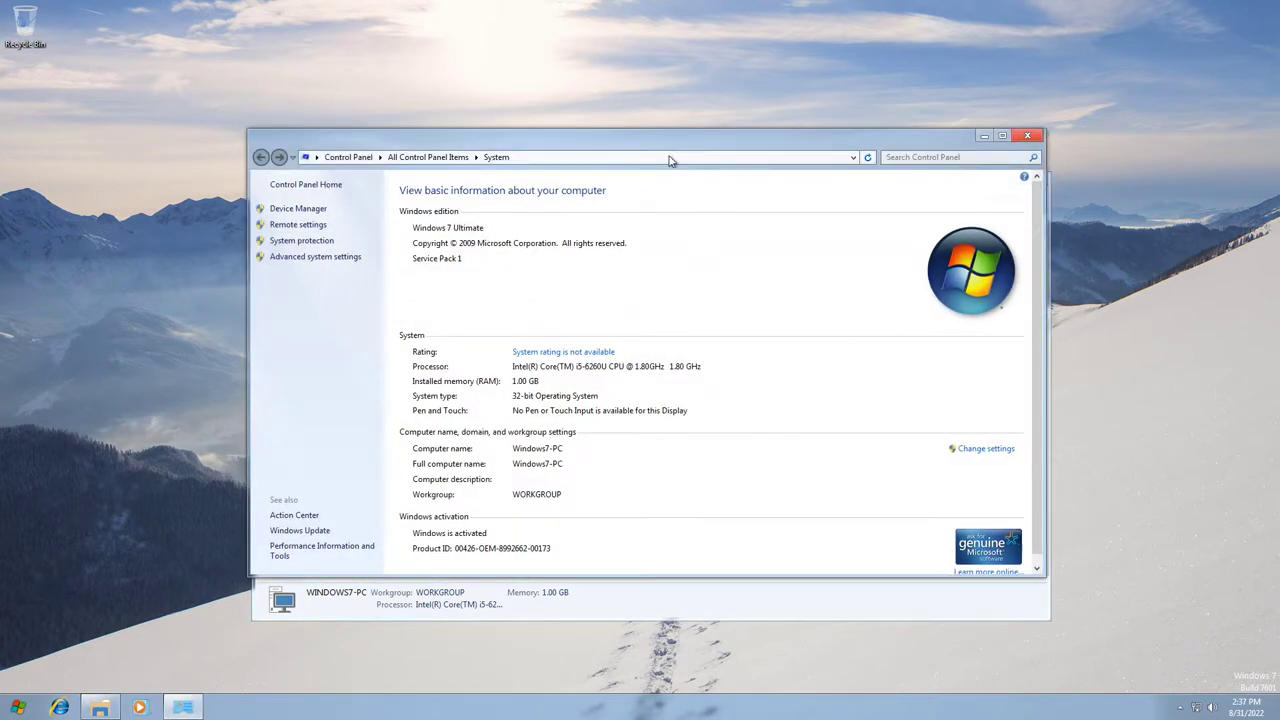
Review the basic system information, open the full list of Control Panel items, and check Windows Defender's status.
scroll(693, 418, down, 1)
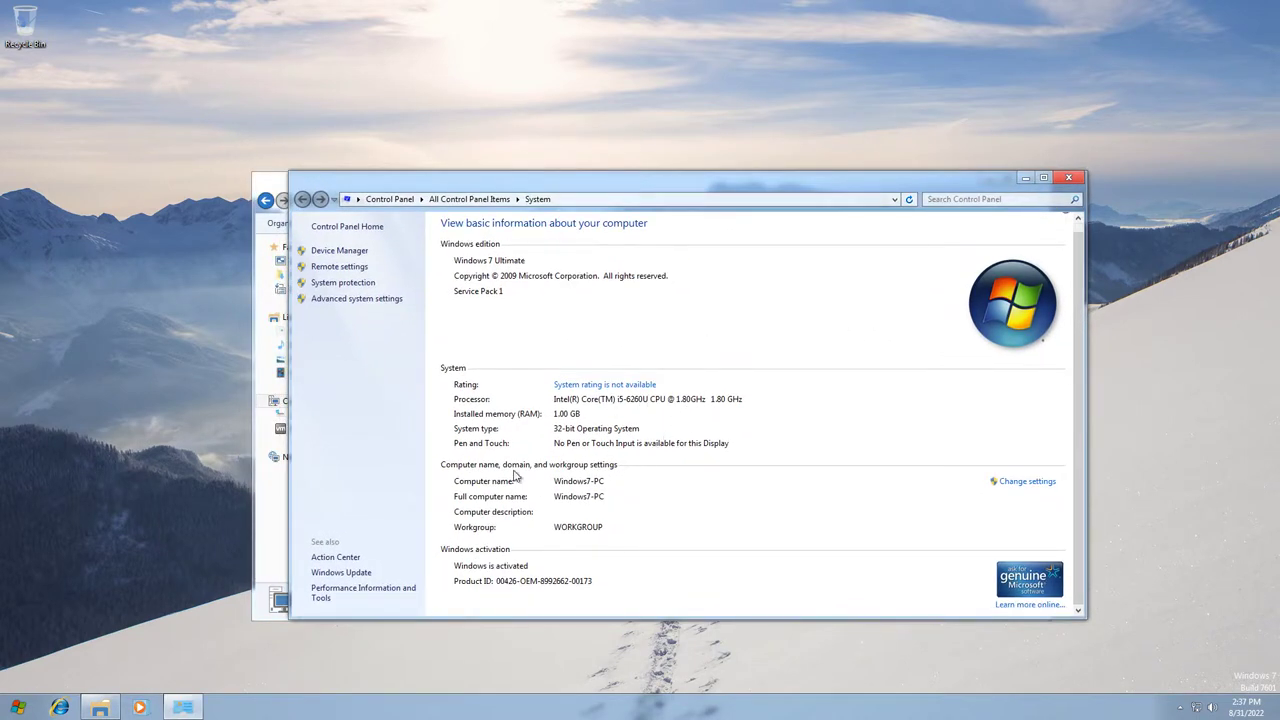
click(346, 227)
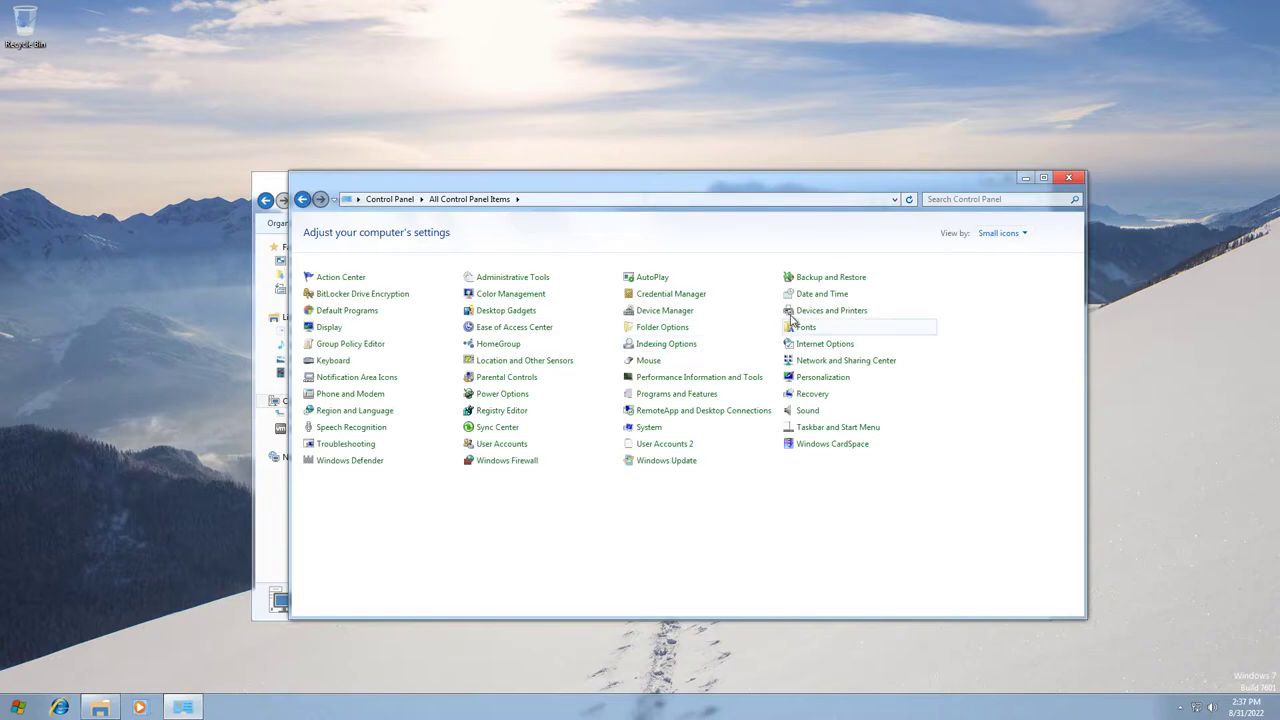
click(377, 465)
click(750, 410)
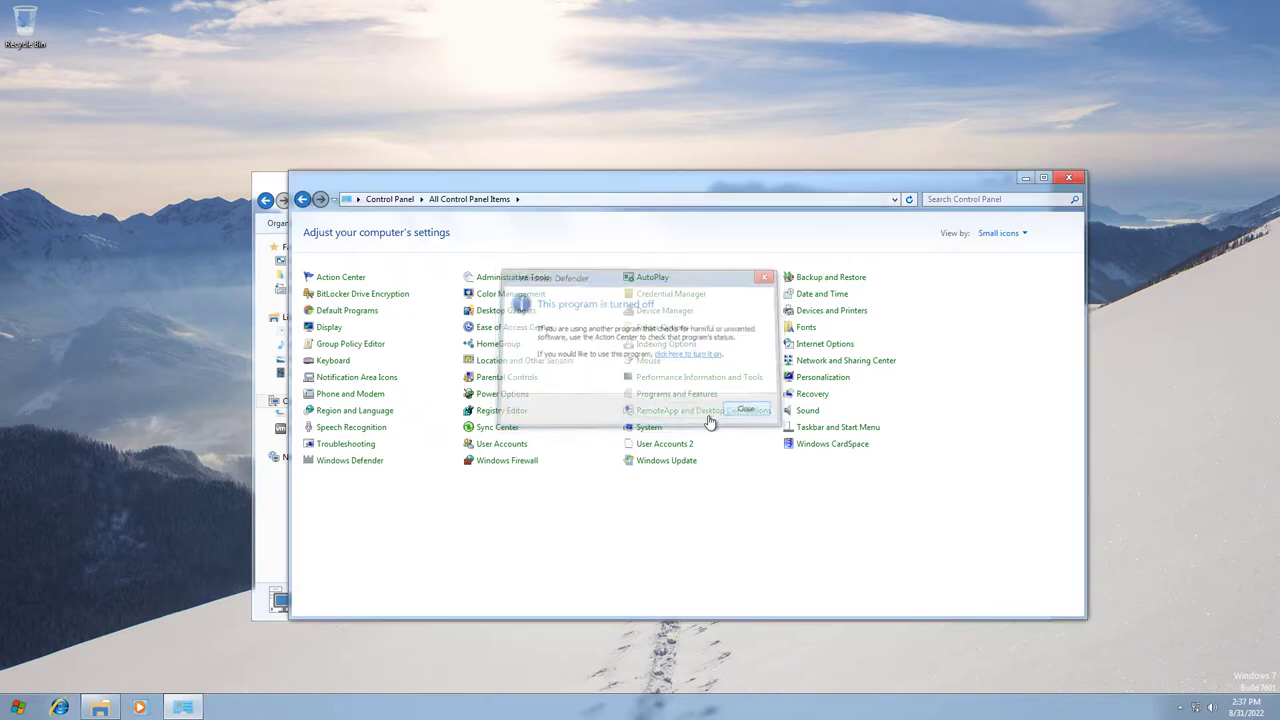
View the Windows Firewall status, return to the Control Panel items, and close the open windows.
click(527, 468)
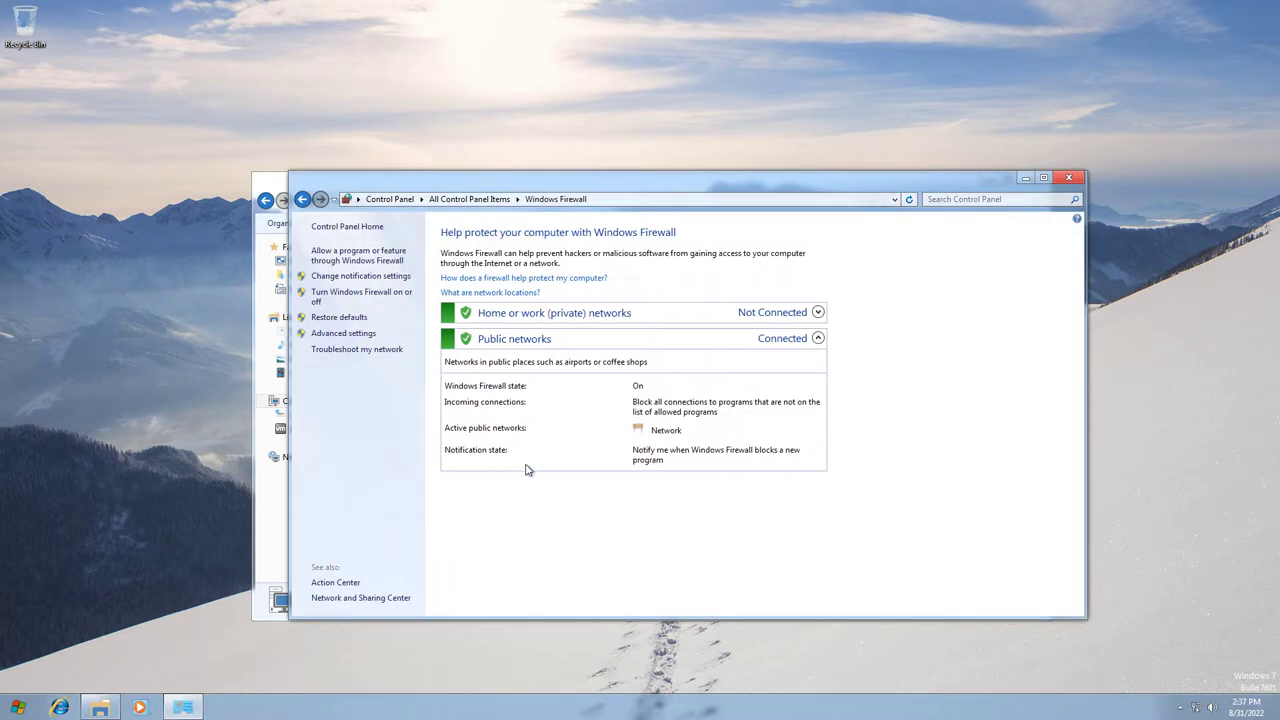
click(370, 228)
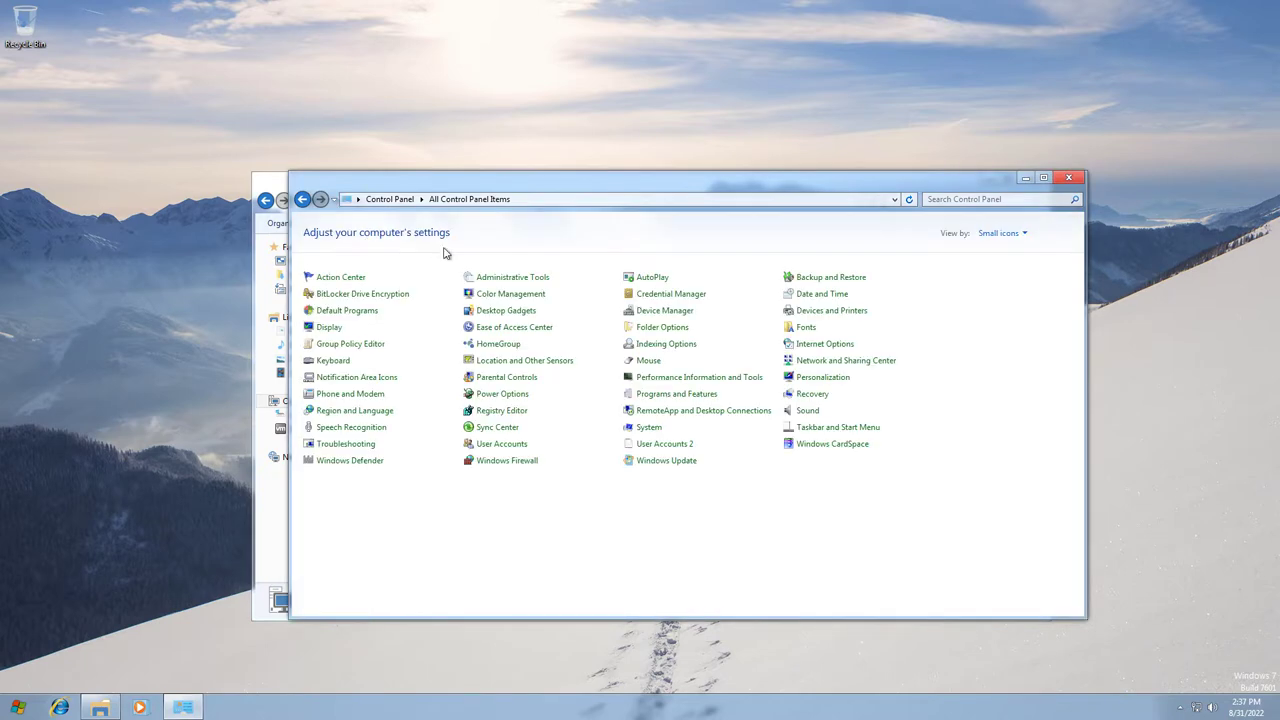
click(1066, 180)
click(1036, 178)
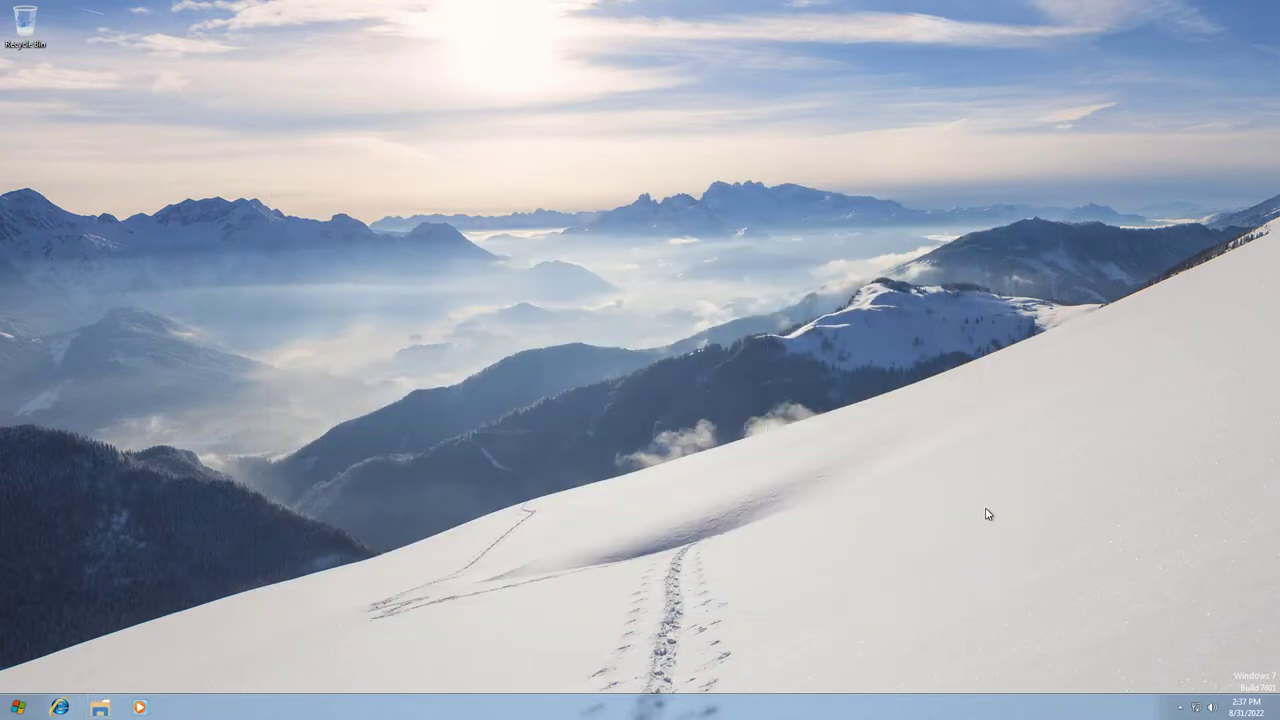
Check the volume control, and browse the Maintenance and Accessories folders in the list of all programs.
click(1212, 708)
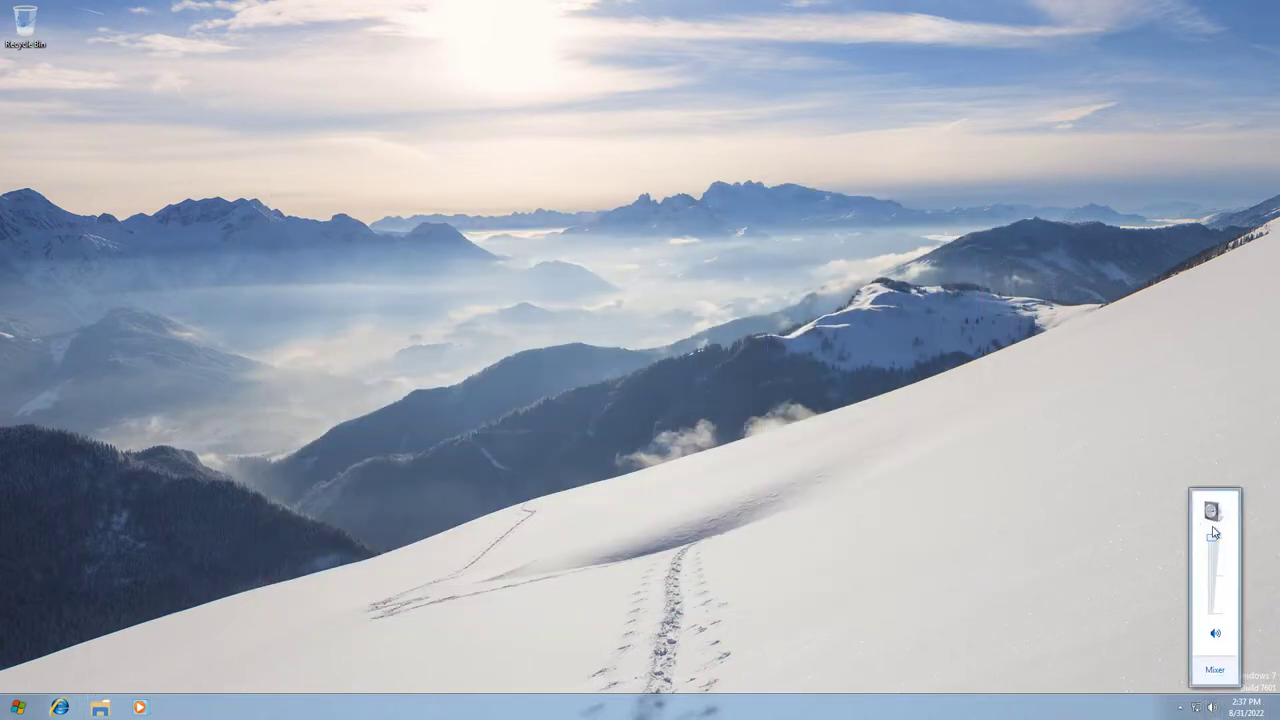
click(556, 550)
click(12, 710)
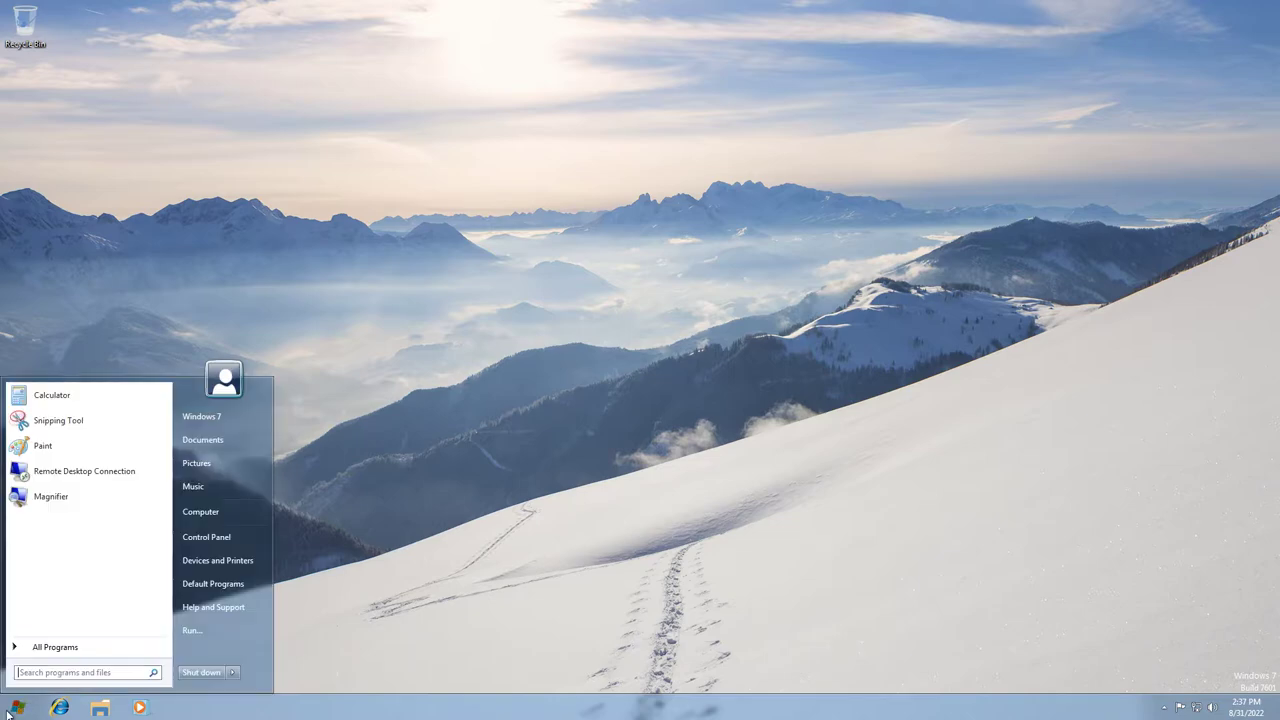
click(37, 647)
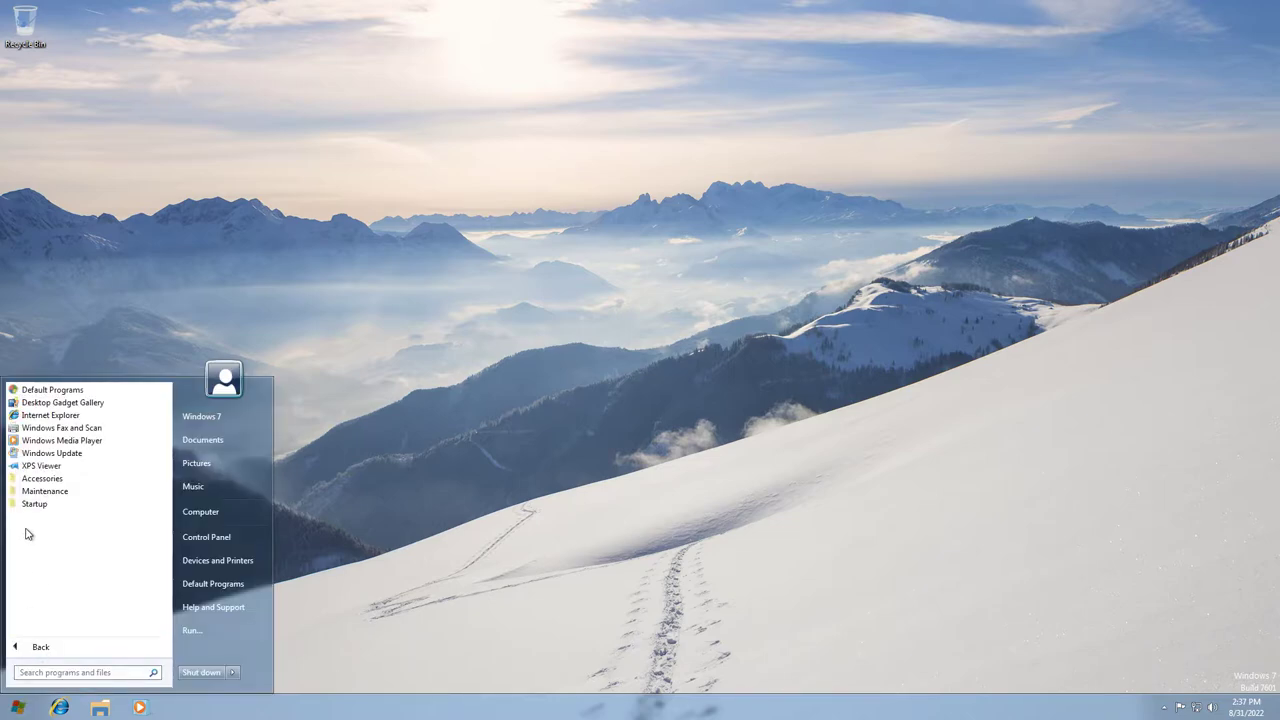
click(30, 492)
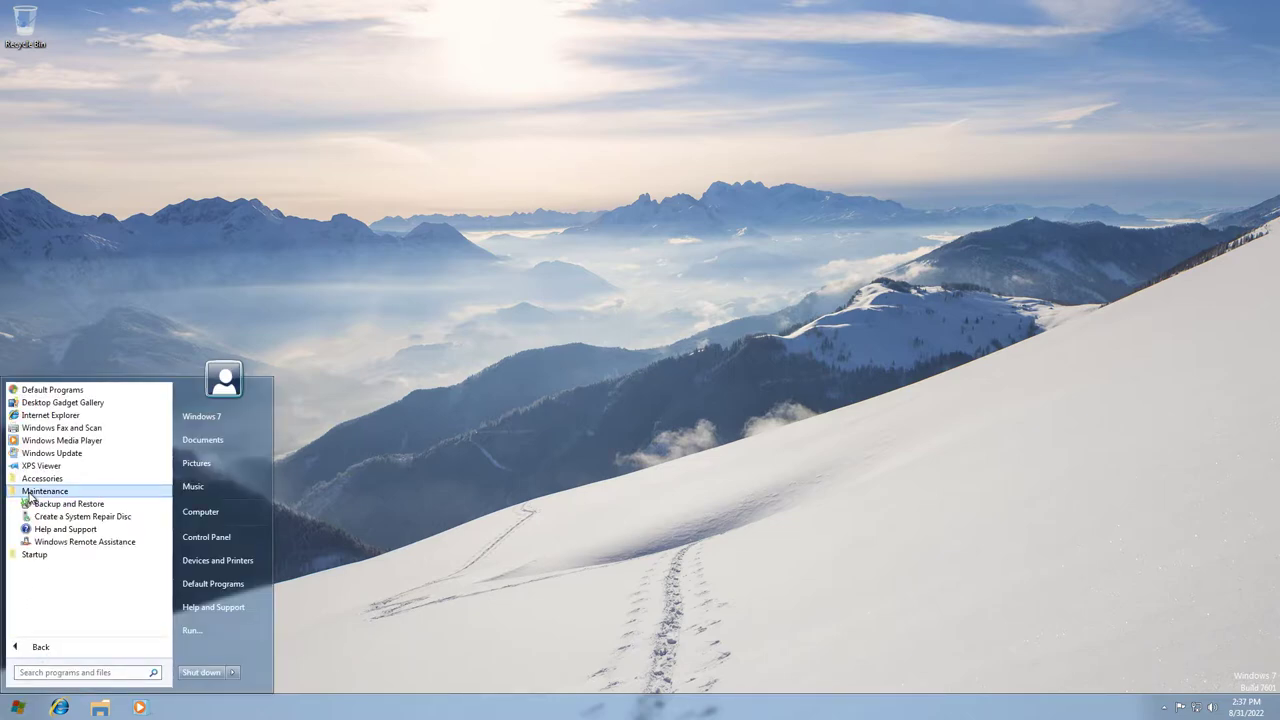
click(30, 492)
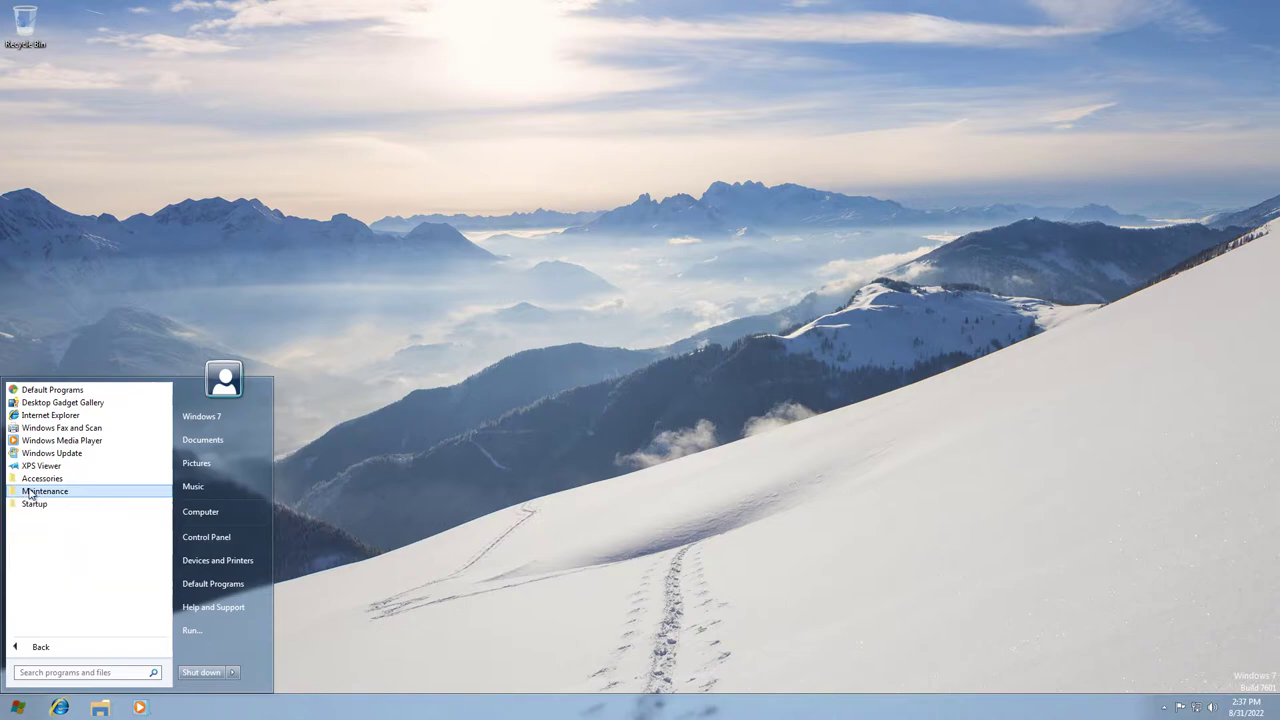
click(34, 479)
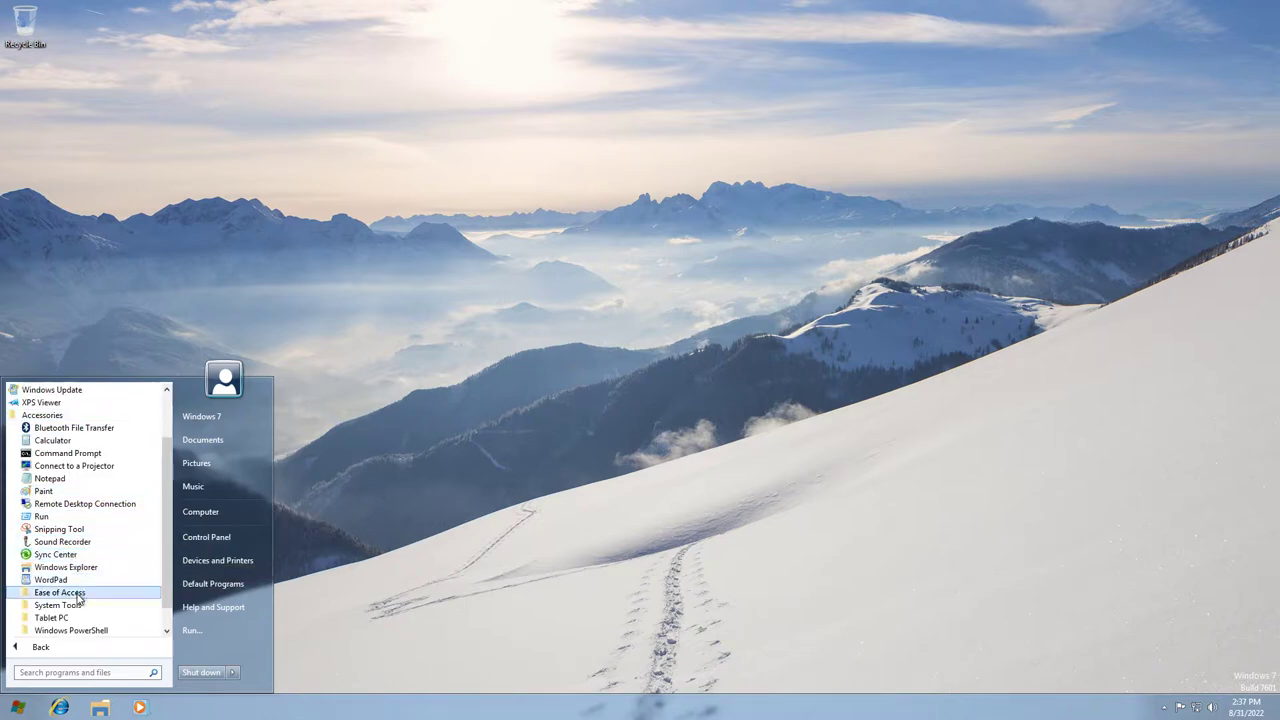
click(42, 415)
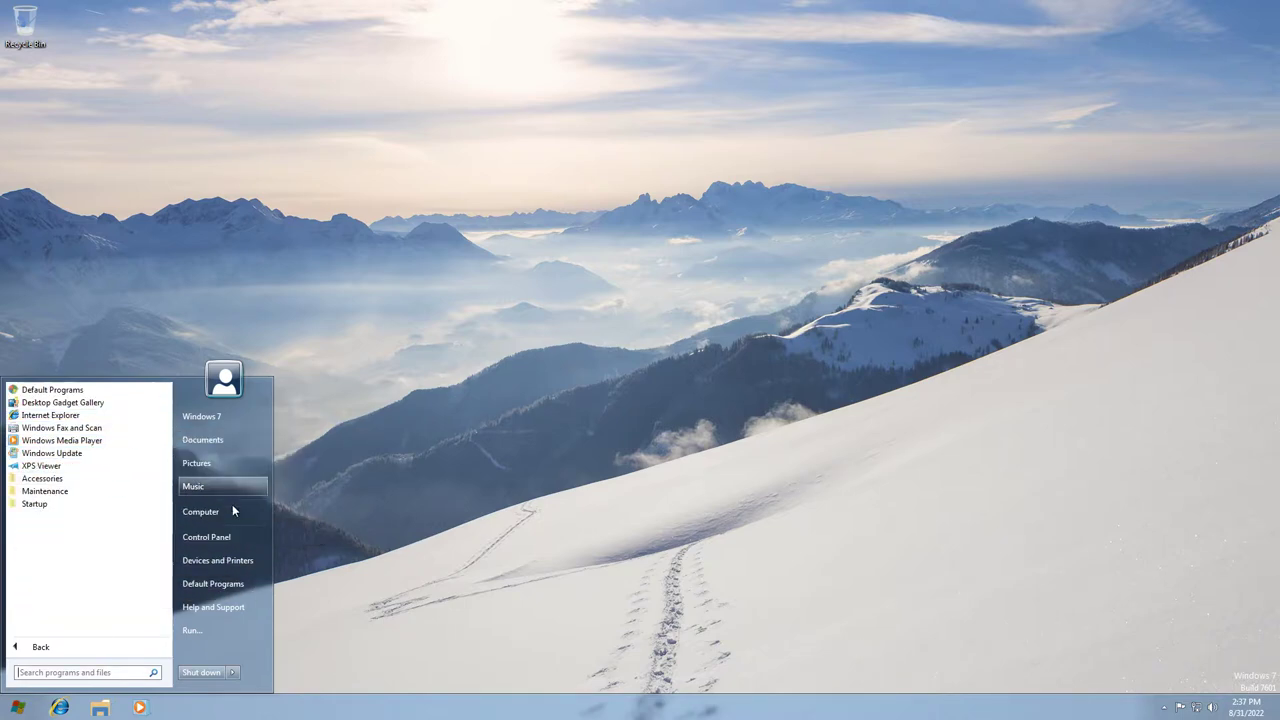
Set the number of boot processors to 1 in System Configuration's advanced boot options and restart the computer.
right_click(233, 514)
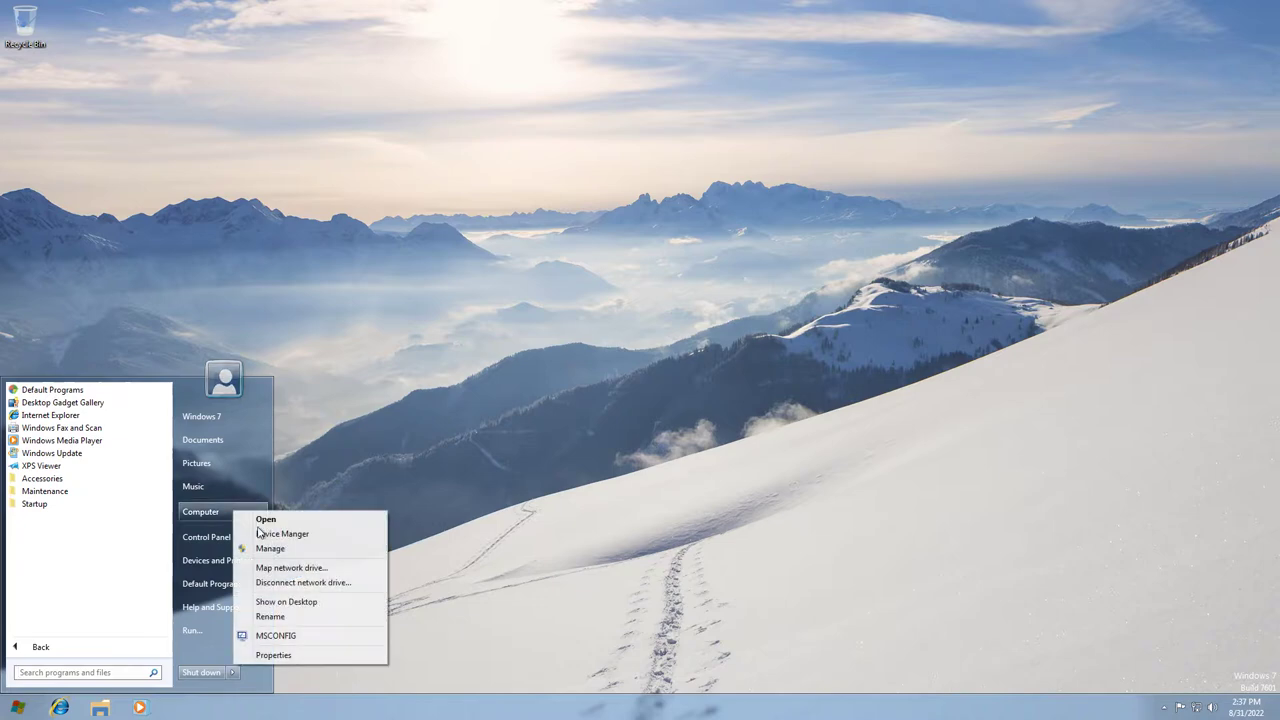
click(286, 640)
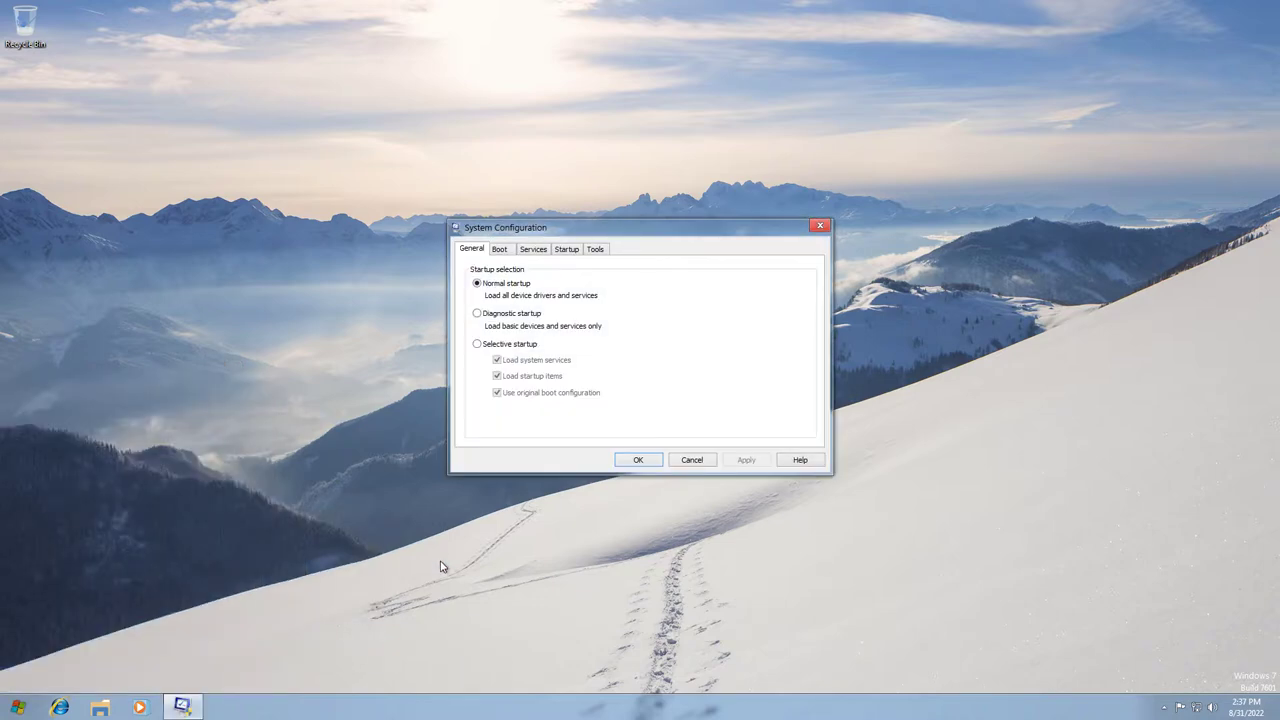
click(500, 250)
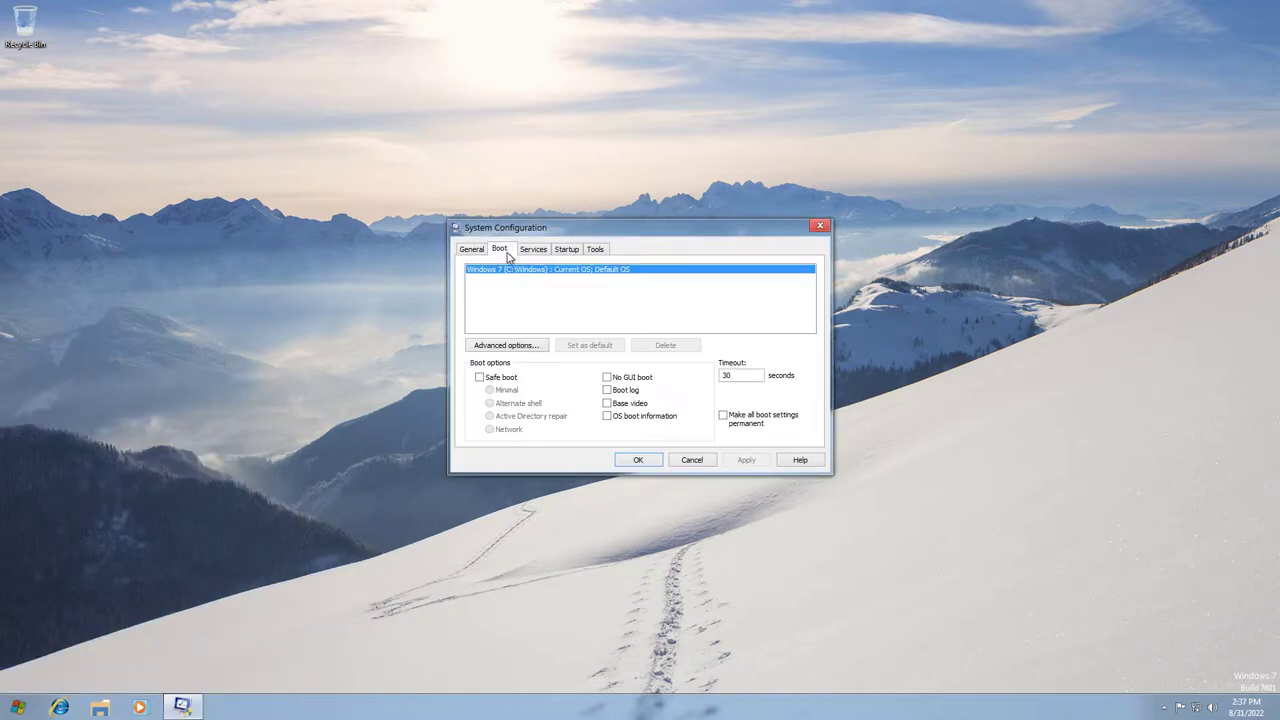
click(535, 346)
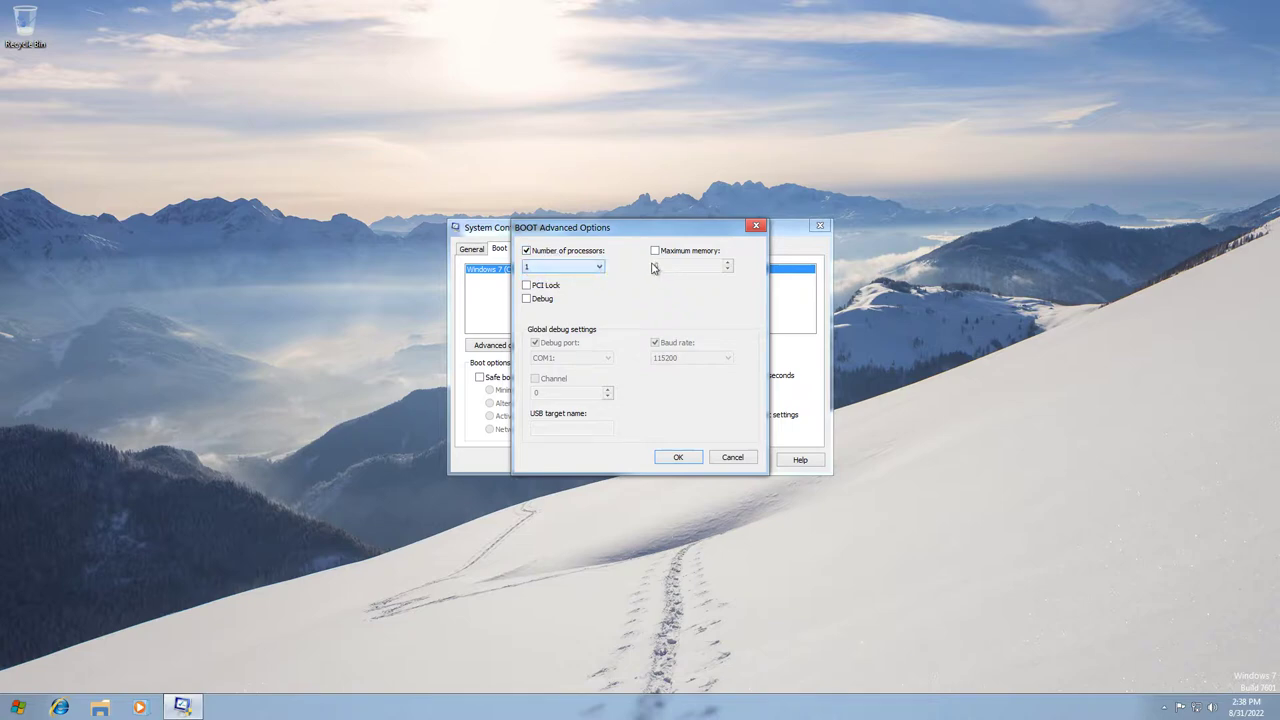
click(680, 458)
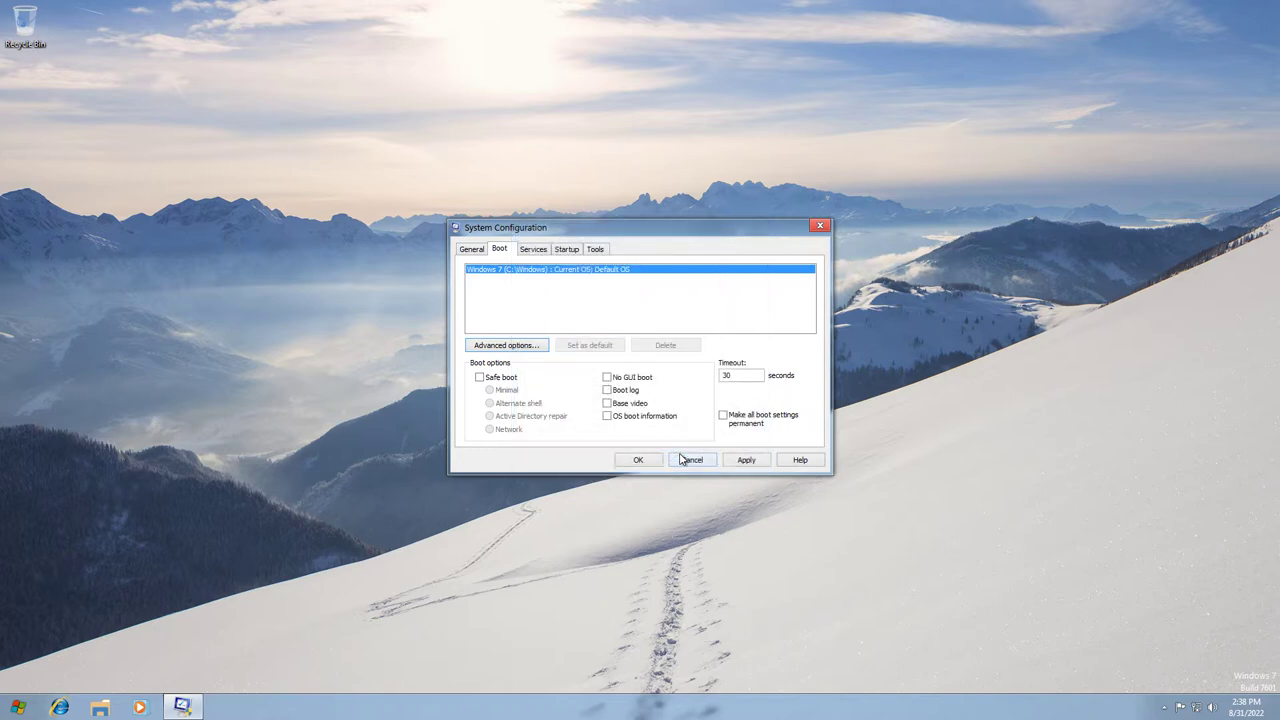
click(659, 460)
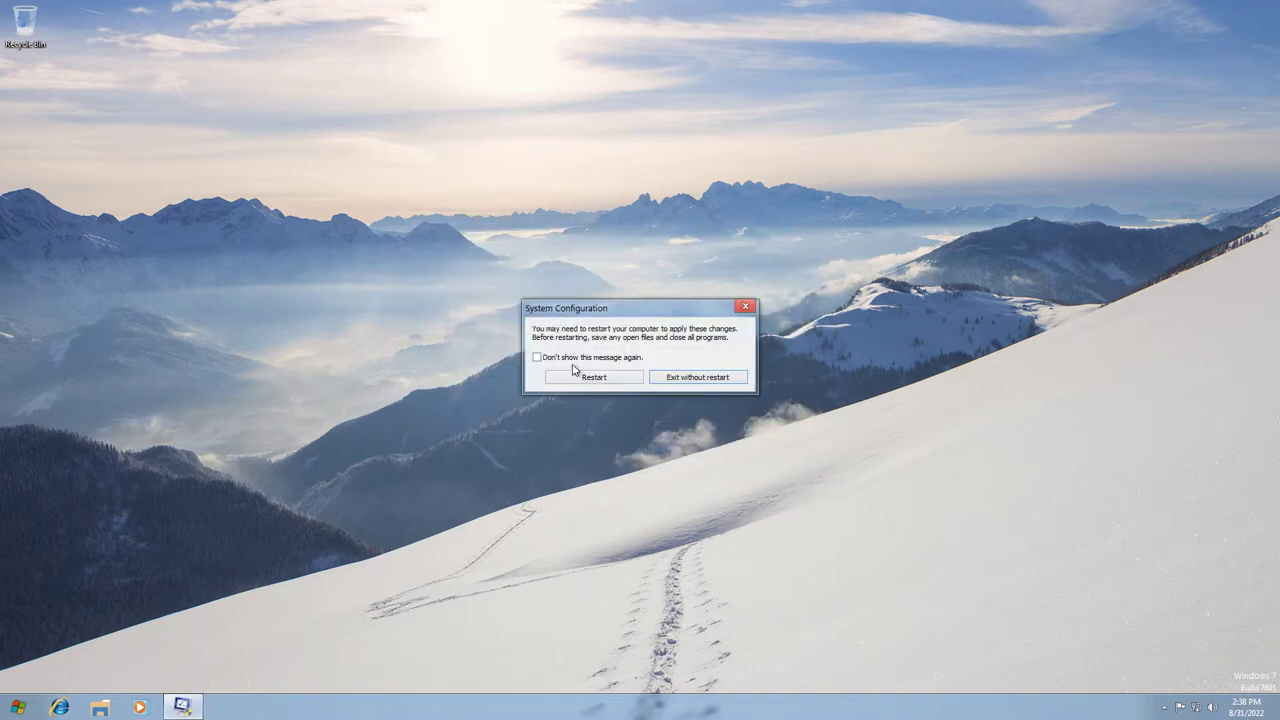
click(587, 378)
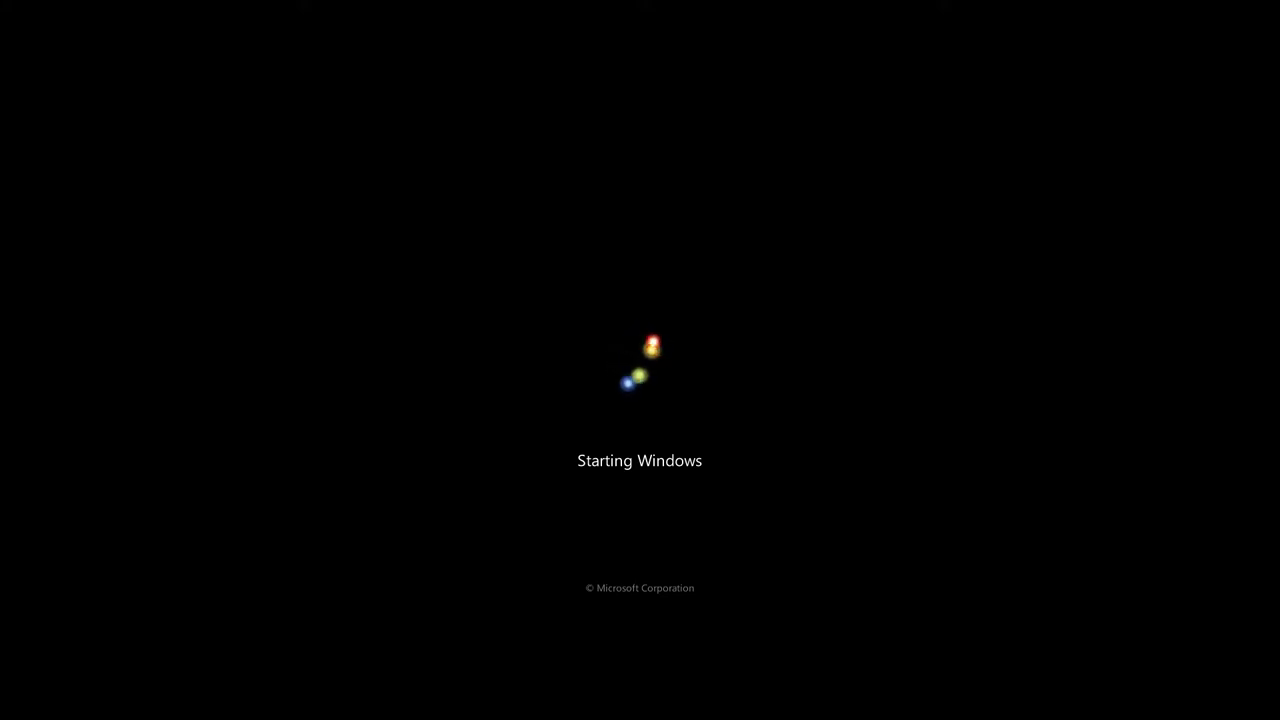
mouse_move(626, 200)
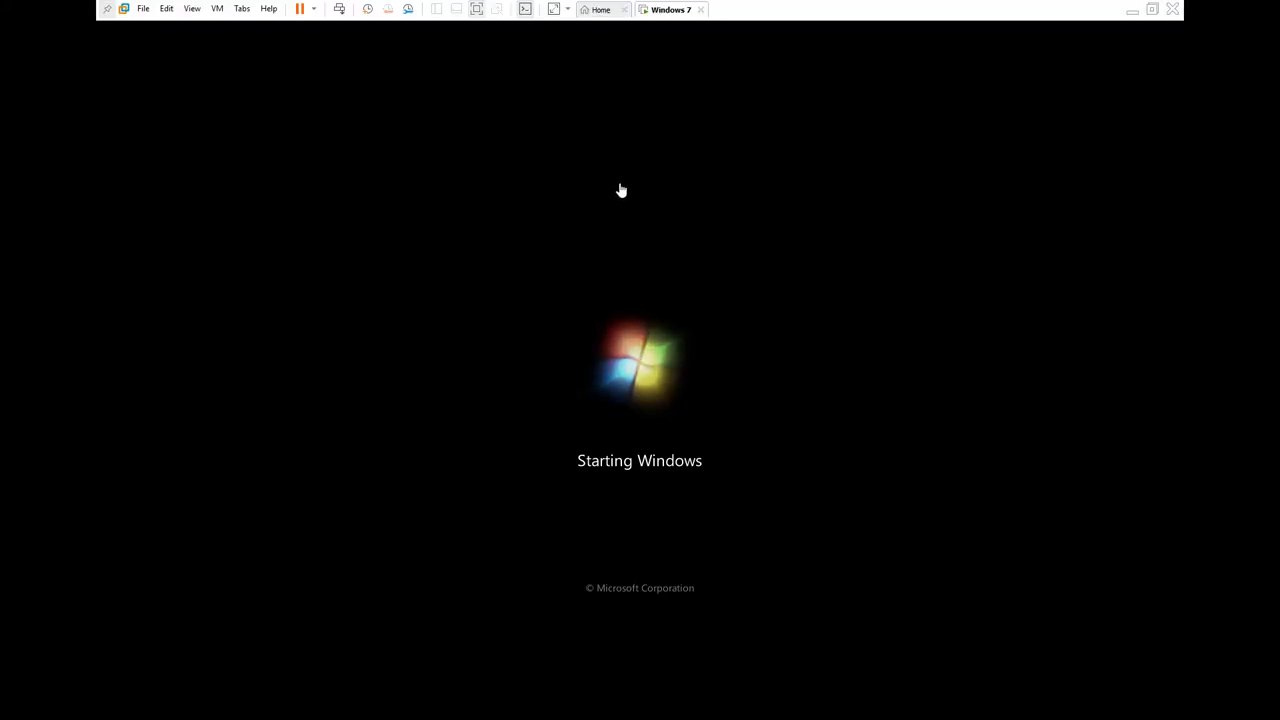
click(556, 12)
click(214, 12)
mouse_move(192, 8)
click(250, 40)
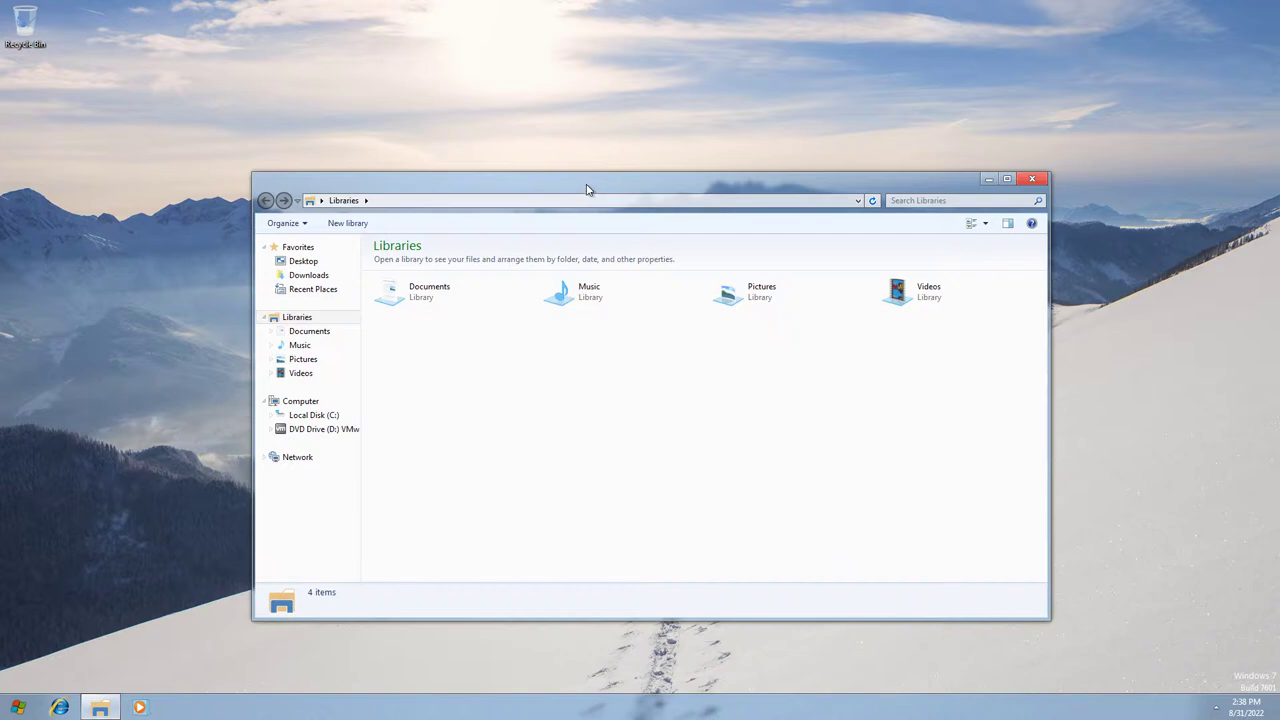
Move the Libraries window around the desktop and close it.
drag(587, 190, 568, 150)
drag(1013, 131, 1014, 138)
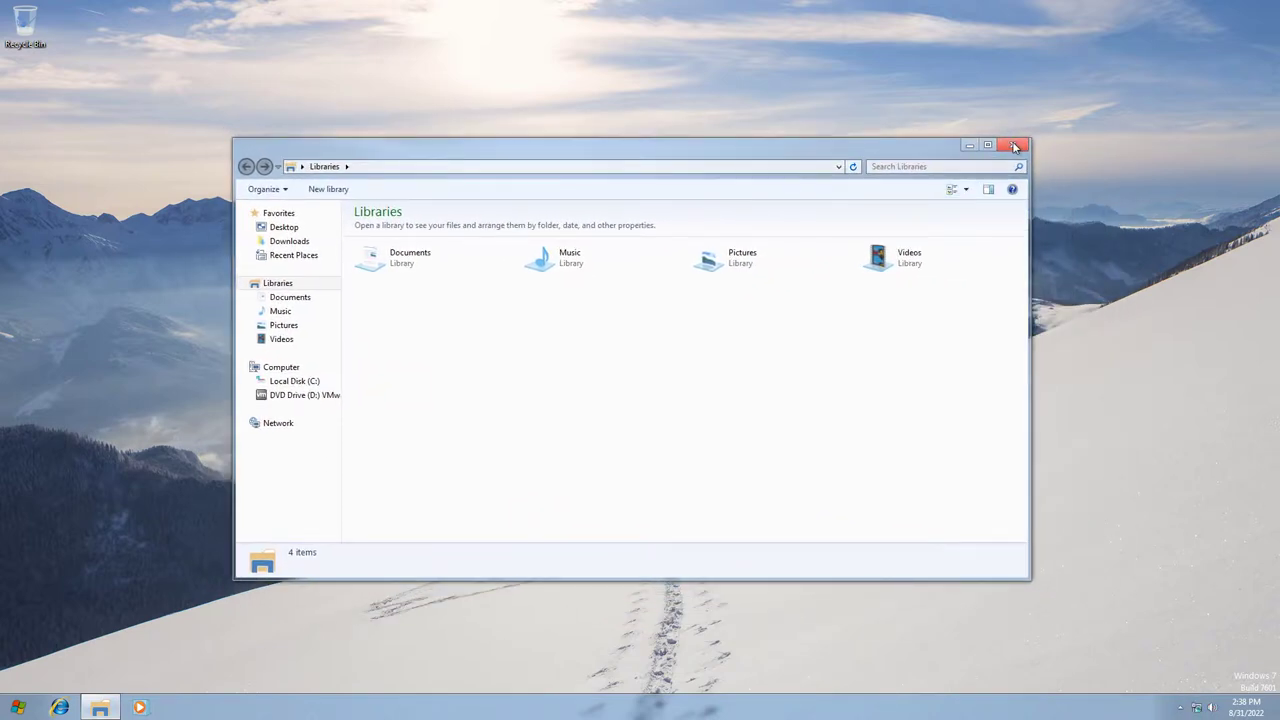
drag(950, 150, 1279, 240)
drag(906, 12, 507, 137)
click(1016, 129)
Open the desktop's Personalization settings, reposition the window, and show the installed themes.
right_click(327, 245)
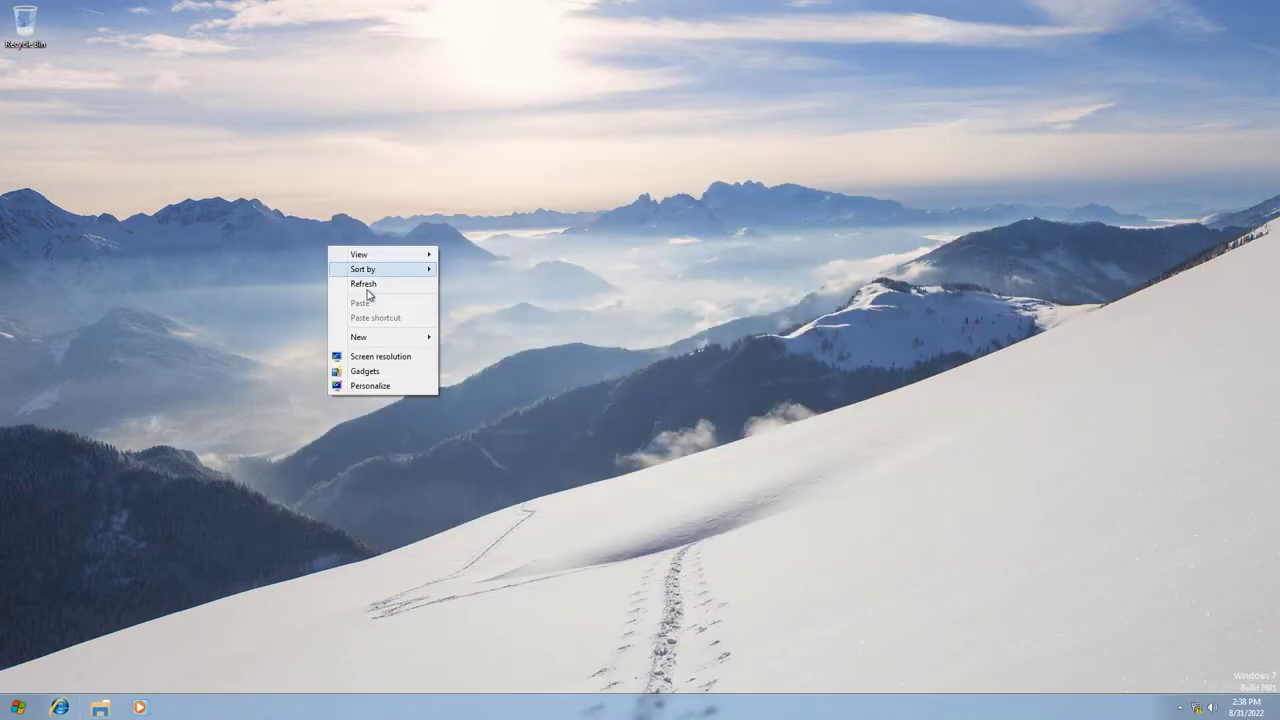
click(362, 383)
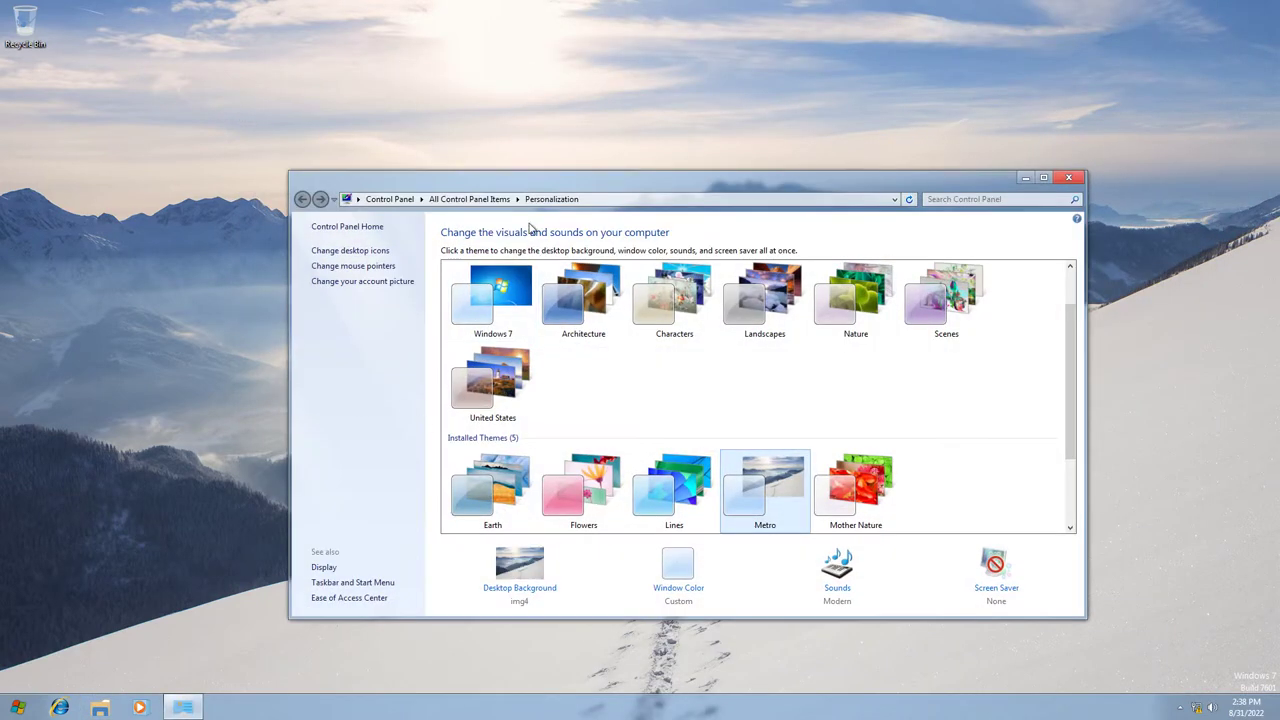
drag(531, 180, 467, 166)
scroll(455, 375, down, 2)
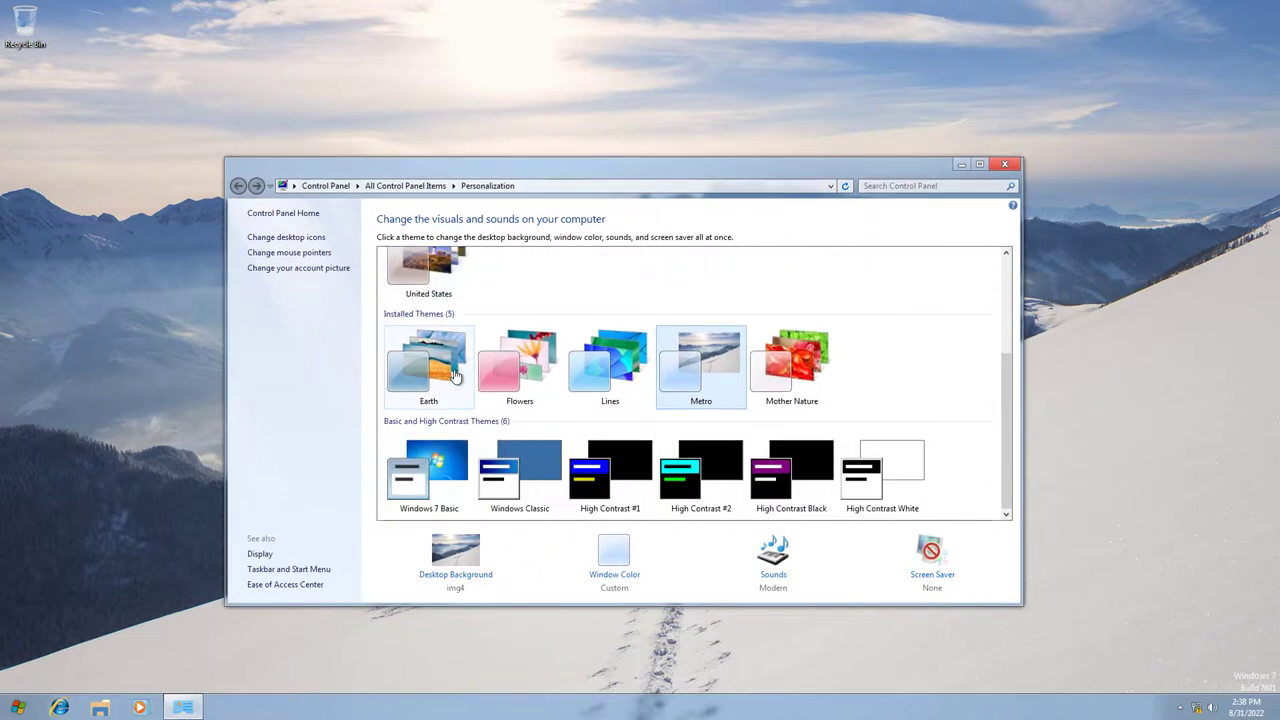
Try out the installed themes Earth, Flowers, Lines and Mother Nature in turn, and reposition the Personalization window.
click(456, 371)
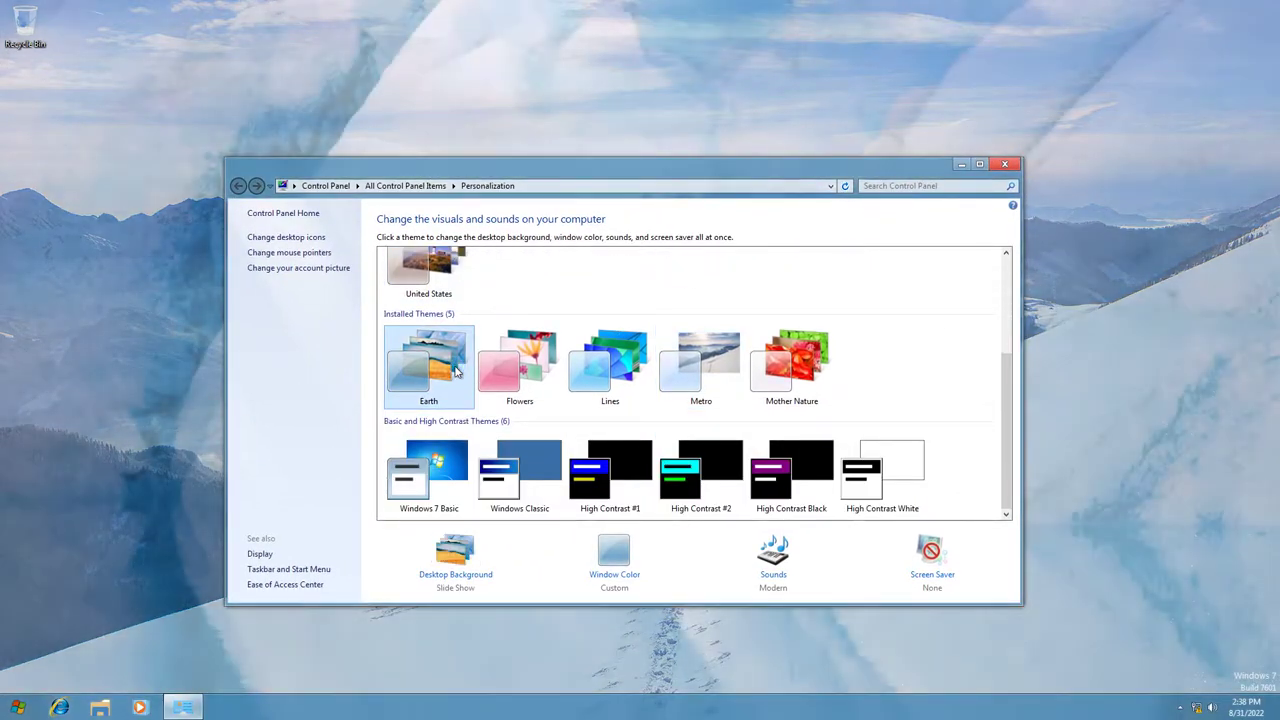
click(485, 374)
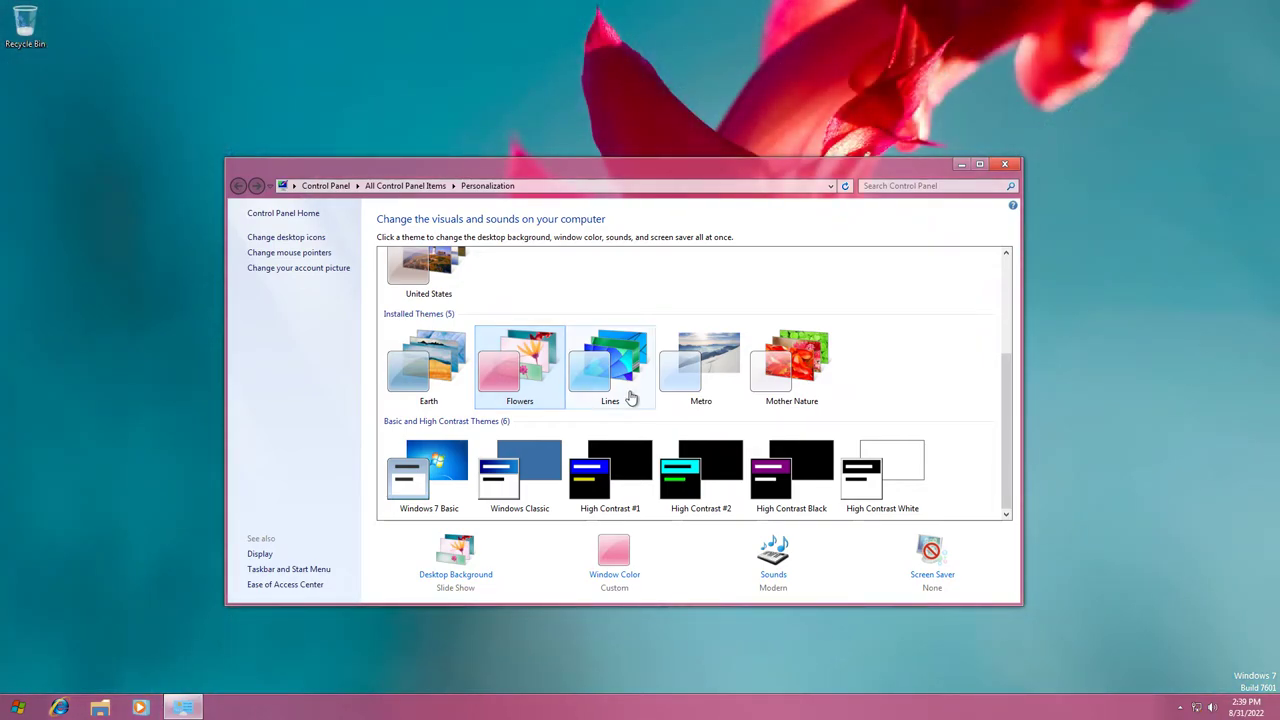
click(631, 398)
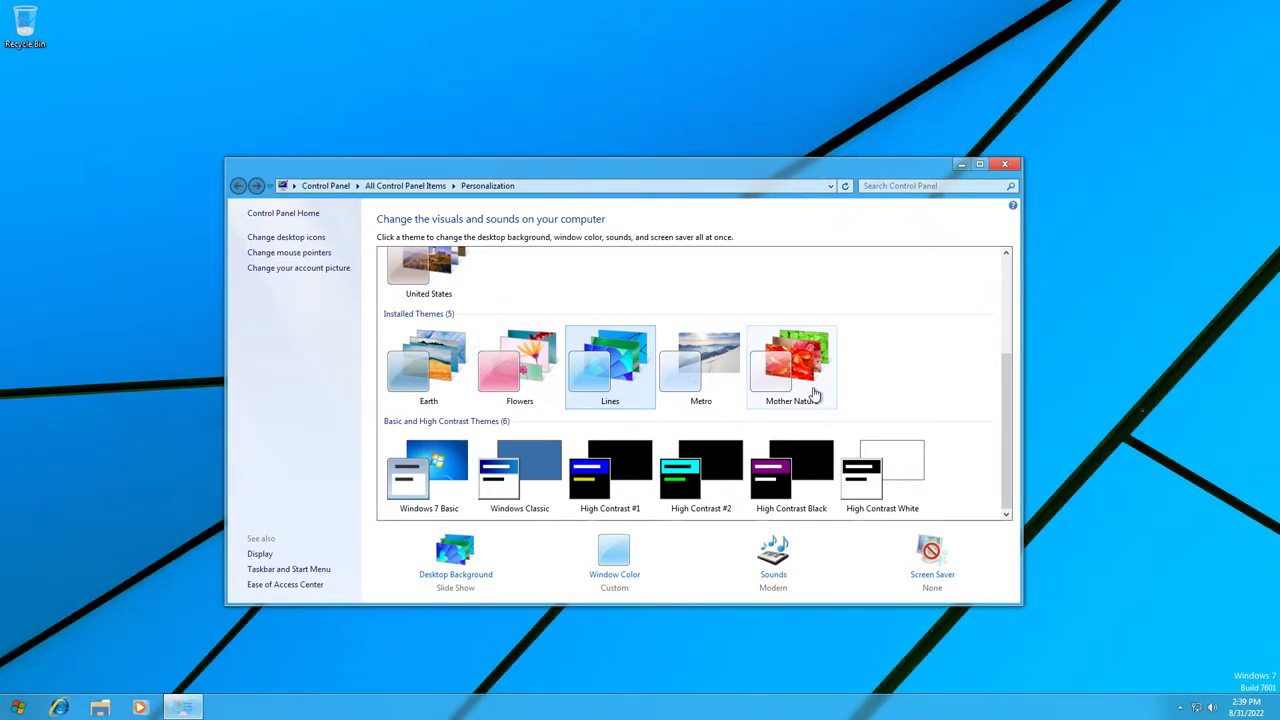
click(813, 390)
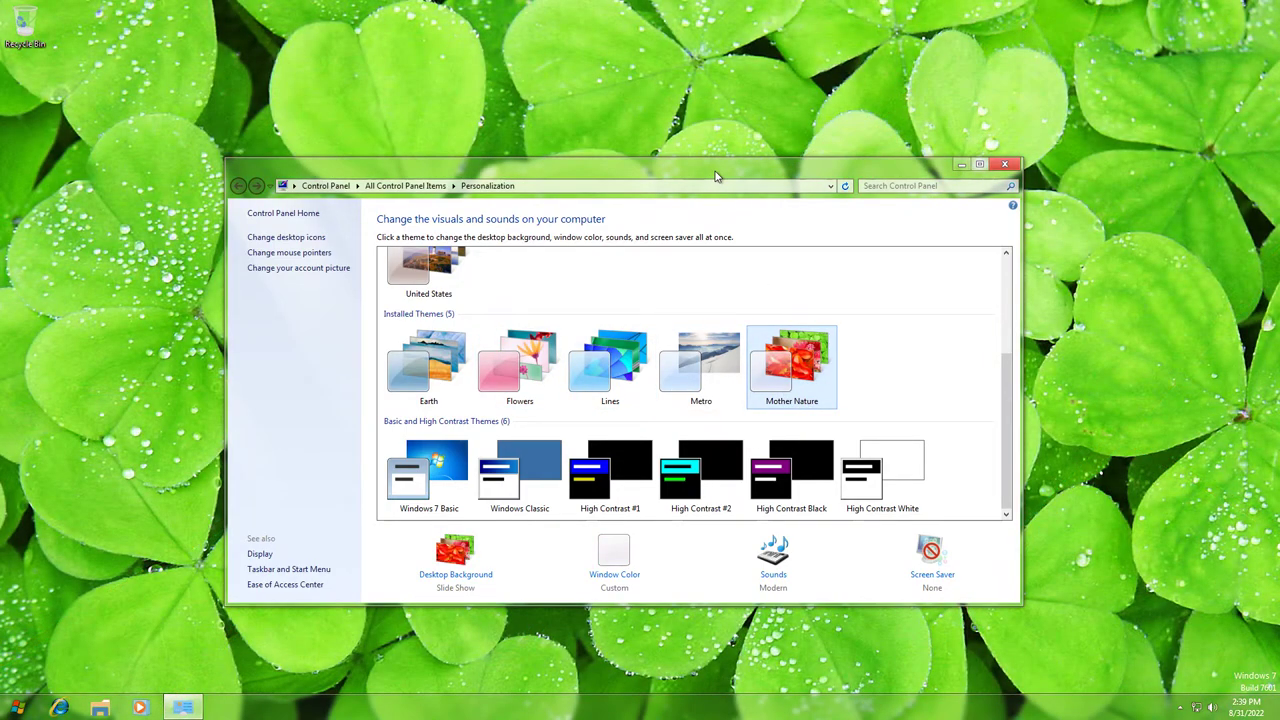
drag(724, 181, 724, 215)
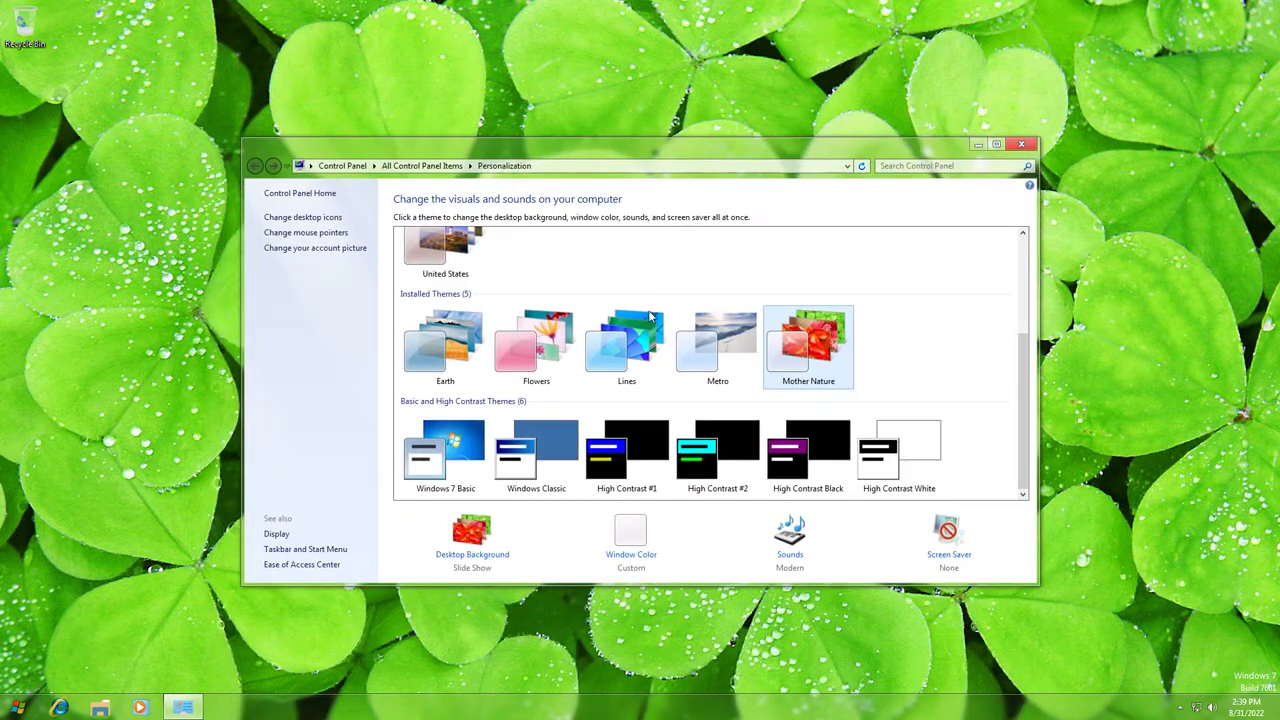
Try out the Aero themes Windows 7, Architecture, Characters, Landscapes and Nature in turn.
scroll(492, 412, up, 3)
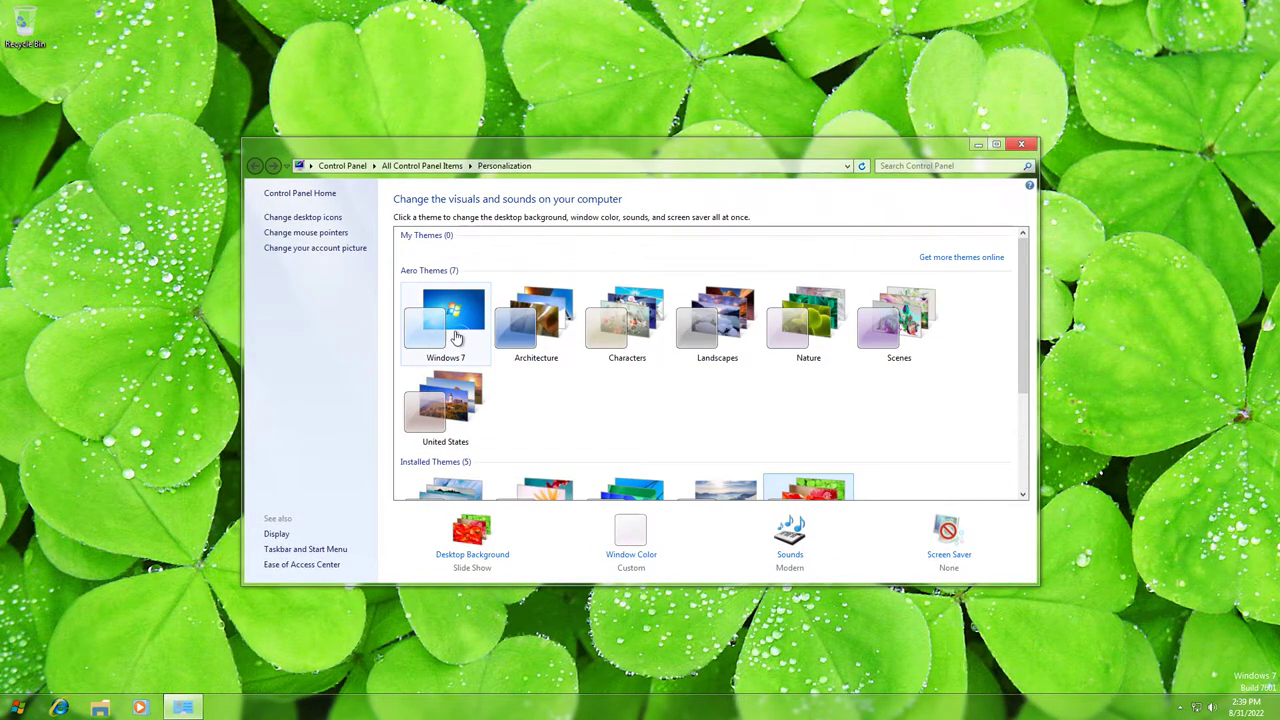
click(456, 338)
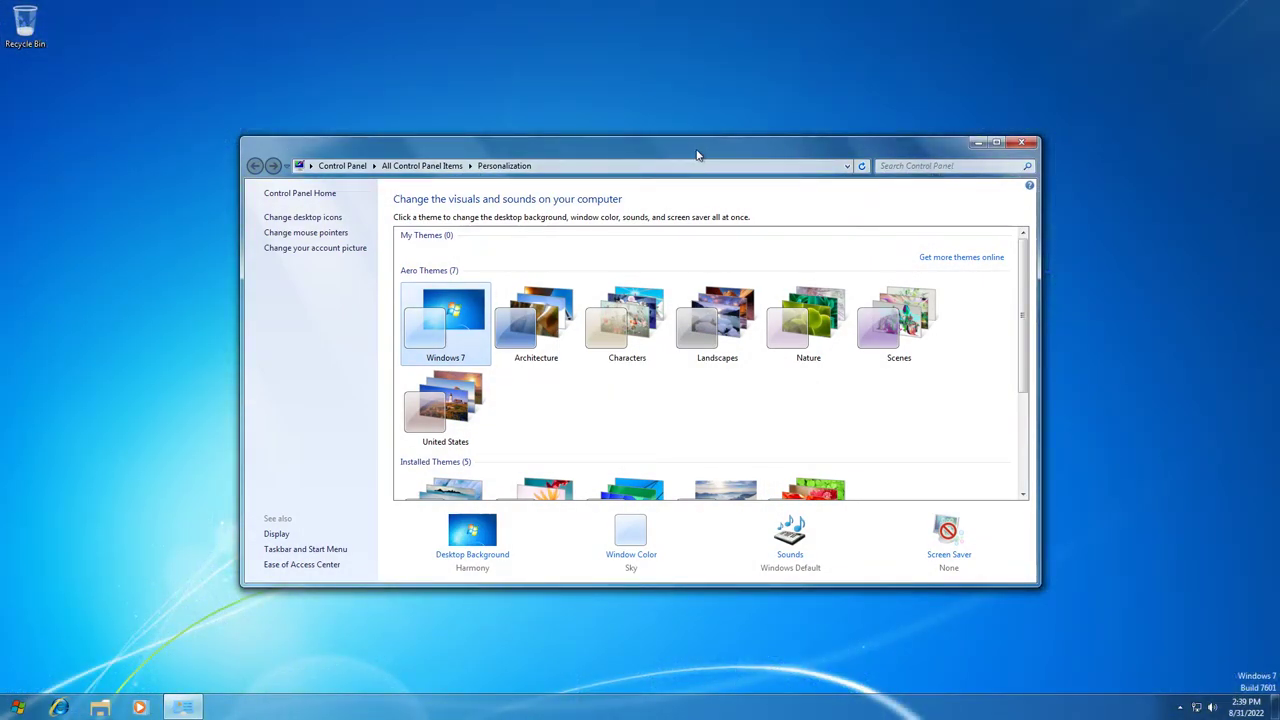
mouse_move(697, 157)
mouse_down()
mouse_move(900, 386)
mouse_move(902, 266)
mouse_move(773, 166)
mouse_move(816, 185)
mouse_move(592, 235)
mouse_move(791, 305)
mouse_move(694, 155)
mouse_move(763, 168)
mouse_move(624, 170)
mouse_move(673, 189)
mouse_move(542, 147)
mouse_move(688, 222)
mouse_move(653, 227)
mouse_move(800, 194)
mouse_move(563, 169)
mouse_move(800, 162)
mouse_move(686, 166)
mouse_move(705, 163)
mouse_up()
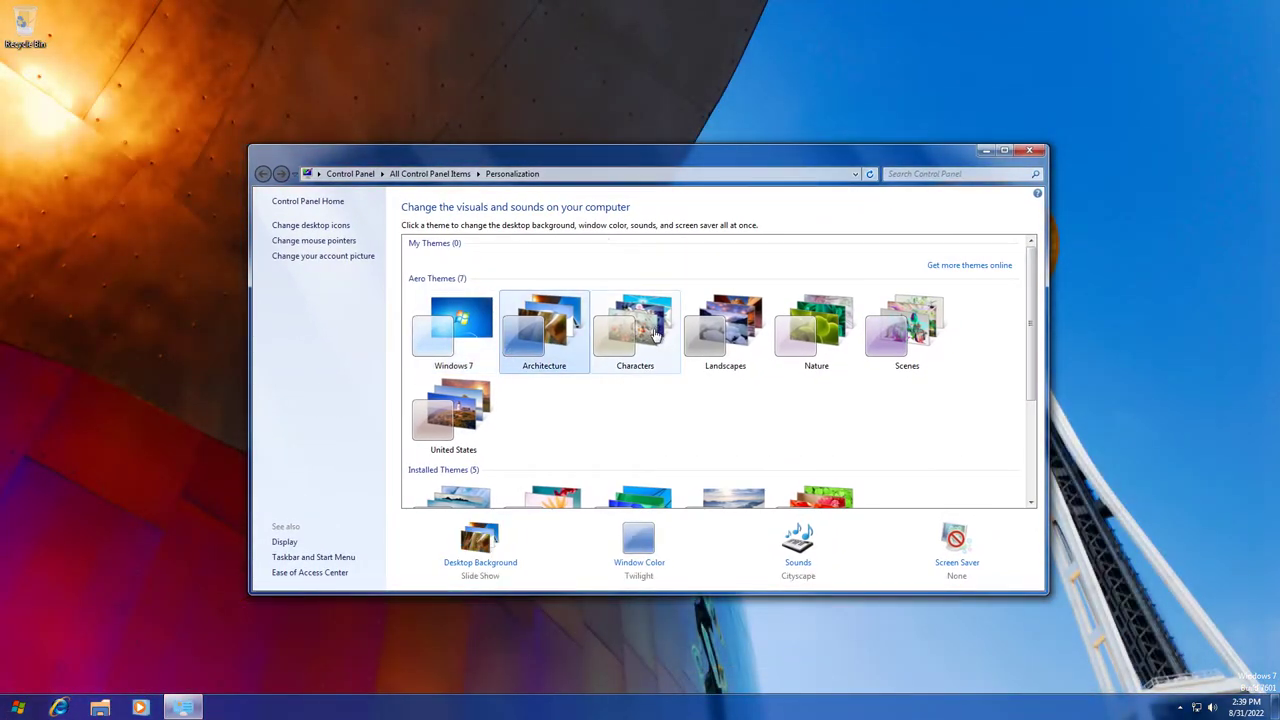
click(658, 333)
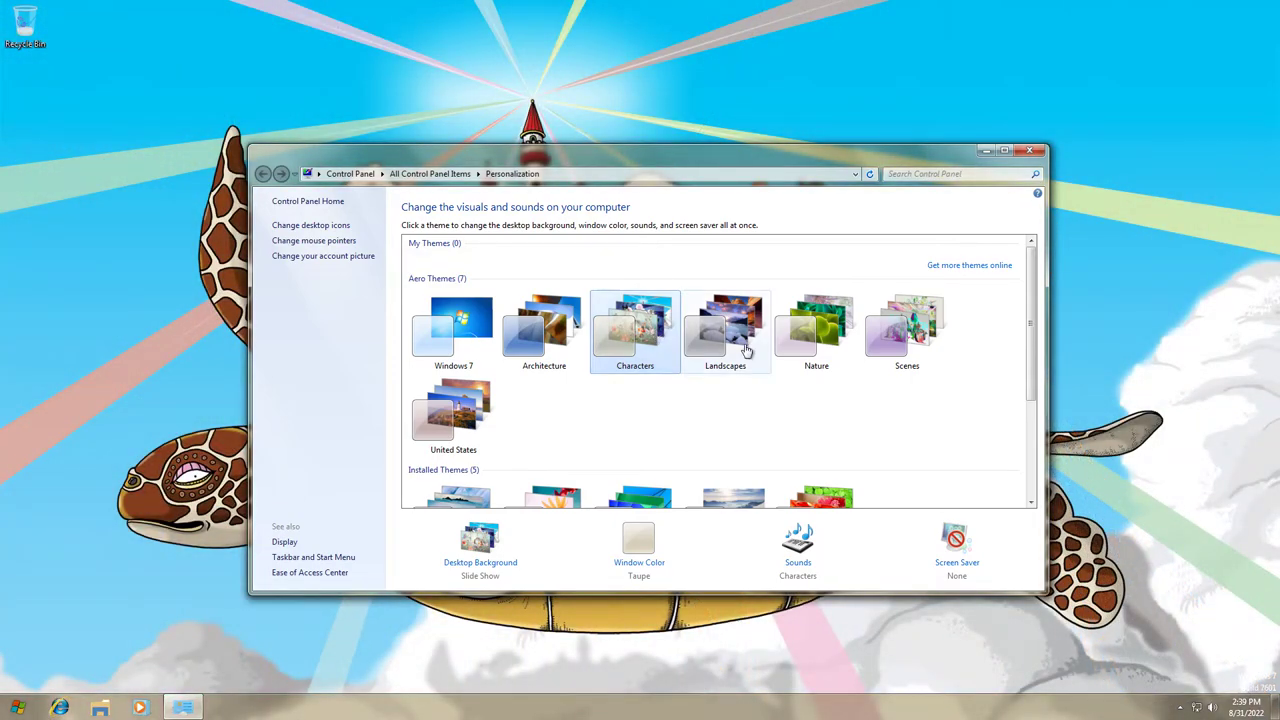
click(745, 350)
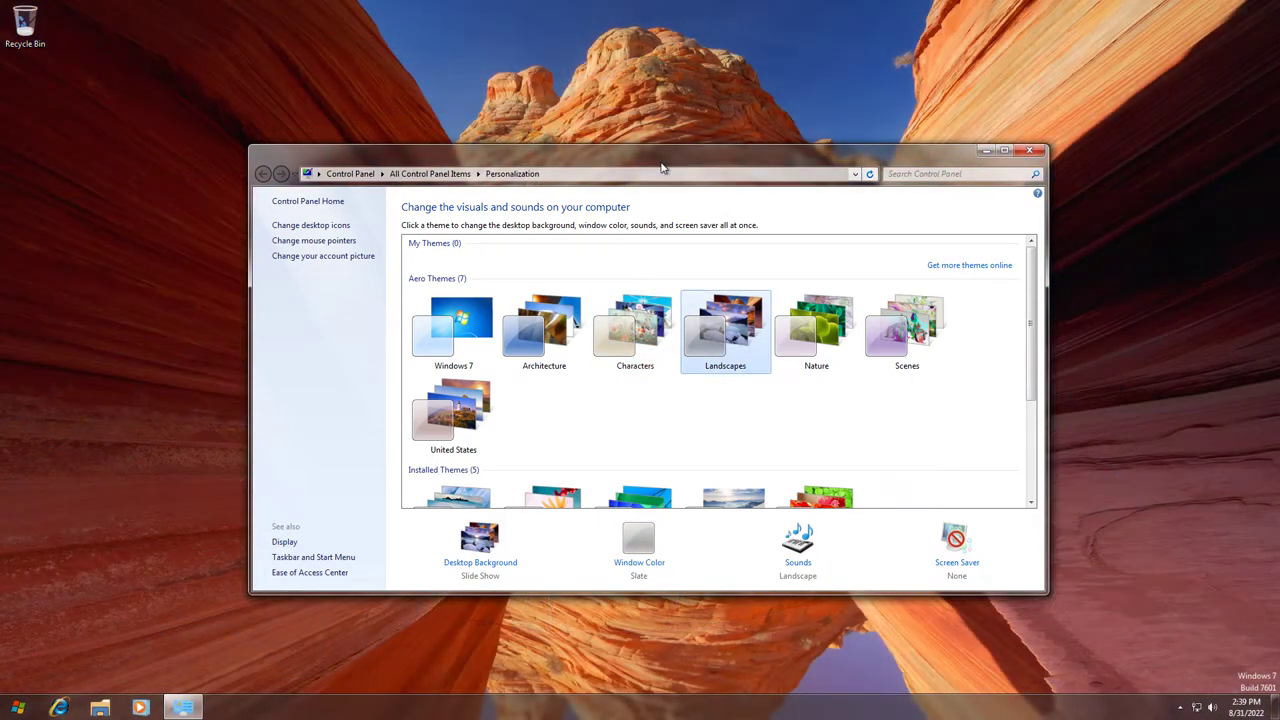
click(816, 330)
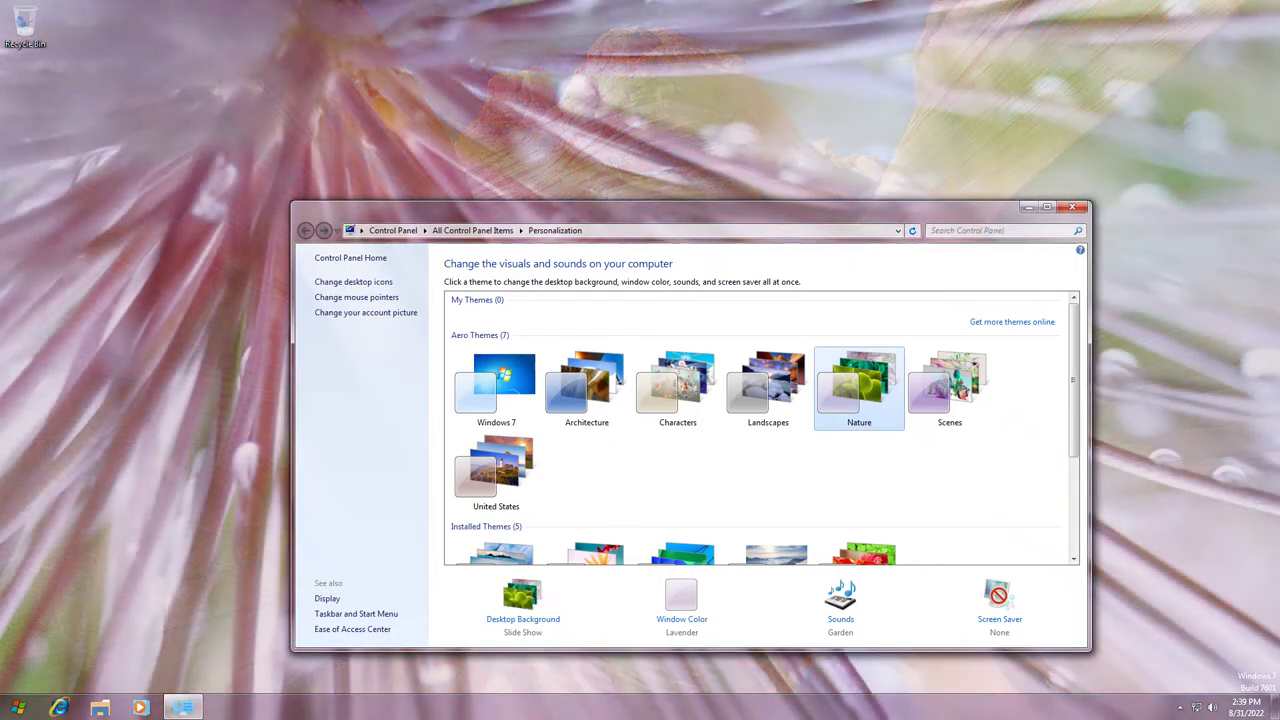
Try out the Scenes and United States Aero themes and reposition the Personalization window.
drag(786, 216, 730, 188)
click(890, 254)
click(415, 445)
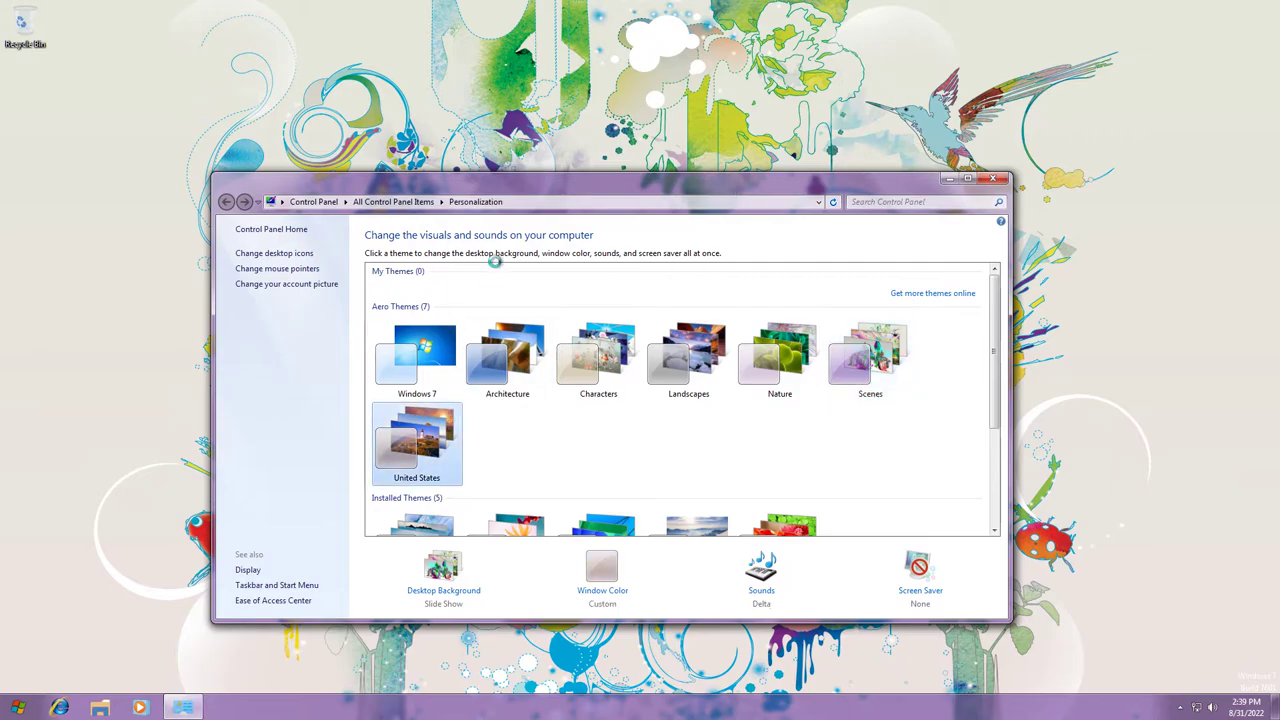
drag(505, 190, 525, 150)
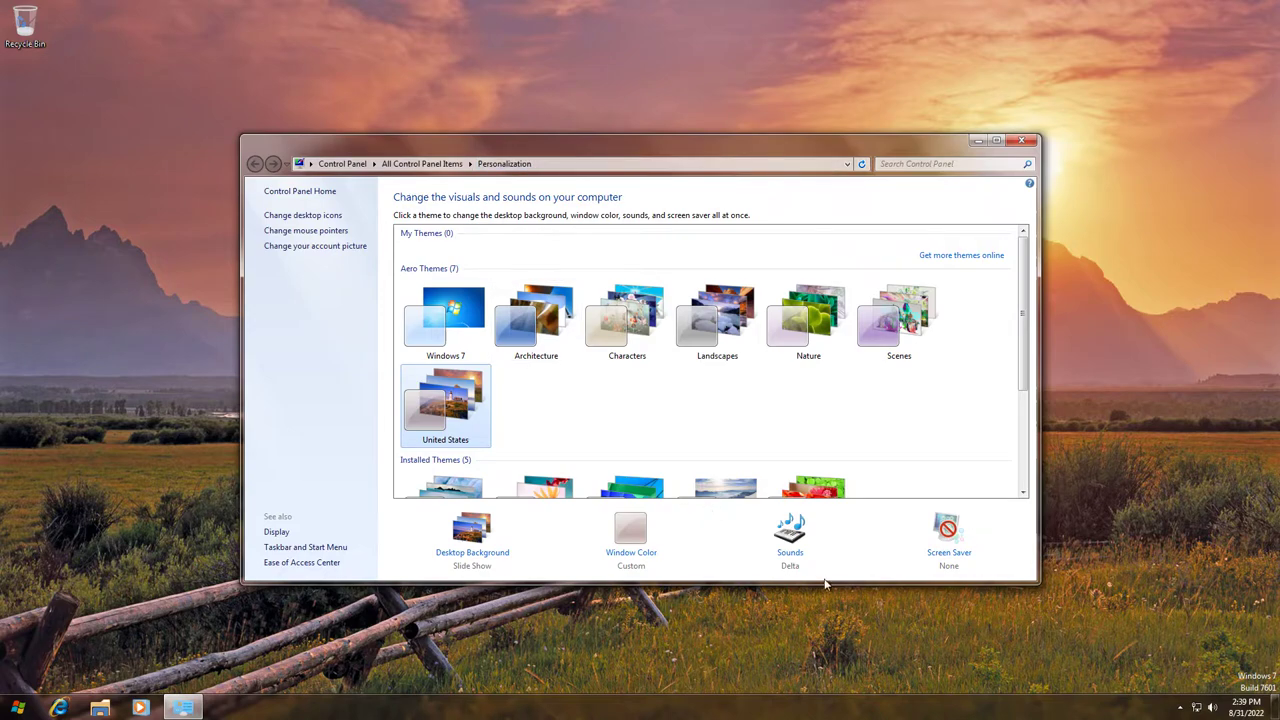
Check the speaker volume and run "as" to play the current theme's error sound.
click(1218, 712)
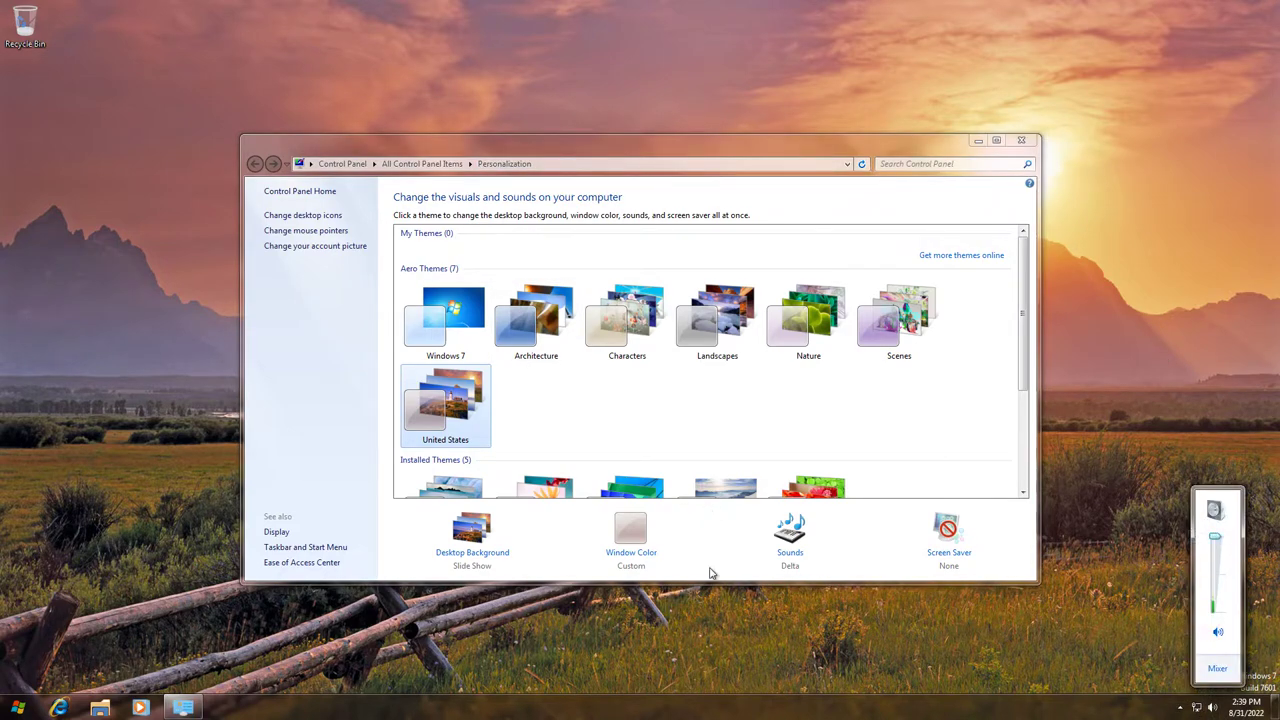
click(344, 456)
key(super+r)
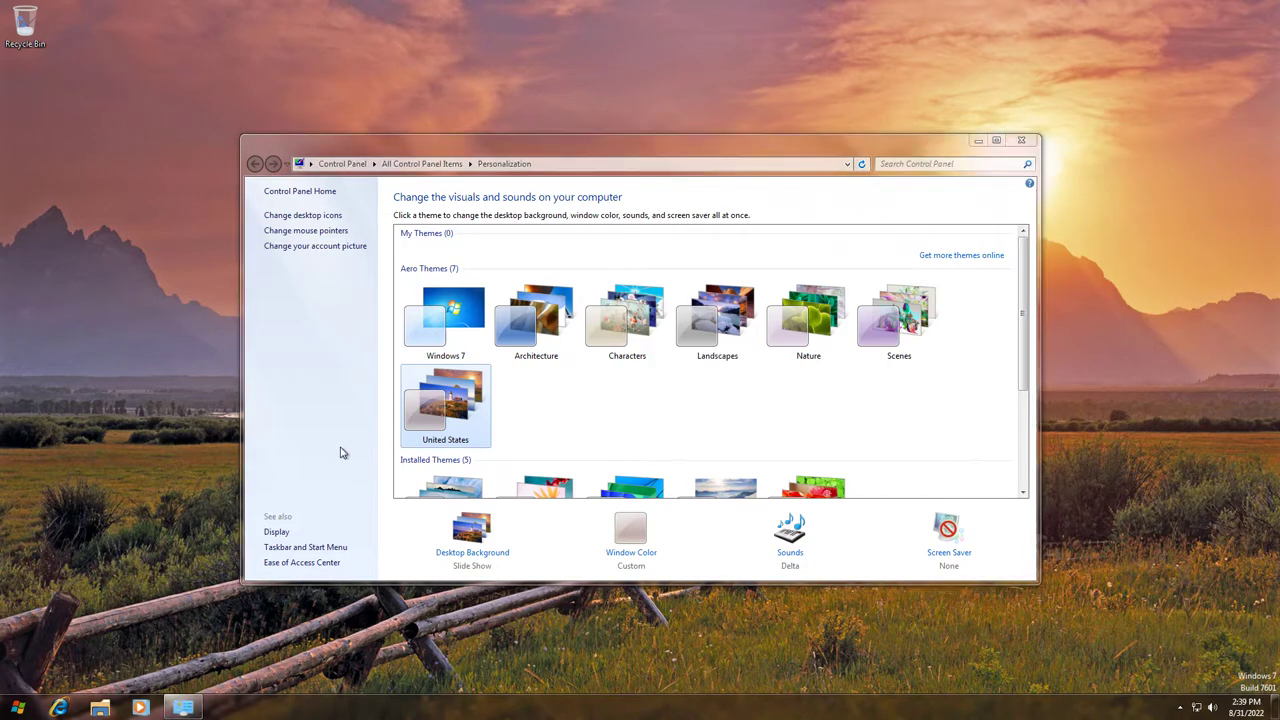
text(as)
key(Return)
key(Return)
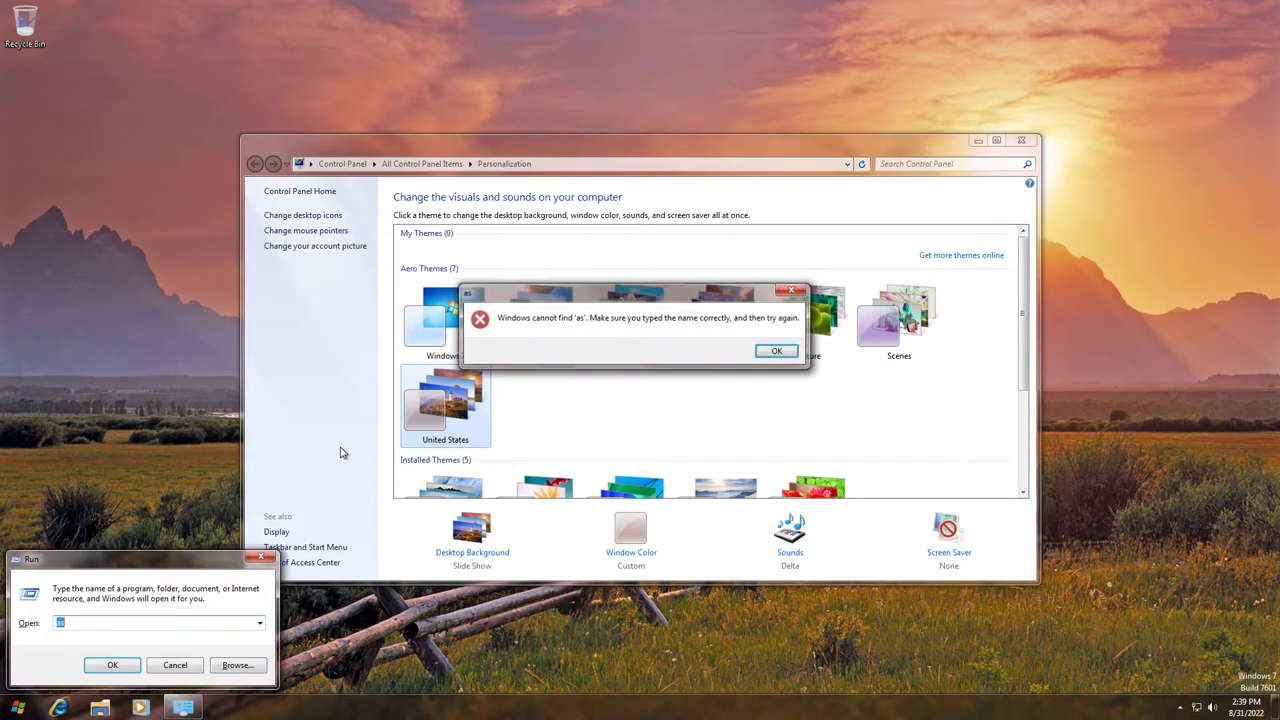
Apply the Scenes theme and run "as" again to play its error sound.
click(886, 356)
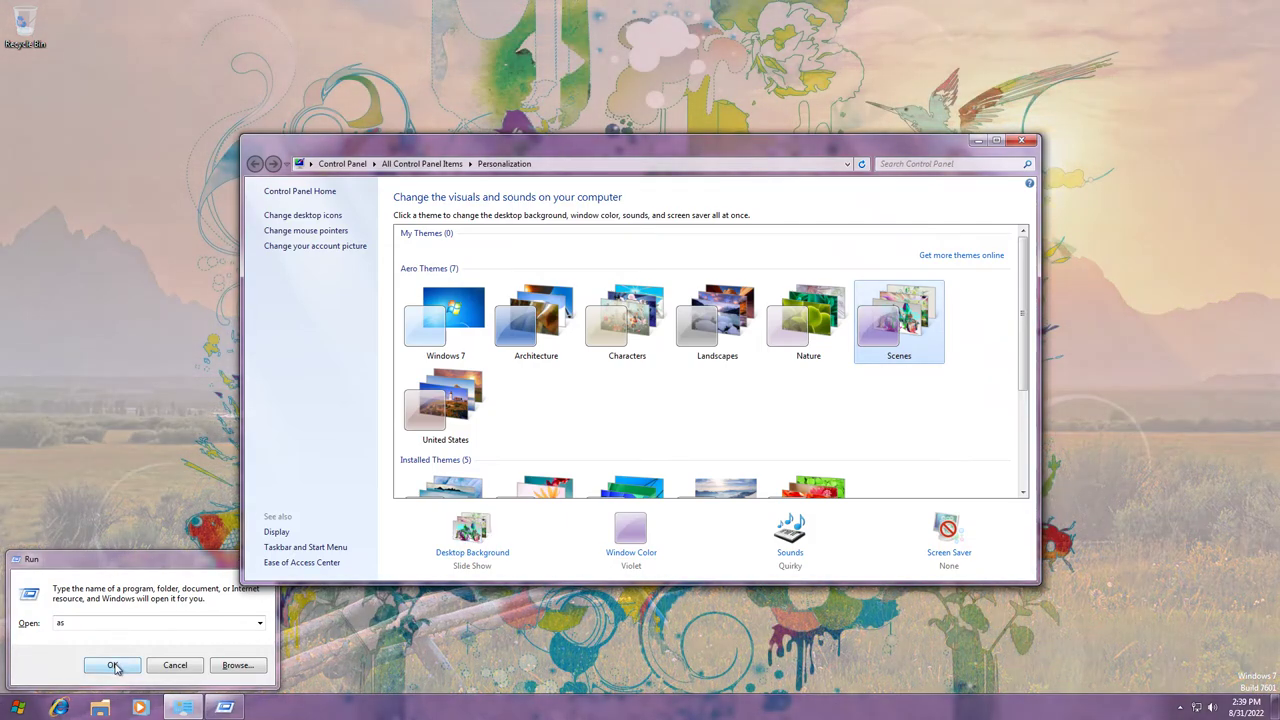
click(113, 665)
key(Return)
key(Return)
key(Return)
Apply the Landscapes and Nature themes in turn, running "as" under each to play its error sound.
click(718, 325)
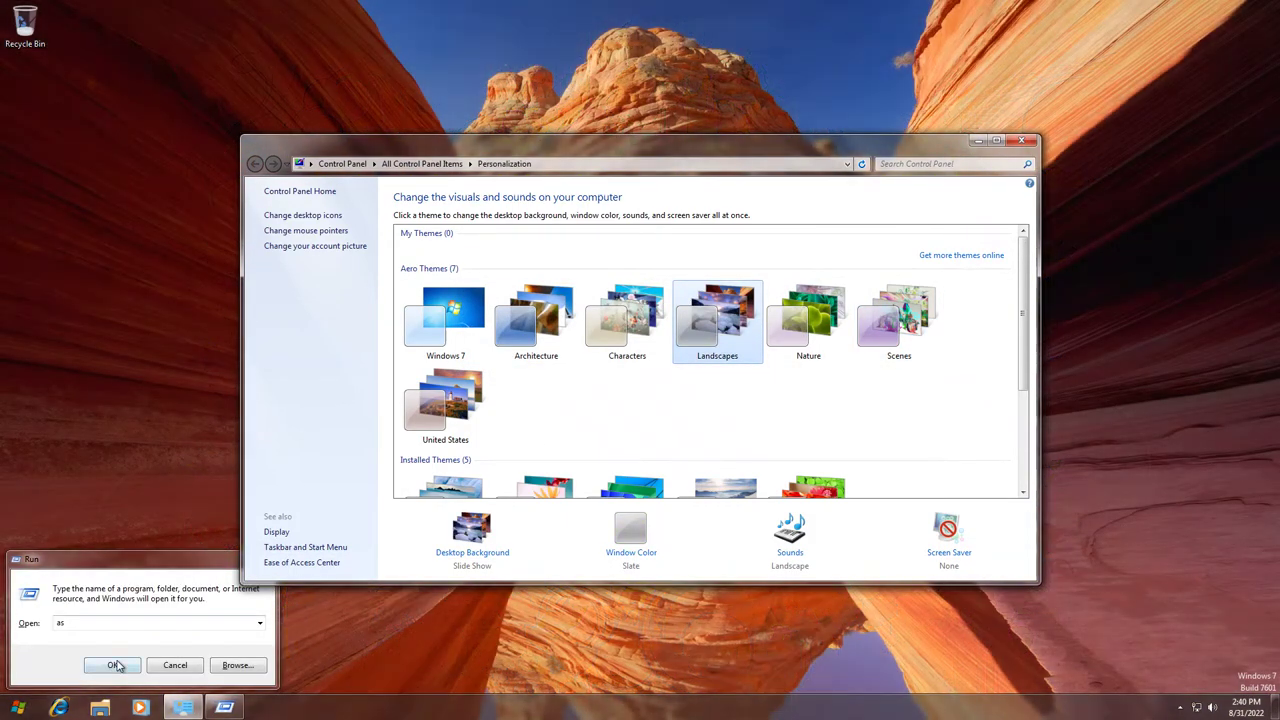
click(116, 665)
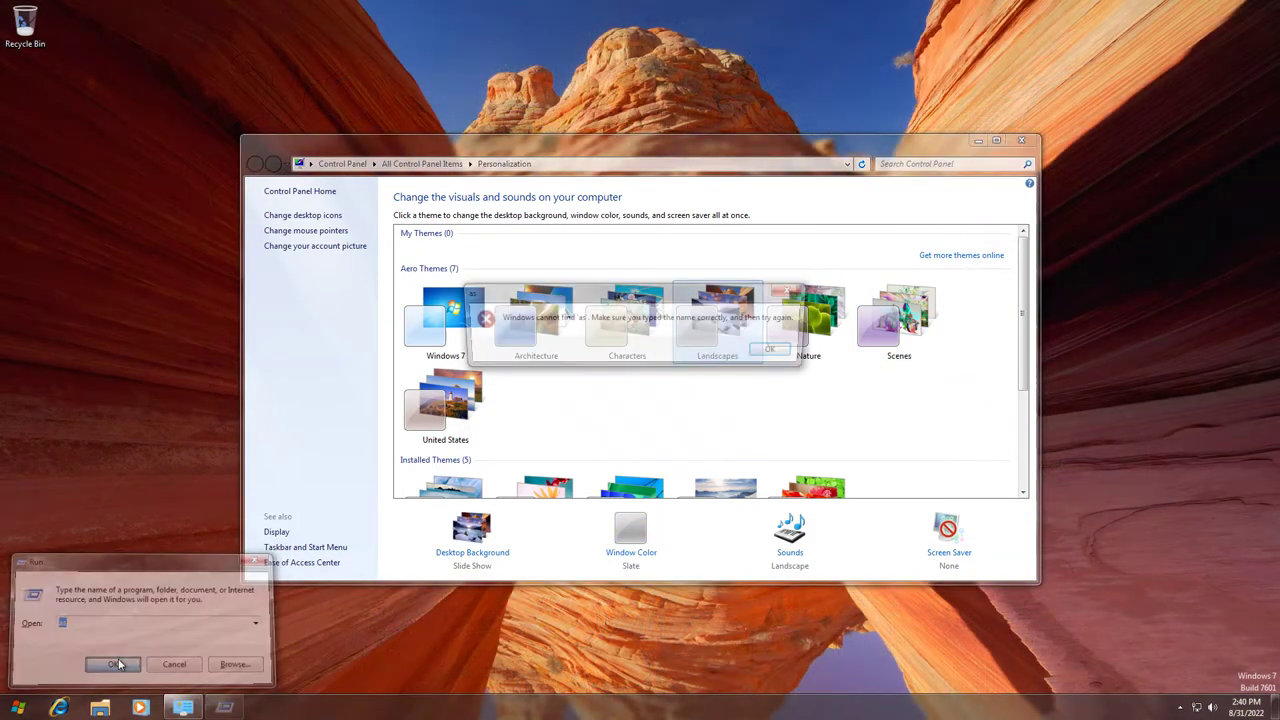
key(Return)
click(810, 358)
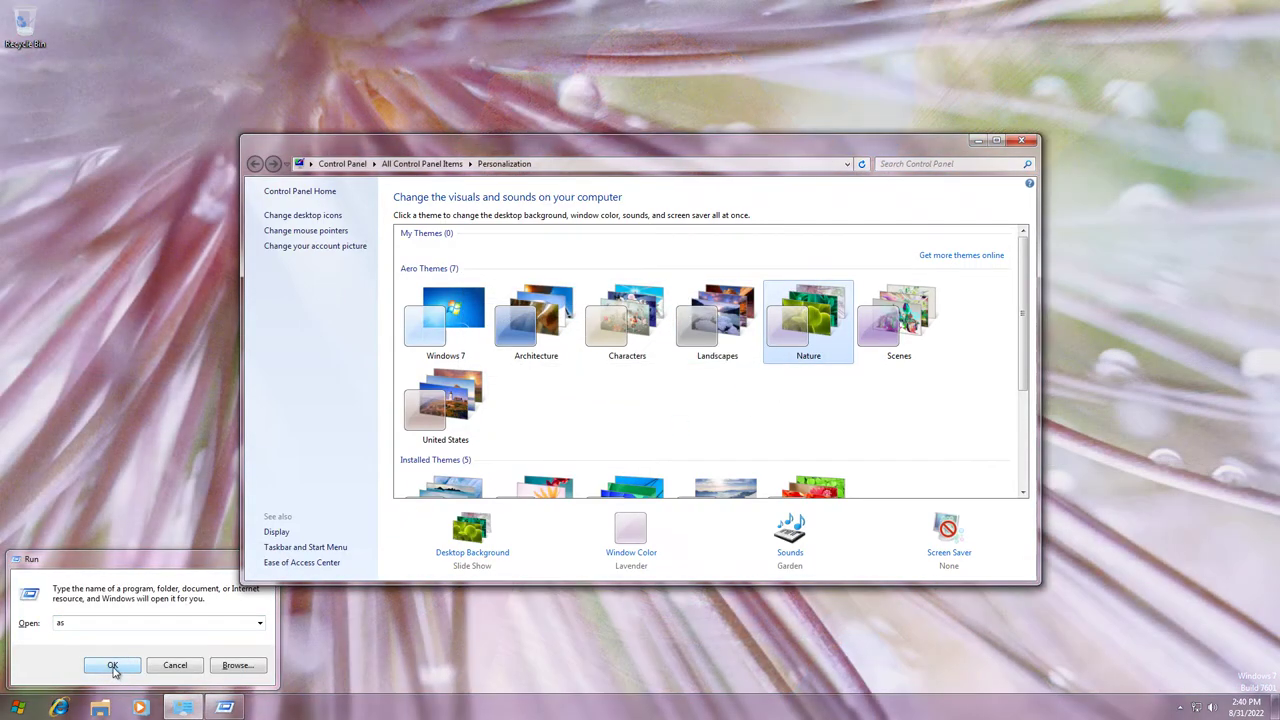
click(113, 665)
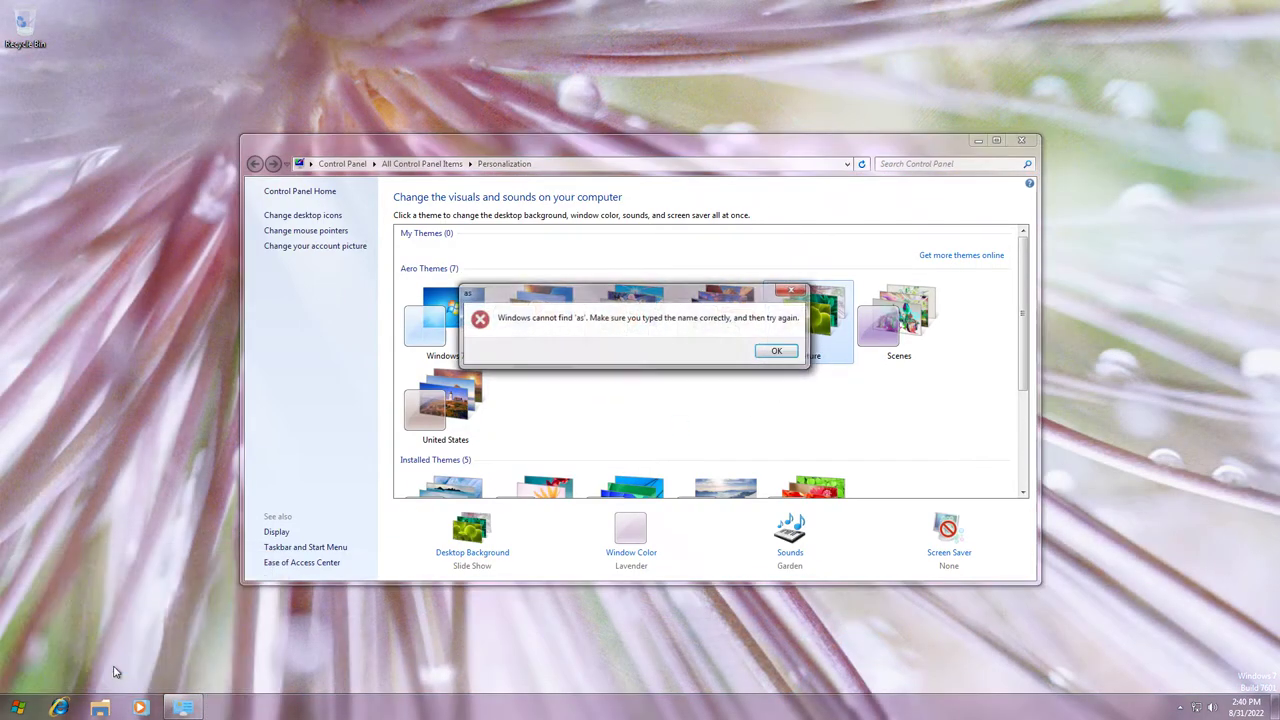
key(Return)
key(Return)
Apply the Characters theme, run "as" to play its error sound, and check the speaker volume.
click(632, 340)
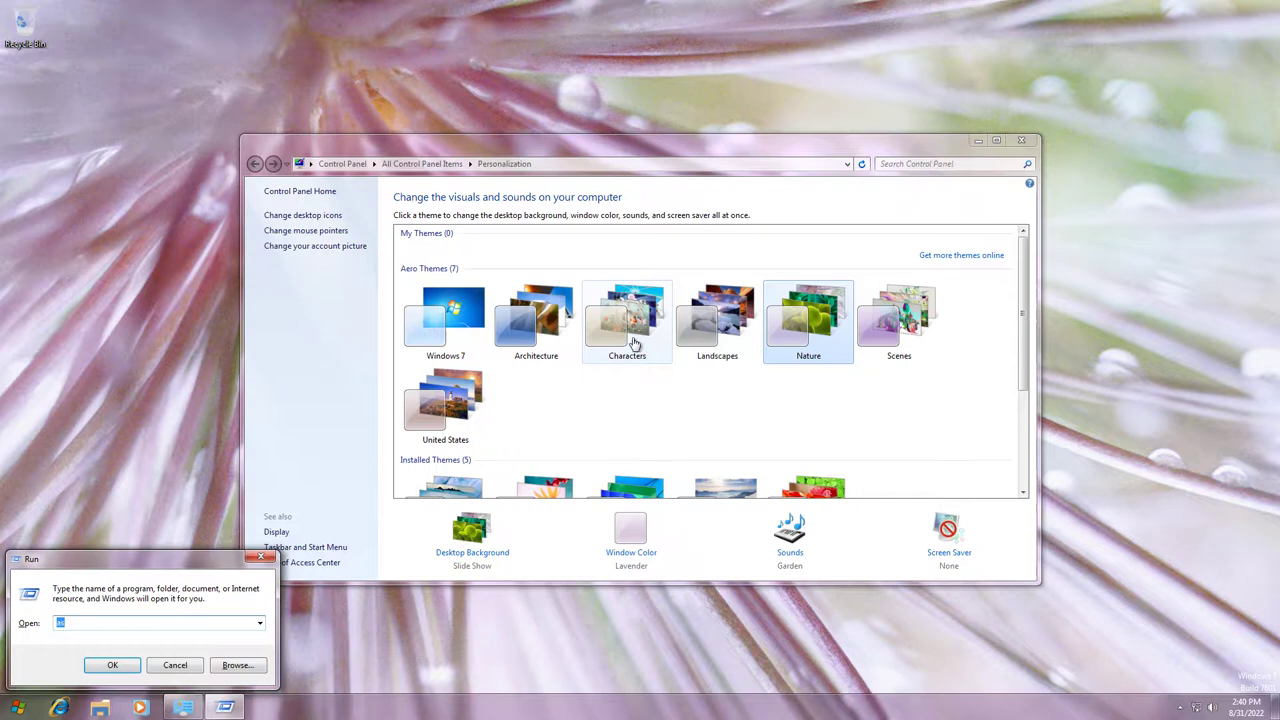
click(118, 666)
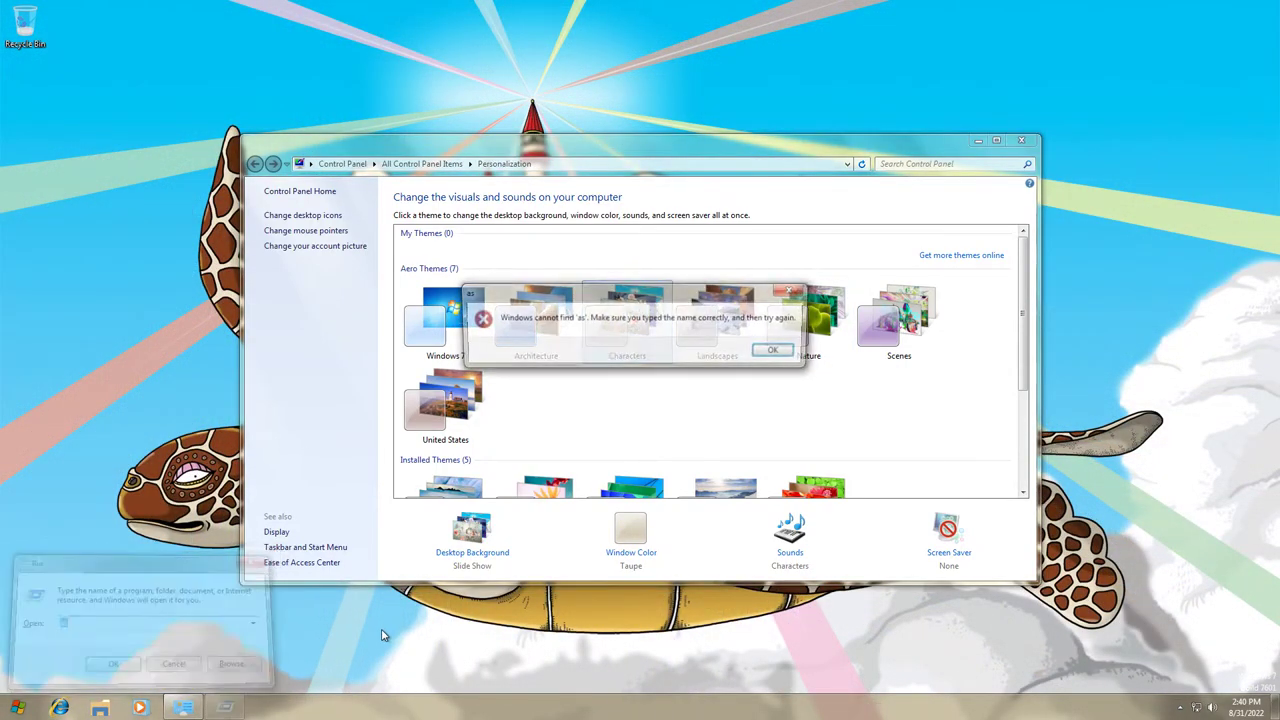
key(Return)
key(Return)
key(Return)
key(Return)
key(Return)
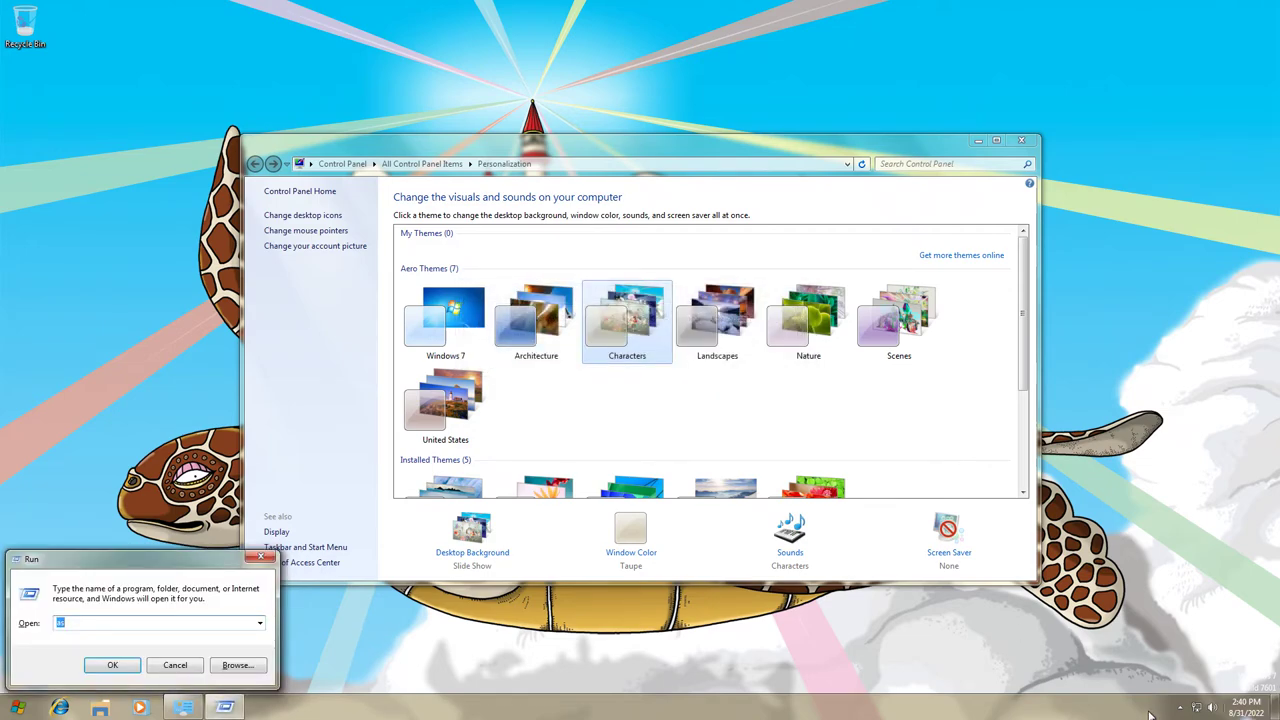
click(1211, 708)
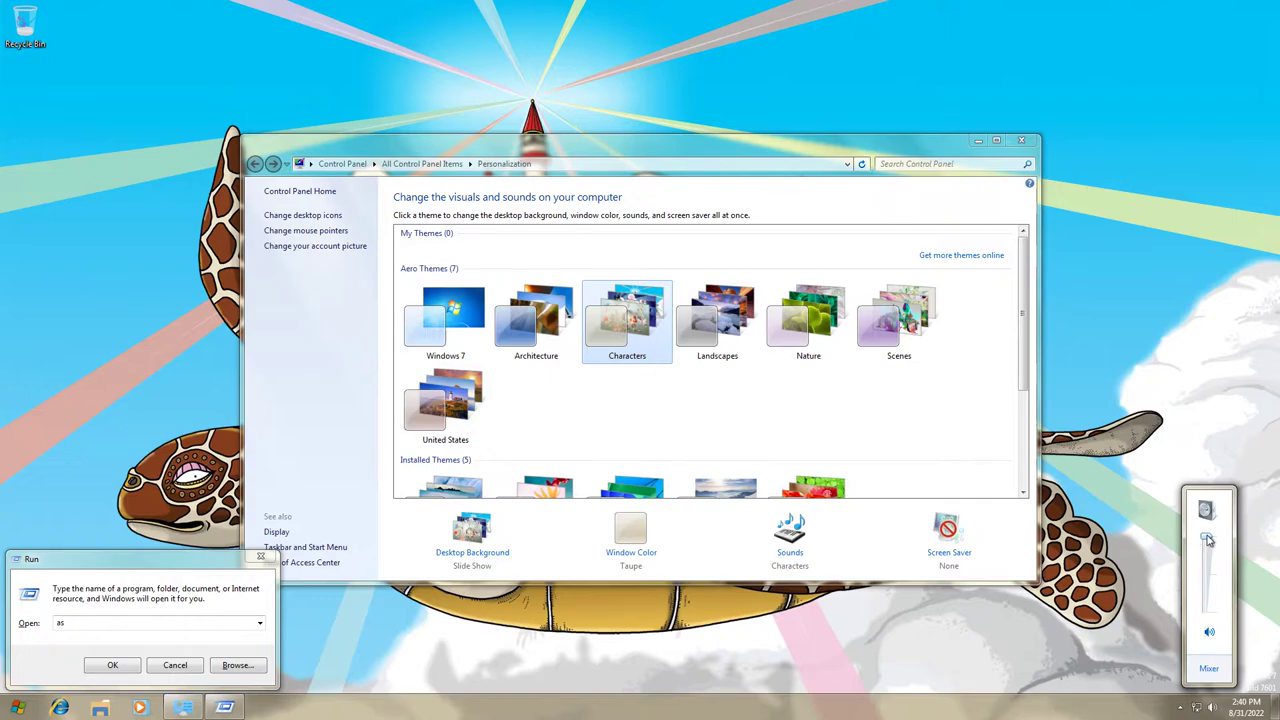
Apply the Architecture theme and run "as" to play its error sound.
click(536, 320)
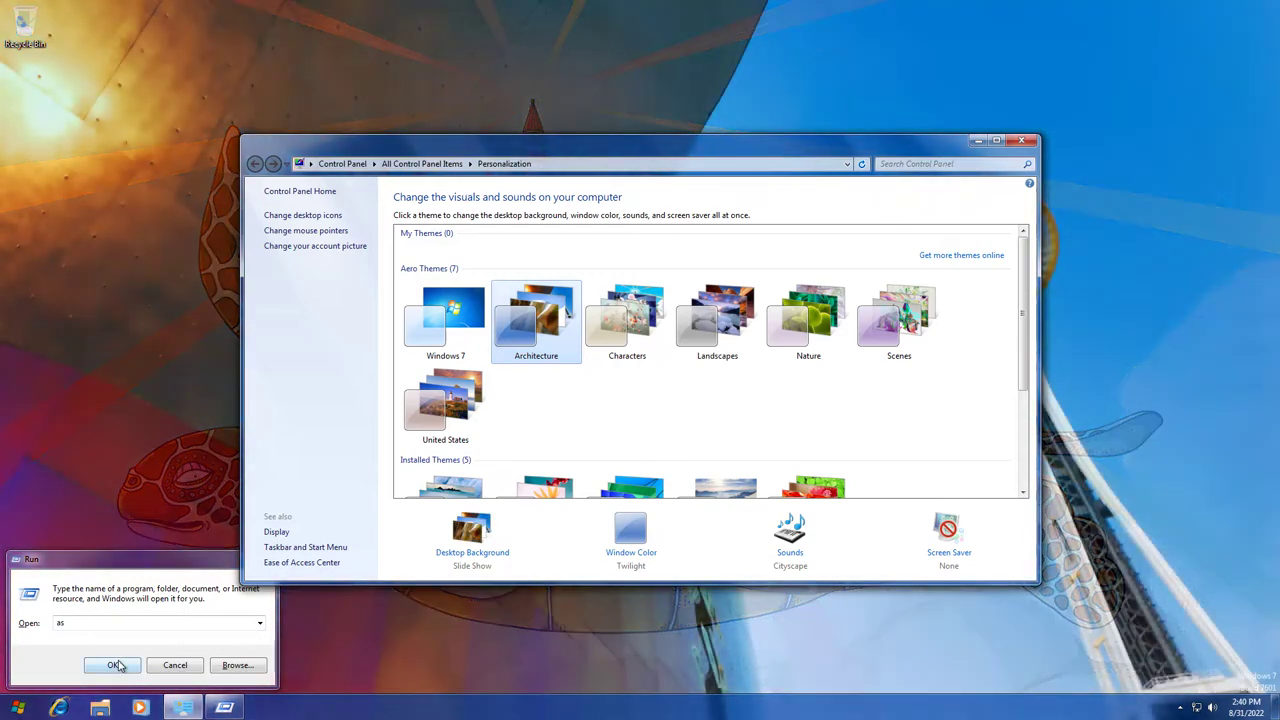
click(138, 663)
key(Return)
key(Return)
key(Return)
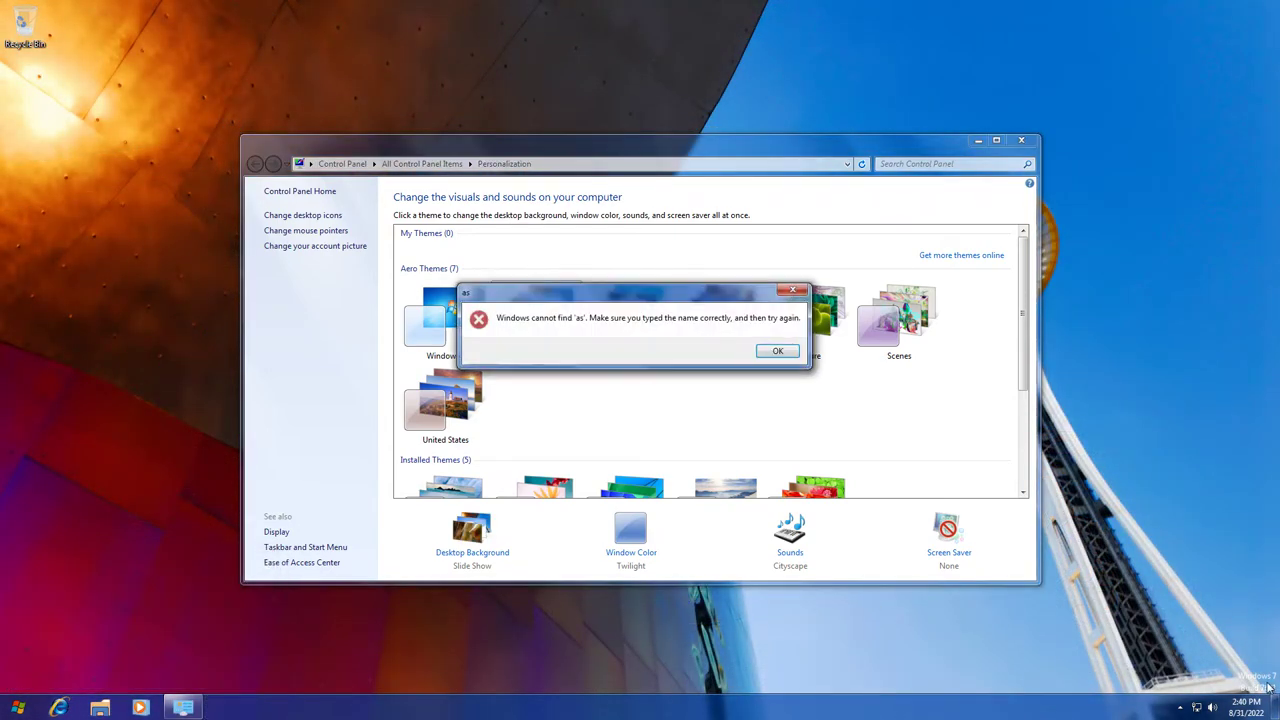
Apply the Windows 7 theme, run "as" to play its error sound, and reposition the Personalization window.
click(414, 362)
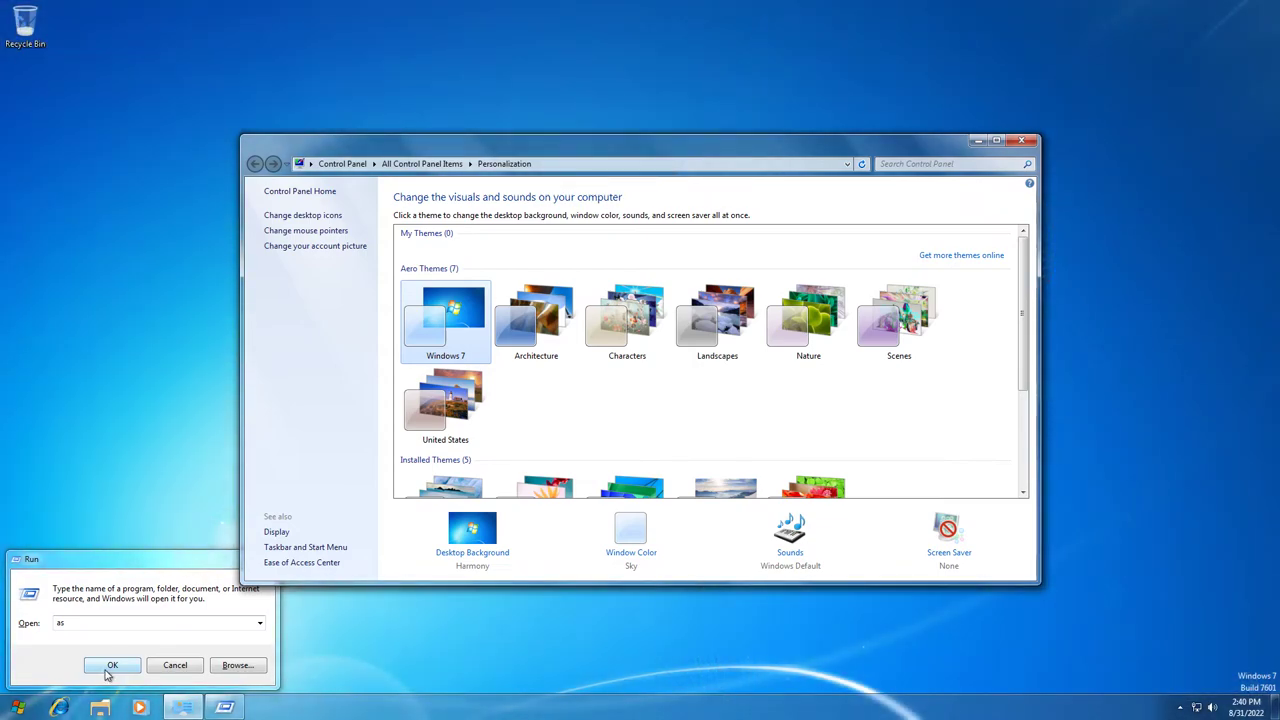
click(108, 672)
key(Return)
key(Return)
key(Return)
key(Return)
key(Return)
key(Return)
drag(570, 161, 519, 155)
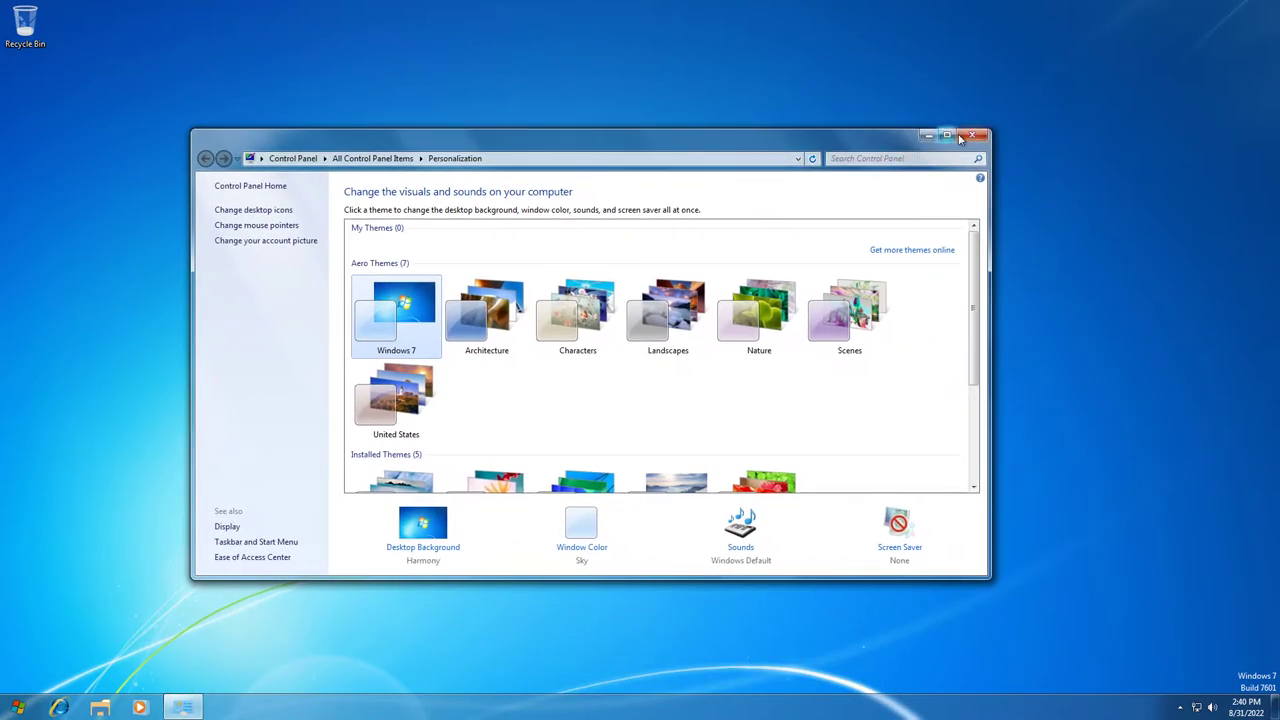
Apply the installed Metro theme and open its sound settings to view the sound scheme choices.
scroll(554, 363, down, 3)
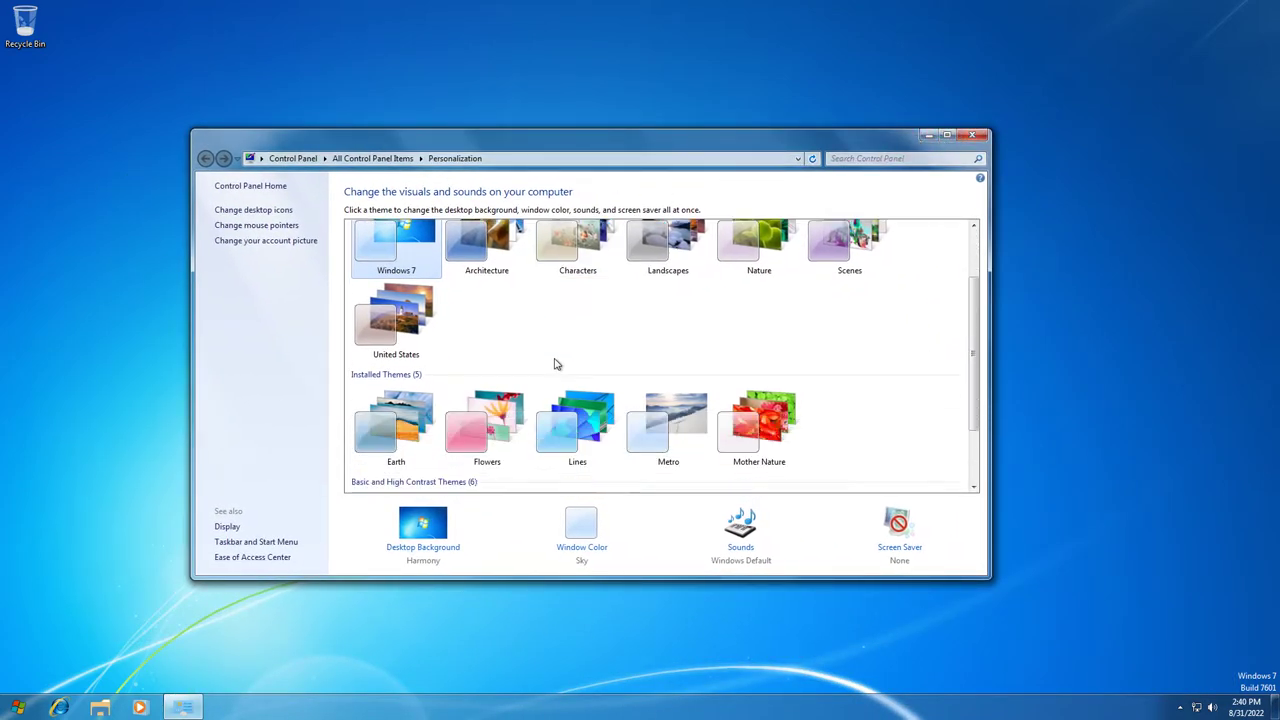
click(666, 360)
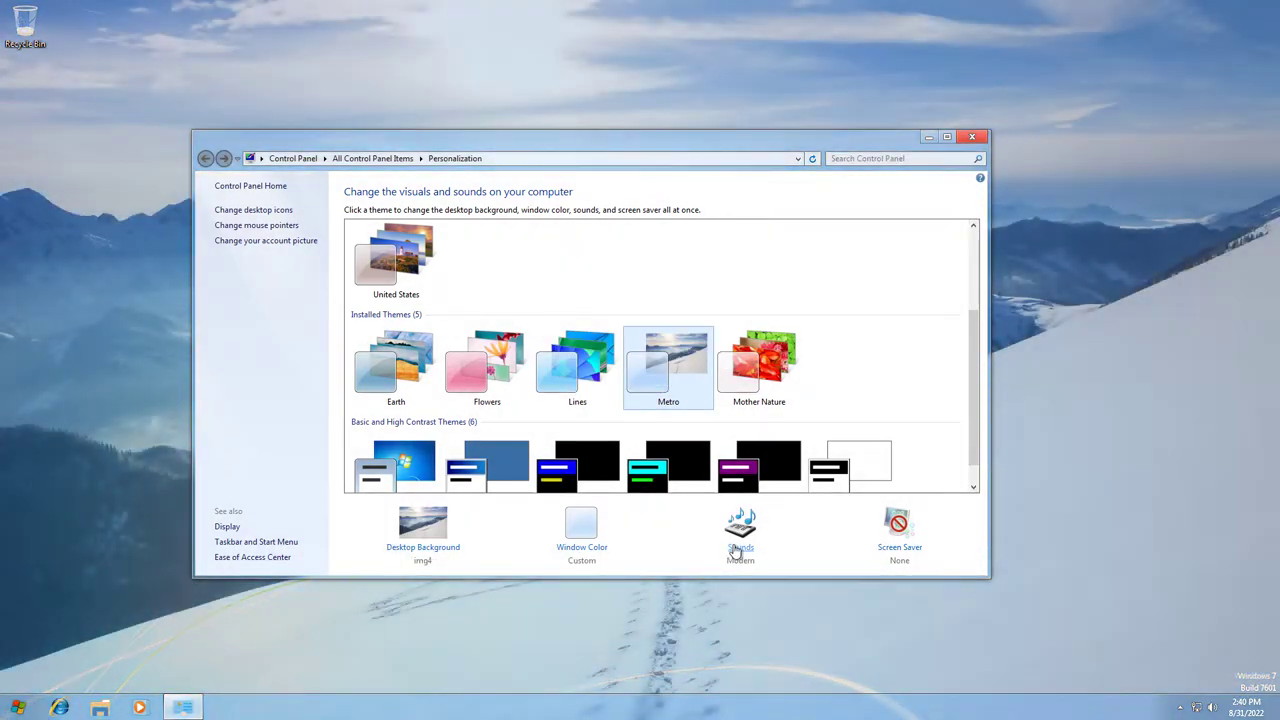
click(731, 547)
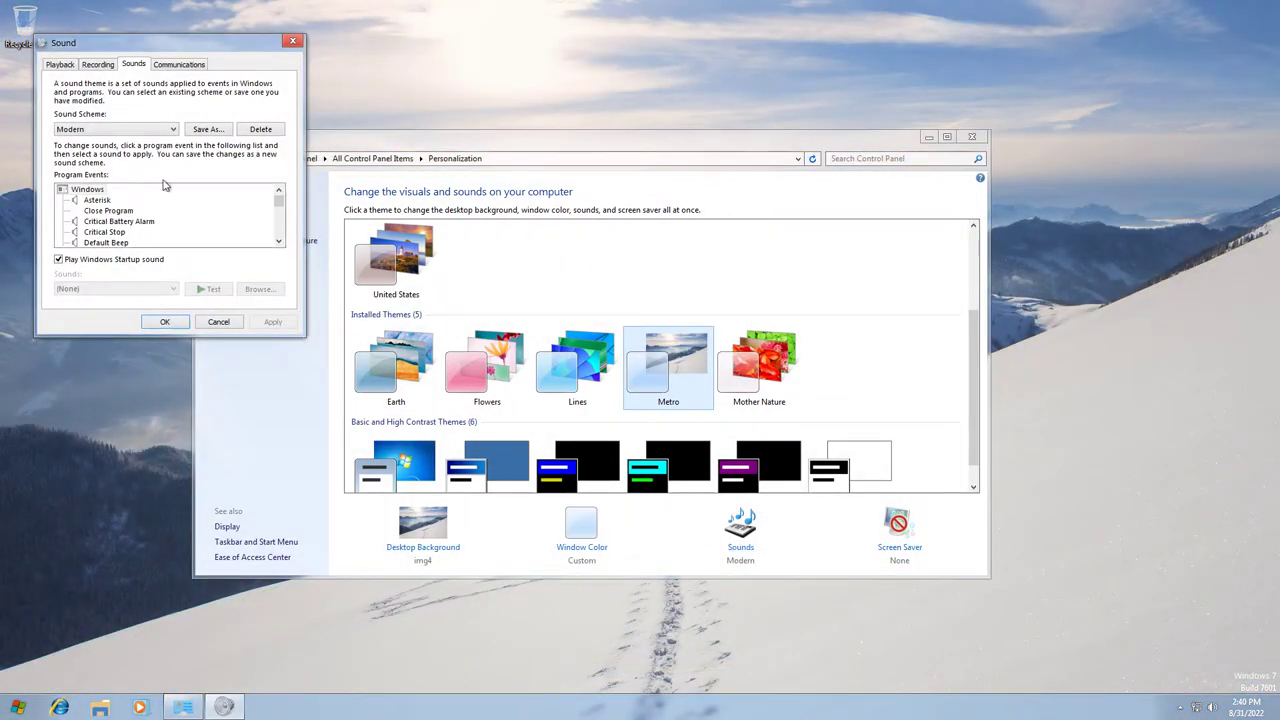
click(121, 129)
click(121, 129)
Test the Modern scheme's sounds for the Critical Battery Alarm, Critical Stop and Default Beep events.
click(99, 201)
click(112, 222)
click(196, 292)
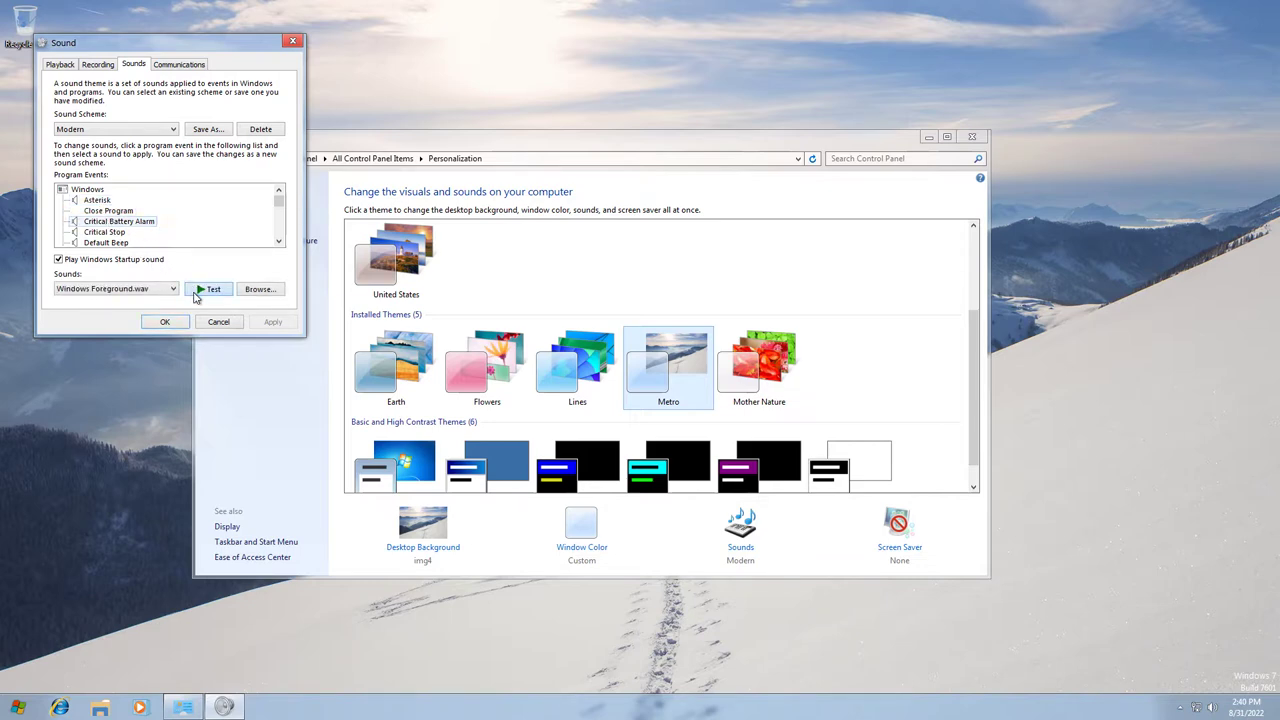
click(110, 232)
click(197, 292)
click(126, 245)
click(199, 293)
Test the Device Connect and Device Disconnect sounds, and select the Device Failed to Connect and Exclamation events.
click(126, 243)
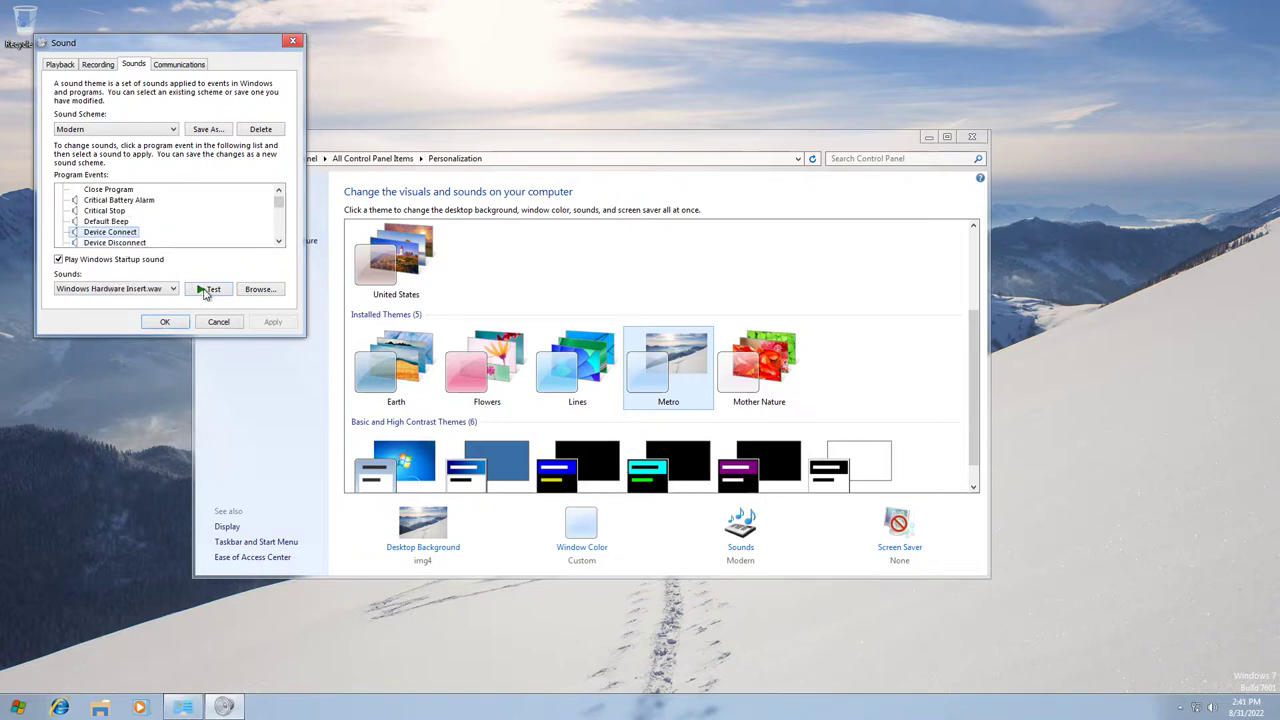
click(204, 293)
click(140, 243)
click(212, 290)
click(150, 243)
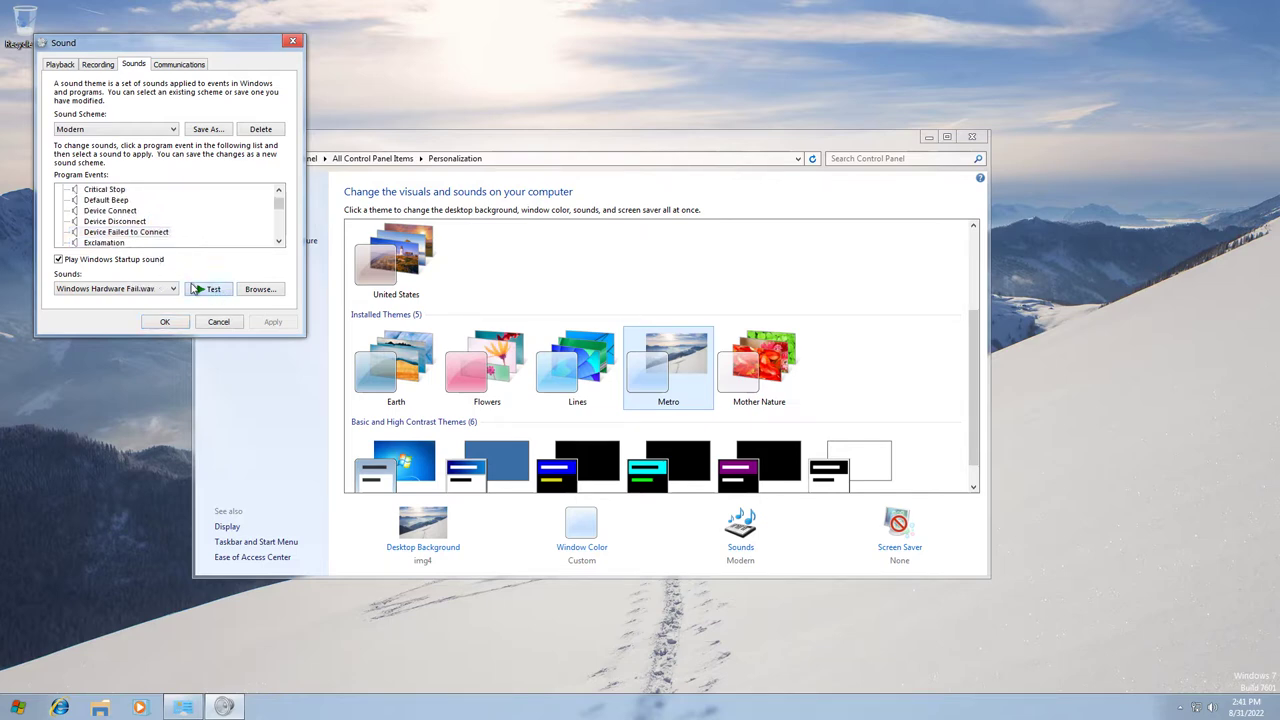
click(117, 243)
Browse further through the program events and select New Fax Notification and New Mail Notification.
click(278, 242)
click(278, 242)
click(278, 242)
click(278, 242)
click(278, 242)
click(278, 242)
click(139, 190)
click(278, 242)
click(278, 242)
click(278, 242)
click(278, 242)
click(278, 242)
click(146, 192)
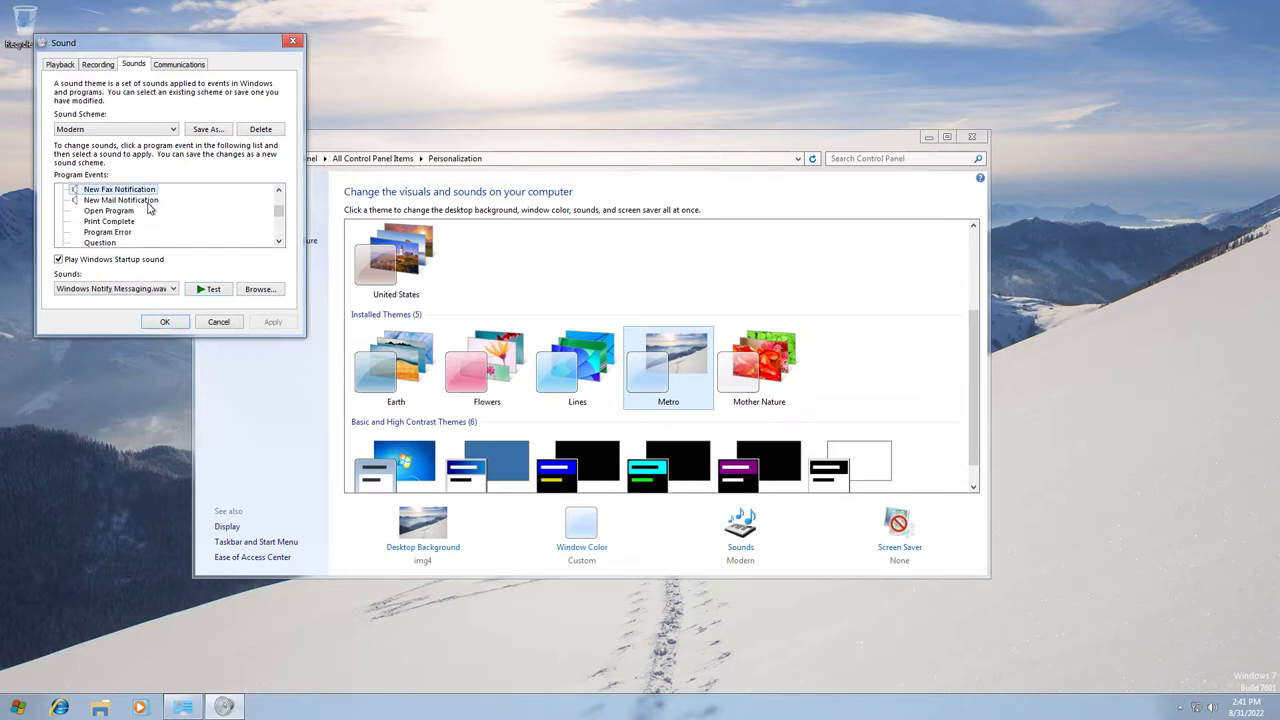
click(148, 202)
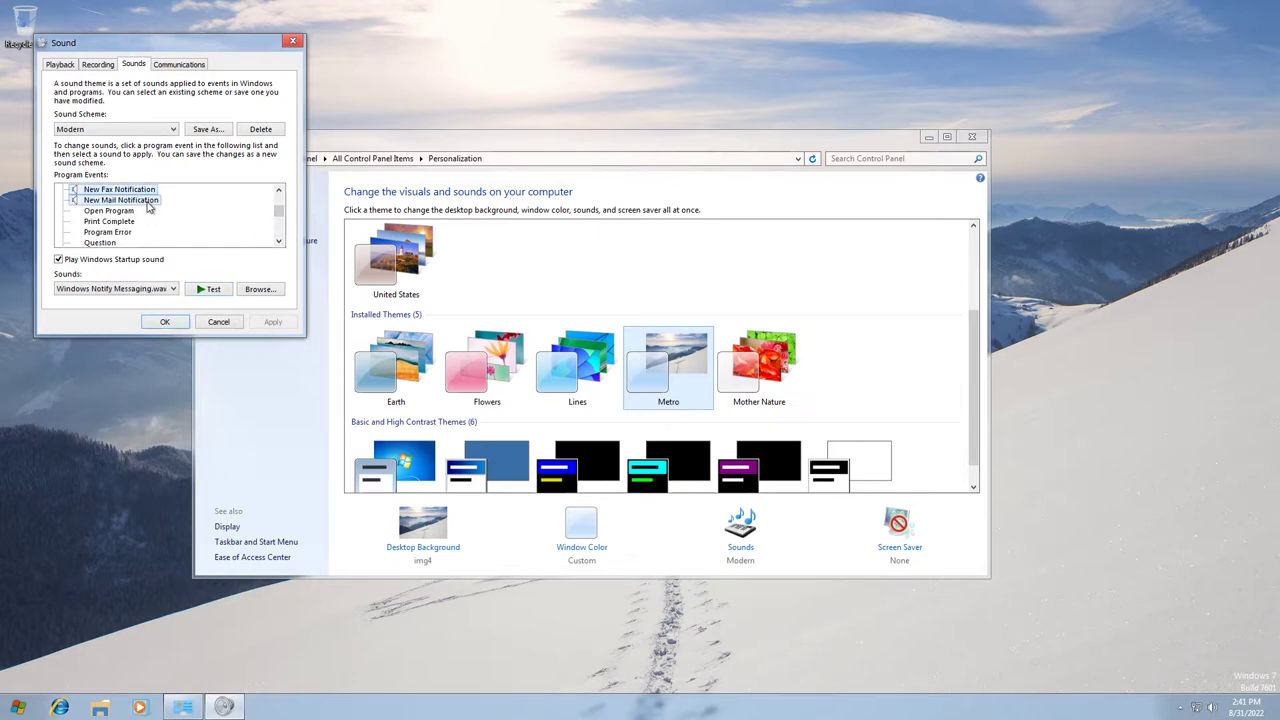
Select the System Notification event and test the sound of the Windows User Account Control event.
click(278, 242)
click(278, 242)
click(278, 242)
click(278, 242)
click(278, 242)
click(278, 242)
click(278, 242)
click(278, 242)
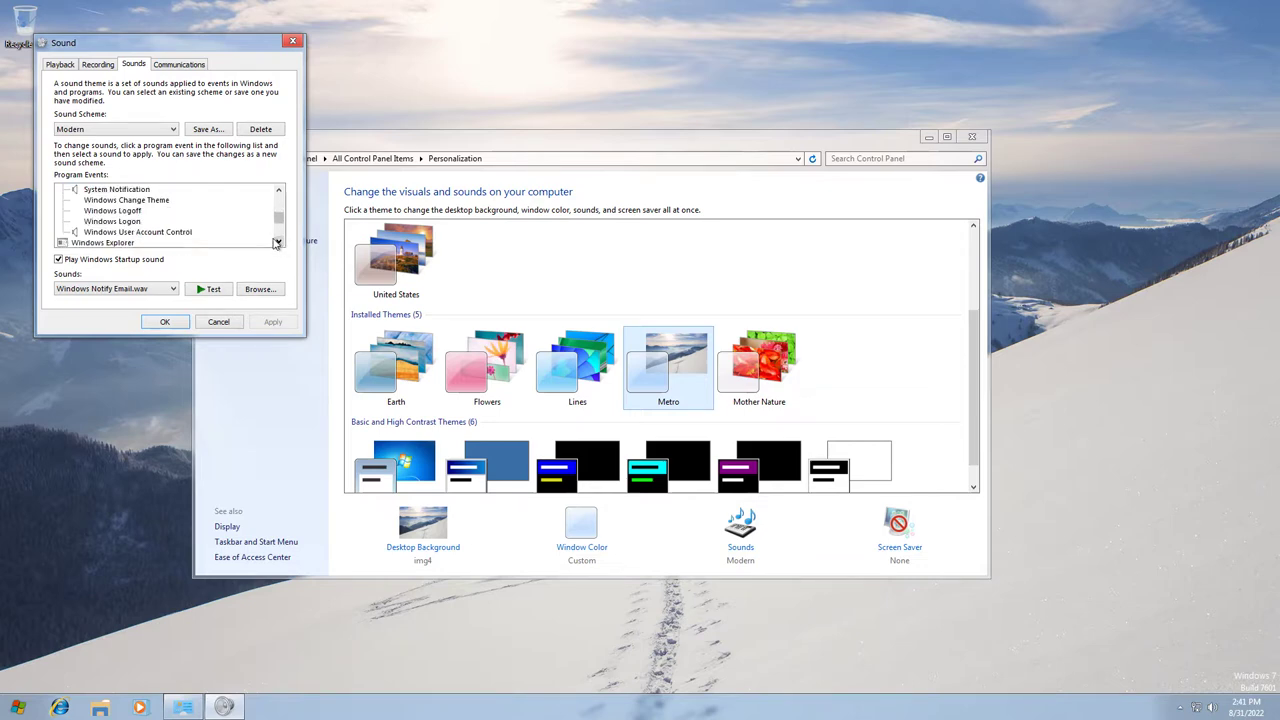
click(143, 192)
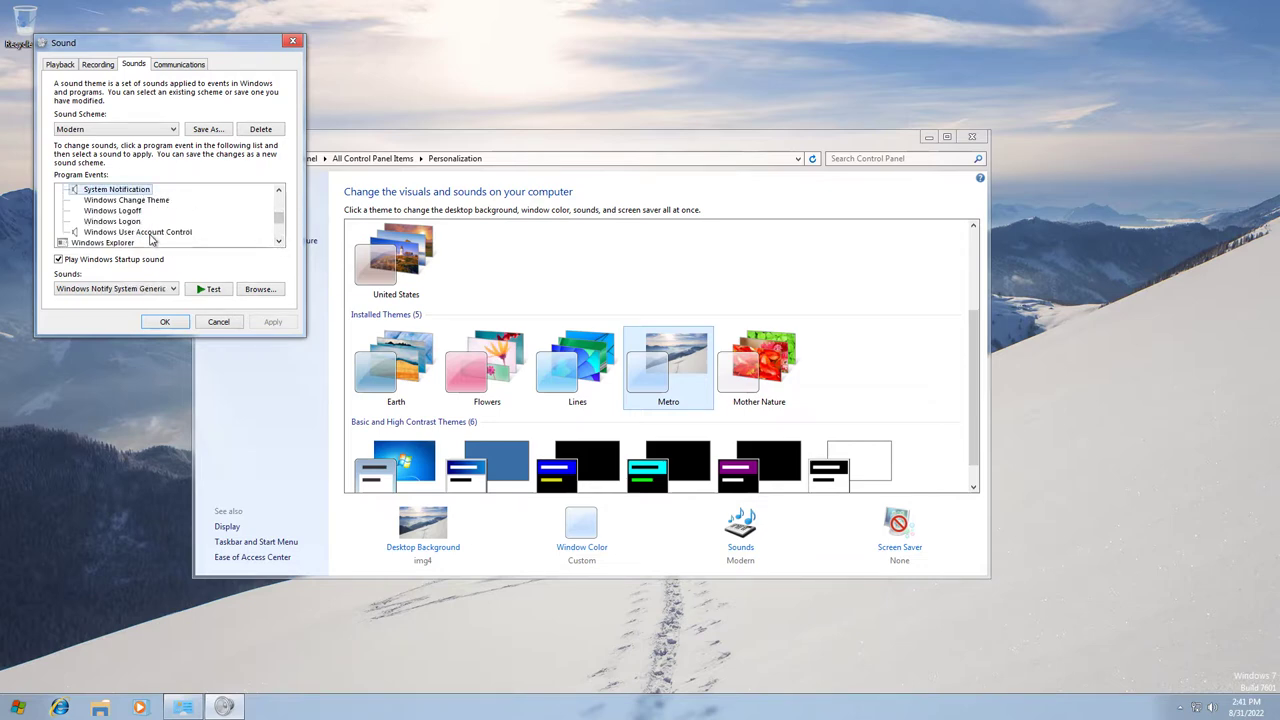
click(149, 233)
click(218, 292)
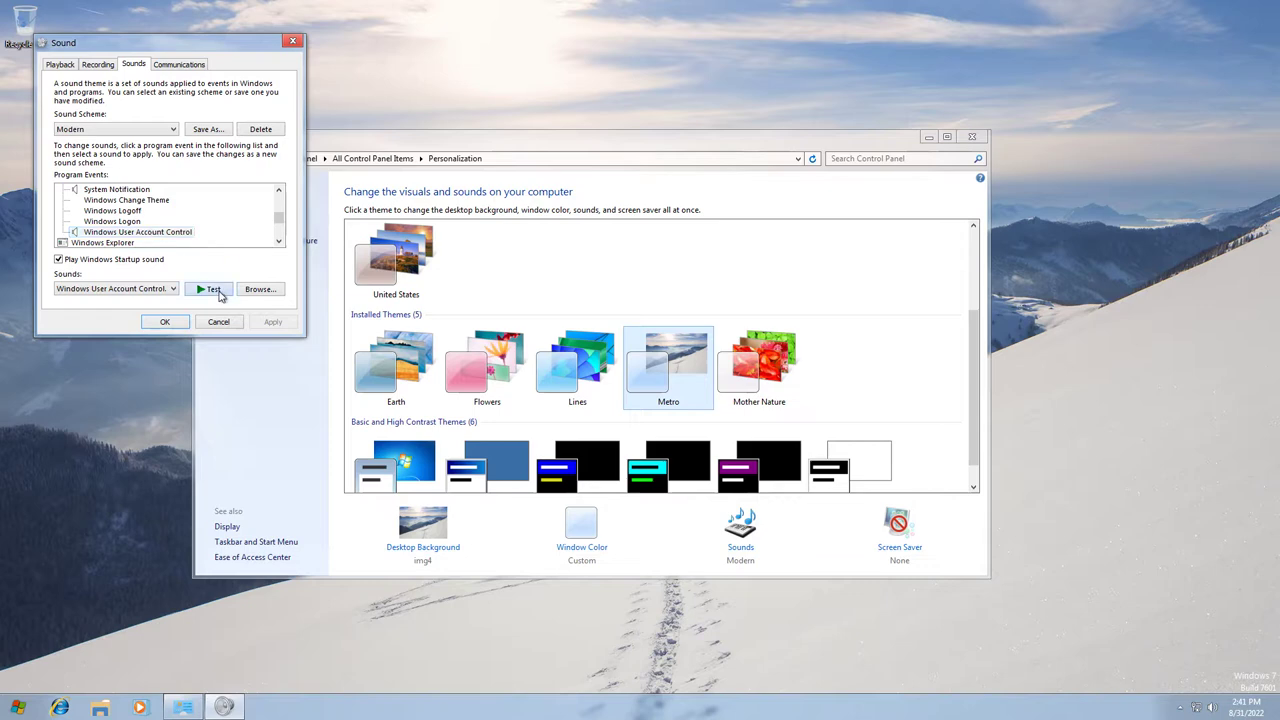
Select each speech recognition event from Disambiguation Numbers to Sleep to view its assigned sound, and close the sound settings.
click(278, 242)
click(278, 242)
click(278, 242)
click(278, 242)
click(278, 242)
click(278, 242)
click(278, 242)
click(278, 242)
click(278, 242)
click(278, 242)
click(278, 242)
click(108, 190)
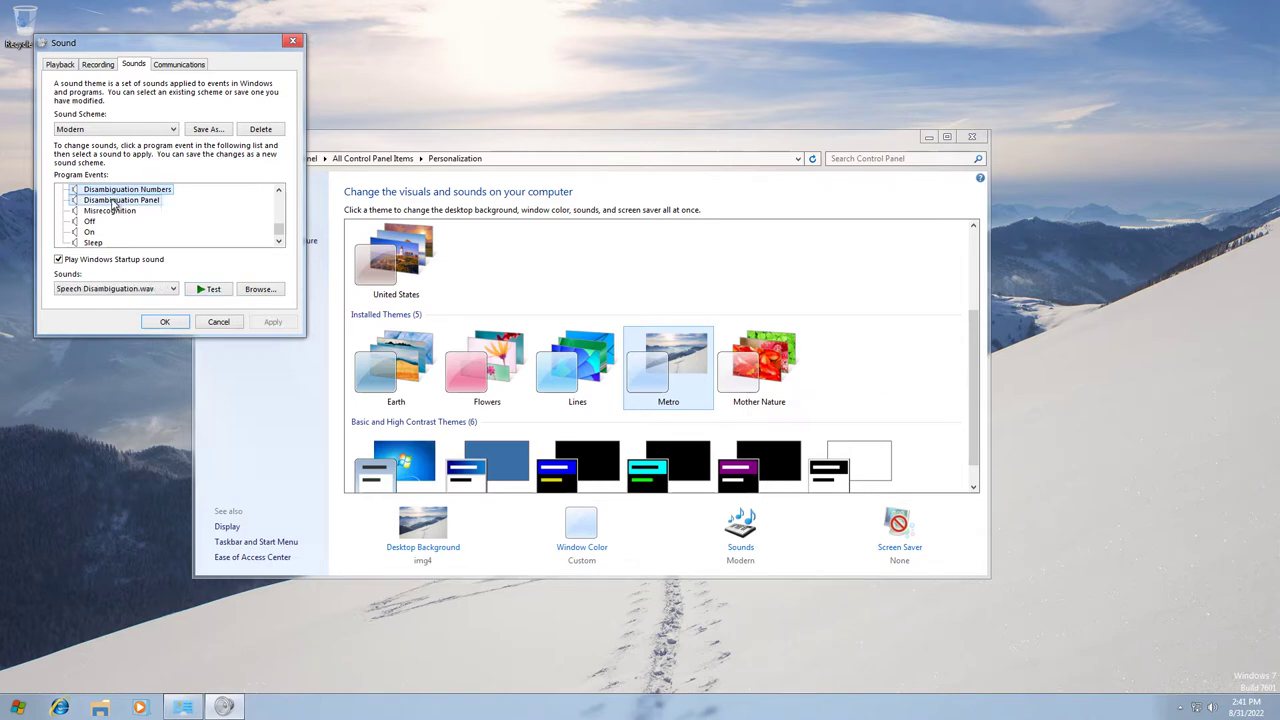
click(112, 200)
click(110, 211)
click(89, 221)
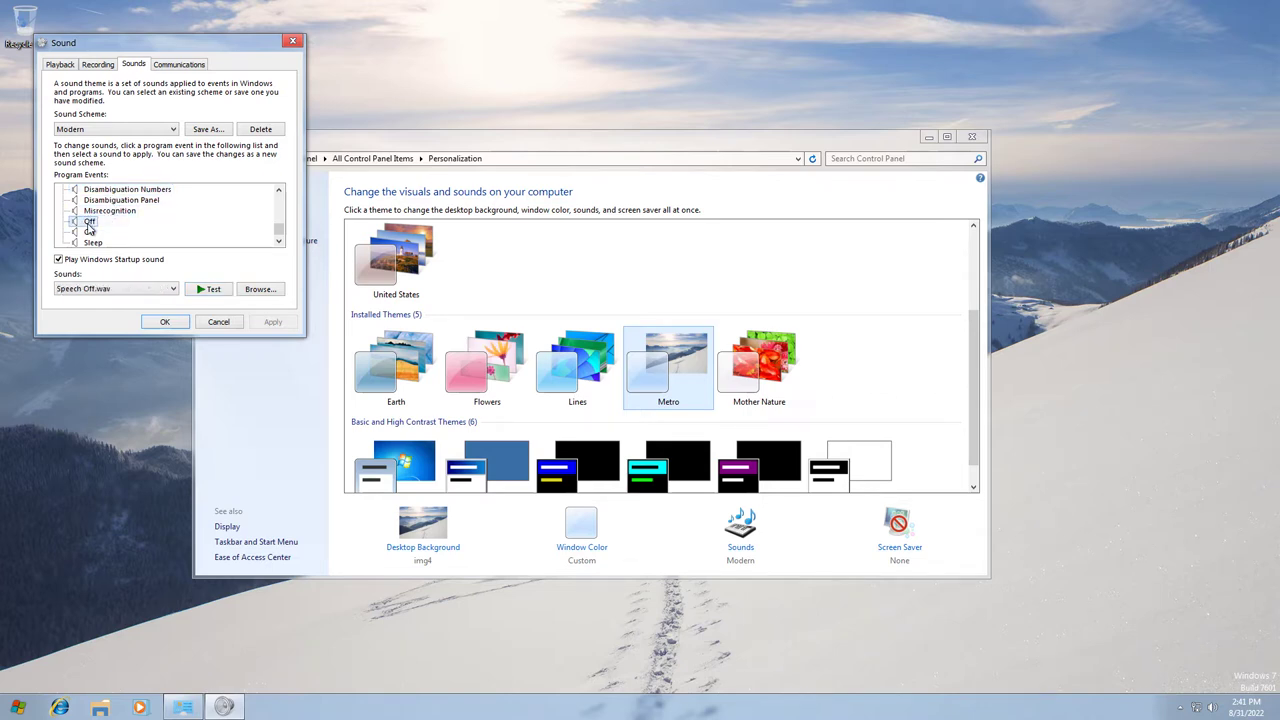
click(89, 232)
click(93, 243)
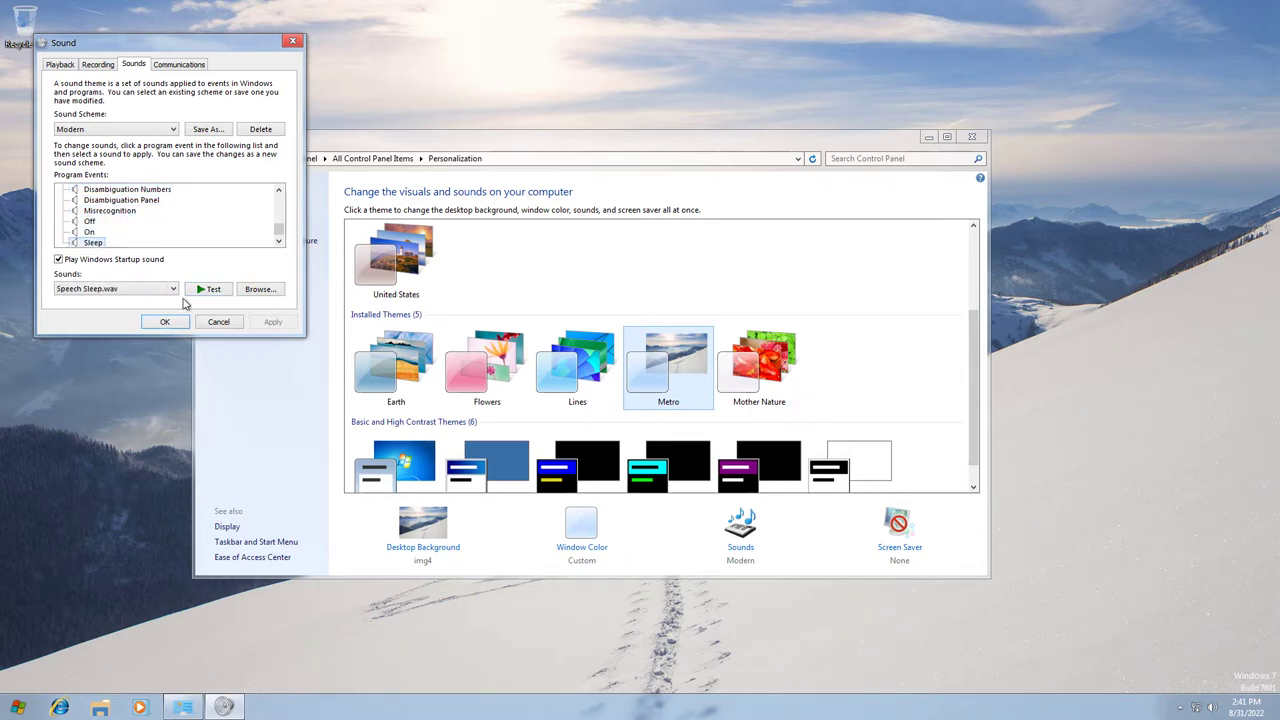
click(180, 321)
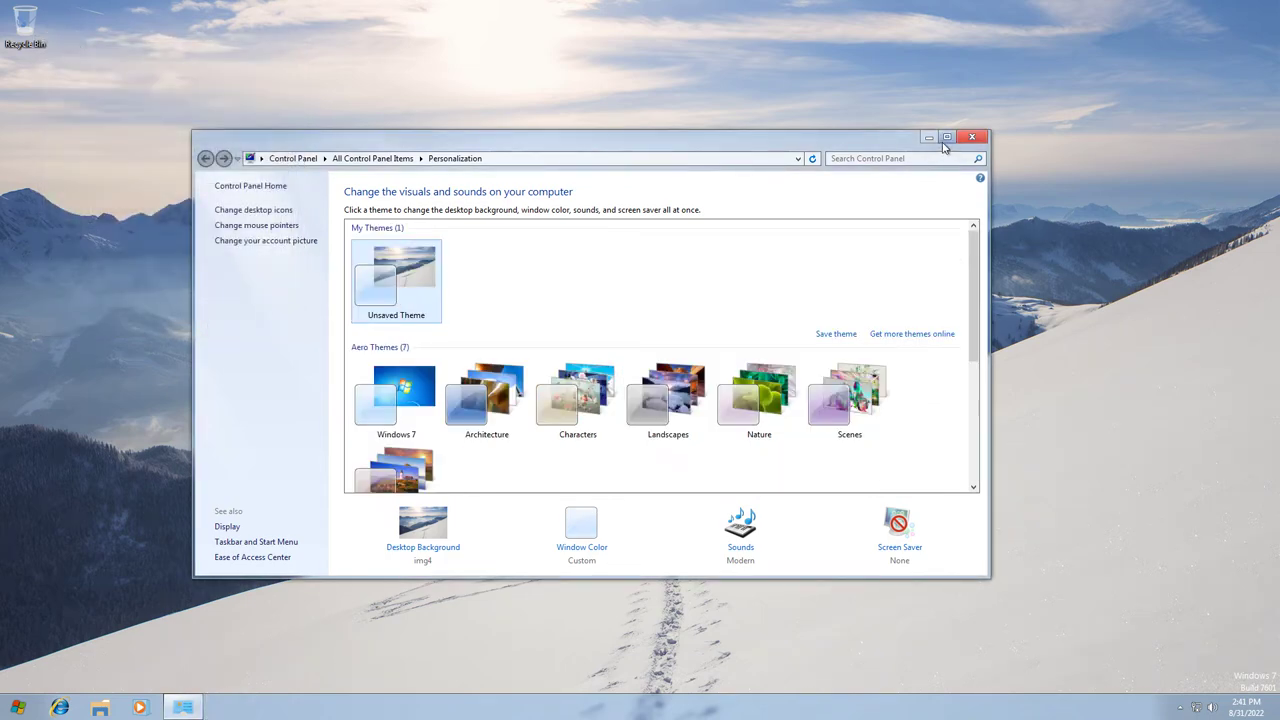
Look over all Control Panel items, then return to Personalization, apply the Metro theme and close the window.
click(255, 187)
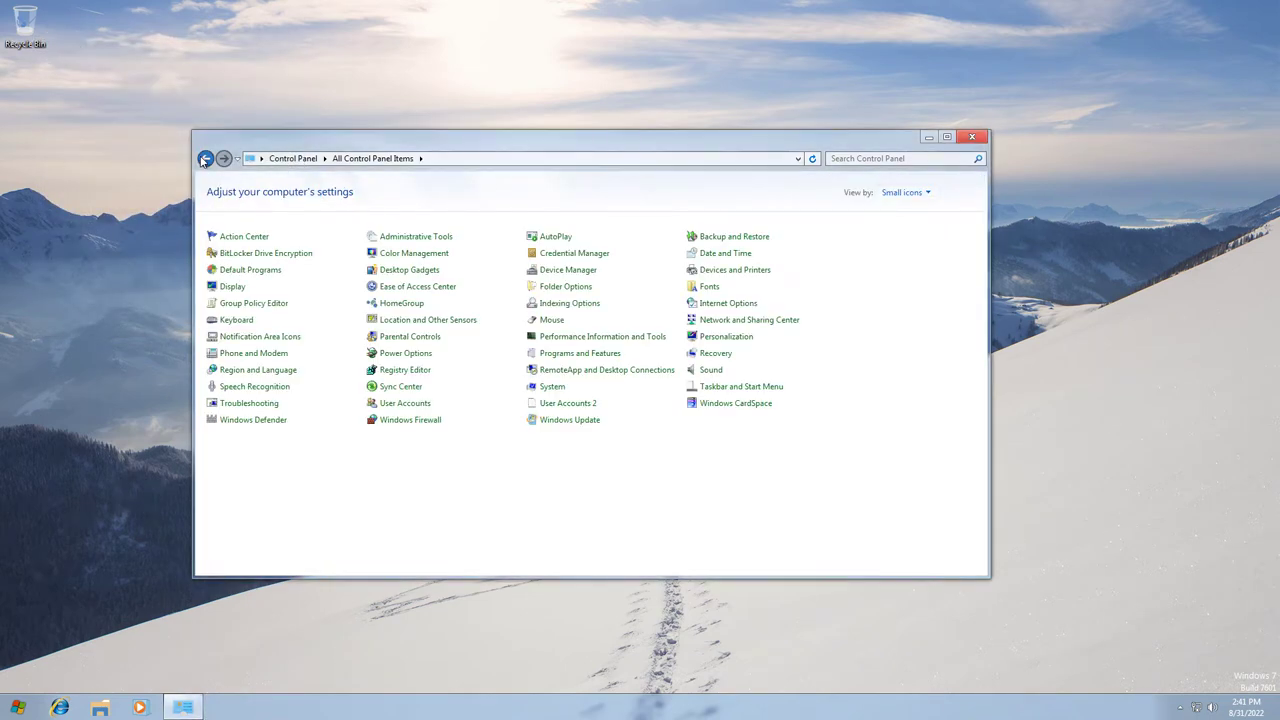
key(alt+Left)
scroll(603, 388, down, 1)
scroll(603, 388, down, 1)
click(684, 412)
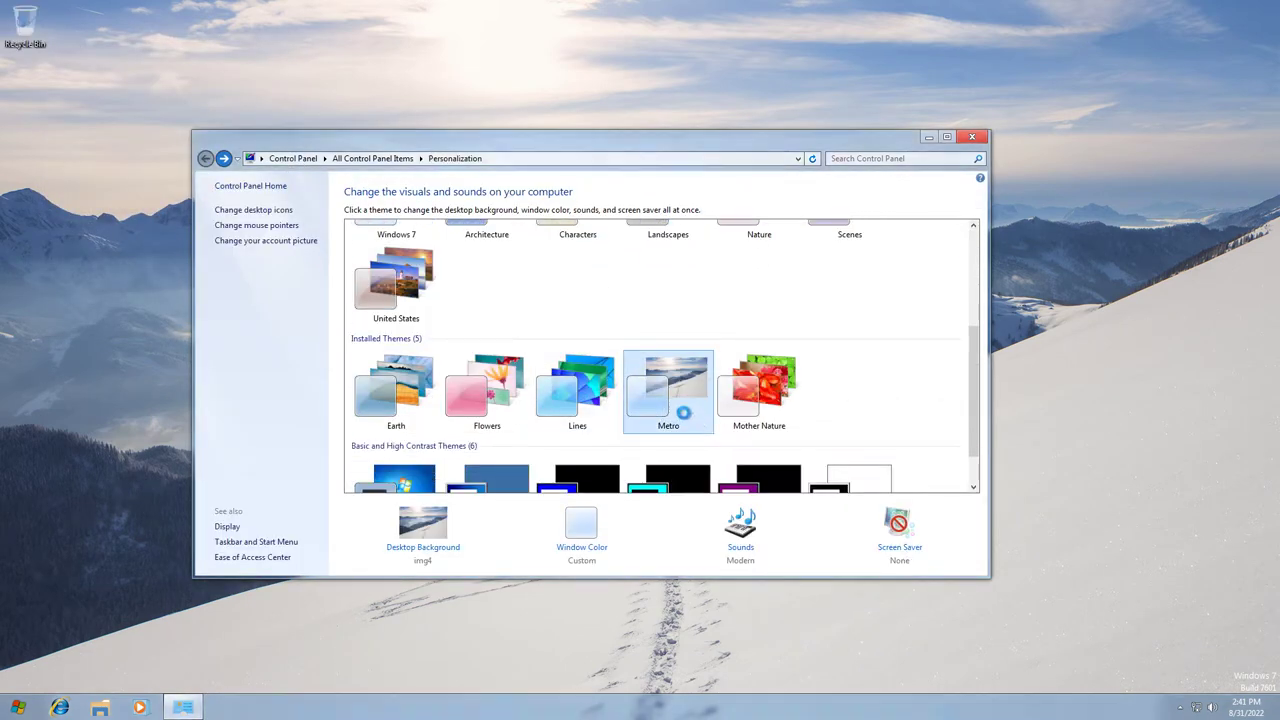
click(971, 134)
Start Task Manager, move its window away from the screen corner and view its version information.
right_click(629, 712)
click(672, 663)
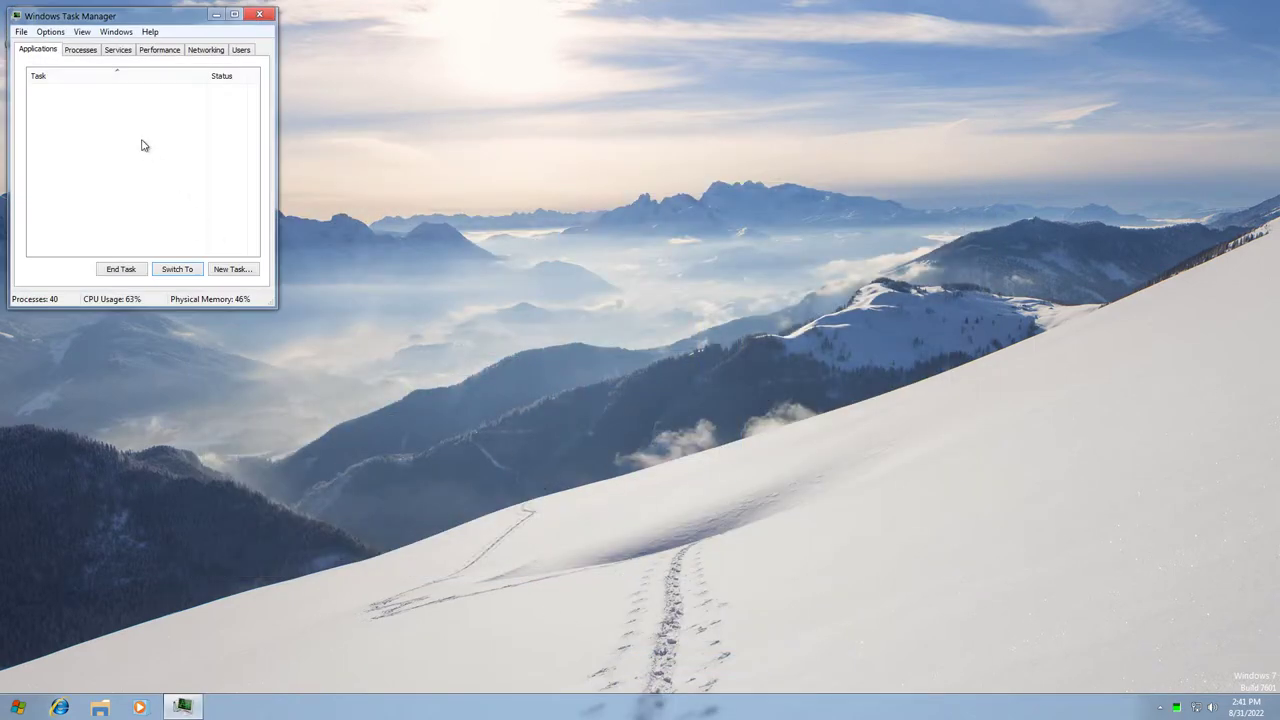
drag(118, 15, 405, 291)
click(437, 307)
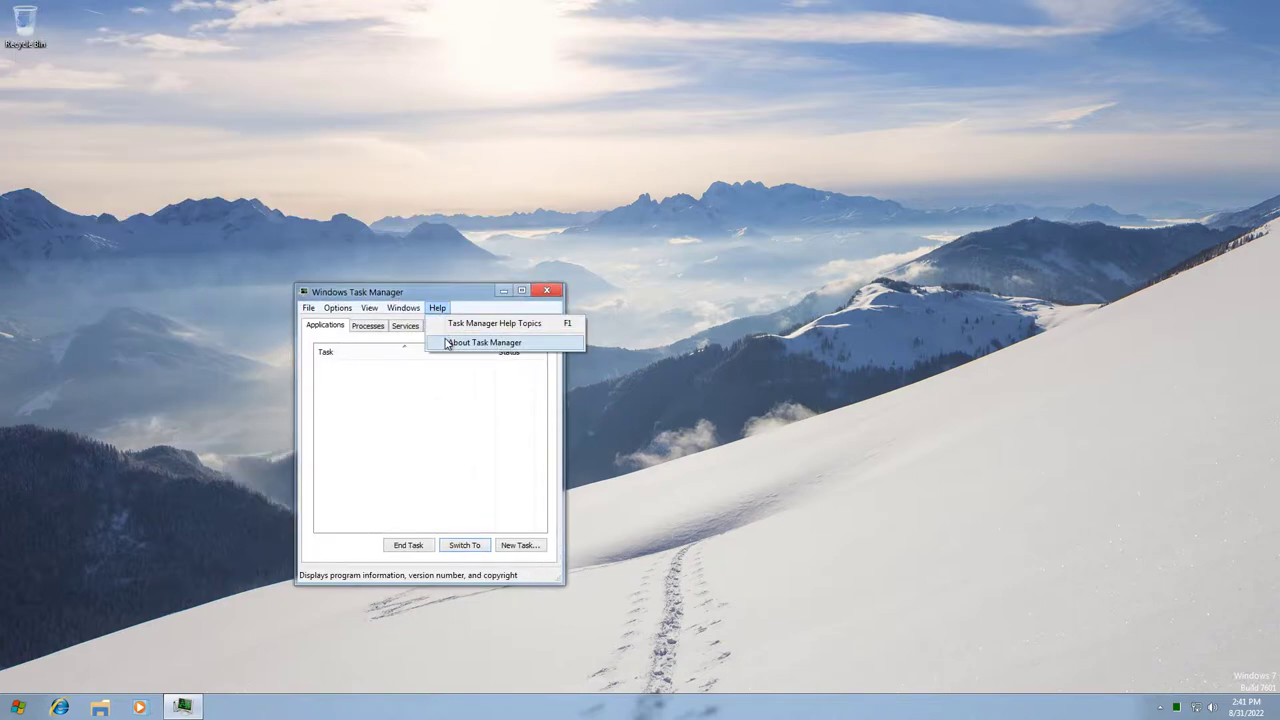
click(447, 343)
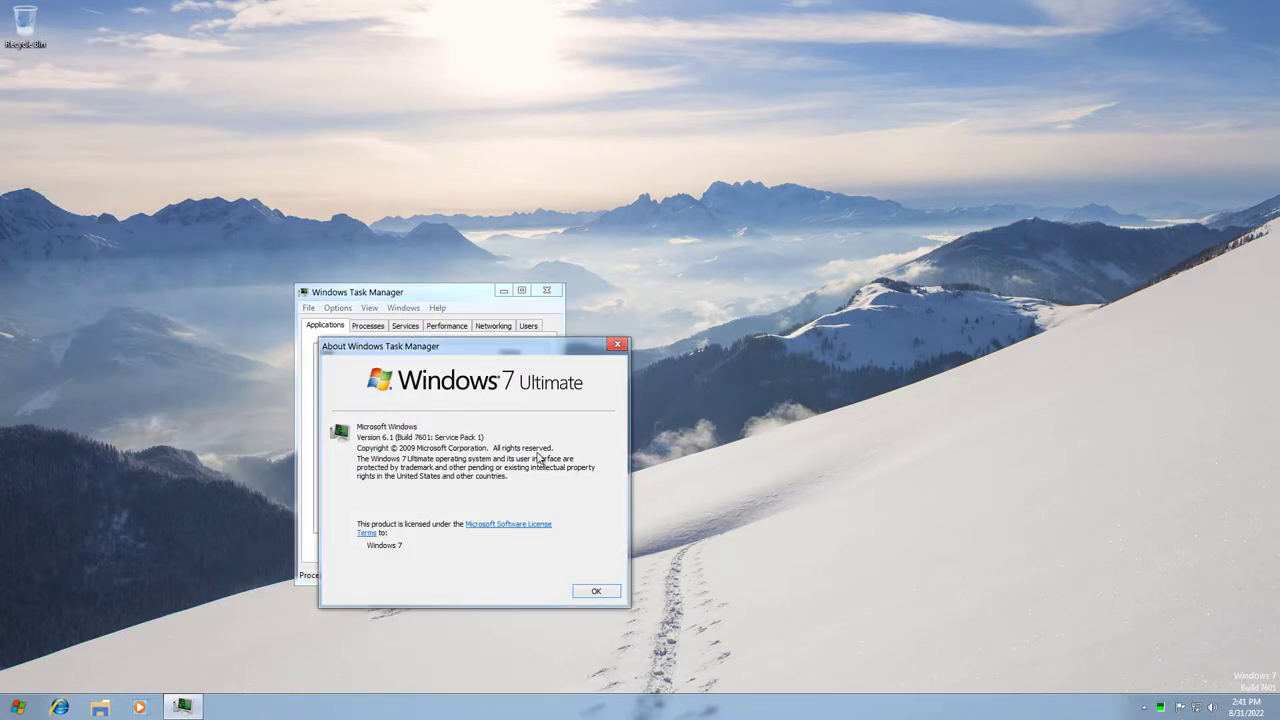
click(597, 590)
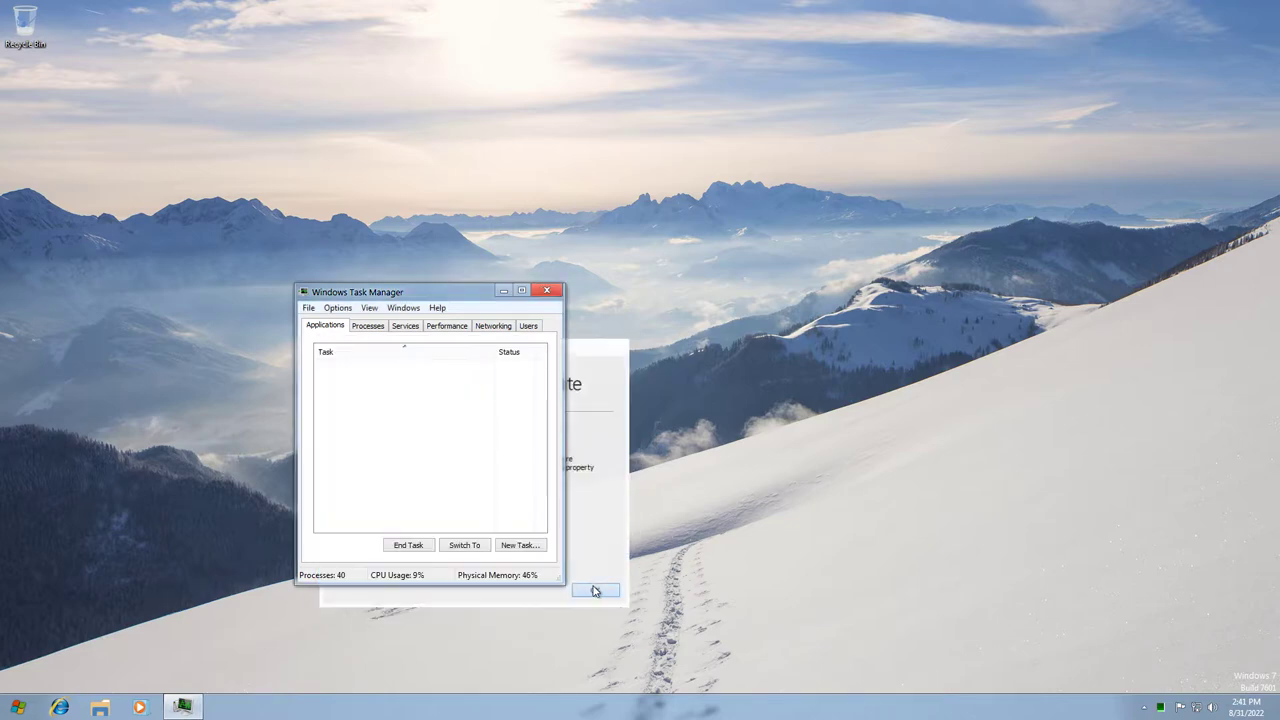
Look through Task Manager's processes, services, performance, networking and users, and close it.
click(376, 326)
click(403, 327)
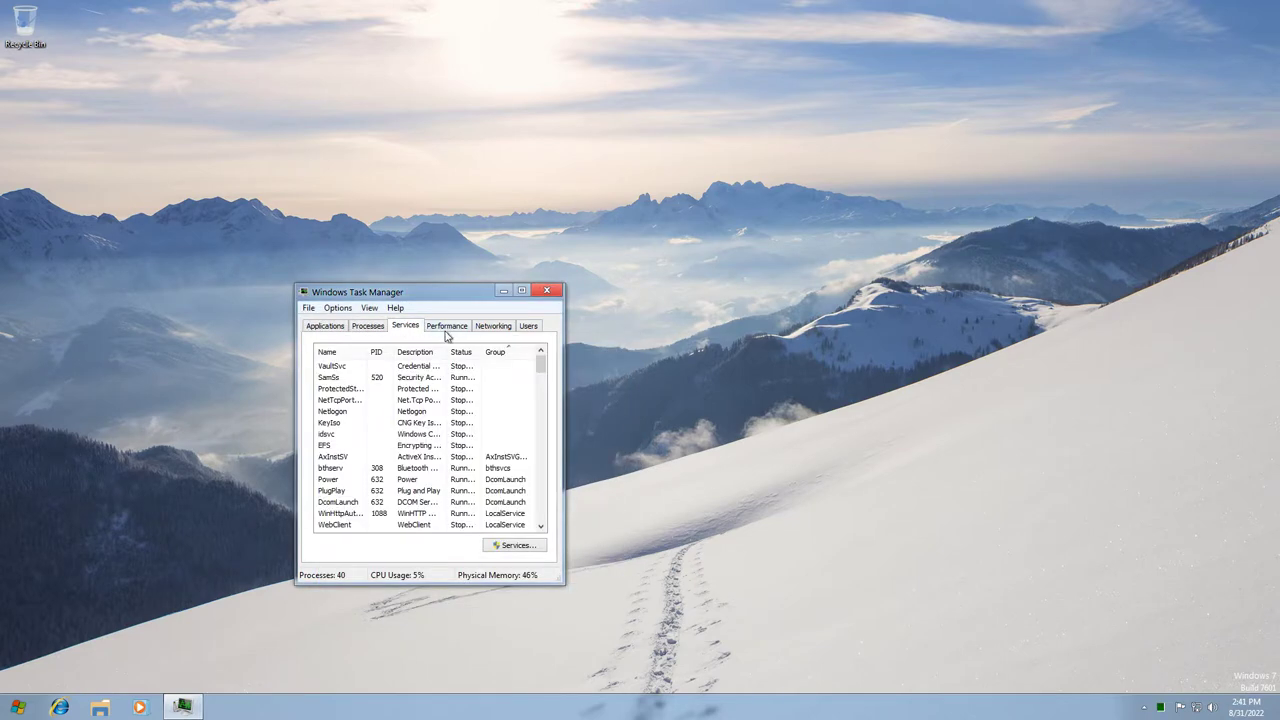
click(447, 328)
click(493, 326)
click(528, 326)
click(547, 290)
View the list of all installed programs and return to the main Start menu.
click(17, 706)
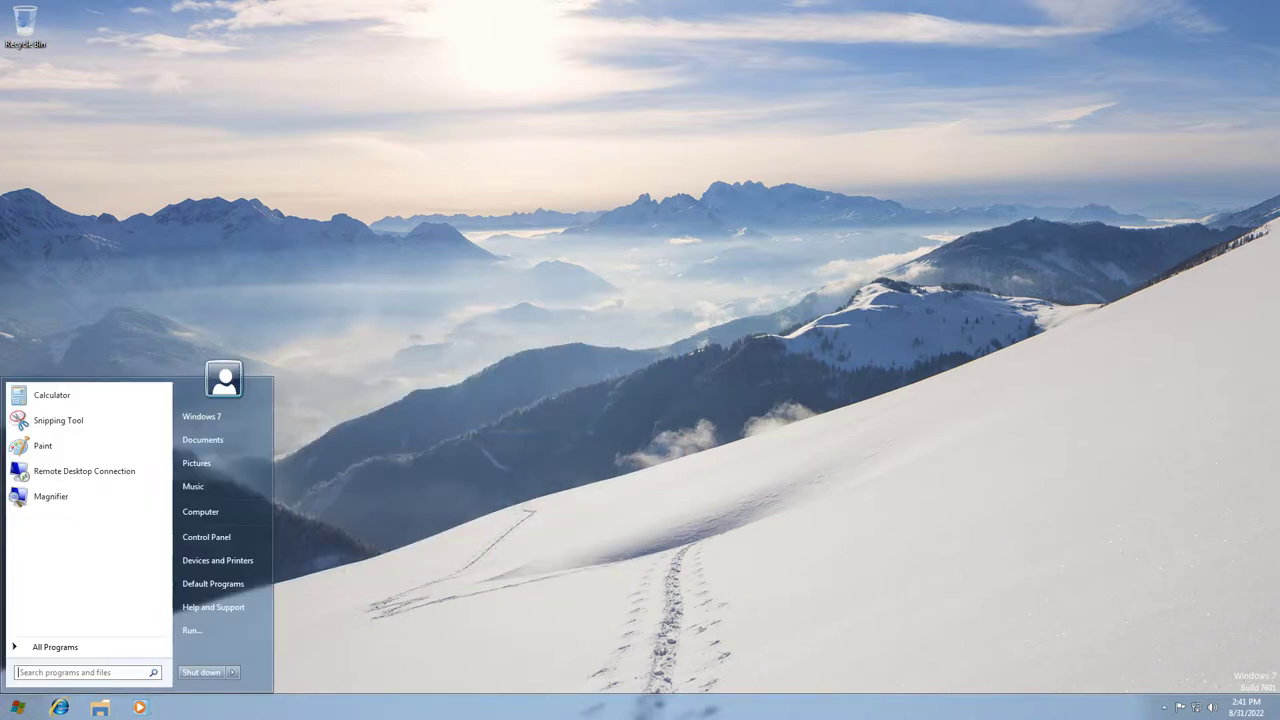
click(60, 646)
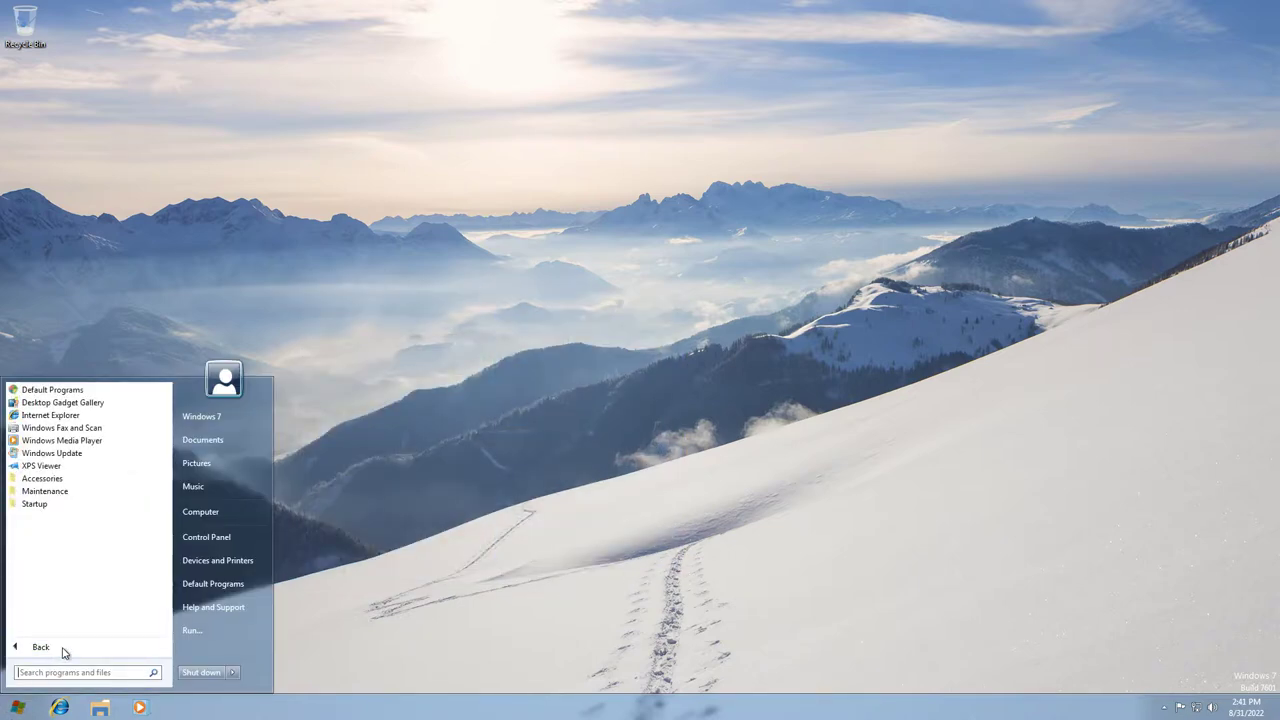
click(63, 648)
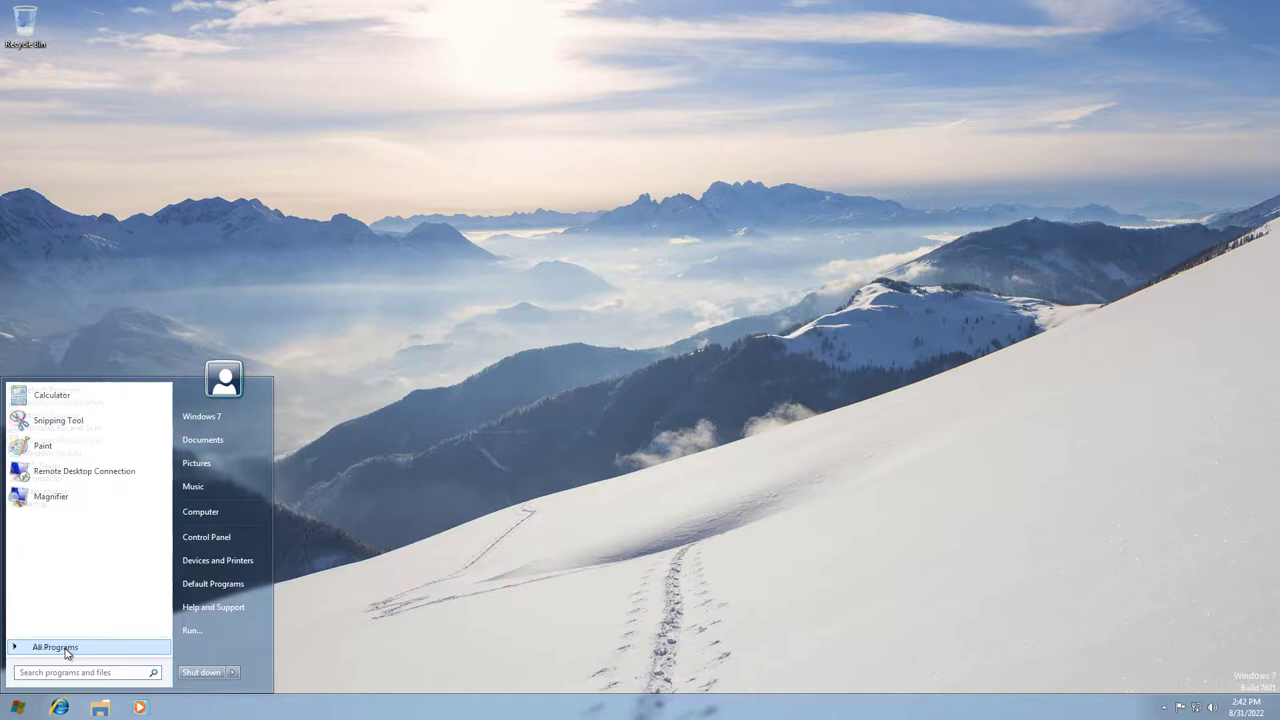
Look inside the Sample Music, Sample Videos and Sample Pictures folders of the libraries.
click(205, 484)
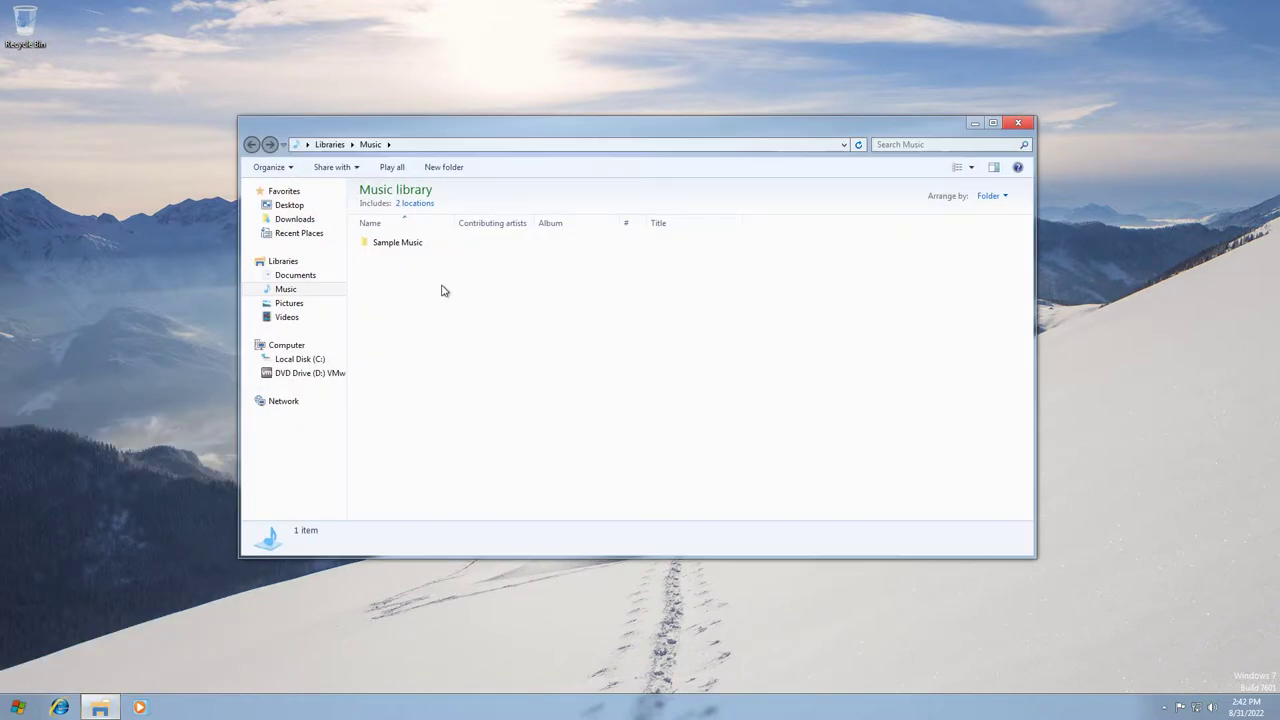
double_click(412, 247)
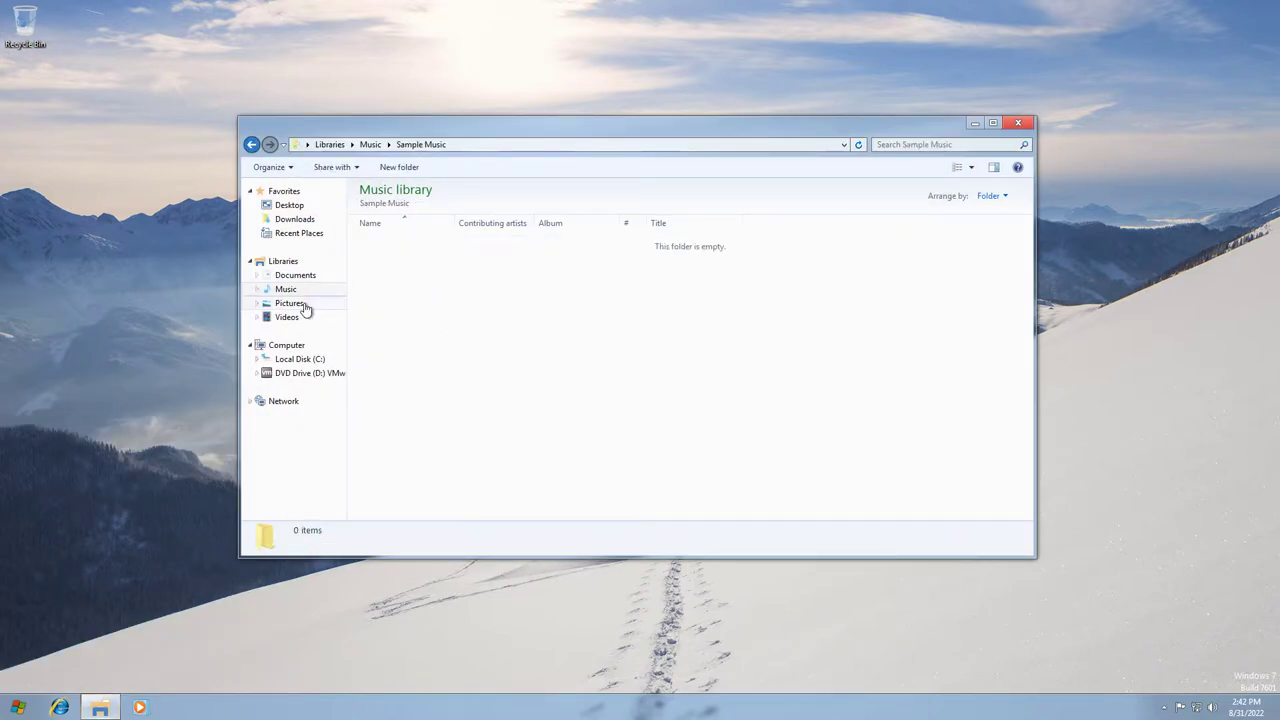
click(290, 317)
double_click(385, 250)
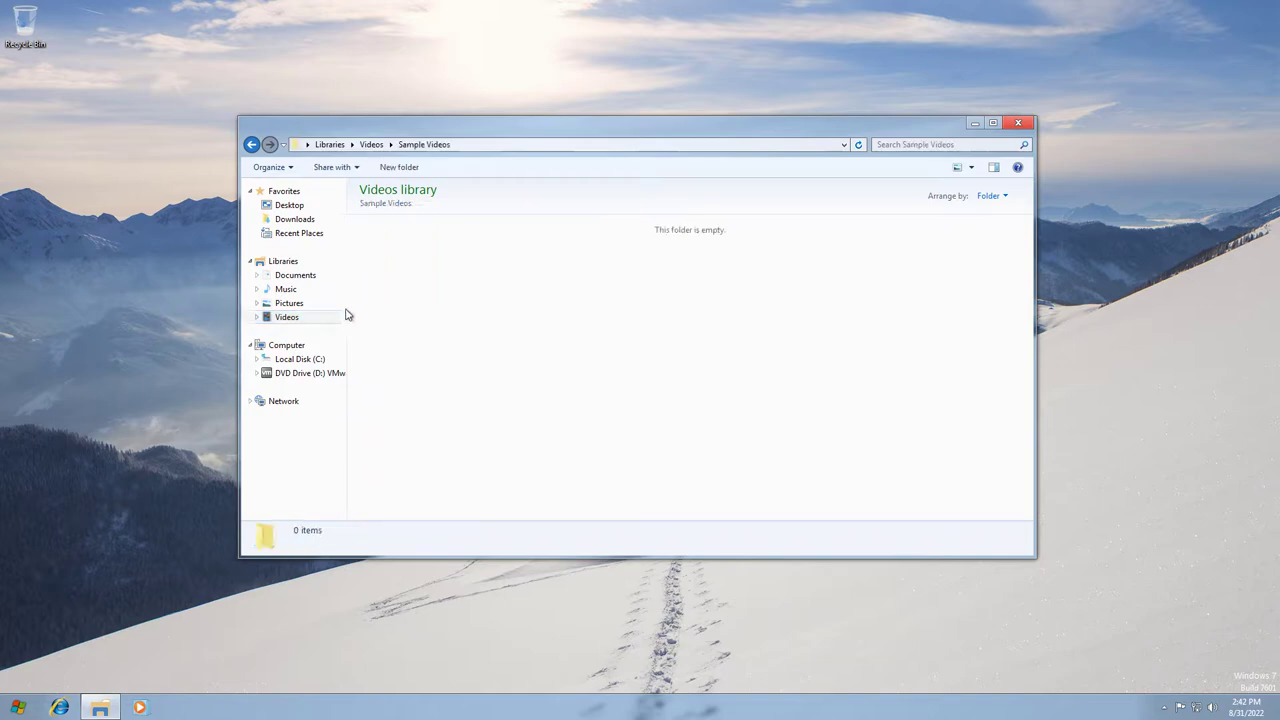
click(300, 303)
double_click(385, 262)
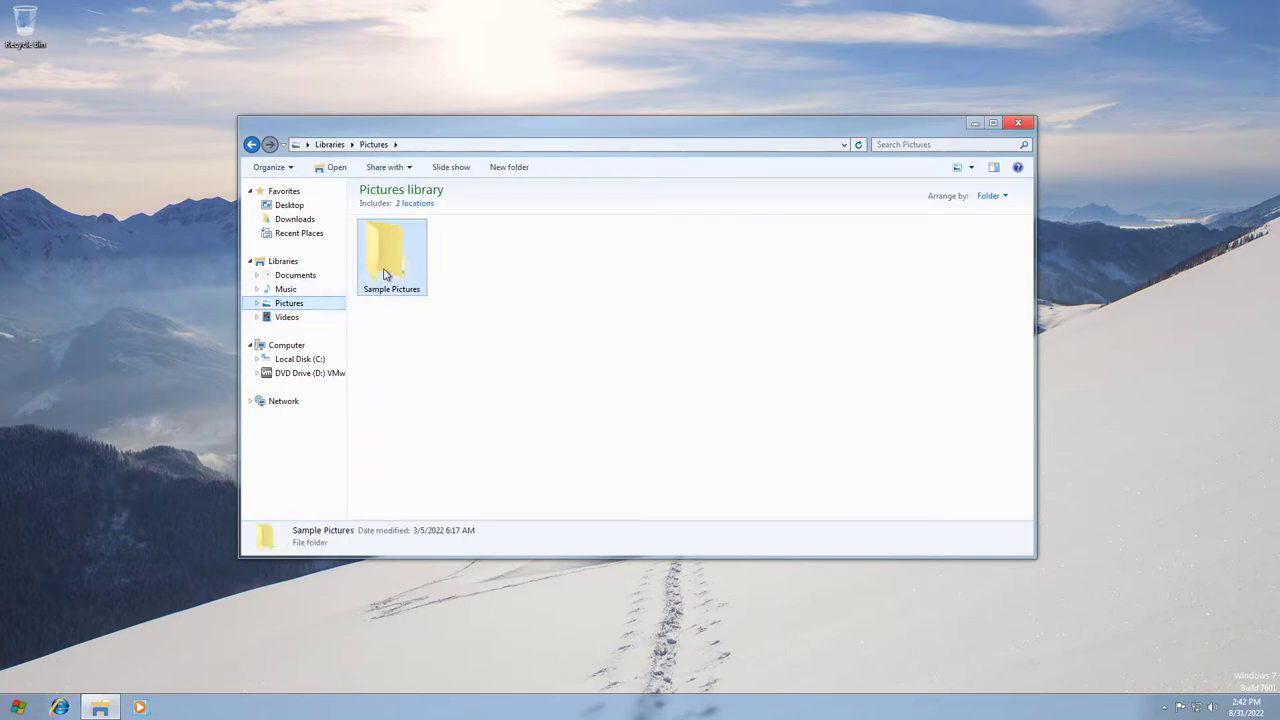
View the Documents library, the Downloads folder and the Desktop contents, and close the file window.
click(320, 279)
click(315, 224)
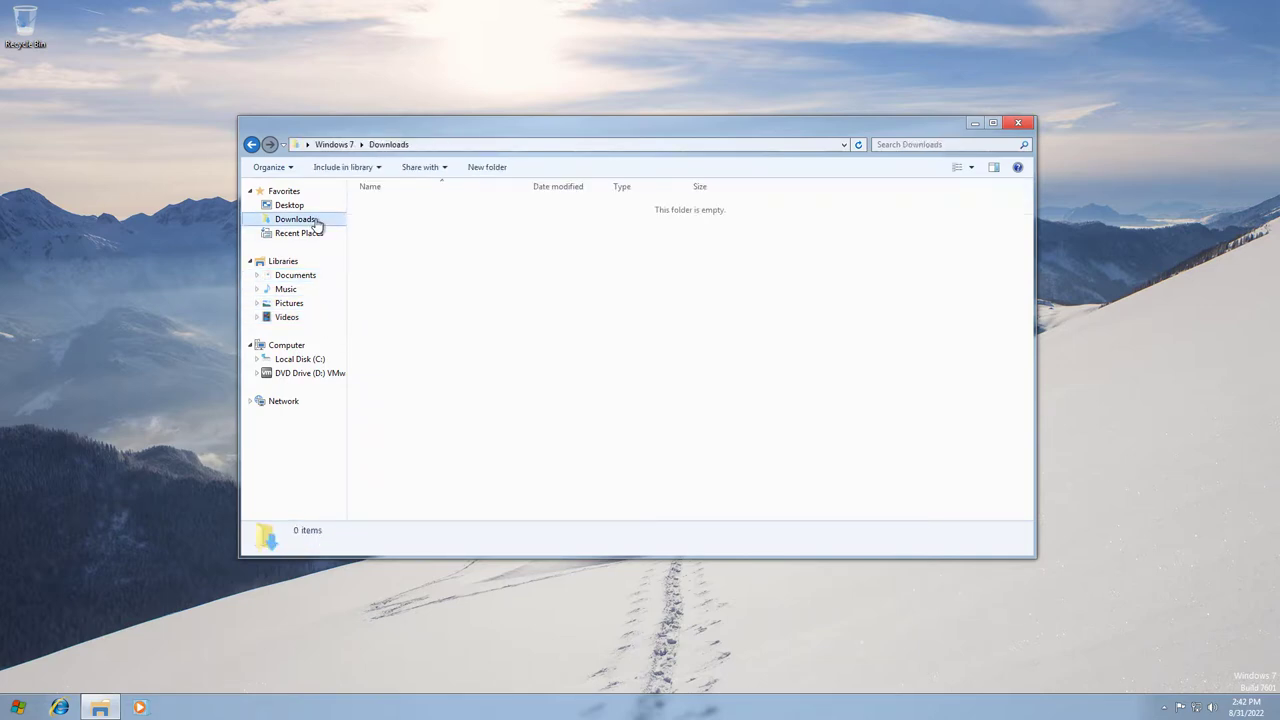
click(305, 205)
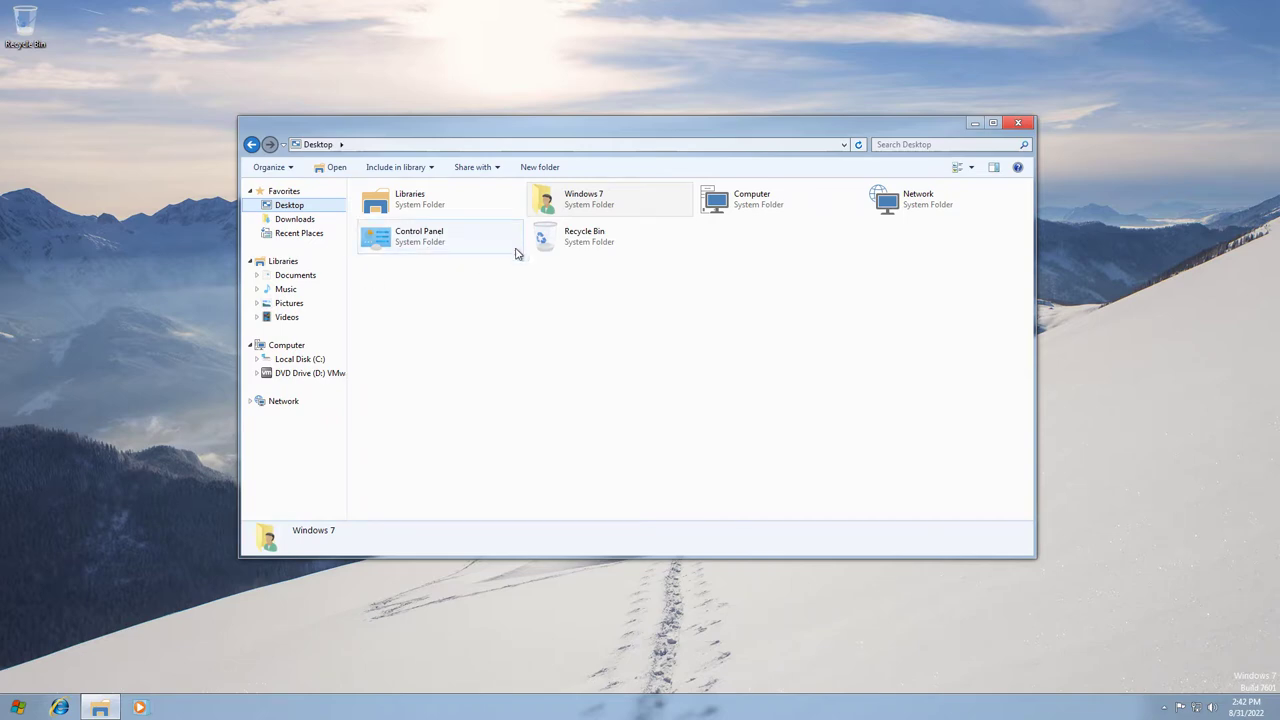
click(1018, 124)
View the calendar and clock, and open the date and time settings.
click(1247, 707)
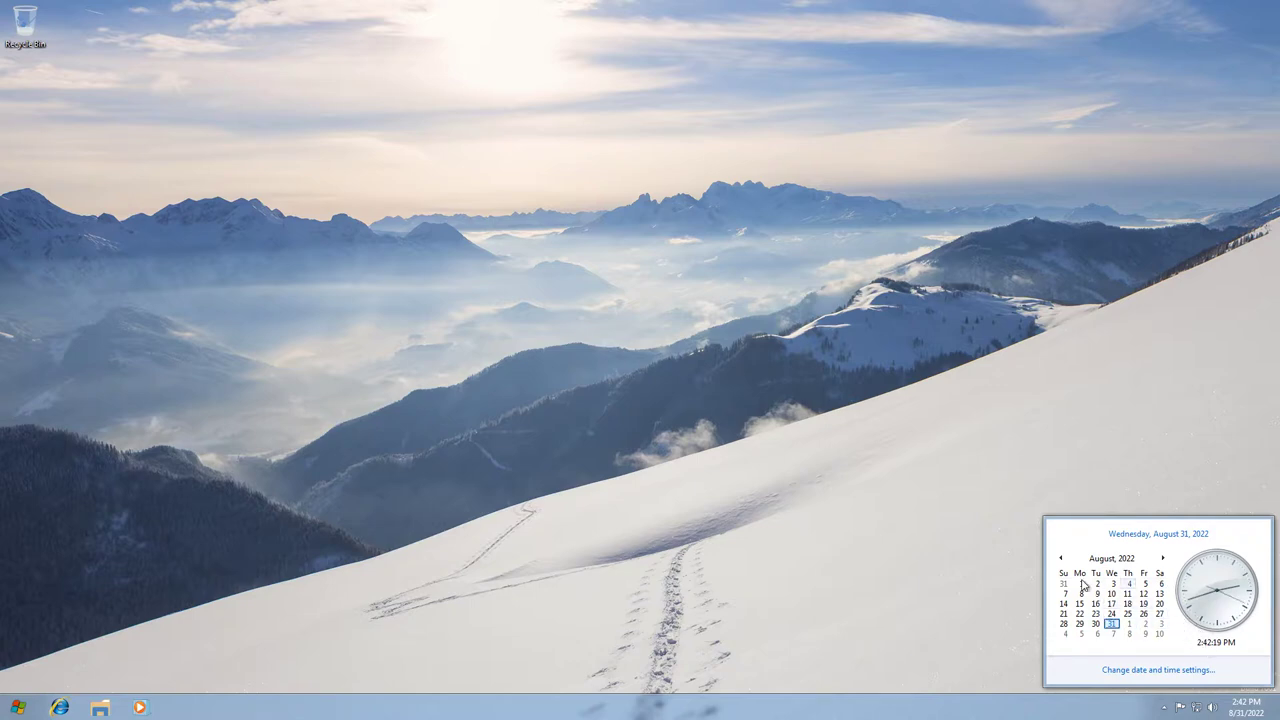
click(1030, 450)
click(1245, 710)
click(1180, 677)
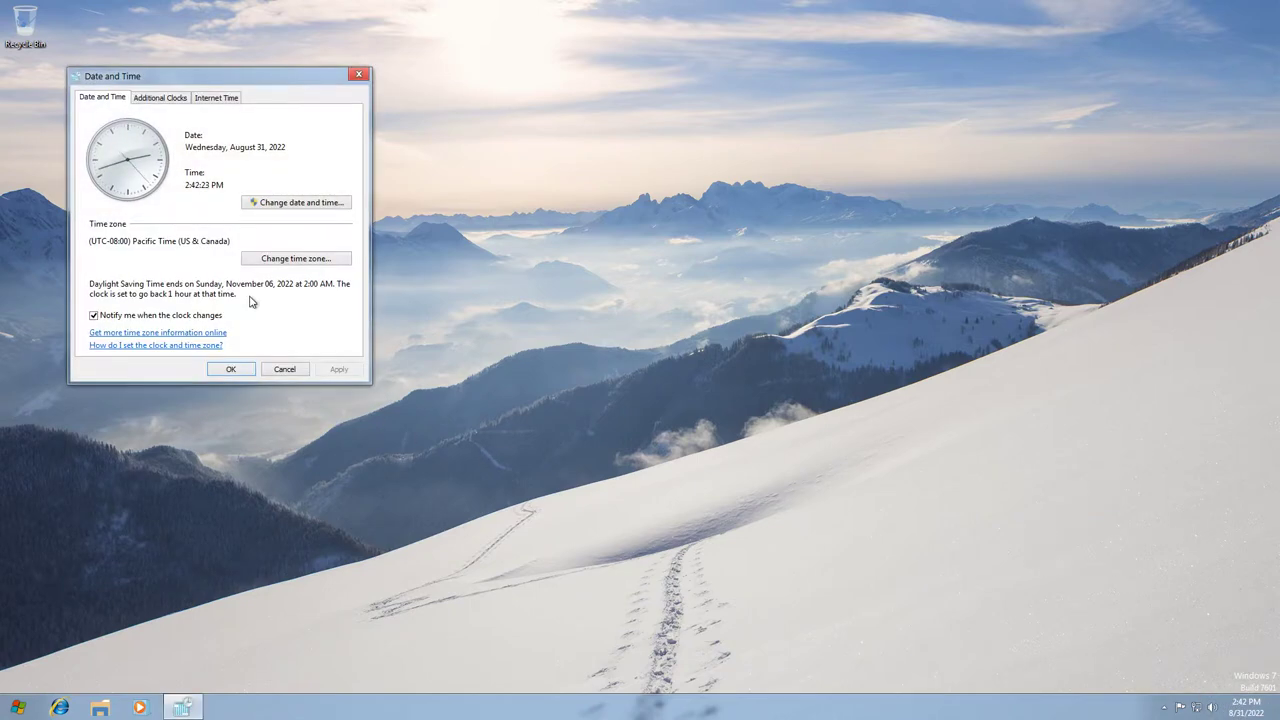
Set the time zone to (UTC-07:00) Arizona.
click(253, 262)
click(171, 155)
key(Down)
click(171, 155)
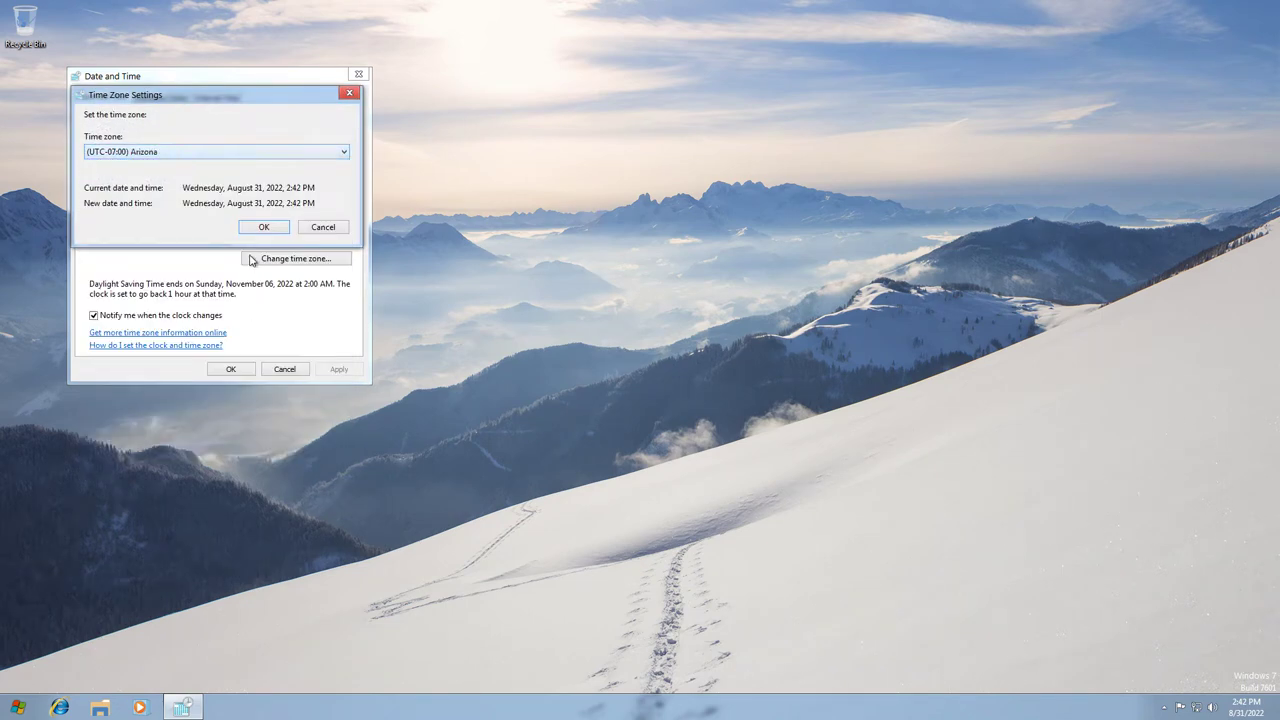
click(262, 227)
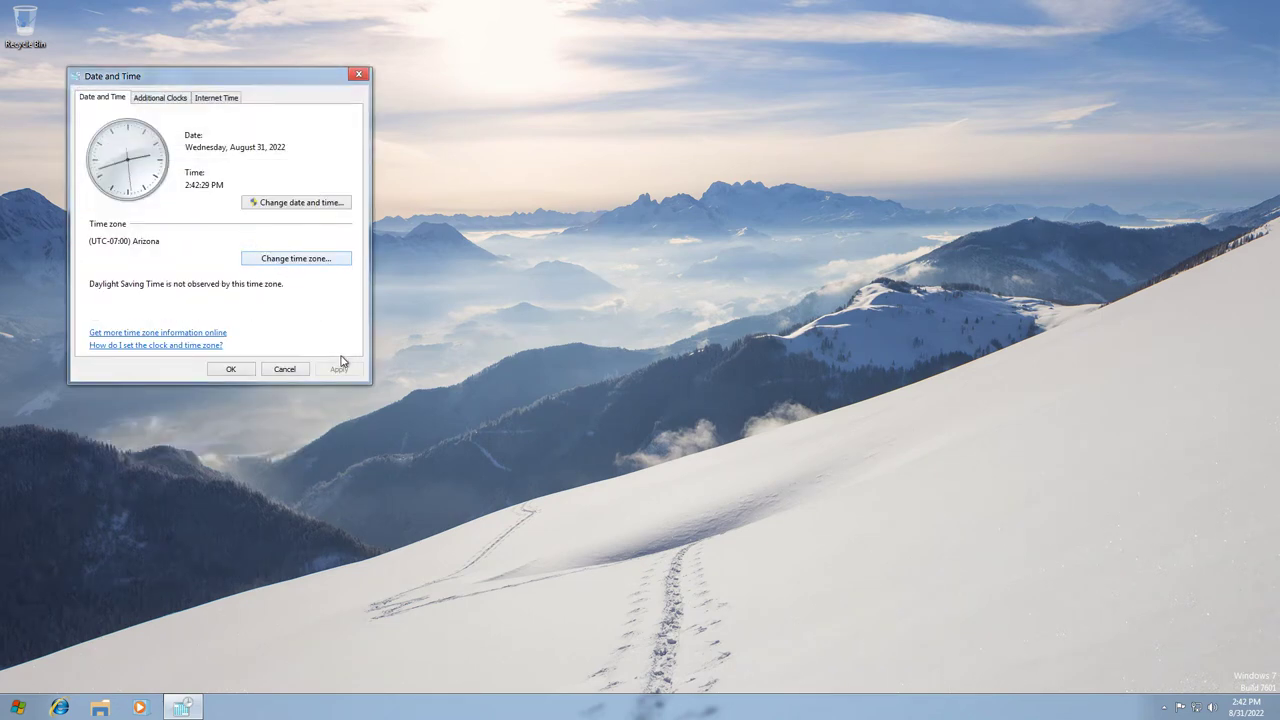
Set the time zone to (UTC-04:00) Santiago, confirm the date and time settings and check the clock.
click(279, 259)
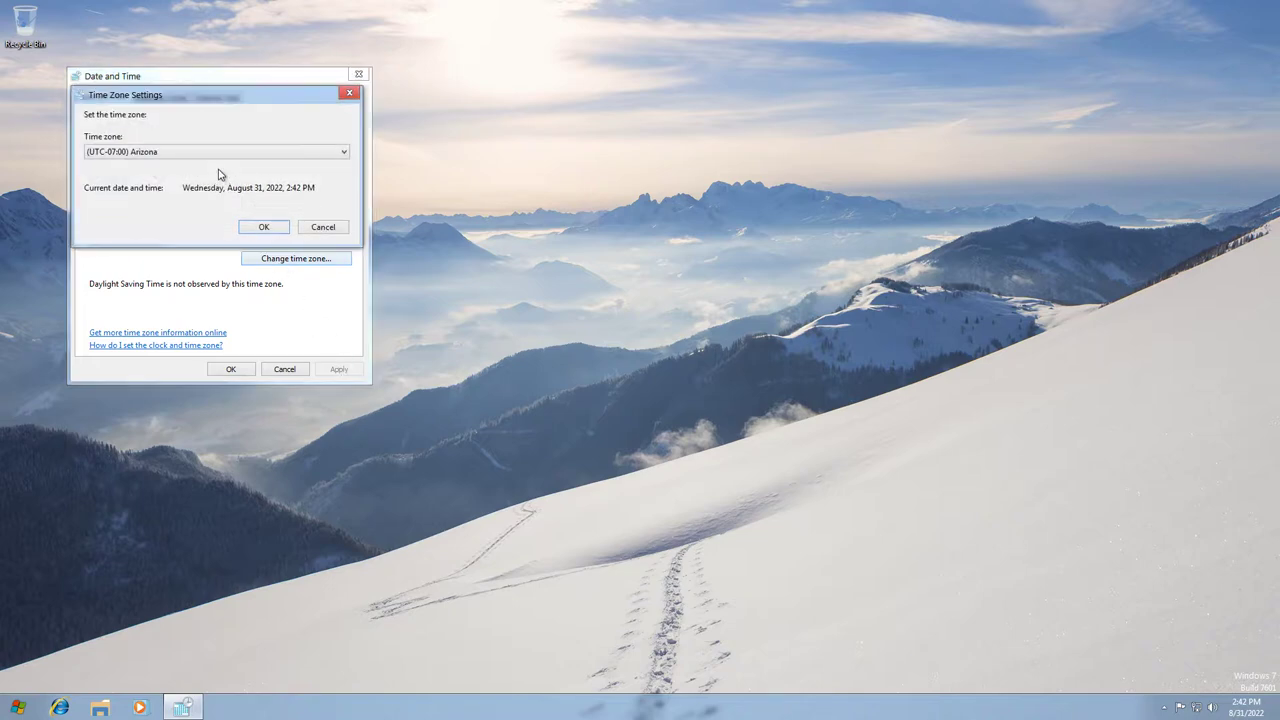
click(210, 155)
key(Down)
key(Down)
key(Down)
key(Down)
key(Down)
key(Down)
key(Down)
key(Down)
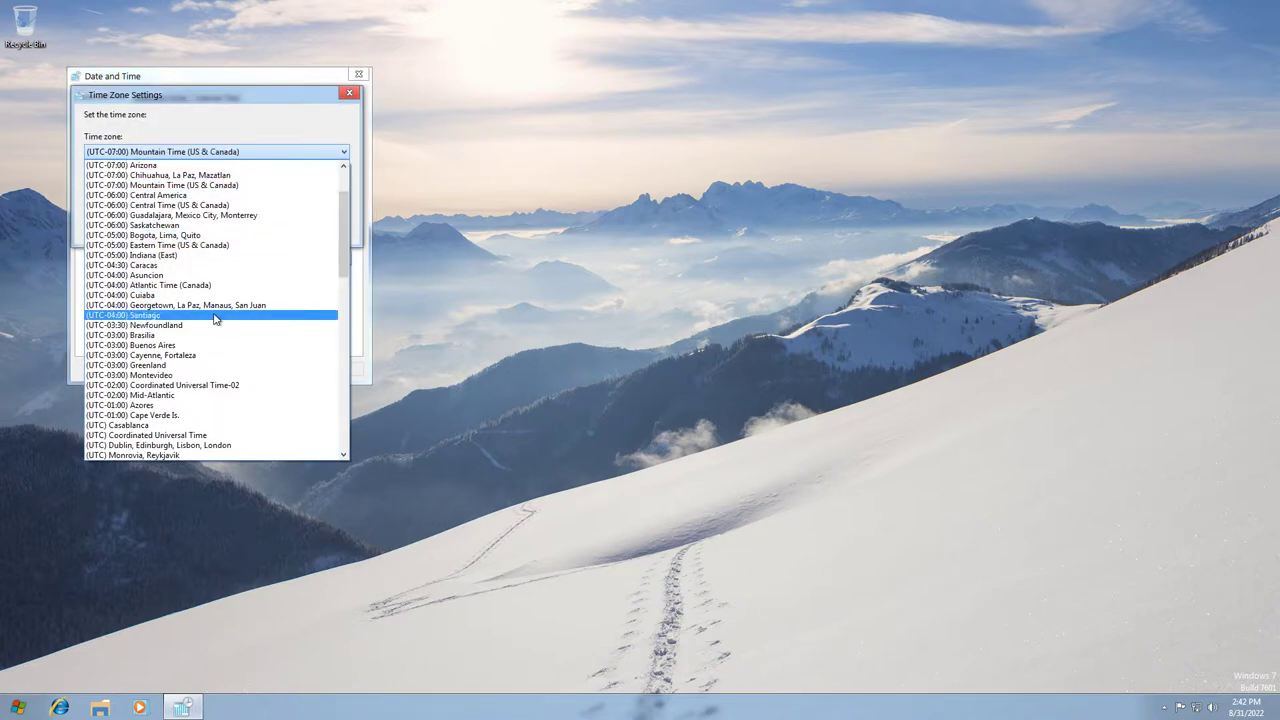
click(214, 315)
click(265, 232)
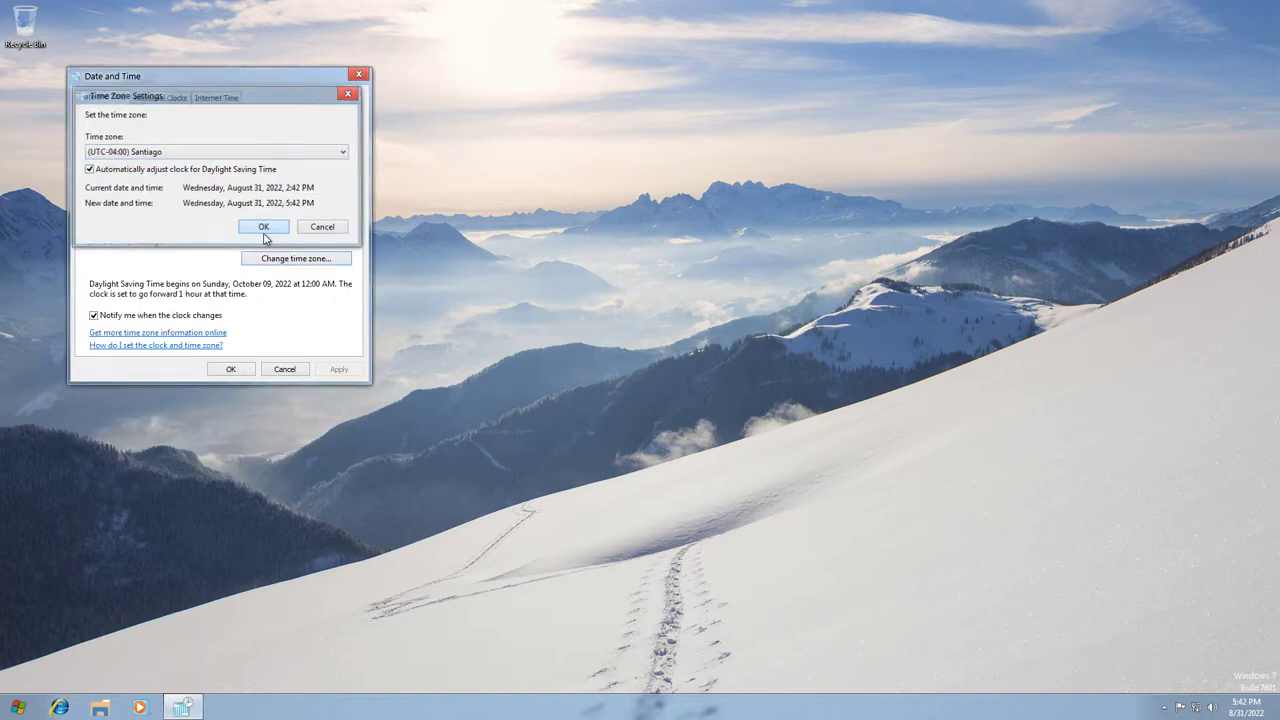
click(231, 369)
click(1245, 706)
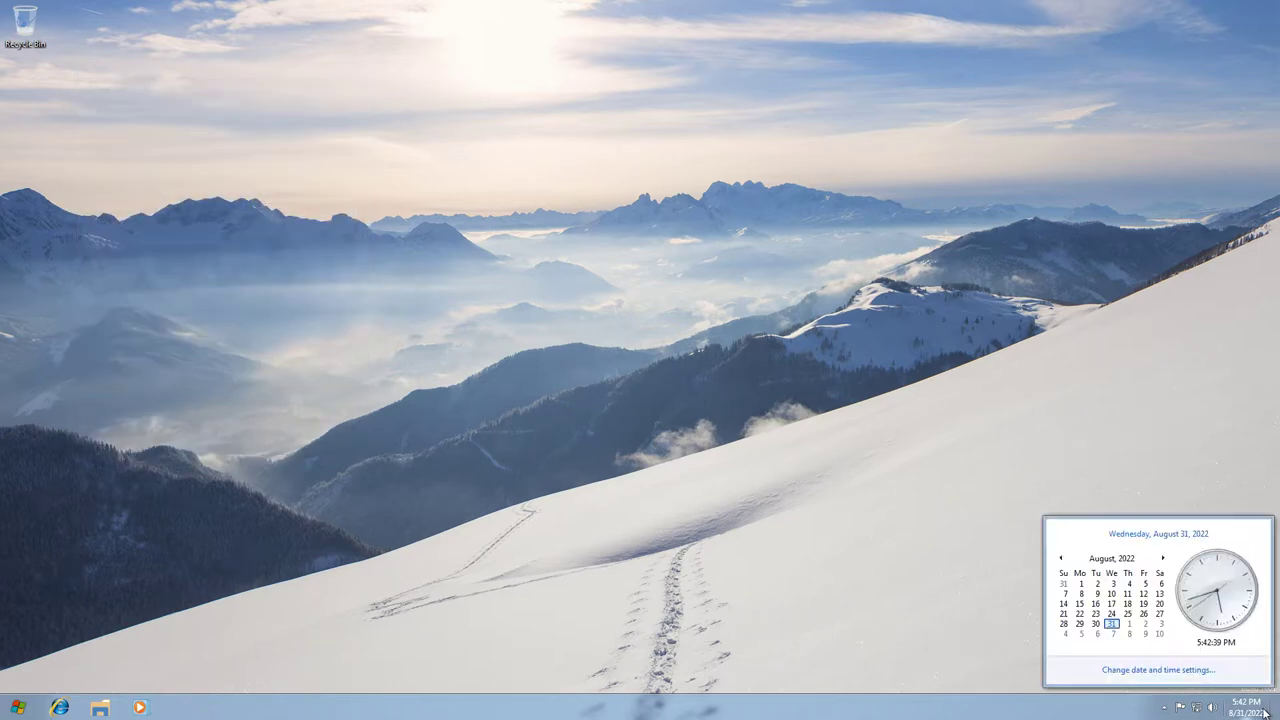
click(735, 600)
Apply the United States theme in Personalization and shift the window slightly sideways.
right_click(736, 598)
click(777, 586)
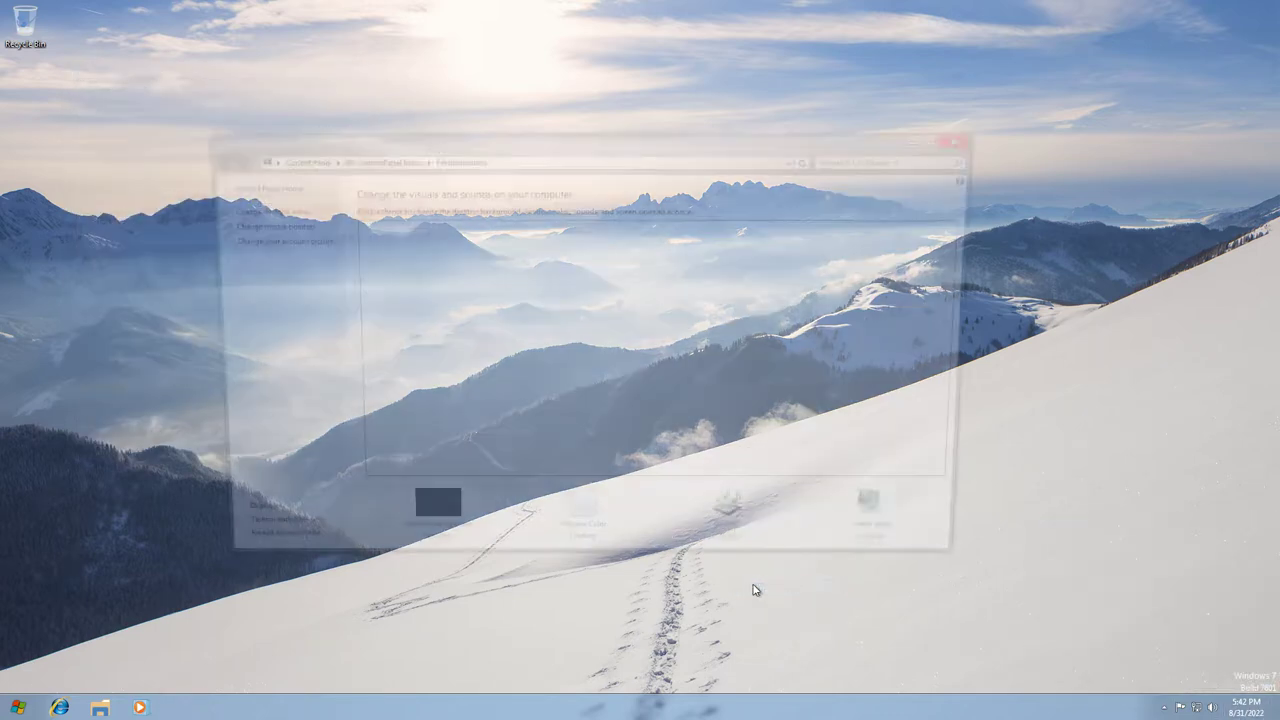
scroll(453, 345, down, 3)
scroll(453, 345, up, 2)
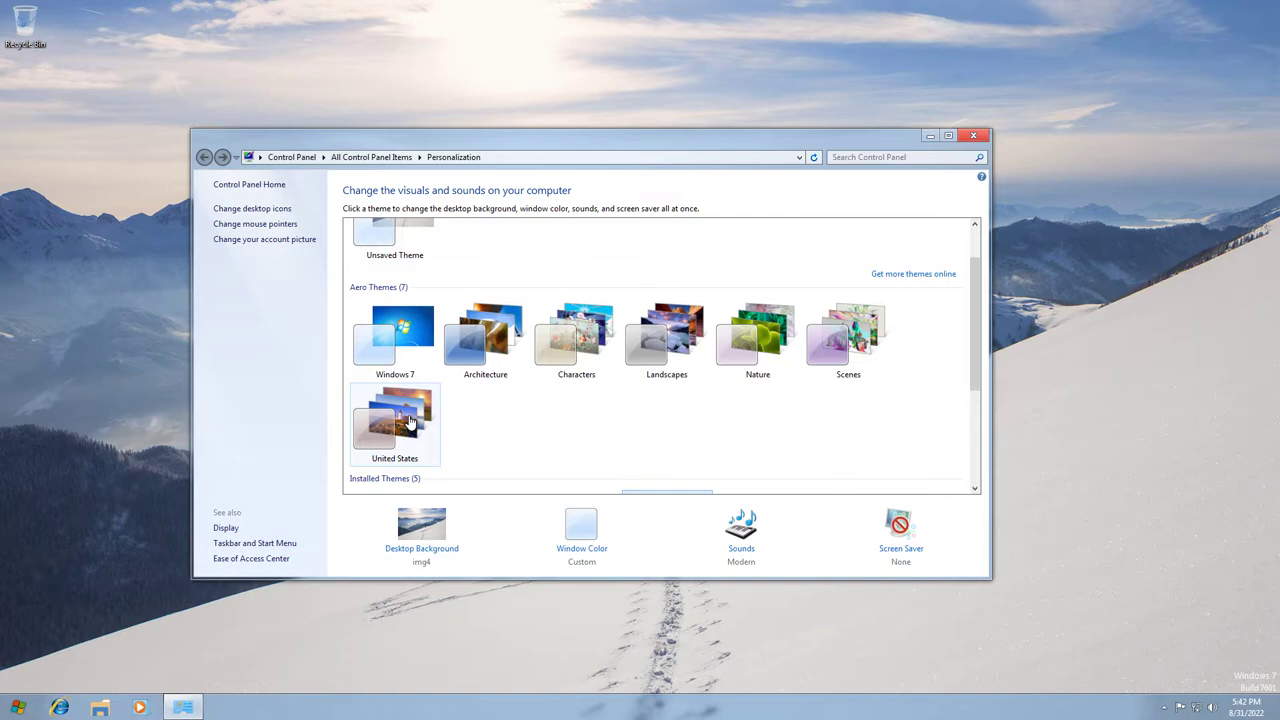
click(410, 422)
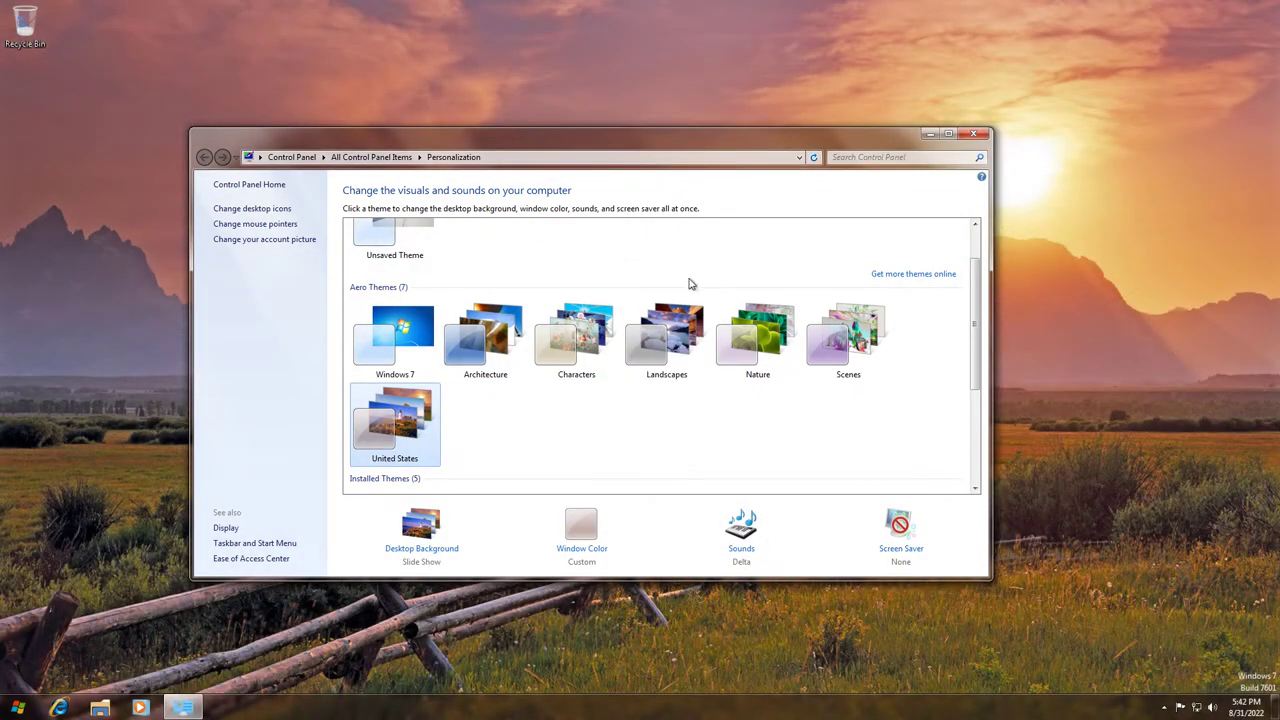
drag(662, 148, 706, 151)
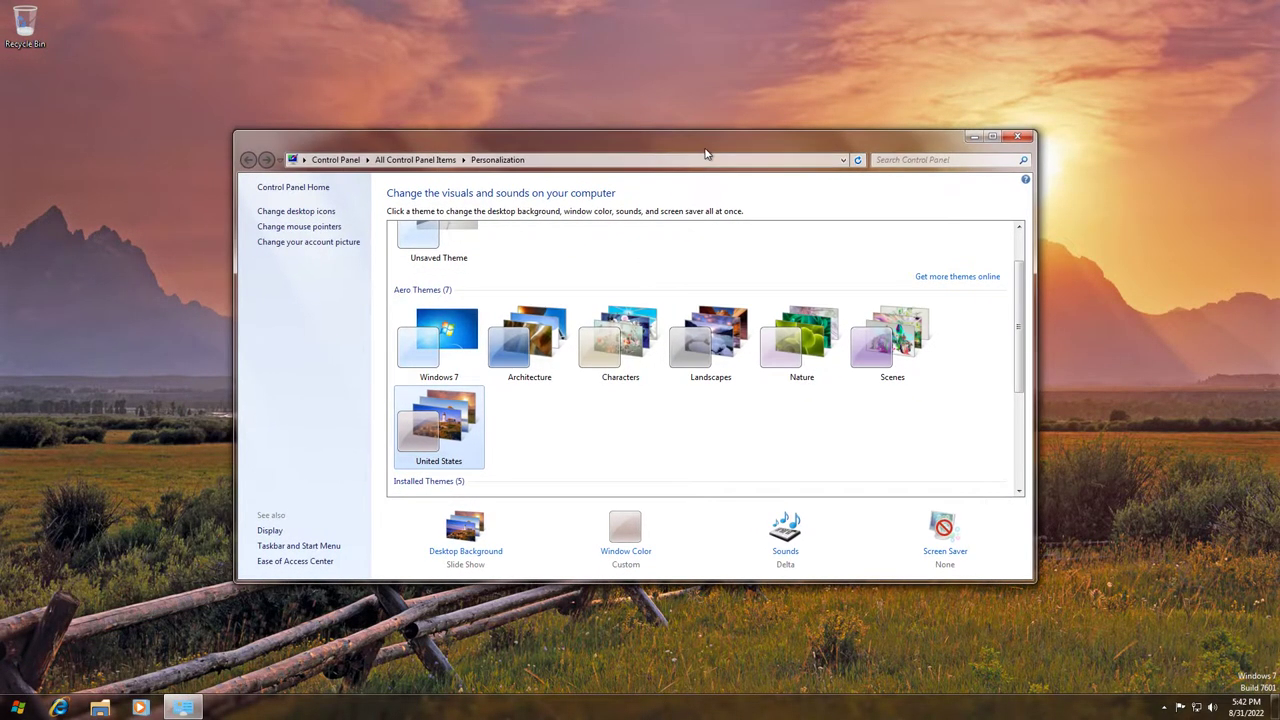
Open the sound settings and preview the Delta scheme's Asterisk, Critical Battery Alarm, Critical Stop and Default Beep sounds.
click(786, 553)
click(185, 285)
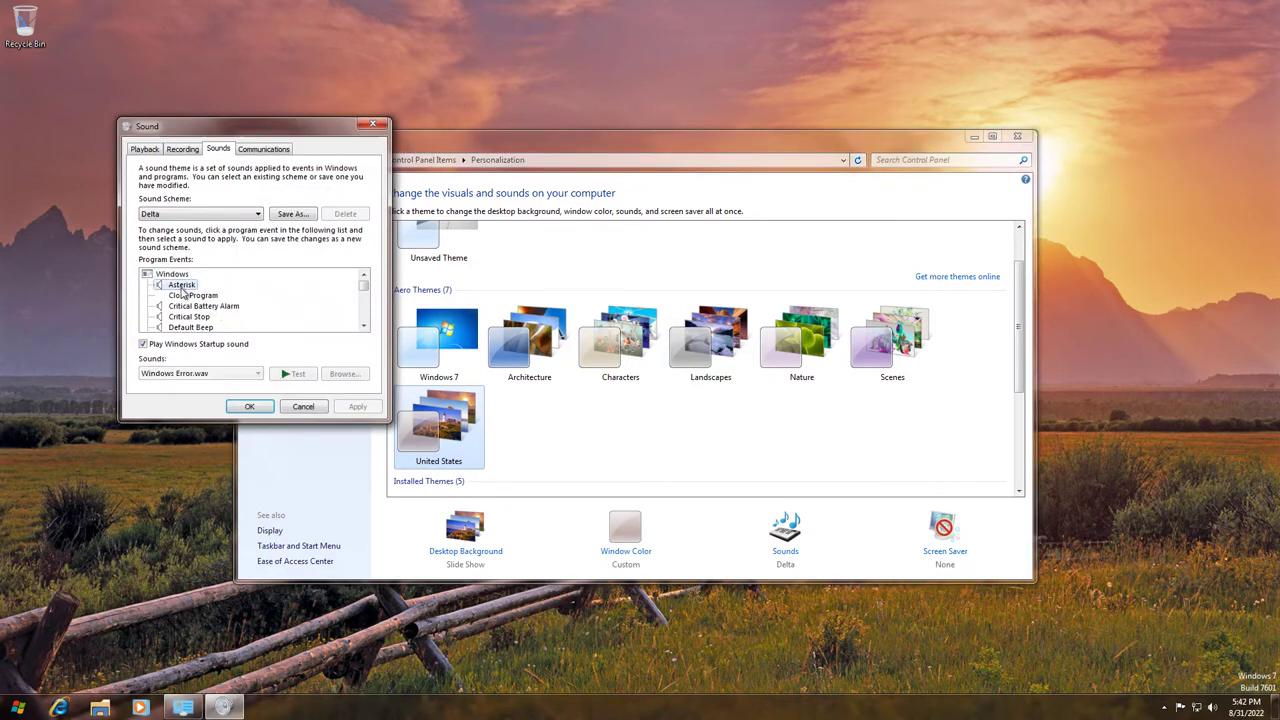
click(196, 306)
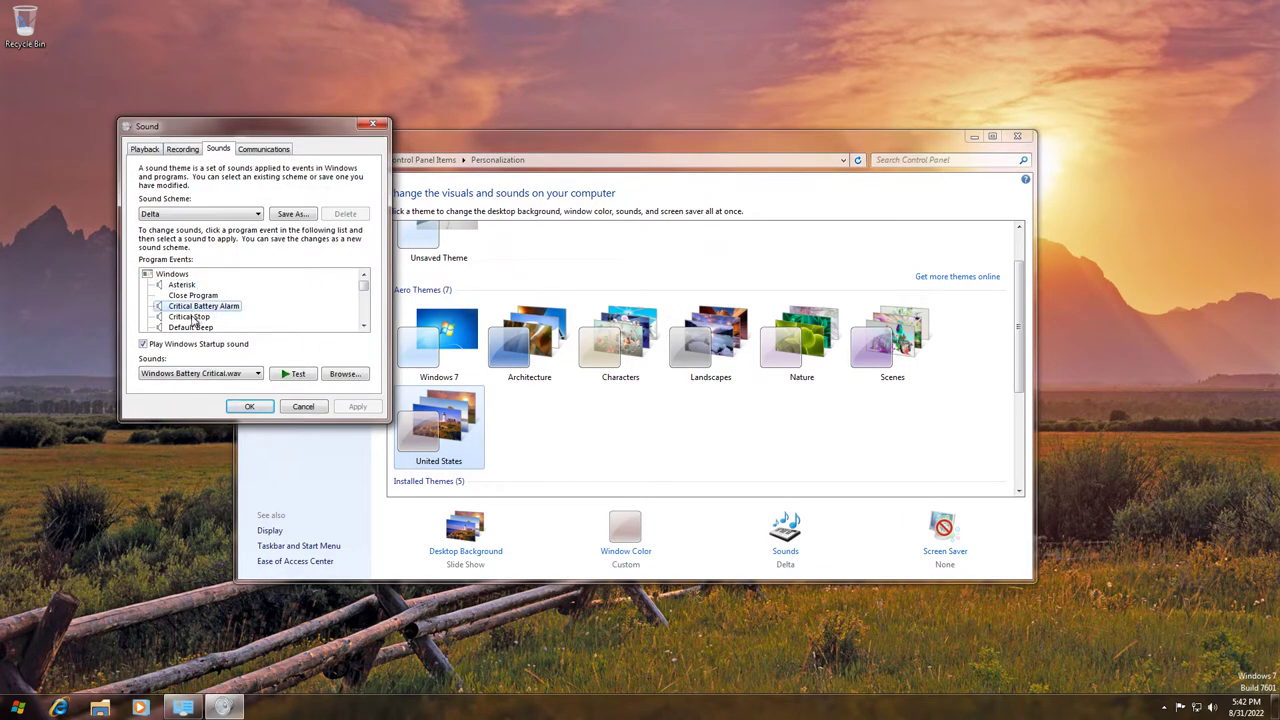
click(193, 318)
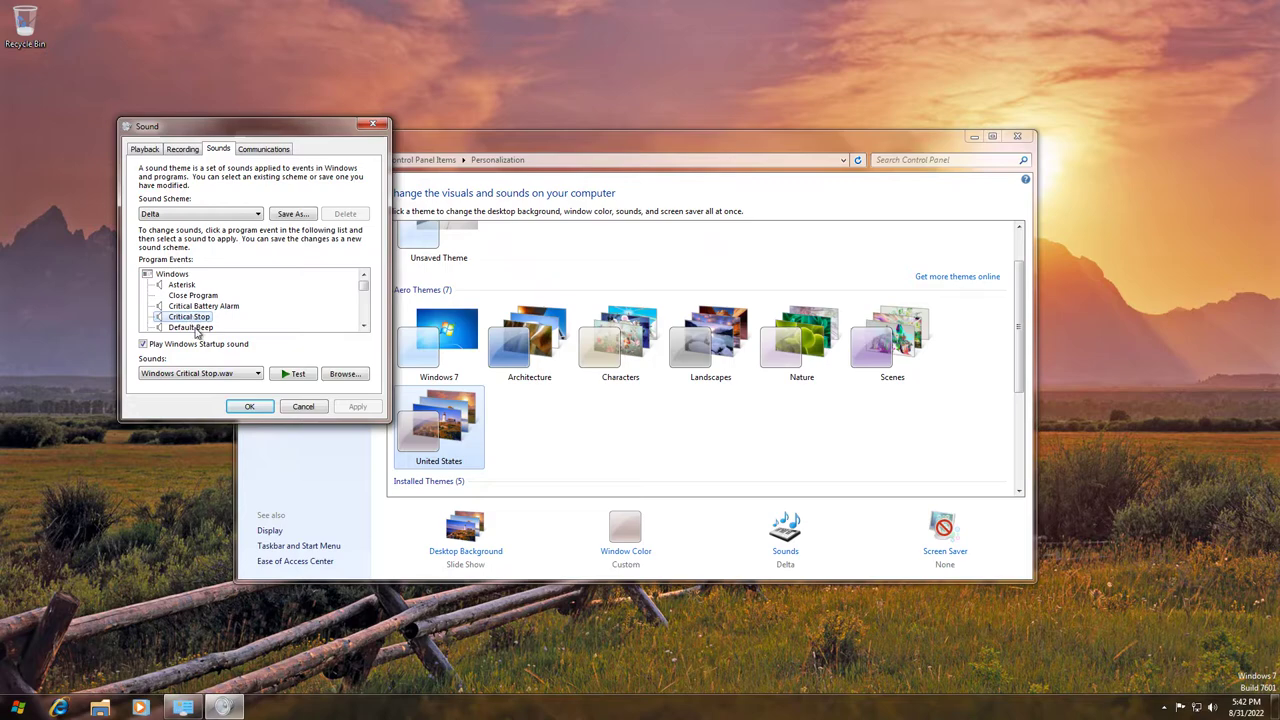
click(192, 328)
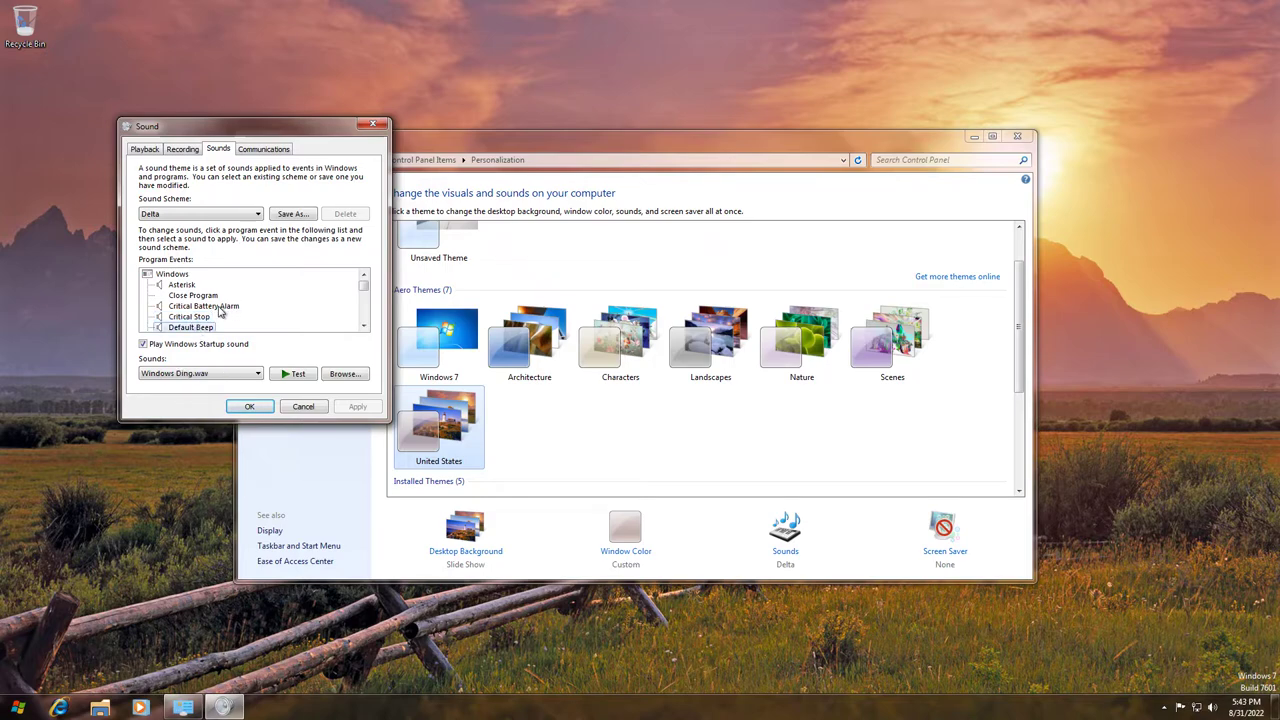
Preview the Delta scheme's event sounds from Device Connect through Exclamation and Exit Windows to Low Battery Alarm.
key(Down)
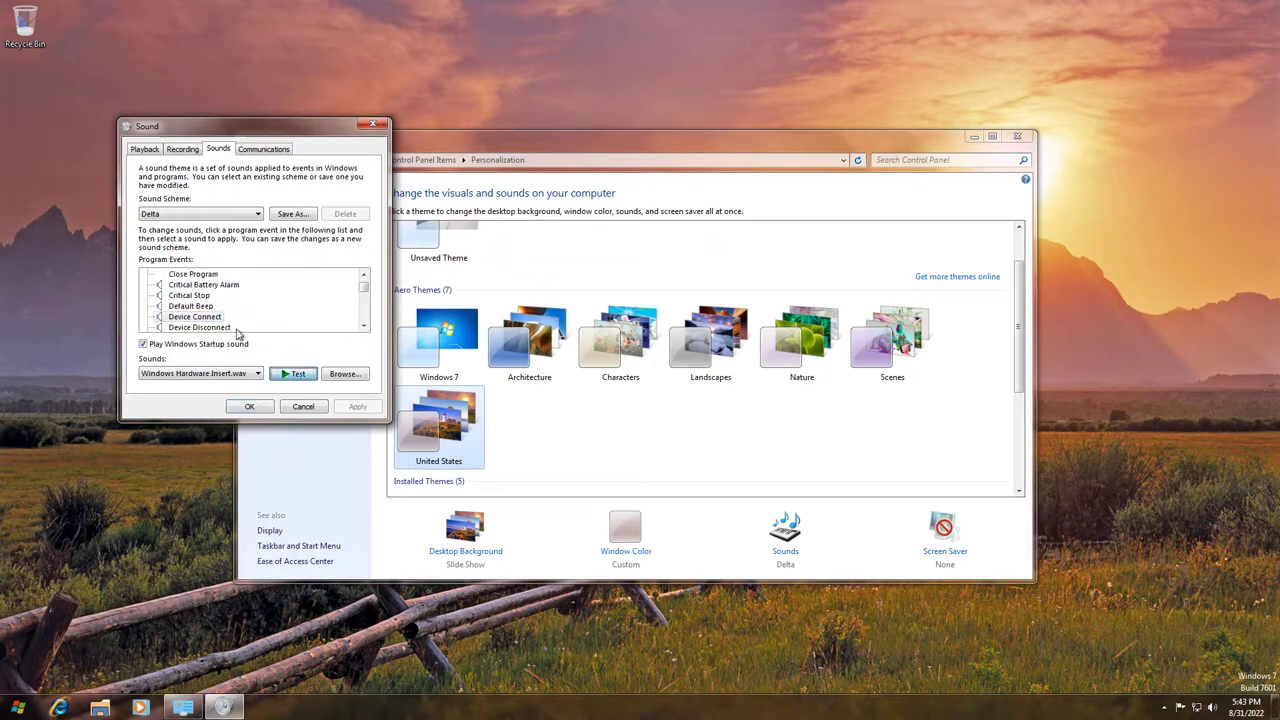
key(Down)
key(Down)
key(Down)
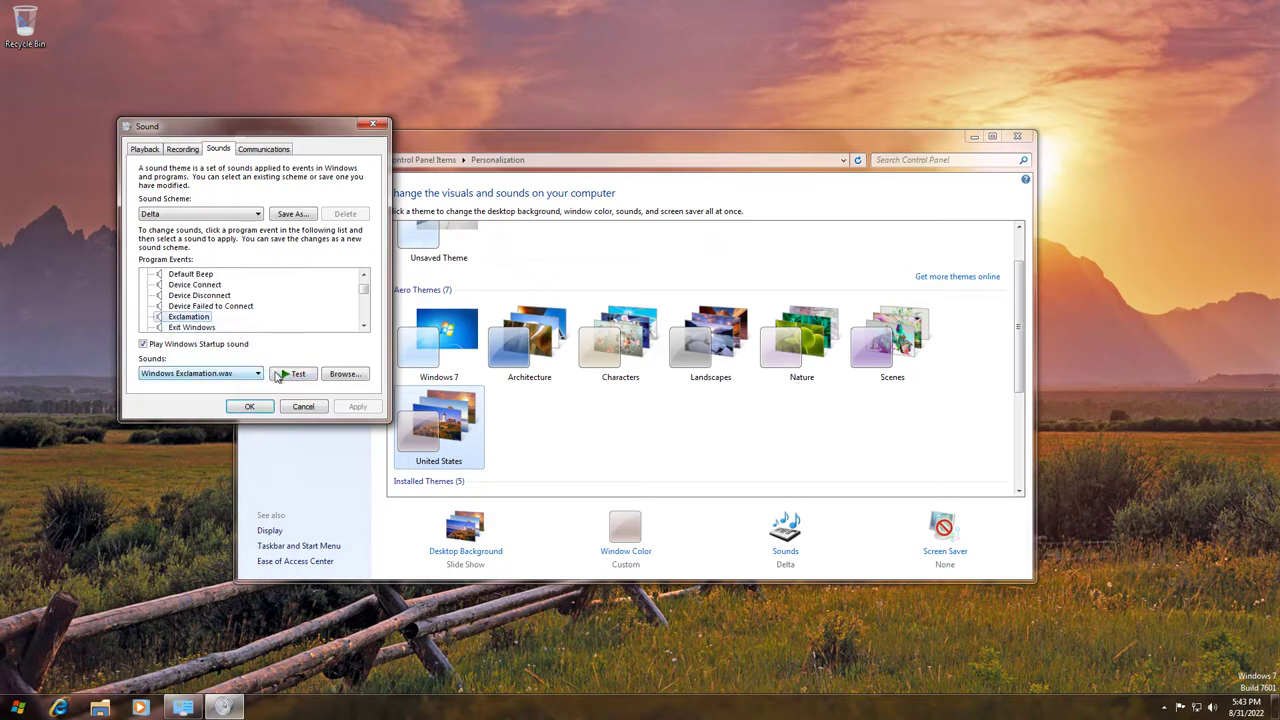
click(190, 327)
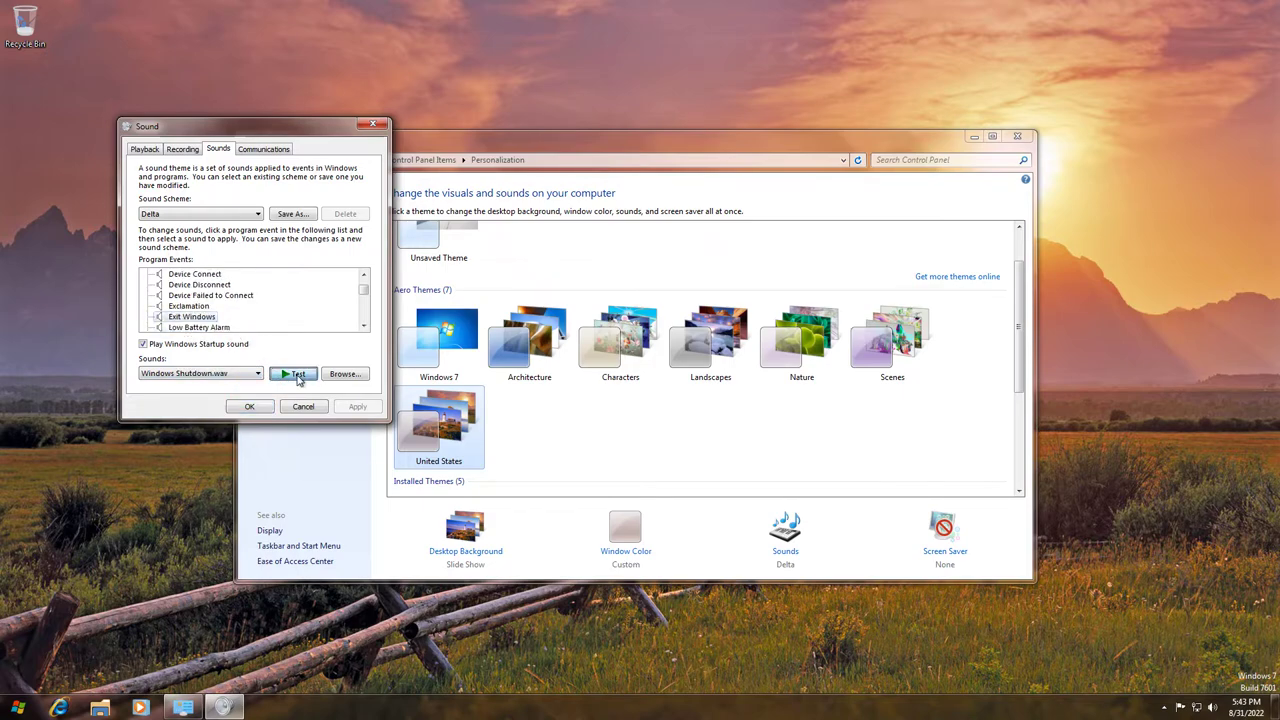
click(231, 328)
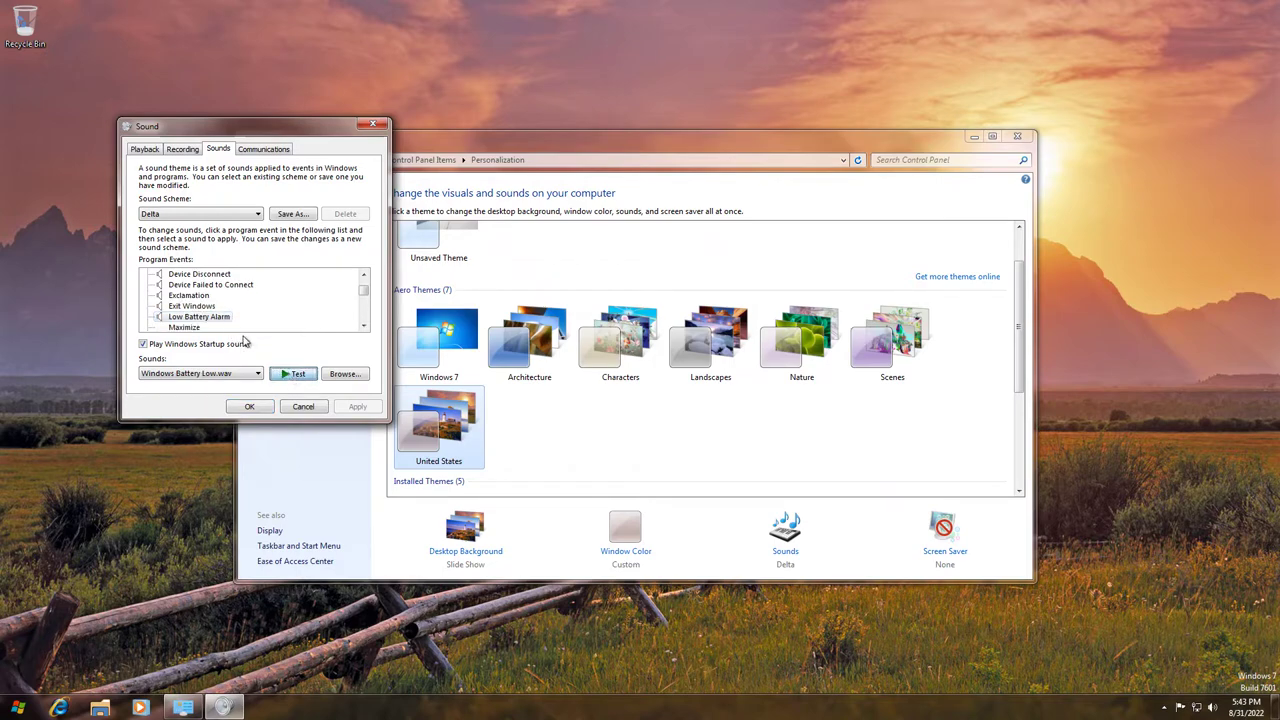
Preview the Delta scheme's New Fax Notification, New Mail Notification and Print Complete sounds.
drag(366, 324, 362, 330)
click(214, 286)
scroll(225, 305, up, 3)
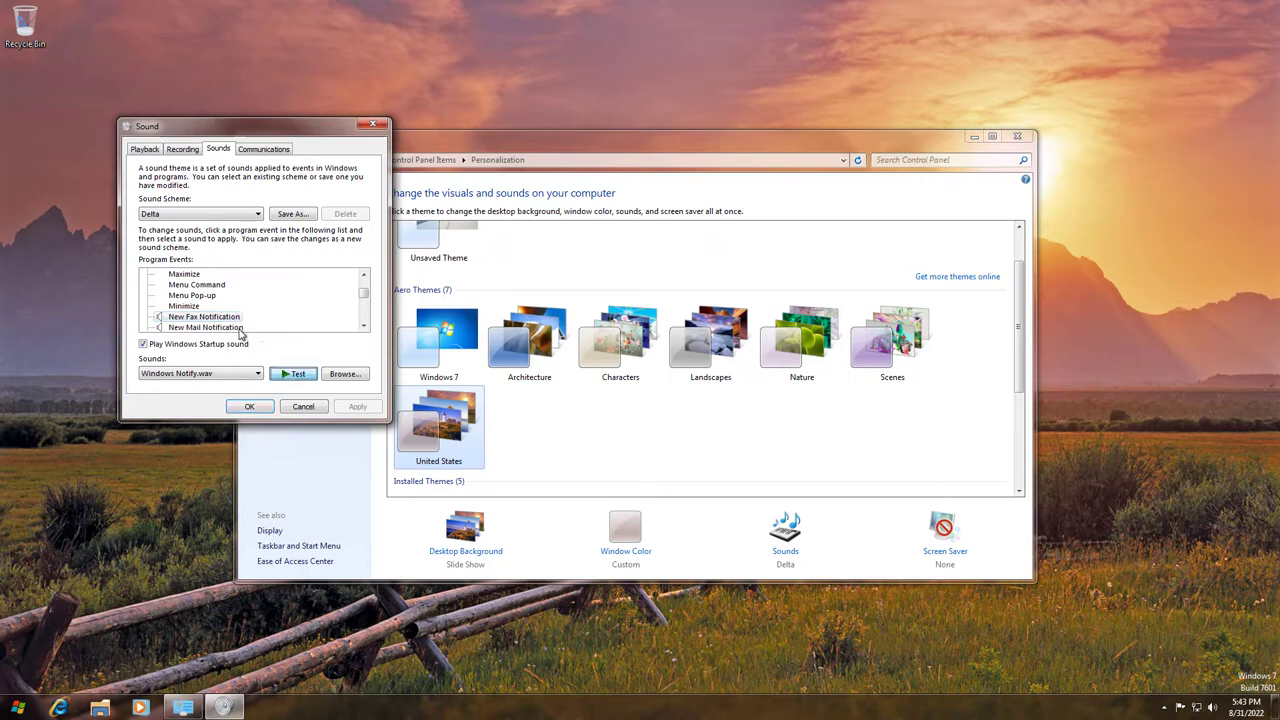
click(236, 327)
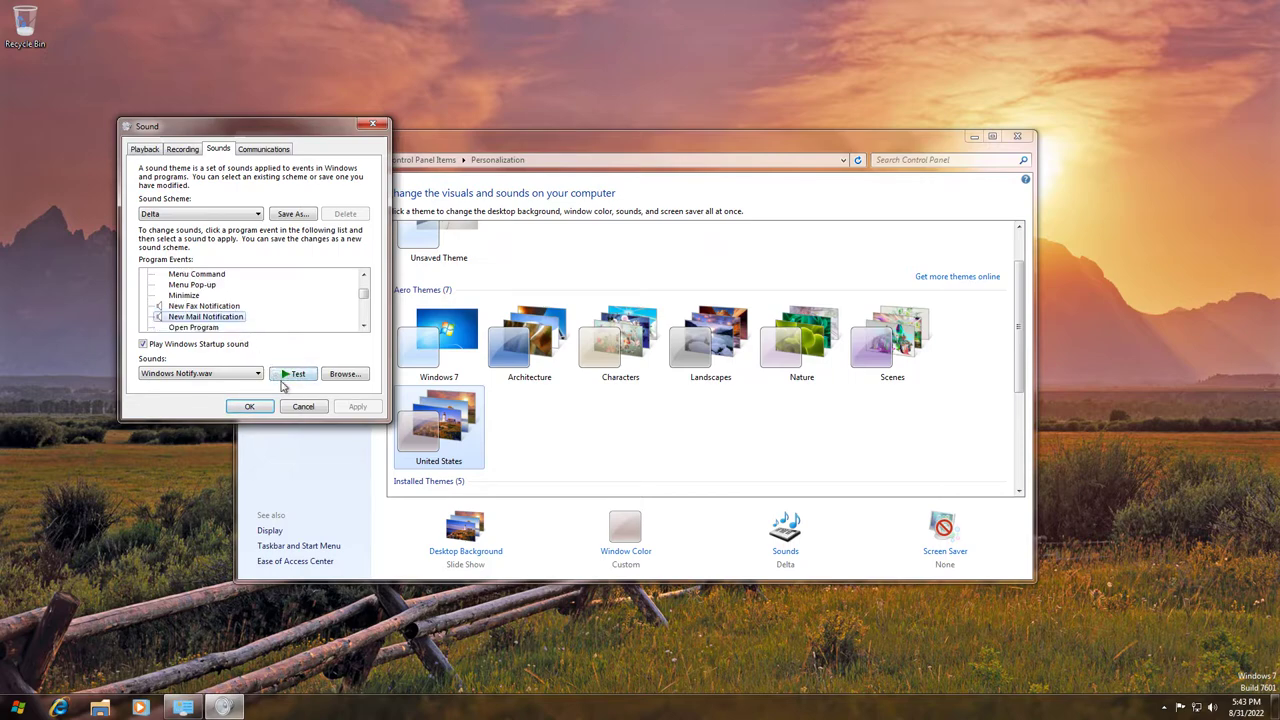
click(231, 326)
click(233, 327)
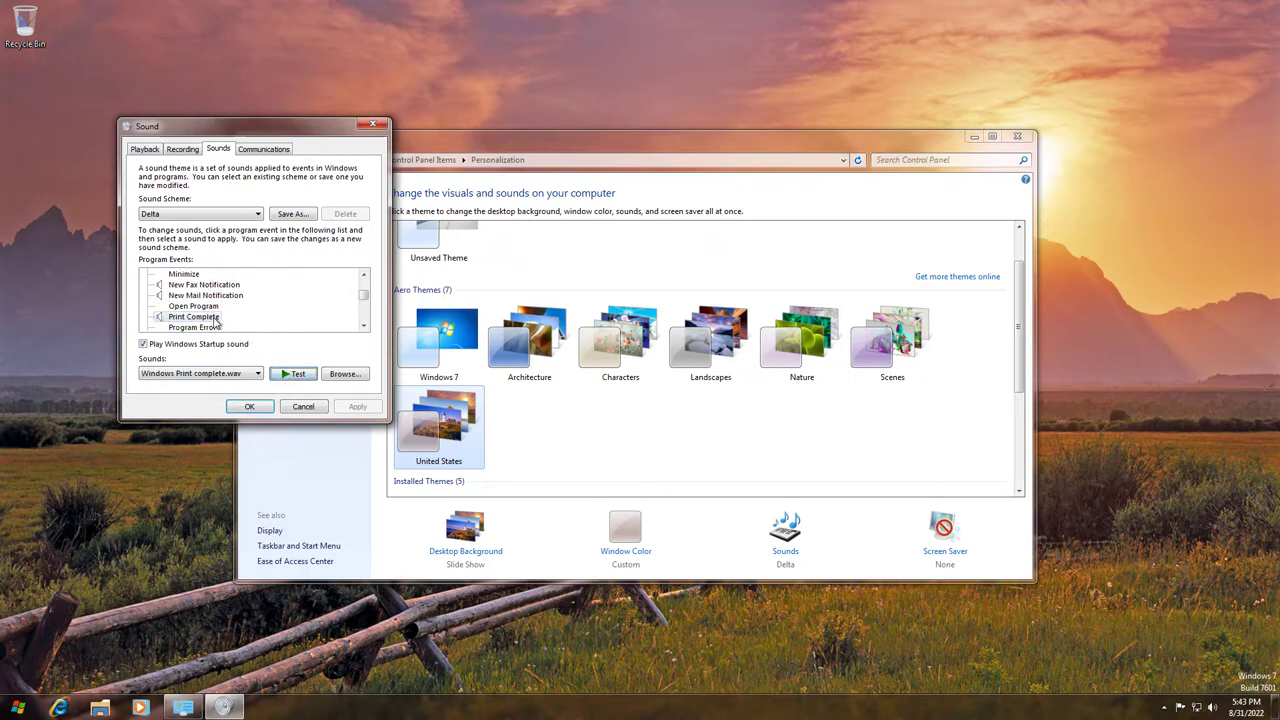
Preview the Delta scheme's System Notification and Windows Change Theme sounds.
key(Down)
key(Down)
key(Down)
key(Down)
key(Down)
key(Down)
key(Down)
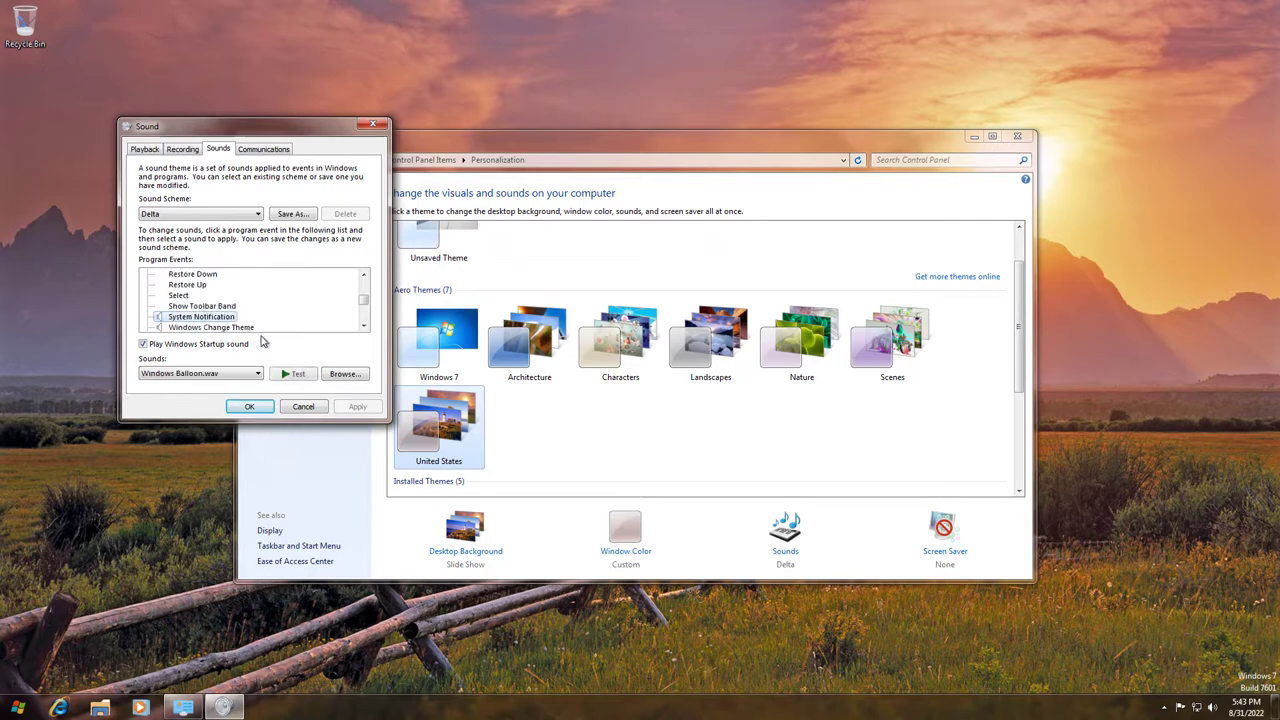
key(Down)
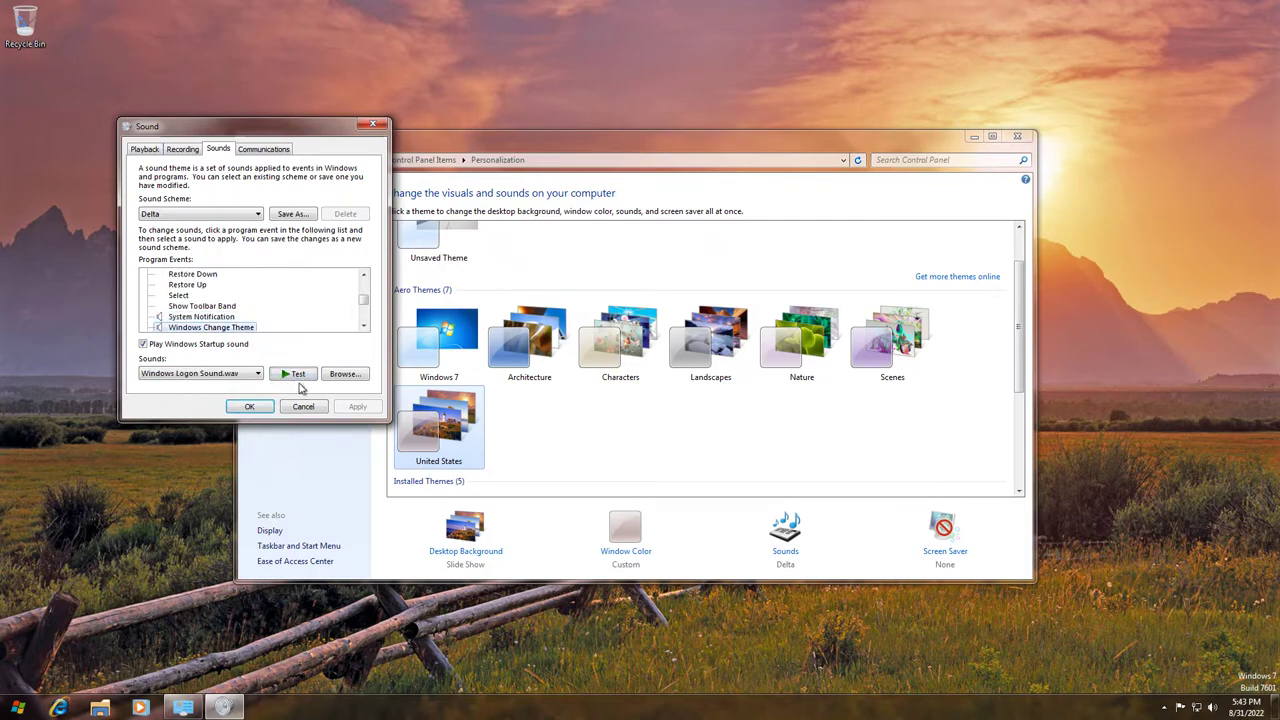
click(295, 375)
Preview the Delta scheme's Windows Logoff, Windows Logon and Windows User Account Control sounds, and close the sound settings without changes.
click(228, 328)
click(220, 330)
click(244, 329)
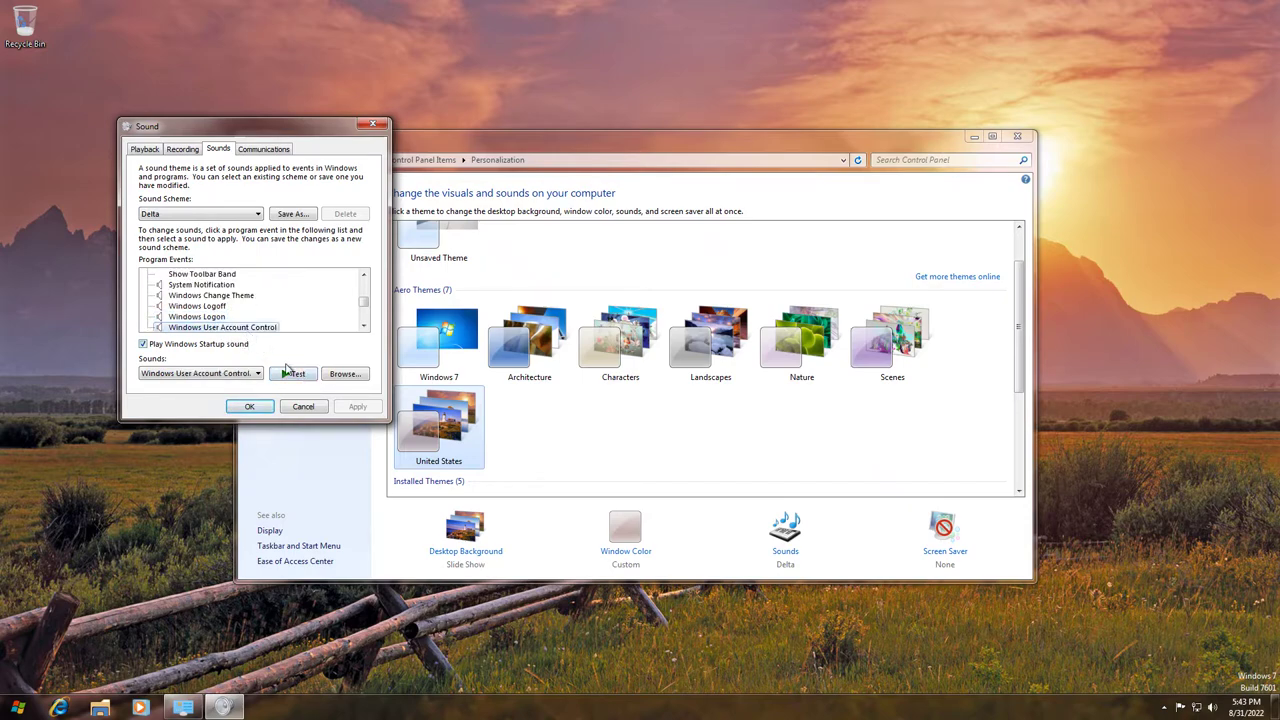
click(295, 375)
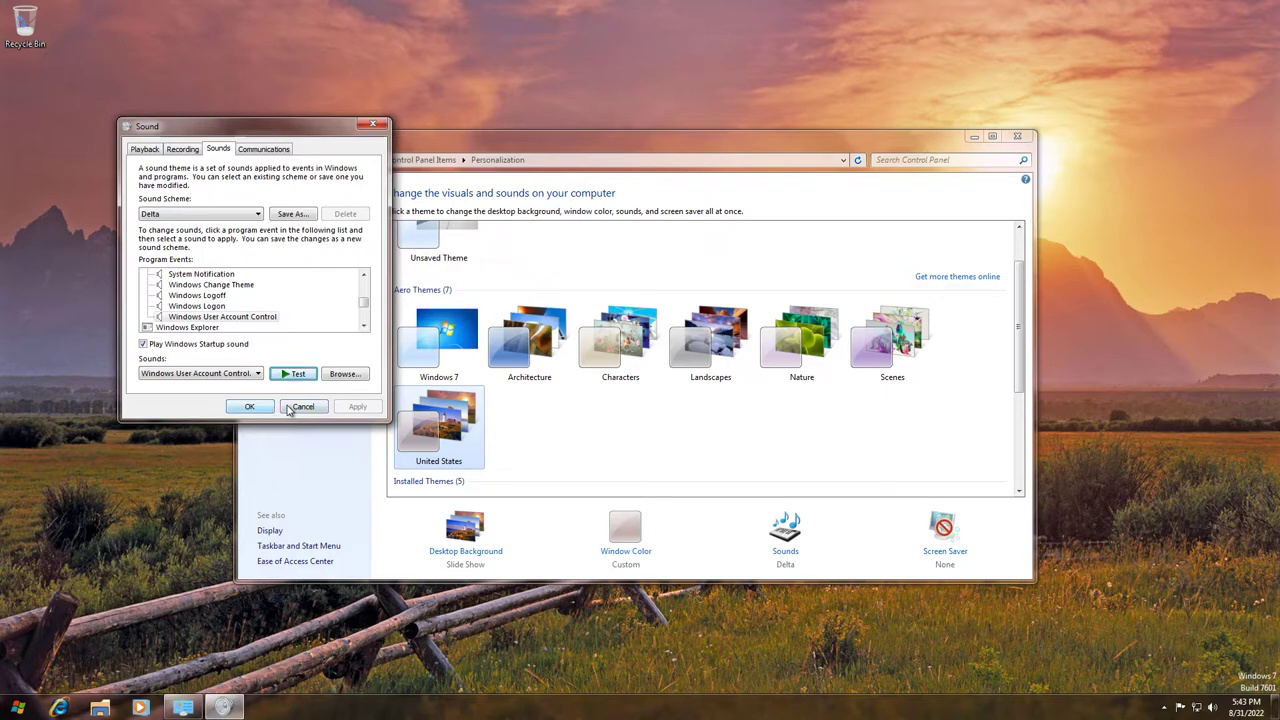
click(295, 407)
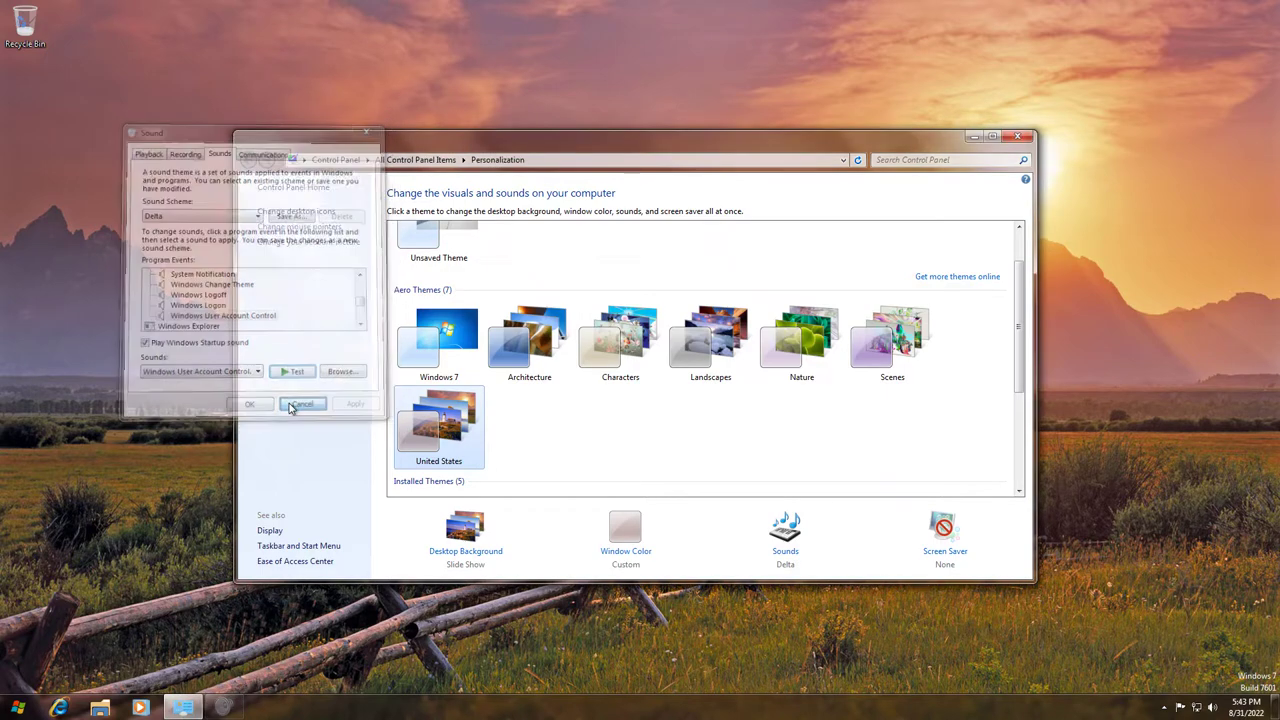
Apply the Scenes theme and open its sound settings.
click(864, 372)
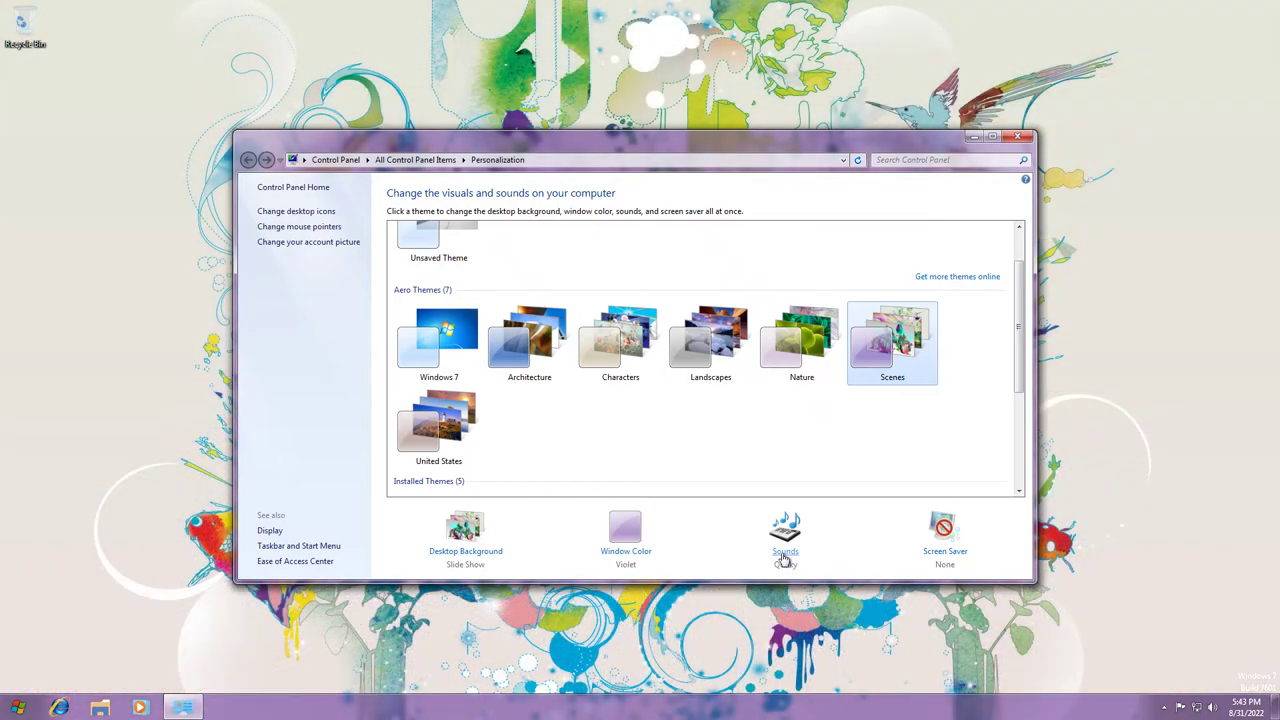
click(784, 550)
Preview the Quirky scheme's Asterisk, Critical Battery Alarm, Critical Stop and Default Beep sounds.
click(198, 303)
click(214, 324)
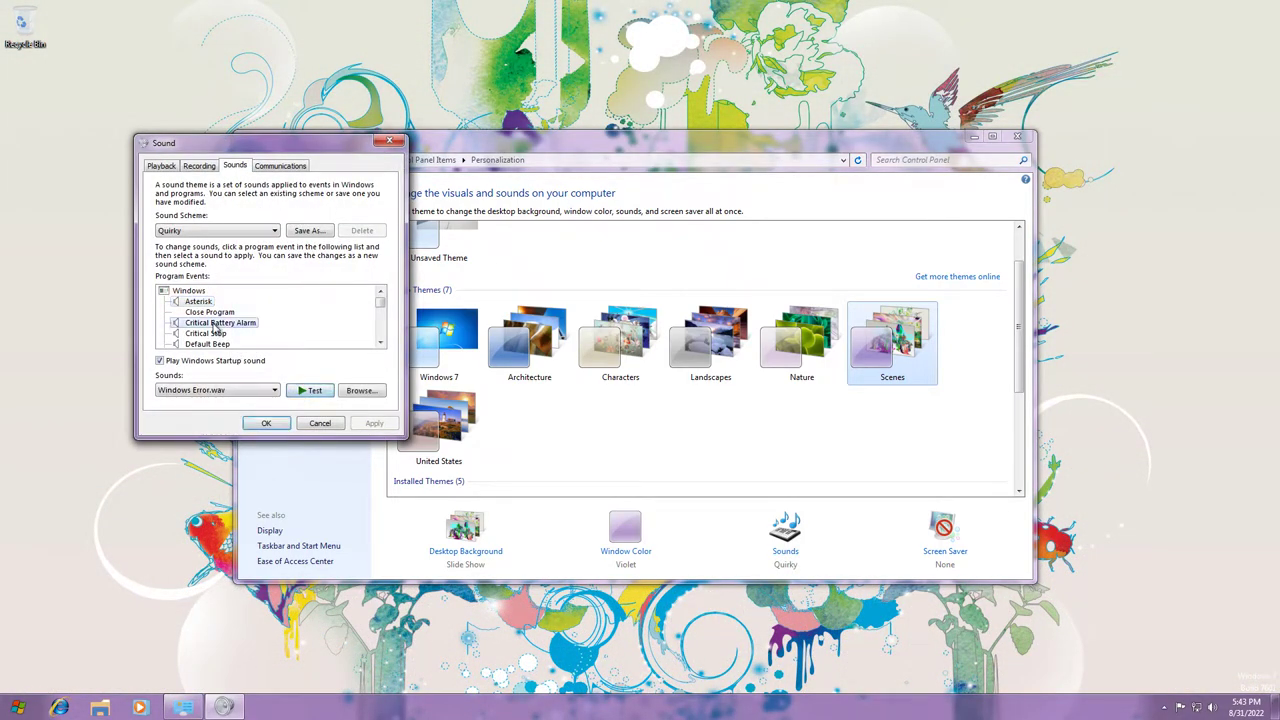
click(296, 389)
click(205, 334)
click(310, 394)
click(213, 344)
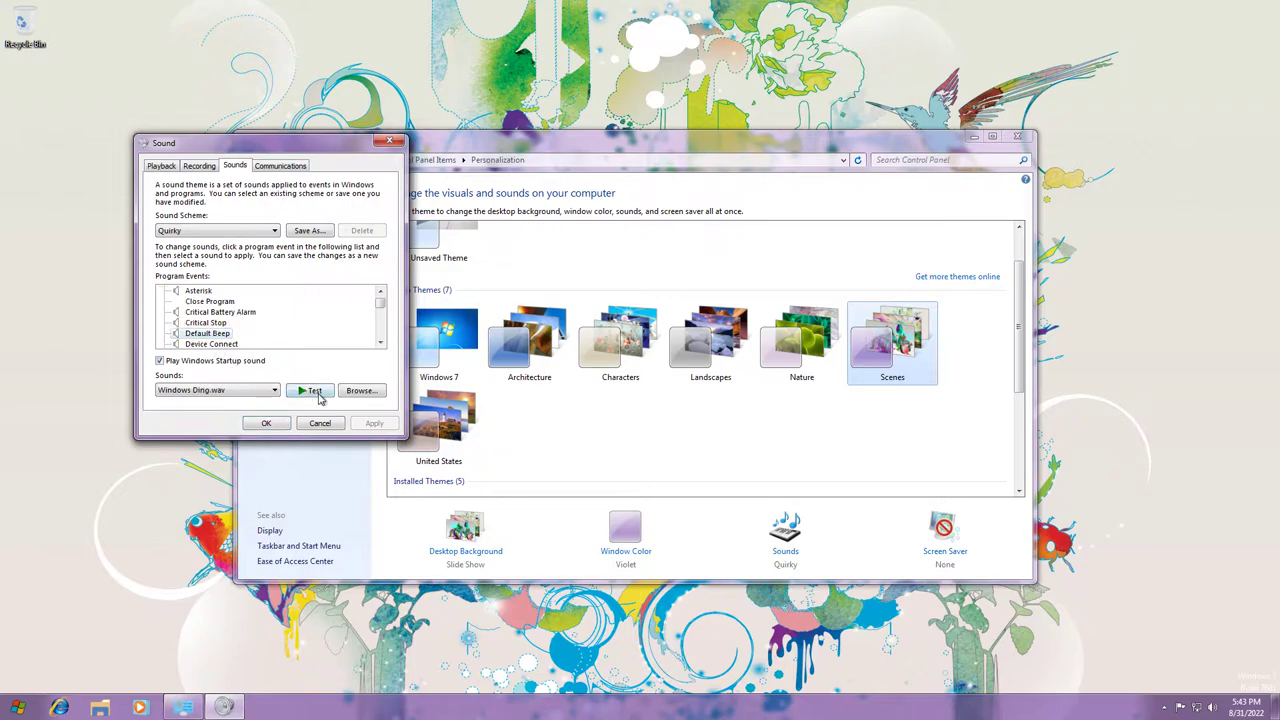
Preview the Quirky scheme's event sounds from Device Connect through Device Failed to Connect and Exclamation to Low Battery Alarm.
click(222, 345)
click(318, 391)
click(232, 346)
click(228, 344)
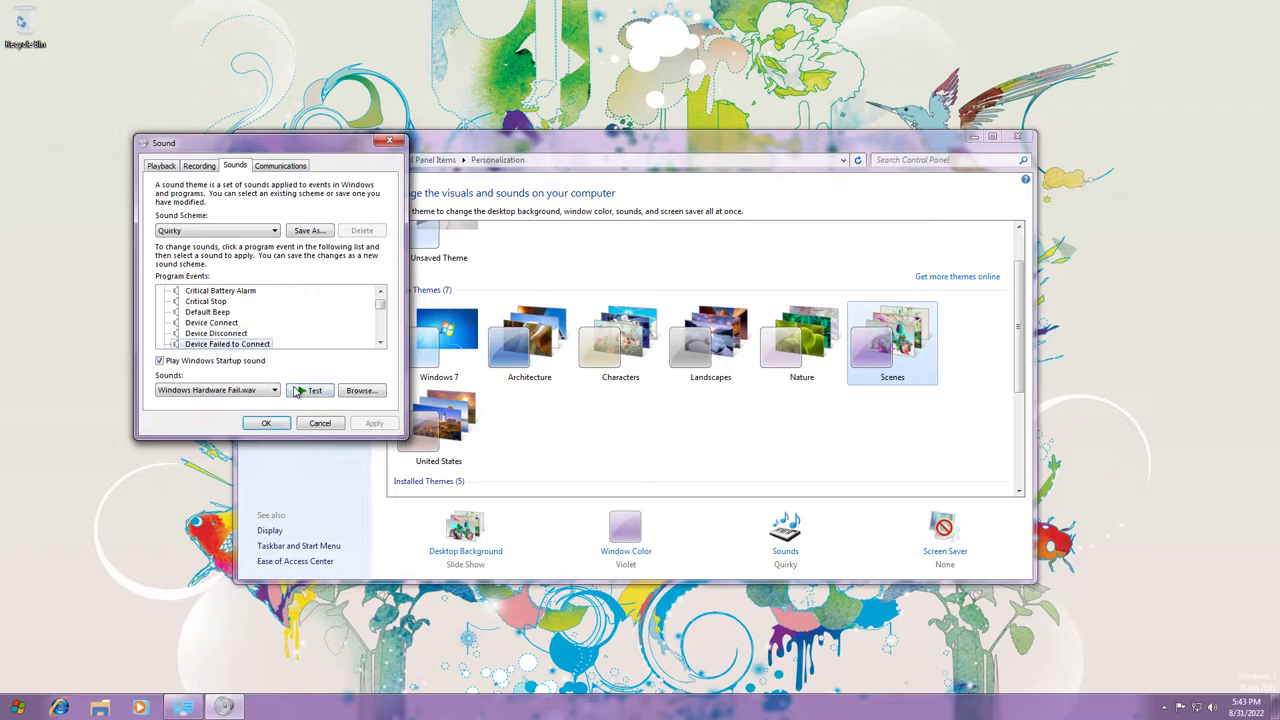
click(240, 344)
click(313, 391)
click(228, 345)
click(220, 345)
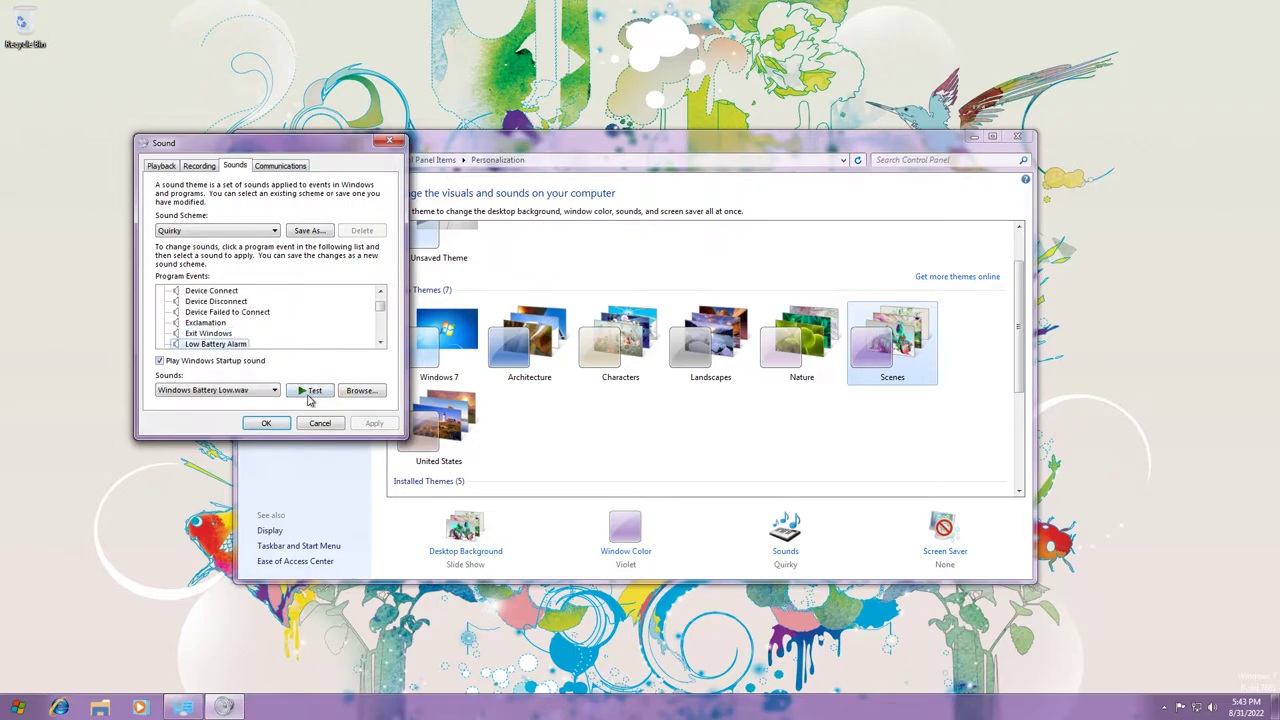
Preview the Quirky scheme's New Fax Notification, New Mail Notification and Print Complete sounds.
click(380, 343)
click(380, 343)
click(380, 343)
click(380, 343)
click(379, 343)
click(379, 343)
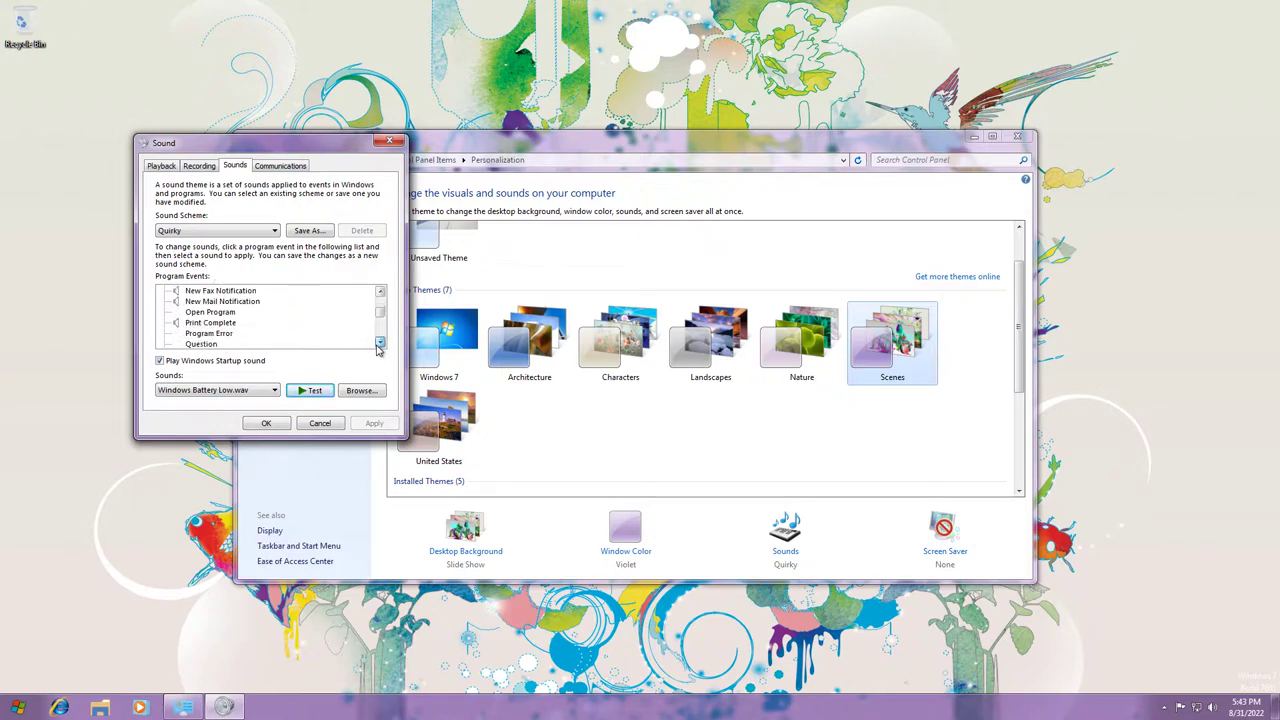
click(236, 291)
click(238, 303)
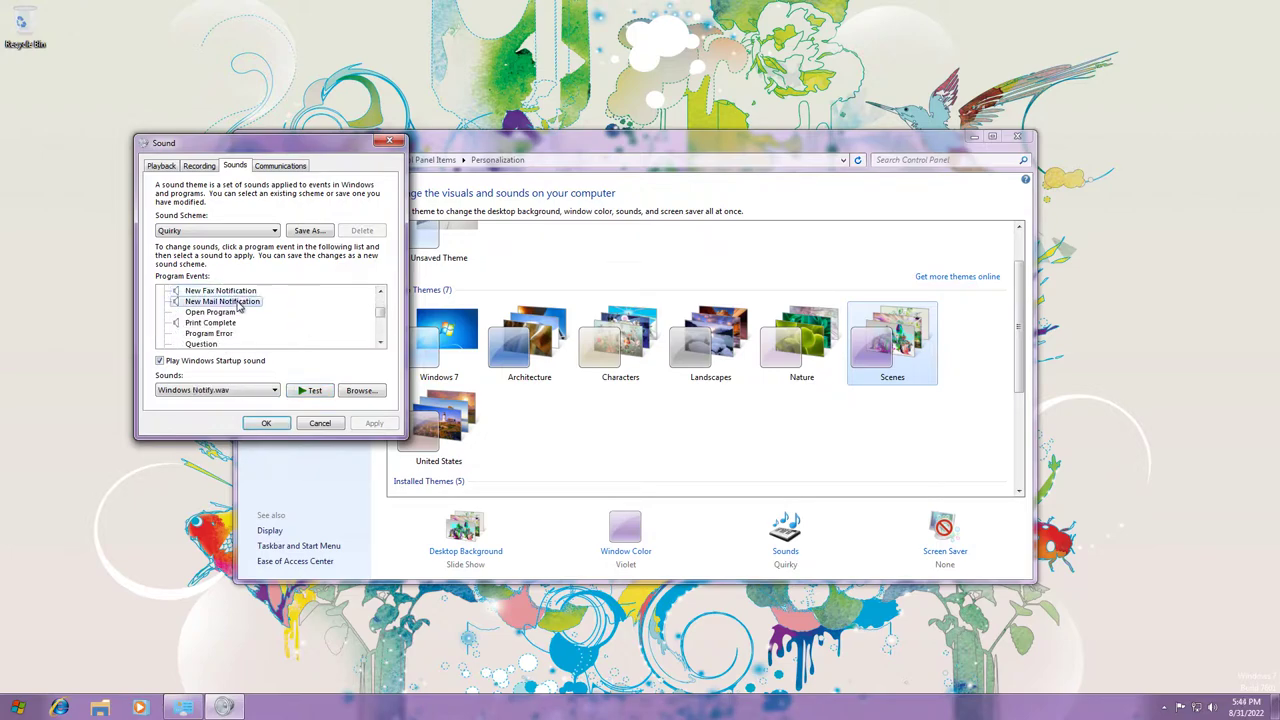
click(220, 323)
Preview the Quirky scheme's System Notification, Windows Change Theme, Windows Logoff, Windows Logon and Windows User Account Control sounds.
click(379, 343)
click(379, 343)
click(379, 343)
click(379, 343)
click(379, 343)
click(379, 343)
click(379, 343)
click(379, 343)
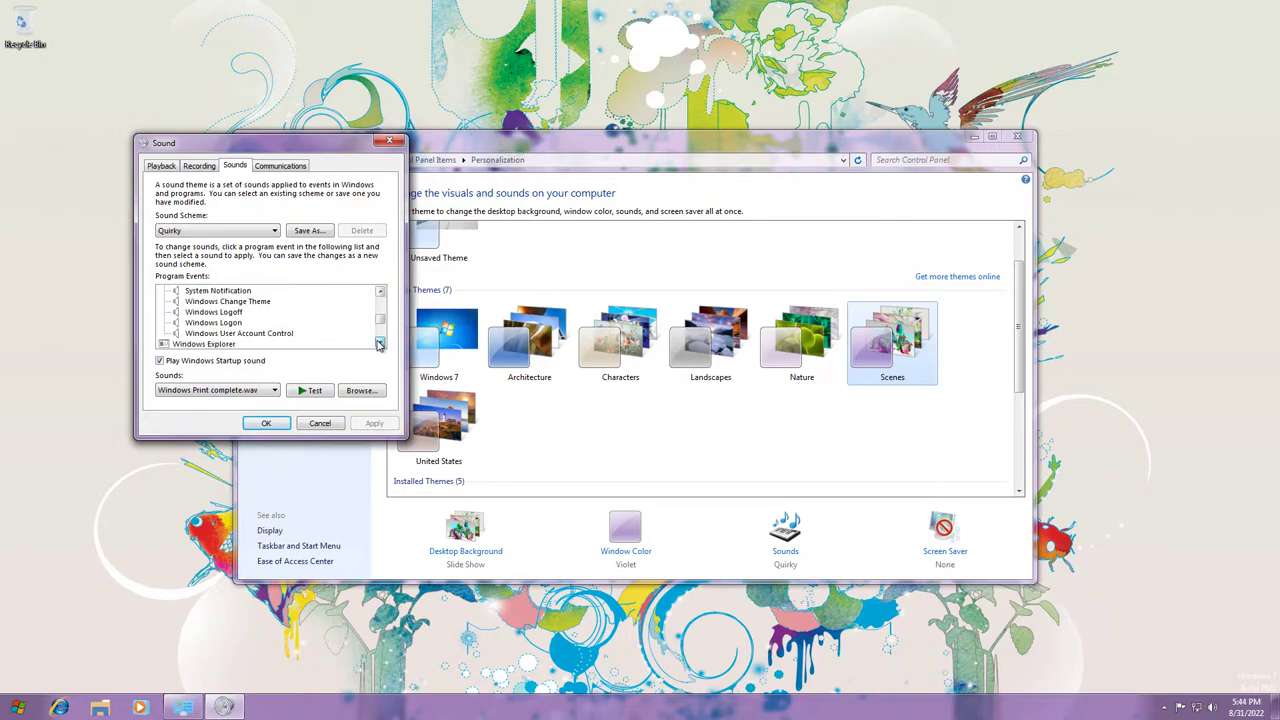
click(238, 291)
click(240, 302)
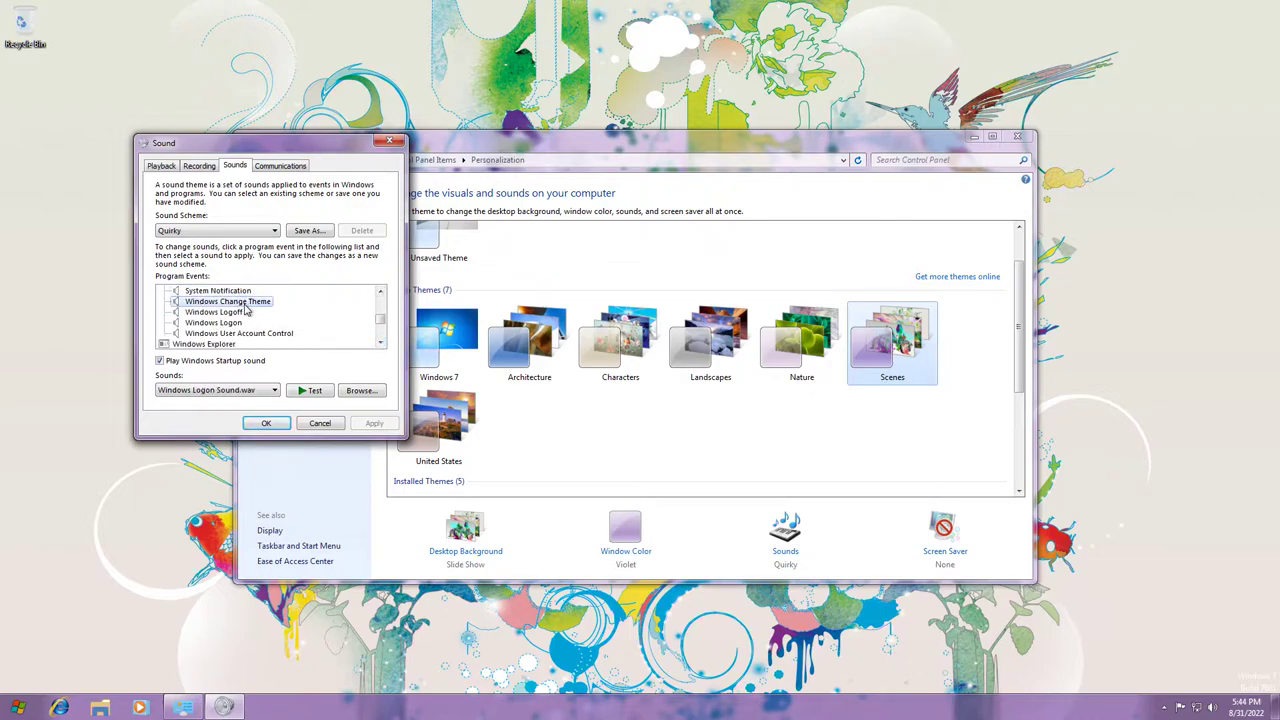
key(Down)
key(Down)
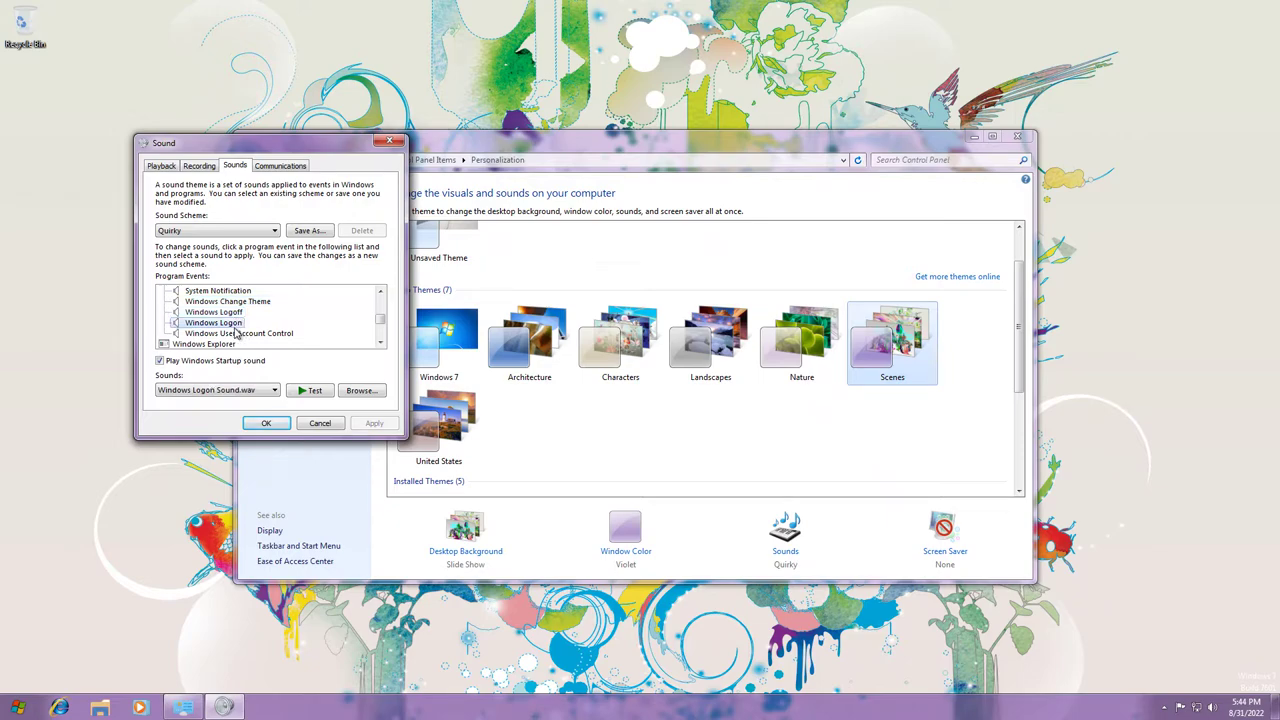
key(Down)
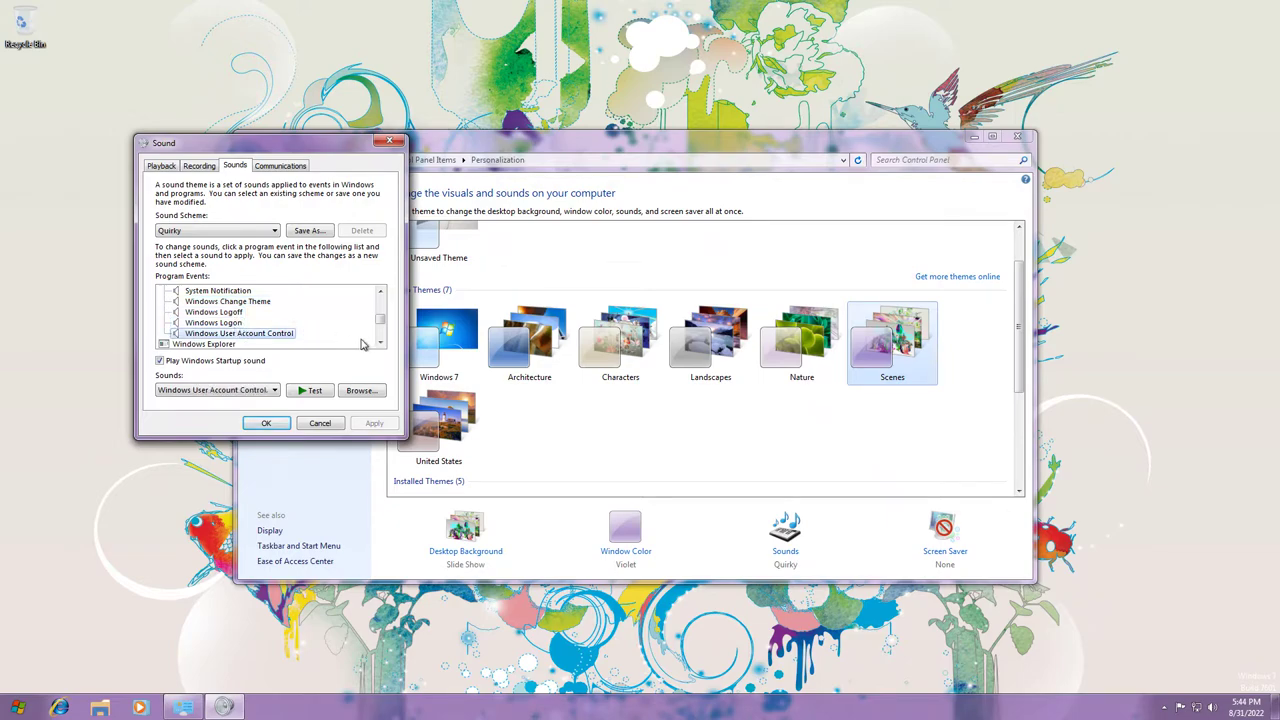
Preview the Quirky scheme's Windows Explorer sounds for Blocked Pop-up Window, Empty Recycle Bin, Fax error, Fax sent and Feed Discovered.
drag(380, 343, 380, 343)
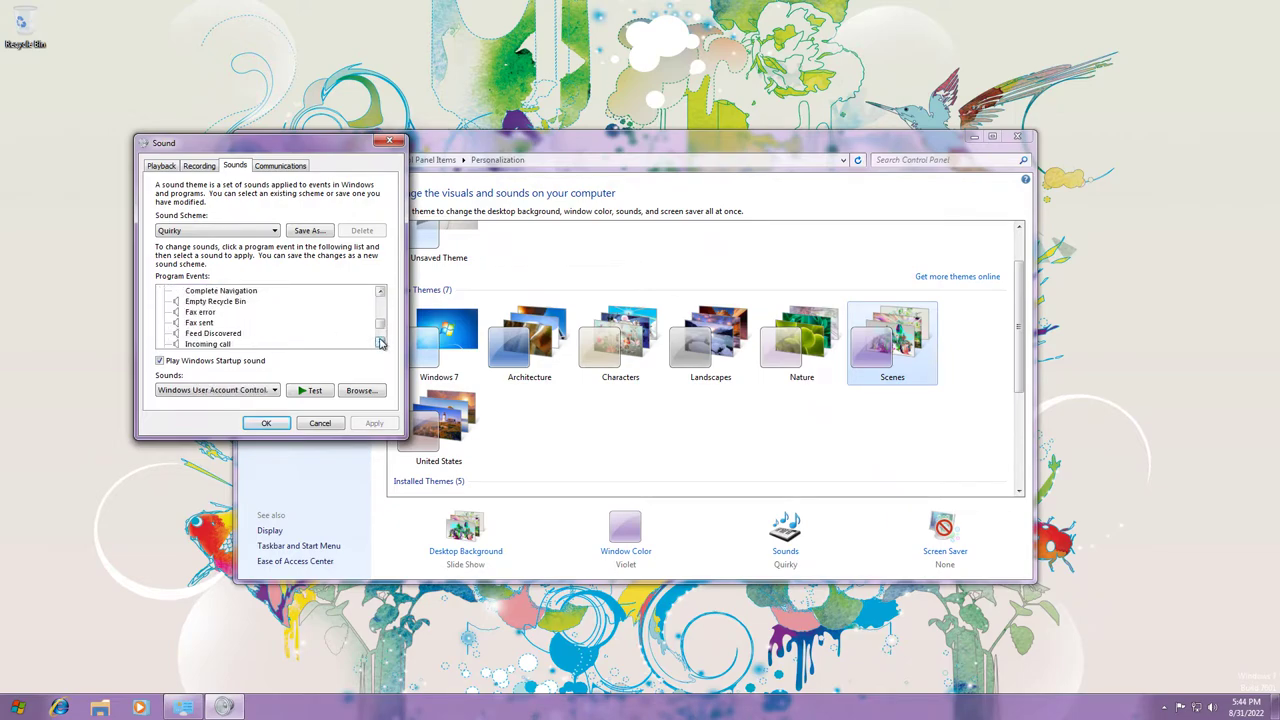
click(380, 293)
click(242, 291)
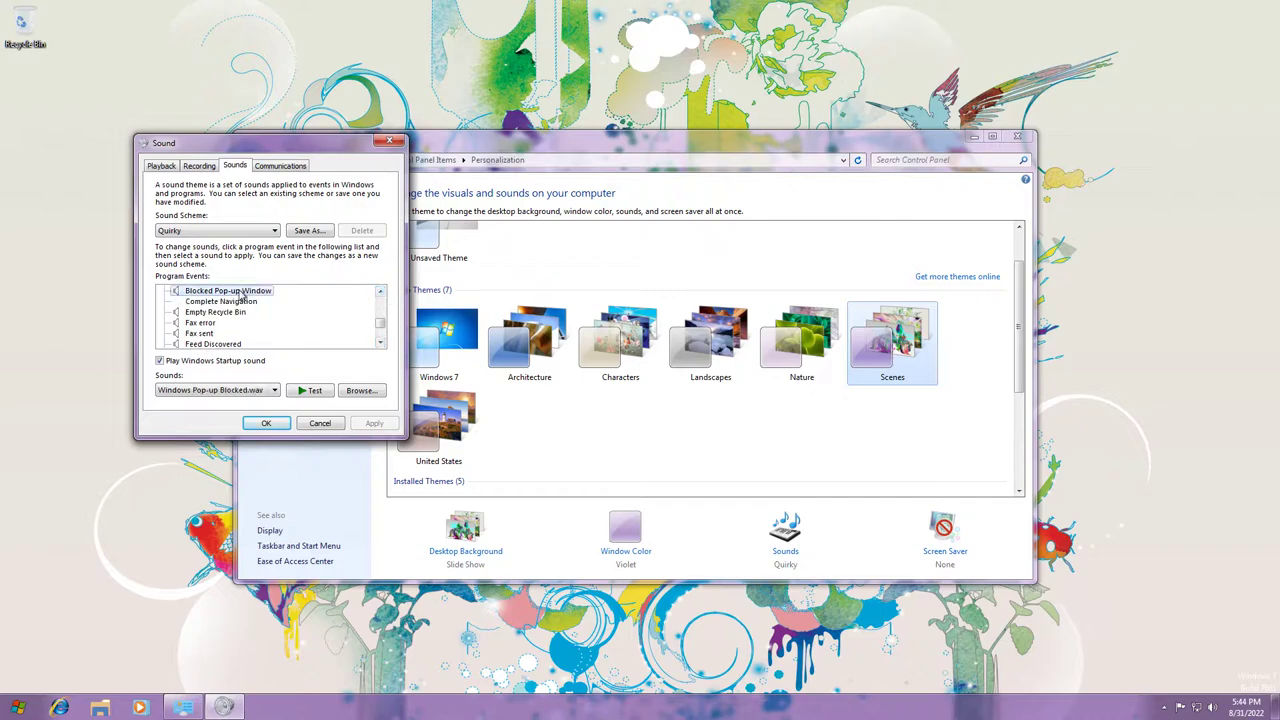
click(219, 313)
click(216, 323)
click(215, 333)
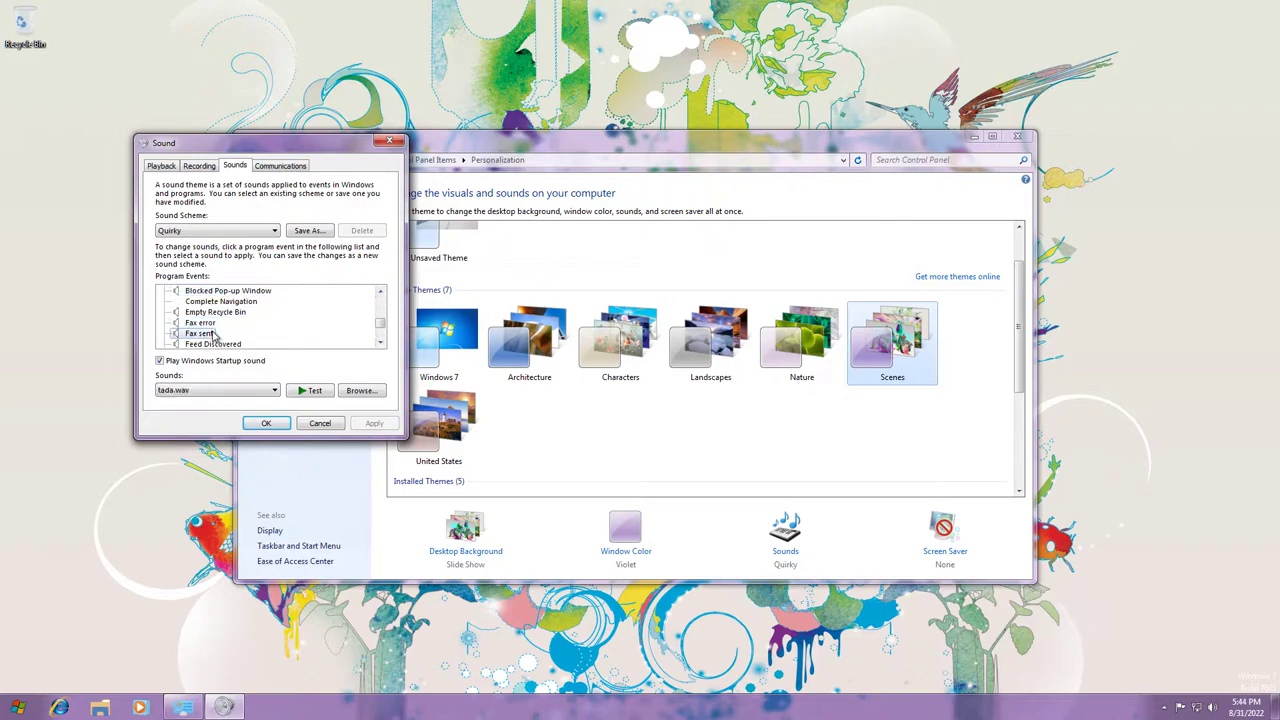
click(220, 344)
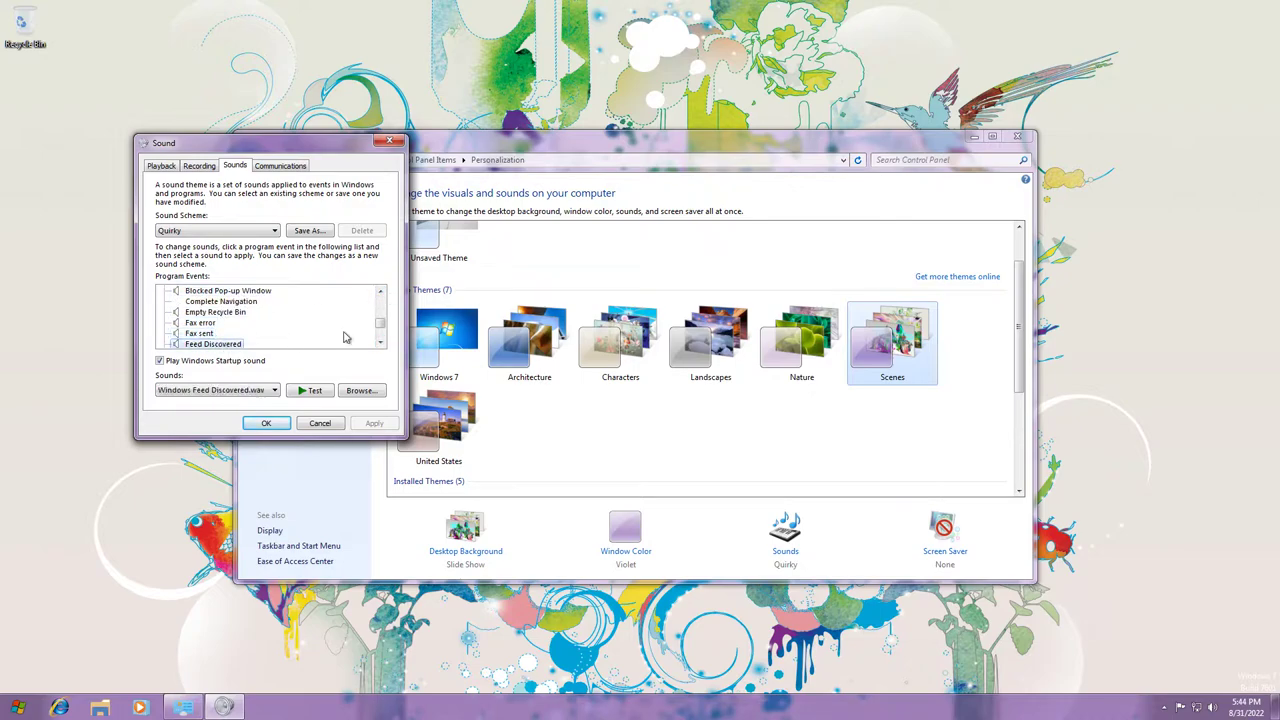
Preview the Quirky scheme's Incoming call, Information Bar and Start Navigation sounds.
click(380, 342)
click(380, 342)
click(380, 342)
click(380, 342)
click(380, 342)
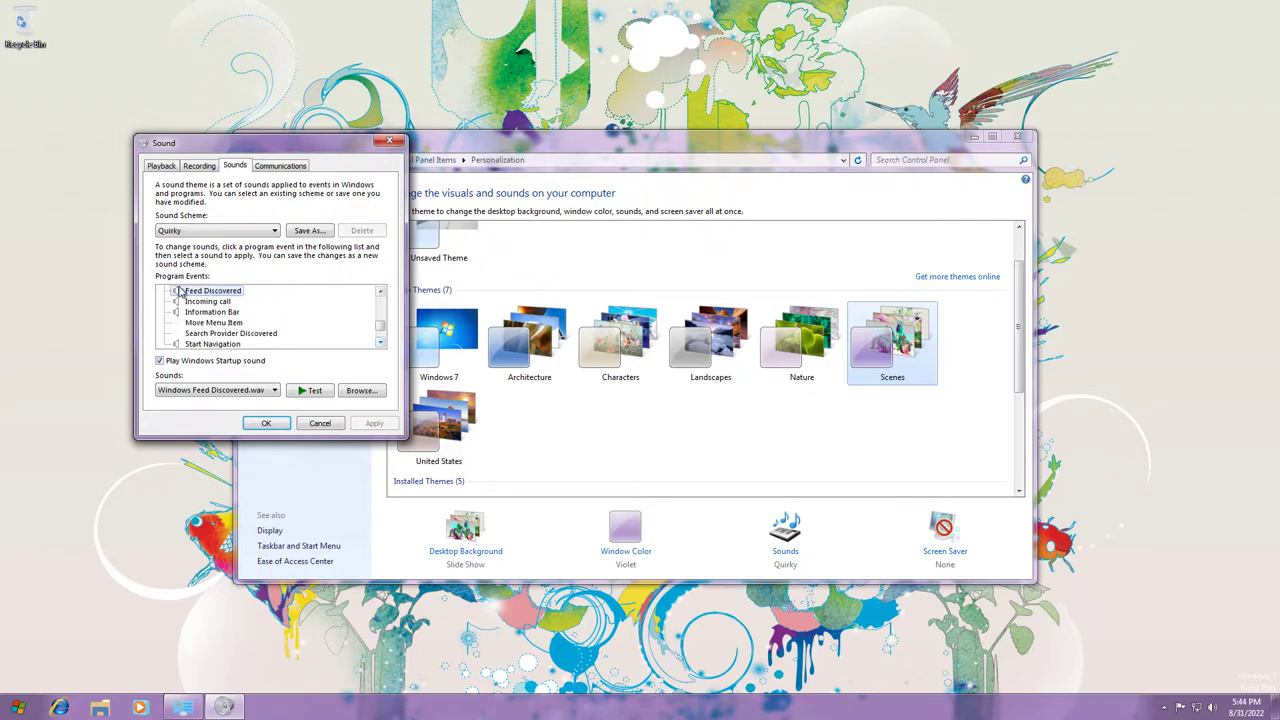
click(207, 301)
click(211, 312)
click(229, 344)
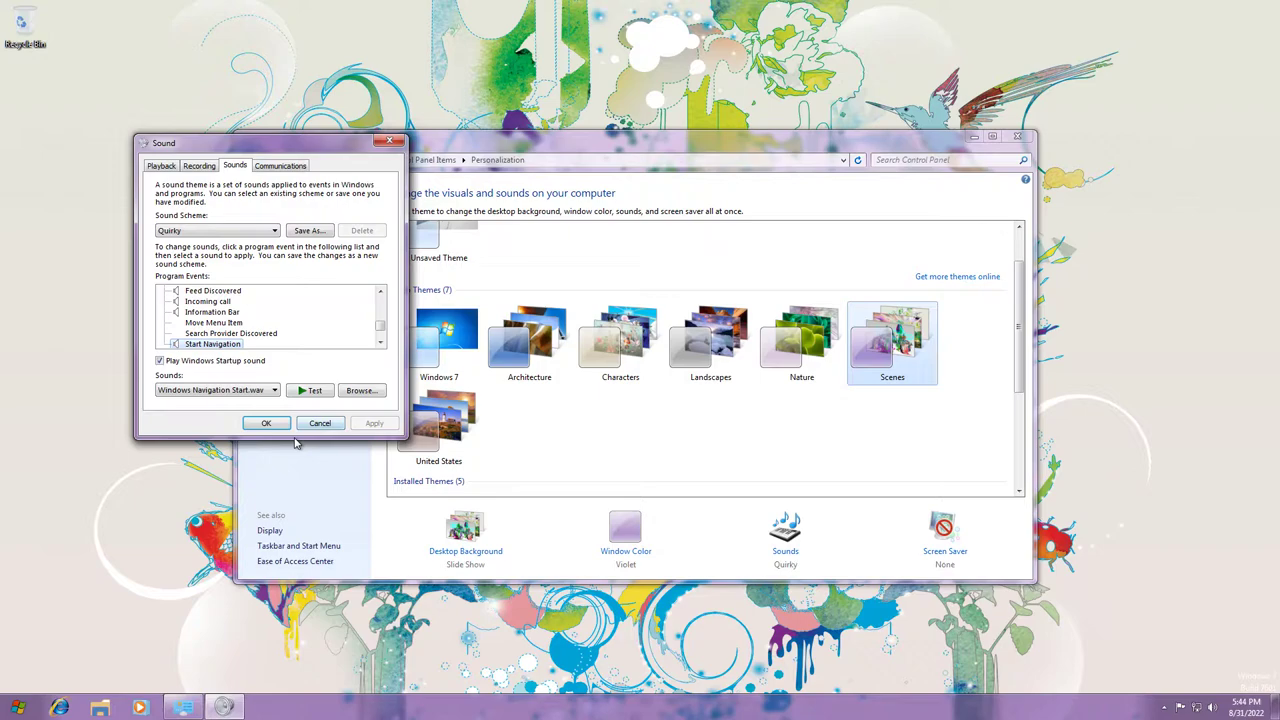
Preview the Quirky scheme's speech sounds for Disambiguation Panel, Misrecognition, Off, On and Sleep.
scroll(310, 340, down, 2)
click(234, 302)
click(222, 313)
click(207, 323)
click(188, 333)
click(188, 344)
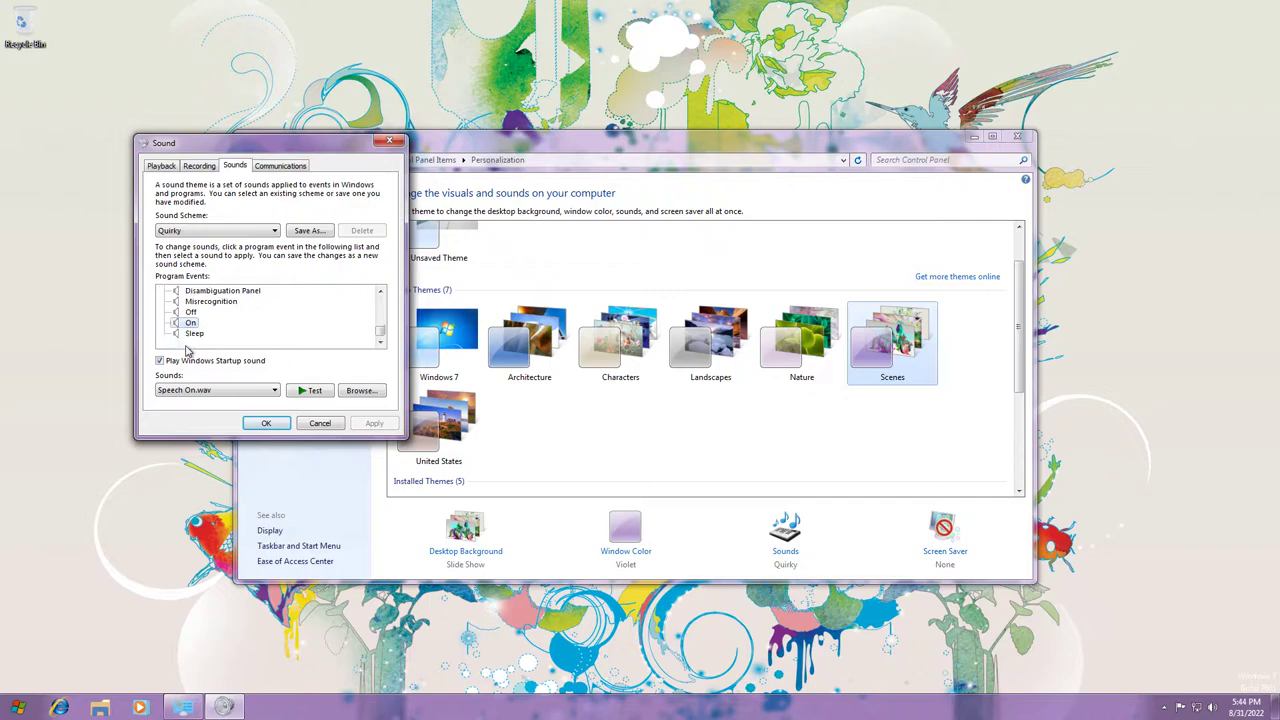
click(195, 334)
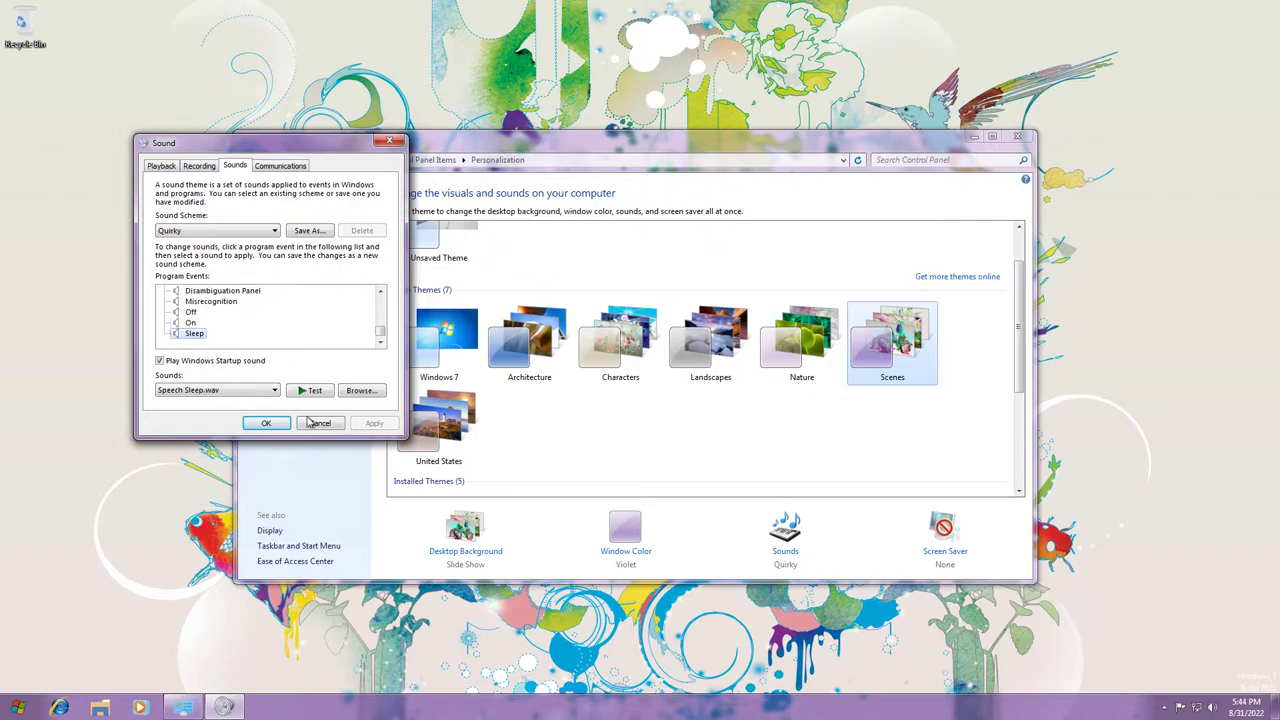
Close the Quirky sound settings, apply the Windows 7 Aero theme and open its sound settings.
click(313, 423)
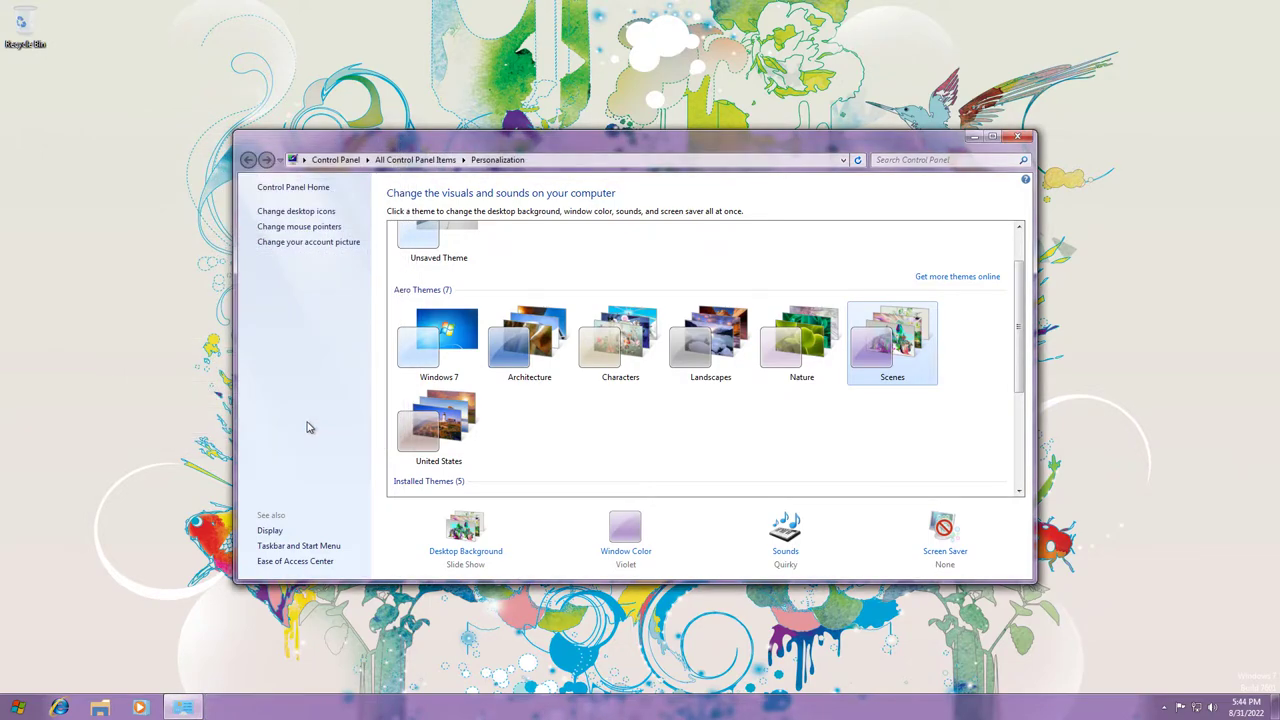
click(443, 364)
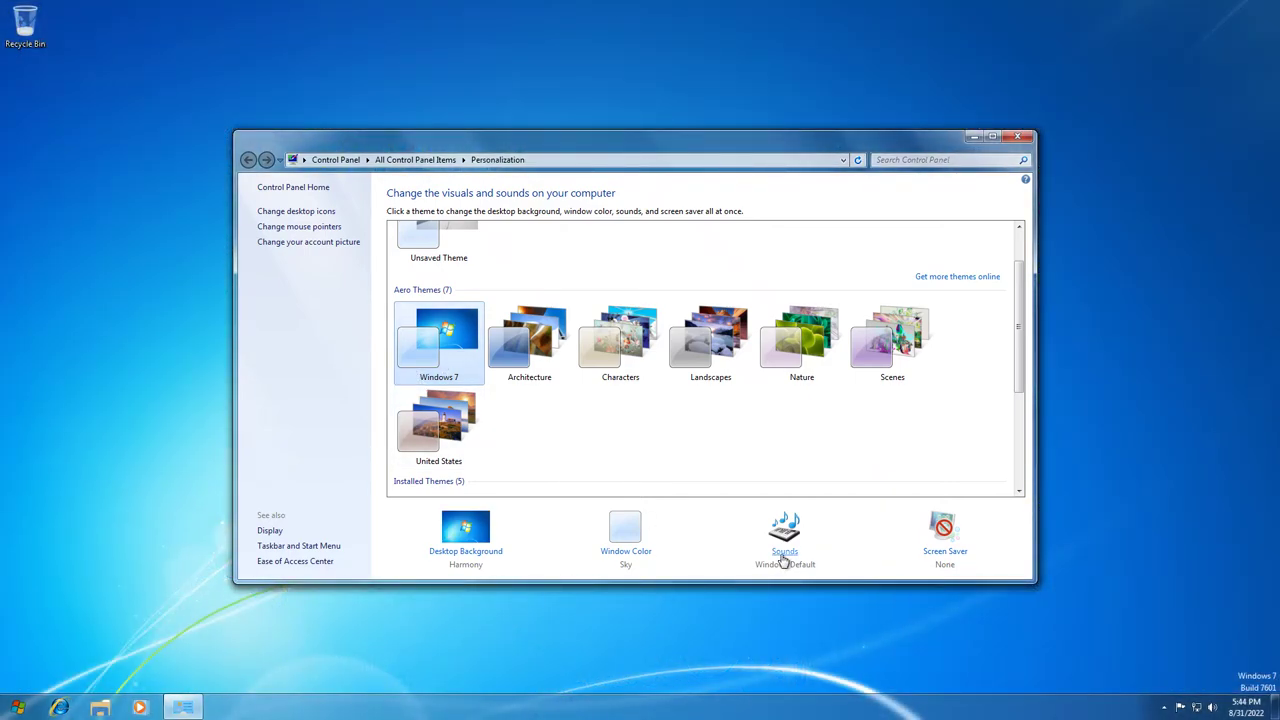
click(784, 552)
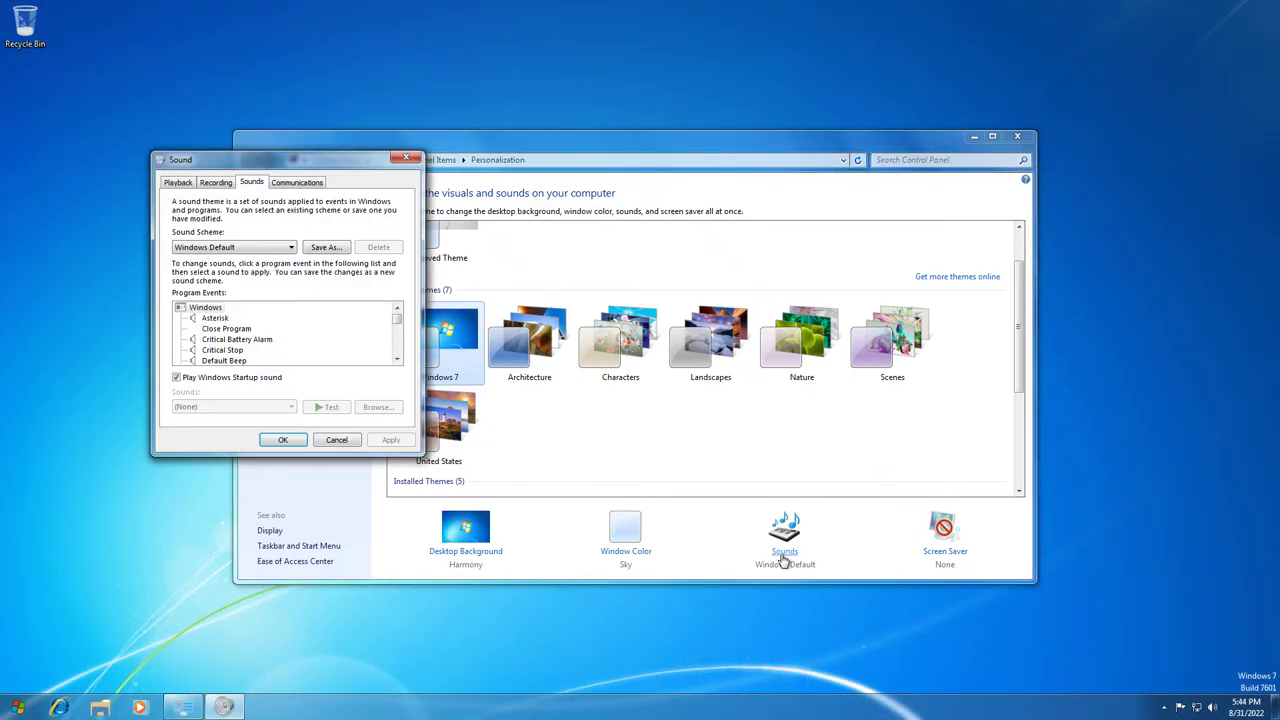
Preview the Windows Default scheme's Asterisk, Critical Battery Alarm, Critical Stop and Default Beep sounds.
click(216, 318)
click(234, 341)
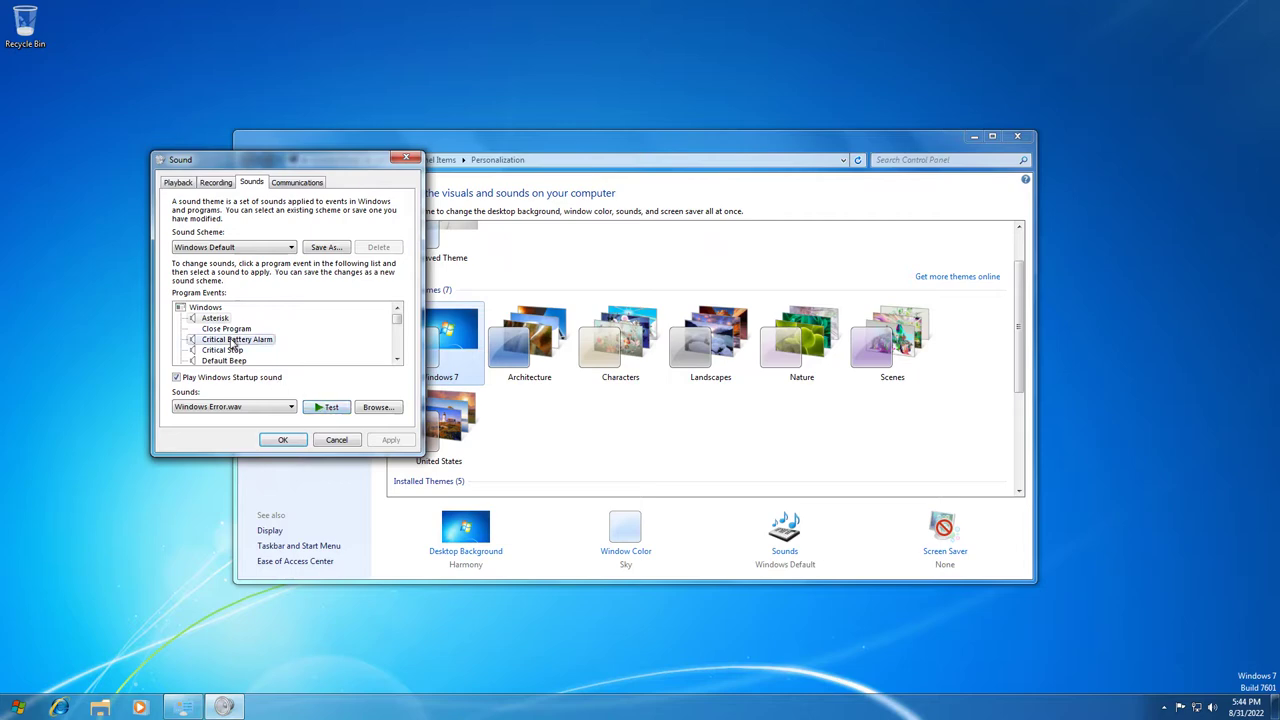
click(206, 350)
click(328, 407)
click(224, 361)
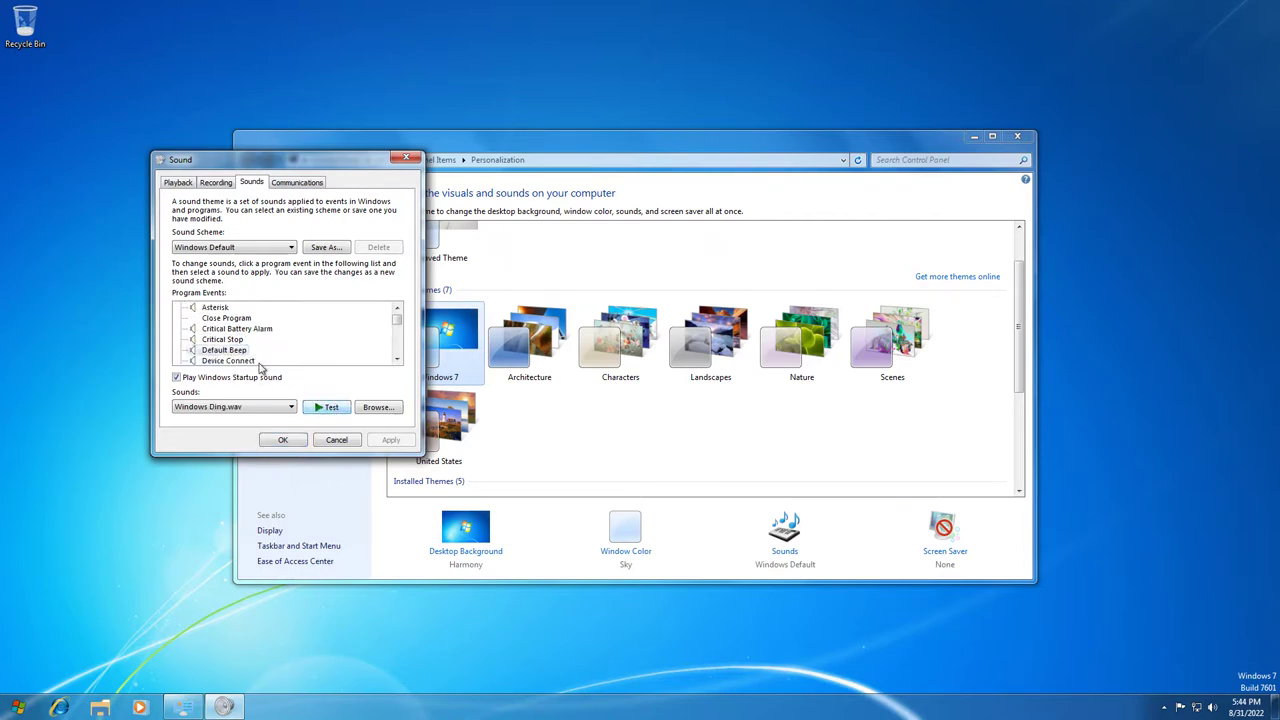
Preview the Windows Default scheme's Device Connect, Device Disconnect, Device Failed to Connect, Exclamation, Exit Windows and Low Battery Alarm sounds.
click(249, 362)
click(254, 363)
click(245, 362)
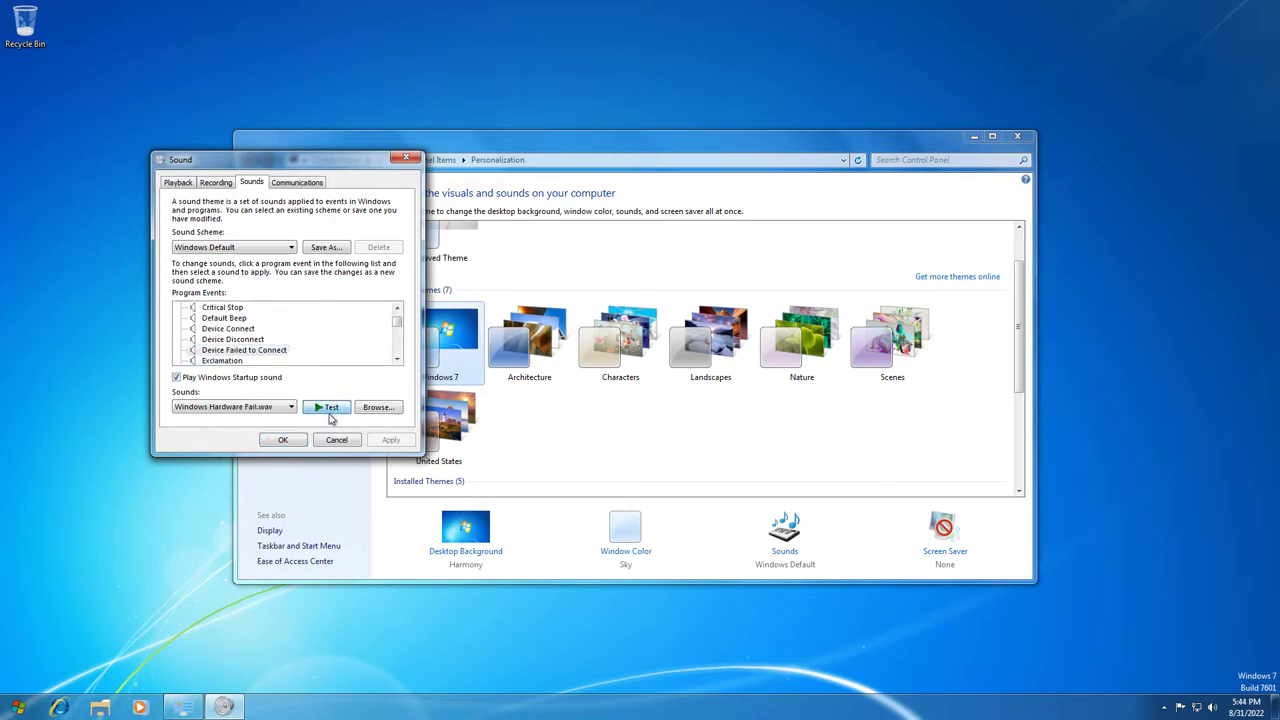
click(249, 361)
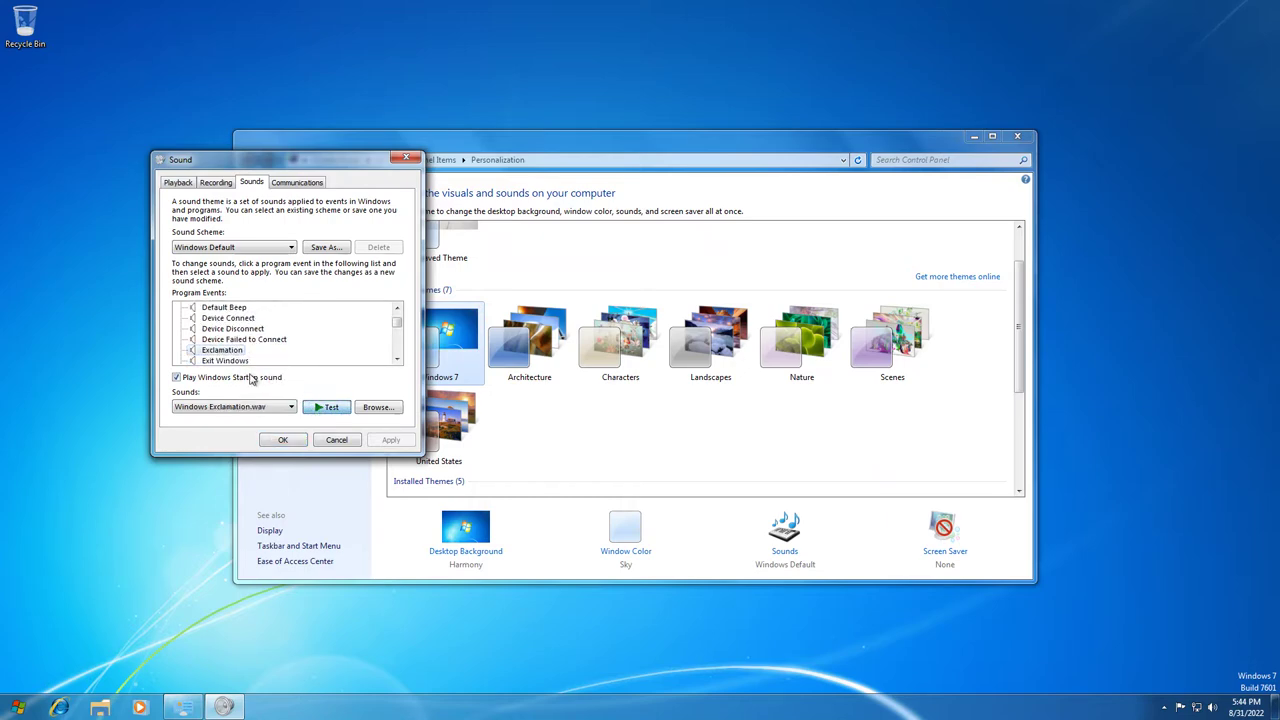
click(252, 361)
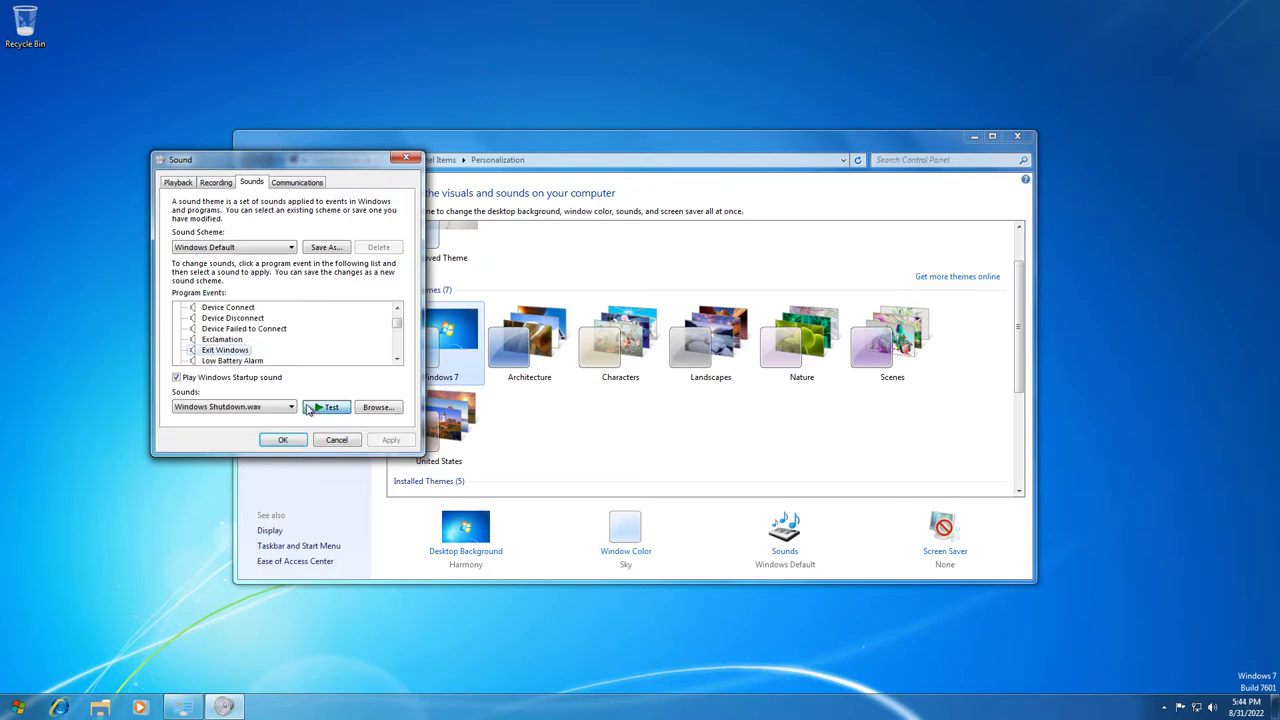
click(251, 362)
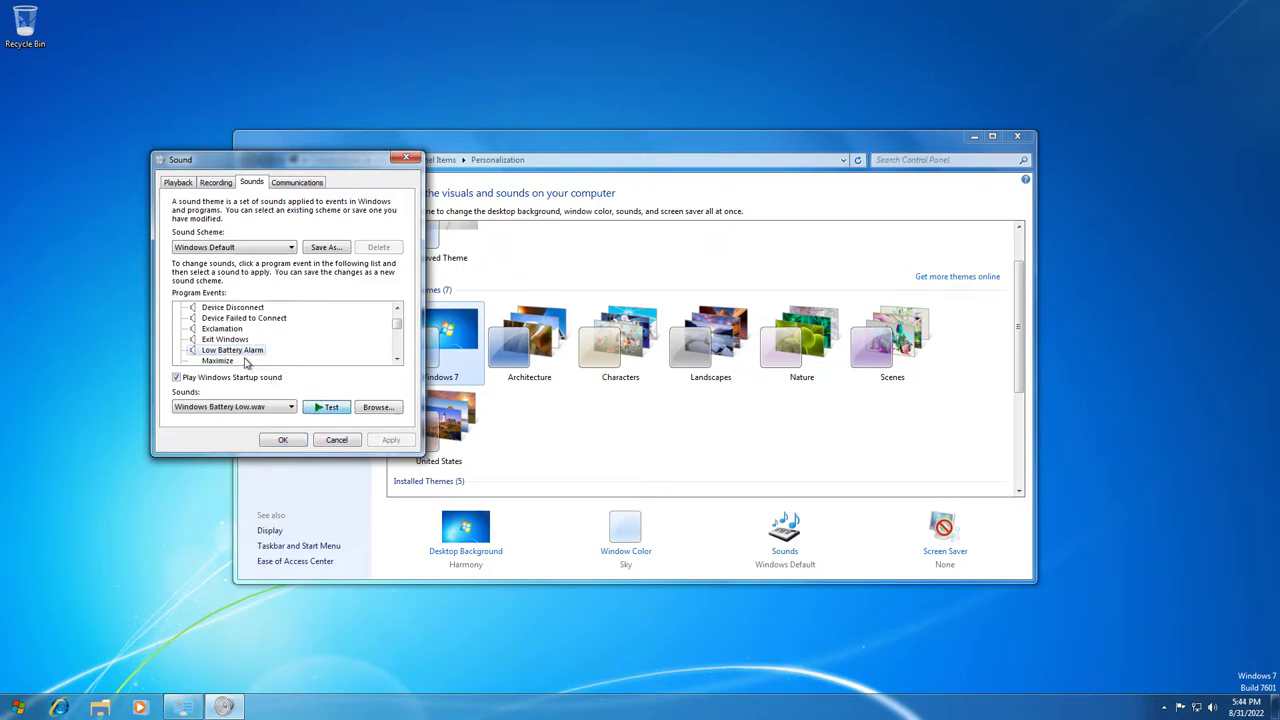
Preview the Windows Default scheme's New Fax Notification and New Mail Notification sounds.
click(397, 359)
click(397, 359)
click(397, 359)
click(397, 359)
click(397, 359)
click(397, 359)
click(397, 359)
click(397, 359)
click(270, 318)
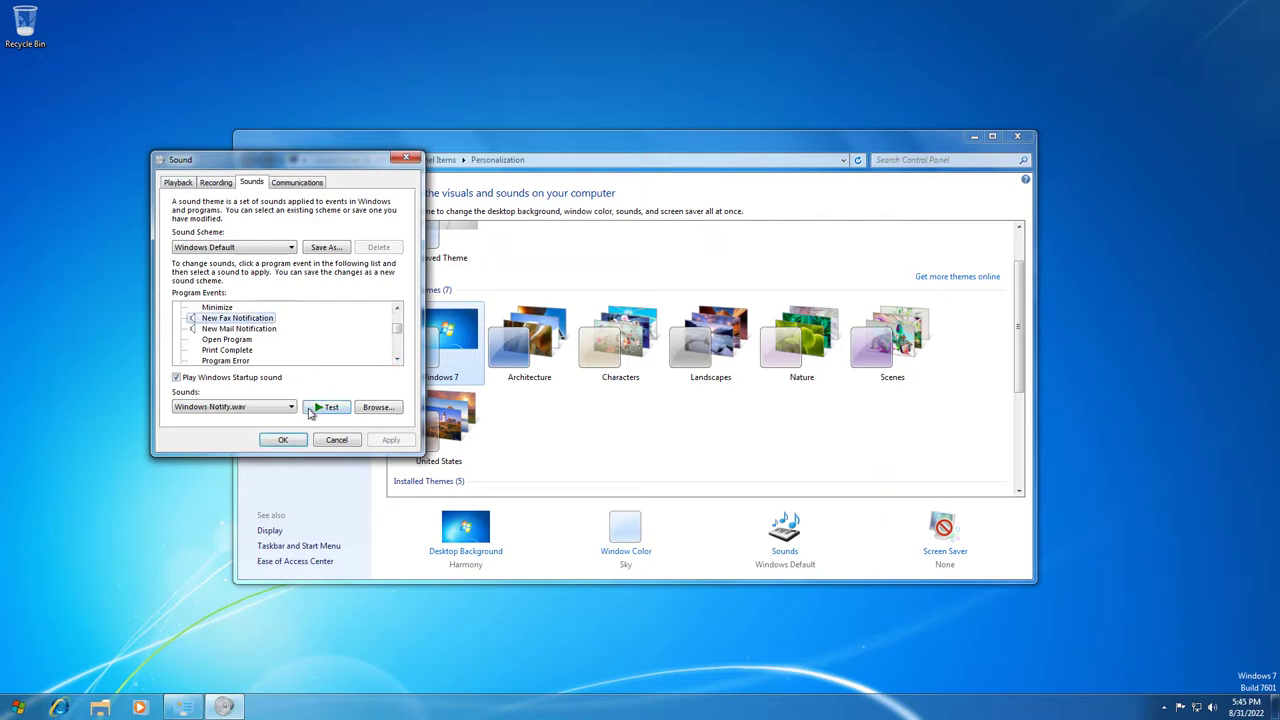
click(230, 340)
click(236, 329)
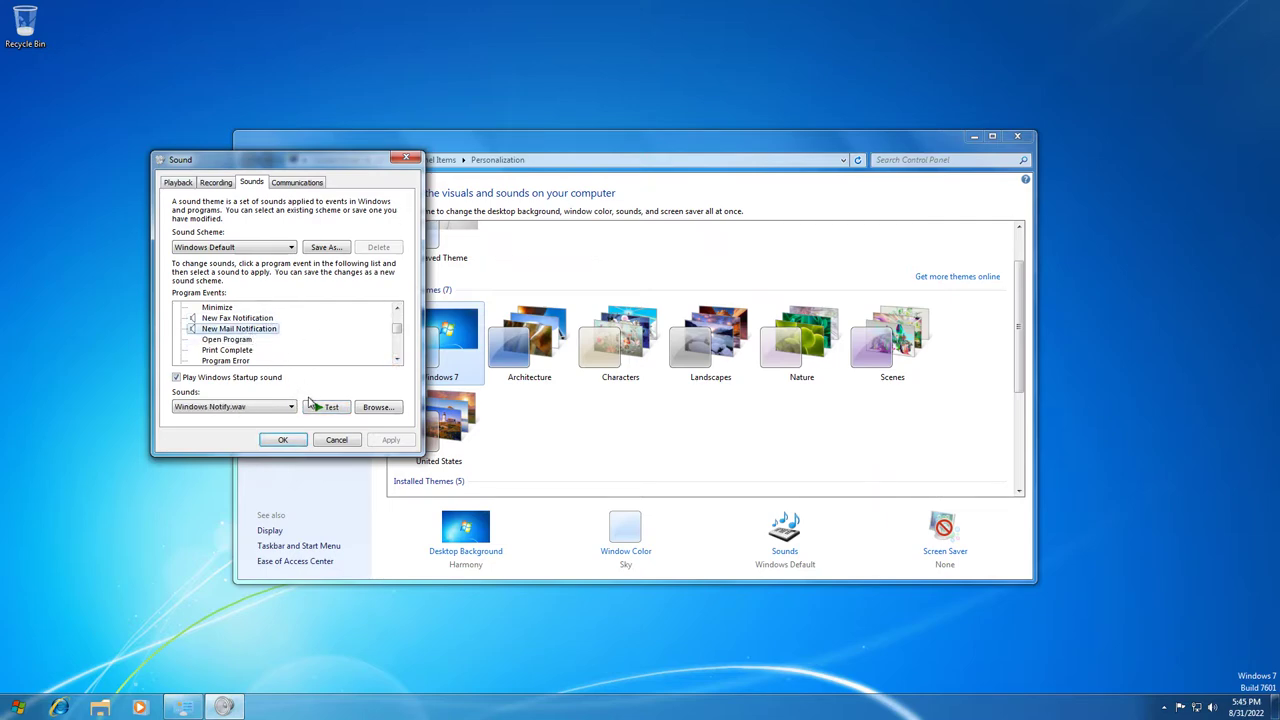
Preview the Windows Default scheme's System Notification, Windows Change Theme, Windows Logoff, Windows Logon and Windows User Account Control sounds.
click(397, 359)
click(397, 359)
click(397, 359)
click(397, 359)
click(397, 359)
click(397, 359)
click(397, 359)
click(397, 359)
click(397, 359)
click(397, 359)
click(397, 359)
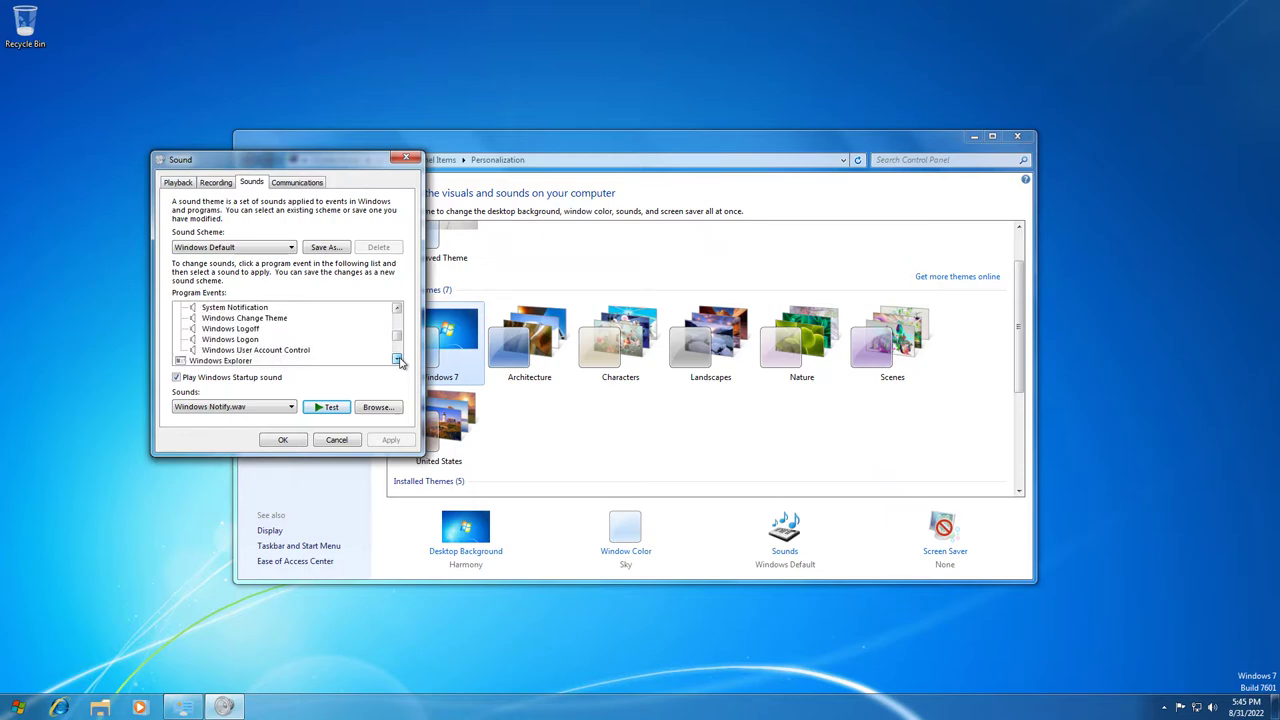
click(254, 309)
click(250, 318)
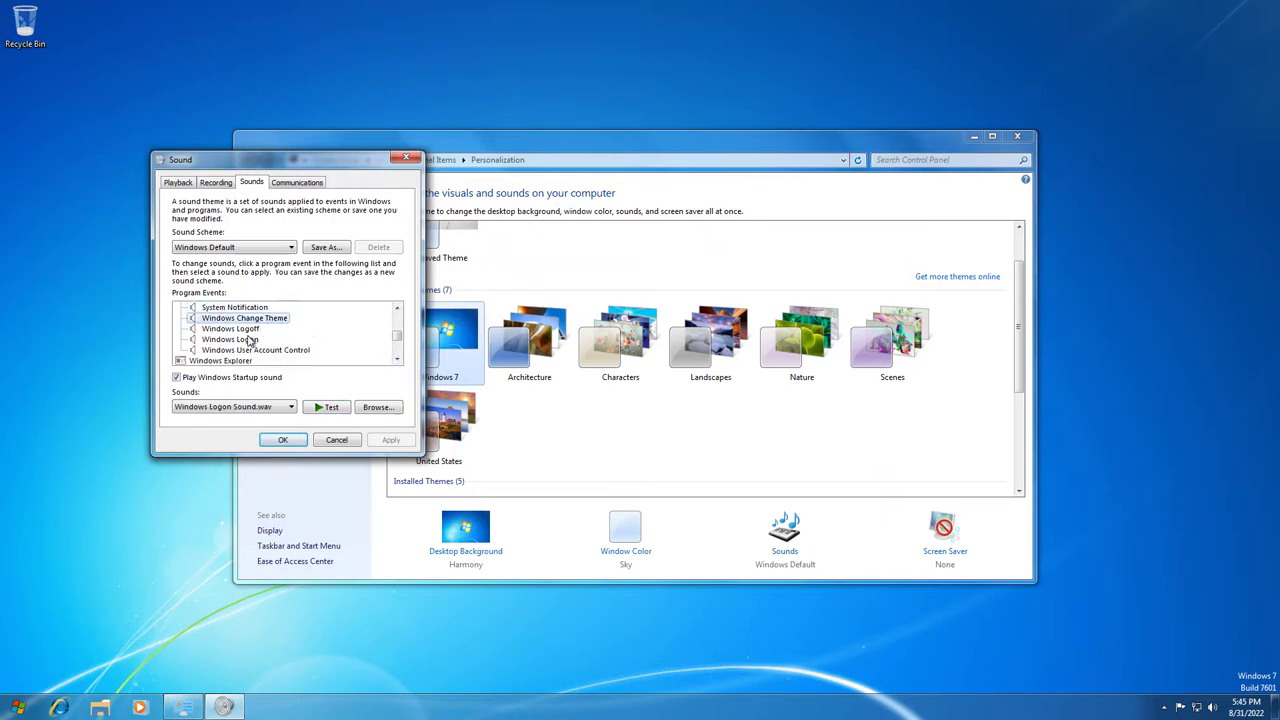
click(236, 329)
click(247, 341)
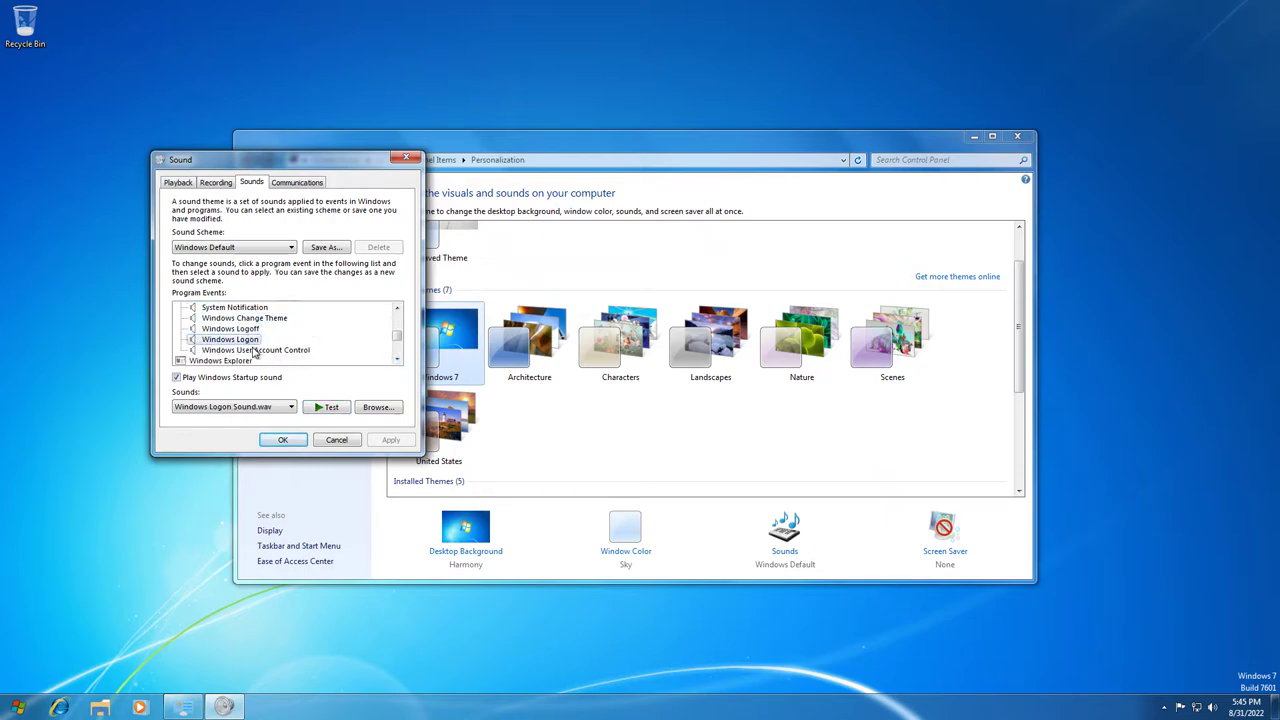
click(256, 351)
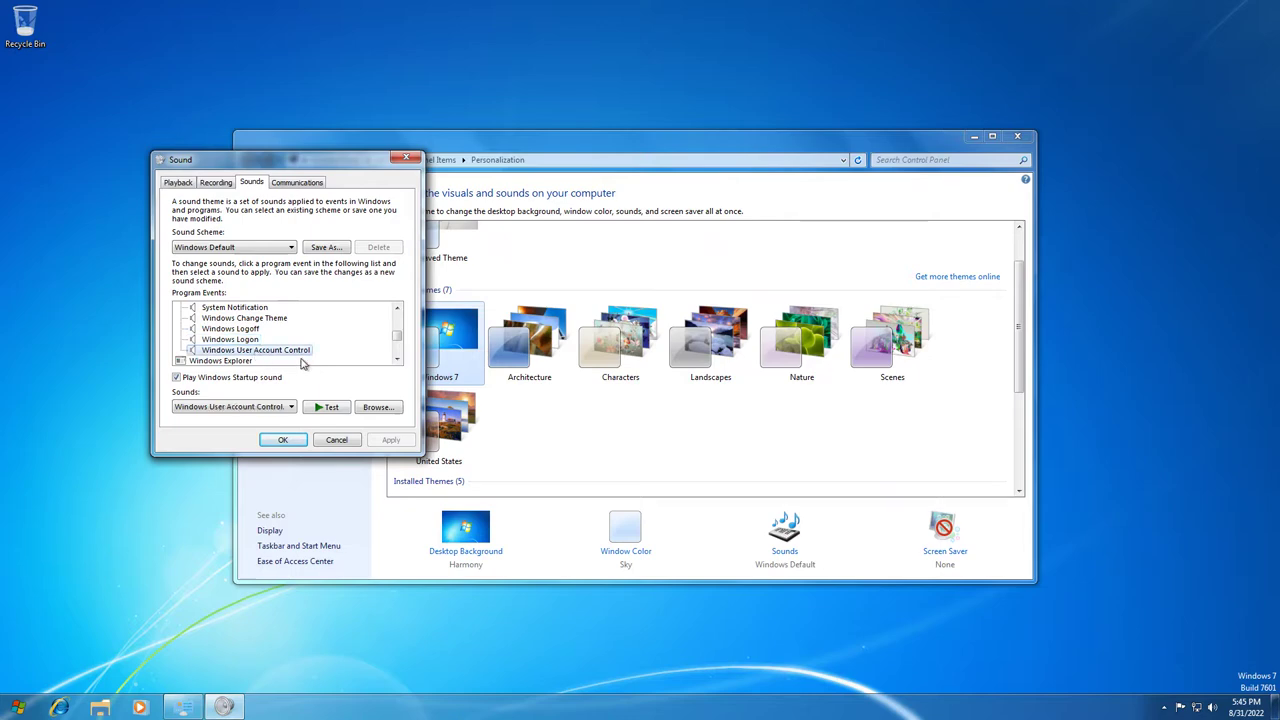
click(330, 407)
Preview the Windows Default scheme's Windows Explorer sounds for Blocked Pop-up Window, Empty Recycle Bin, Fax error, Fax sent and Feed Discovered.
click(396, 361)
click(396, 361)
click(396, 361)
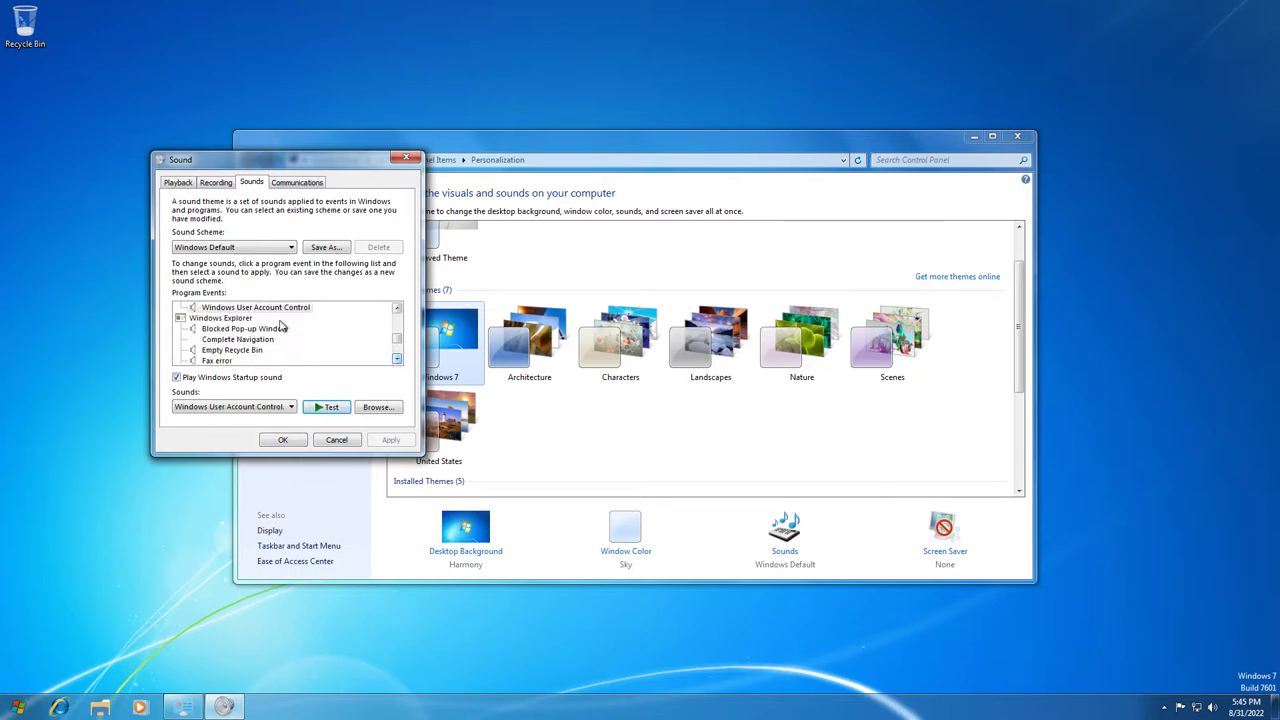
click(278, 330)
click(240, 351)
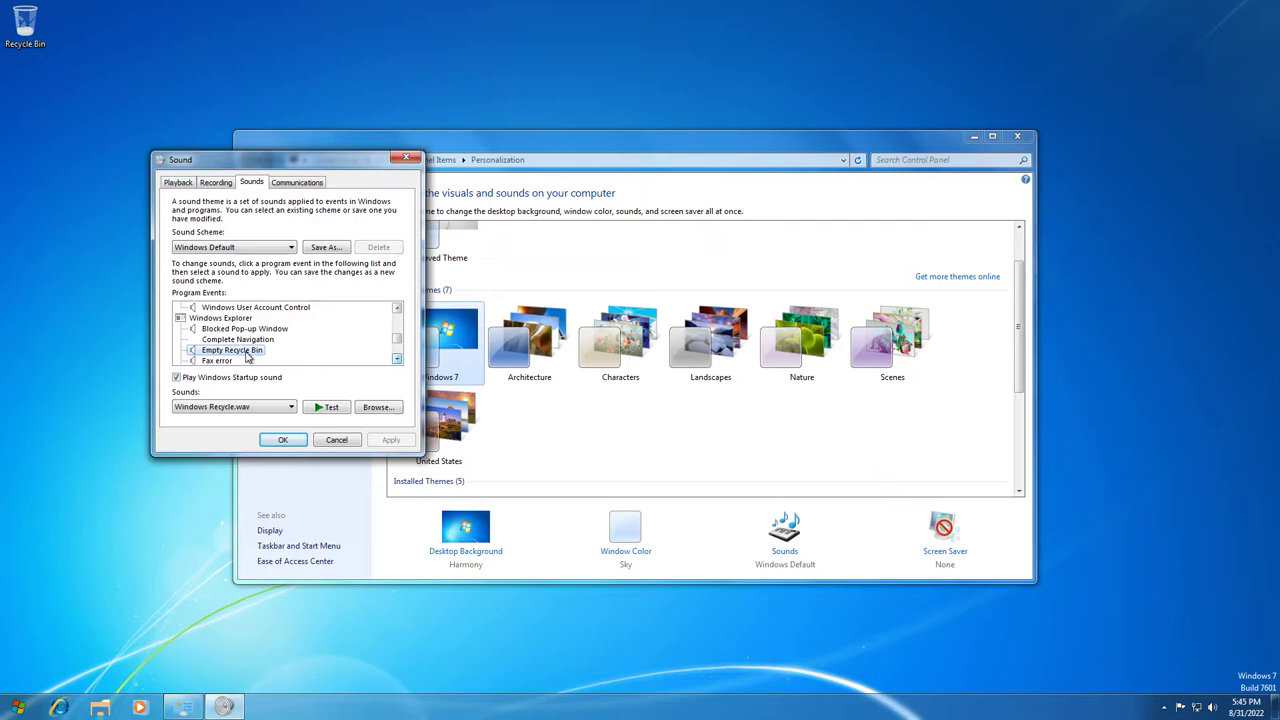
key(Down)
key(Down)
key(Down)
click(326, 410)
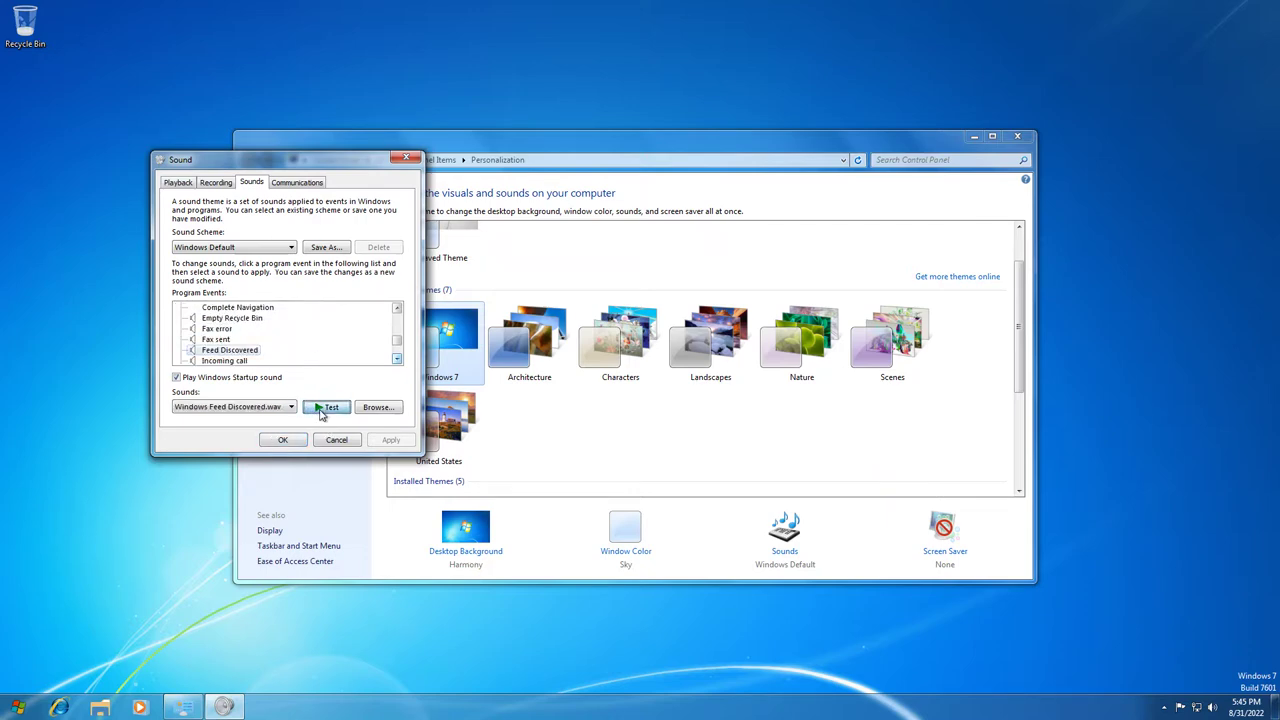
Preview the Windows Default scheme's Incoming call, Information Bar and Start Navigation sounds, and close the sound and personalization windows.
click(250, 350)
key(Down)
key(Down)
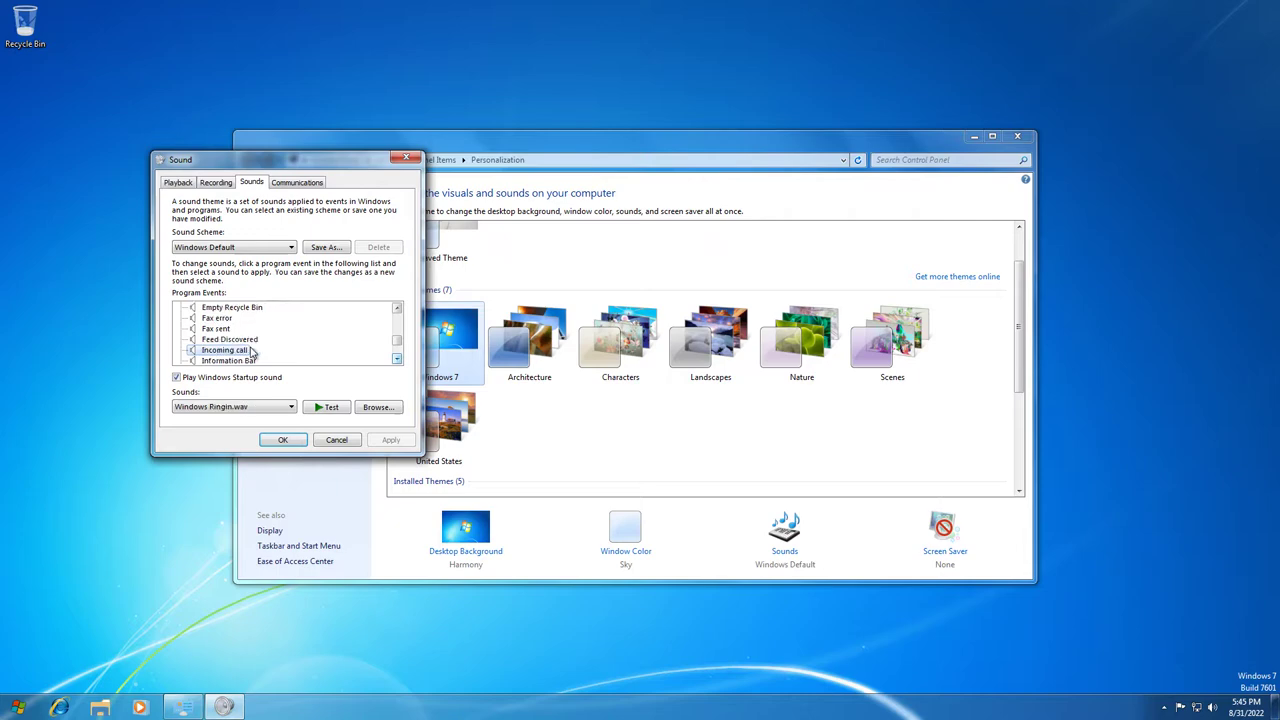
click(317, 410)
click(251, 352)
key(Down)
key(Down)
key(Down)
click(329, 407)
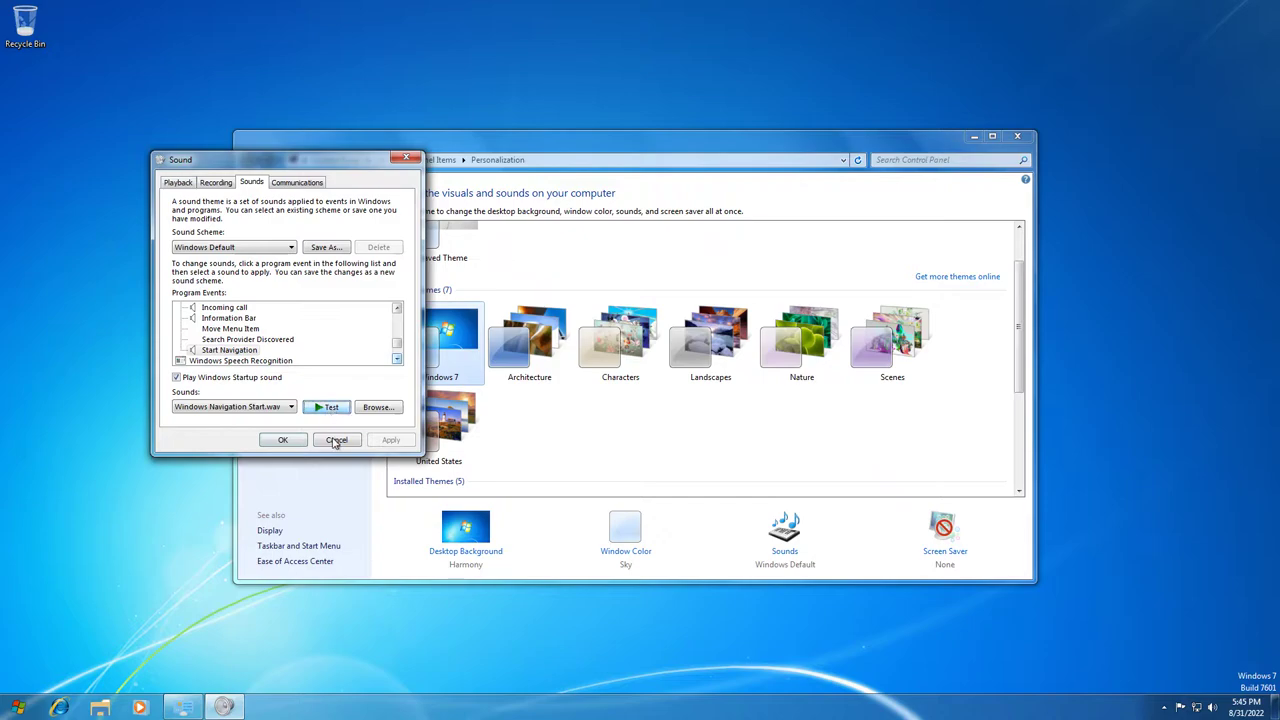
click(336, 441)
click(1017, 137)
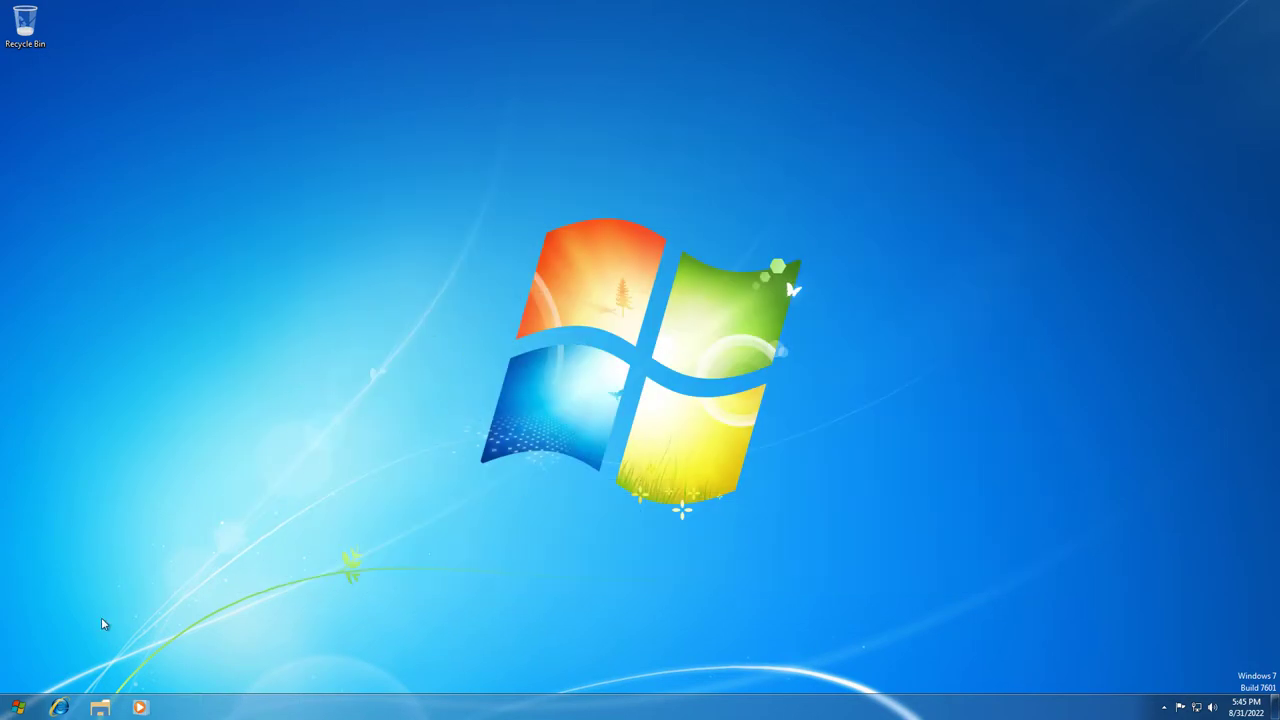
View the list of all installed programs and open the user account settings.
click(18, 706)
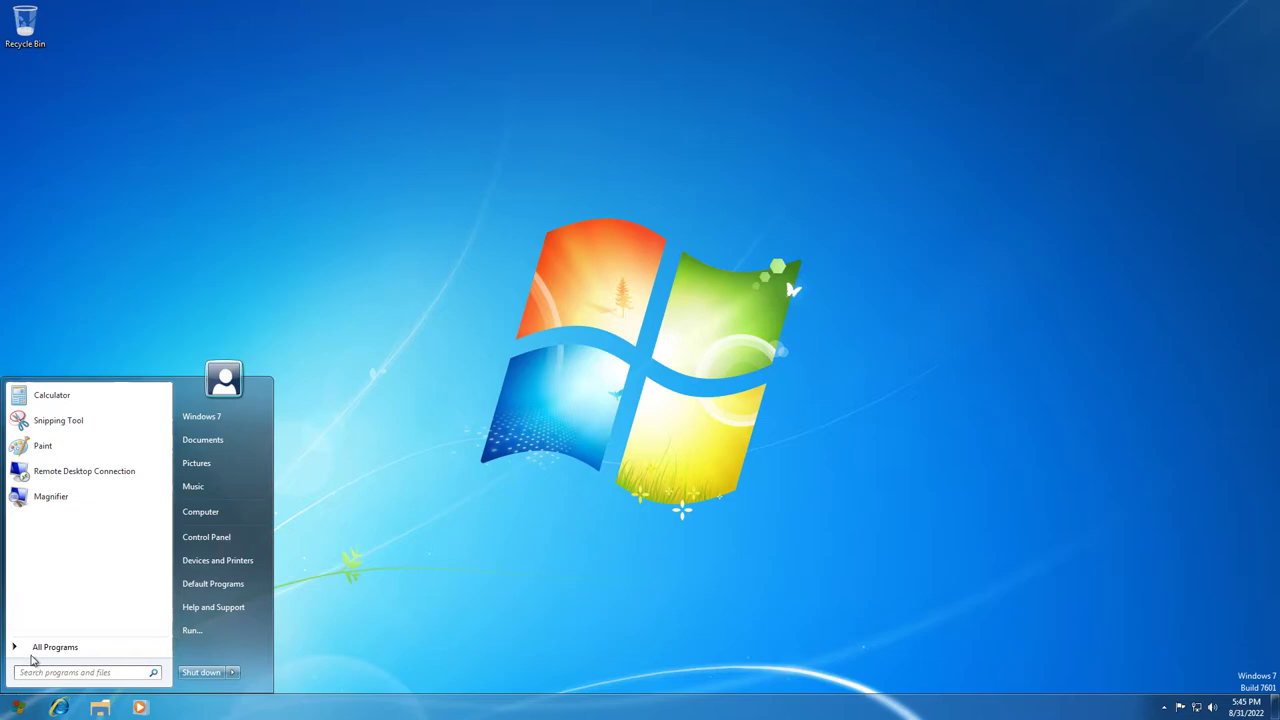
click(34, 651)
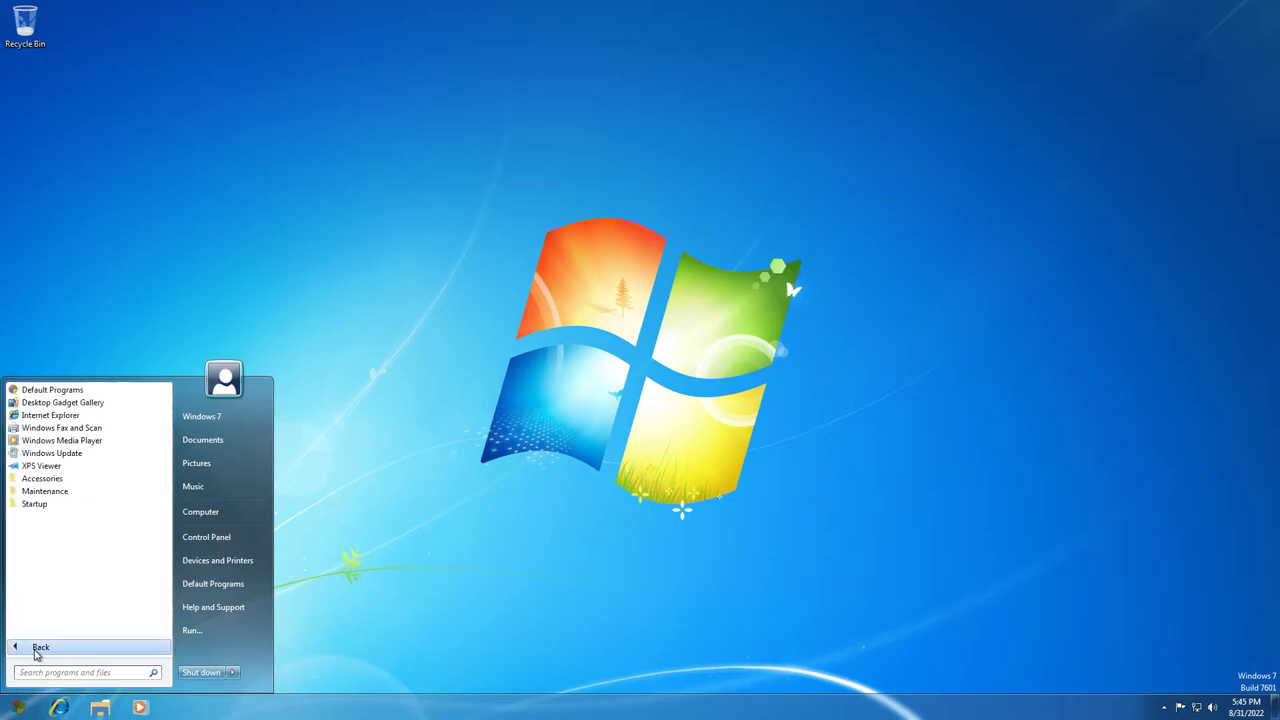
click(226, 392)
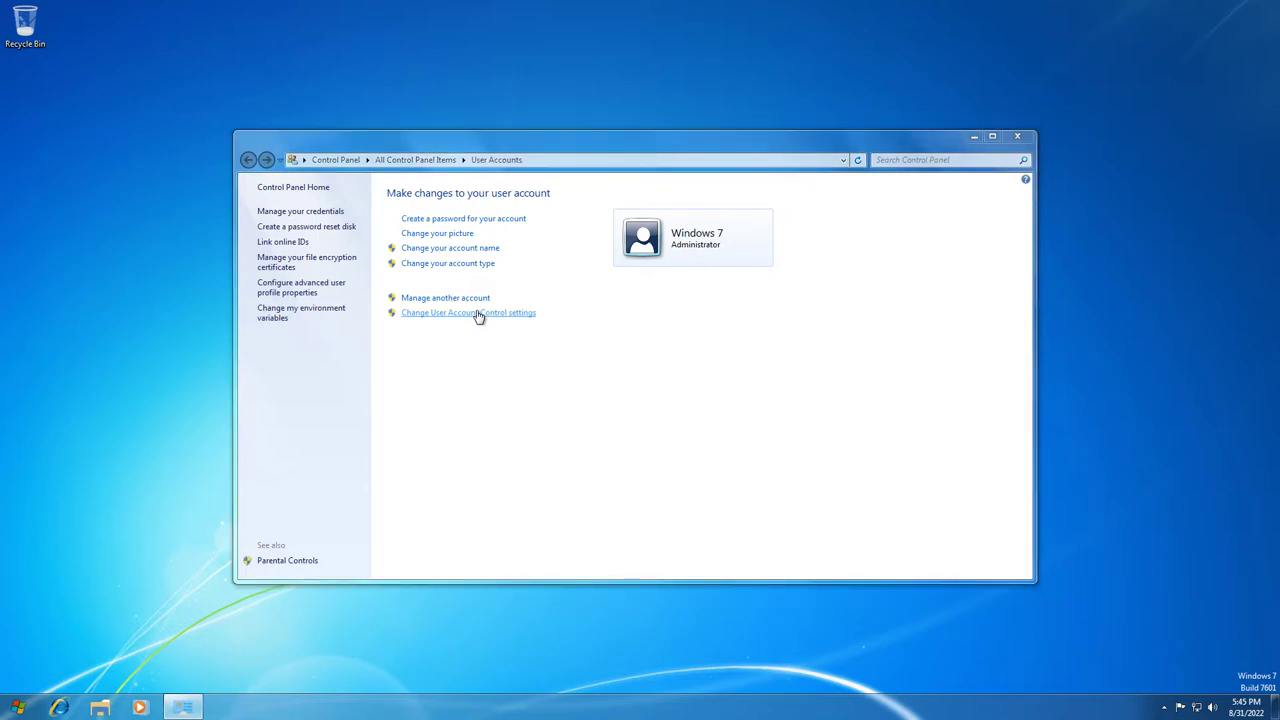
Set the User Account Control notification level to Never notify and confirm the change.
click(478, 316)
drag(486, 318, 486, 404)
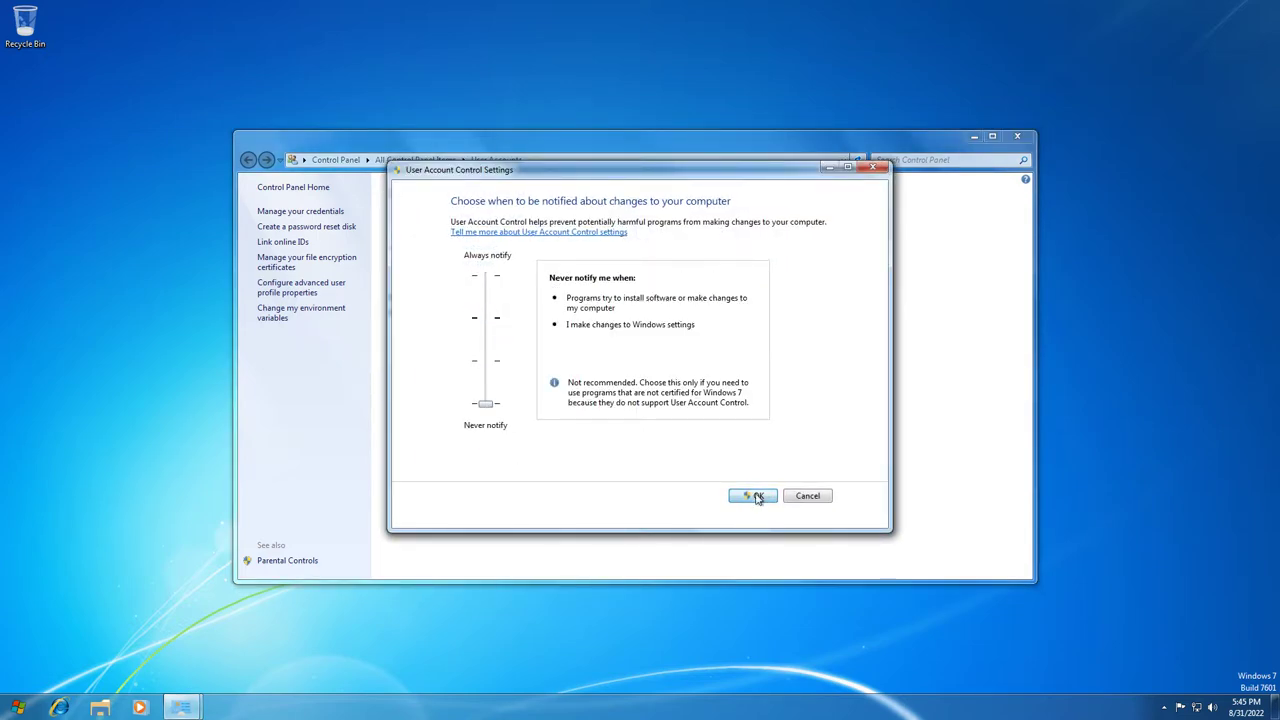
click(757, 497)
click(706, 375)
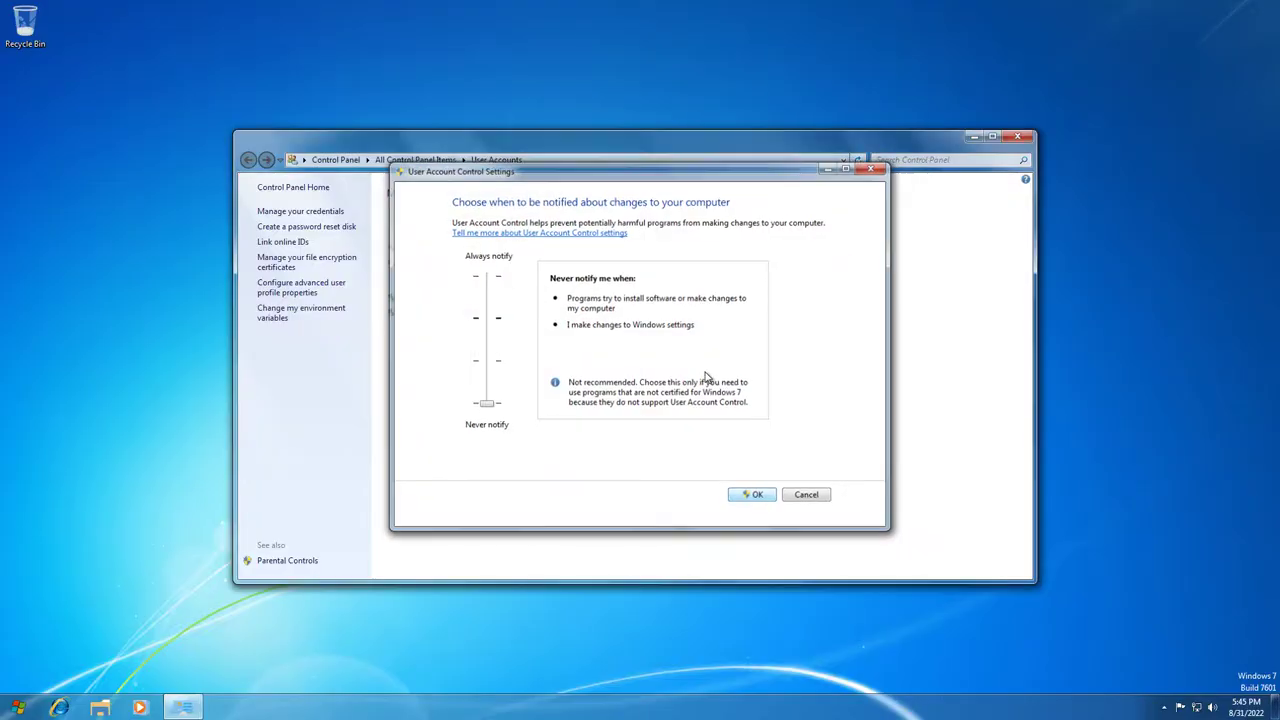
Reopen the User Account Control settings to check the notification level, and close both account windows.
click(485, 318)
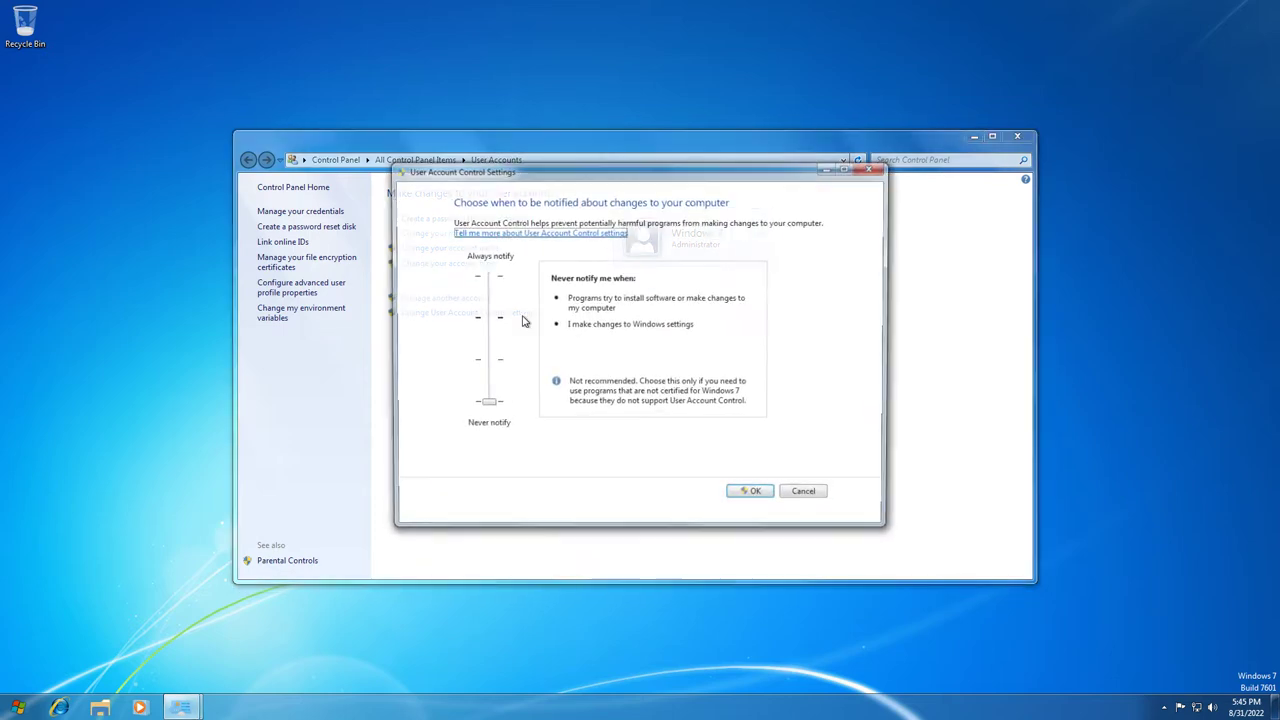
click(848, 168)
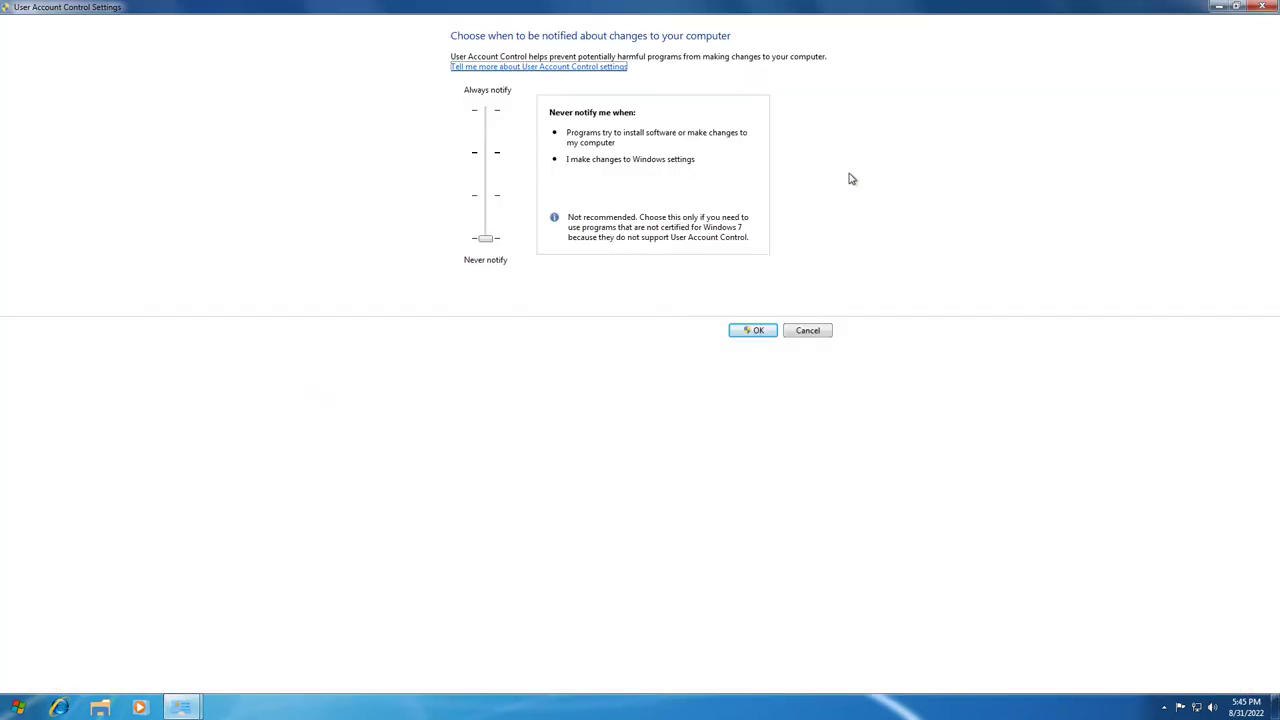
double_click(775, 13)
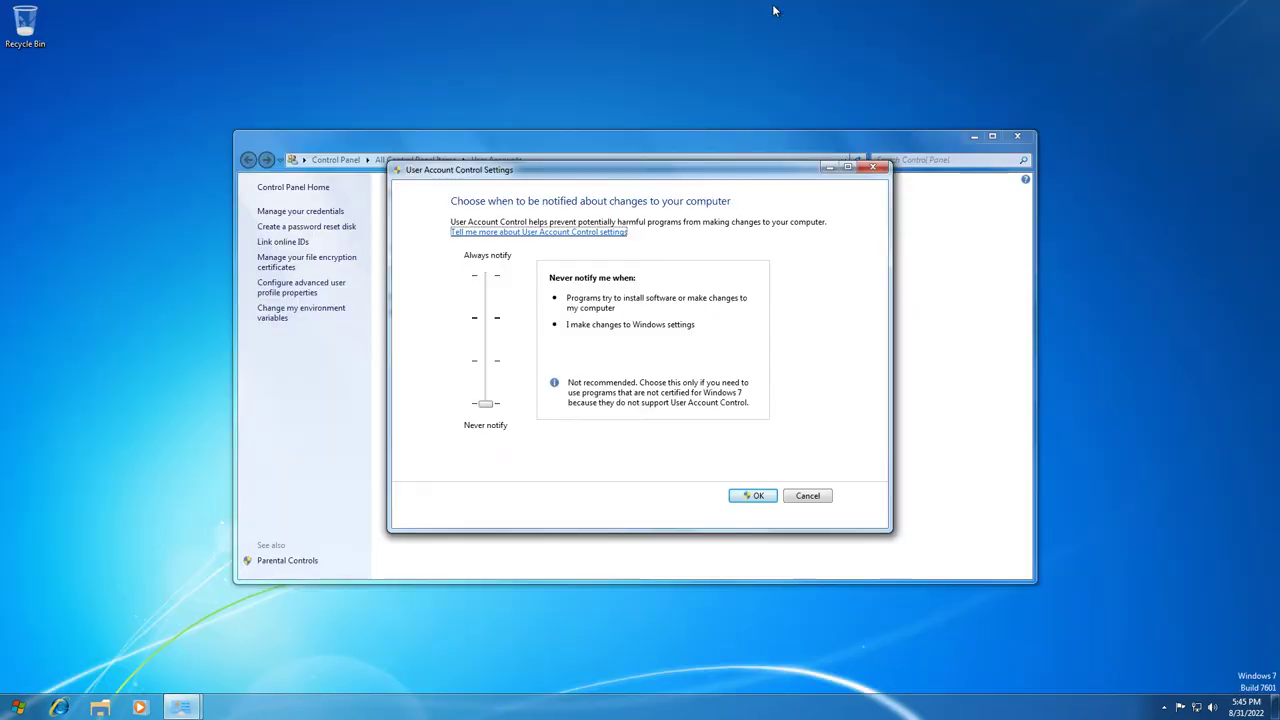
click(868, 177)
click(1018, 136)
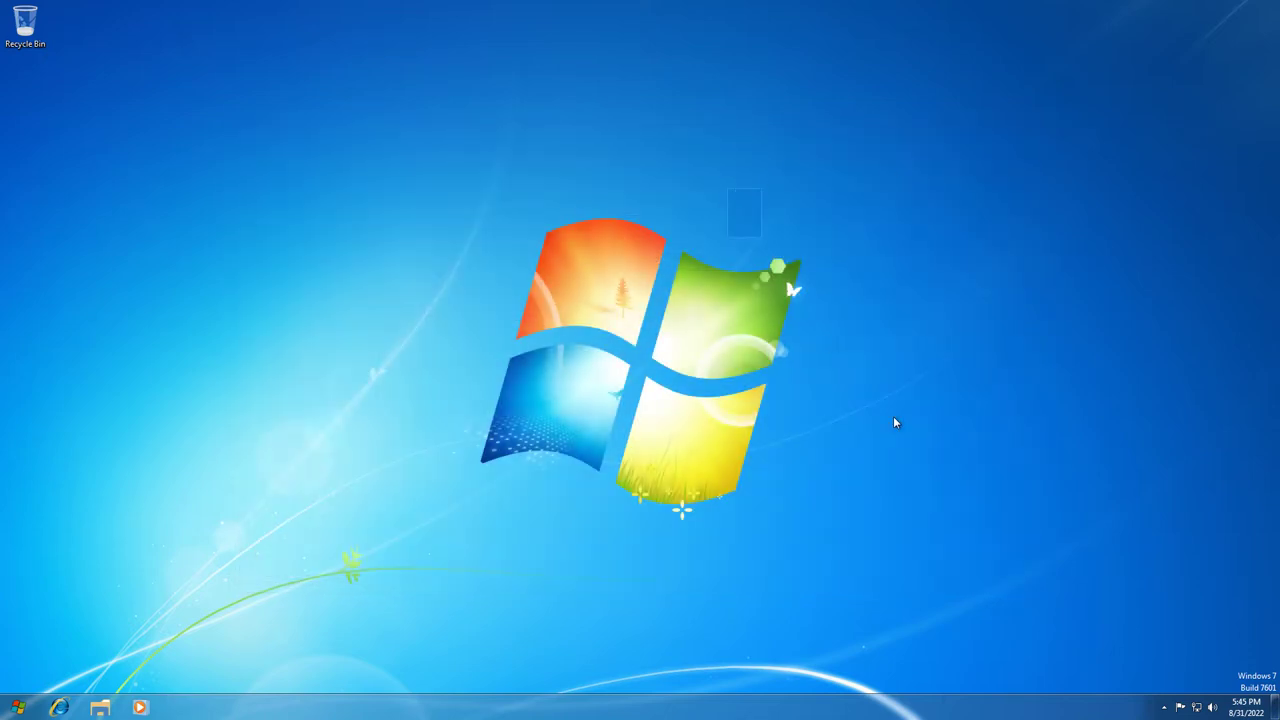
Log off the current Windows session.
key(super)
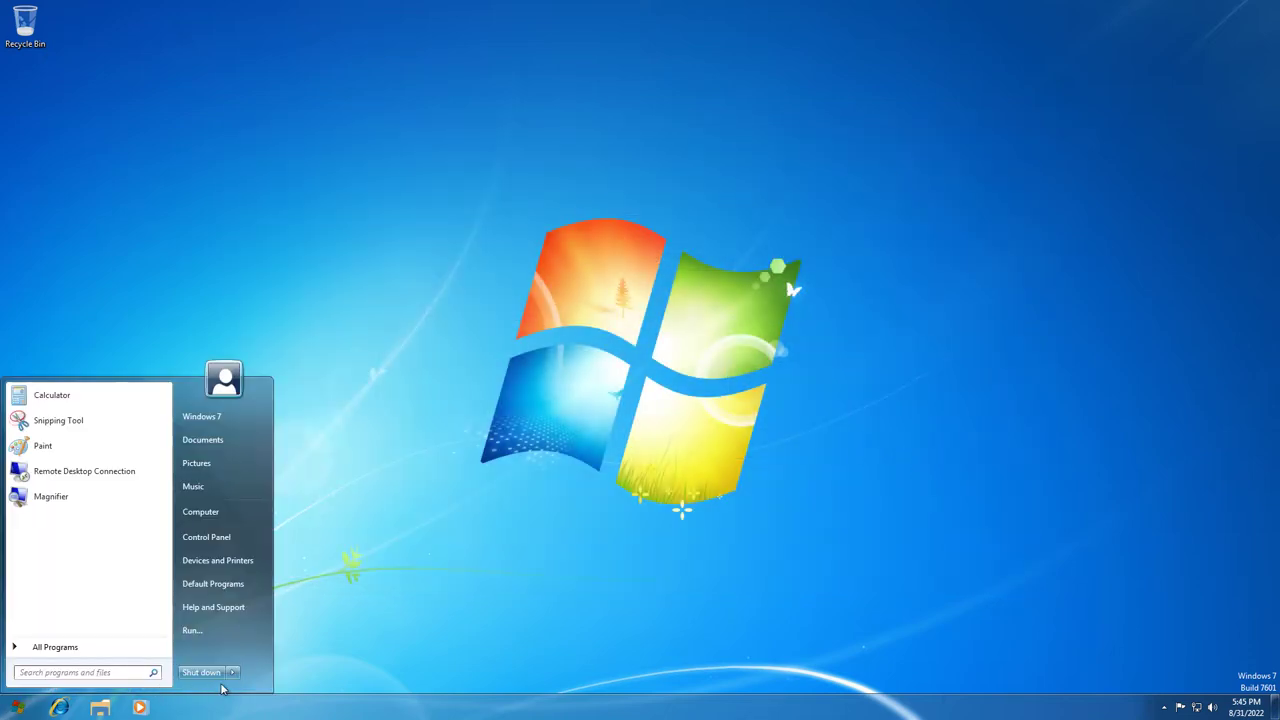
mouse_move(233, 675)
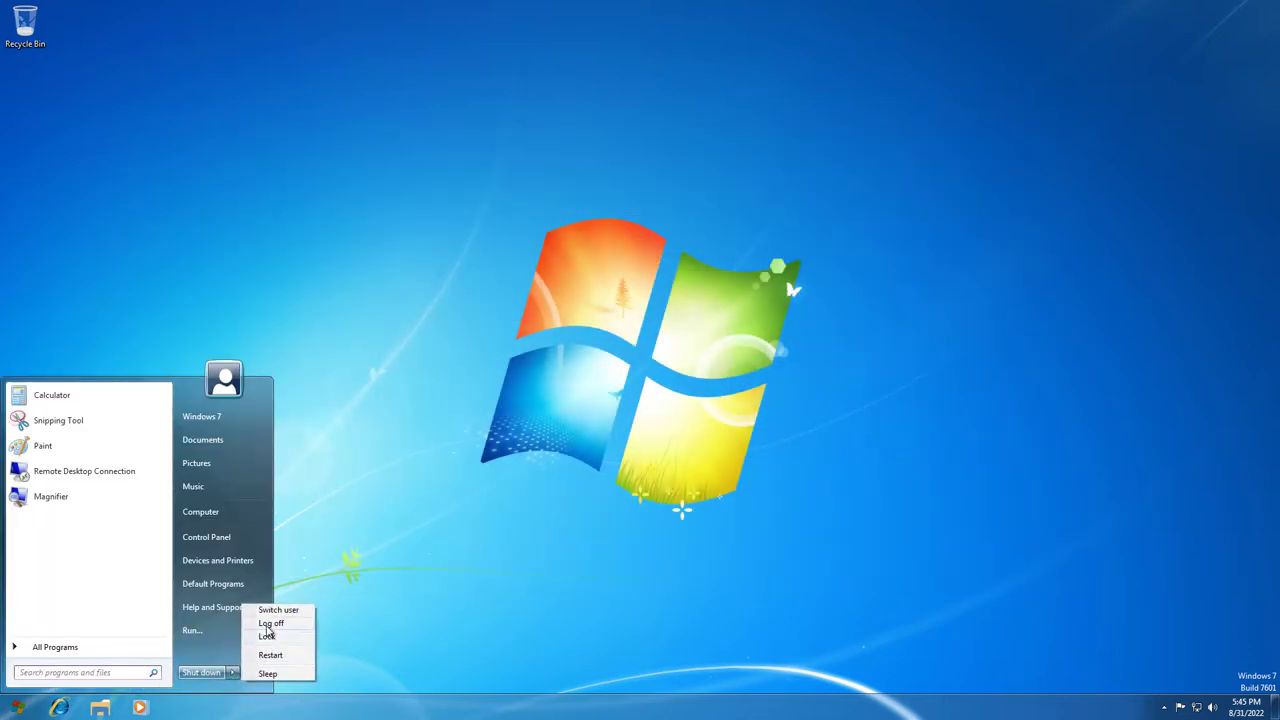
click(268, 624)
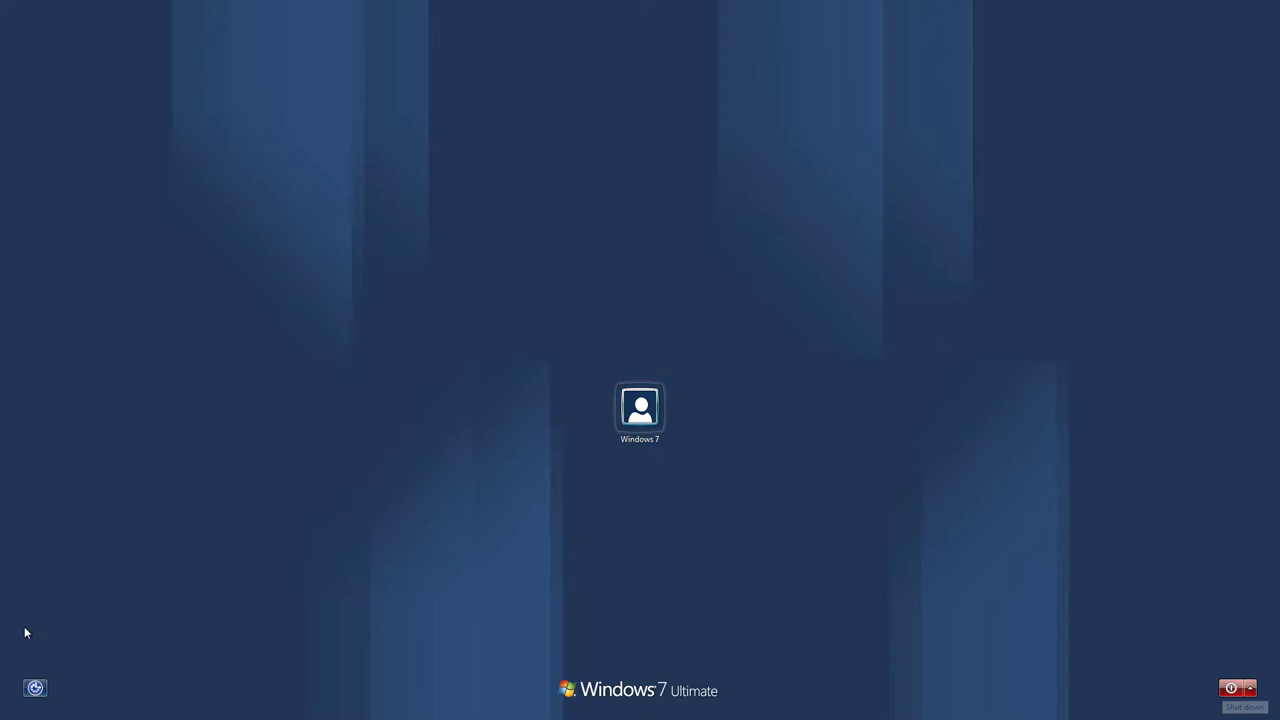
View the Ease of Access options on the logon screen, close them and log back in to the account.
click(35, 687)
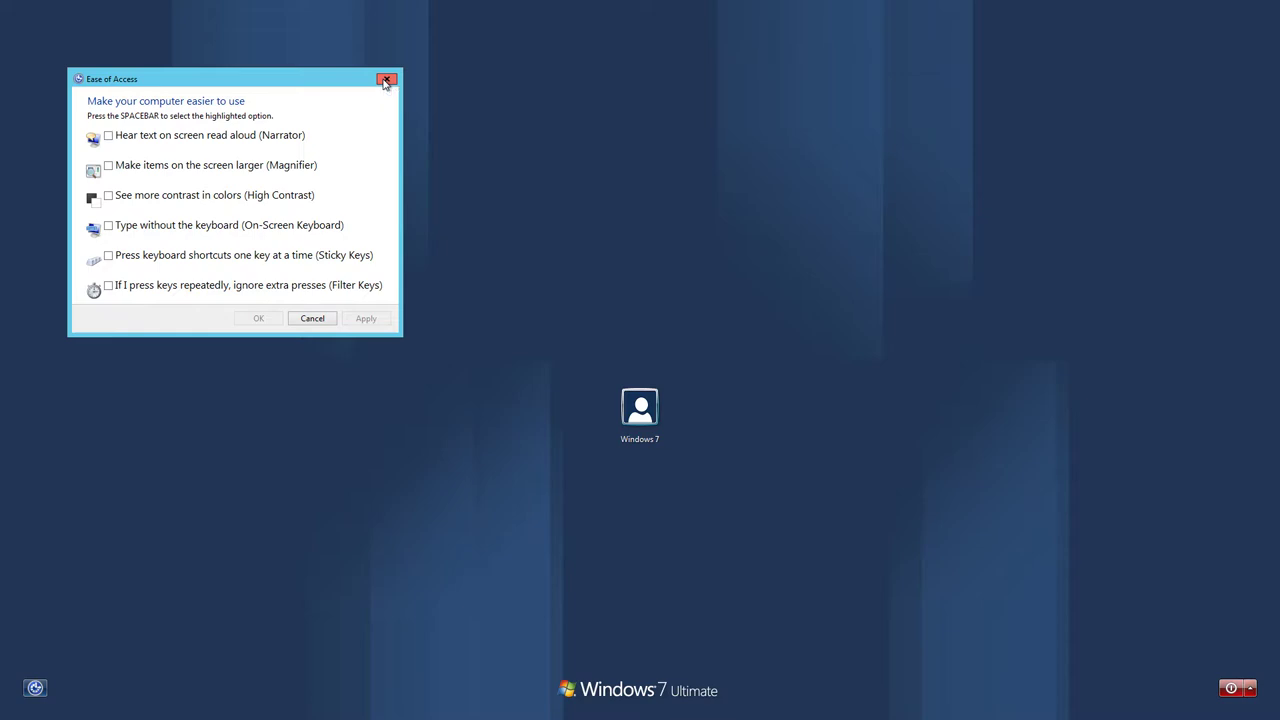
click(386, 82)
click(625, 424)
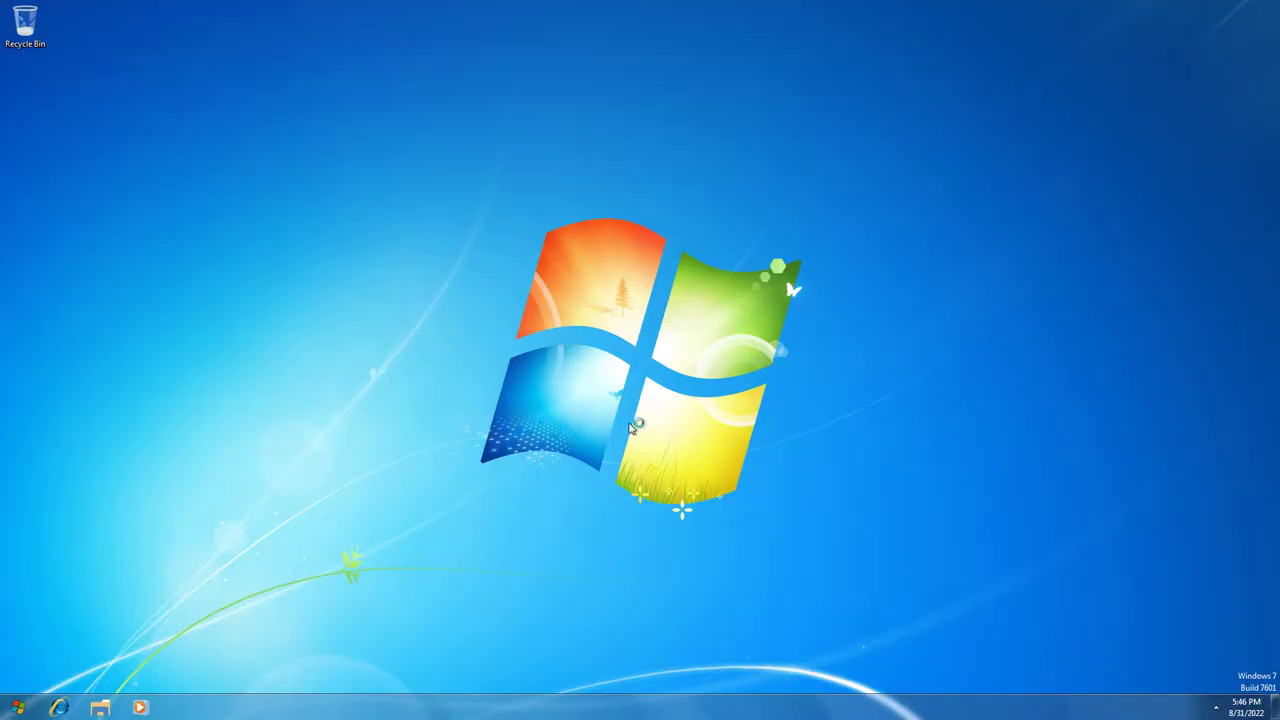
Apply the Metro theme from the installed themes in the Personalization settings and close the window.
right_click(626, 418)
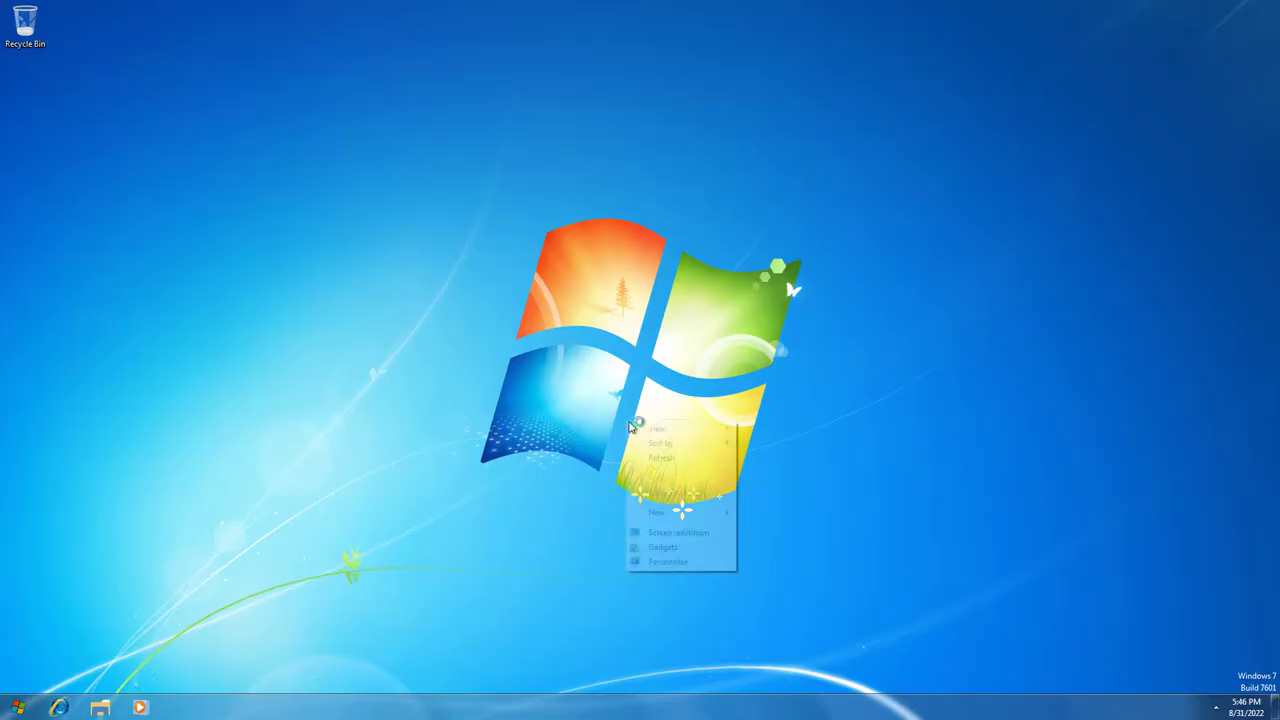
click(660, 565)
scroll(543, 403, down, 2)
click(710, 403)
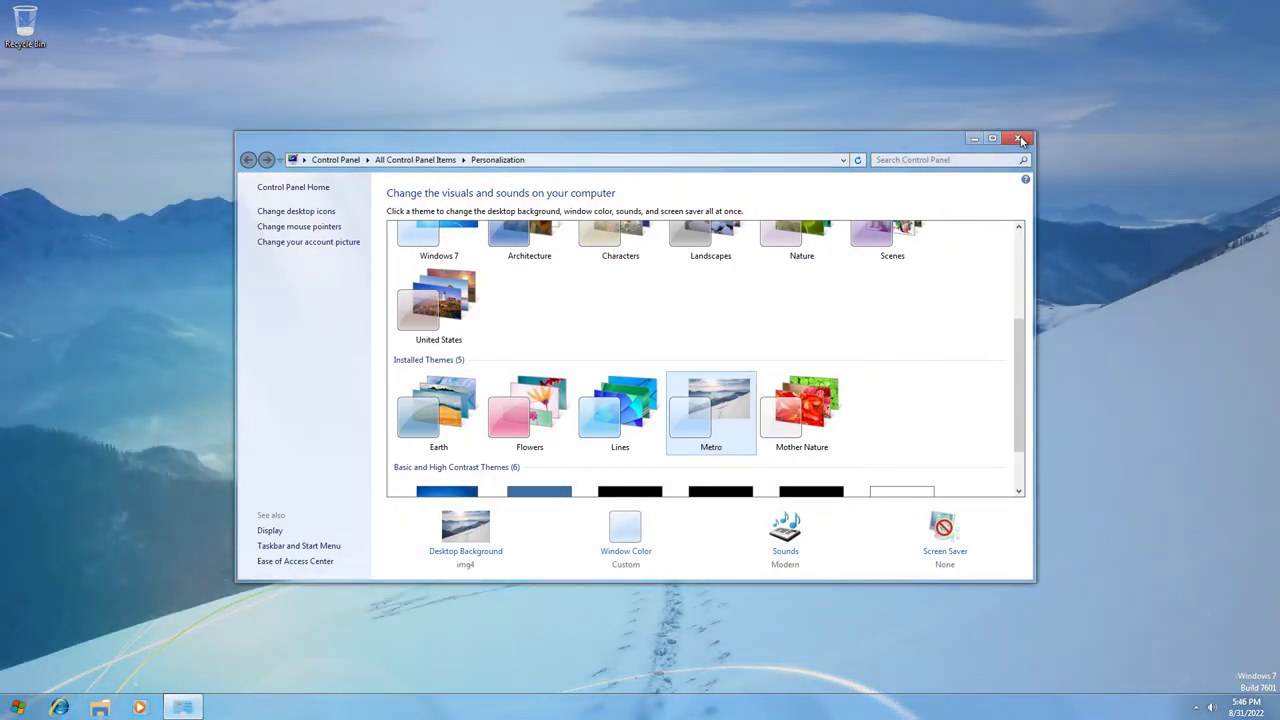
click(1019, 137)
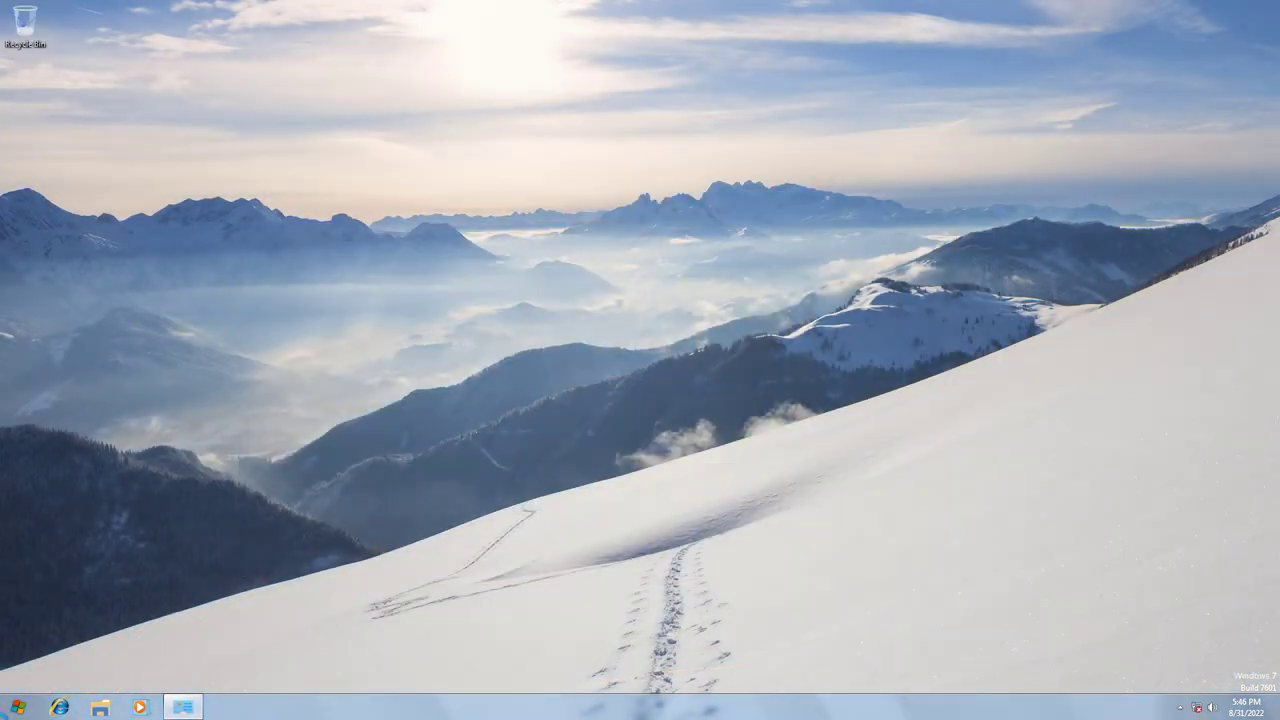
Open Control Panel and change its view to Category.
click(3, 715)
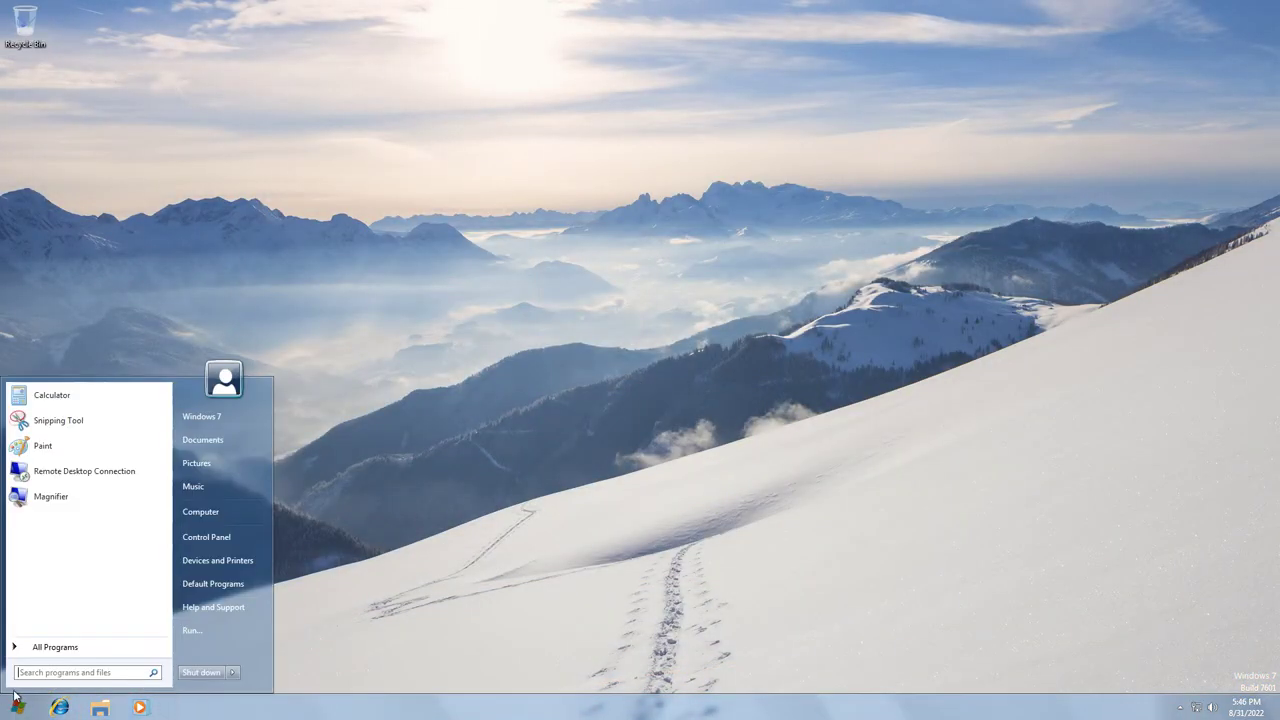
click(198, 540)
click(946, 193)
click(958, 210)
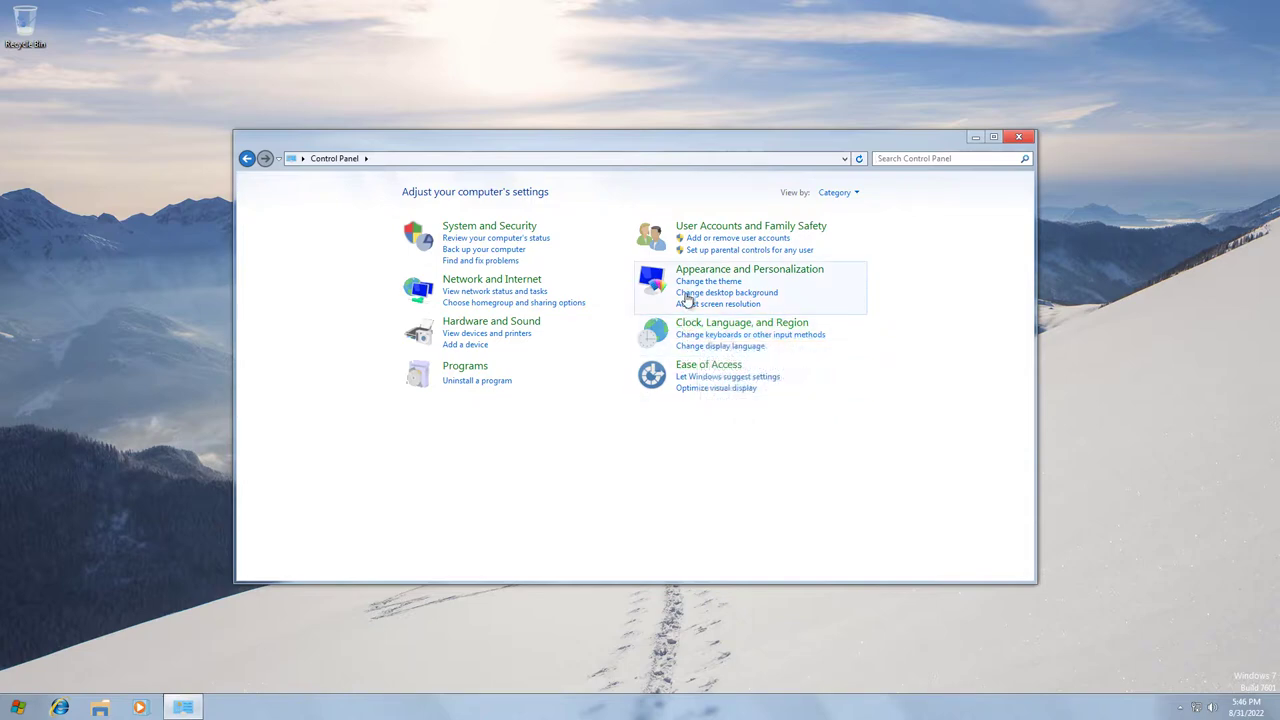
Open the Ease of Access Center and review the settings for using the computer without a display, cancelling without changes.
click(700, 365)
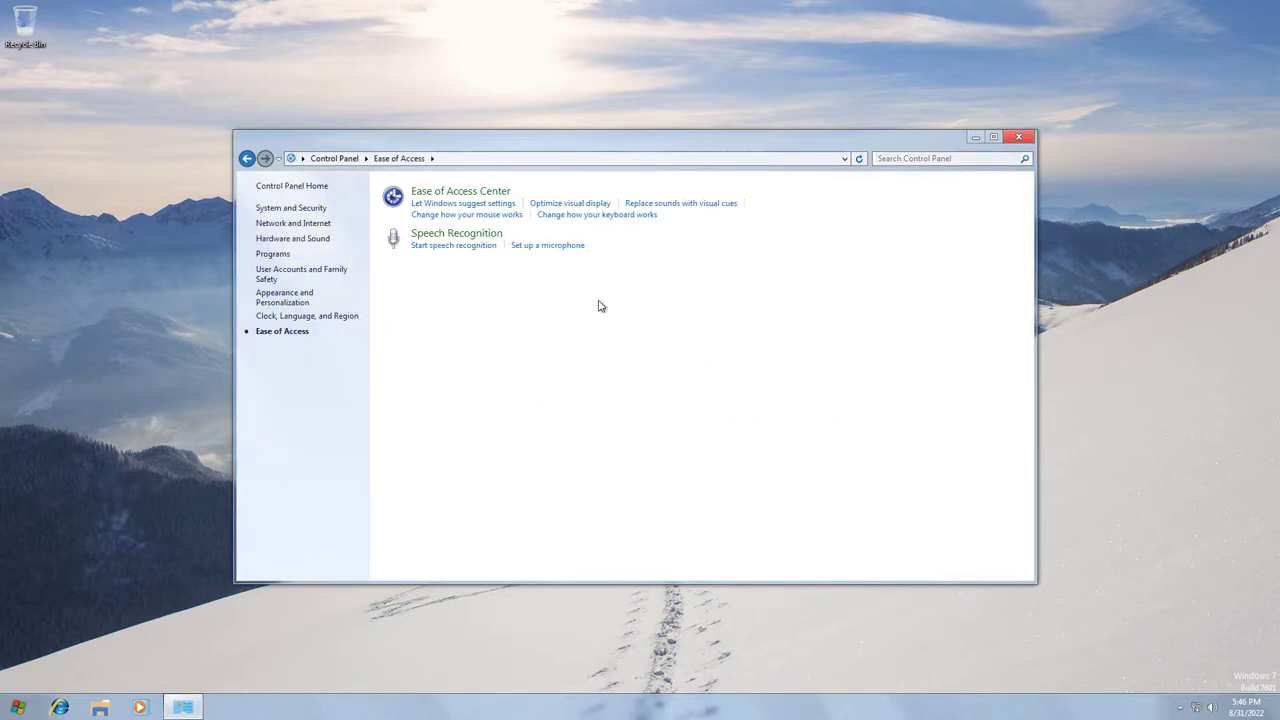
click(475, 195)
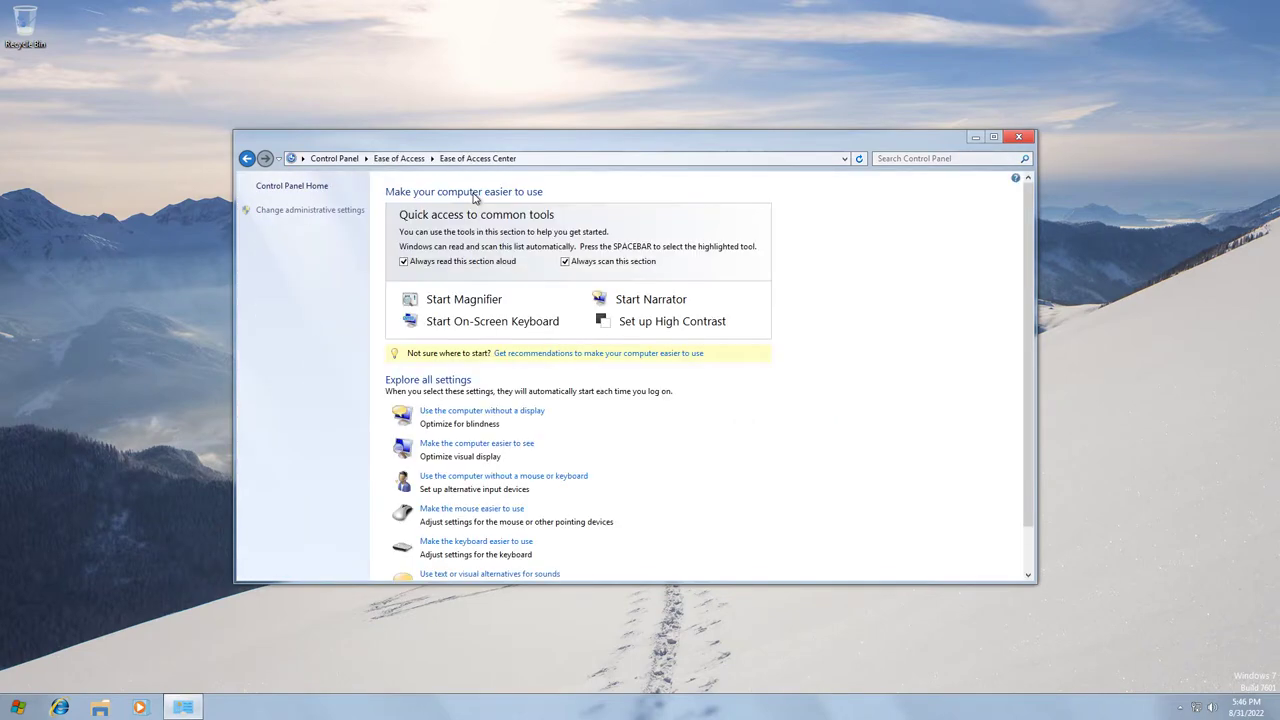
click(453, 412)
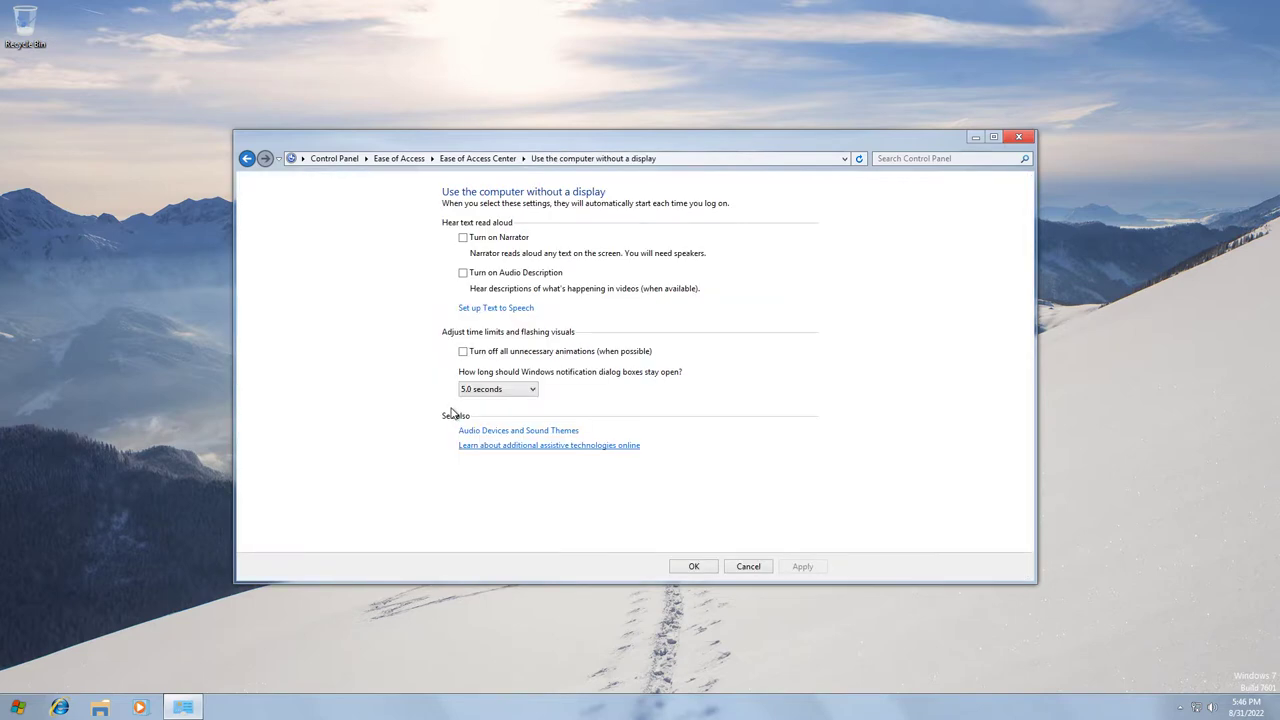
click(748, 566)
Review the settings for making the computer easier to see and using it without a mouse or keyboard, cancelling each.
scroll(523, 443, down, 1)
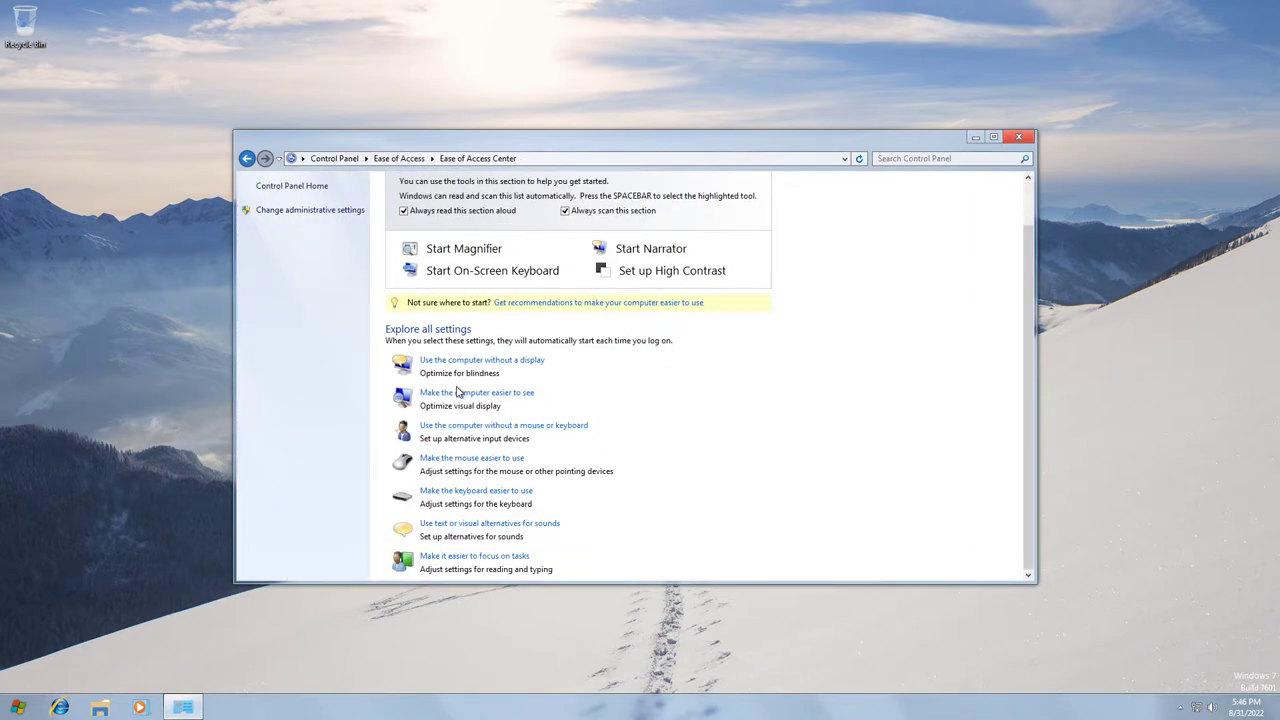
click(460, 393)
scroll(697, 527, down, 3)
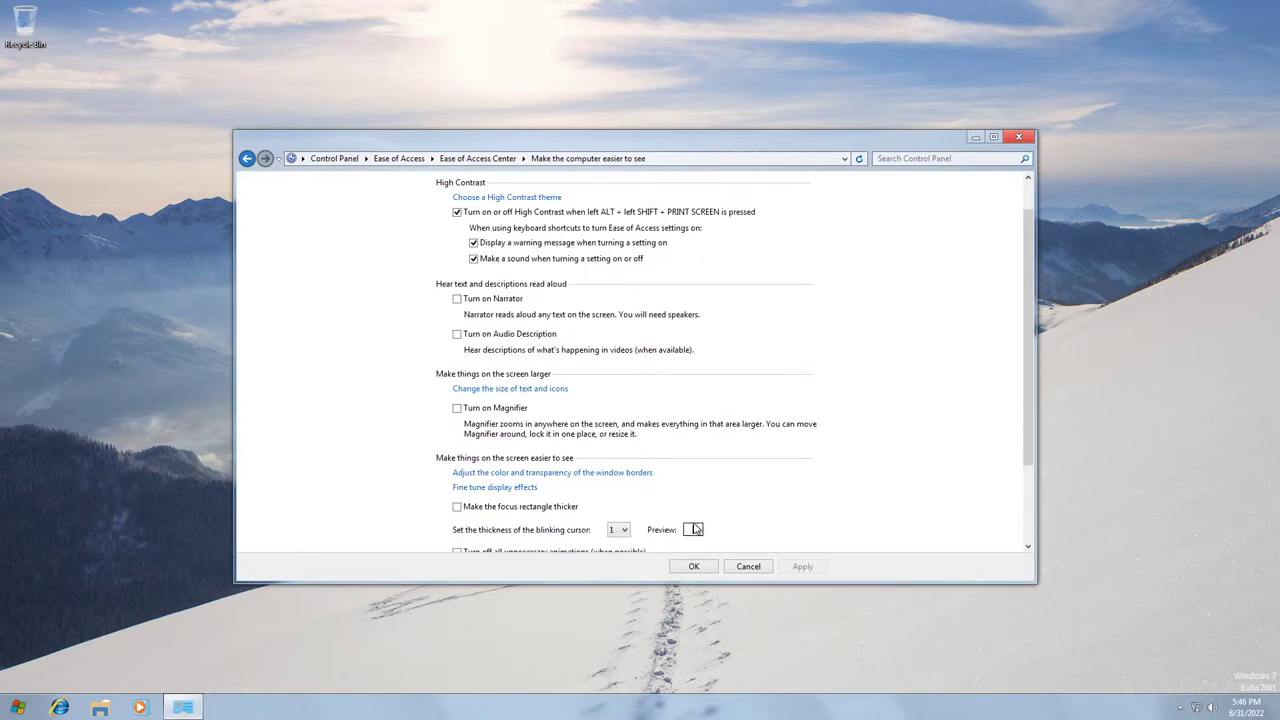
click(759, 567)
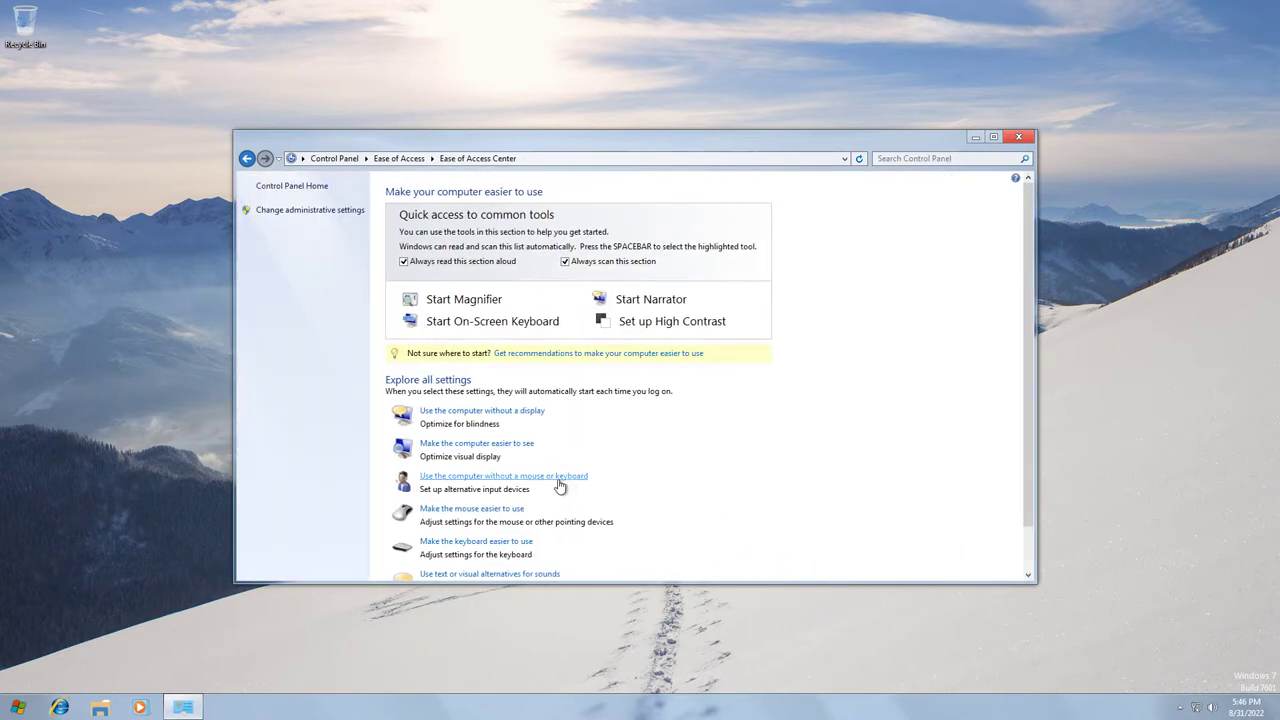
click(560, 478)
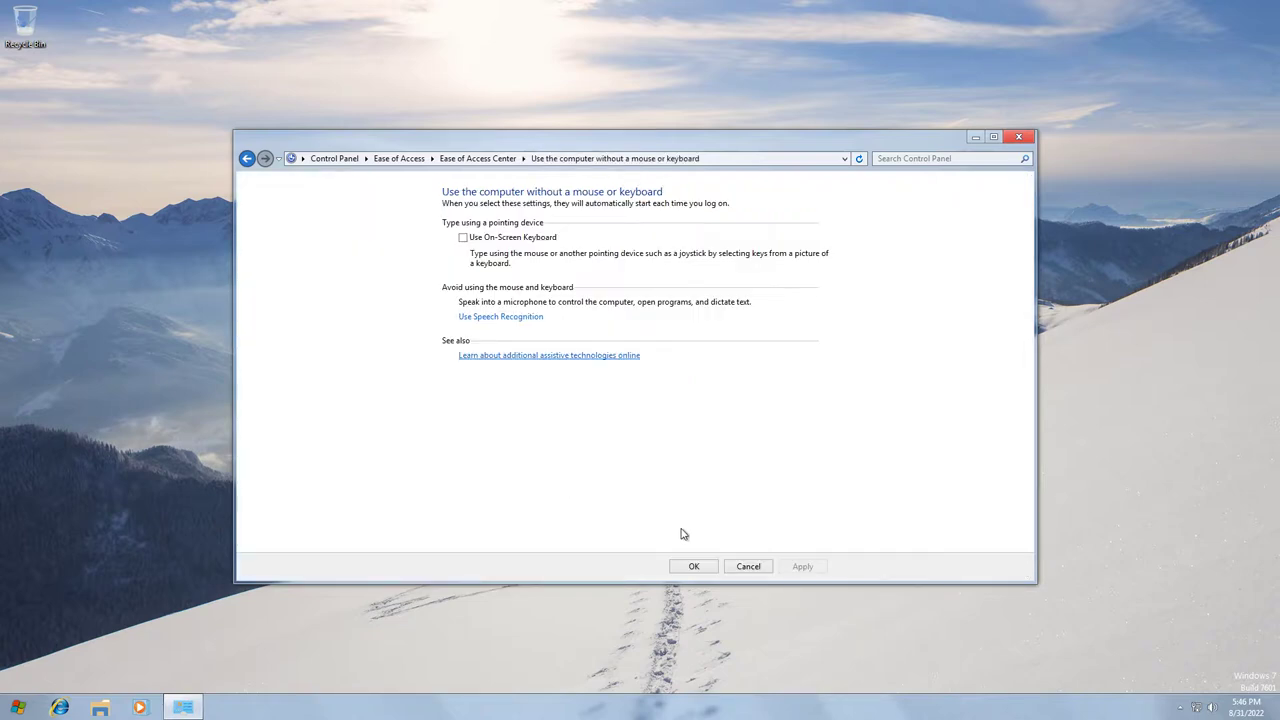
click(742, 566)
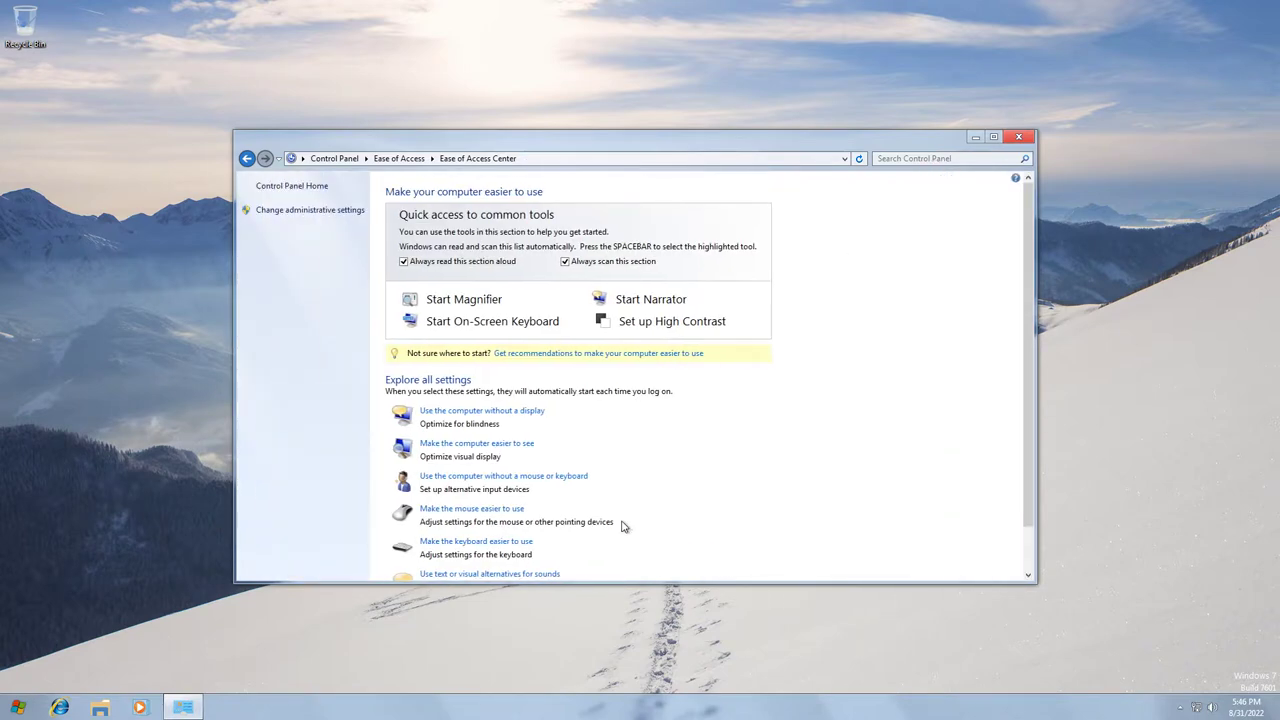
Review the settings for making the mouse and the keyboard easier to use, cancelling each page.
click(517, 512)
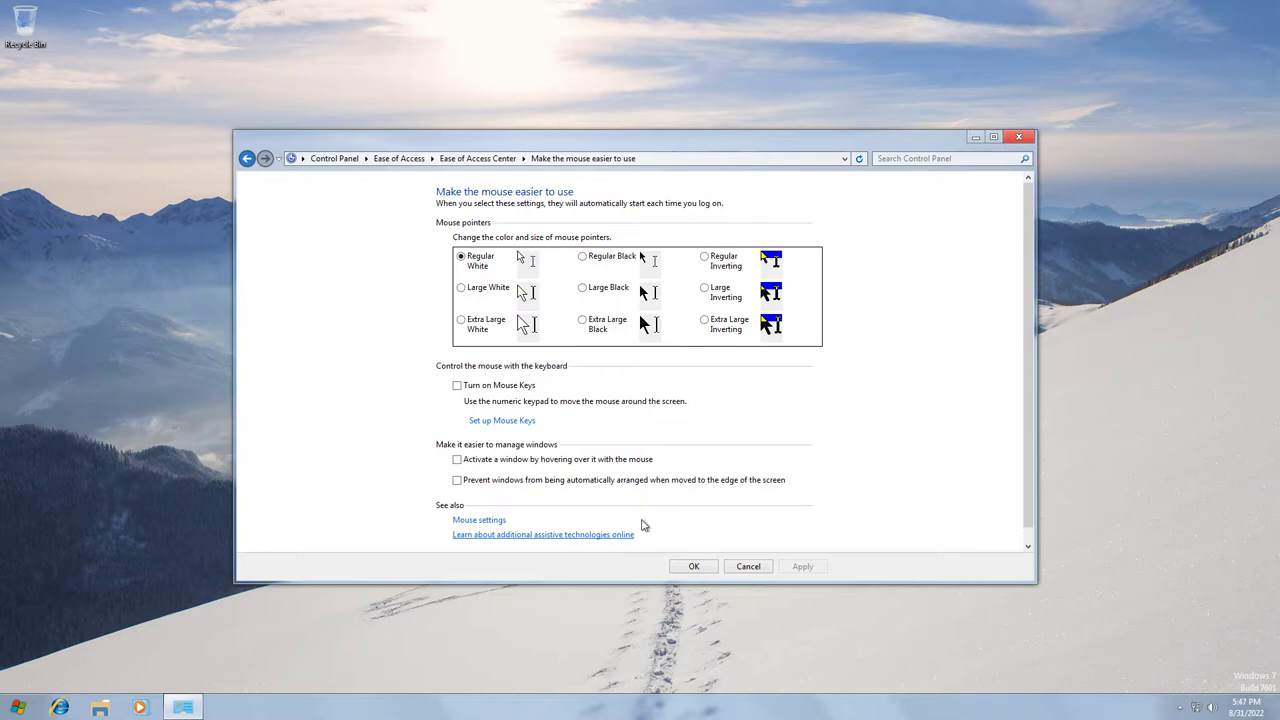
scroll(650, 528, down, 1)
click(742, 567)
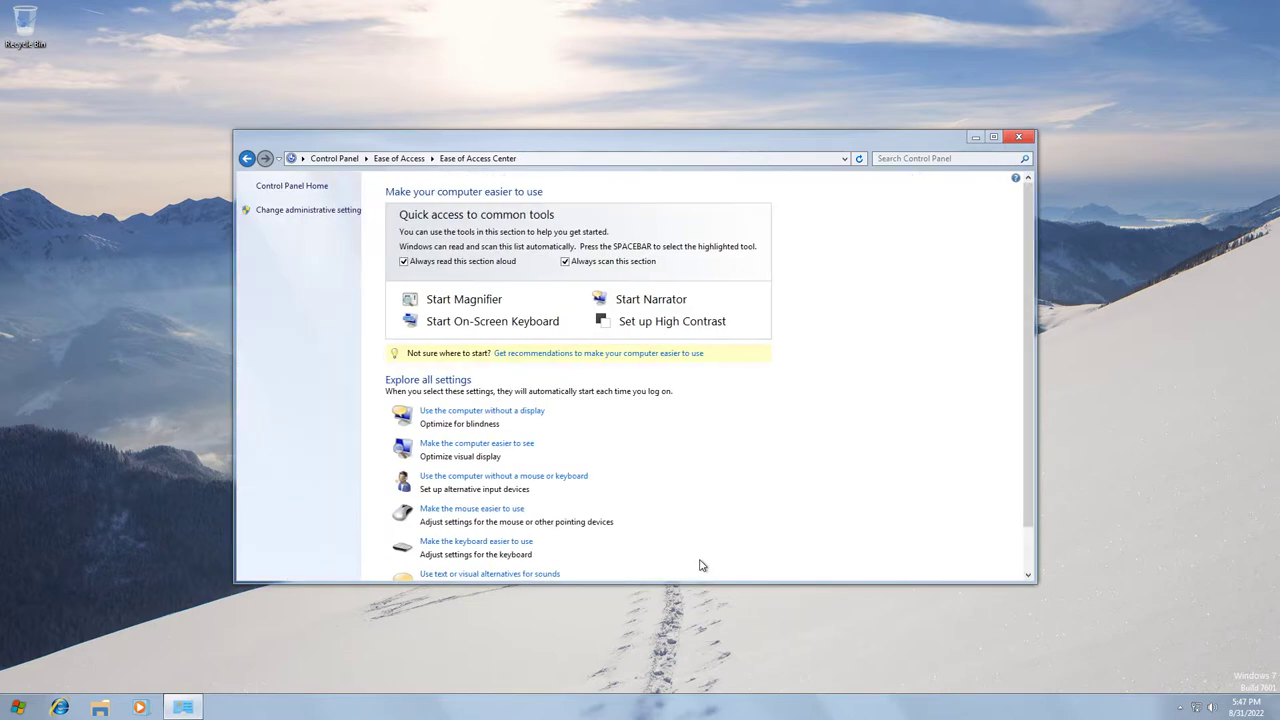
scroll(490, 537, down, 1)
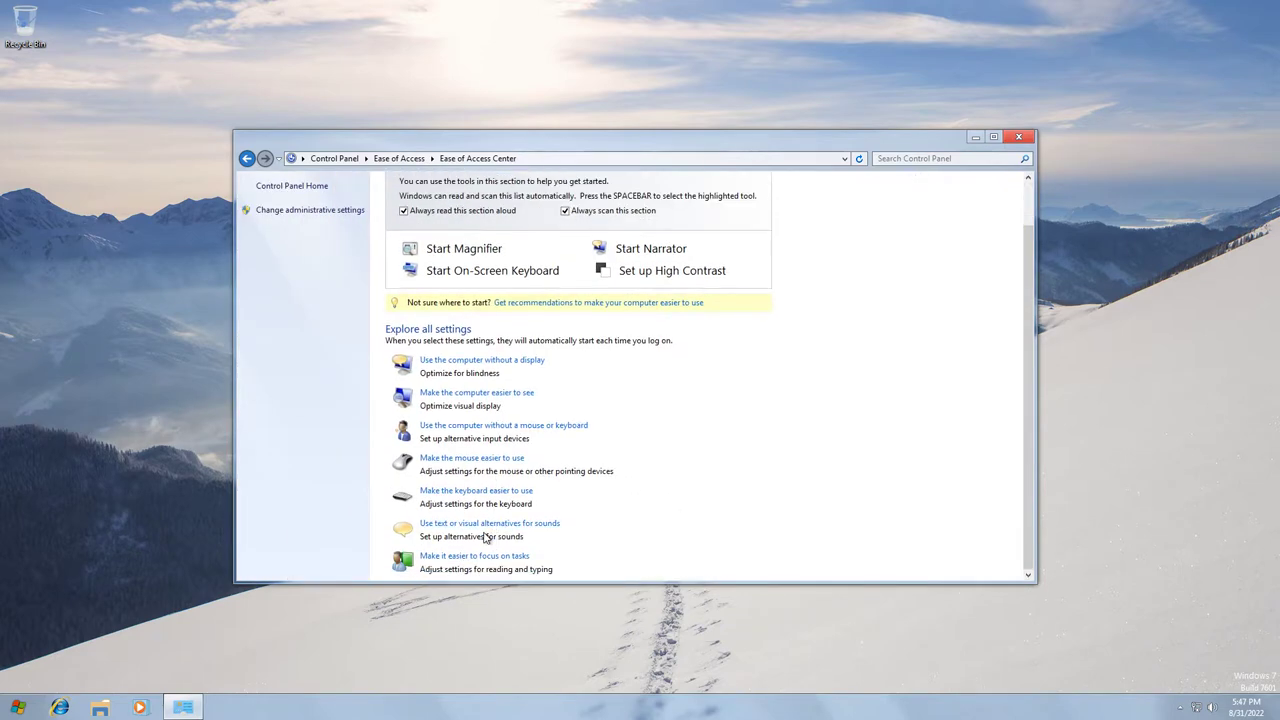
click(442, 493)
click(748, 567)
Review the settings for text or visual alternatives for sounds and for making it easier to focus on tasks.
scroll(580, 502, down, 1)
click(520, 524)
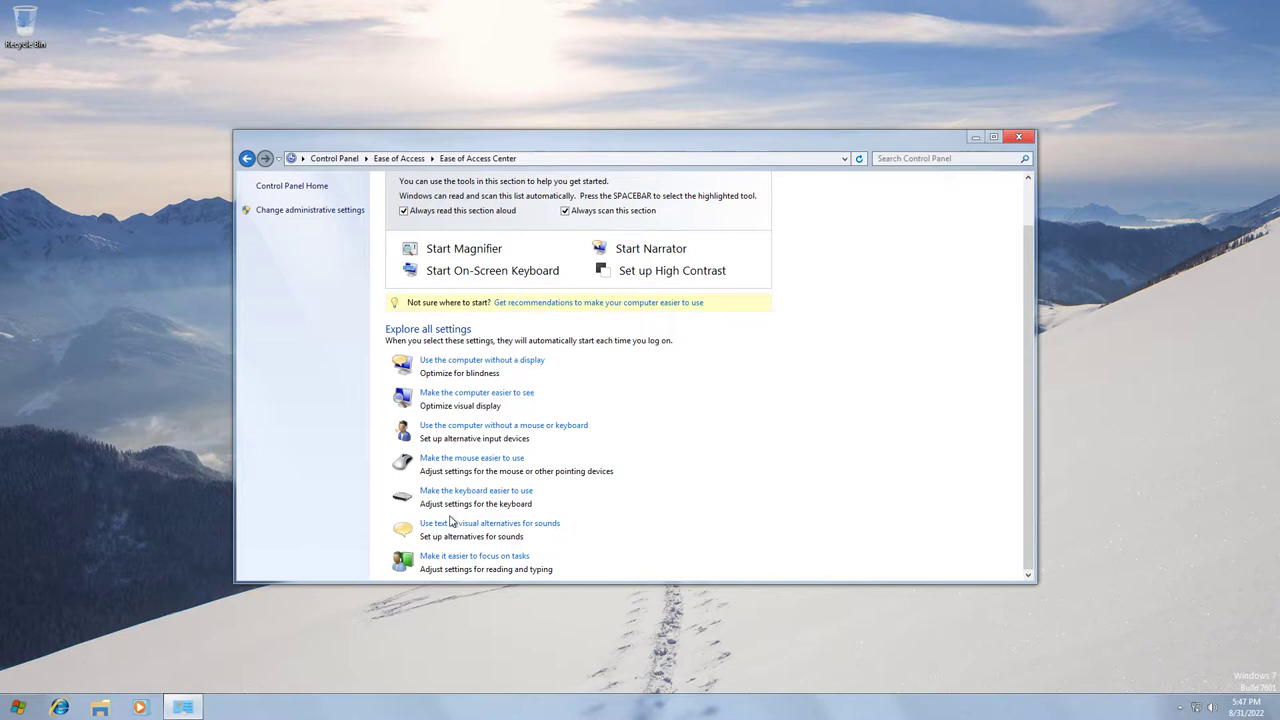
click(466, 557)
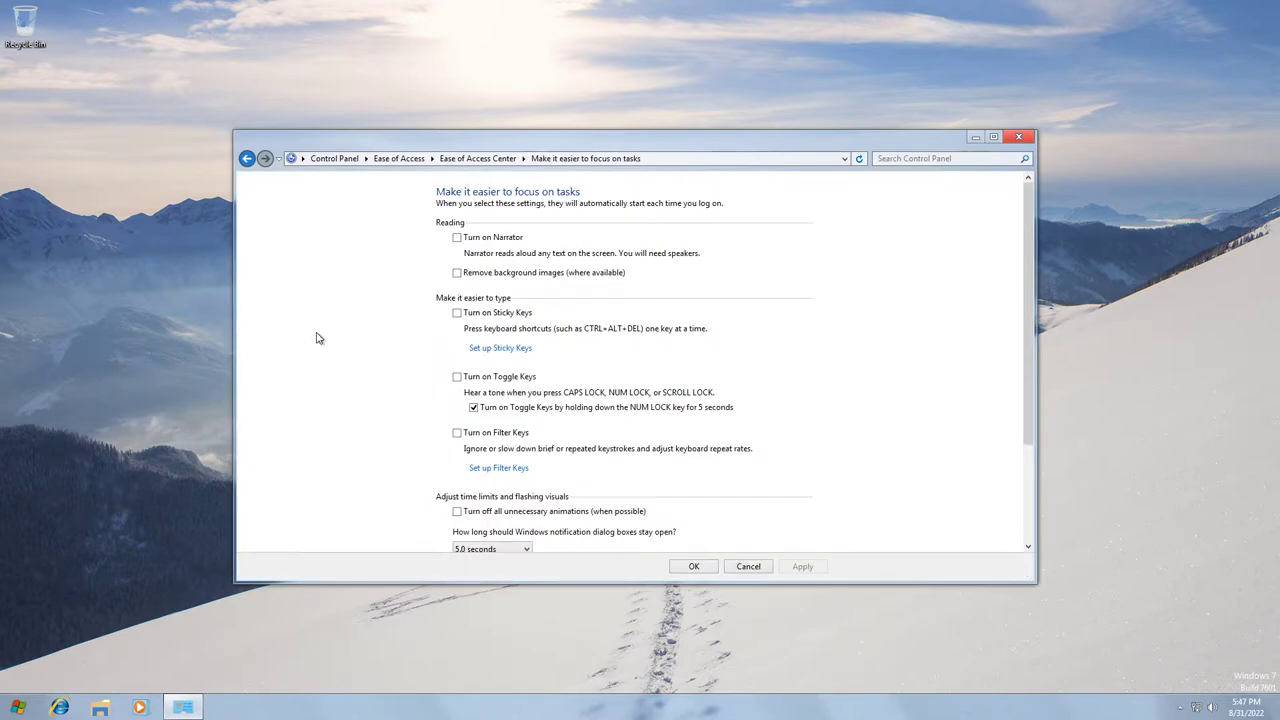
Go to Programs and Features, examine the list of Windows features that can be turned on or off, and cancel.
click(334, 158)
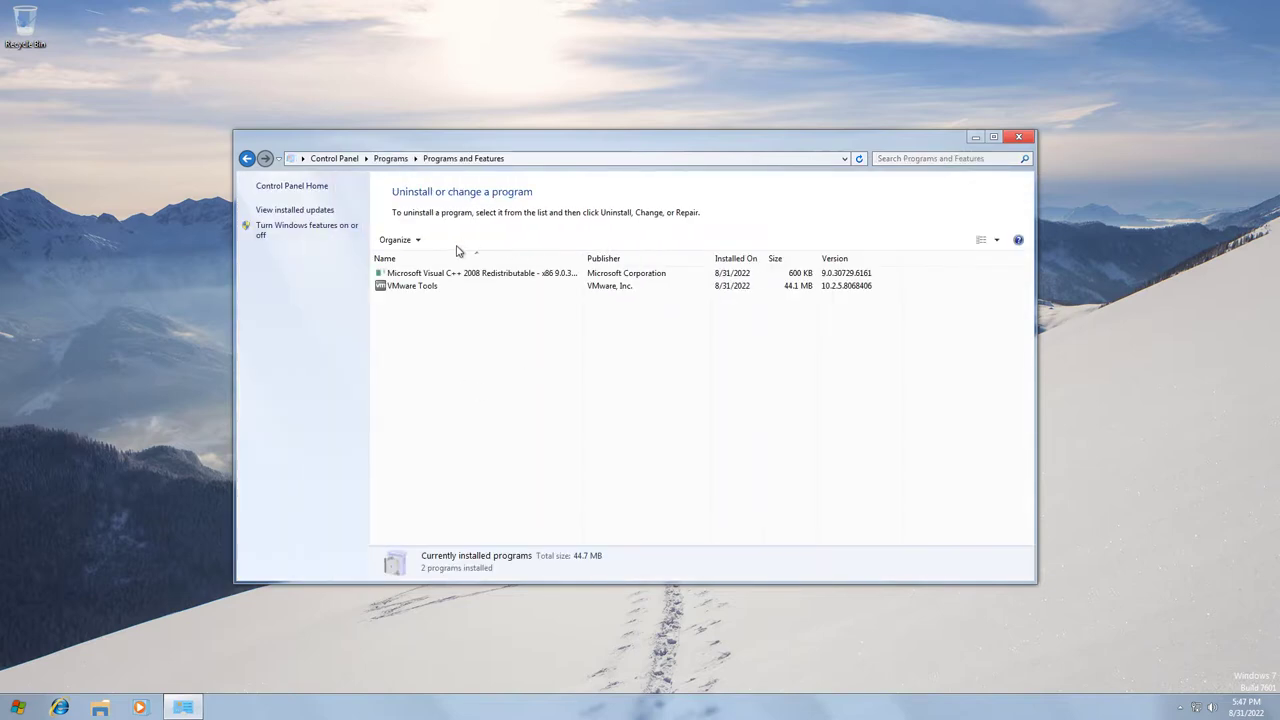
click(318, 237)
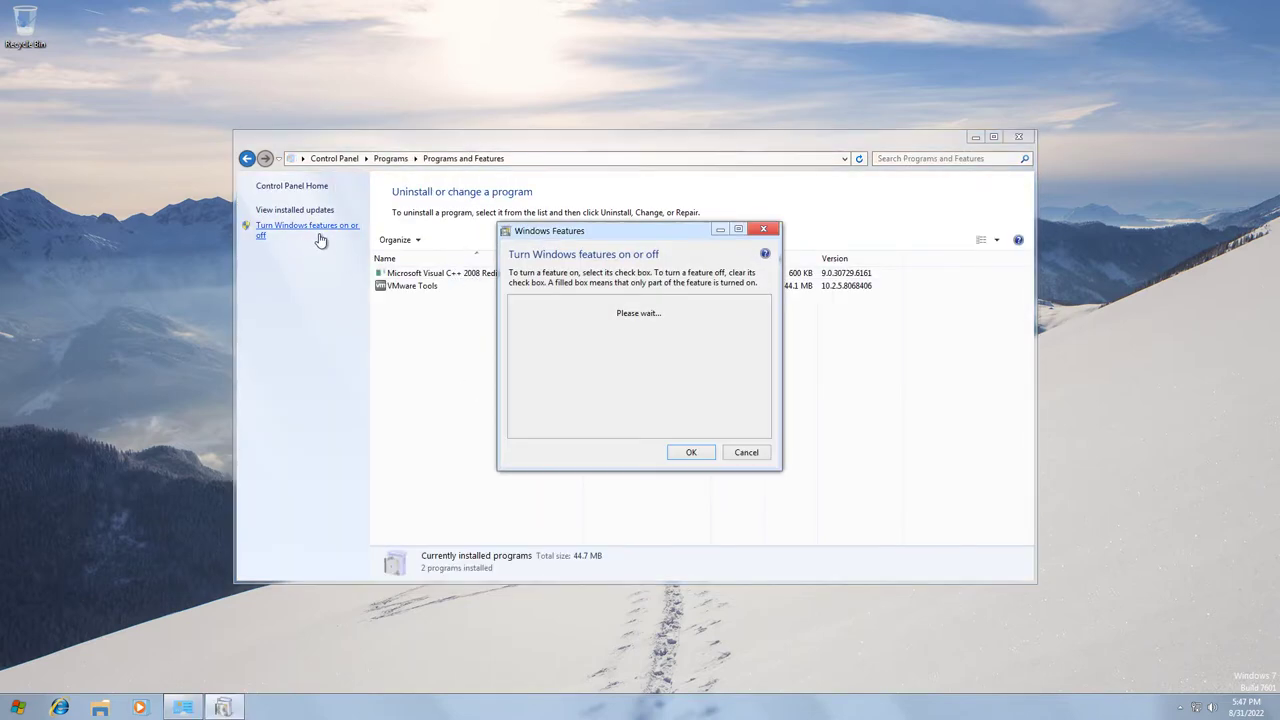
scroll(565, 330, down, 8)
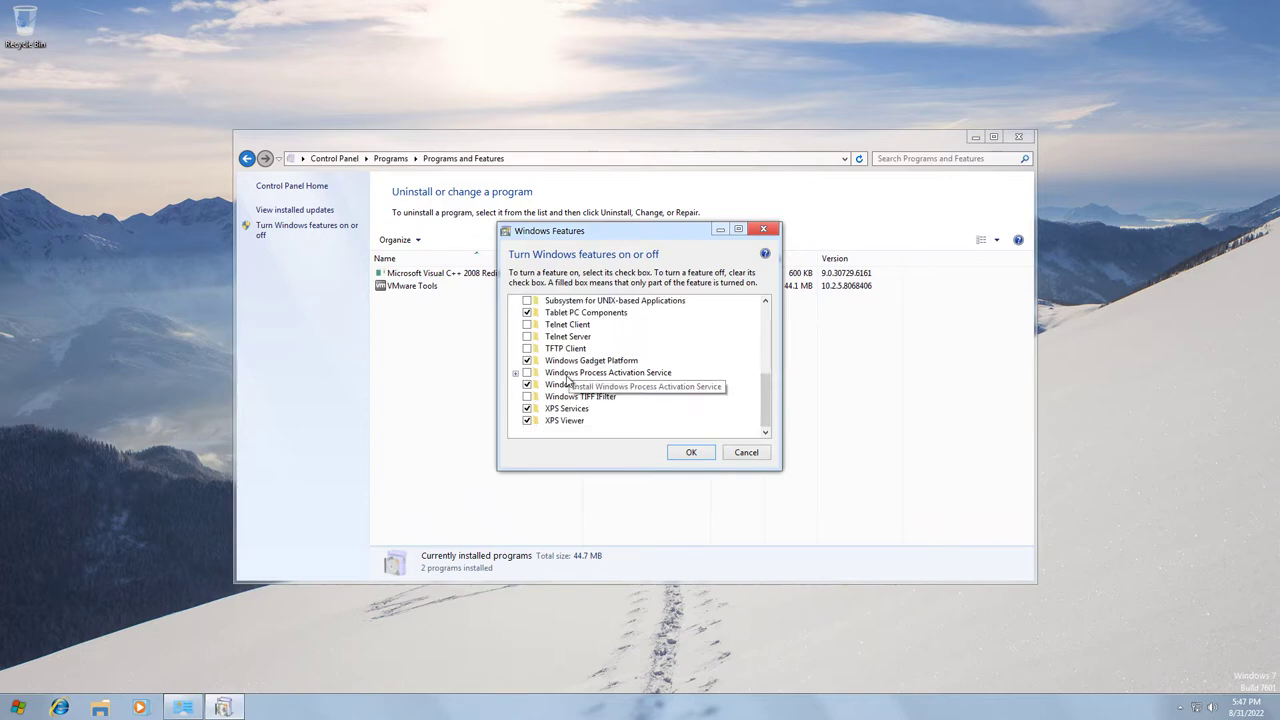
scroll(565, 355, up, 8)
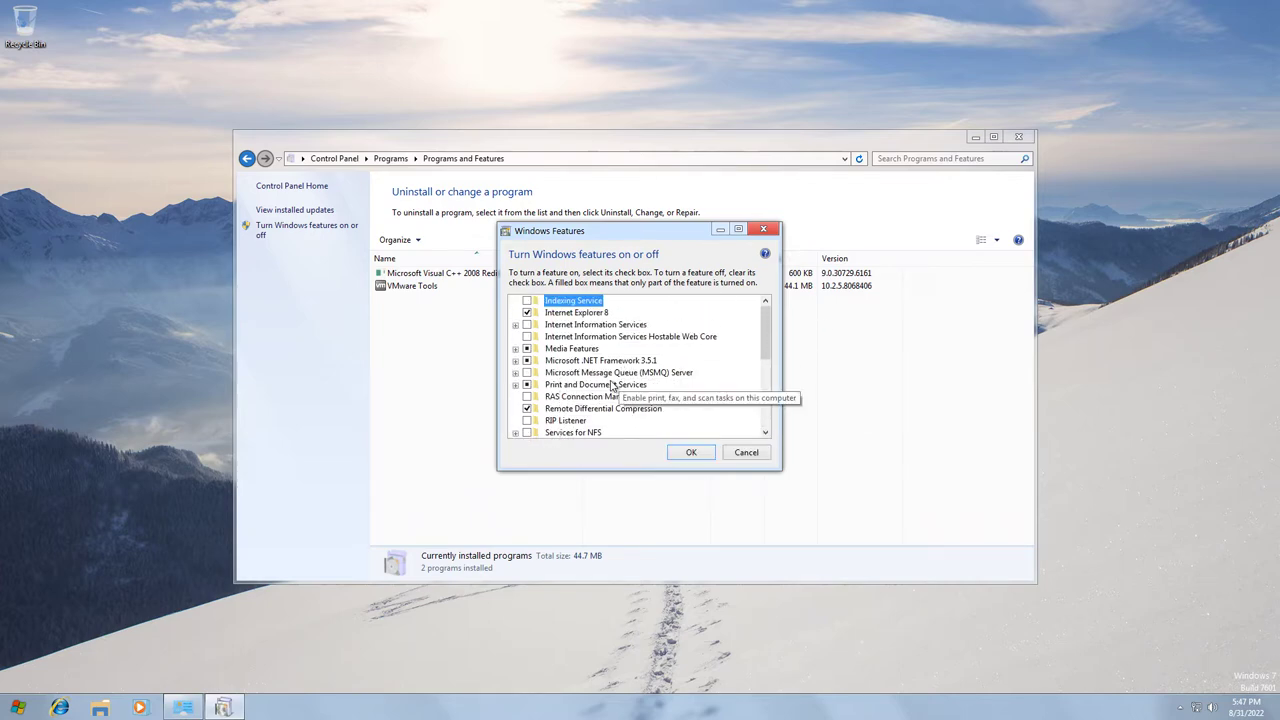
click(728, 454)
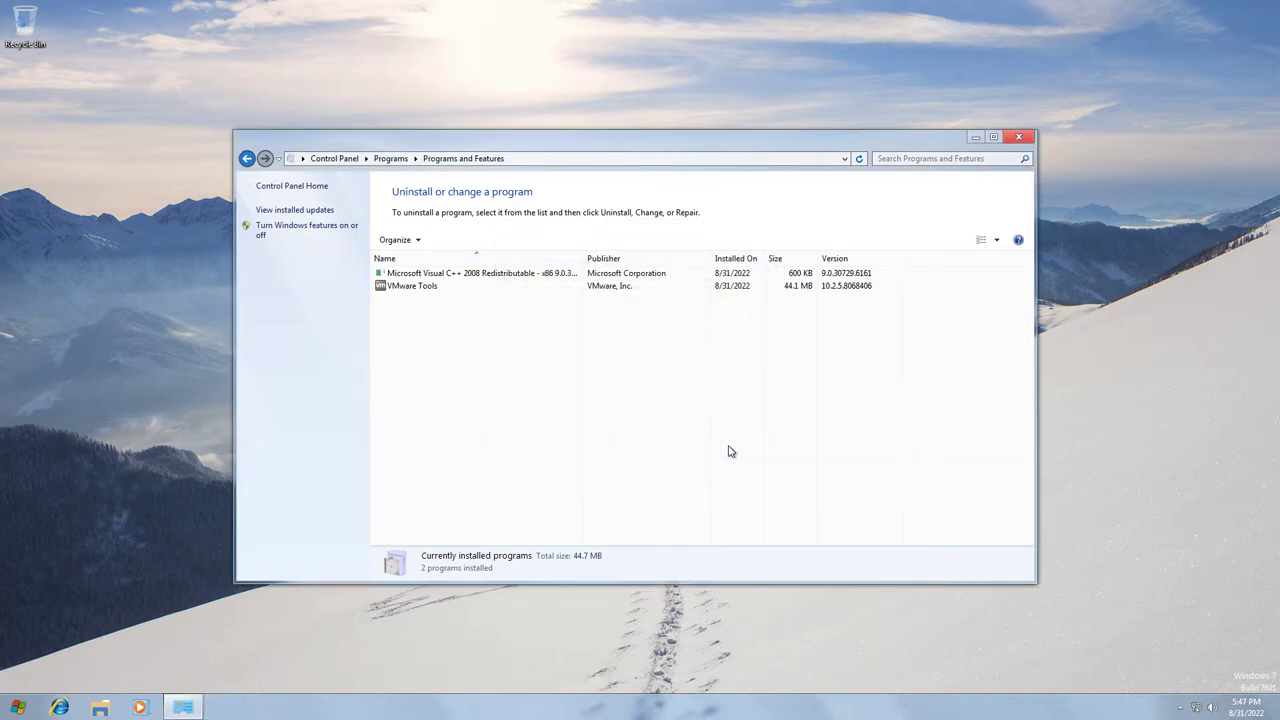
Return to the Control Panel home, view the Hardware and Sound category and go back.
click(312, 188)
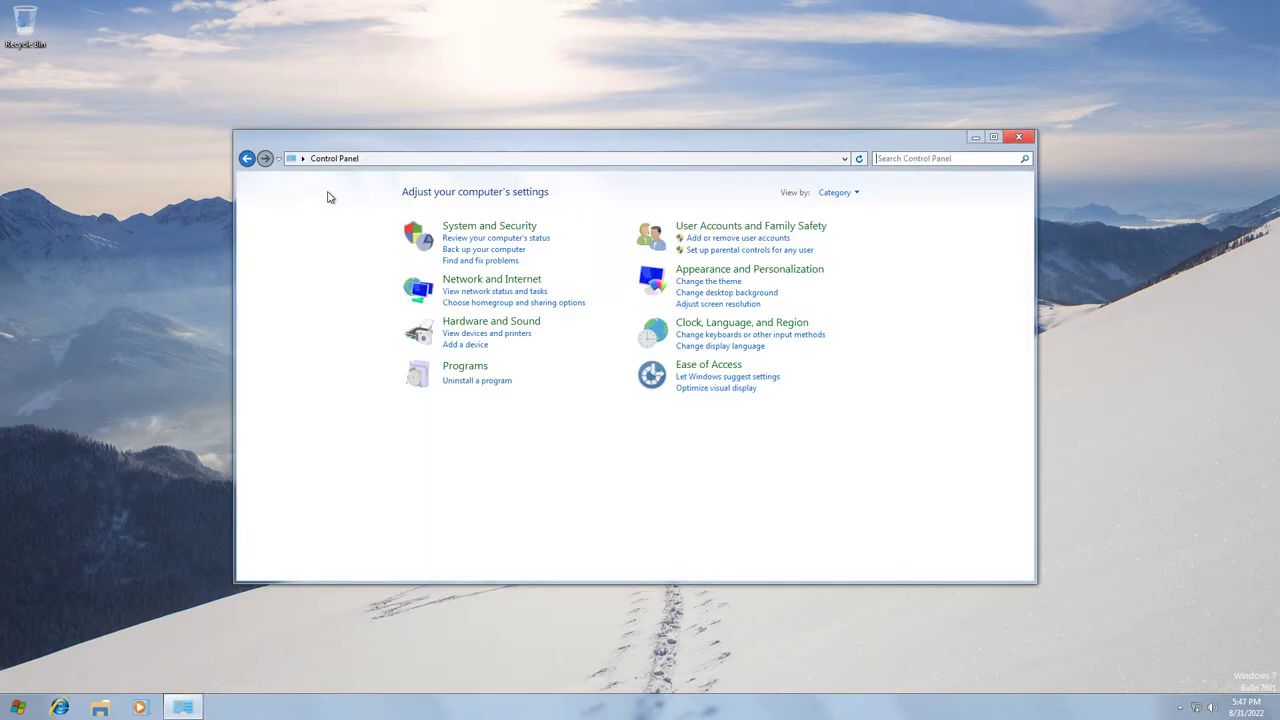
click(492, 324)
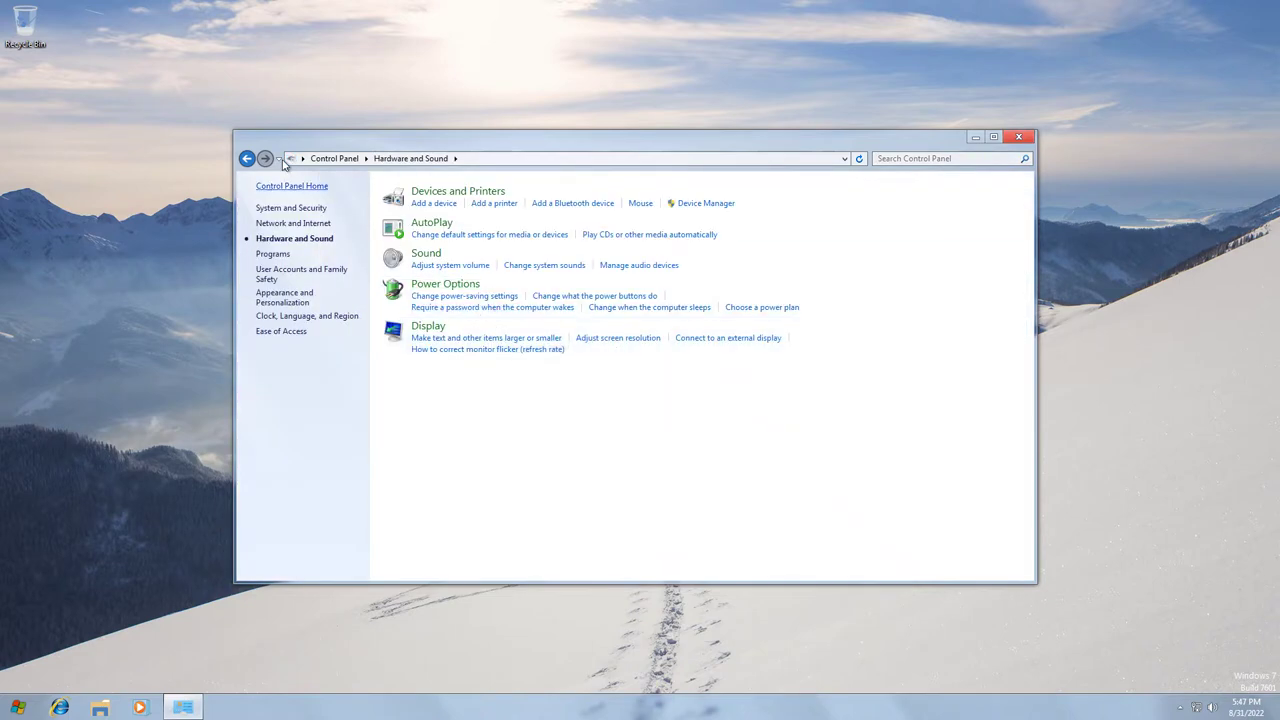
click(246, 160)
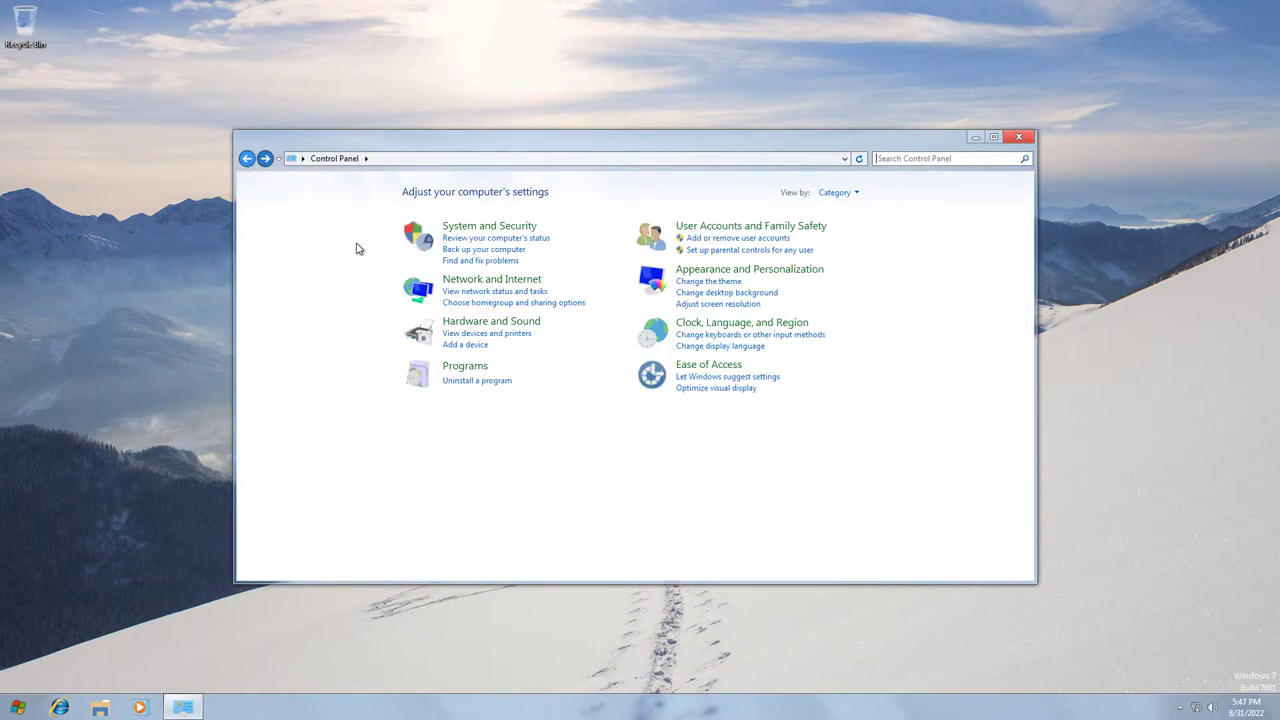
Launch Registry Editor from the System and Security category, view its root keys and close it.
click(473, 230)
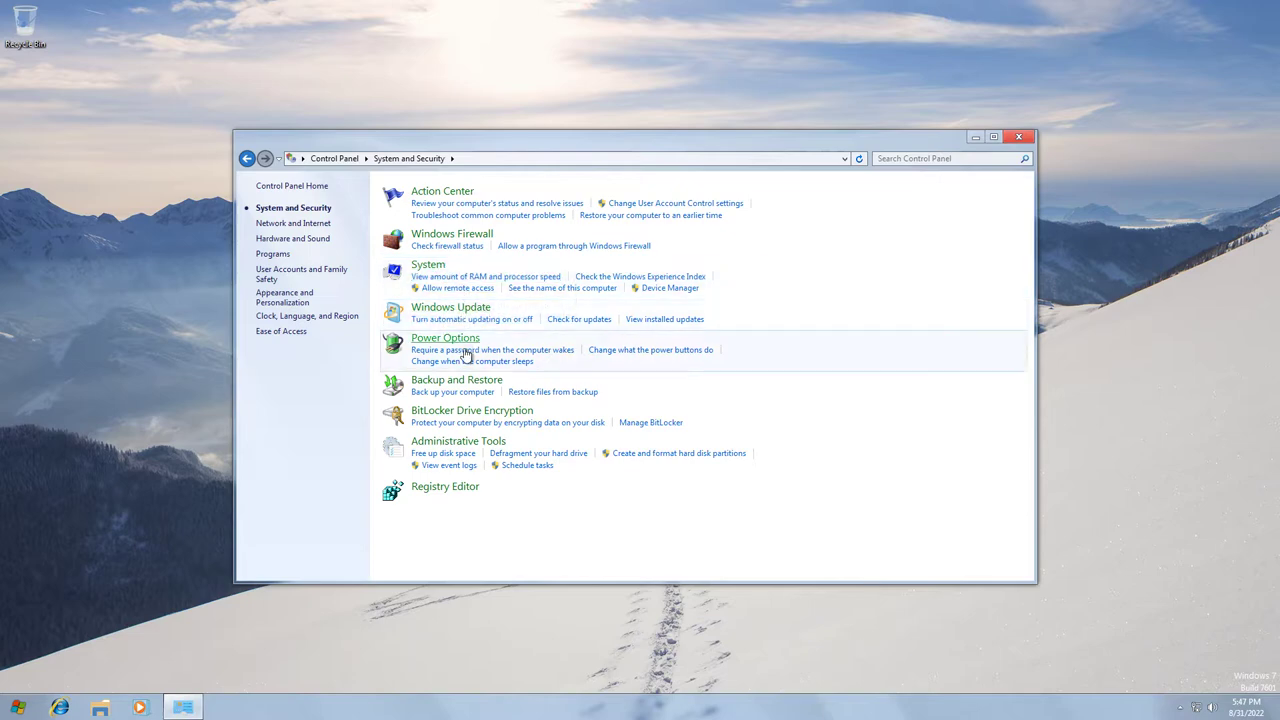
click(446, 487)
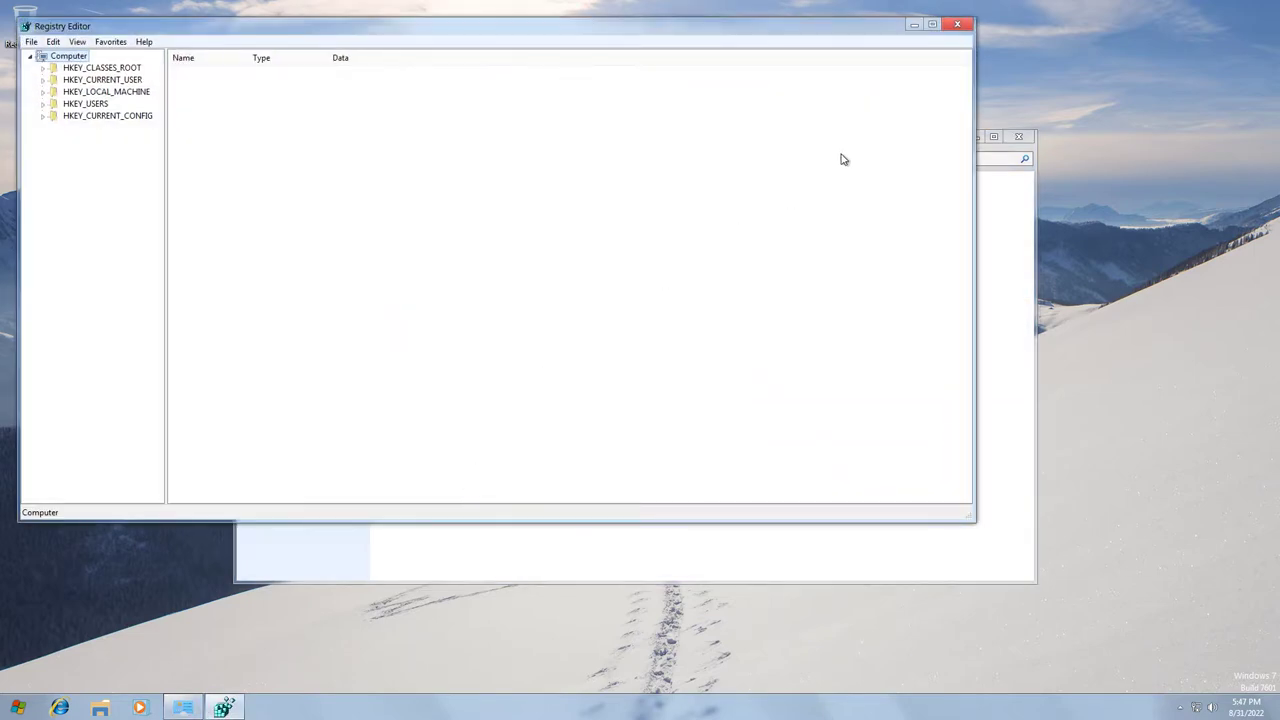
click(957, 24)
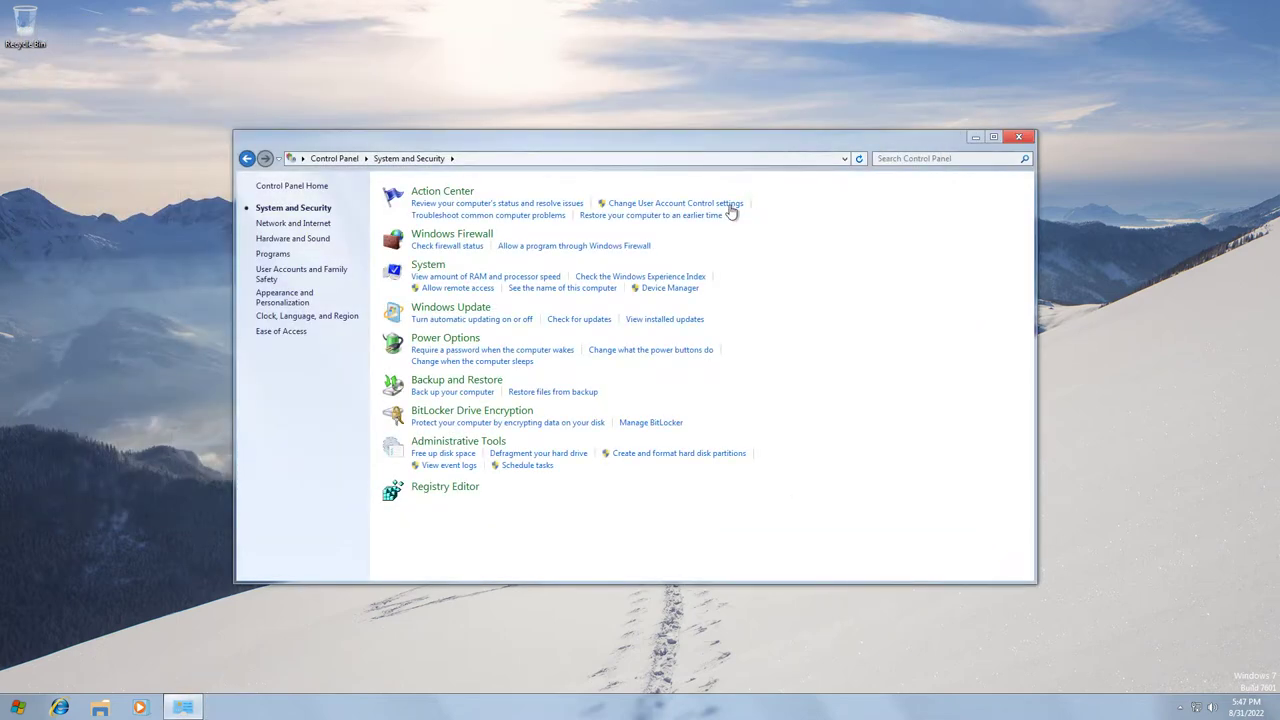
Show the additional power plans in Power Options and activate the High performance plan.
click(433, 342)
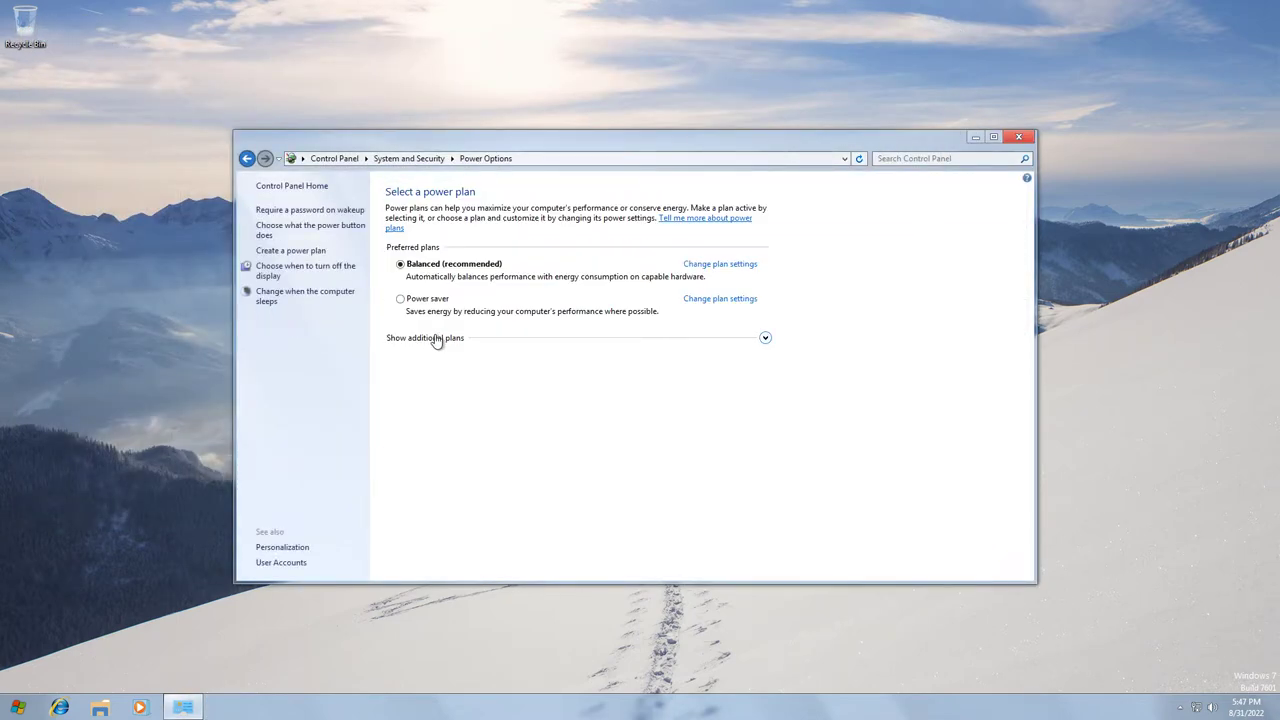
click(446, 338)
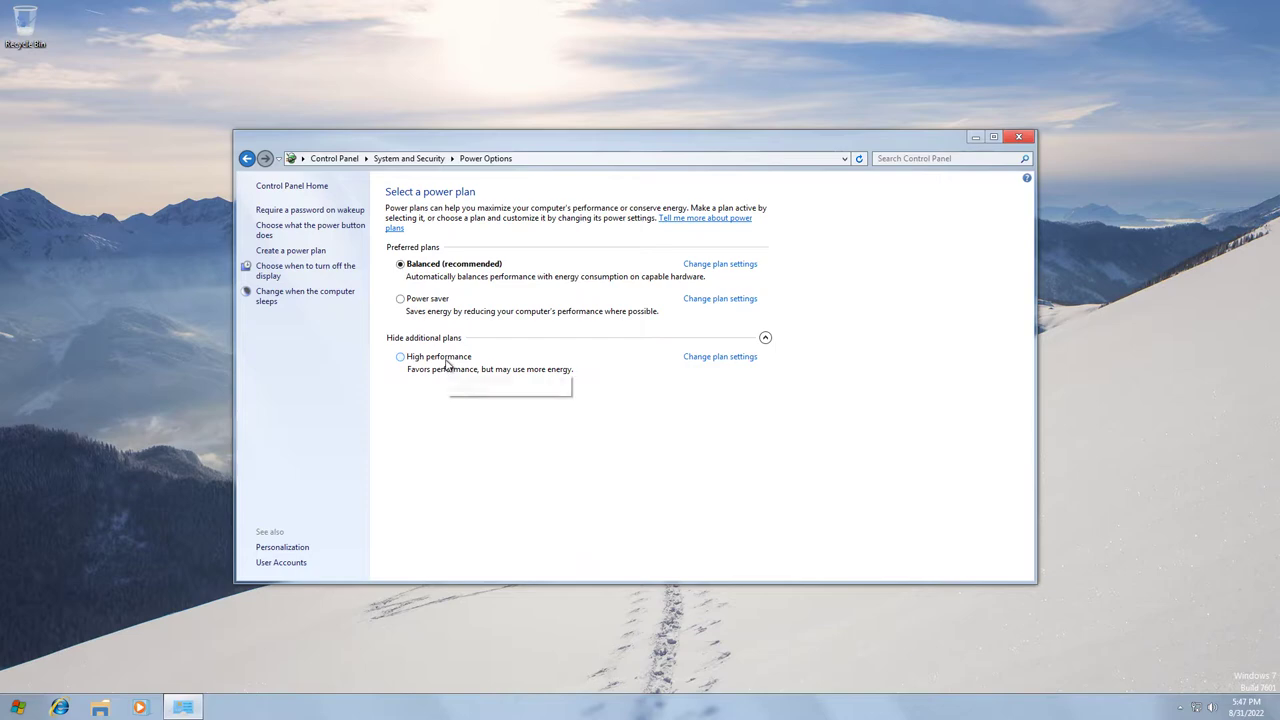
click(449, 362)
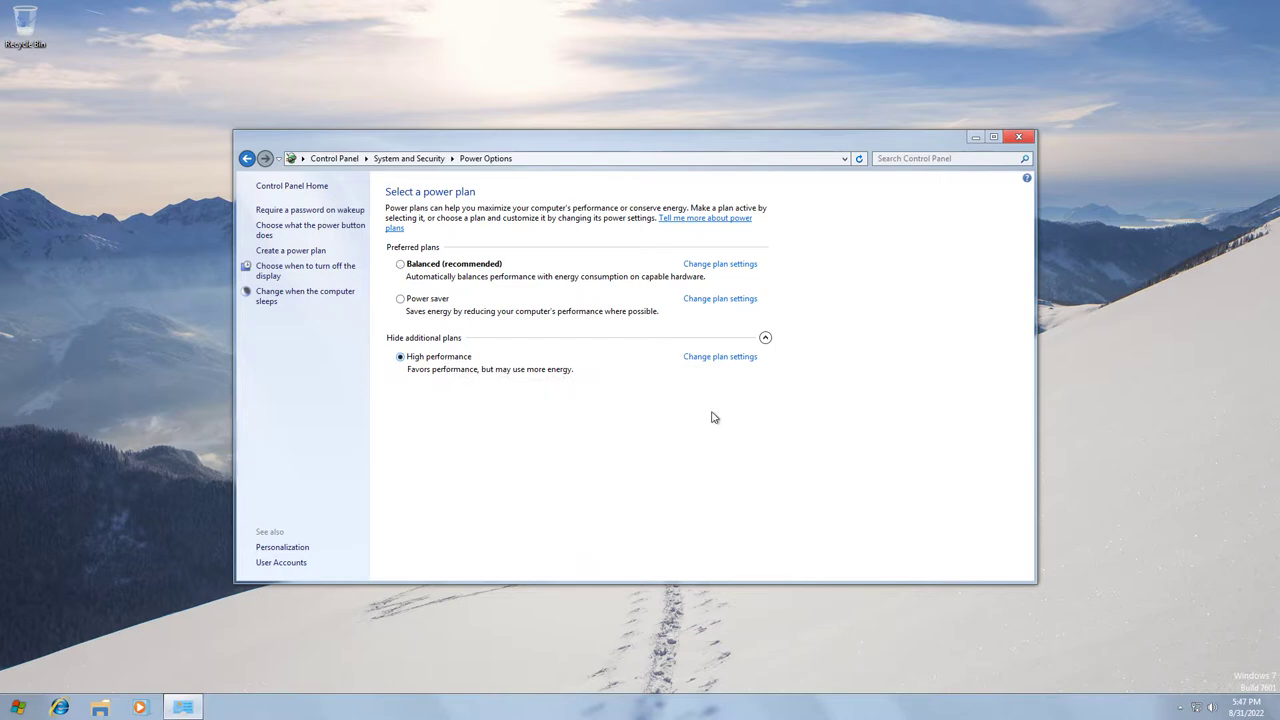
View the High performance plan's display and sleep settings, go back without changes and close Control Panel.
click(703, 359)
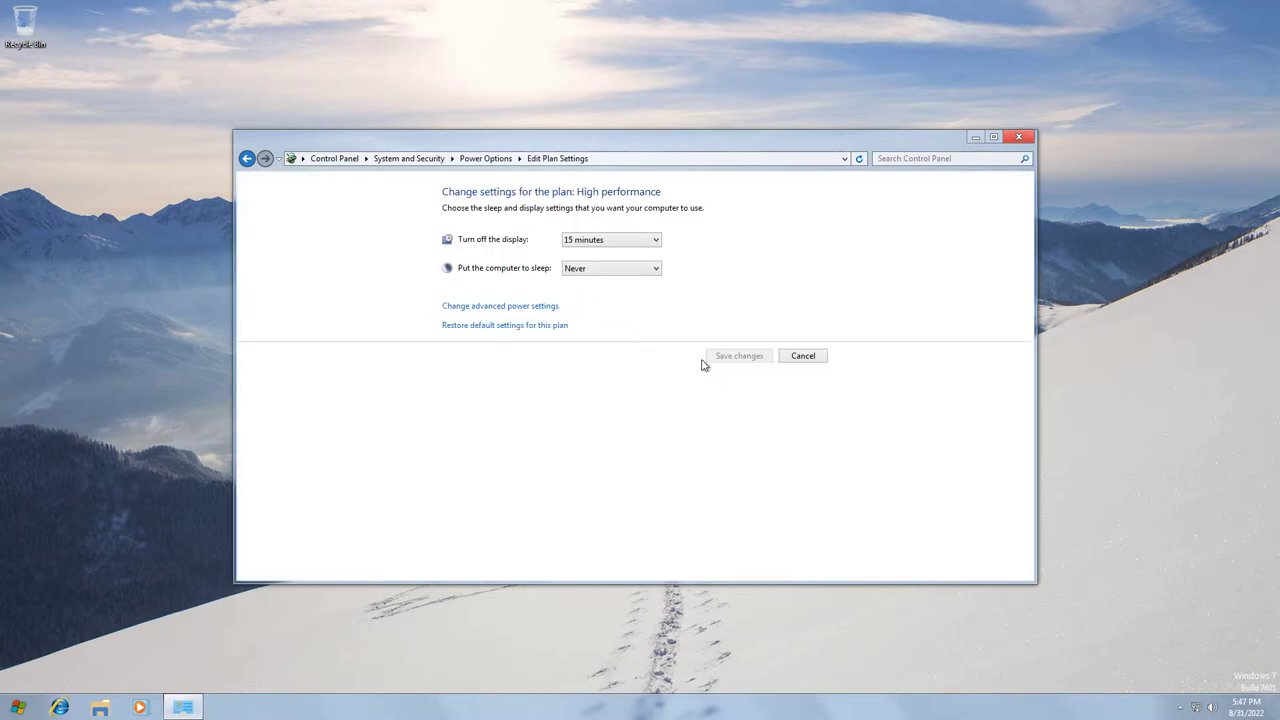
click(247, 159)
click(247, 159)
click(1018, 137)
Open the mouse pointer options from the desktop's Personalization window and set the pointer speed to the fastest.
right_click(470, 195)
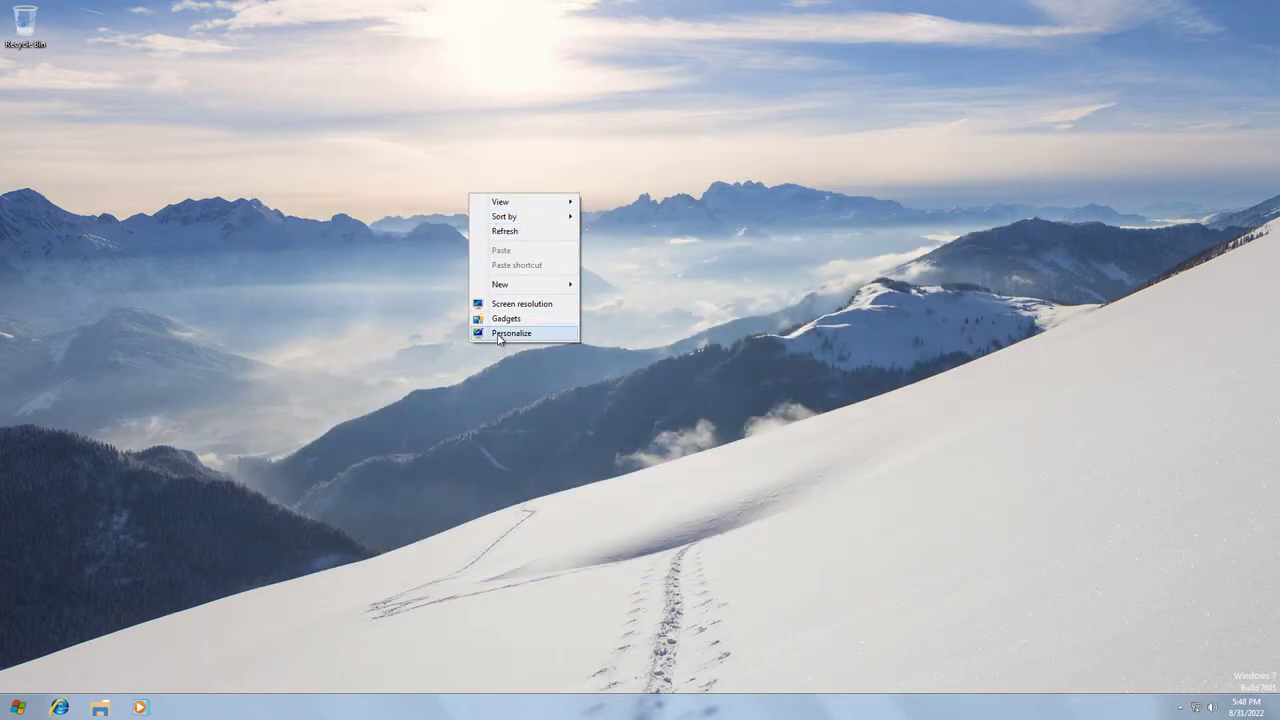
click(499, 334)
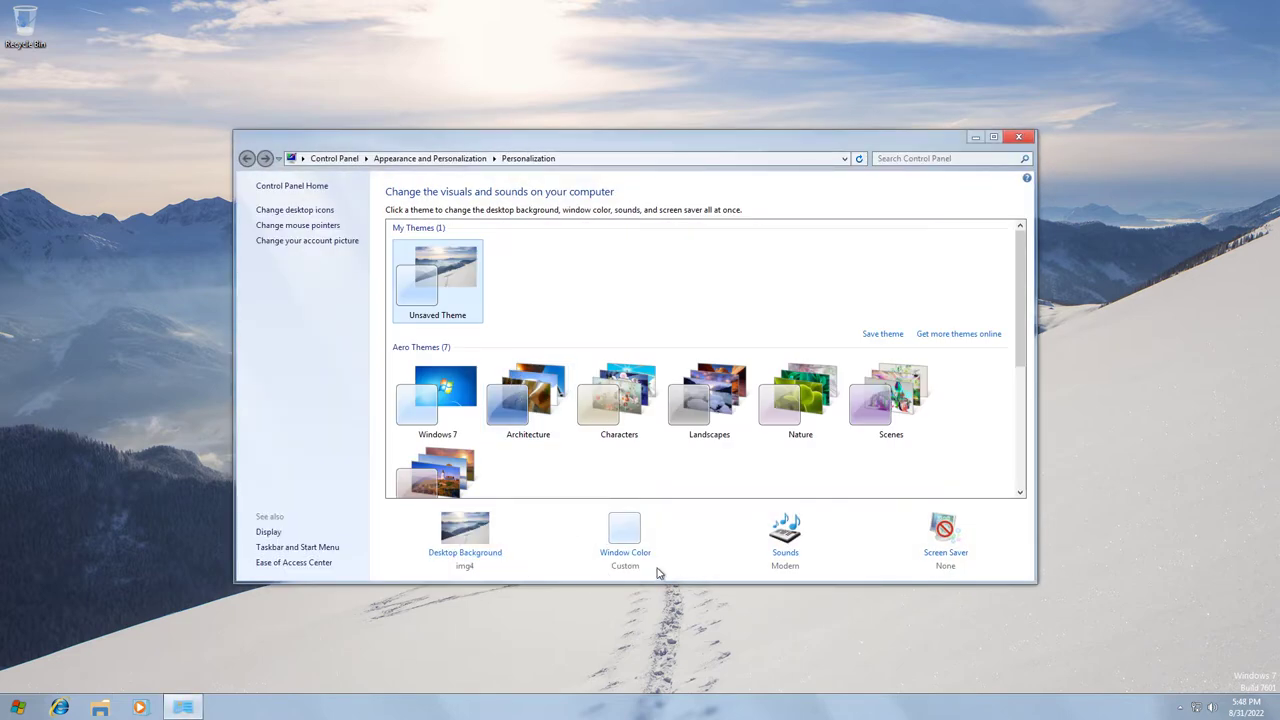
click(295, 226)
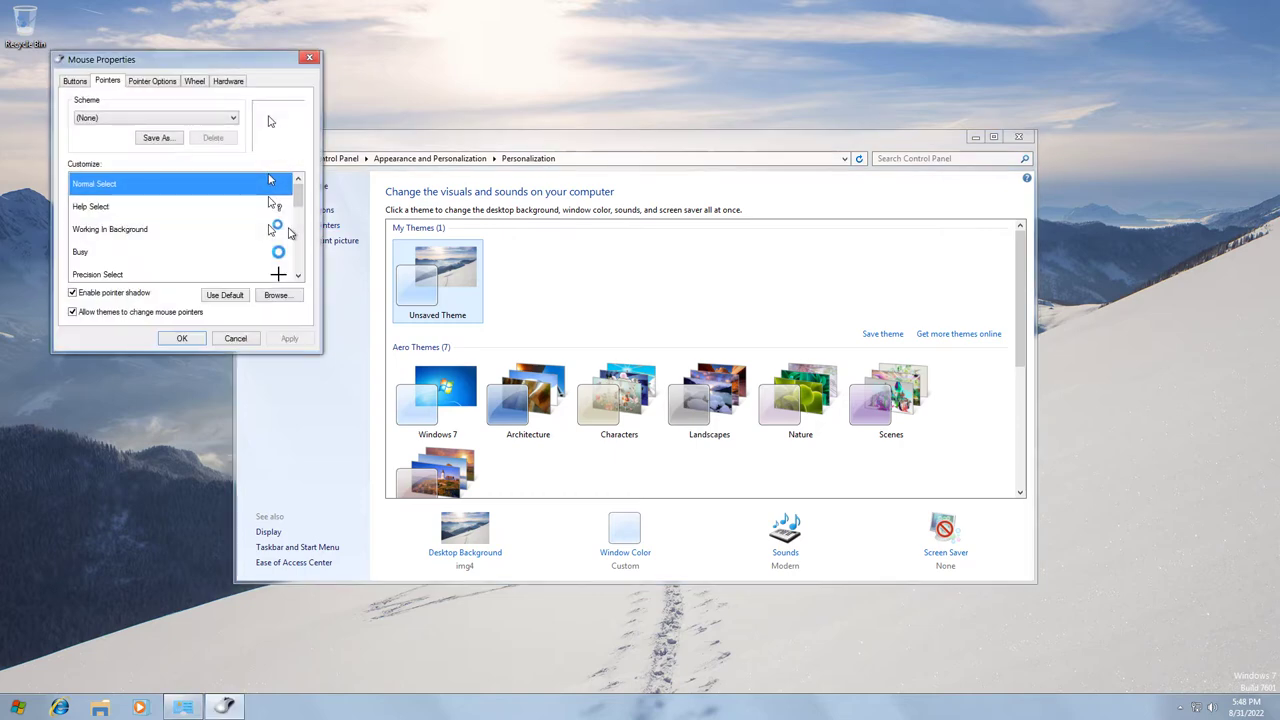
click(160, 87)
drag(163, 131, 192, 131)
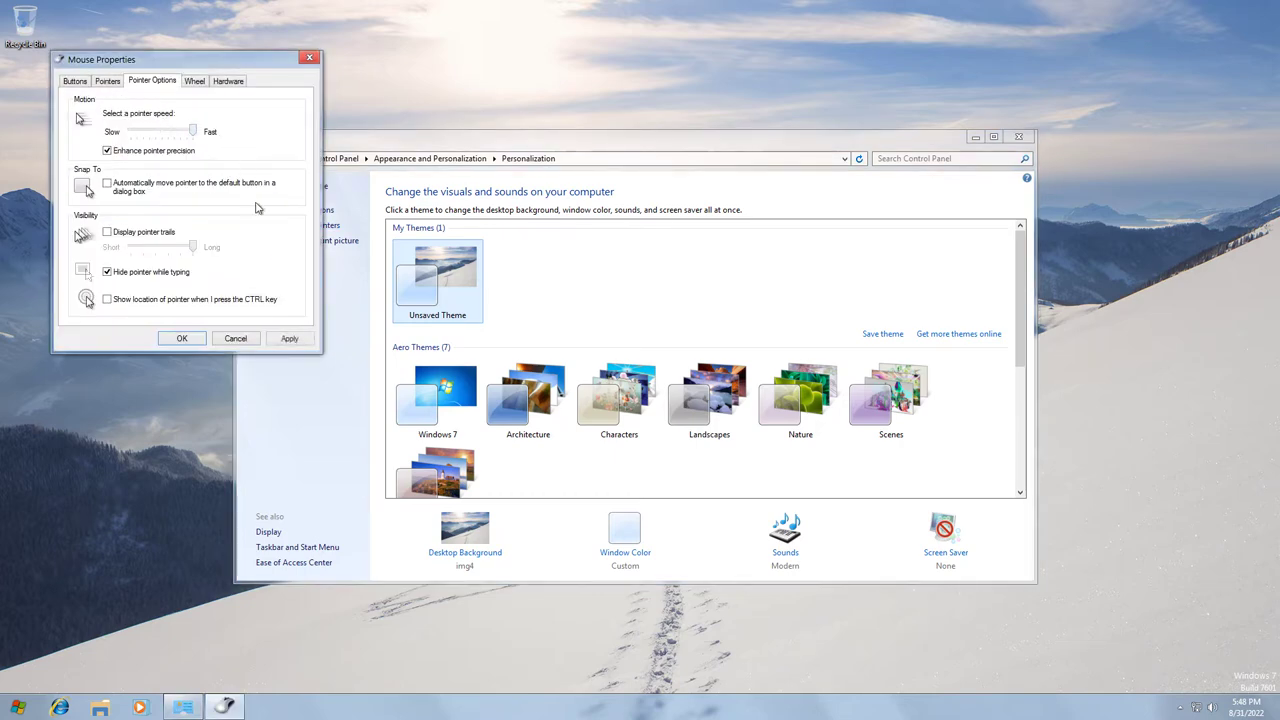
click(182, 339)
Maximize the Personalization window, restore it to its previous size and close it.
drag(786, 144, 770, 7)
double_click(770, 7)
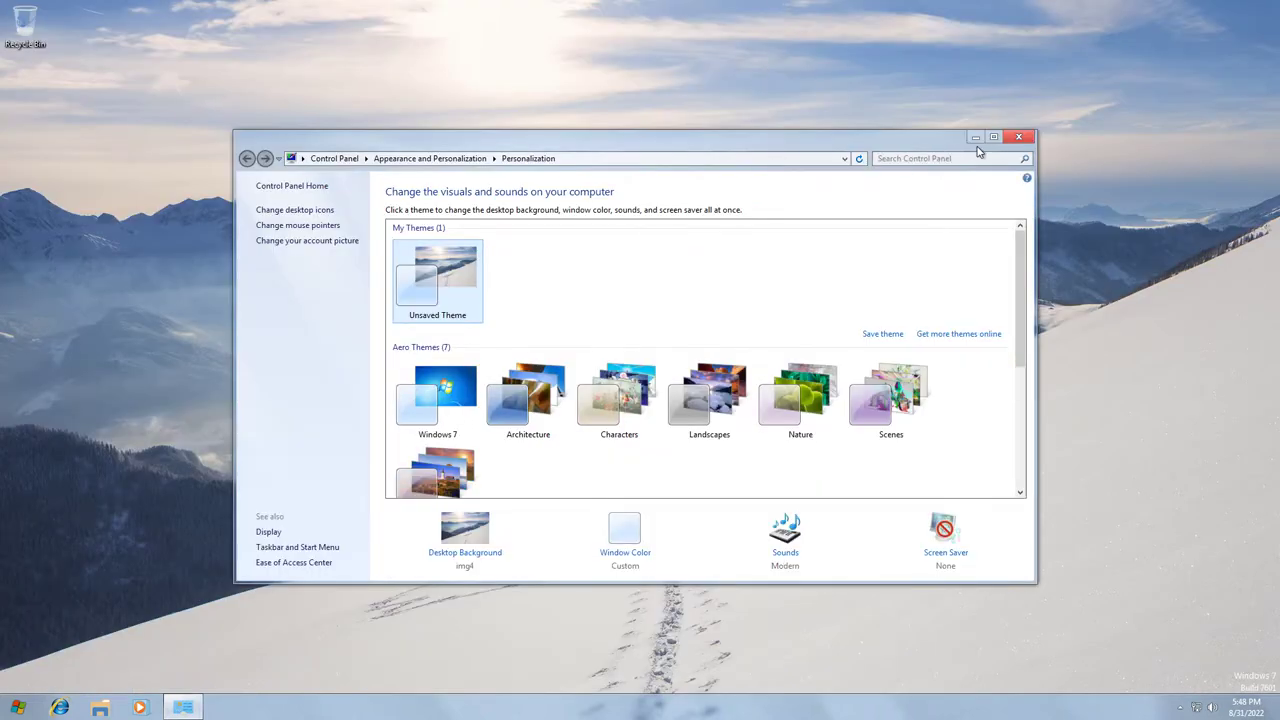
click(1018, 137)
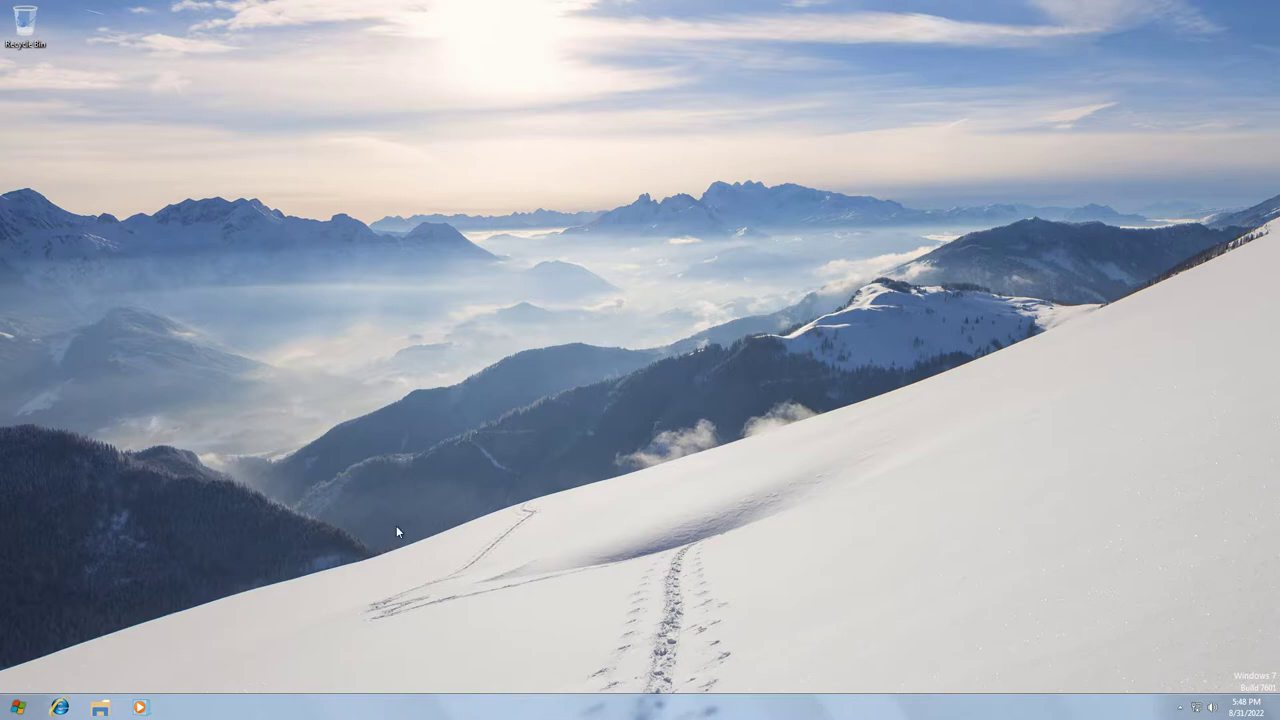
Run winver and move the About Windows dialog to the right half of the desktop.
key(super+r)
text(w)
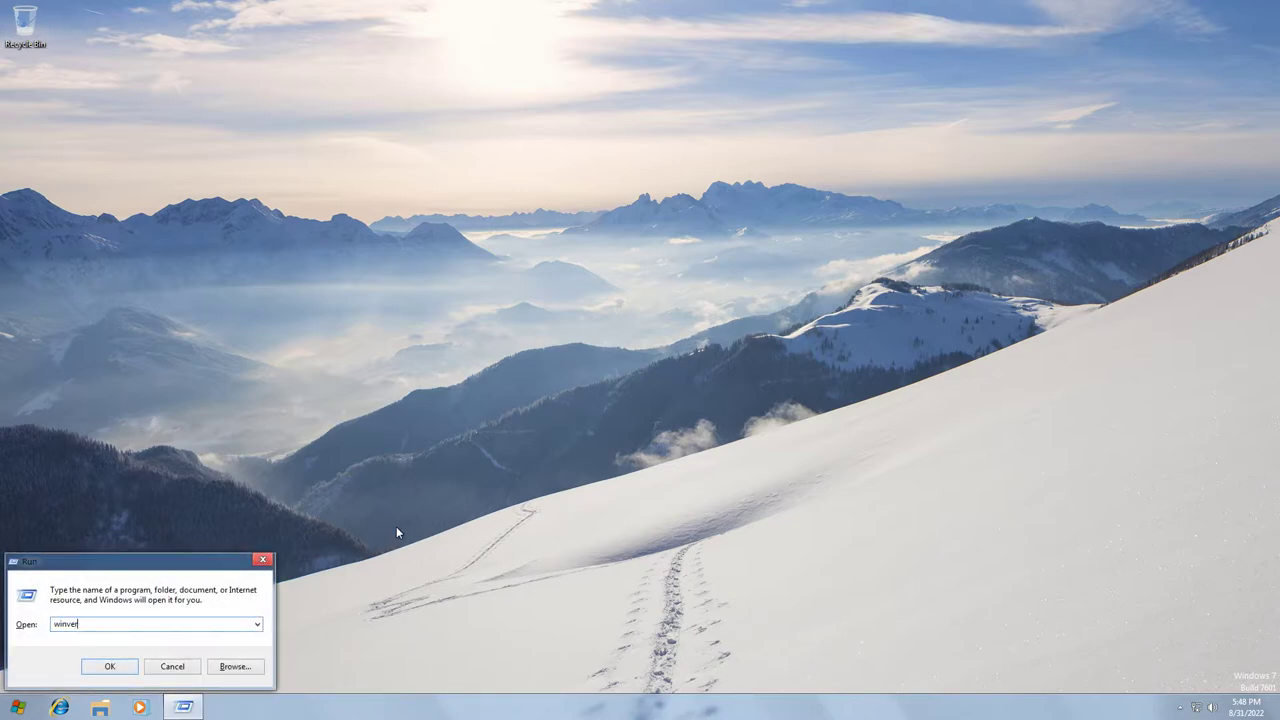
key(Return)
drag(123, 35, 943, 335)
Open the Computer properties and arrange the About Windows dialog and the System window side by side.
click(18, 707)
right_click(212, 512)
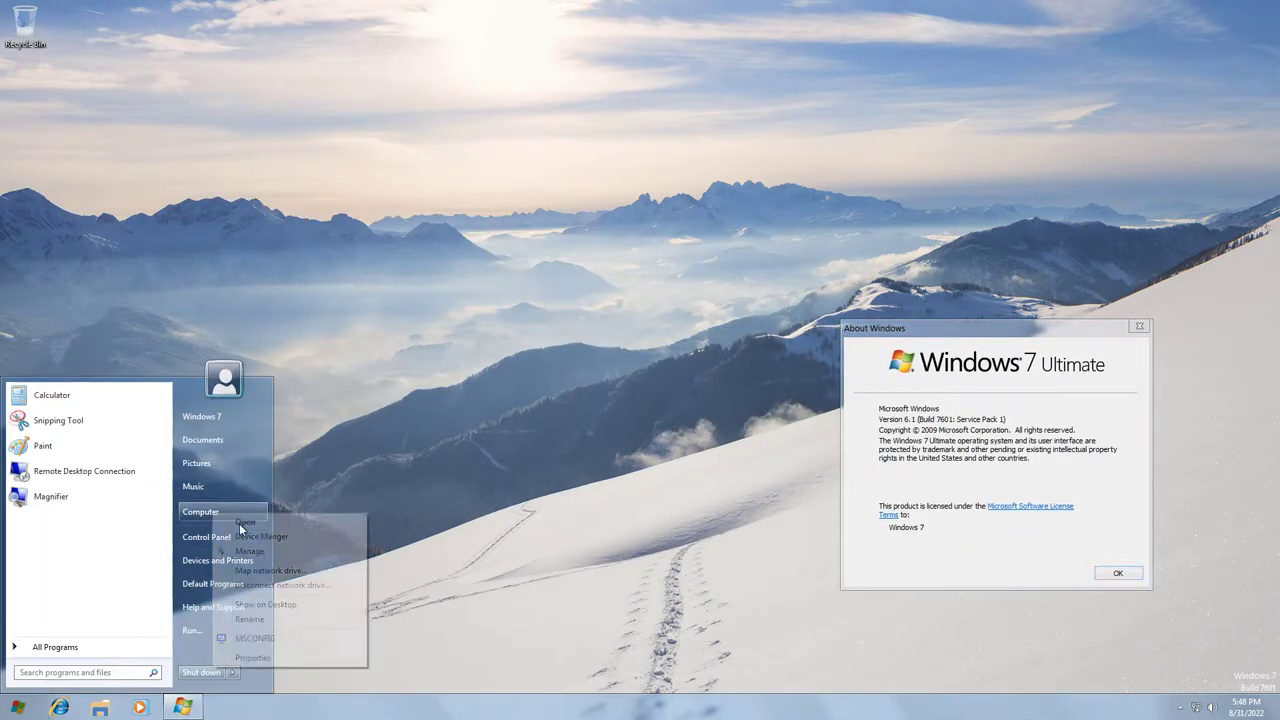
click(284, 658)
drag(1071, 333, 209, 187)
drag(501, 156, 677, 180)
drag(177, 186, 257, 248)
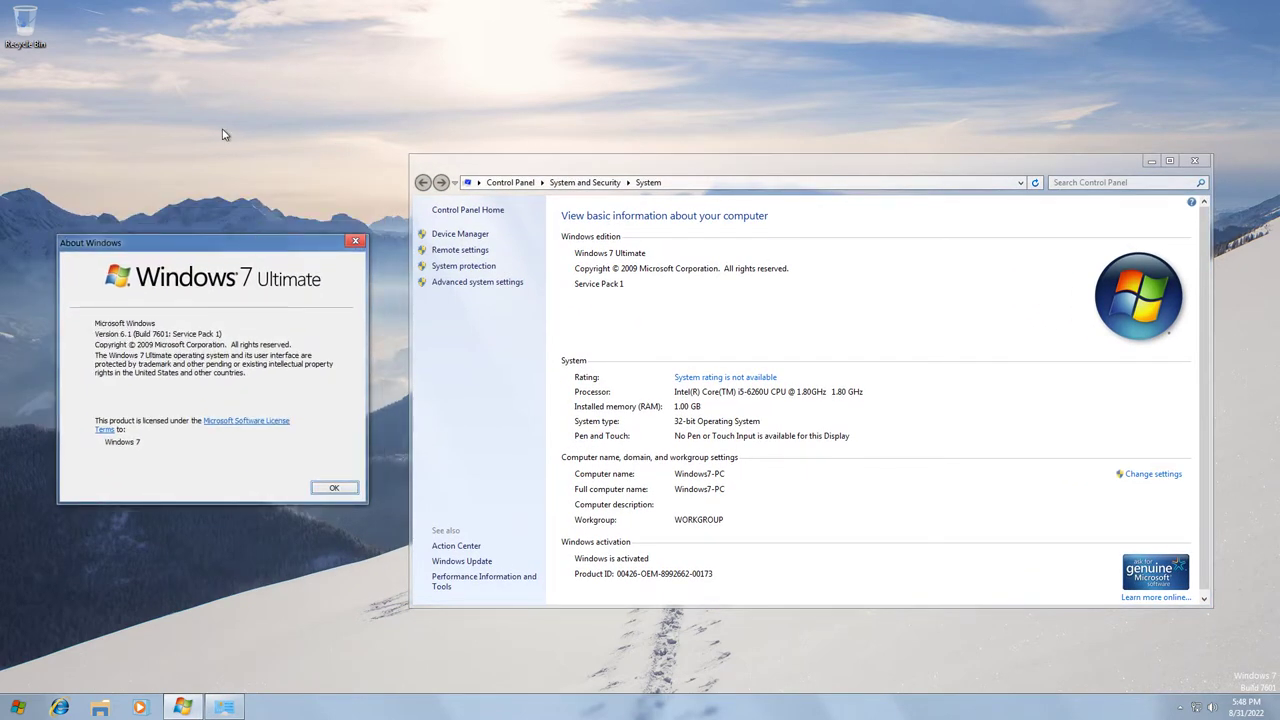
click(237, 265)
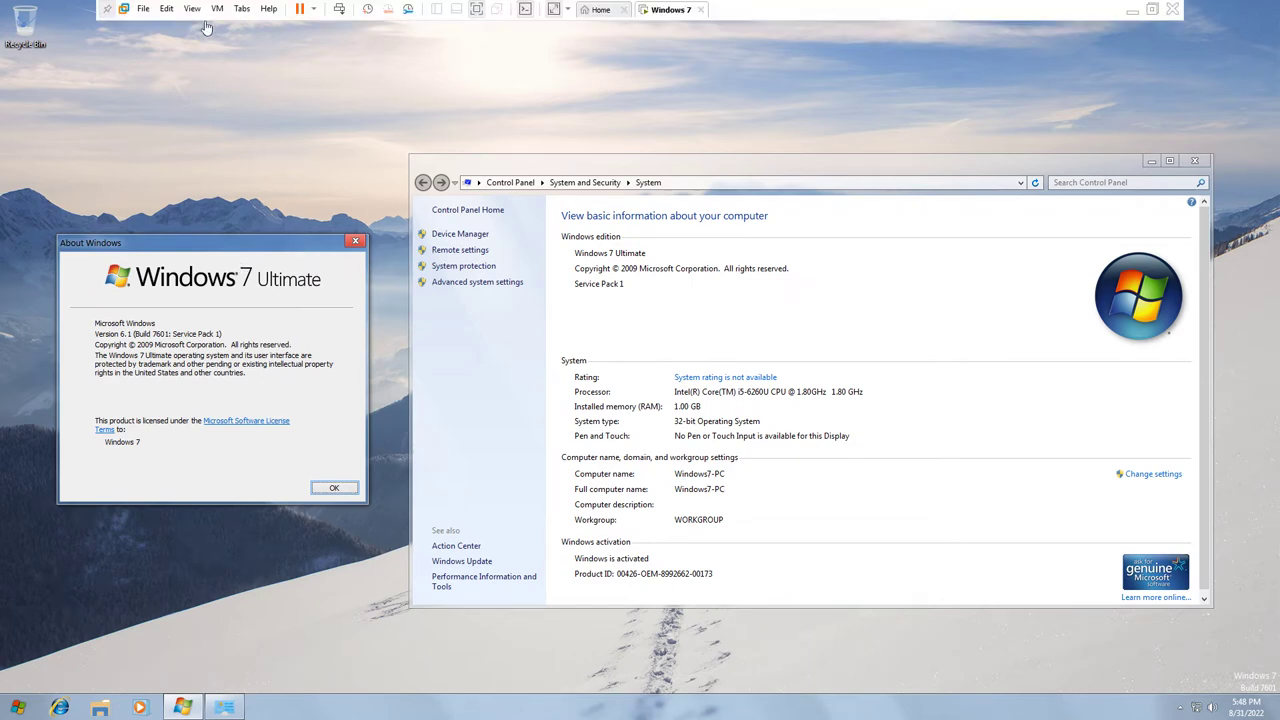
Capture a screenshot of the virtual machine's screen with both Windows information windows showing.
click(212, 9)
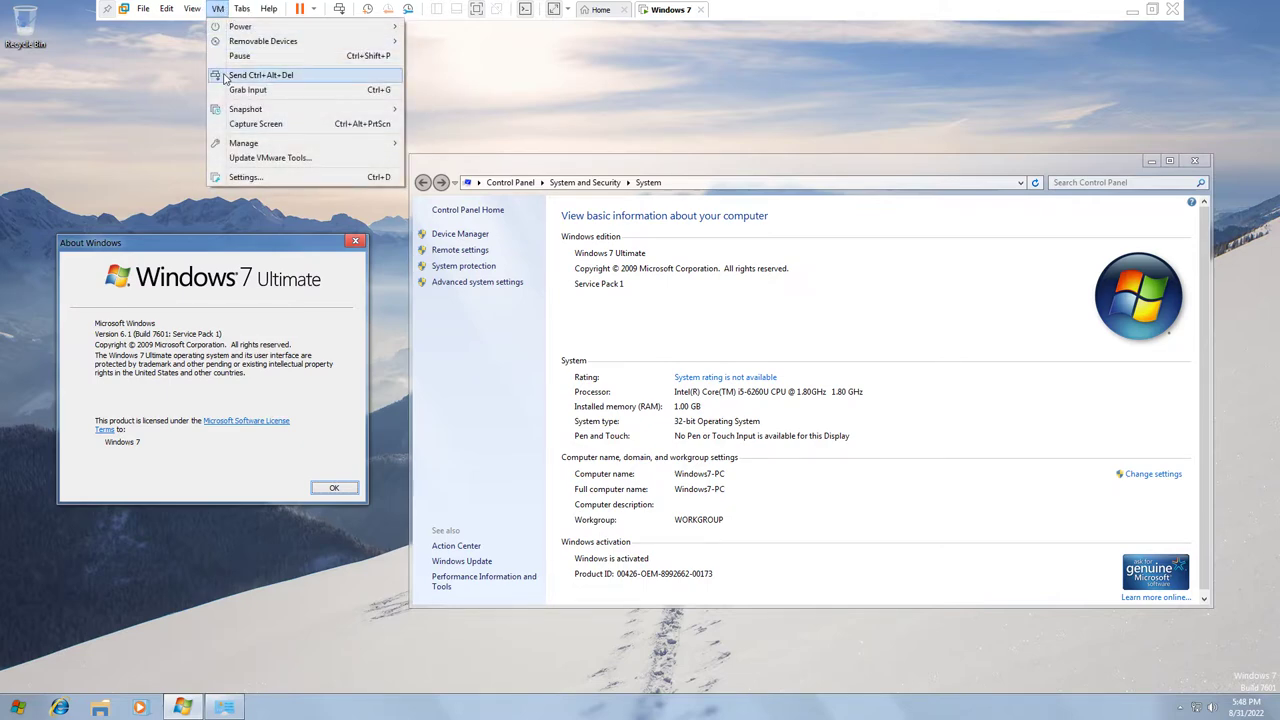
click(256, 124)
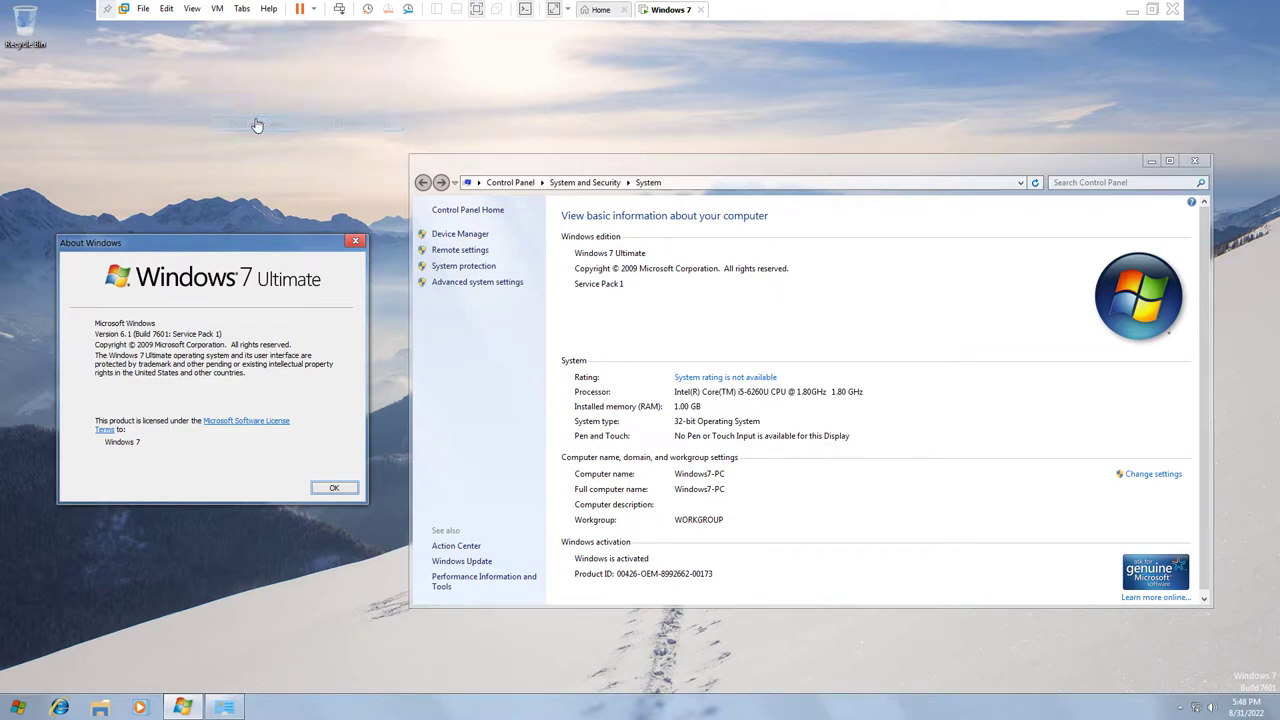
click(191, 9)
click(204, 43)
Close the About Windows dialog, move the System window toward the desktop's center and close it.
click(355, 241)
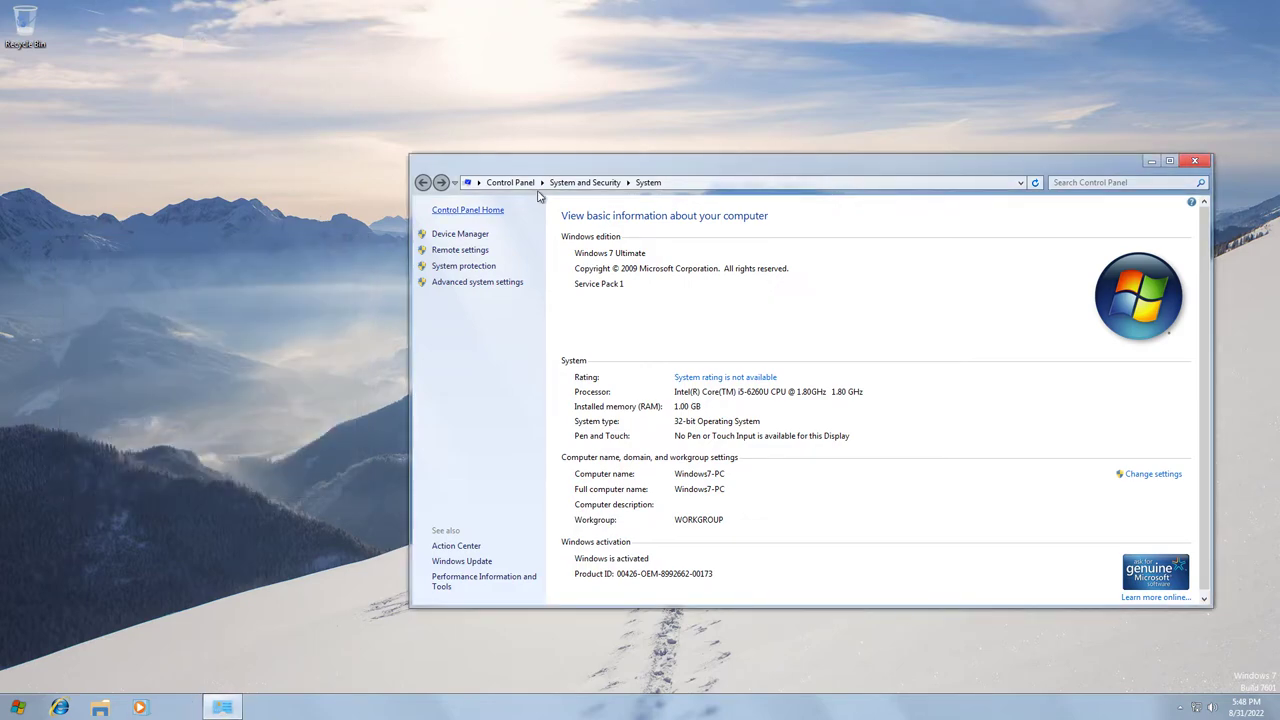
drag(538, 166, 362, 135)
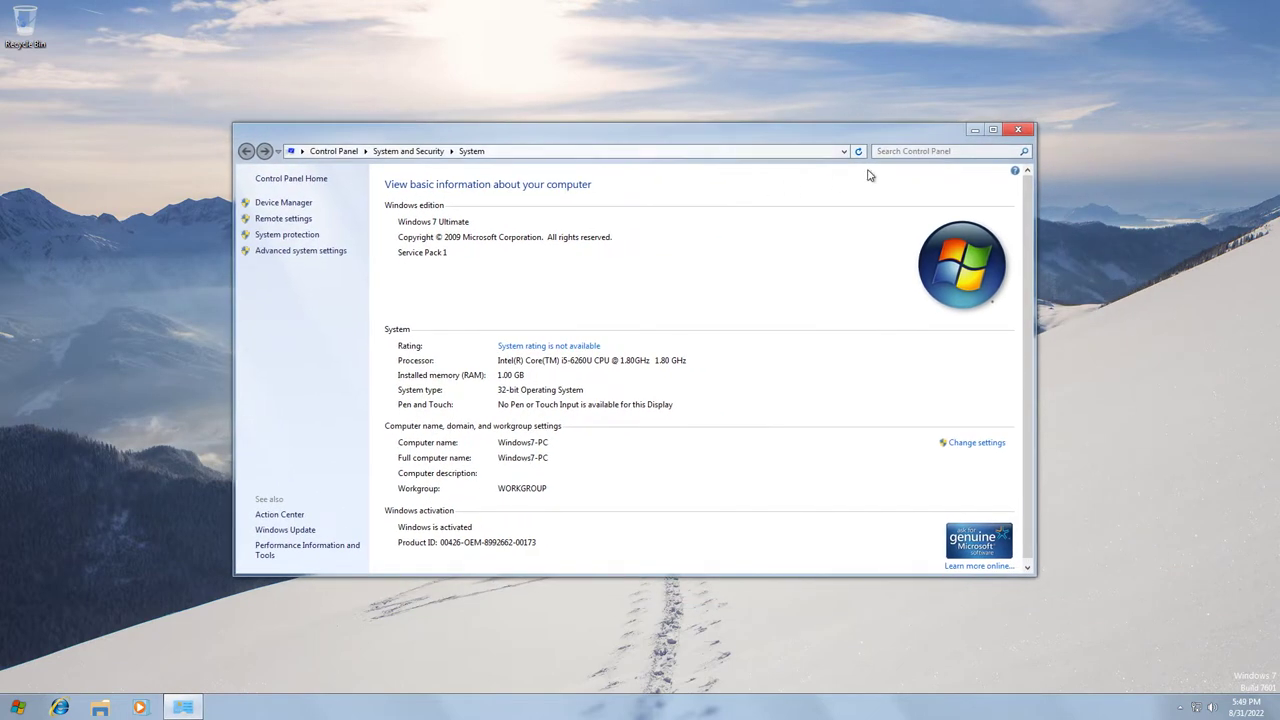
click(1017, 128)
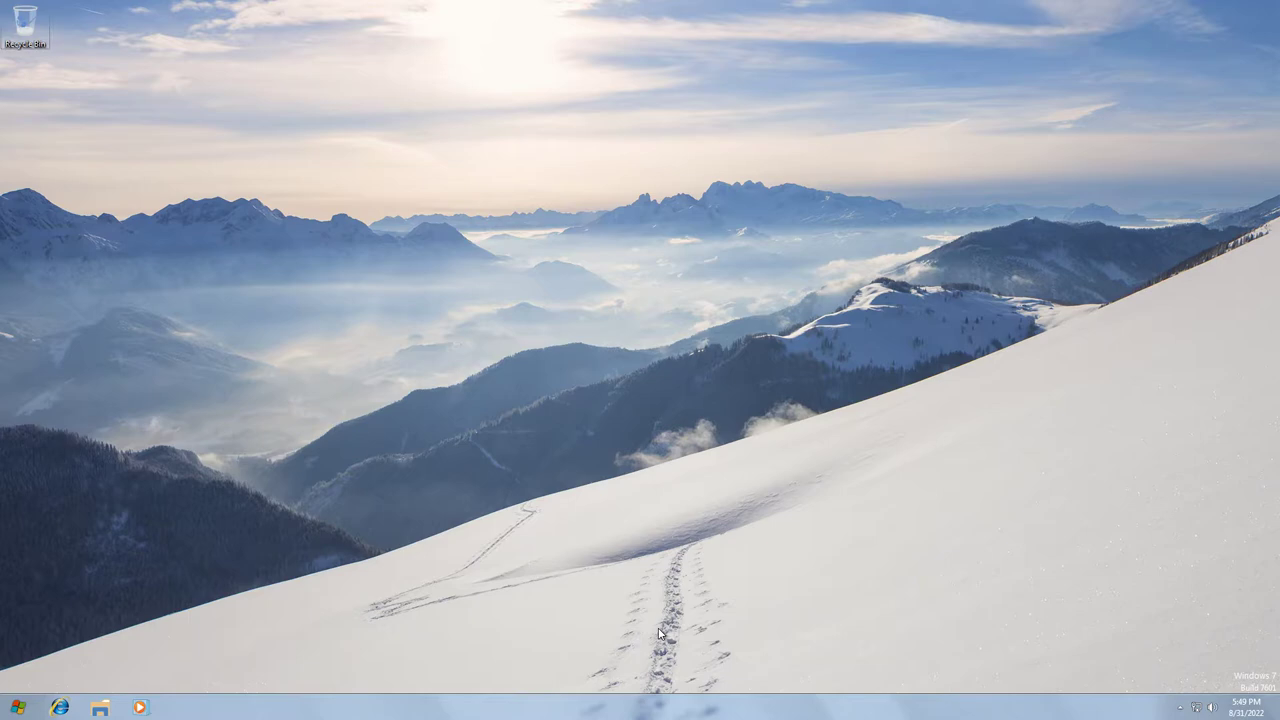
Raise the system speaker volume to the maximum.
click(1213, 706)
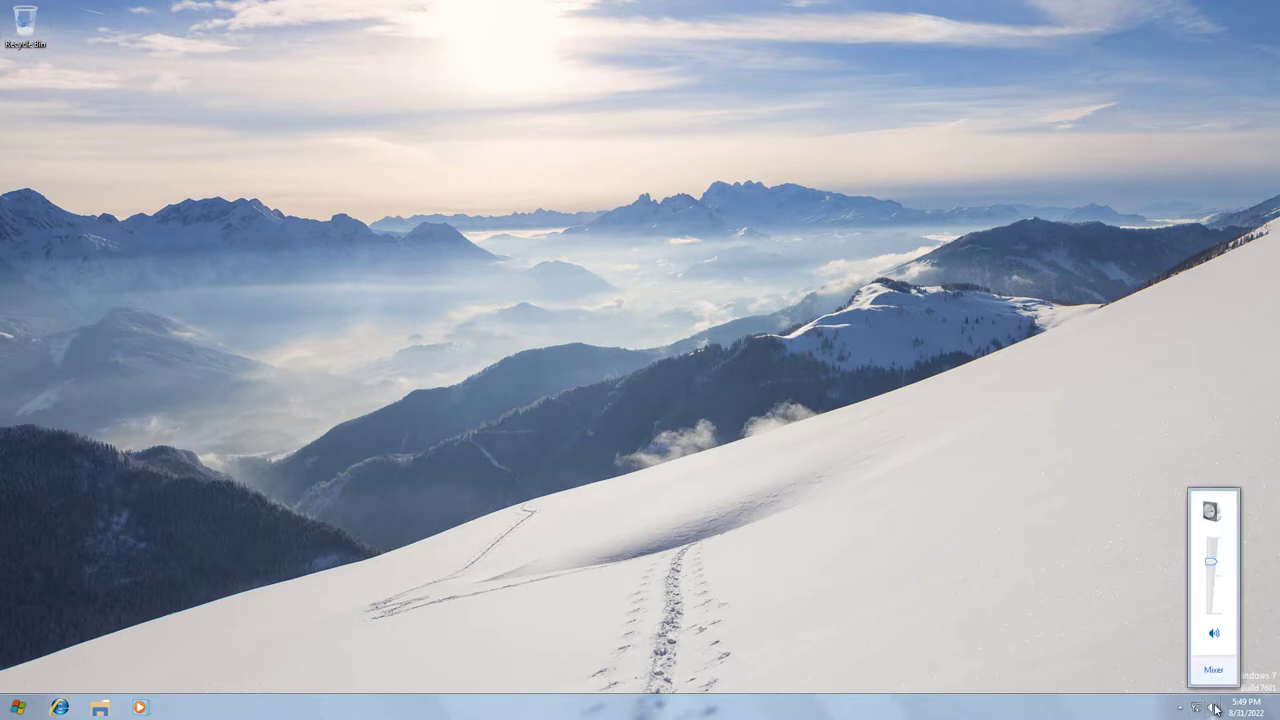
click(1212, 540)
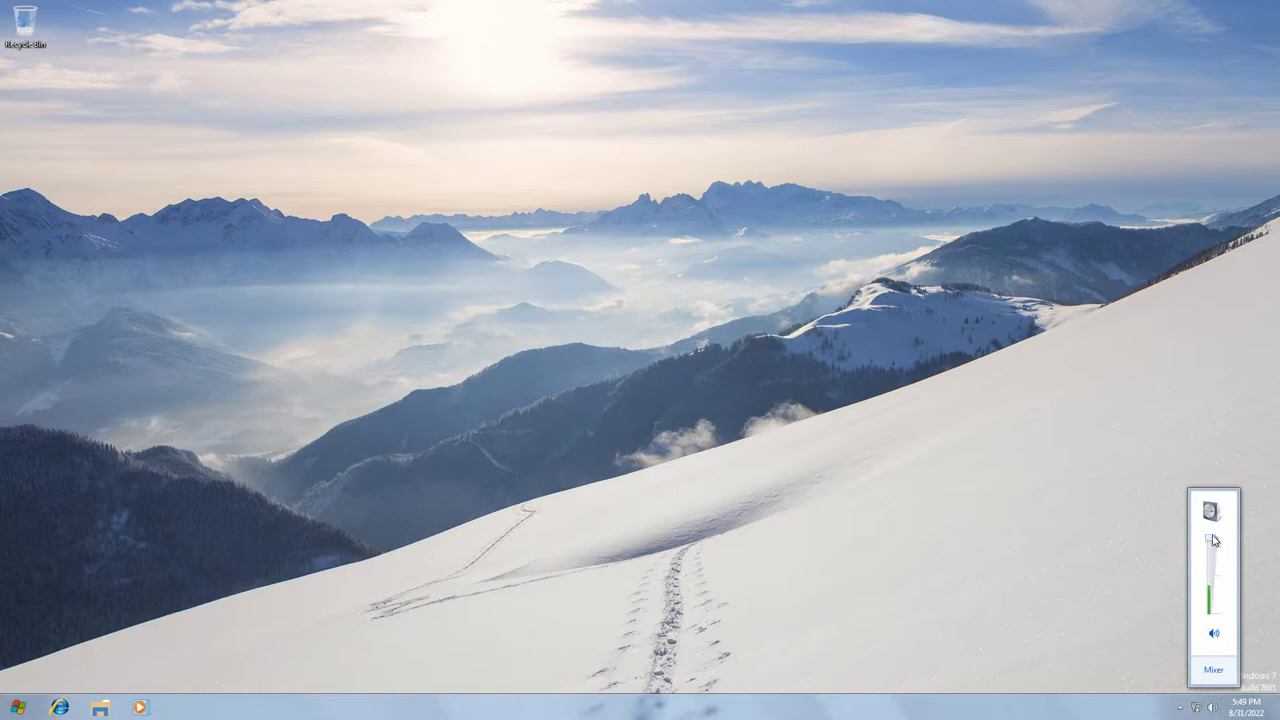
Dismiss the volume control and open the Windows folder on Local Disk (C:) in a file browser window.
click(673, 550)
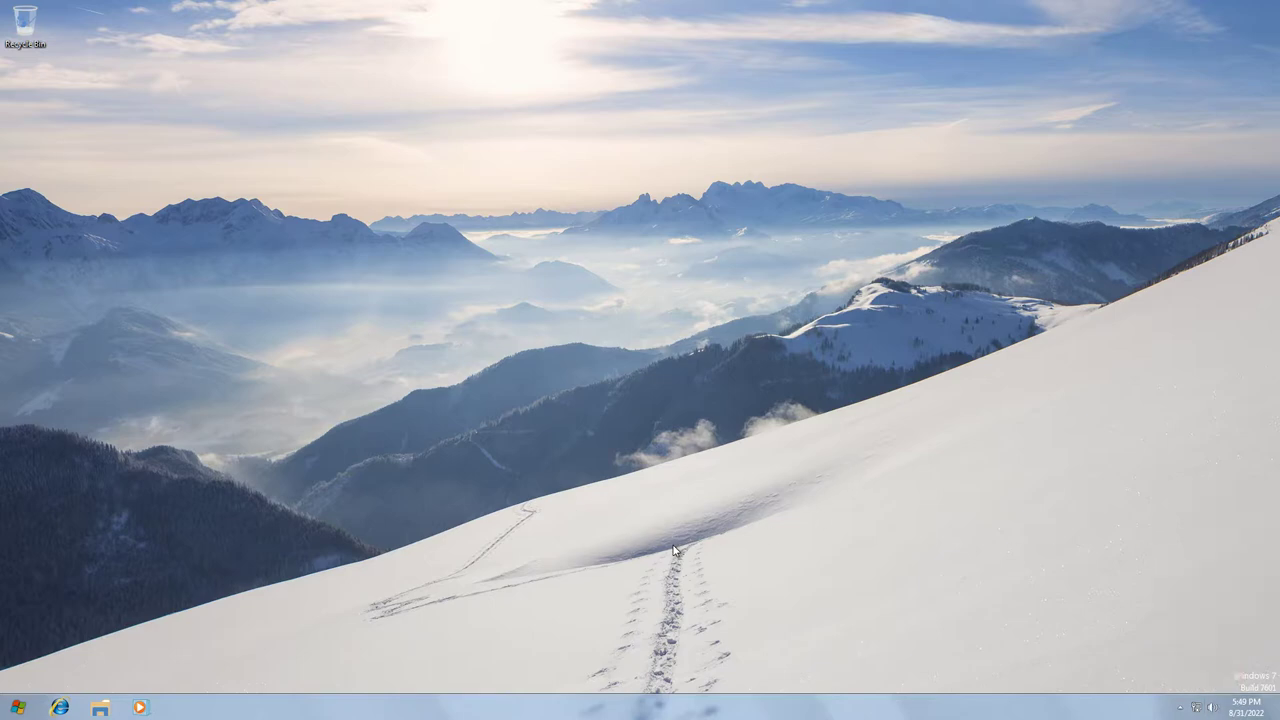
right_click(89, 705)
click(97, 630)
click(101, 706)
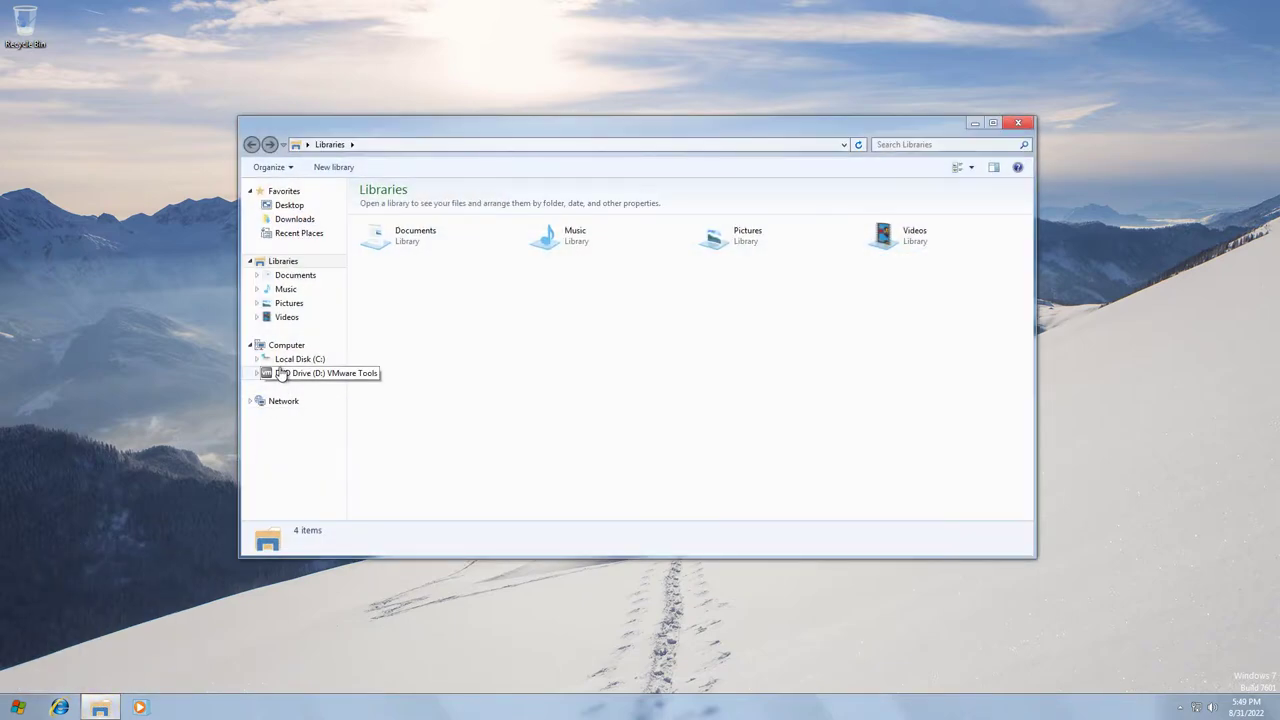
click(279, 364)
double_click(405, 262)
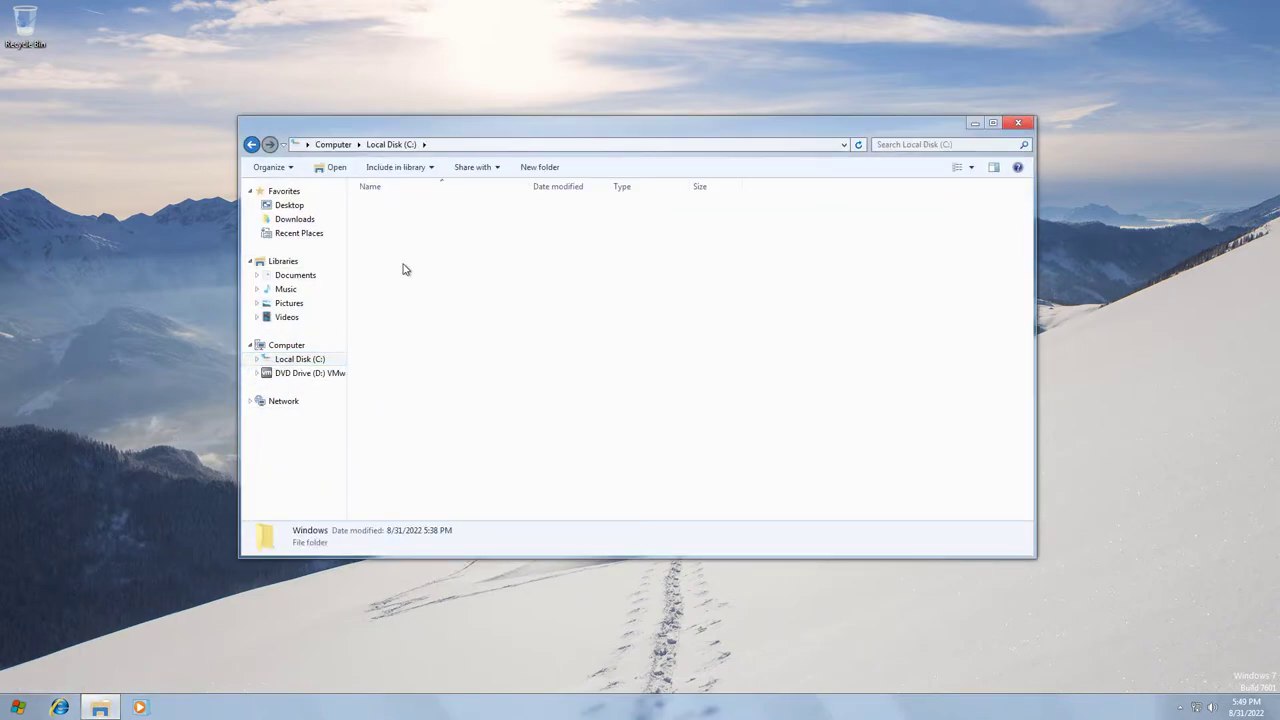
Find explorer.exe in the Windows folder and check its general and compatibility properties.
scroll(491, 357, down, 20)
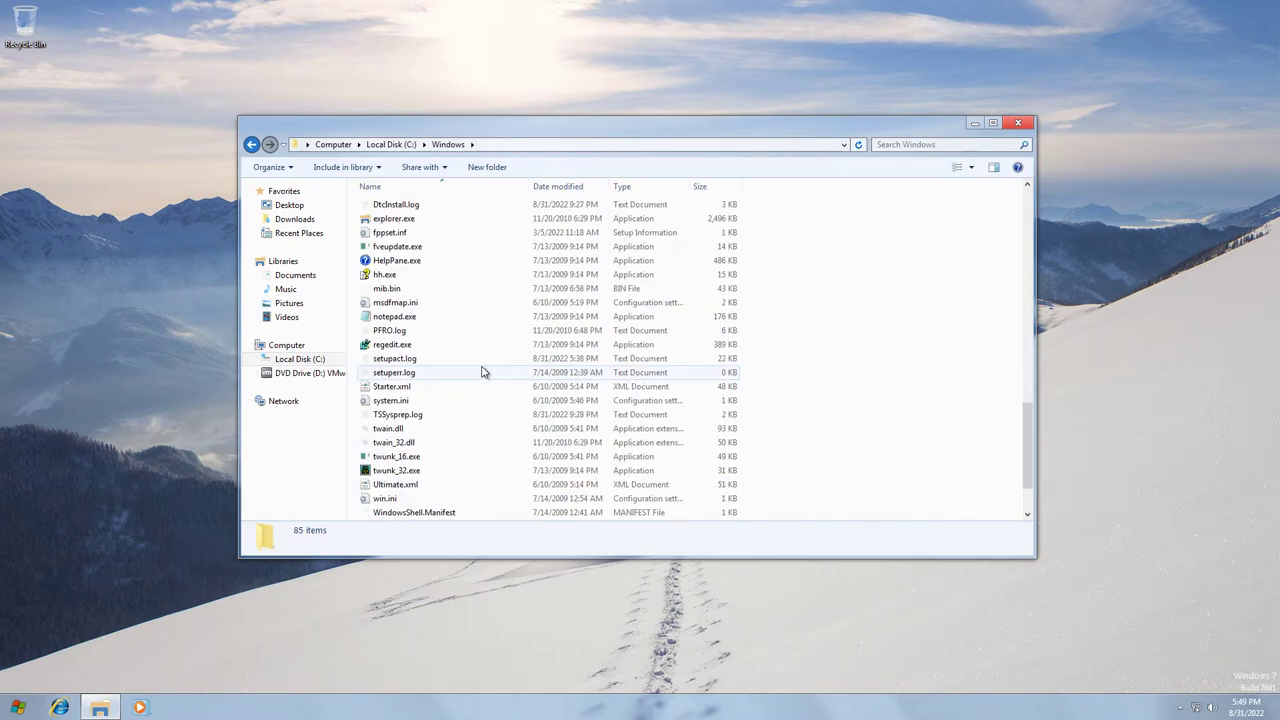
scroll(481, 372, up, 2)
right_click(422, 302)
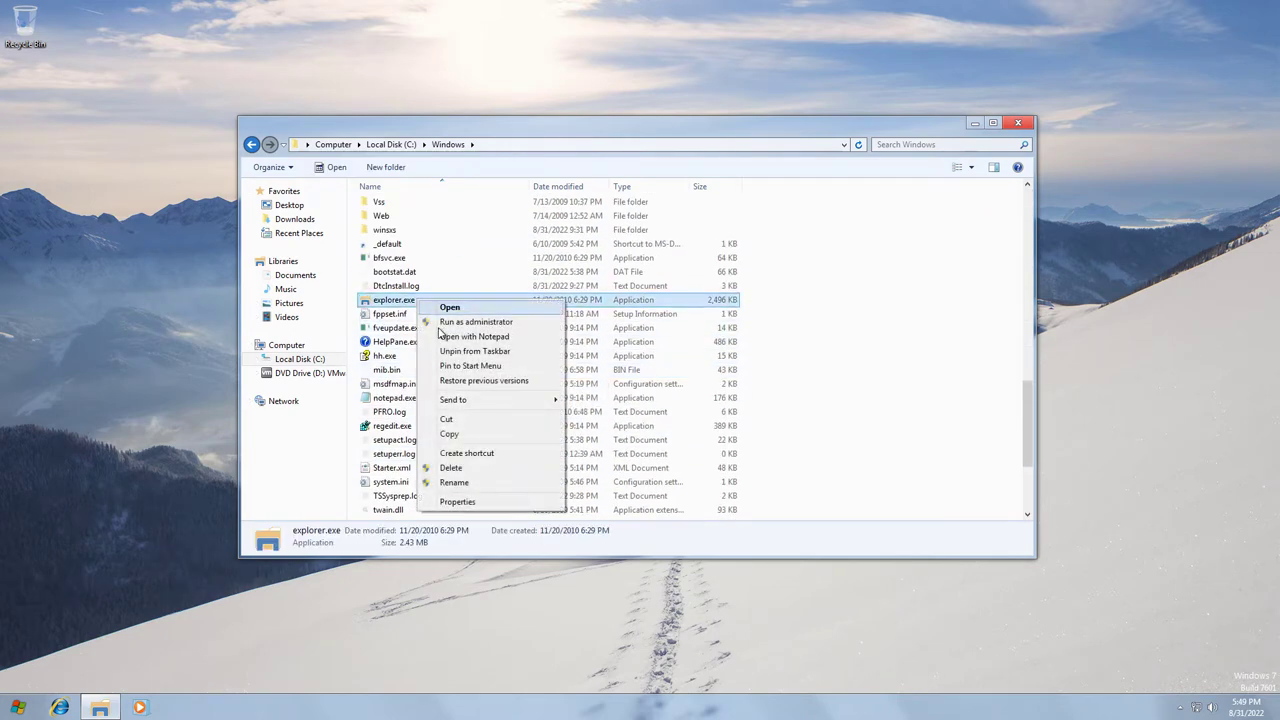
click(460, 501)
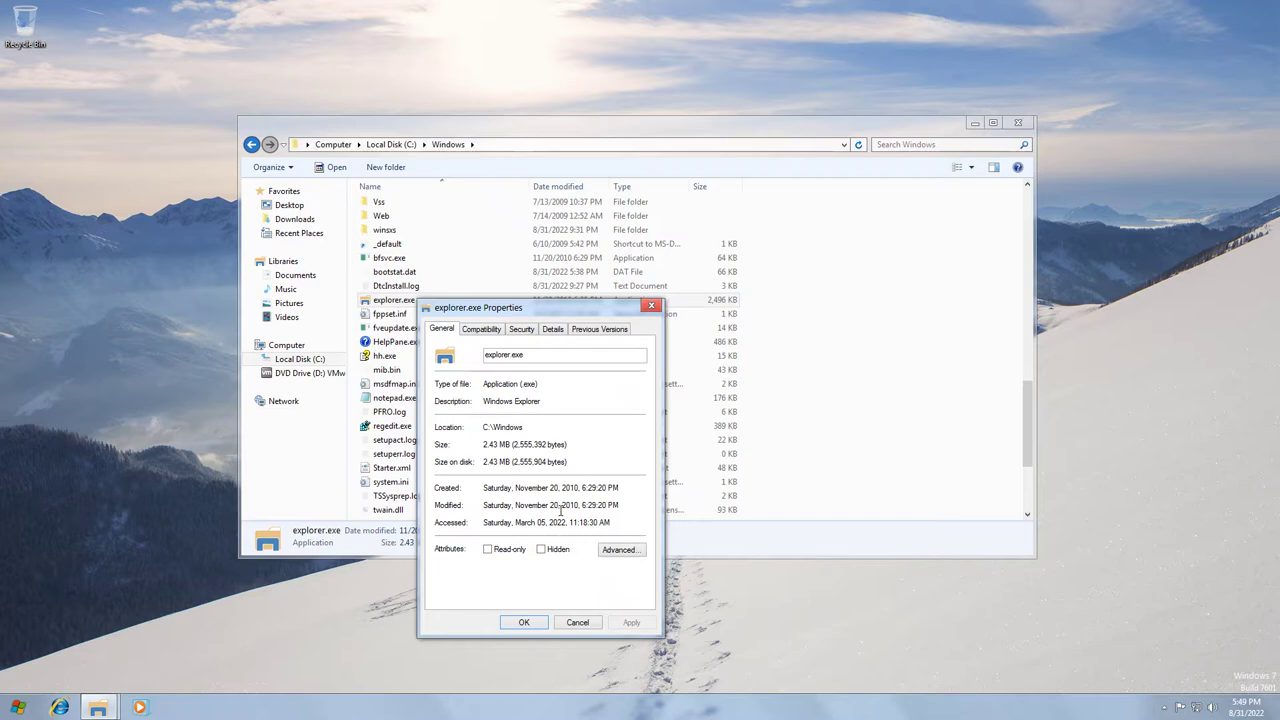
click(480, 330)
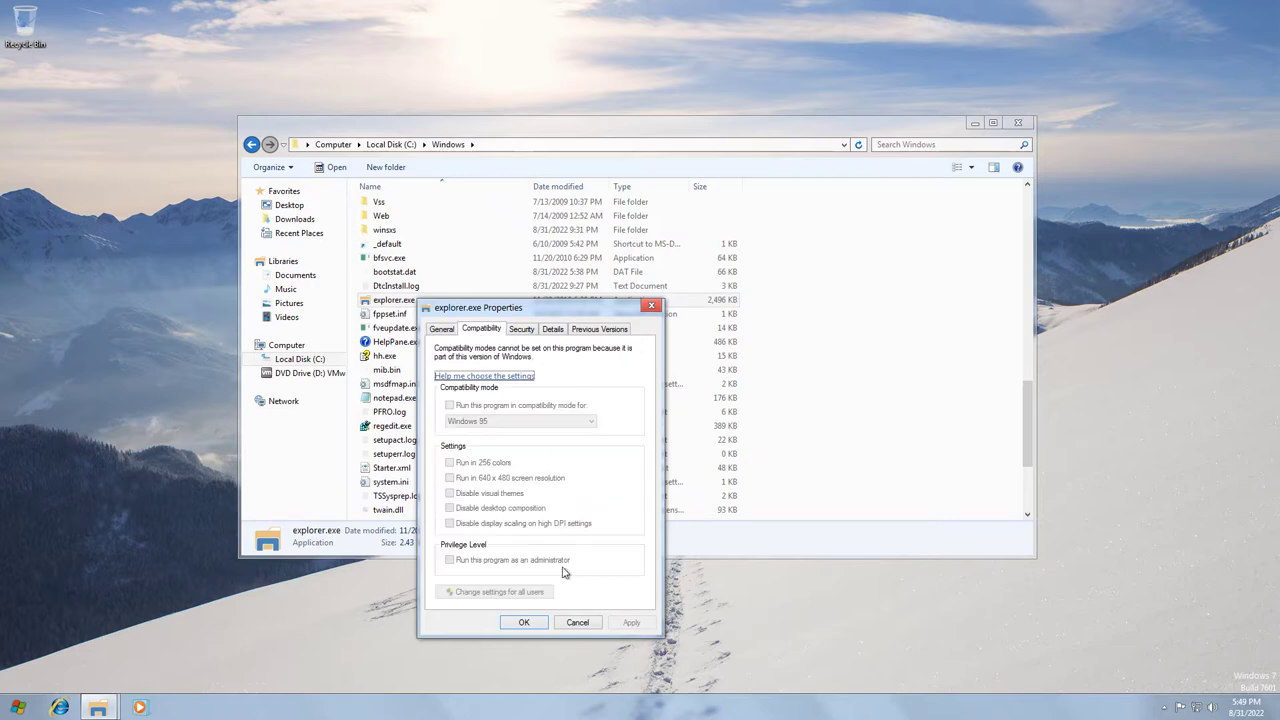
click(577, 623)
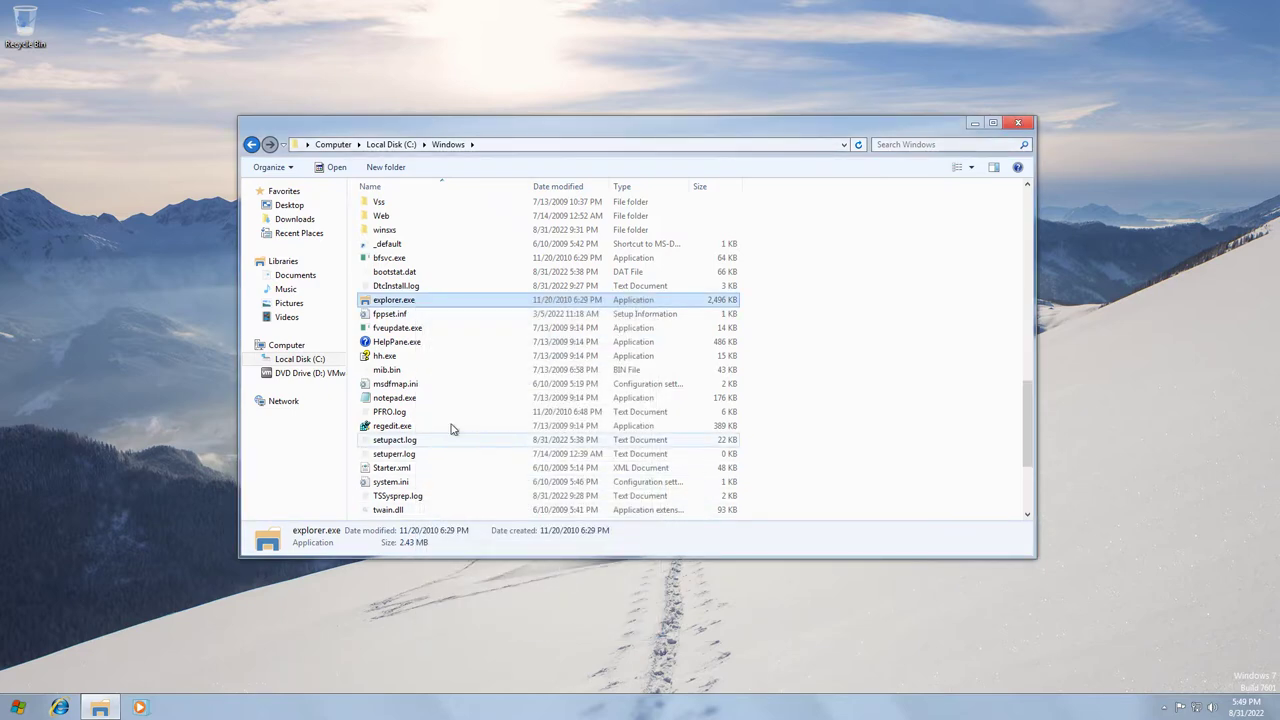
Reopen the properties of explorer.exe and consult the help on choosing compatibility settings.
scroll(433, 414, up, 3)
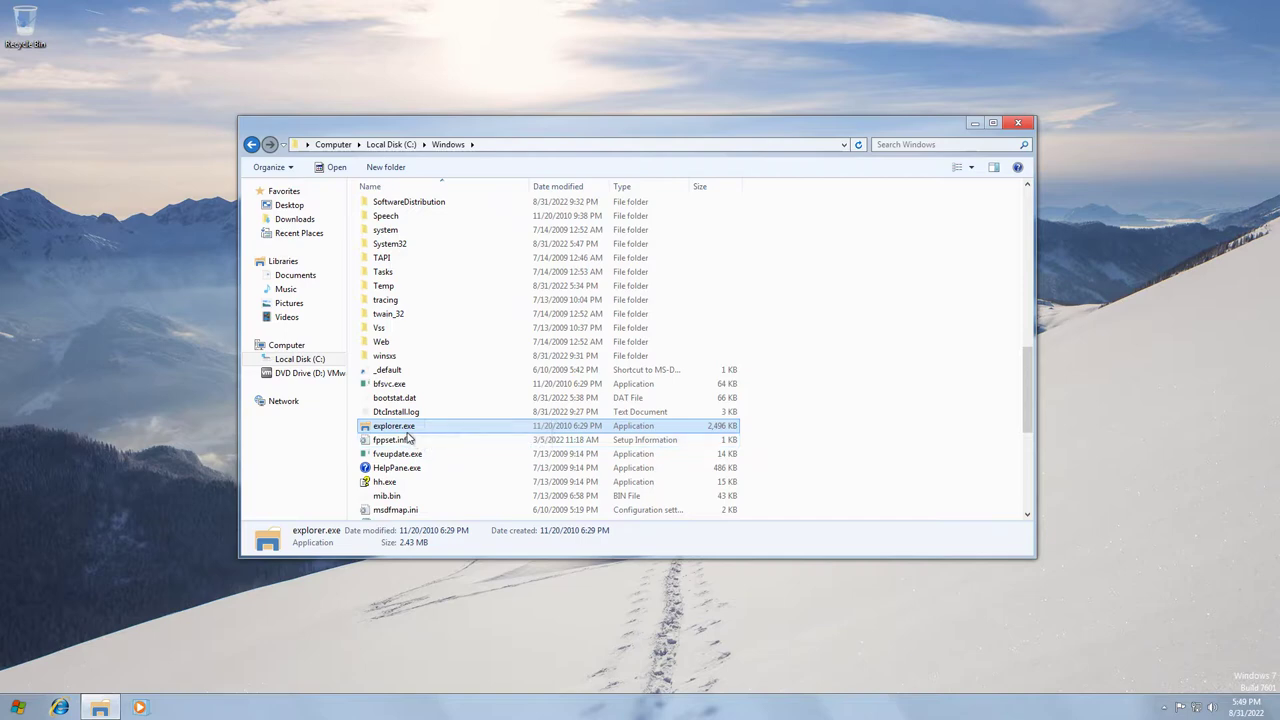
right_click(409, 431)
click(476, 637)
click(511, 381)
click(492, 380)
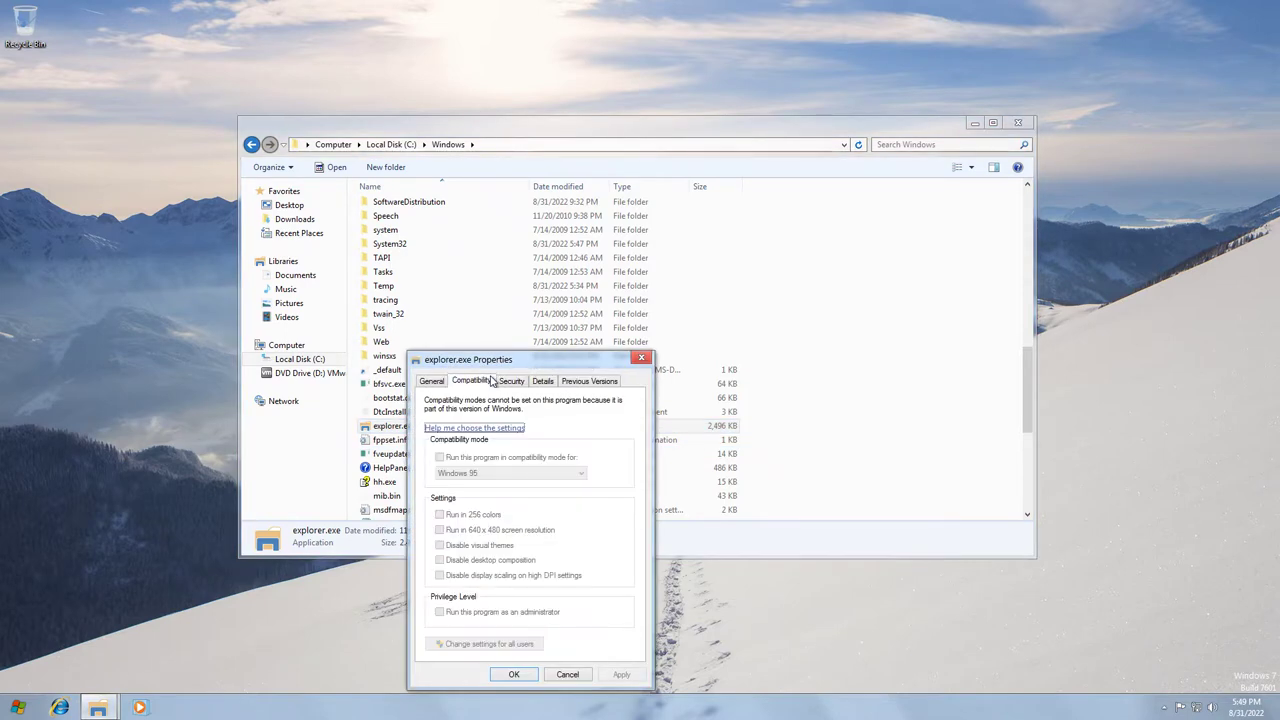
click(470, 429)
click(1261, 15)
Examine the security, version details and previous versions of explorer.exe, and close its properties.
click(518, 384)
click(545, 387)
click(573, 385)
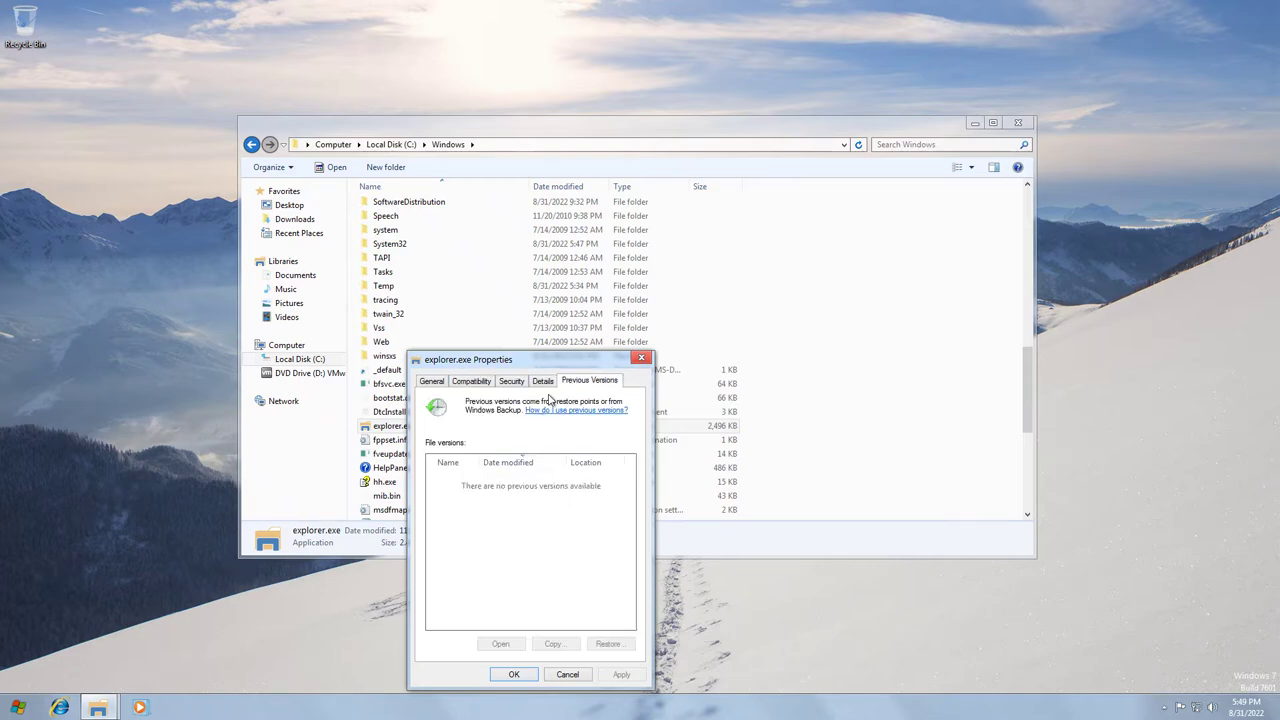
click(543, 382)
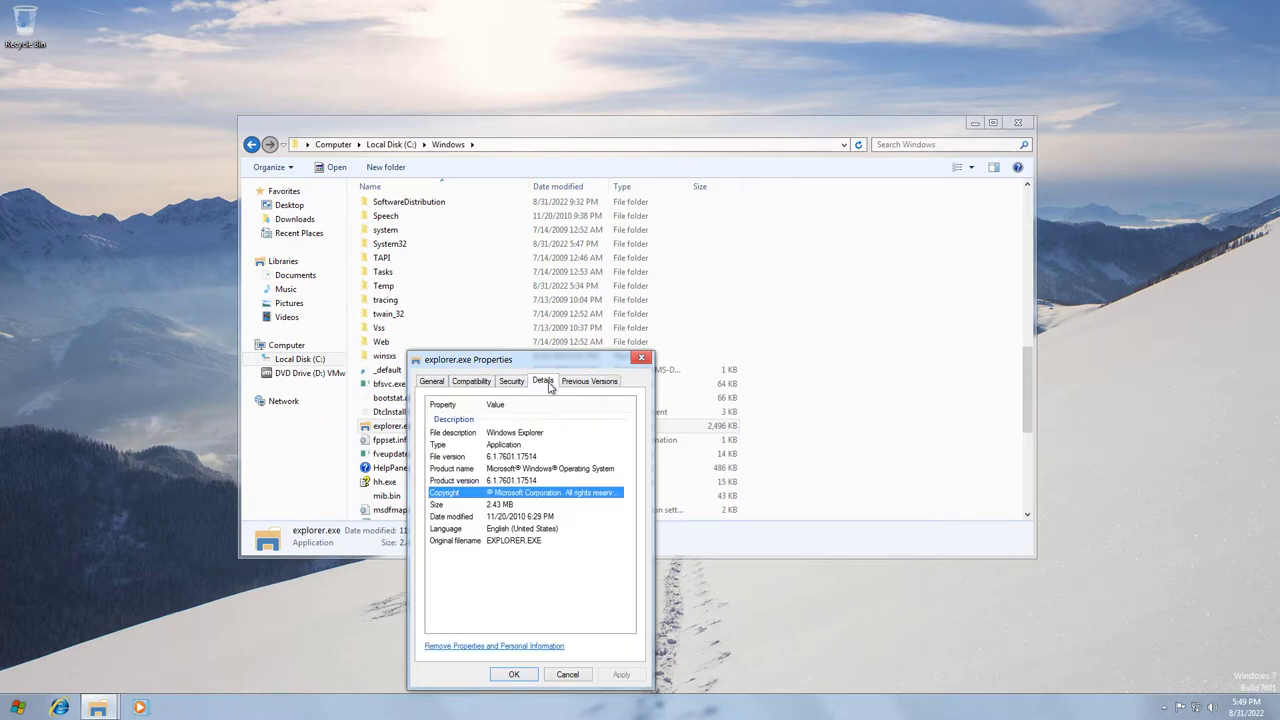
click(494, 678)
Try to run twunk_16.exe from the Windows folder.
scroll(447, 489, down, 7)
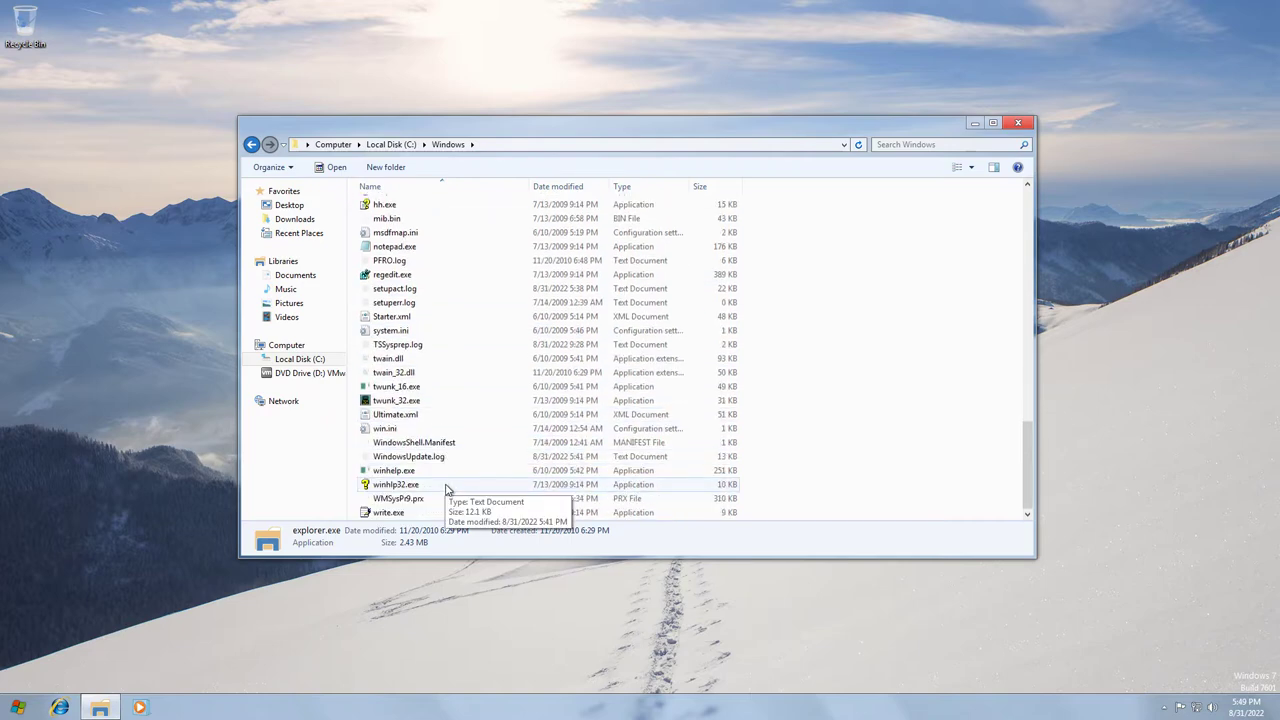
click(420, 402)
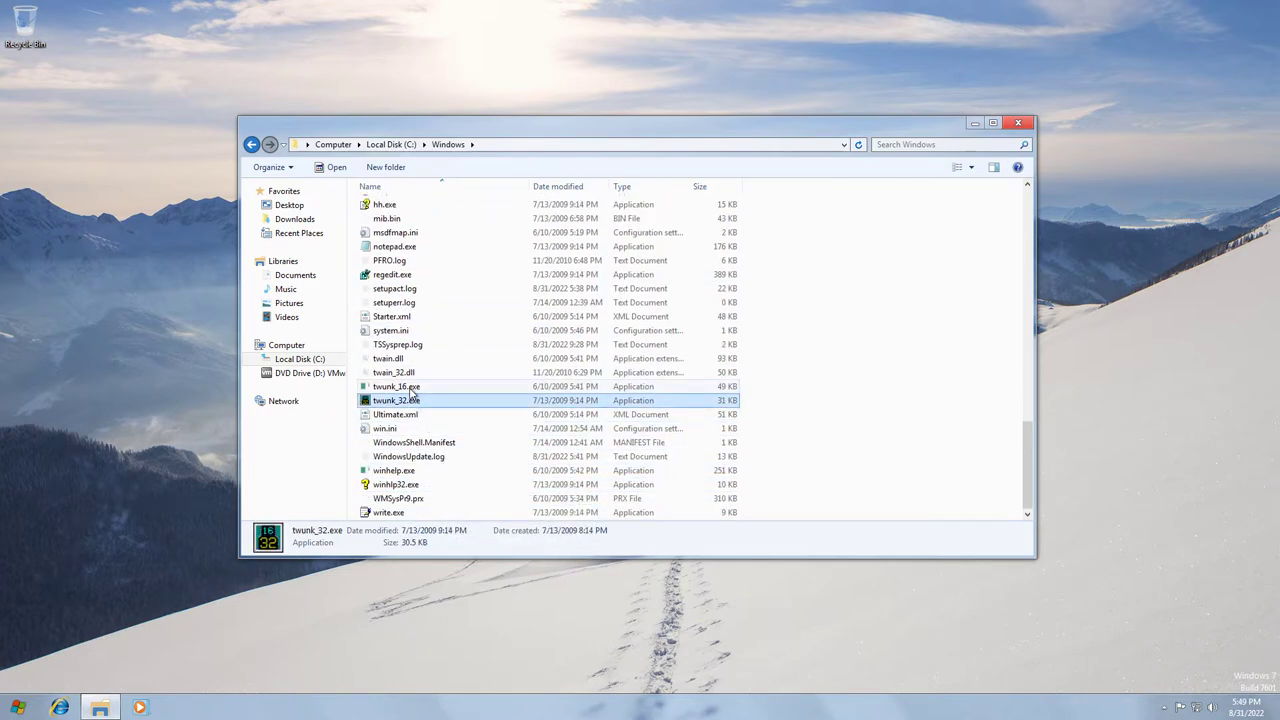
double_click(413, 388)
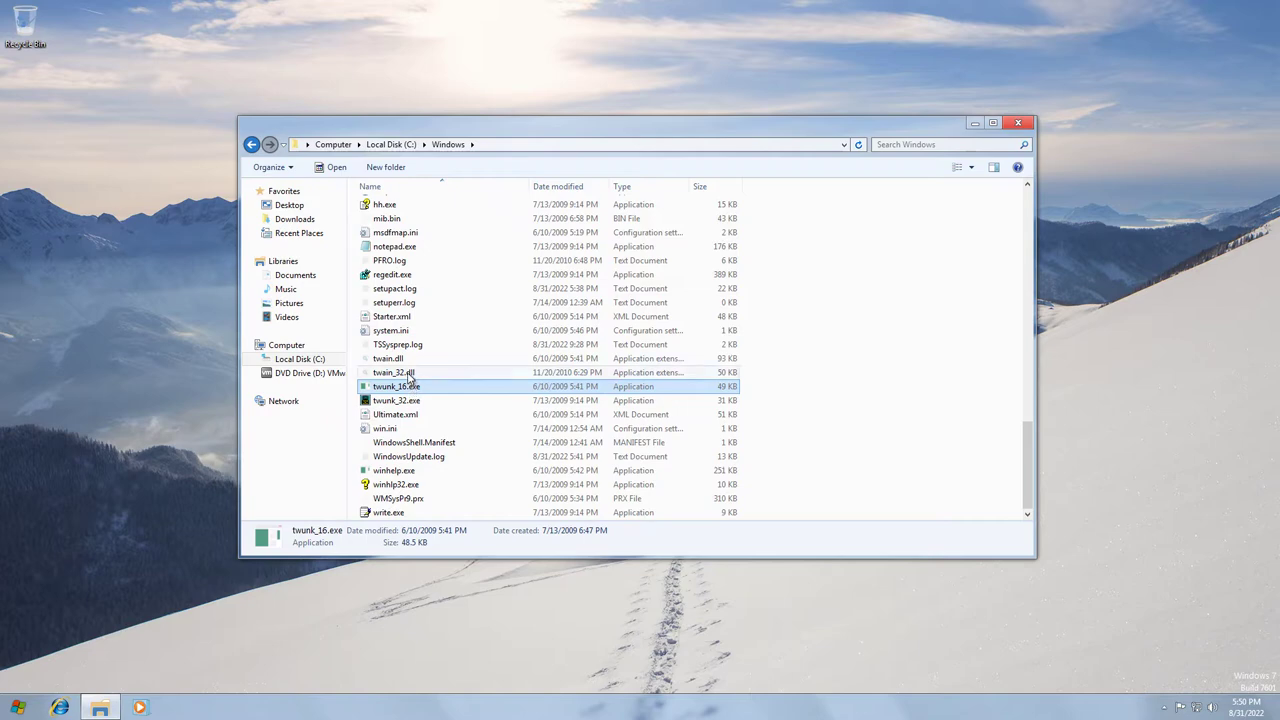
Launch regedit.exe from the Windows folder to view the Registry Editor, and close it.
key(Up)
key(Up)
key(Up)
key(Up)
key(Up)
double_click(412, 276)
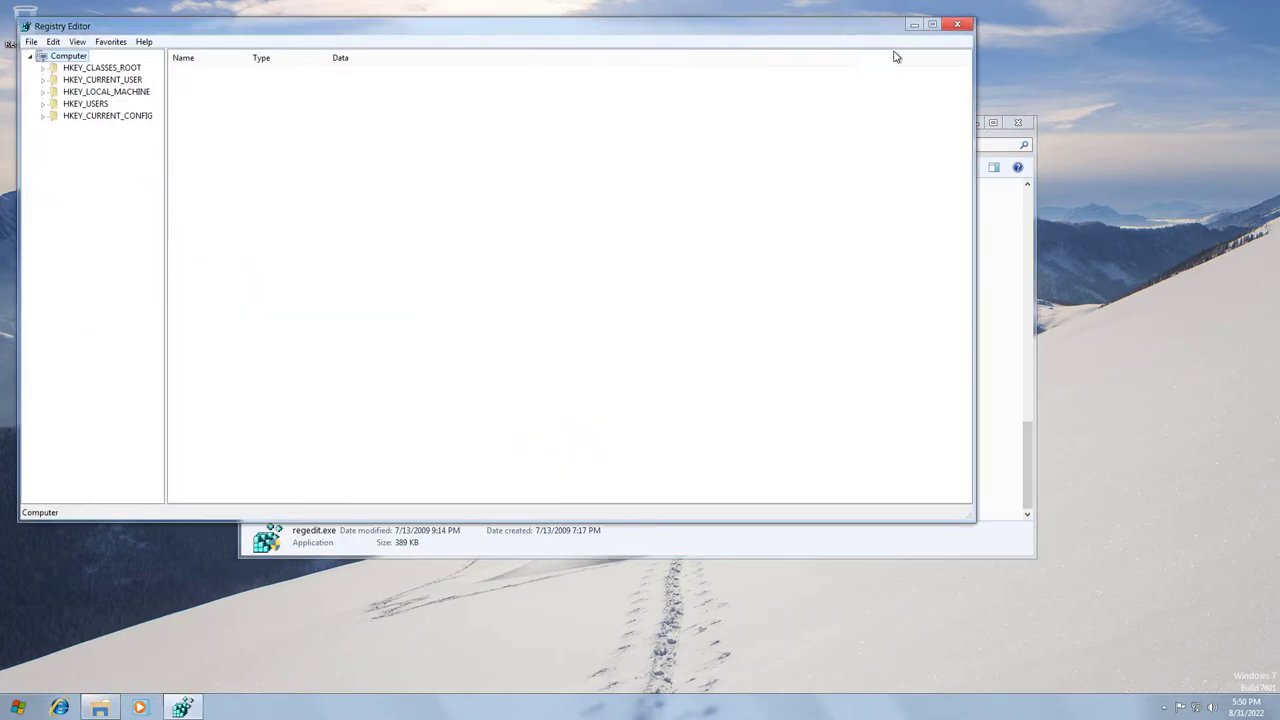
click(952, 26)
Launch notepad.exe from the Windows folder, view its About information, and close all open windows.
key(Up)
key(Up)
key(Return)
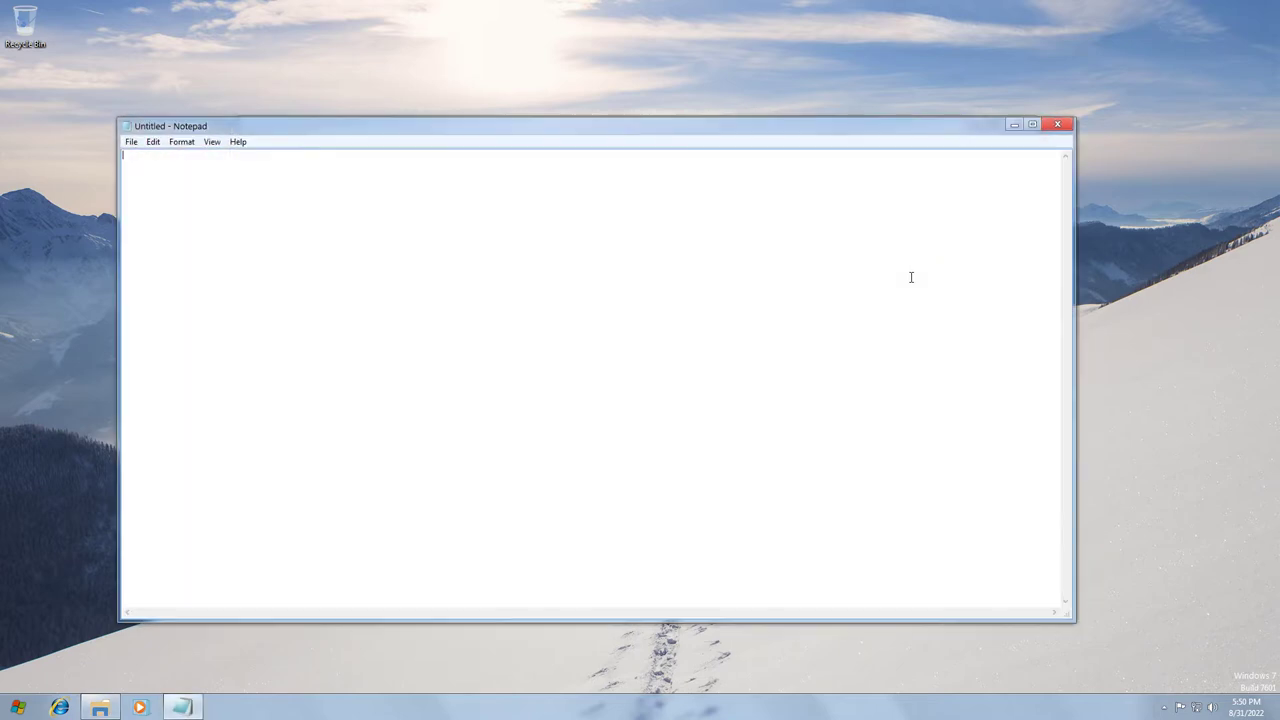
click(239, 146)
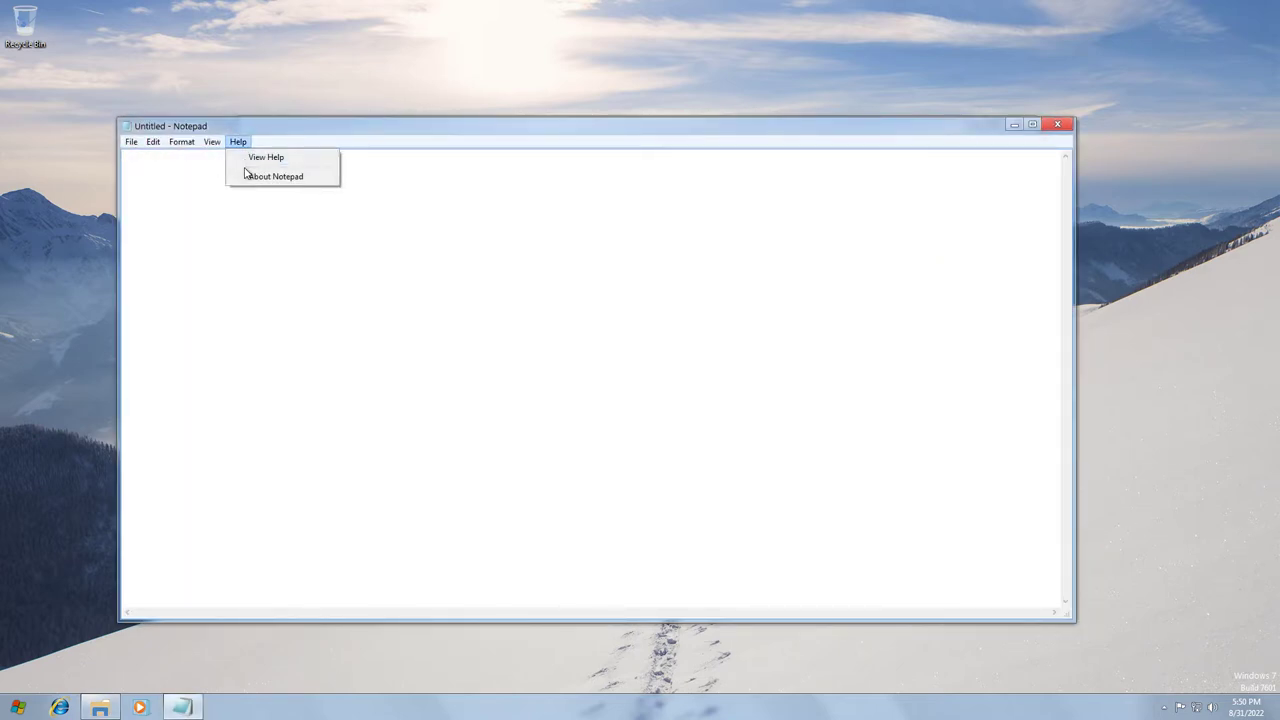
click(252, 175)
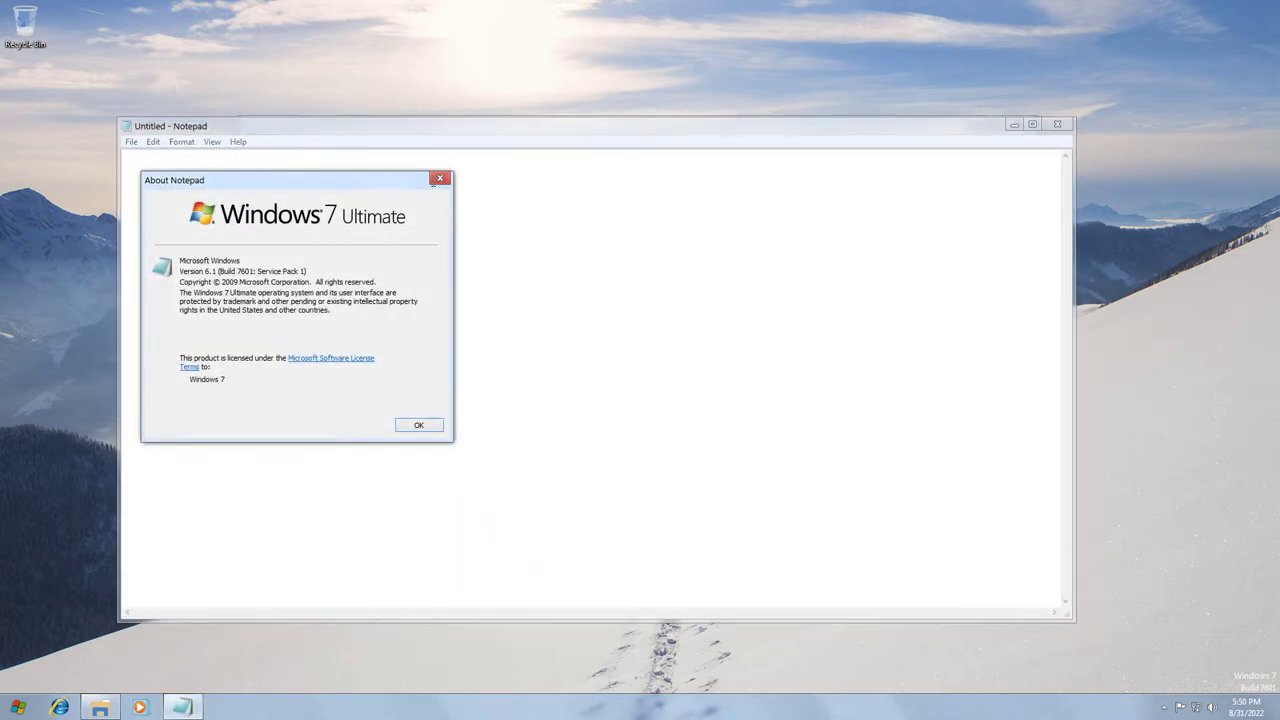
click(440, 178)
click(1055, 125)
click(1030, 124)
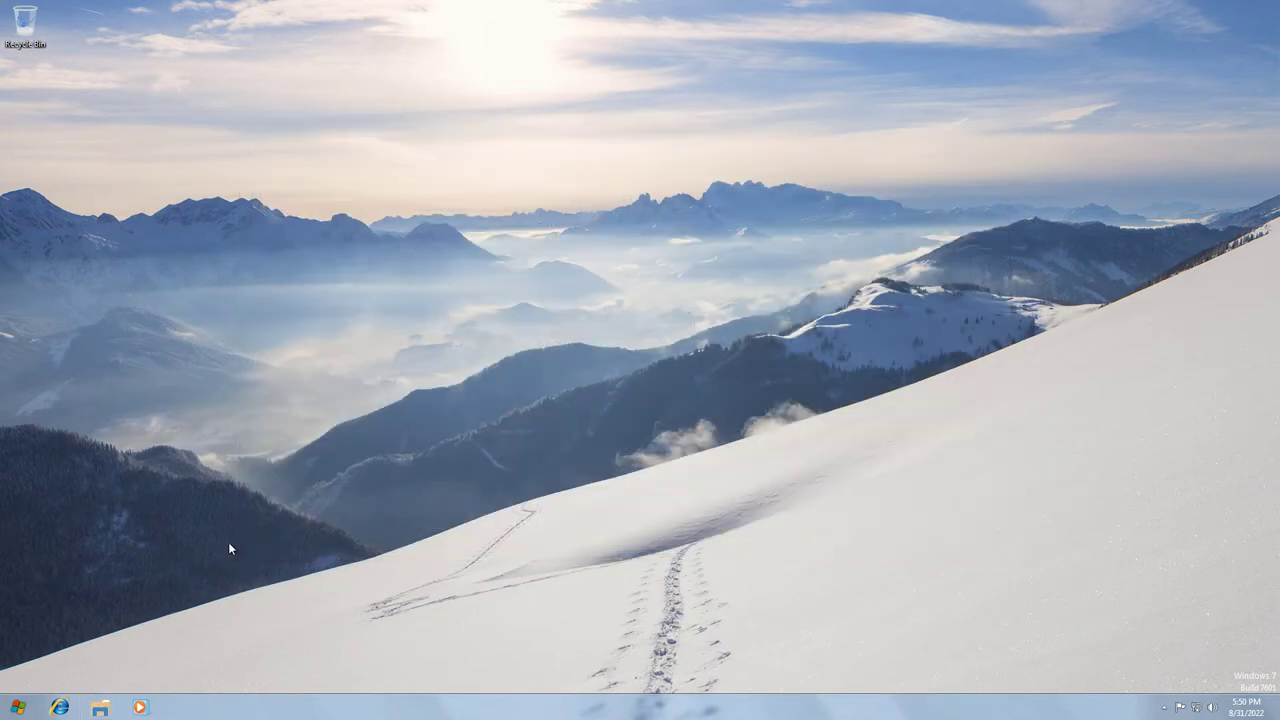
Launch a blank Notepad window with the Run command.
click(20, 708)
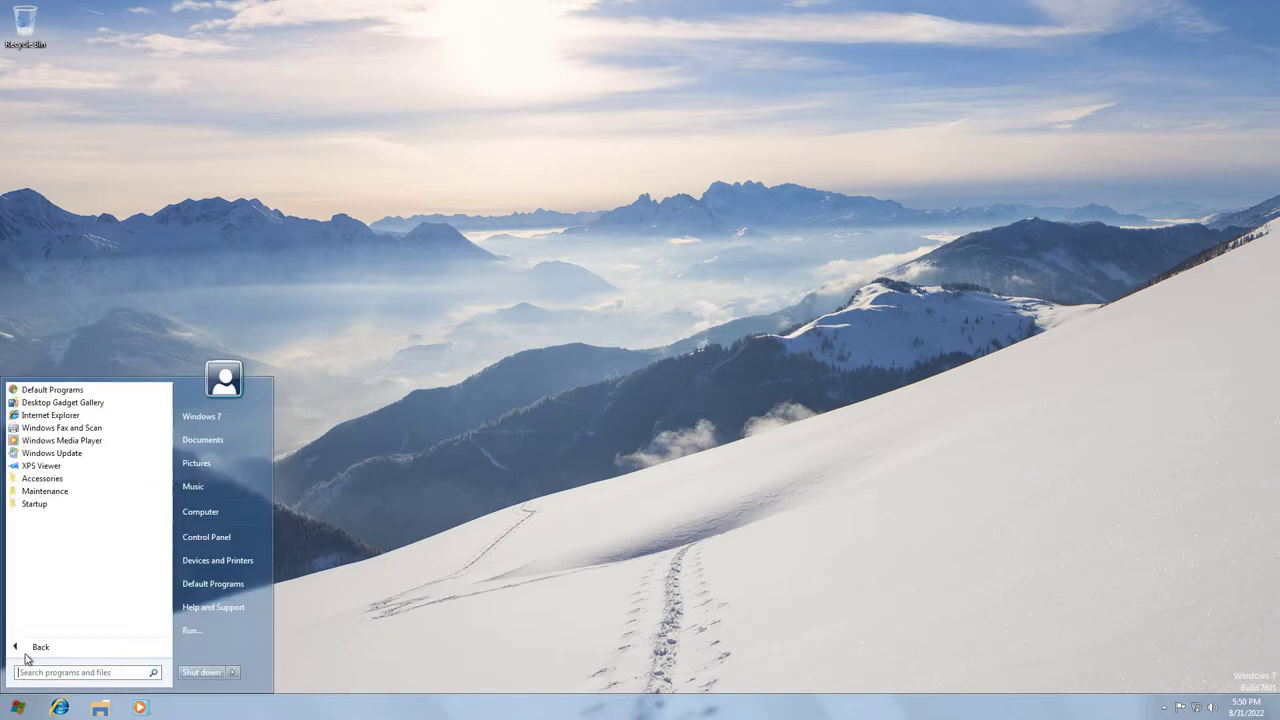
click(545, 541)
key(super+r)
text(n)
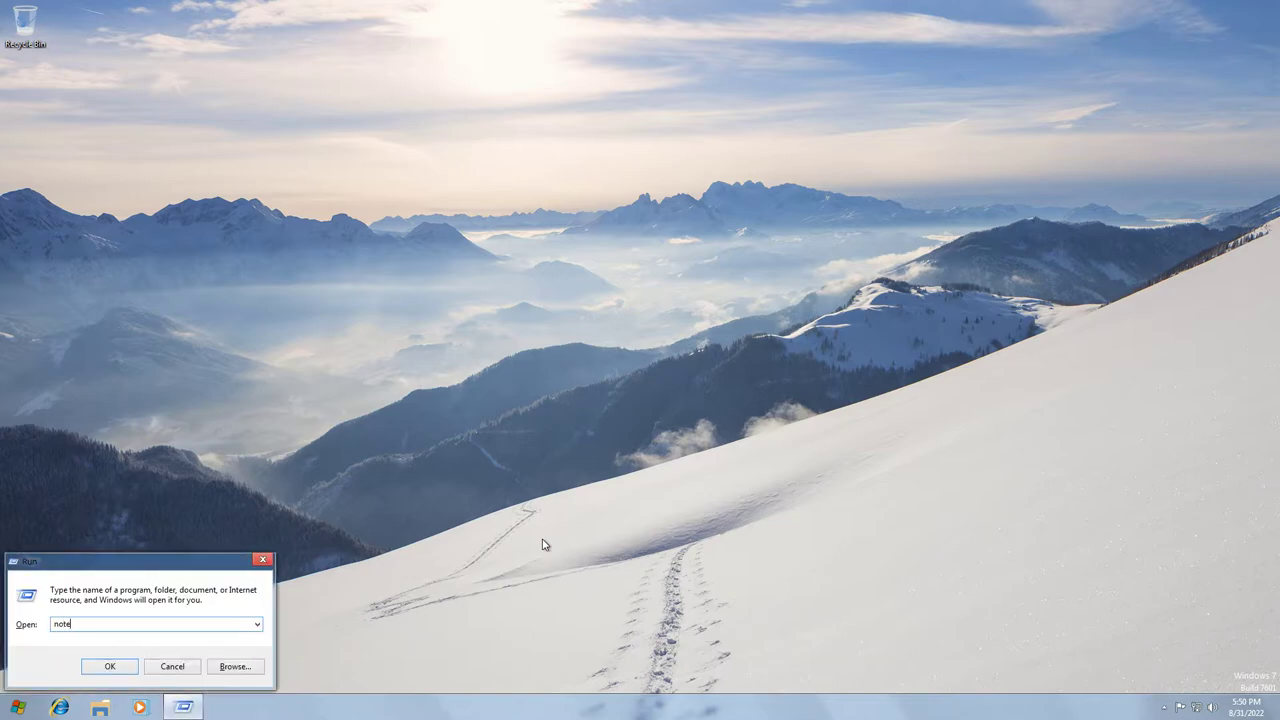
key(Return)
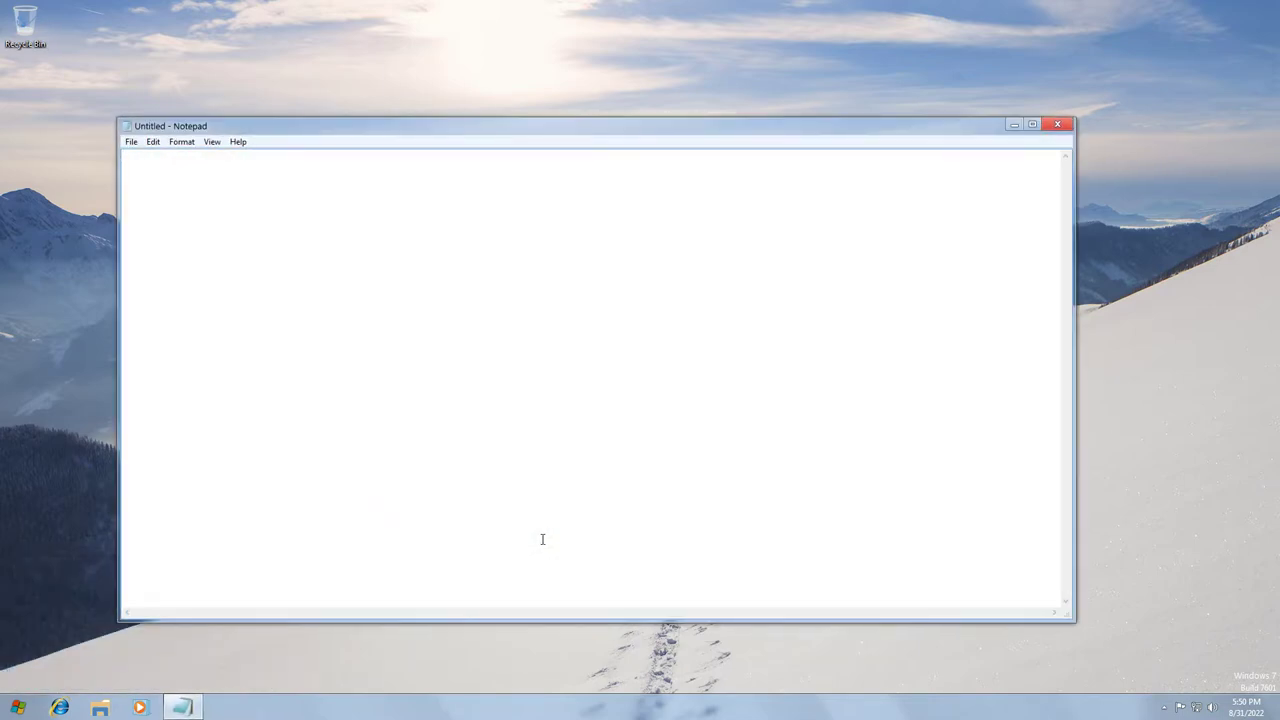
Set the Notepad font to Segoe UI in Light style at size 20.
click(181, 141)
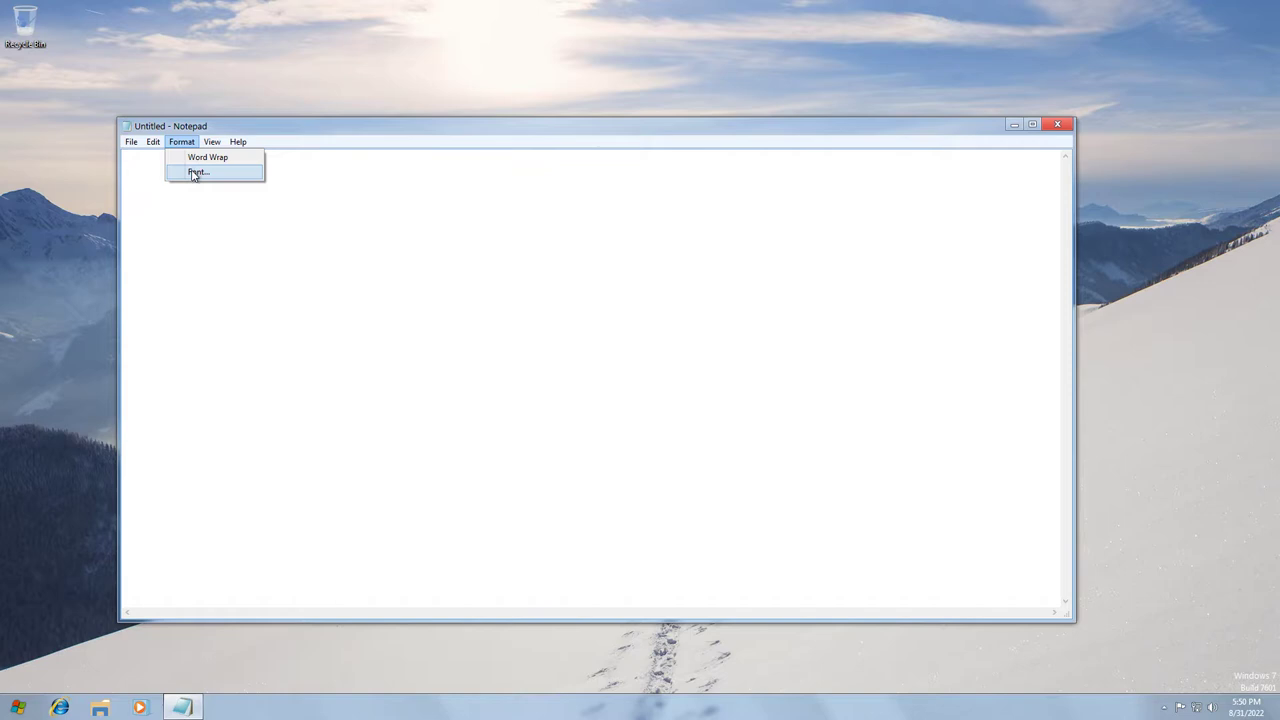
click(195, 172)
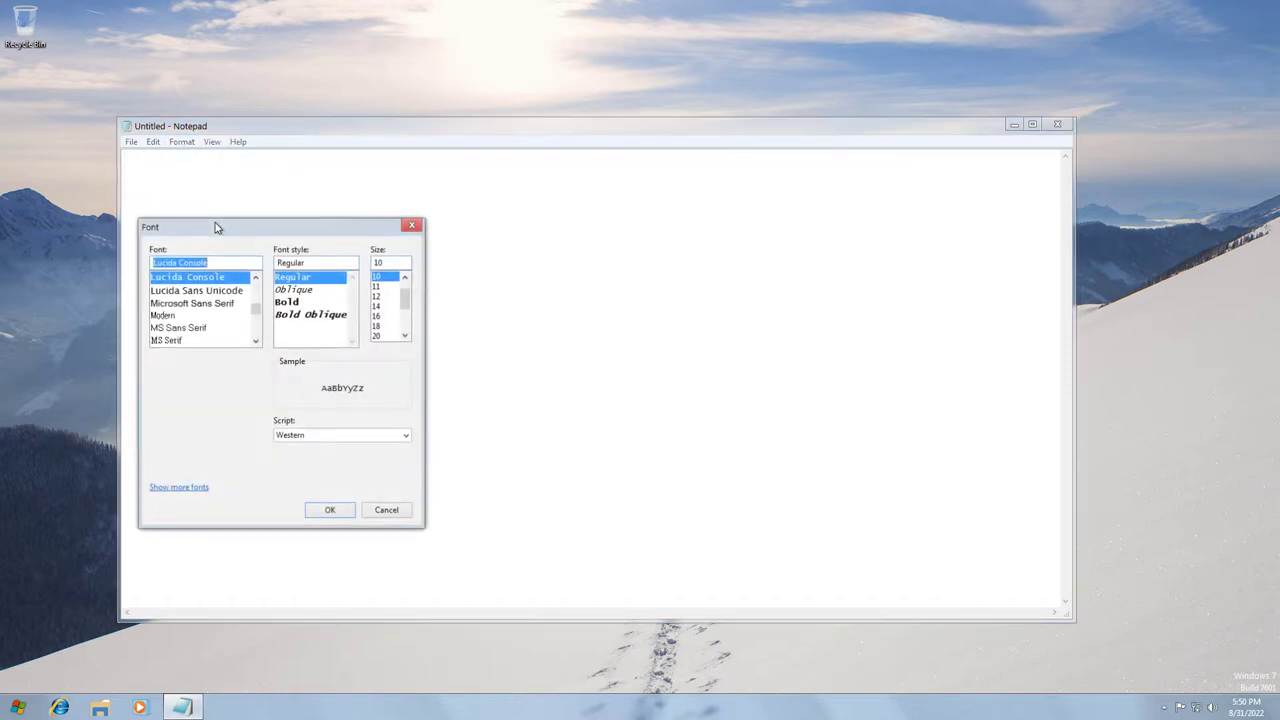
scroll(185, 318, down, 4)
click(181, 316)
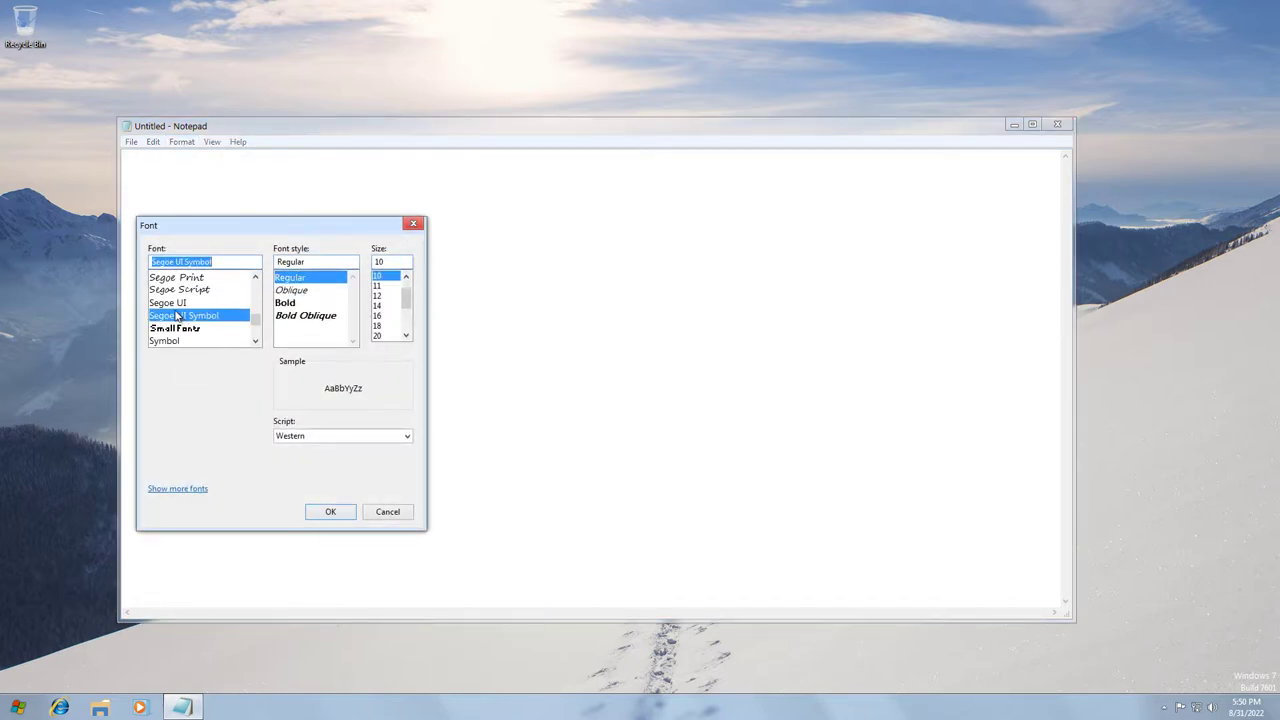
click(172, 302)
click(386, 326)
scroll(389, 329, down, 3)
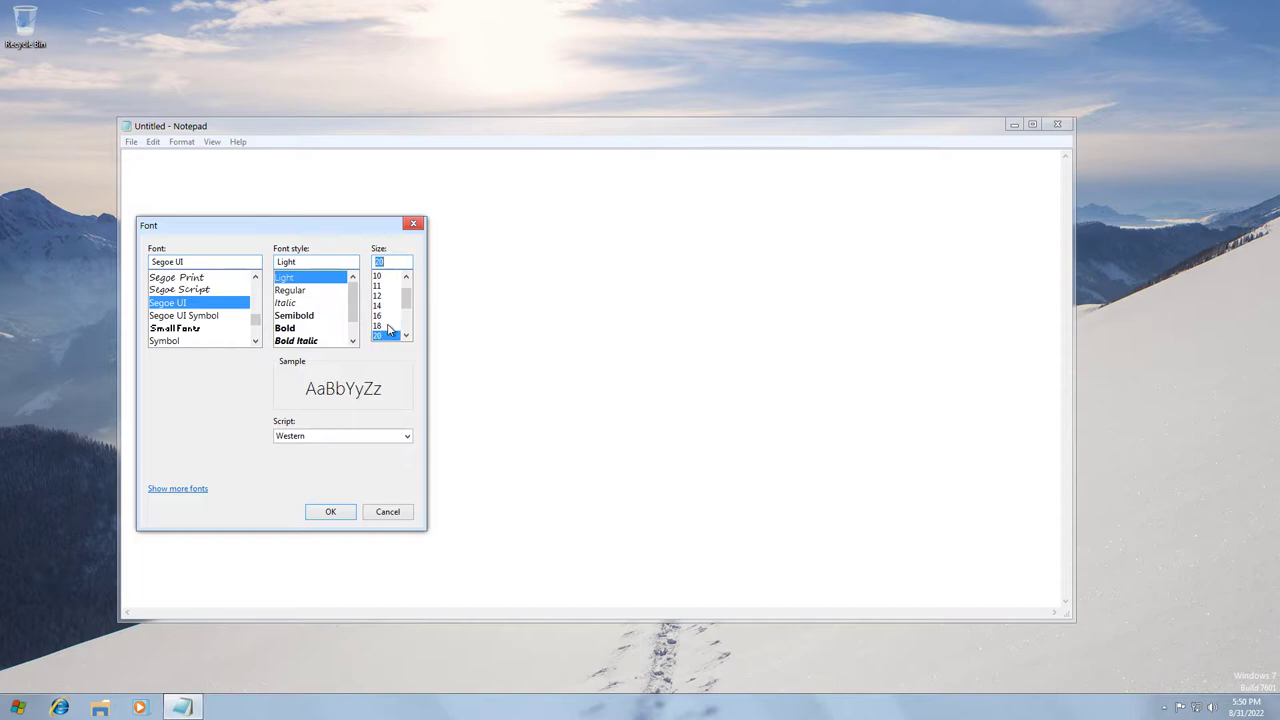
click(332, 511)
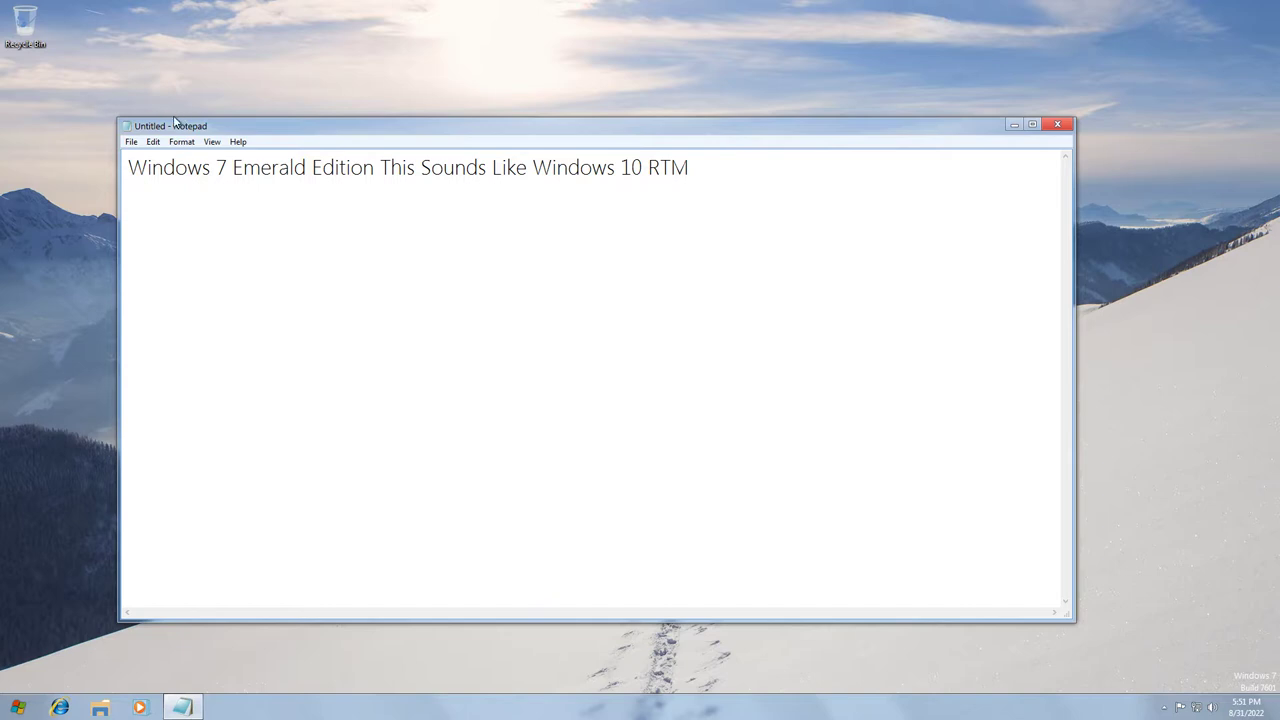
Close the untitled Notepad document without saving it.
click(1056, 125)
click(672, 353)
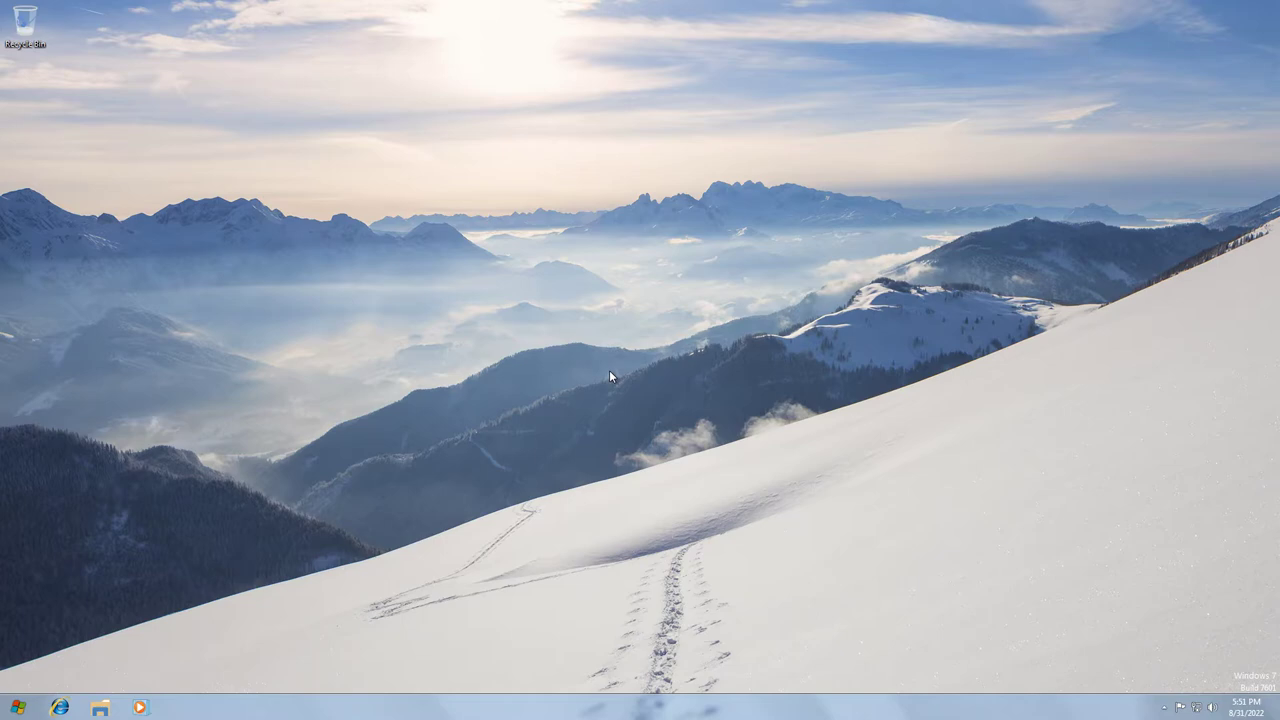
Leave the virtual machine's full-screen view and open the host's Trenes Y Rutas folder on Local Disk (C:).
click(1153, 10)
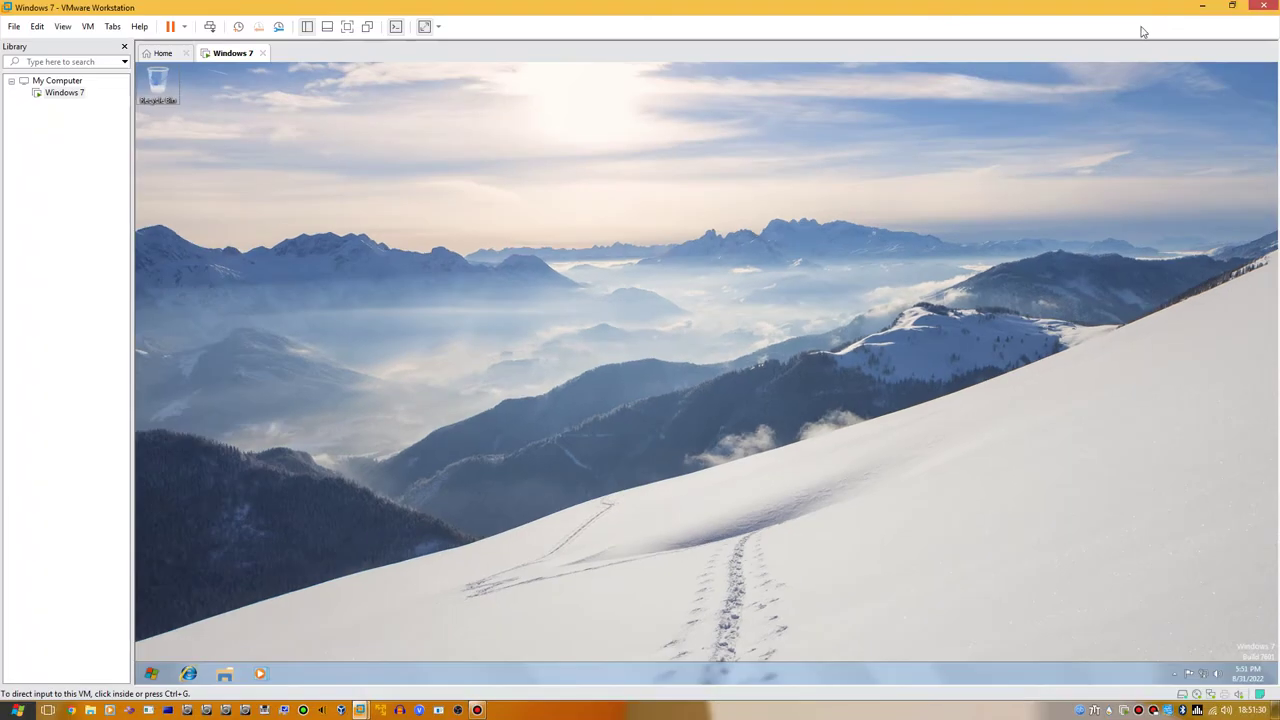
click(92, 710)
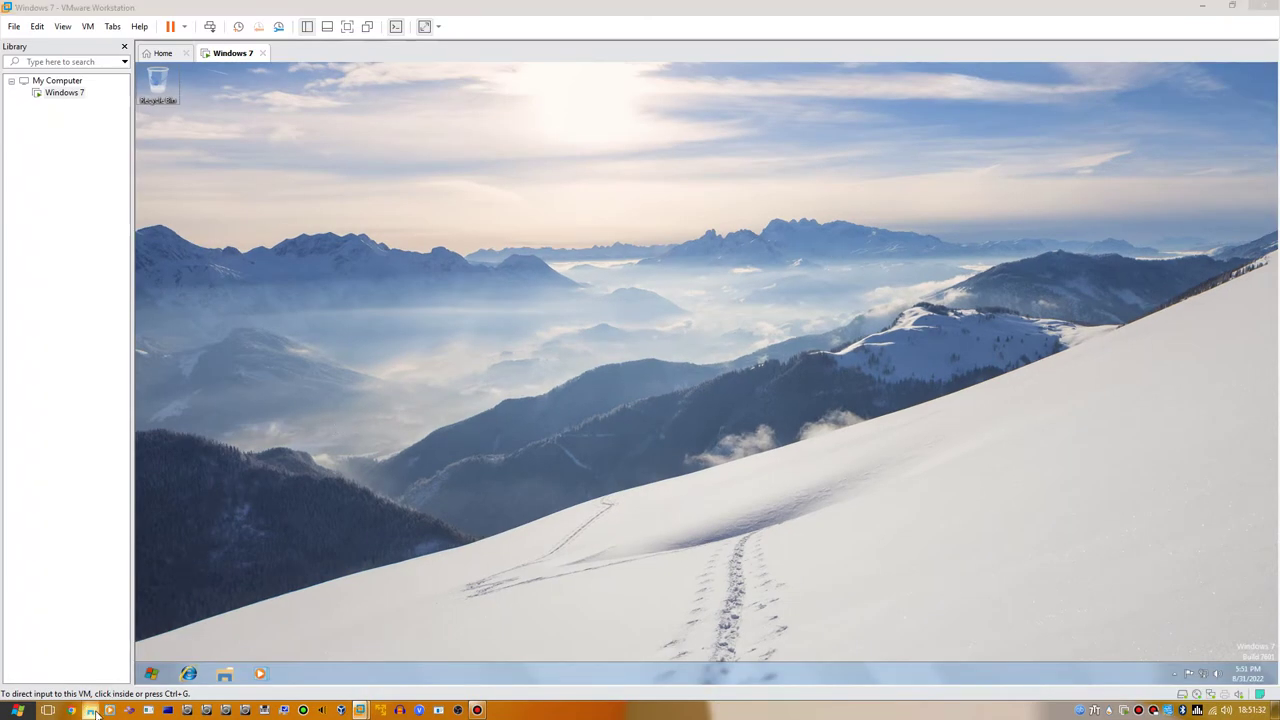
double_click(437, 330)
scroll(469, 428, down, 7)
click(492, 505)
double_click(492, 505)
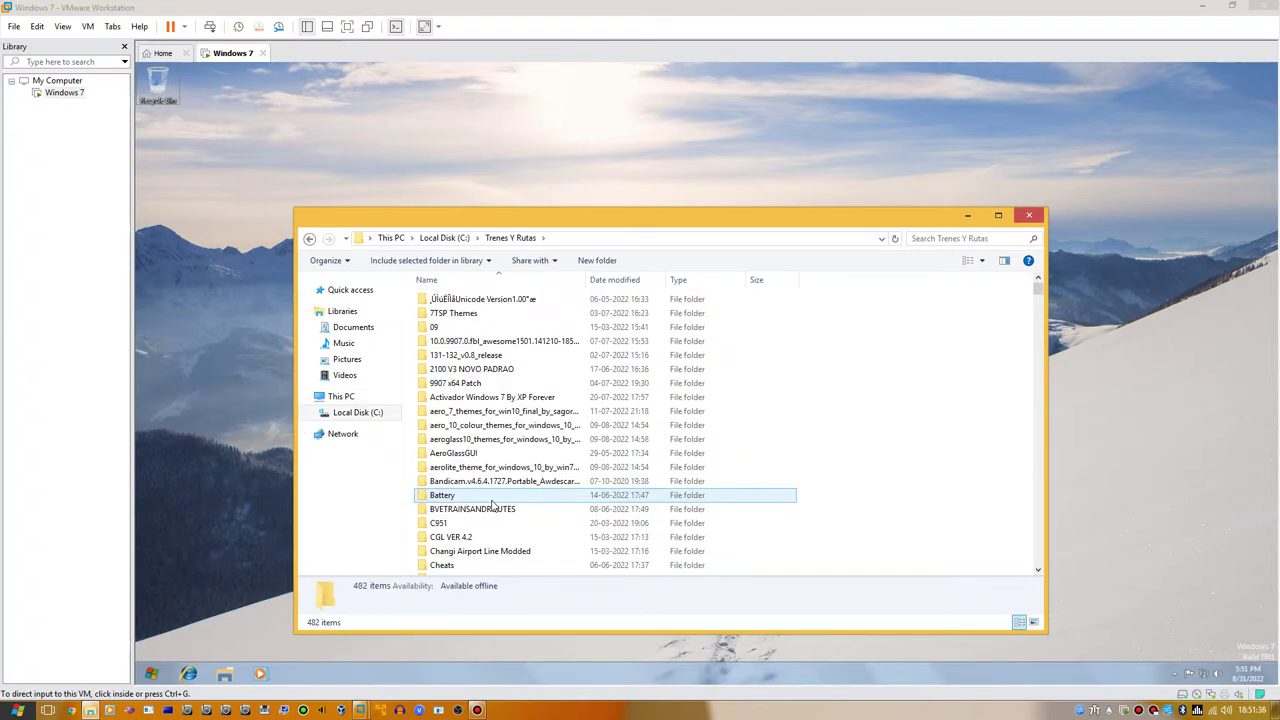
Find the DXD folder in Trenes Y Rutas and copy it onto the virtual machine's desktop.
click(492, 500)
scroll(492, 505, down, 2)
scroll(492, 505, down, 5)
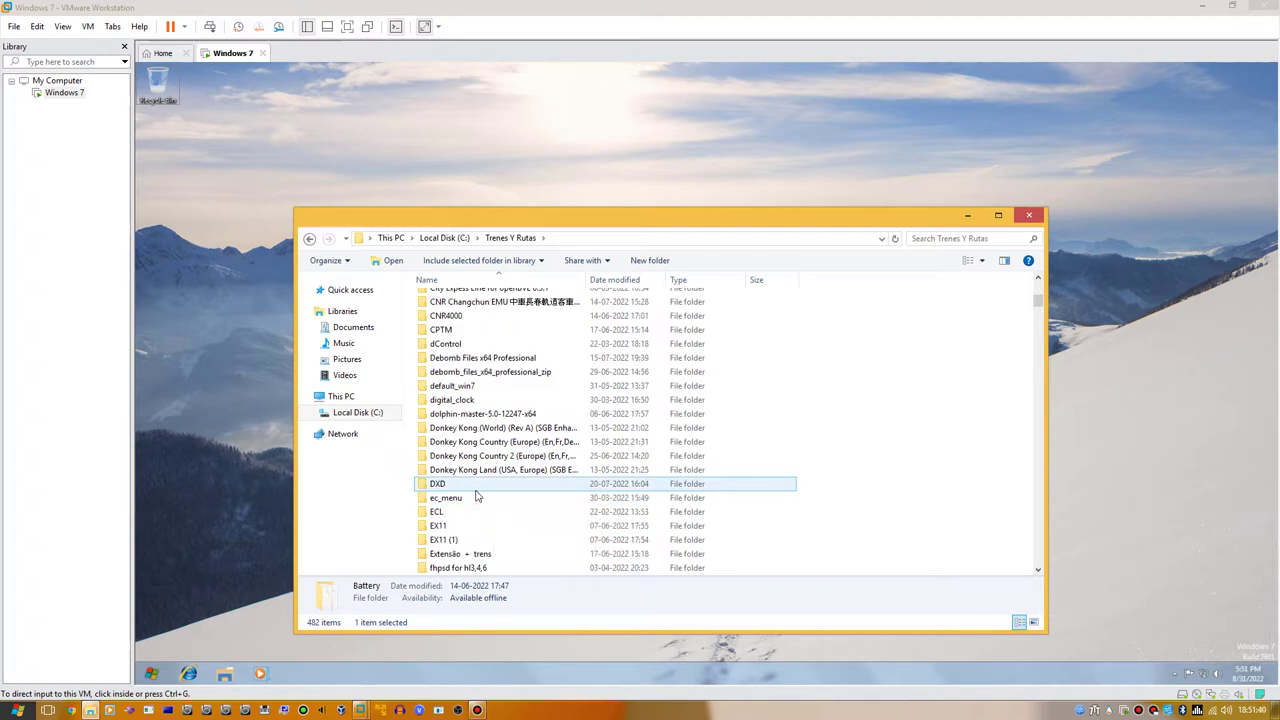
scroll(486, 503, down, 6)
scroll(477, 496, down, 3)
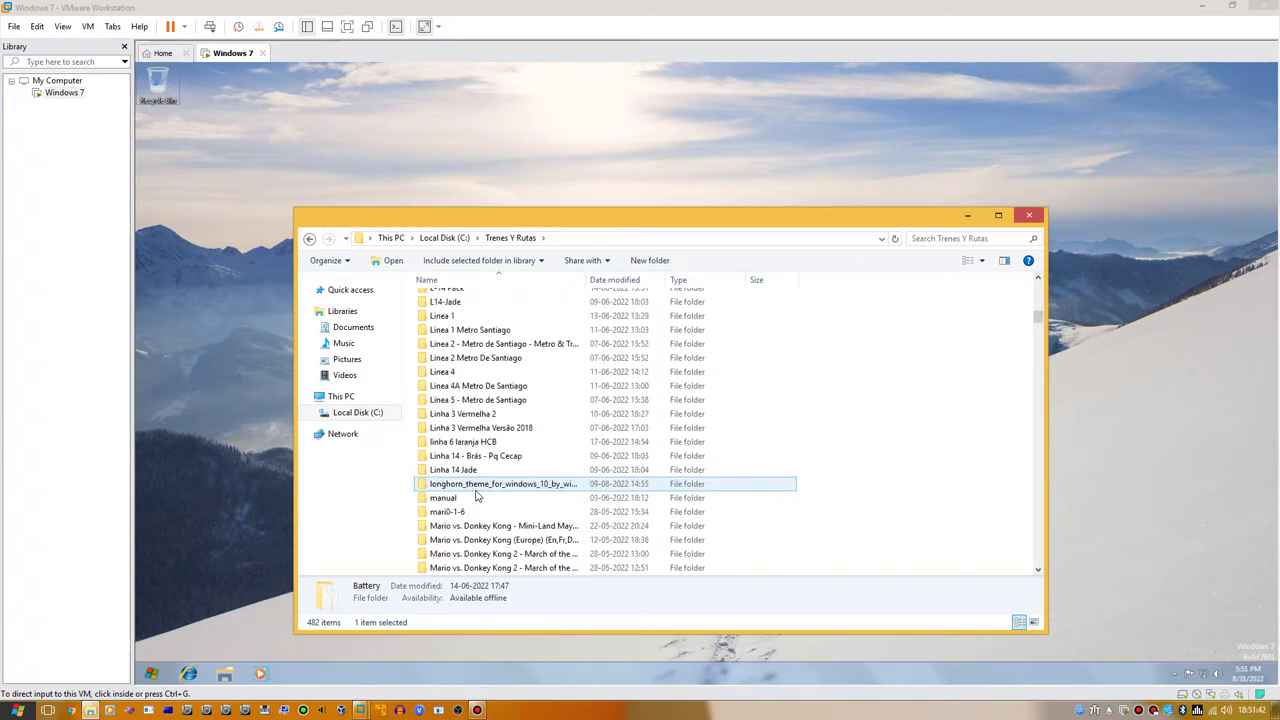
scroll(470, 490, up, 7)
click(437, 393)
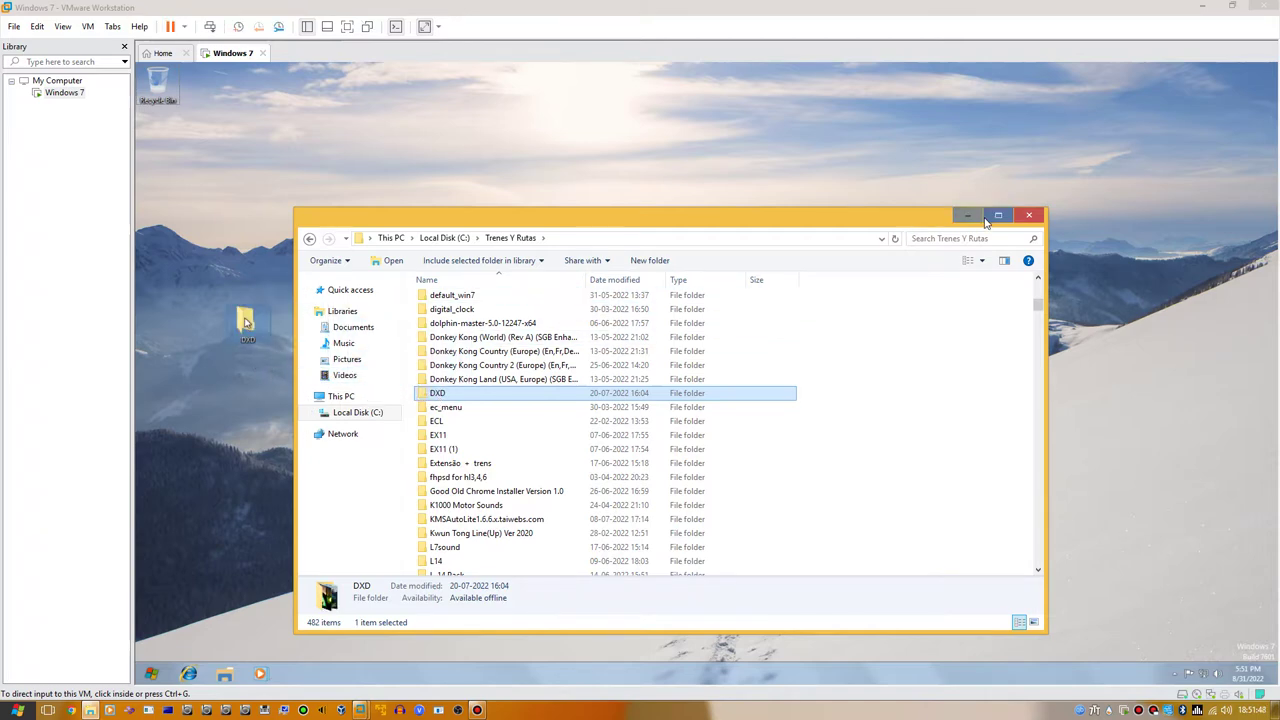
Close the host's Trenes Y Rutas folder window and return the virtual machine to full screen in Exclusive Mode.
click(1031, 217)
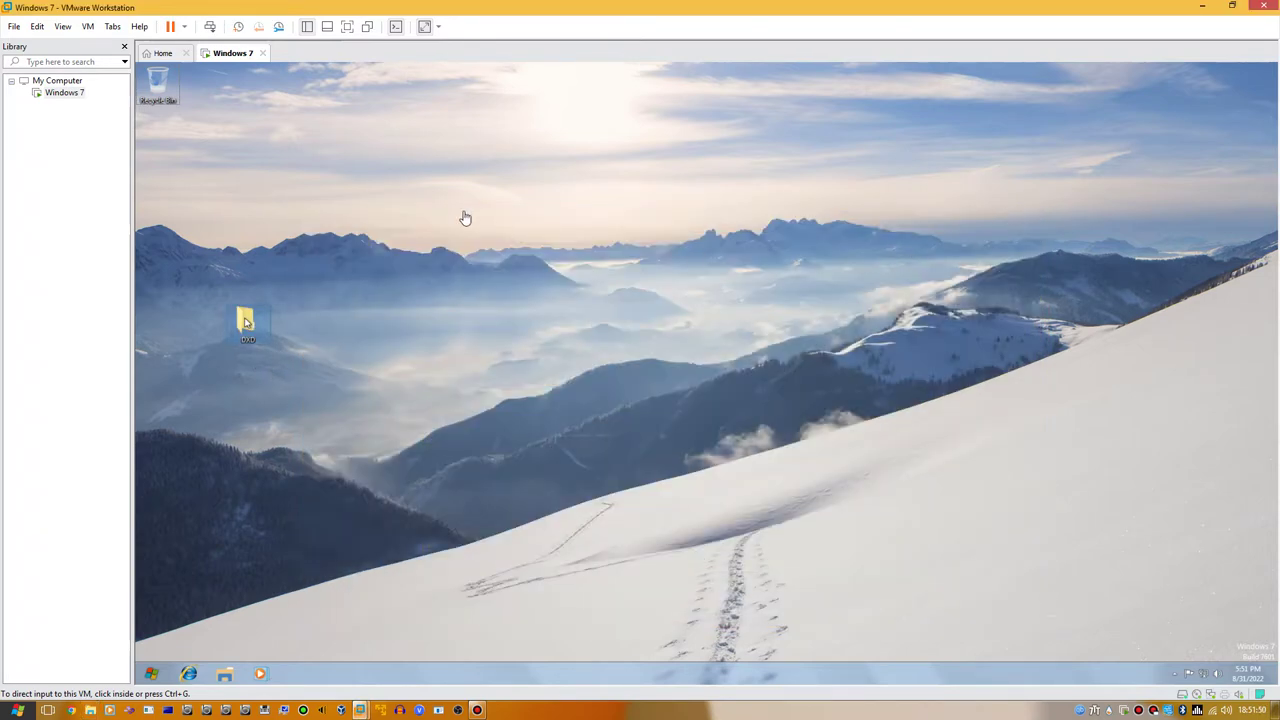
click(346, 30)
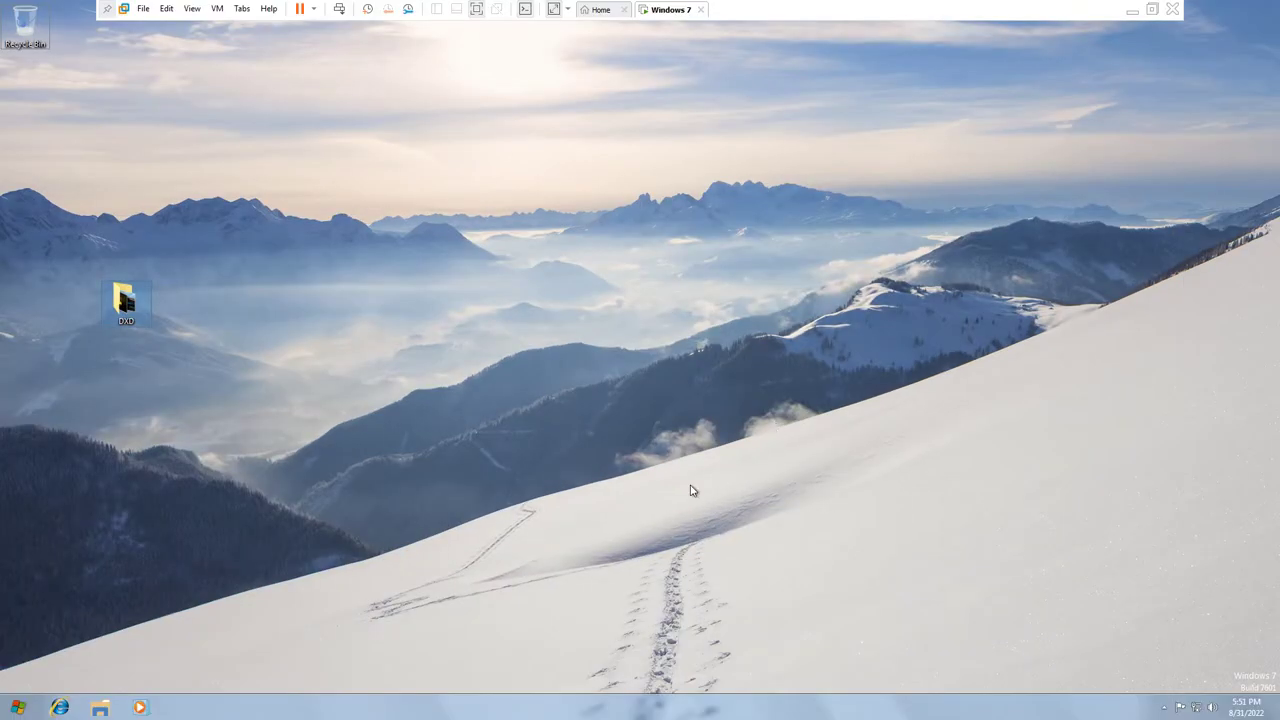
click(190, 8)
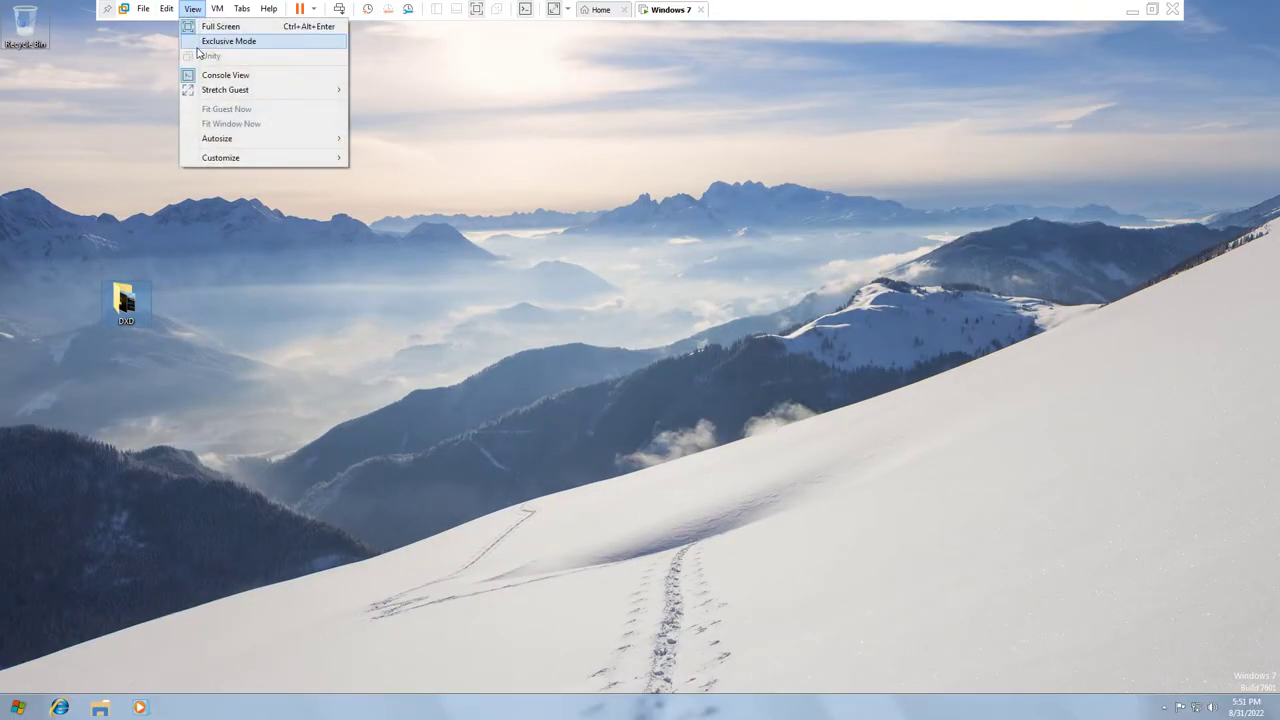
click(205, 41)
Set the virtual machine's screen resolution to 1366 × 768 and keep the new display settings.
right_click(245, 106)
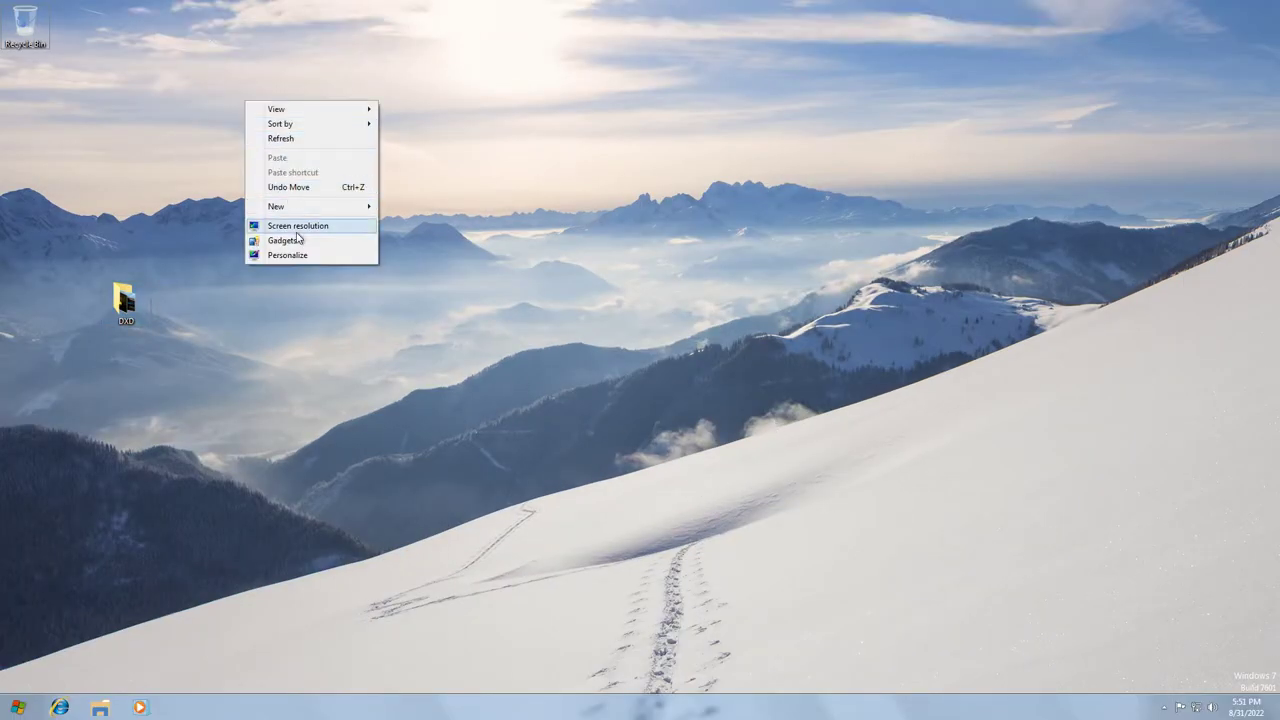
click(290, 229)
click(531, 318)
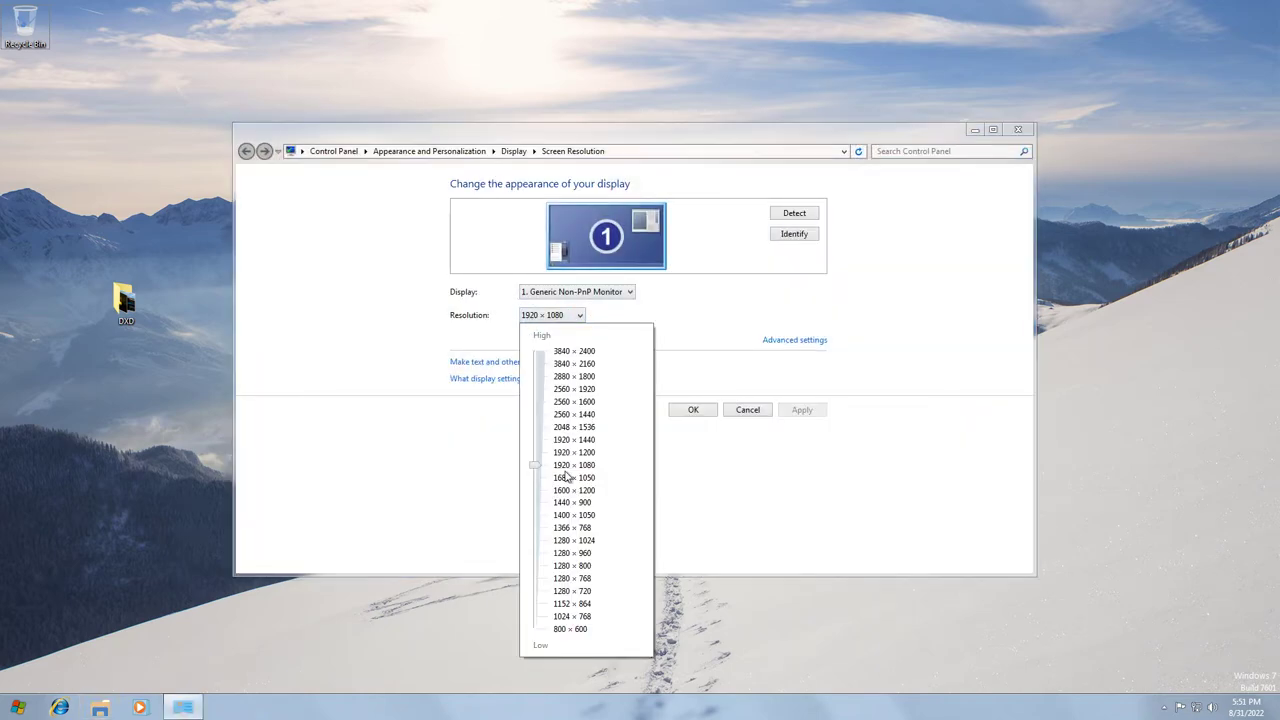
click(557, 527)
click(920, 540)
click(802, 409)
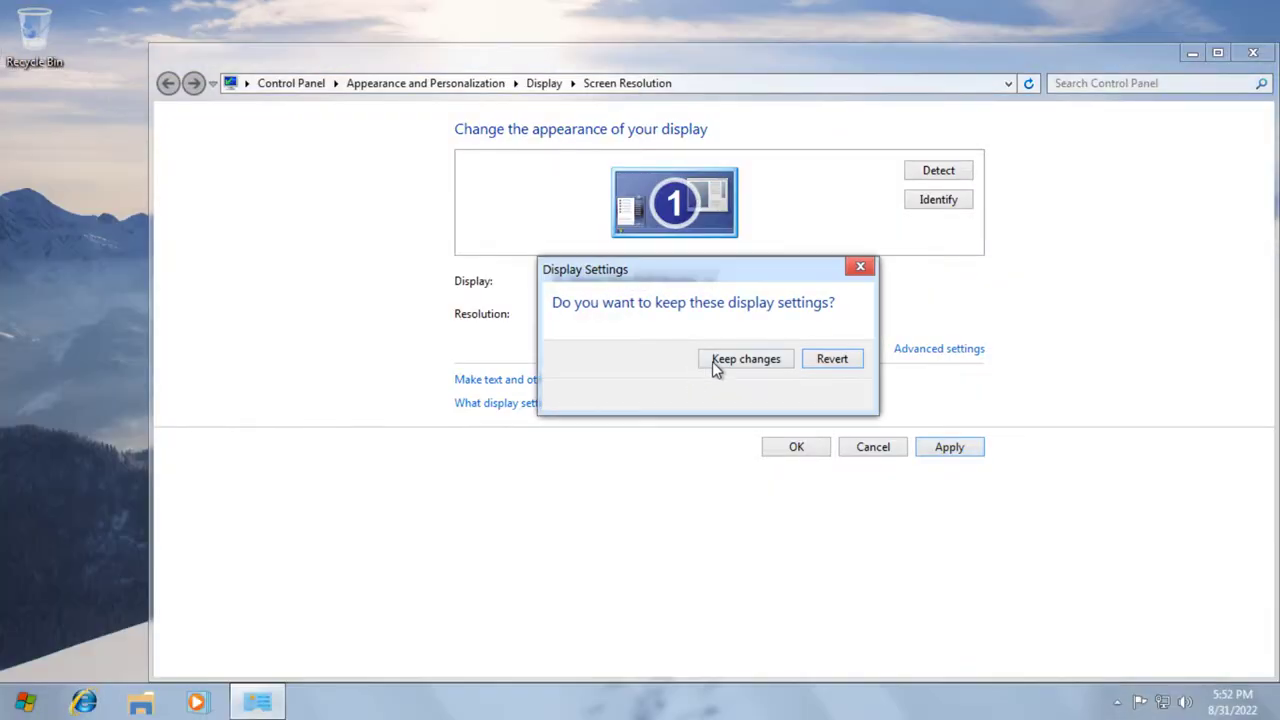
click(716, 369)
click(768, 447)
Move the DXD folder to just below the Recycle Bin on the desktop and open it to view its videos.
drag(190, 428, 53, 170)
double_click(50, 149)
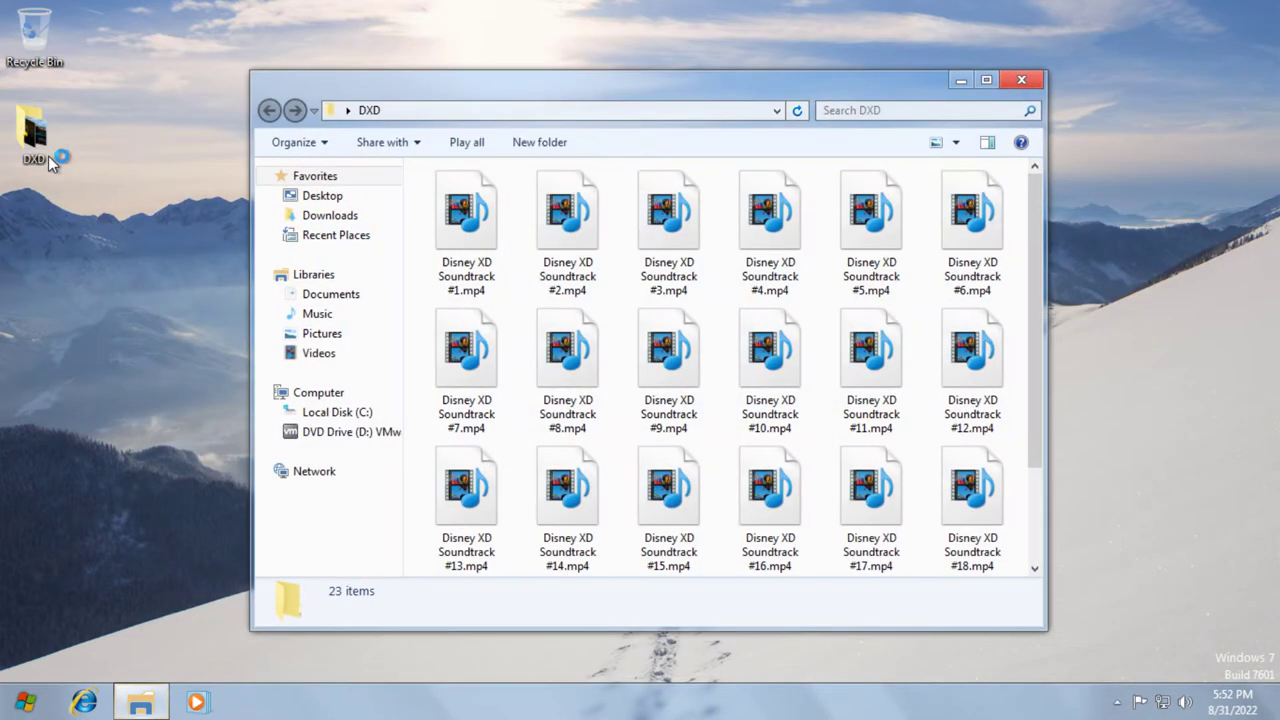
scroll(512, 370, down, 2)
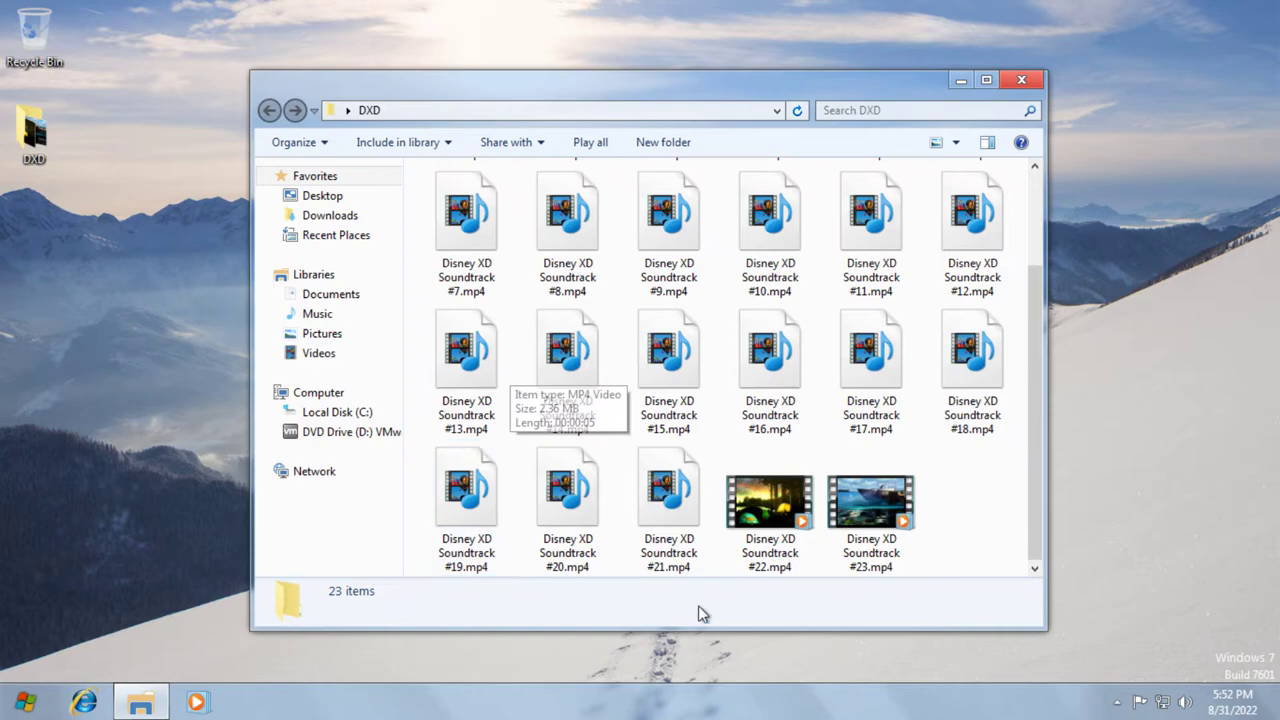
Open Disney XD Soundtrack #19.mp4, complete the Windows Media Player setup with Recommended settings, and close the player library.
double_click(500, 514)
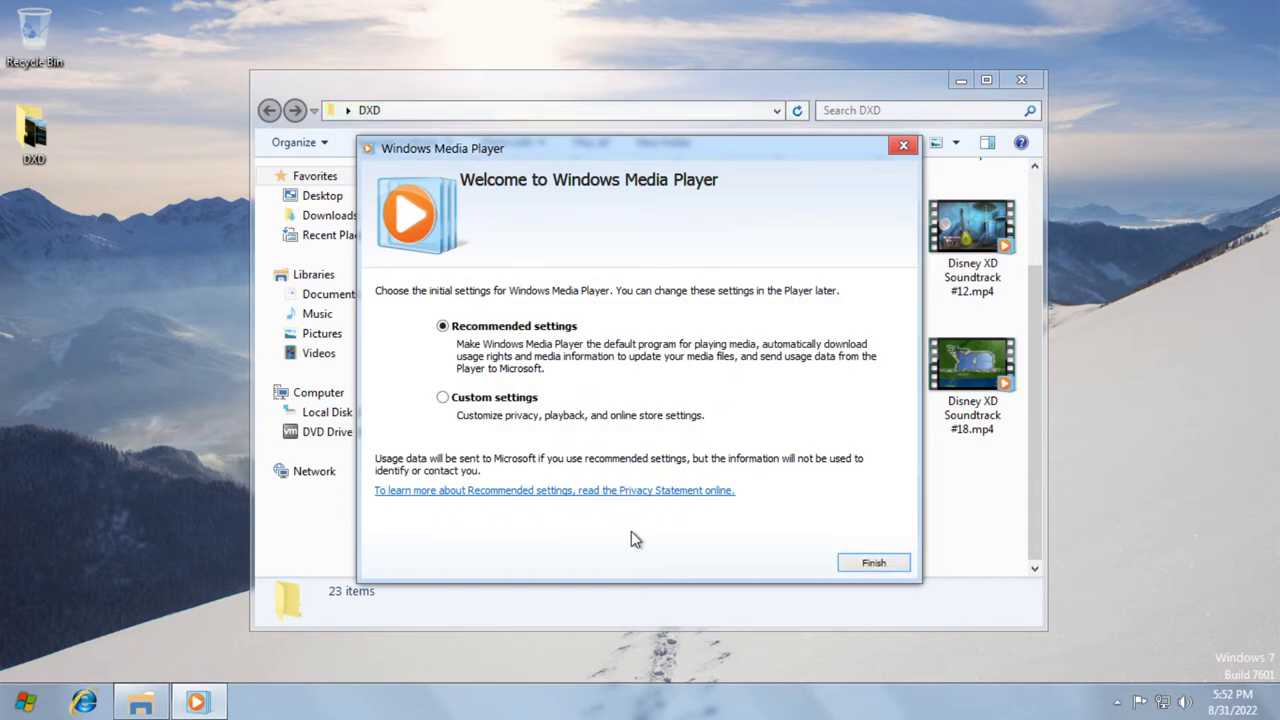
click(840, 567)
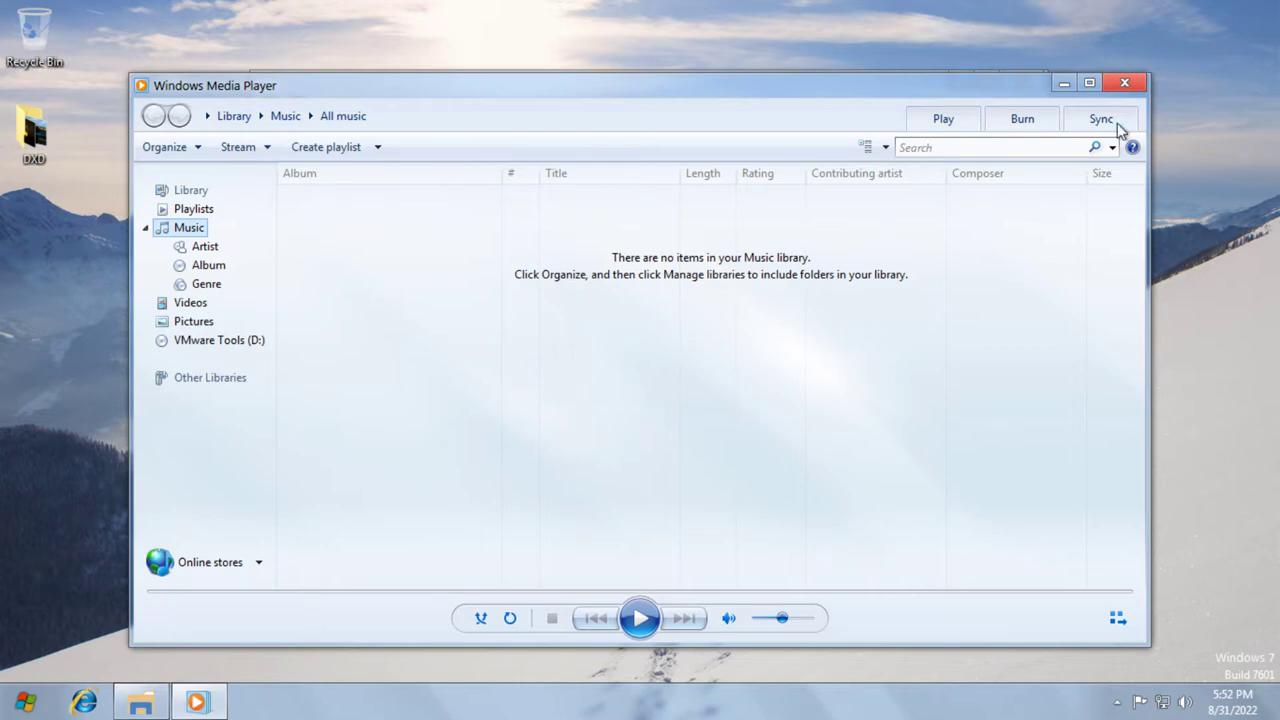
click(1122, 84)
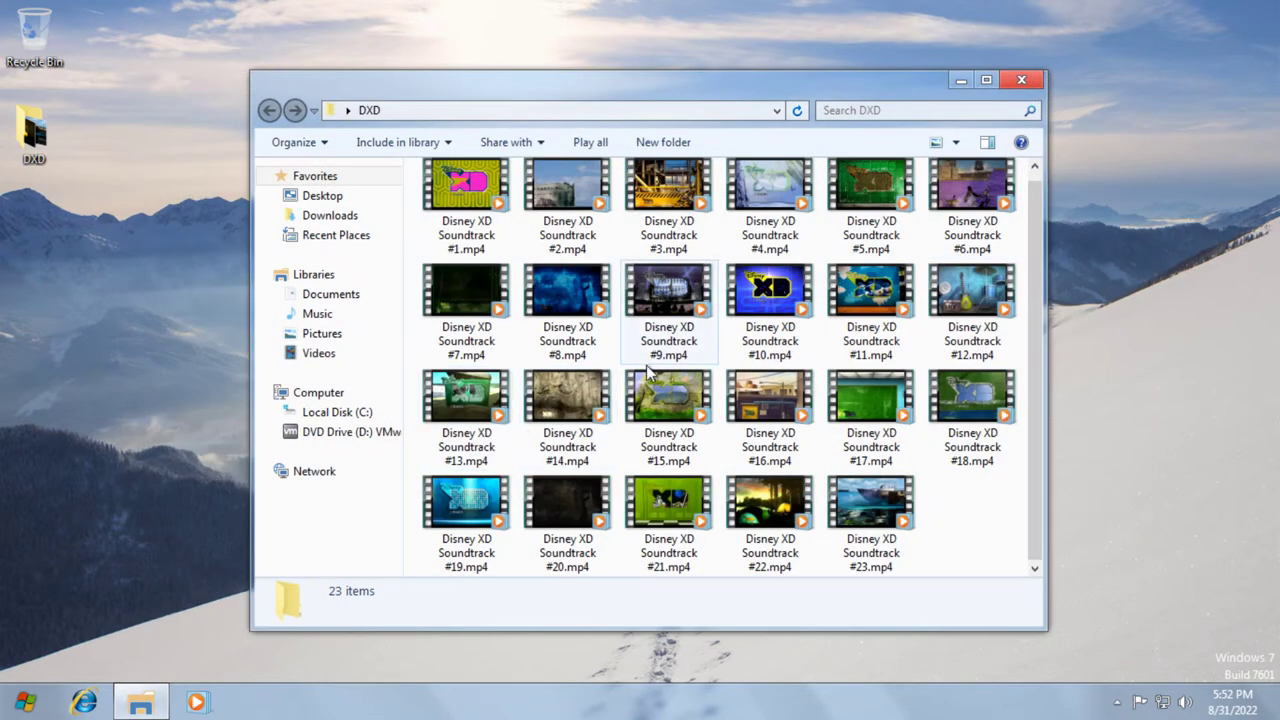
Play Disney XD Soundtrack #19.mp4 in a maximized player with the DXD folder minimized, and close the player.
click(486, 482)
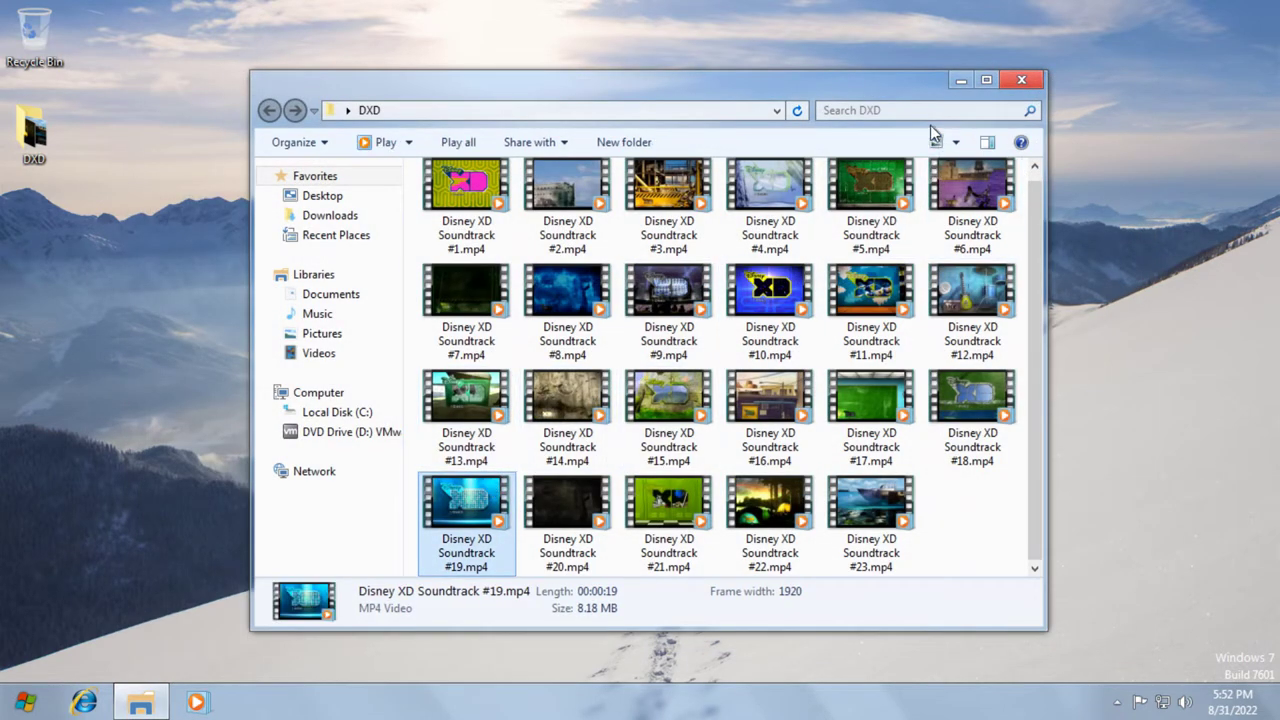
click(960, 80)
double_click(309, 82)
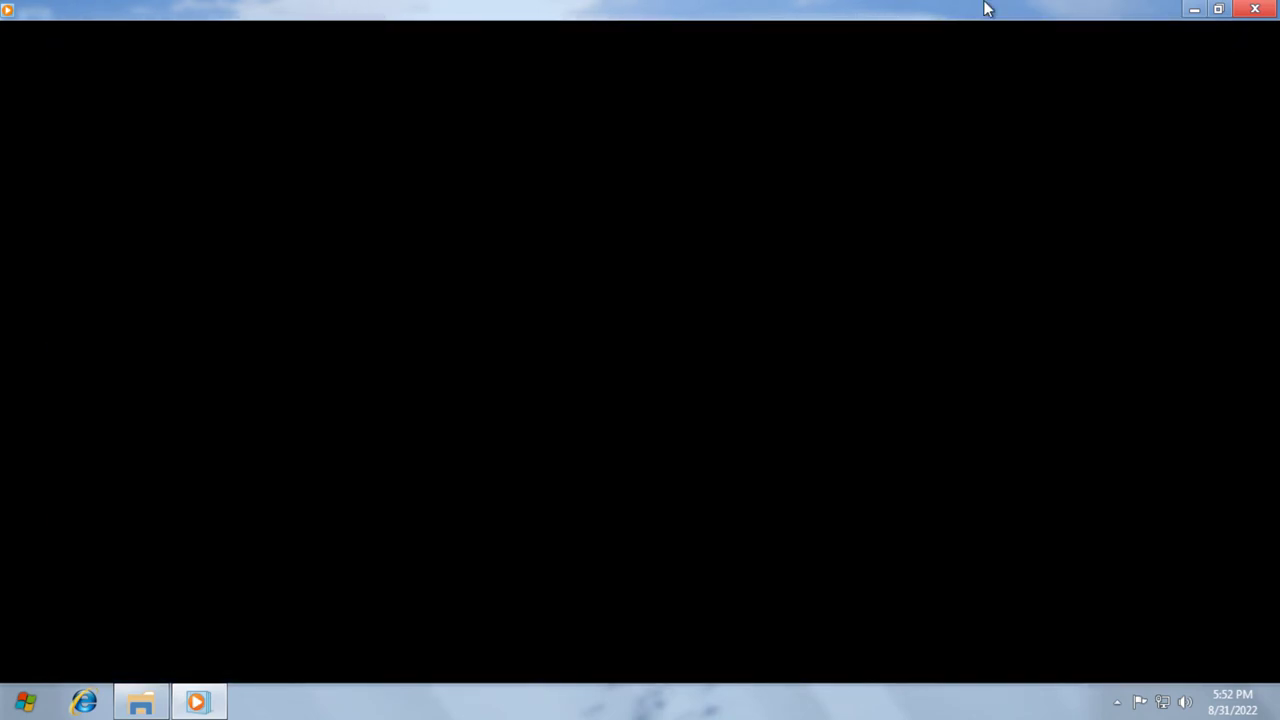
click(1255, 9)
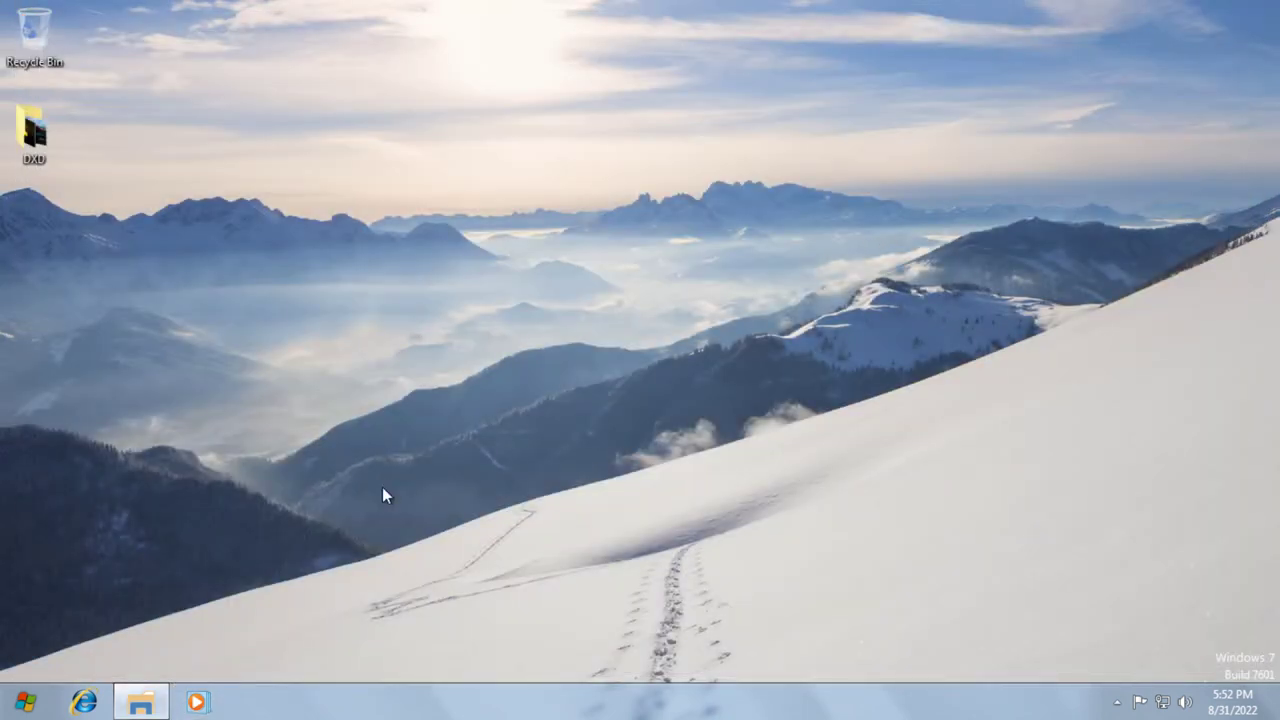
Restore the DXD folder, play Disney XD Soundtrack #15.mp4 in a maximized player, and close the player.
click(141, 704)
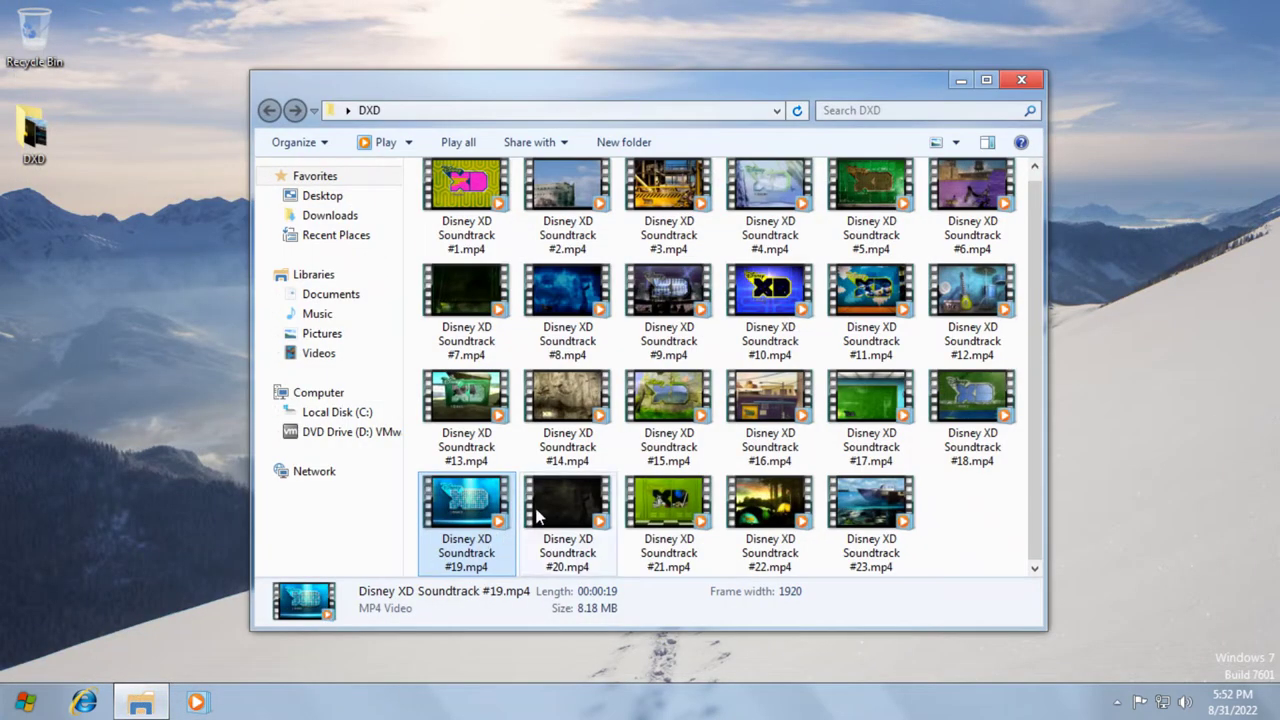
click(598, 480)
double_click(639, 443)
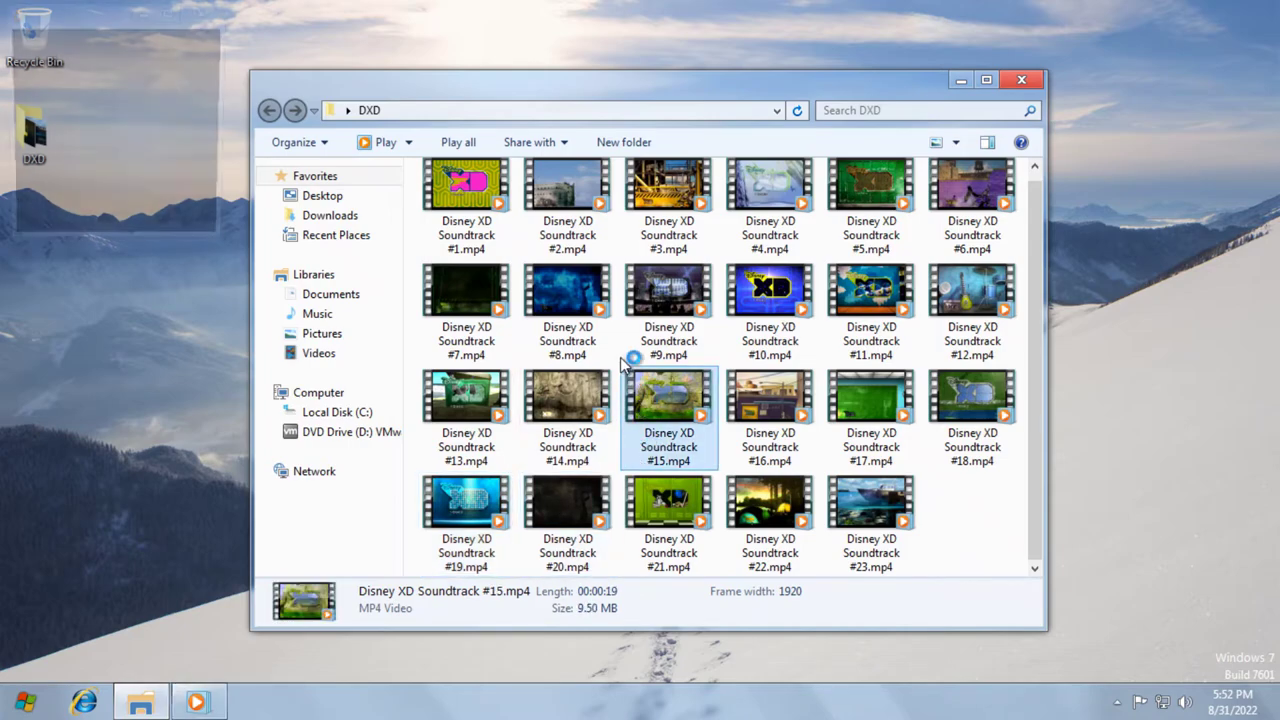
double_click(80, 10)
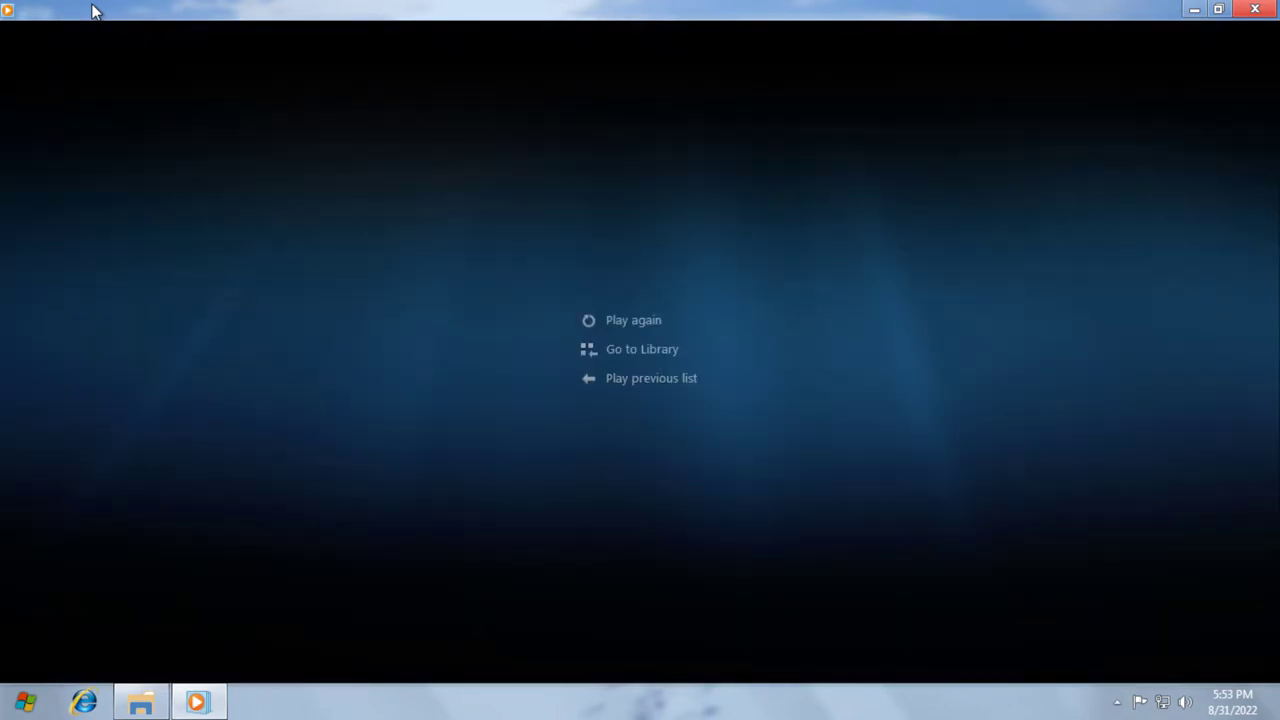
key(alt+F4)
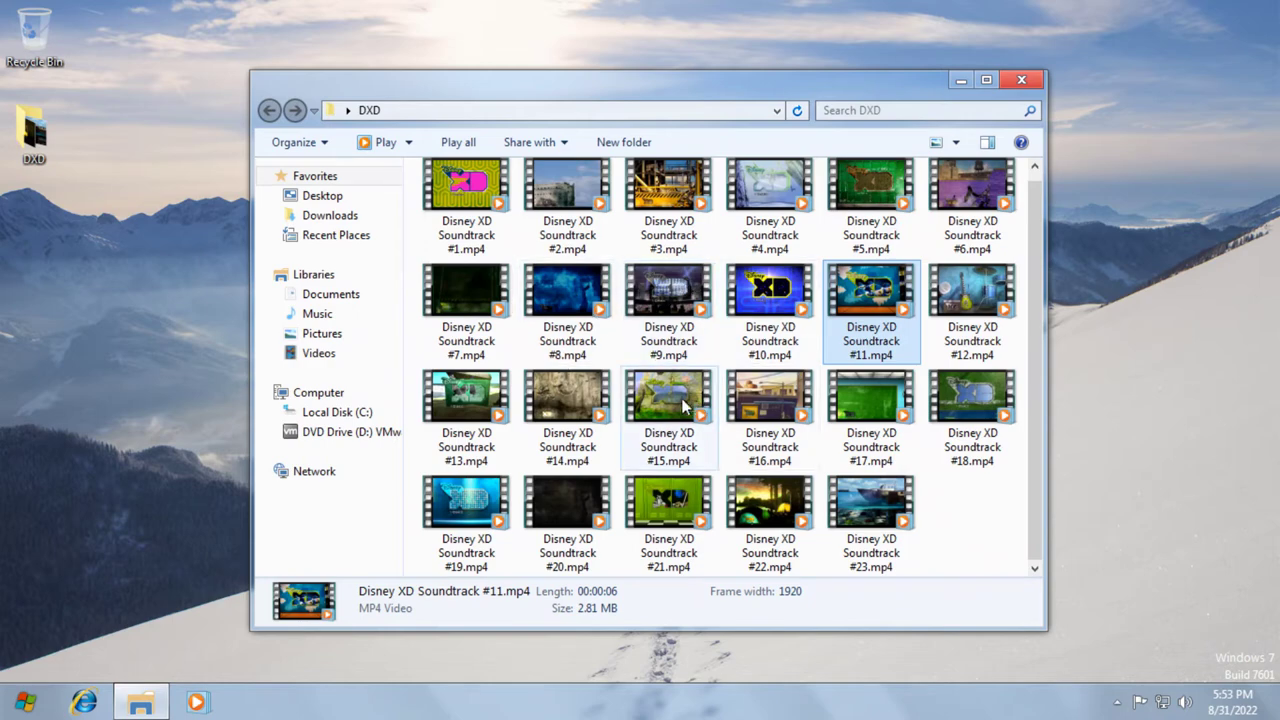
Play Disney XD Soundtrack #13.mp4 from the DXD folder, and close both the player and the folder window.
click(505, 395)
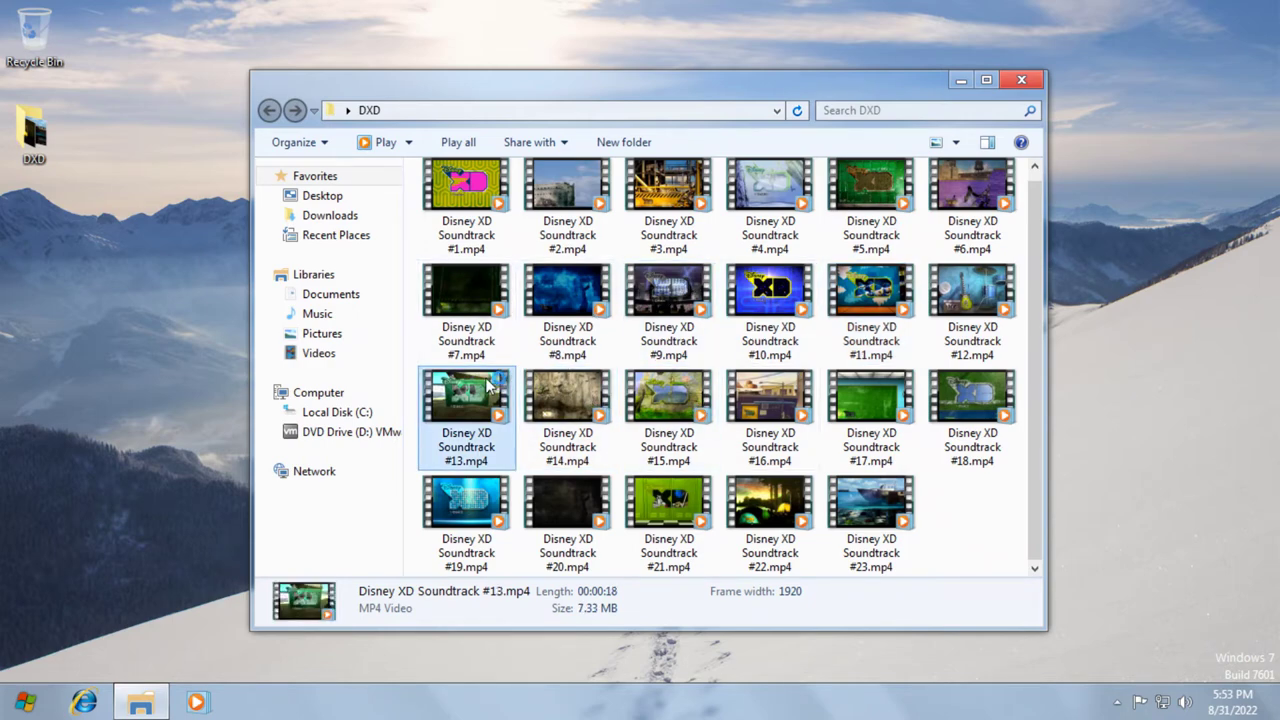
double_click(492, 388)
click(166, 11)
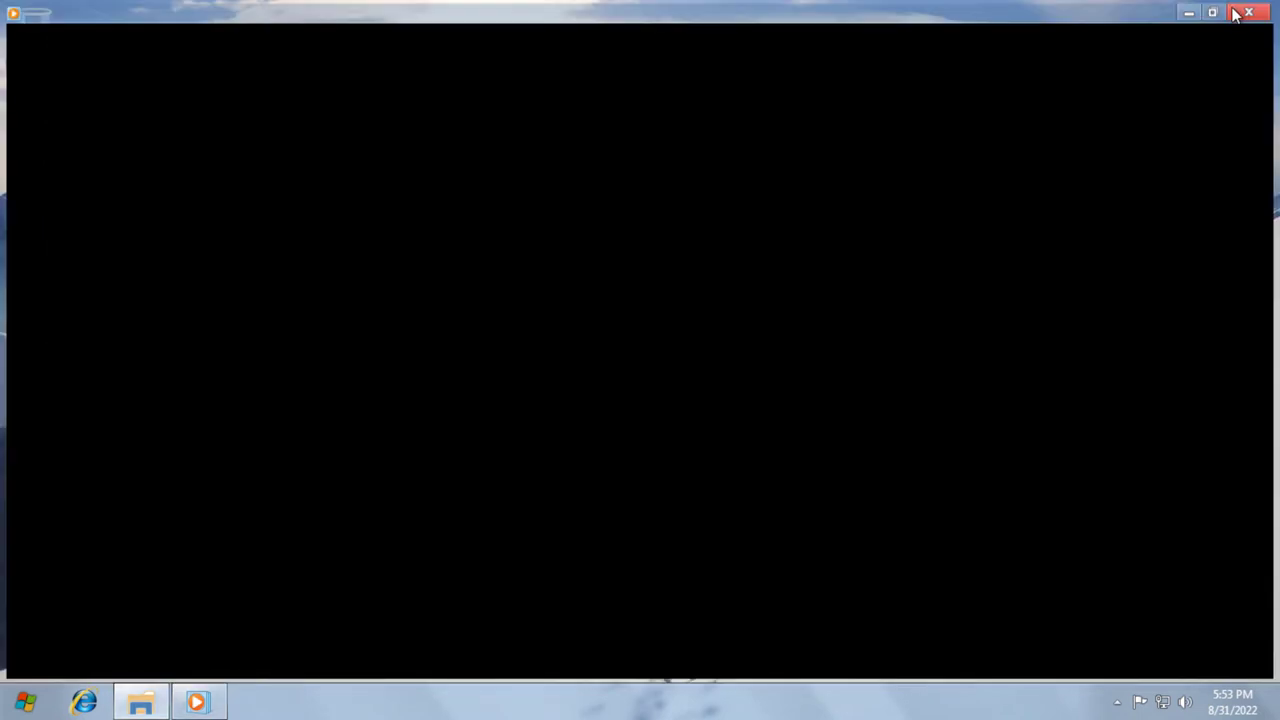
click(1236, 12)
drag(864, 97, 851, 121)
click(1018, 115)
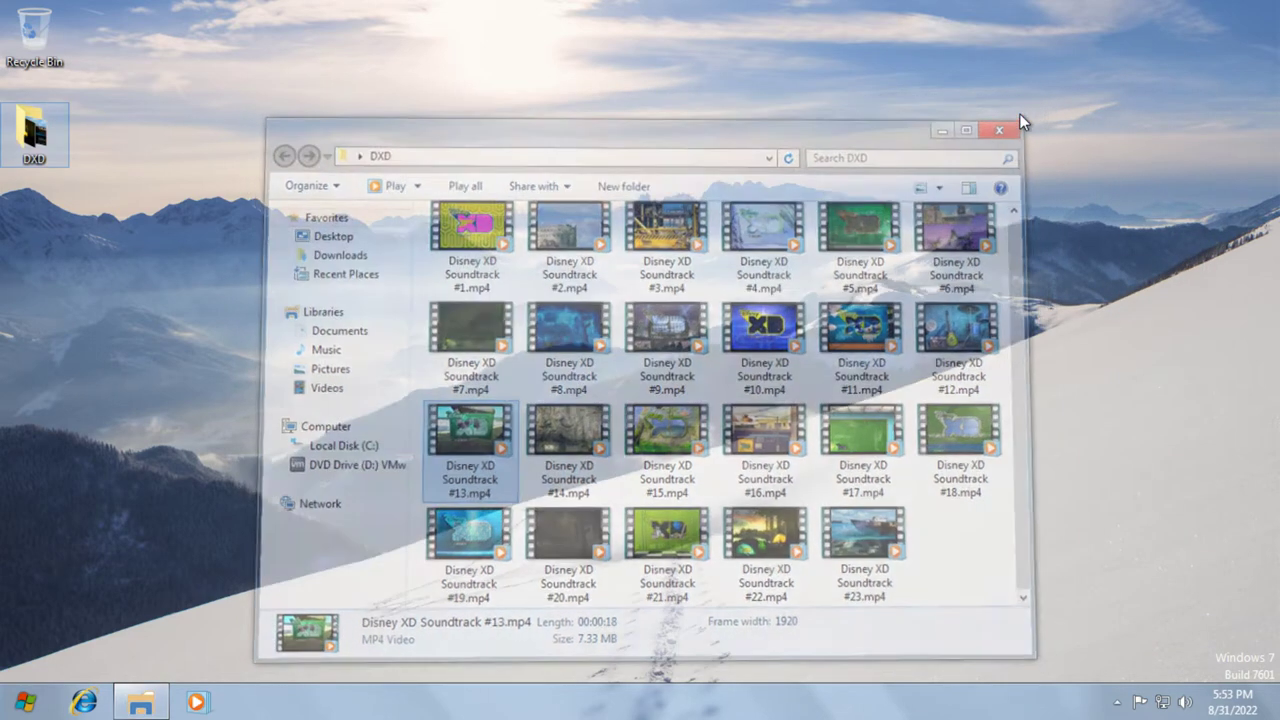
Open Default Programs, view the Set your default programs page, and close the window.
click(25, 700)
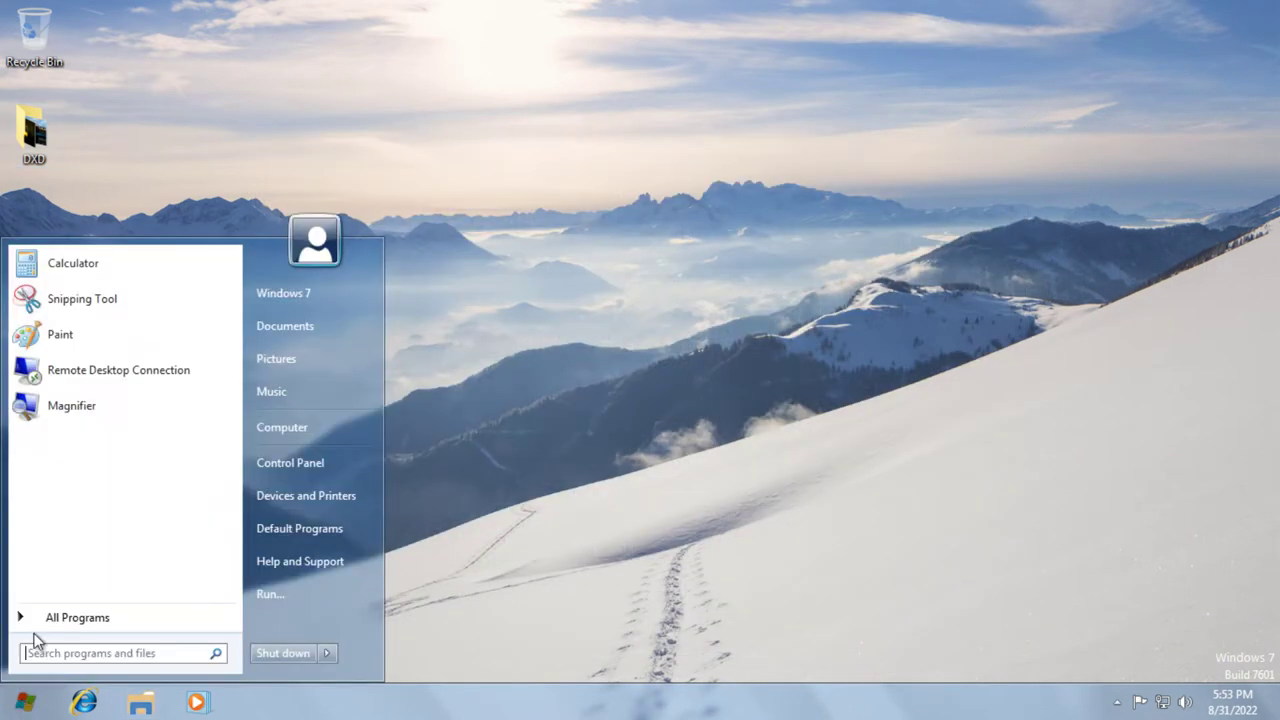
click(36, 618)
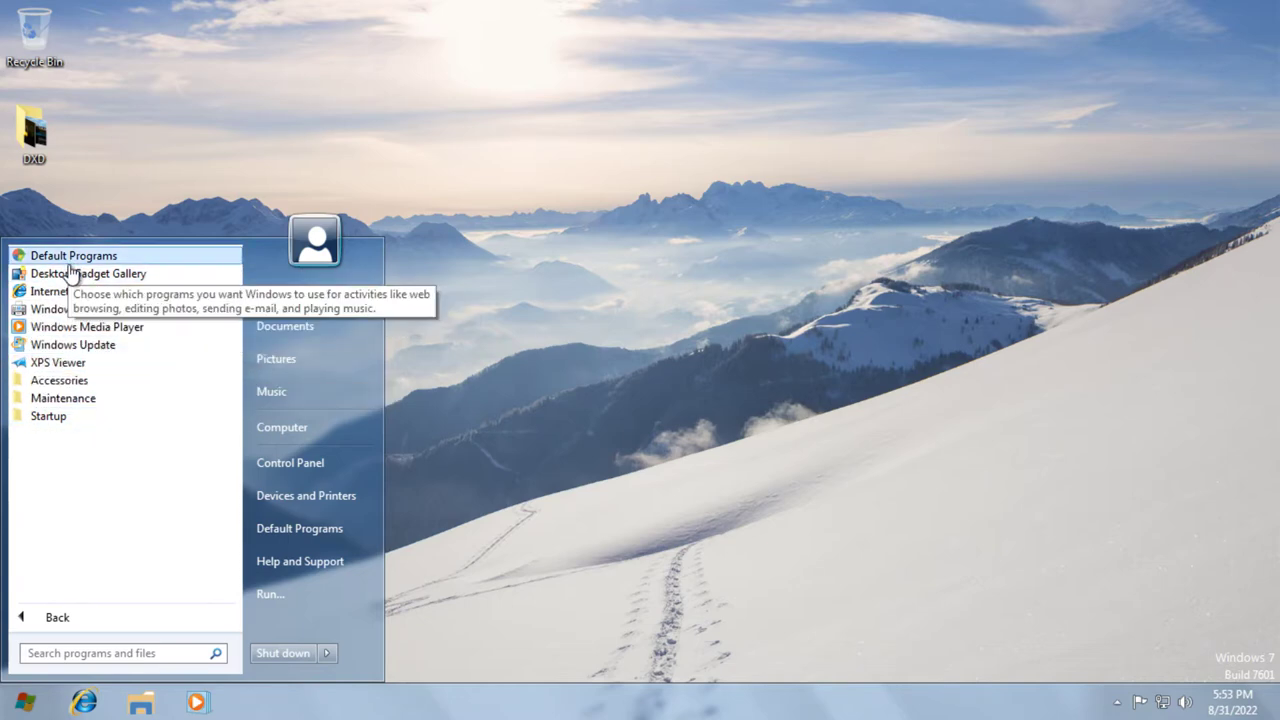
click(72, 257)
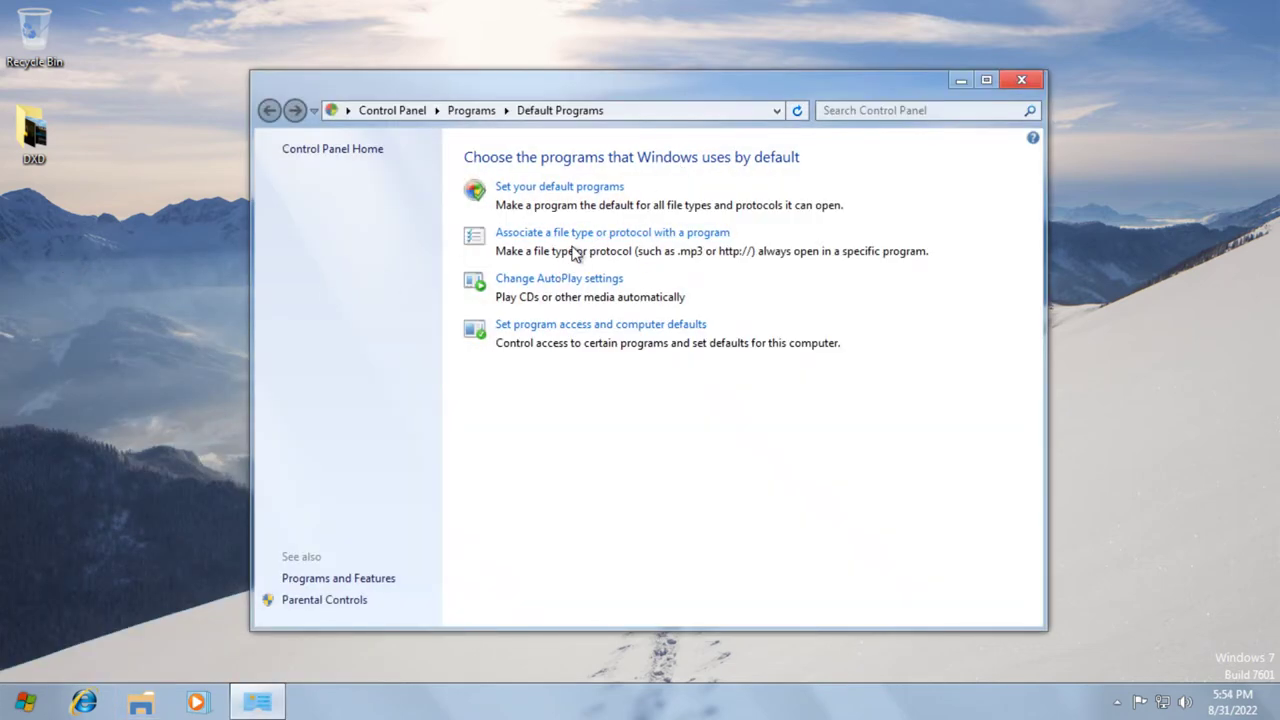
click(517, 188)
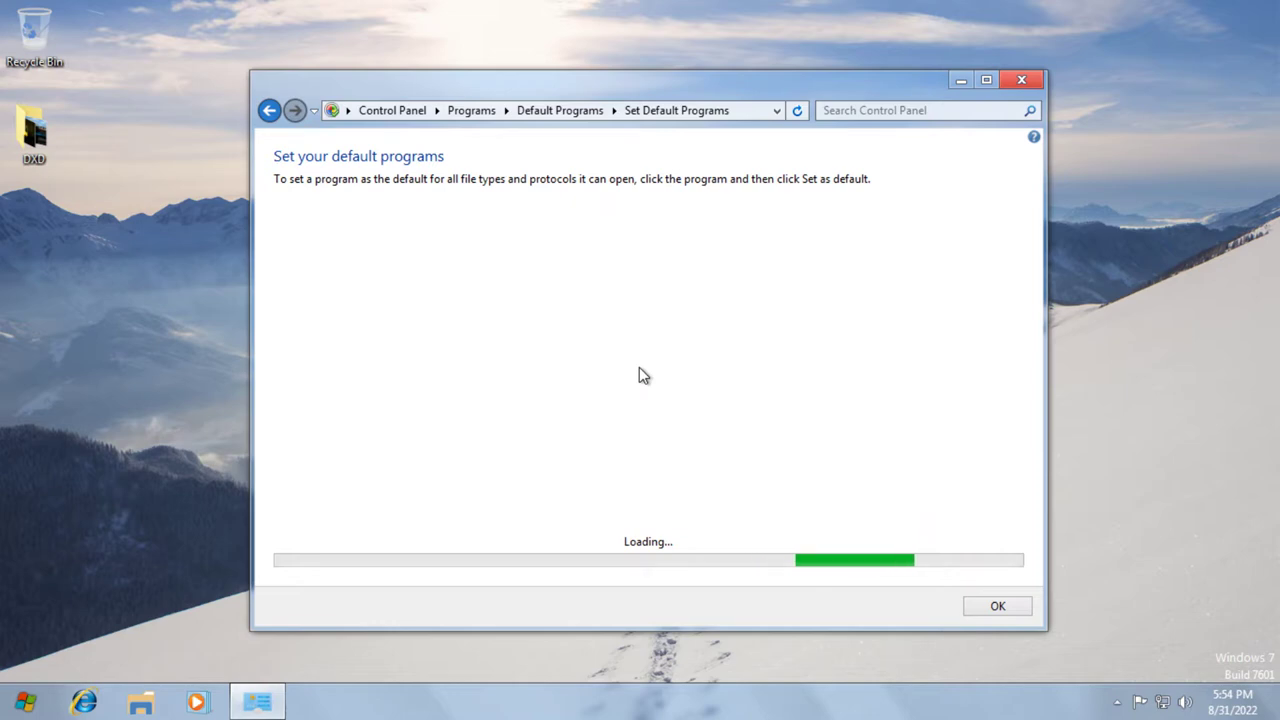
click(1005, 84)
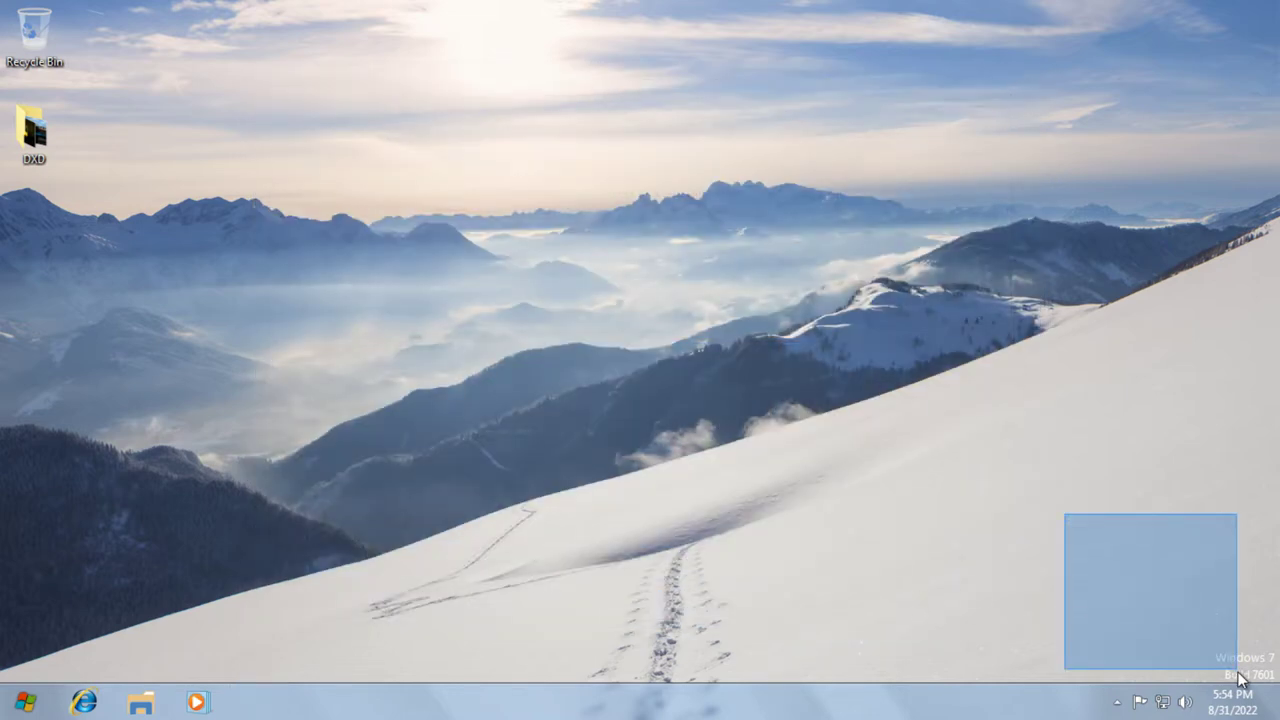
Open the taskbar clock's calendar, view September 2022, and dismiss it.
click(1232, 702)
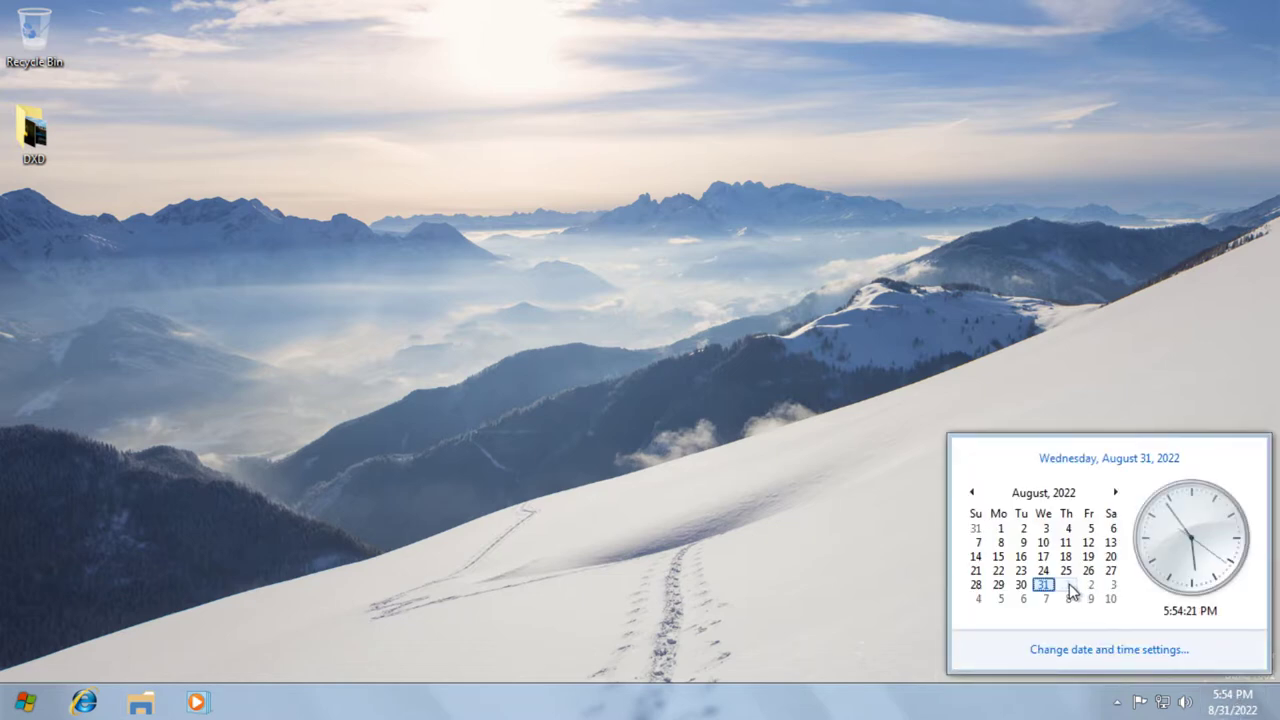
click(1116, 492)
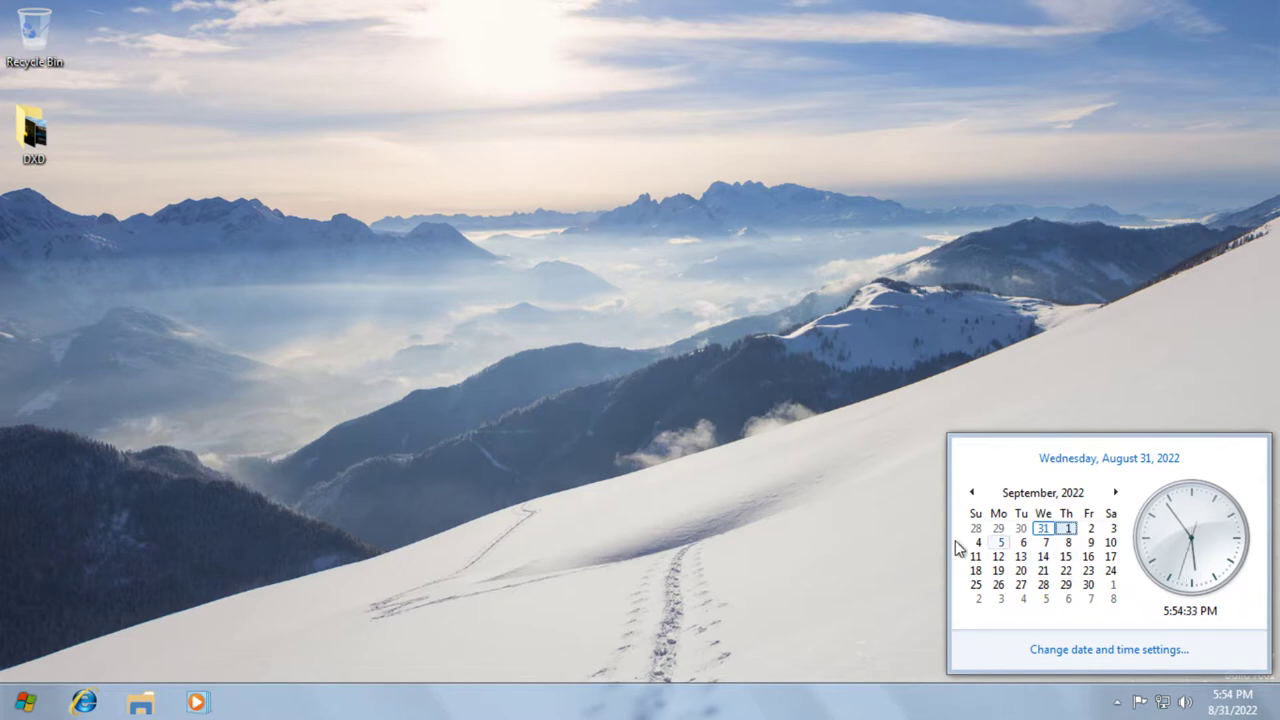
click(843, 508)
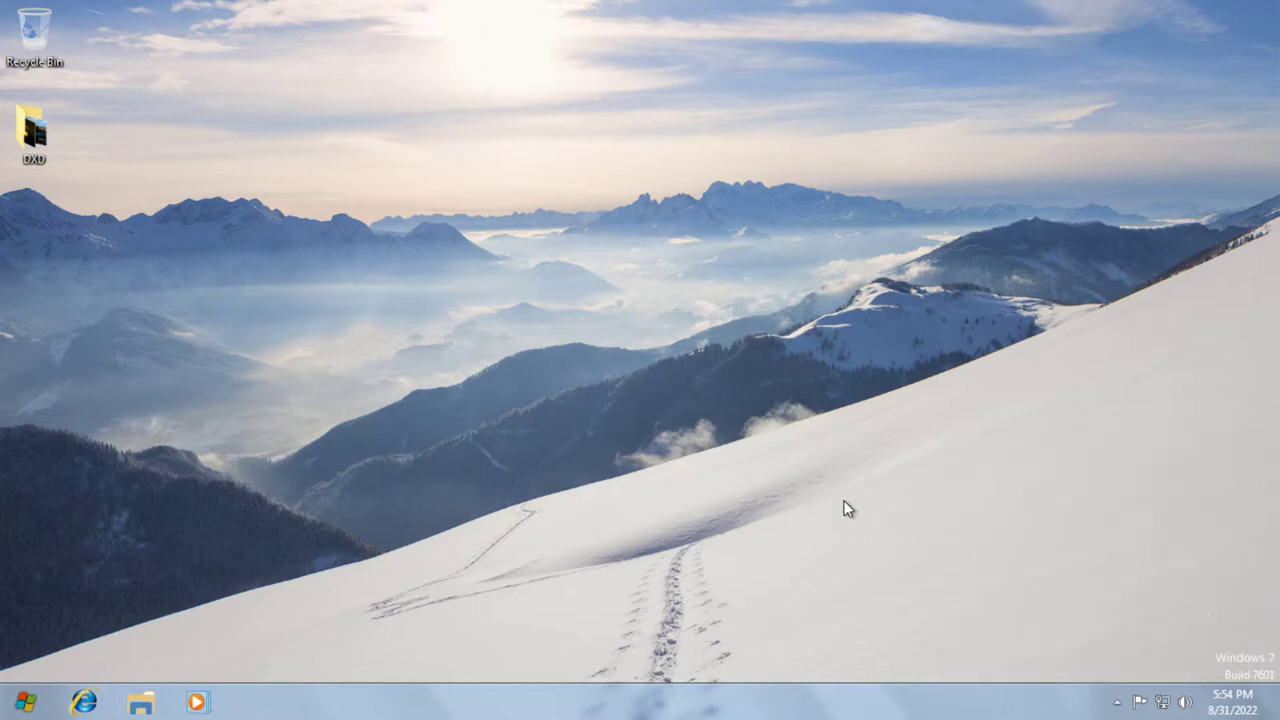
click(30, 700)
click(42, 620)
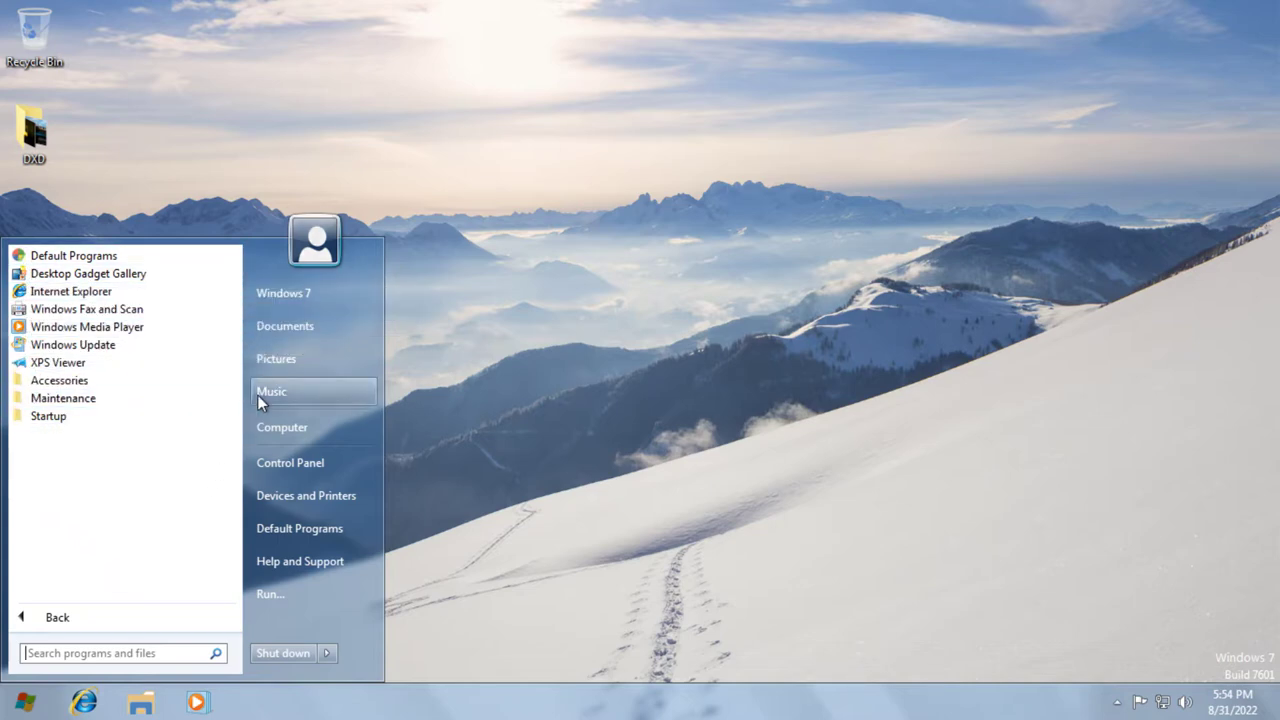
click(485, 461)
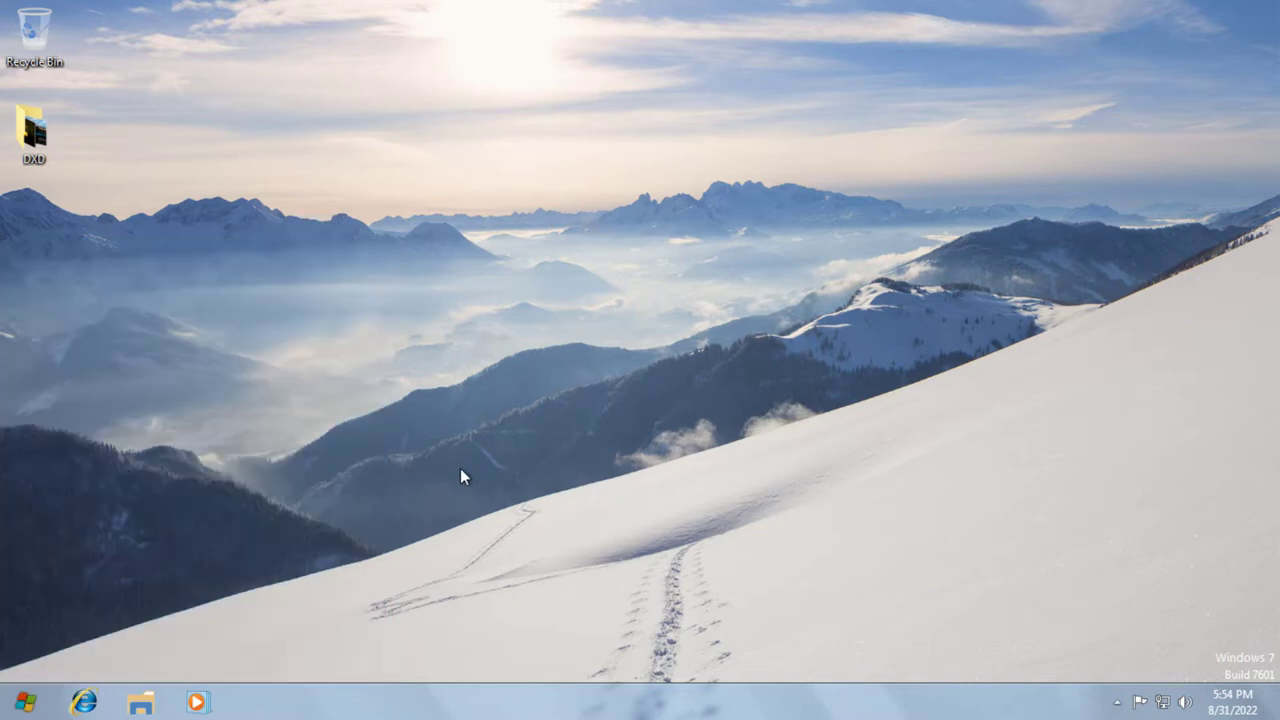
Leave full screen, copy the Mi Musica folder from the host's Local Disk (C:) to the virtual machine's desktop, and close the host window.
click(880, 6)
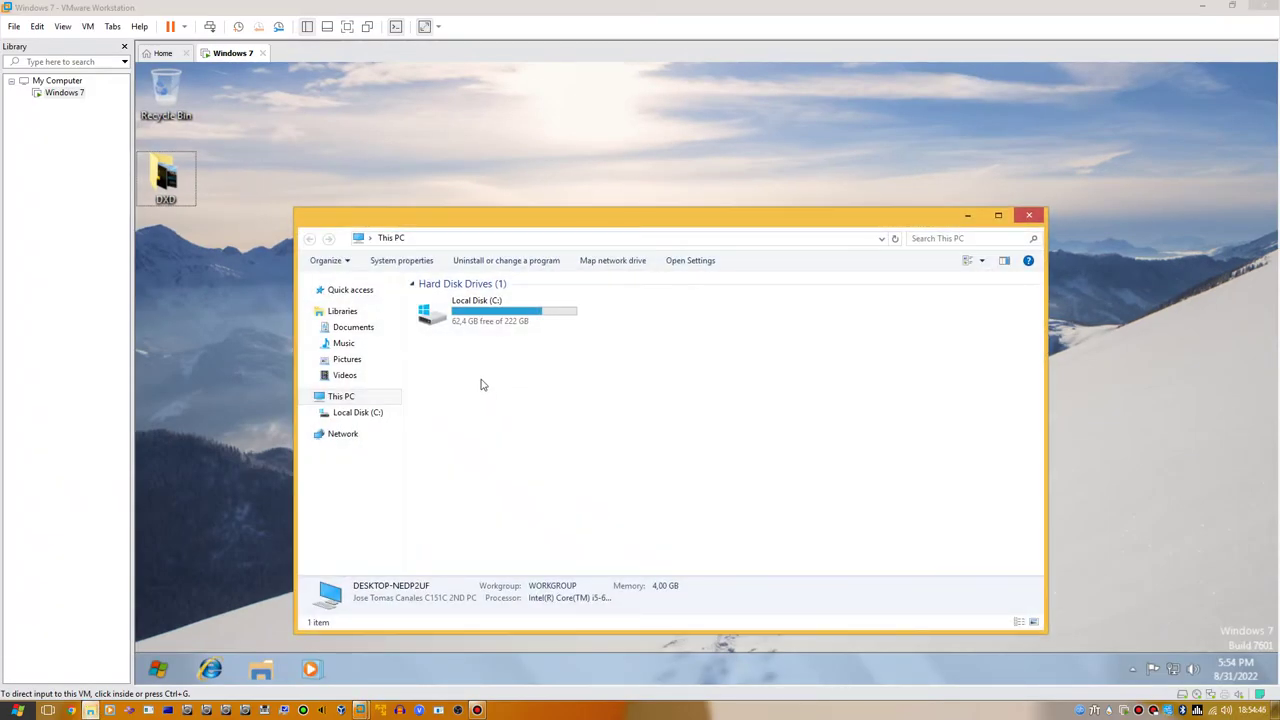
double_click(480, 318)
scroll(500, 425, down, 5)
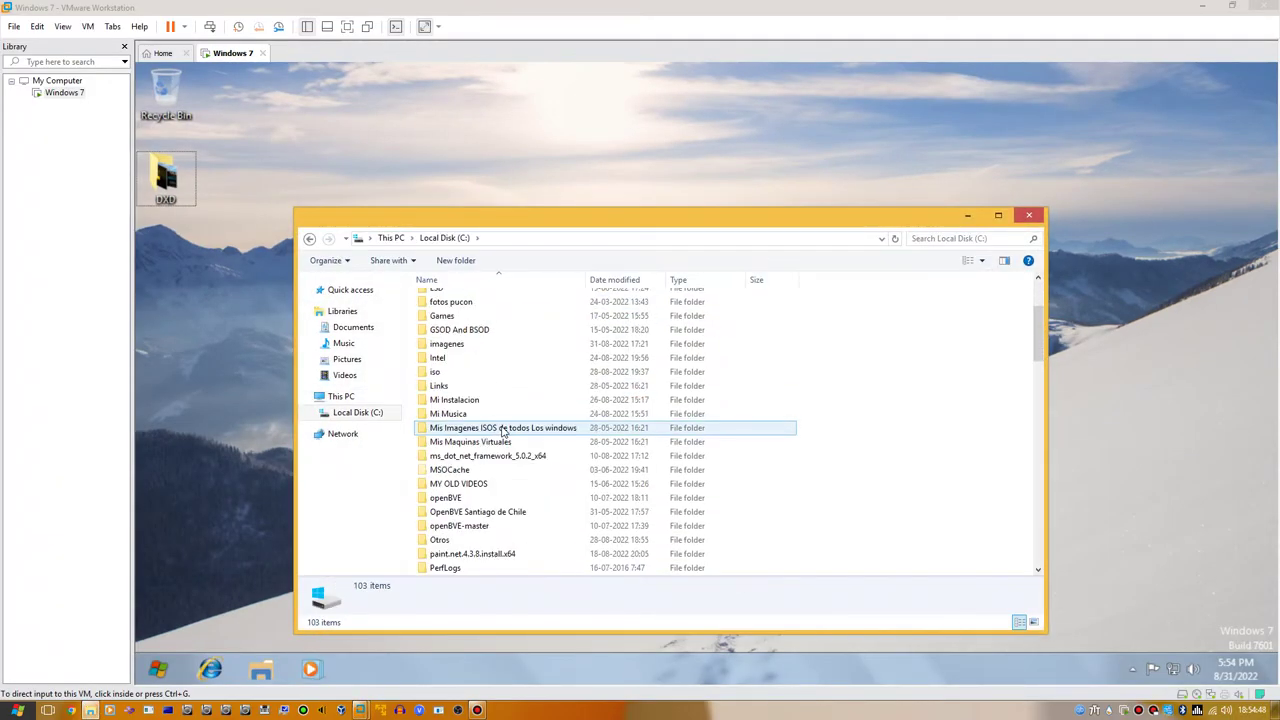
double_click(494, 416)
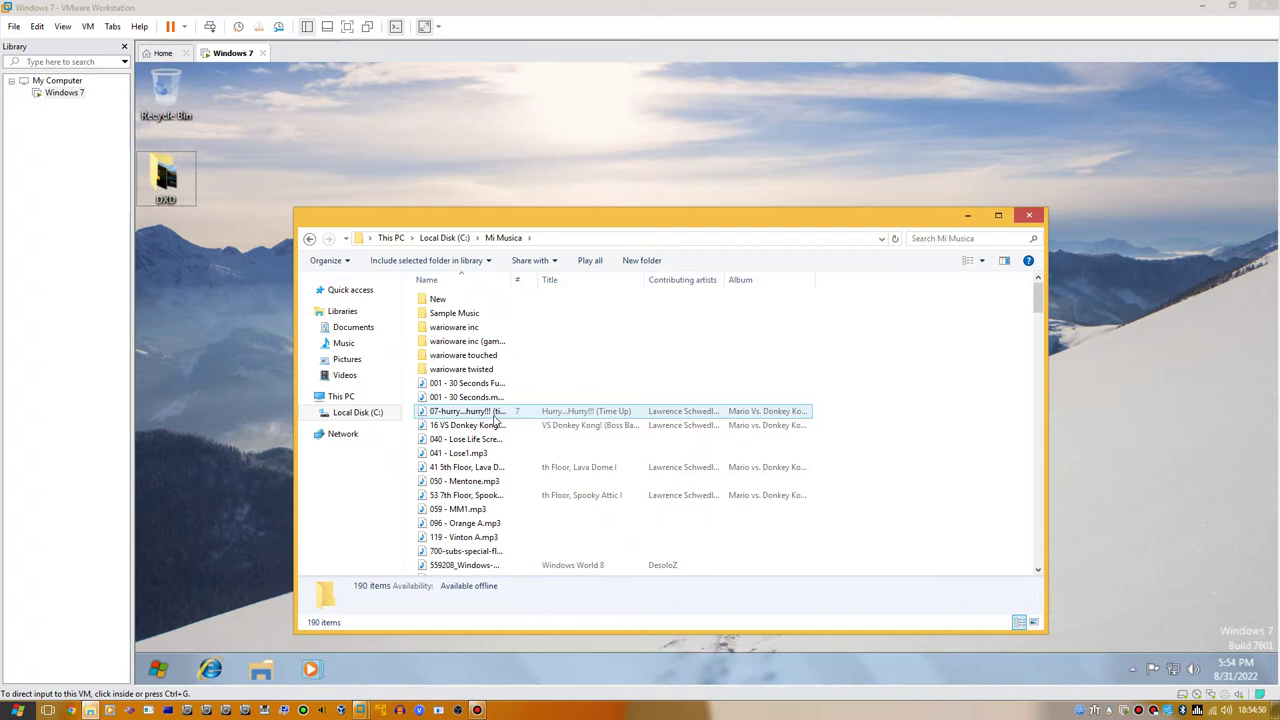
scroll(494, 421, down, 20)
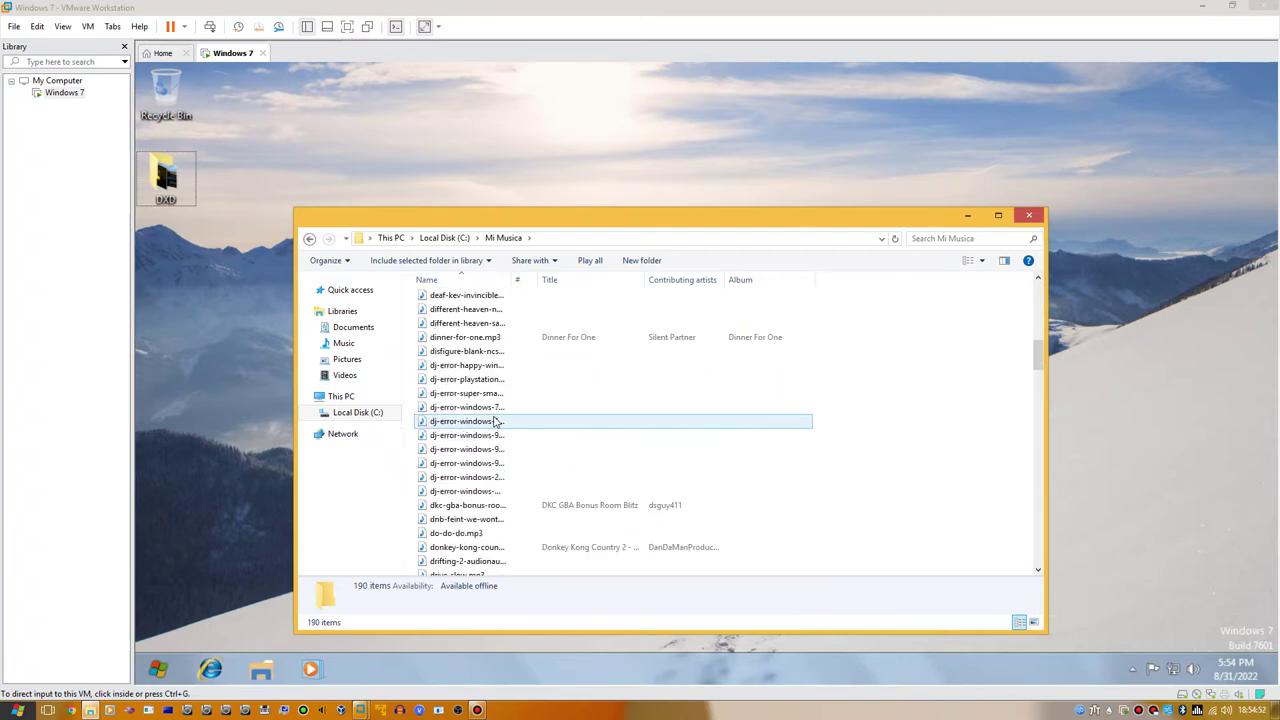
click(496, 421)
key(BackSpace)
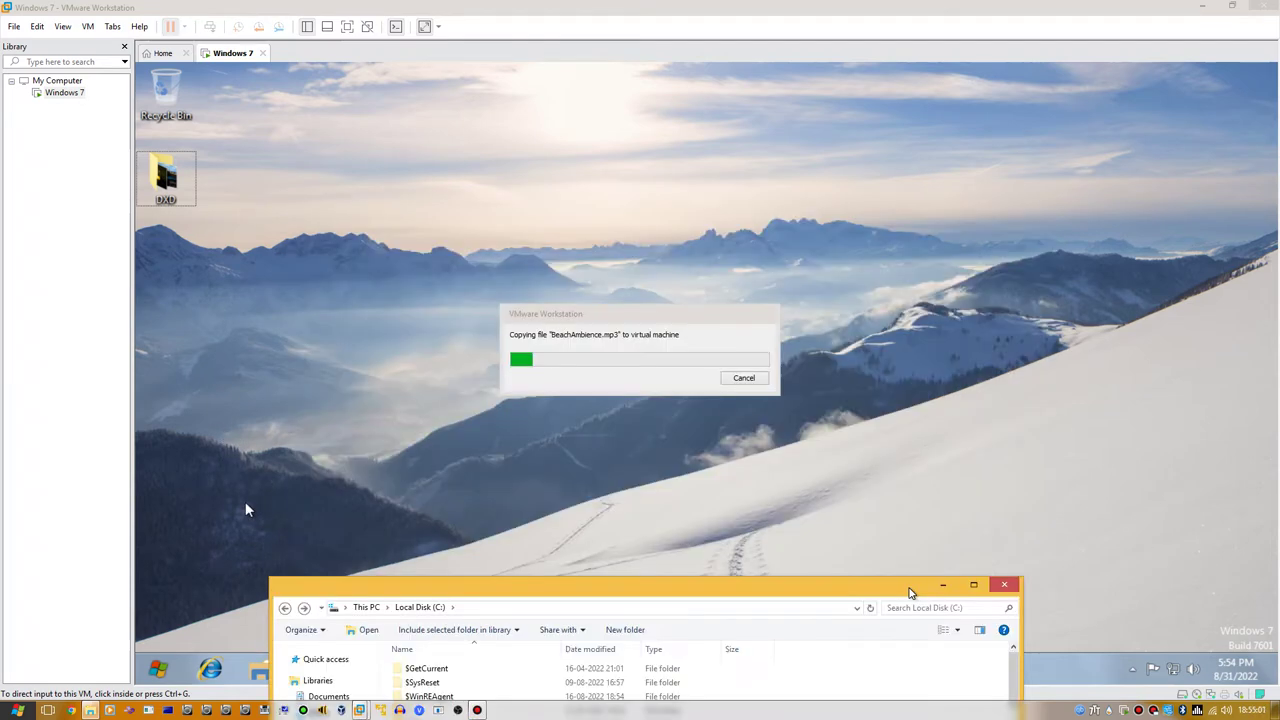
drag(910, 593, 997, 474)
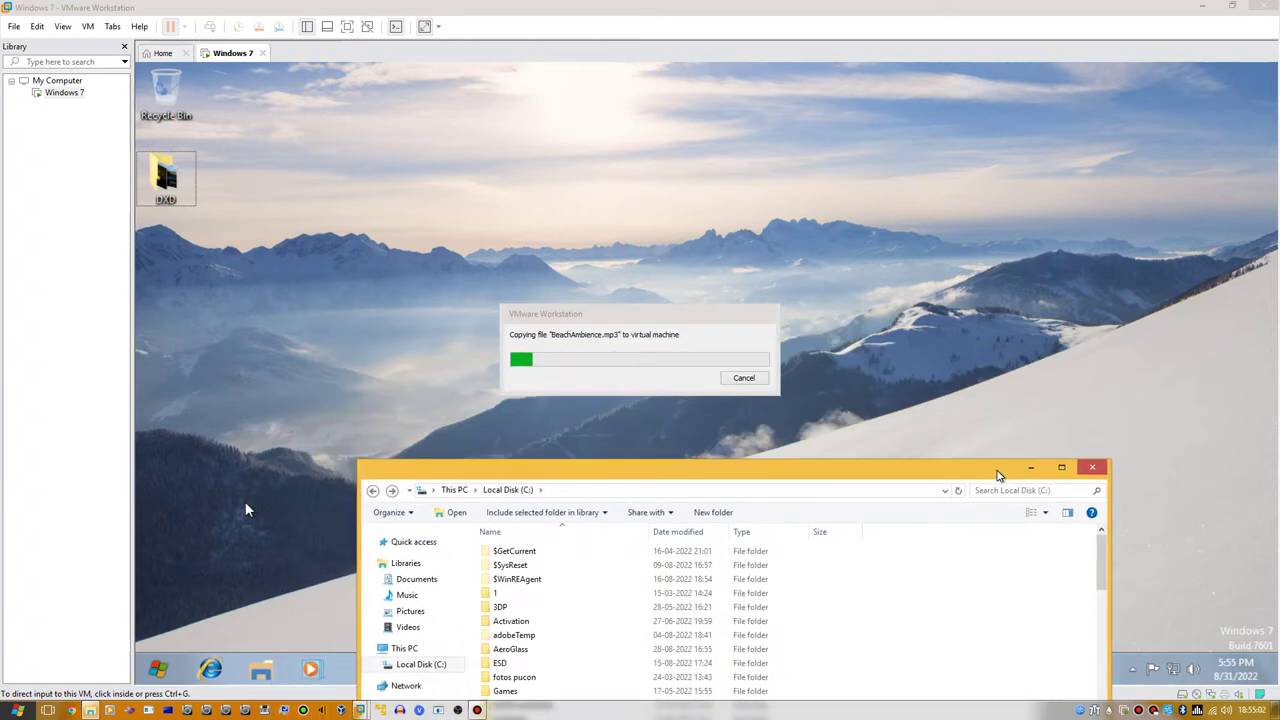
drag(997, 474, 1000, 177)
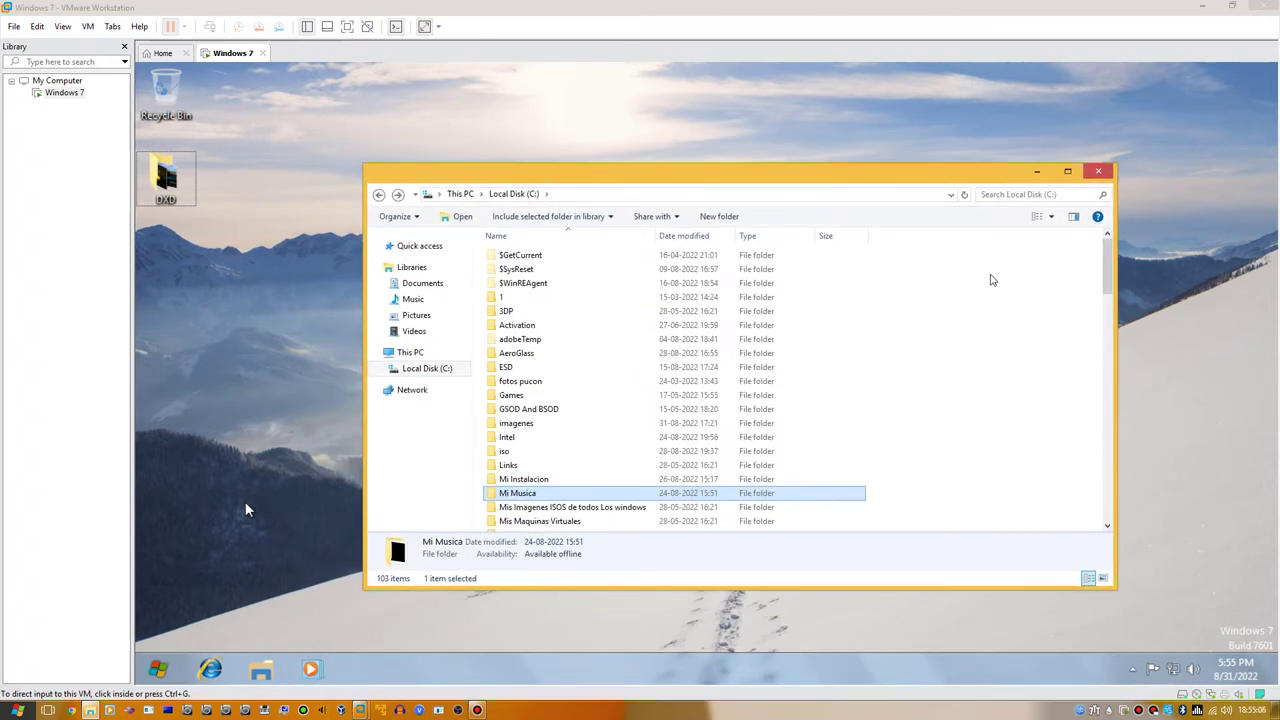
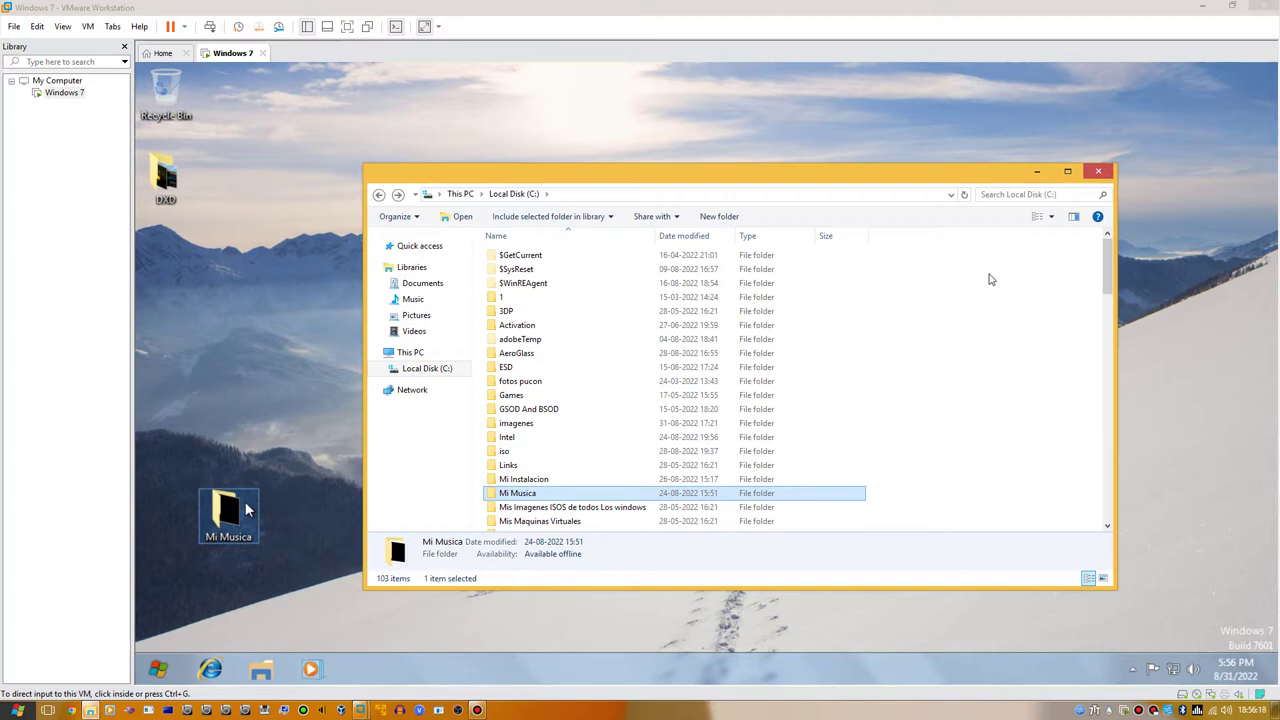
click(1098, 171)
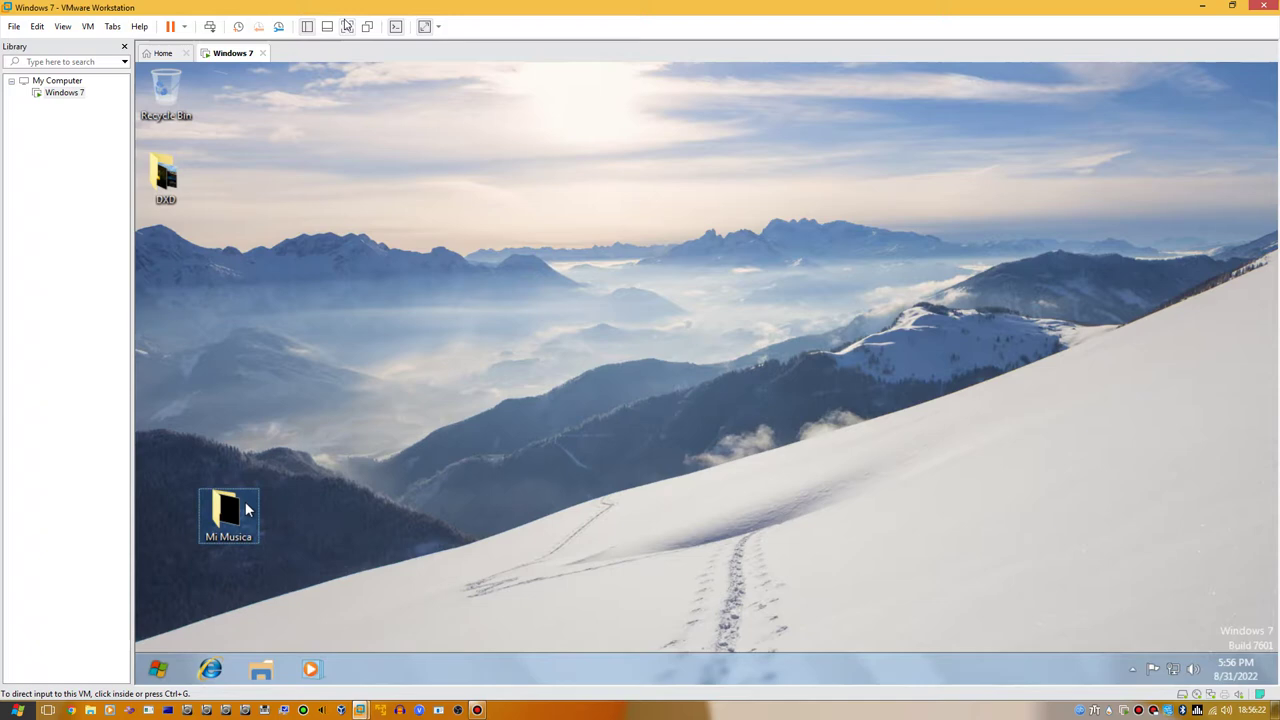
Return the virtual machine to full screen, place the Mi Musica folder below DXD, and look through its files before minimizing it.
click(347, 26)
click(192, 8)
drag(108, 520, 34, 232)
double_click(34, 230)
scroll(617, 374, down, 12)
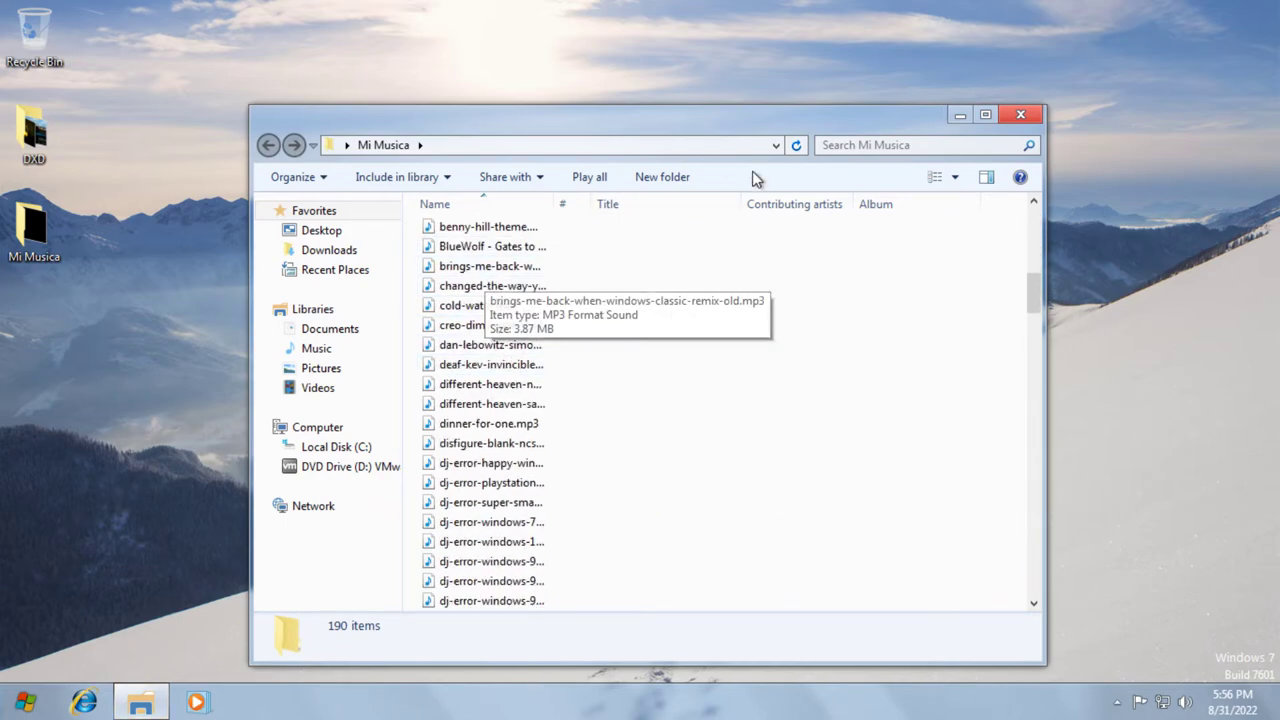
click(960, 115)
Leave full screen and open the imagenes folder on the host's Local Disk (C:).
mouse_move(889, 8)
click(939, 8)
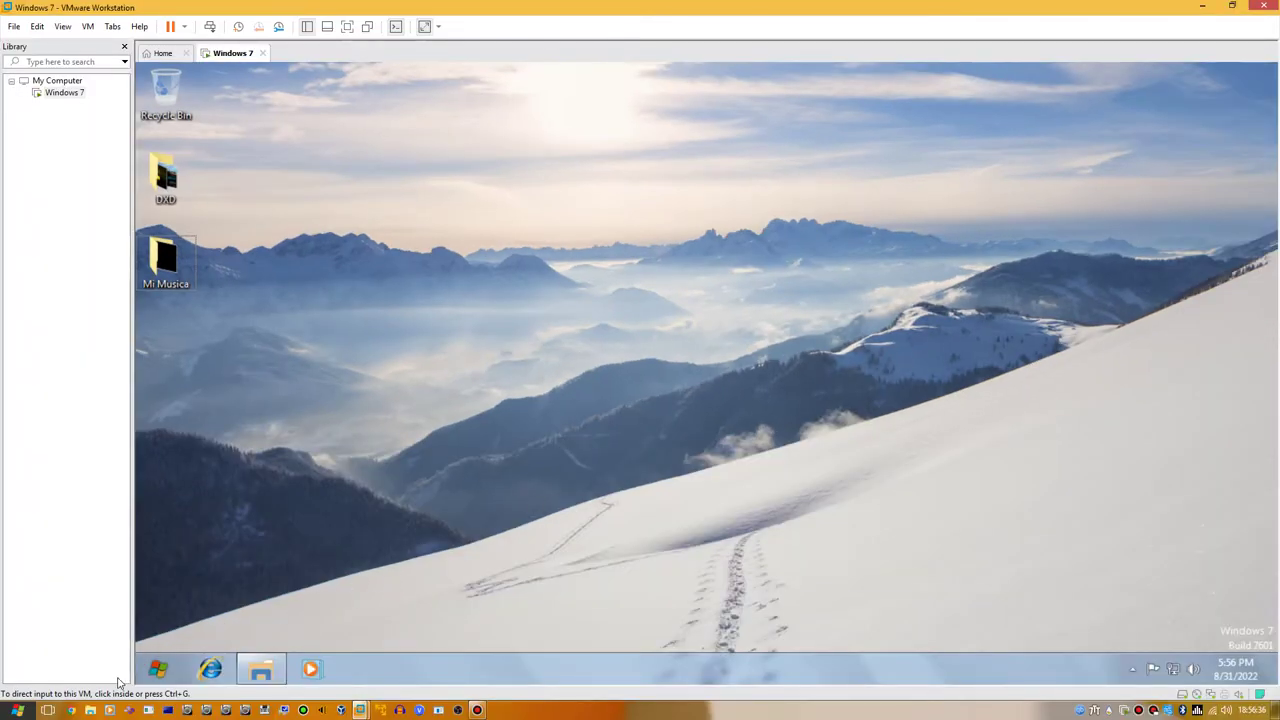
click(89, 710)
click(568, 278)
double_click(570, 282)
click(601, 432)
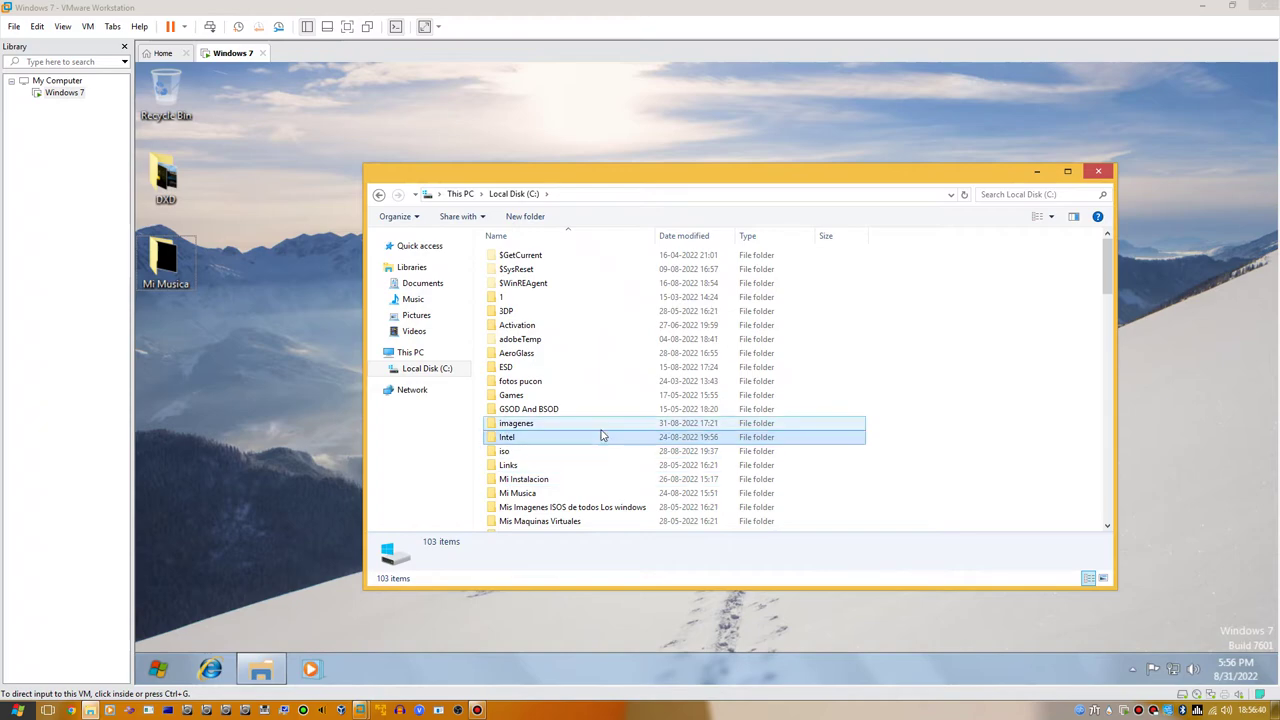
double_click(601, 428)
drag(1107, 248, 1096, 473)
scroll(717, 394, up, 10)
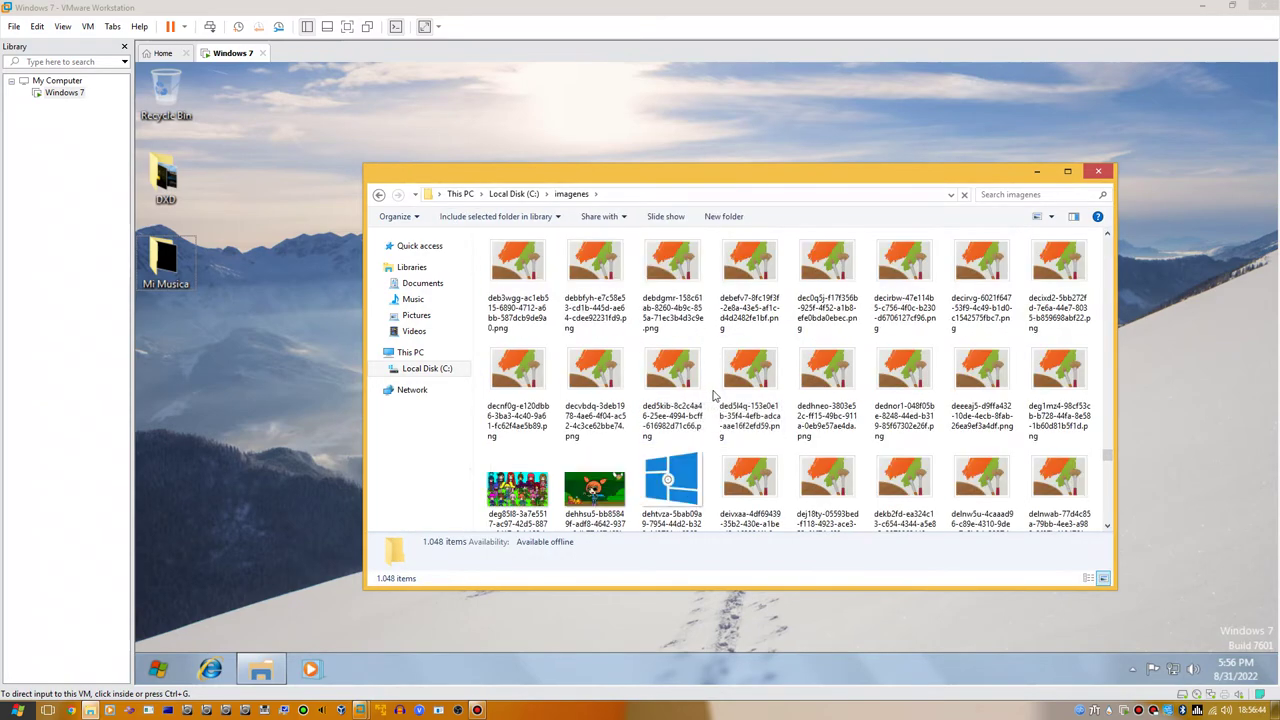
scroll(720, 392, up, 10)
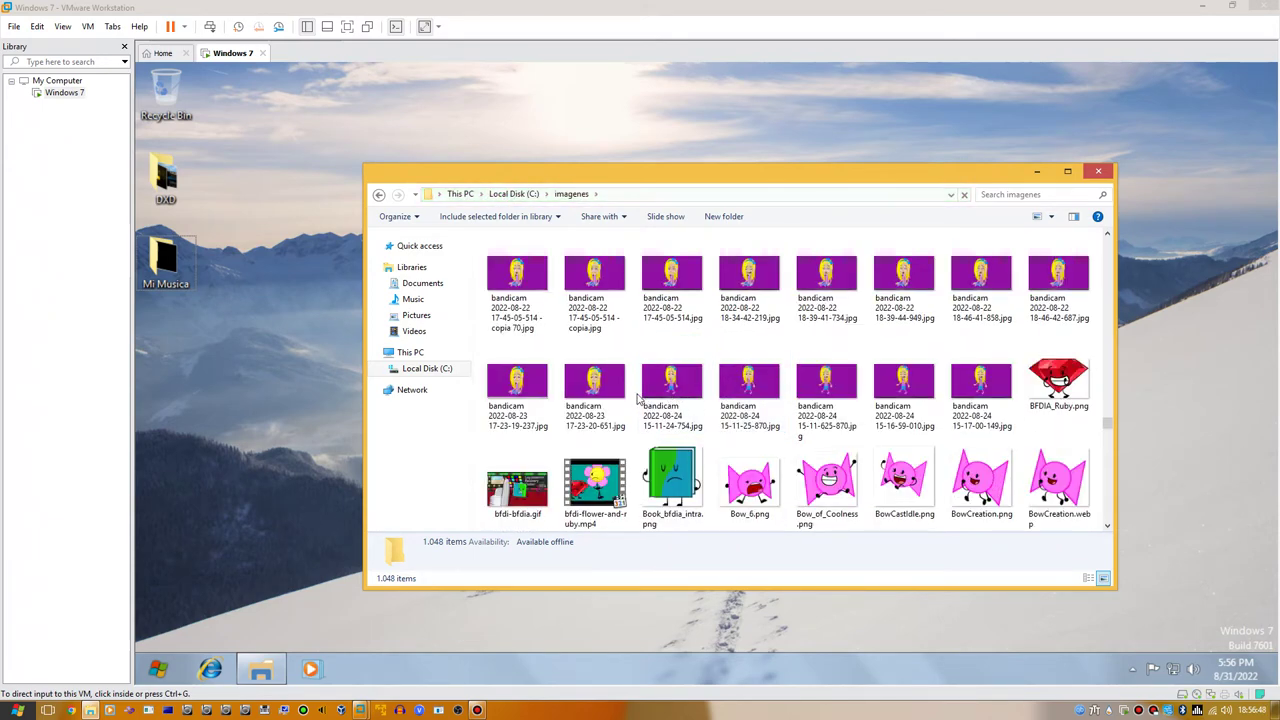
click(978, 392)
scroll(800, 402, up, 5)
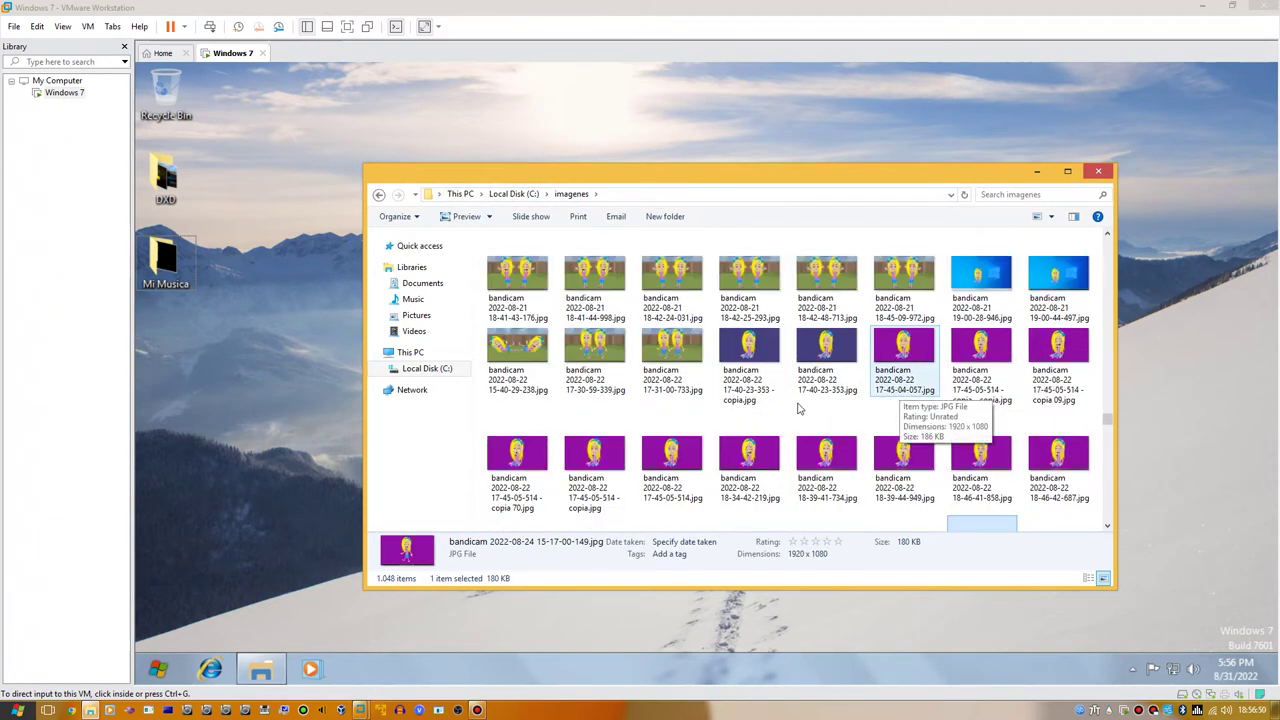
scroll(757, 401, up, 10)
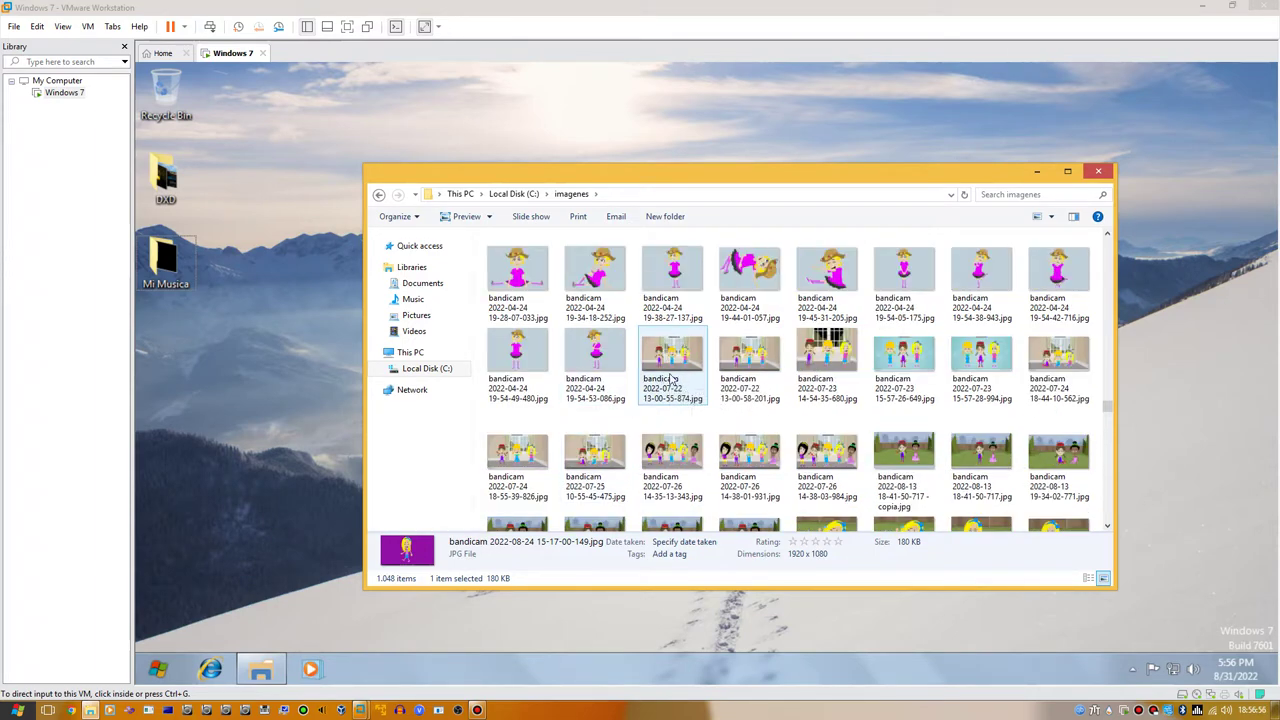
shift+click(672, 378)
drag(672, 378, 334, 549)
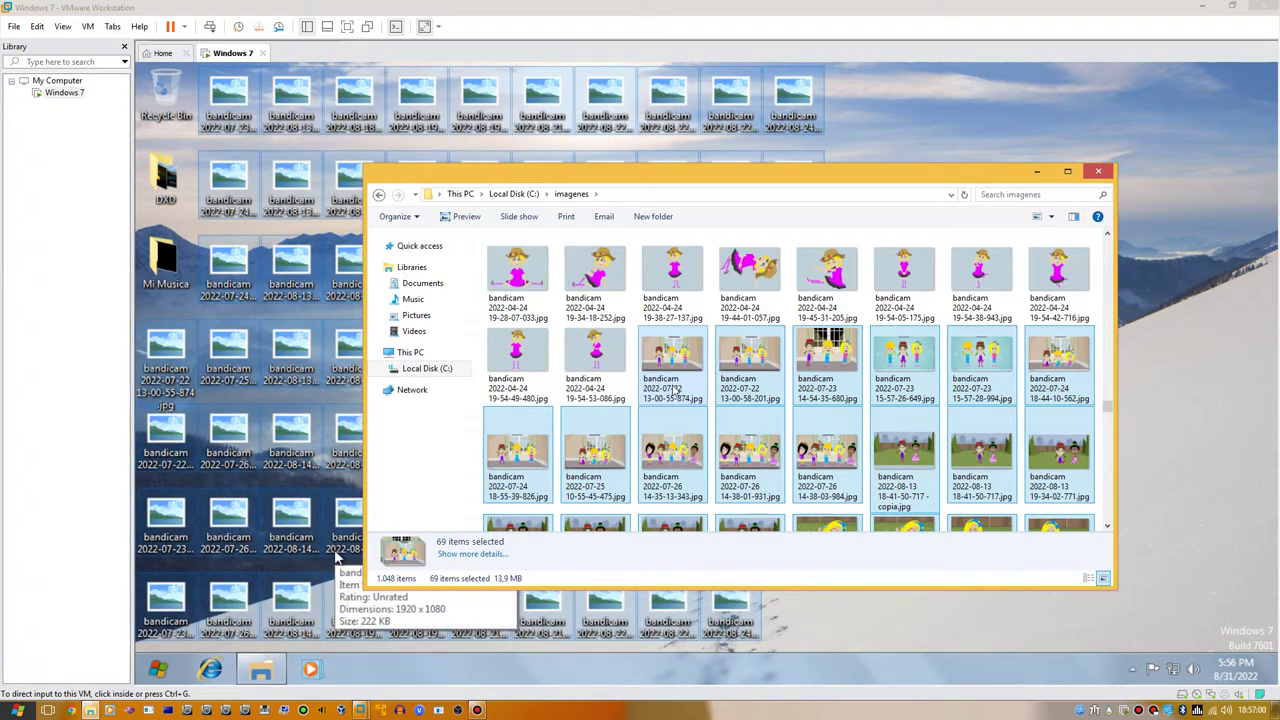
click(1098, 171)
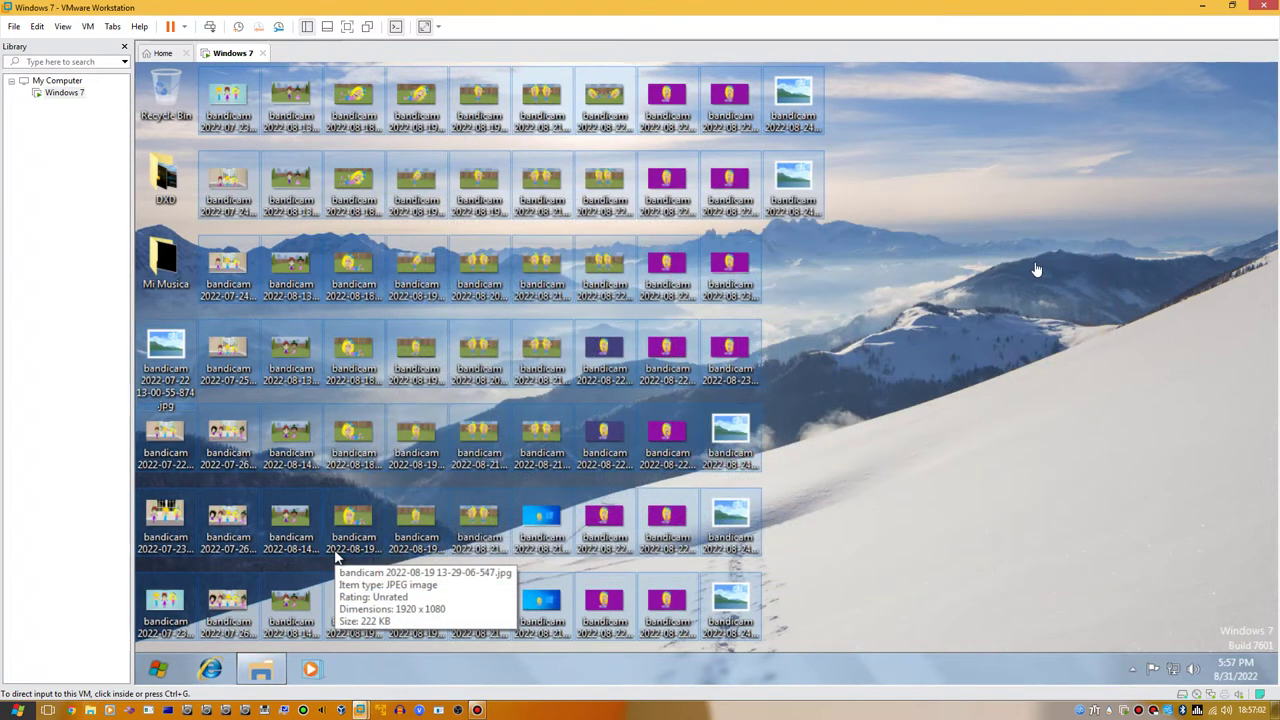
Set the virtual machine's desktop to show small icons.
right_click(996, 246)
mouse_move(1030, 257)
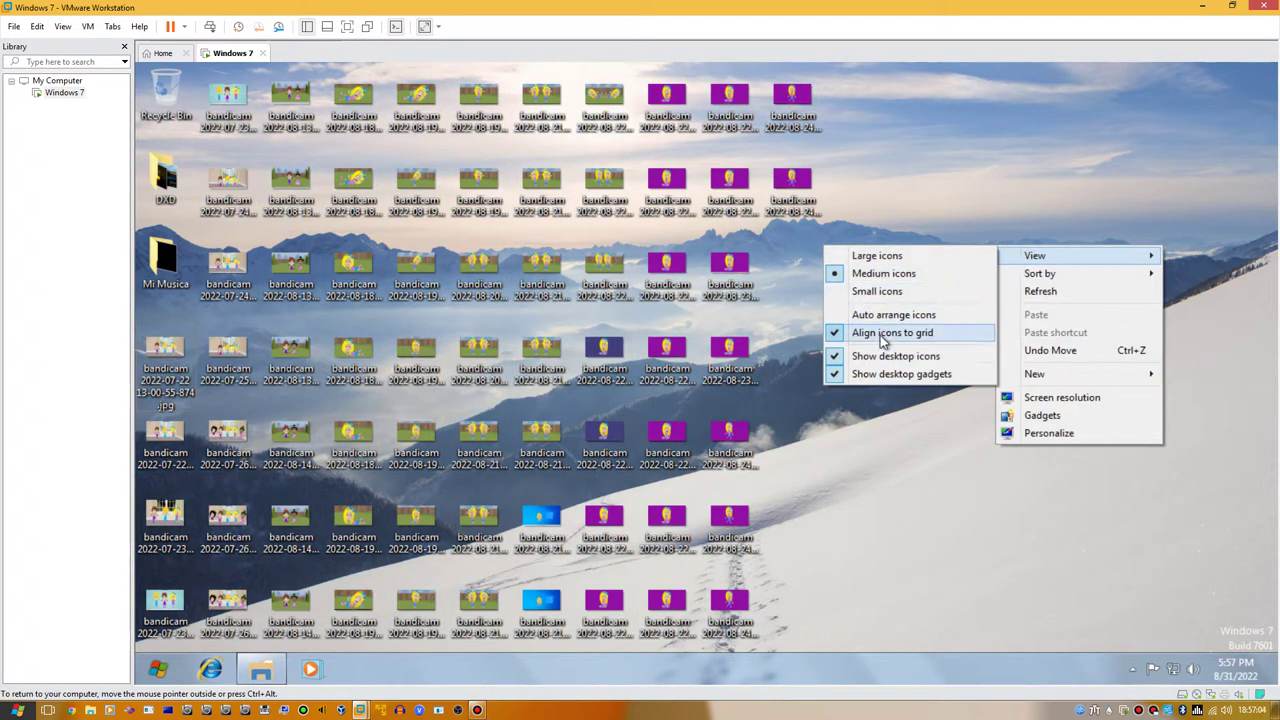
click(872, 291)
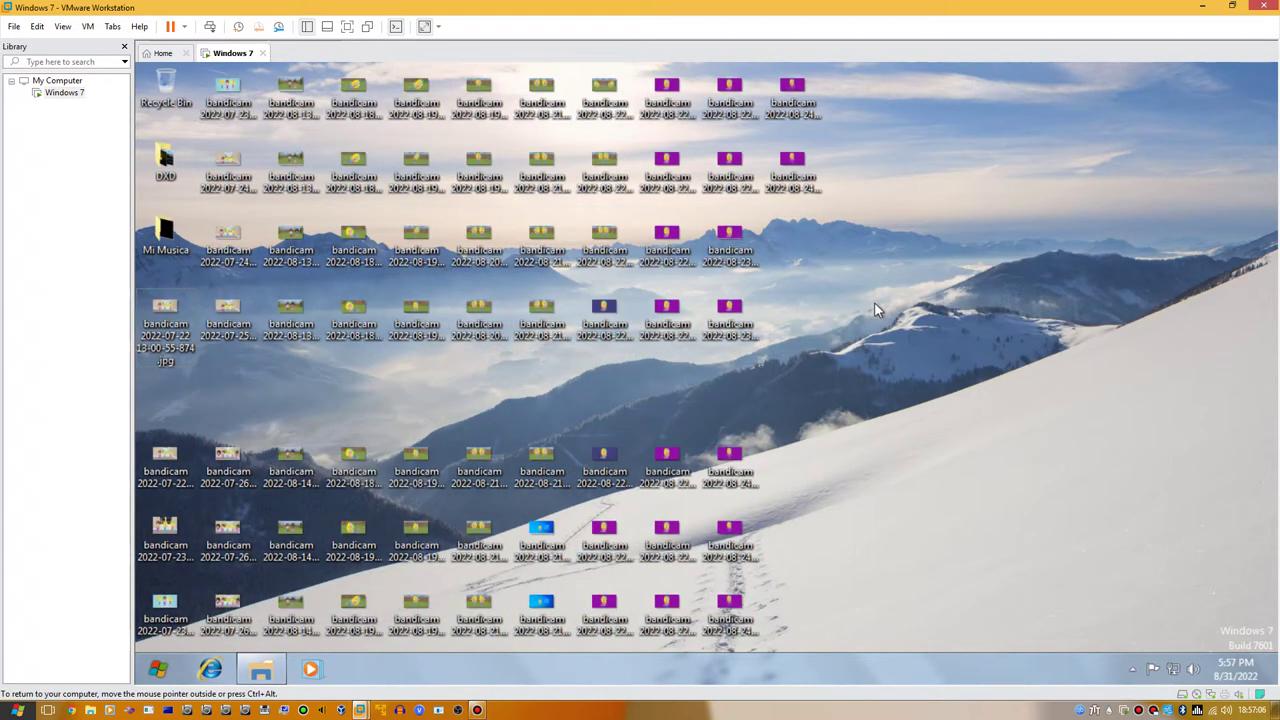
Switch the virtual machine to full screen and turn on automatic arrangement of the desktop icons.
click(347, 26)
click(193, 8)
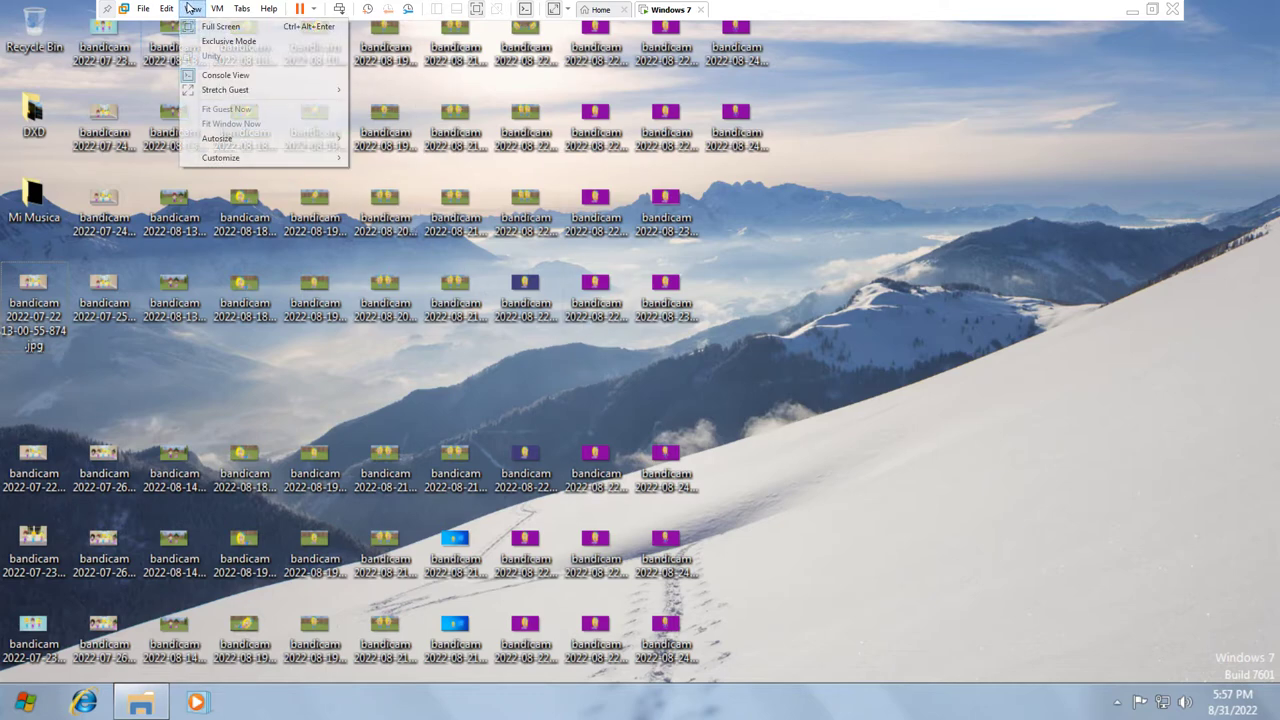
click(592, 348)
right_click(786, 423)
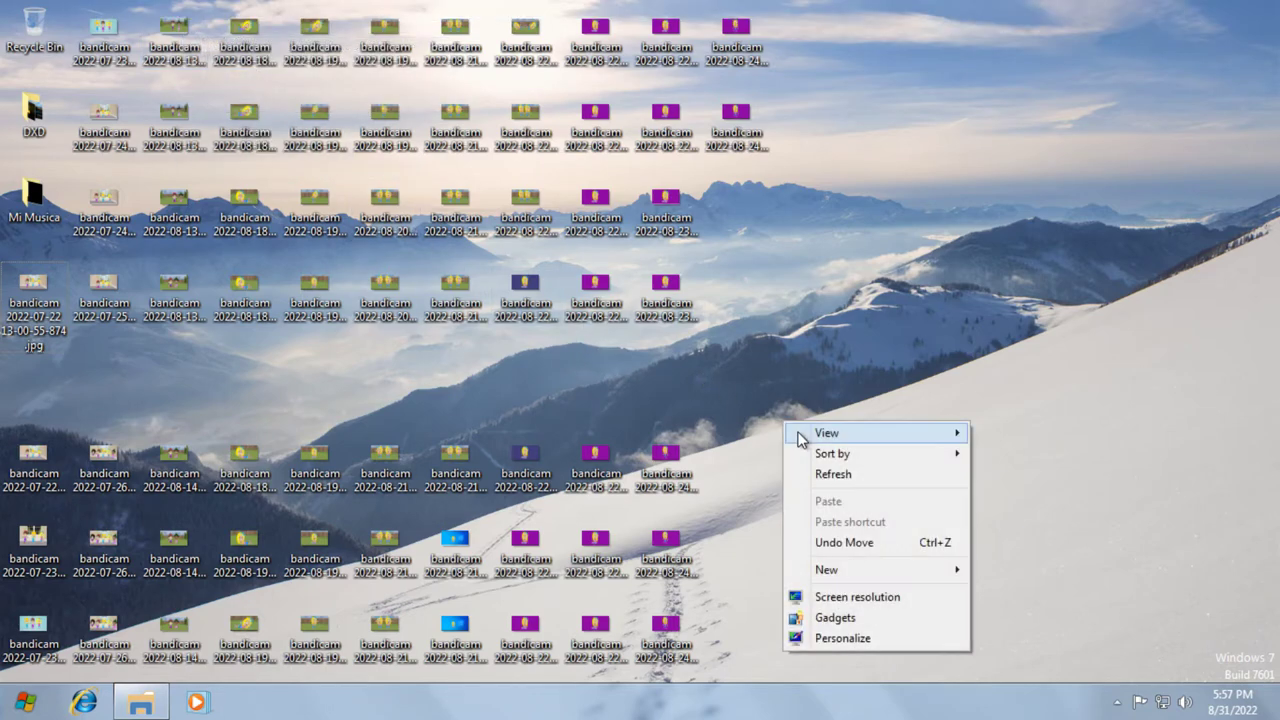
mouse_move(943, 440)
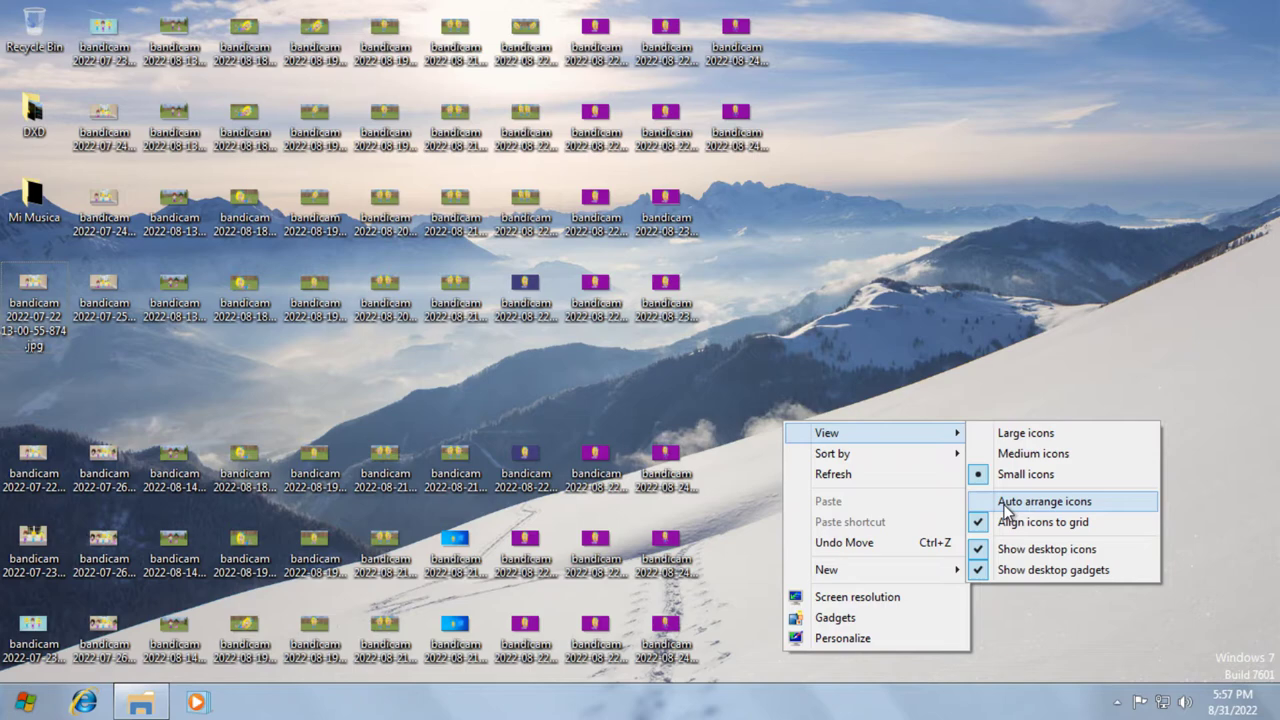
click(1007, 505)
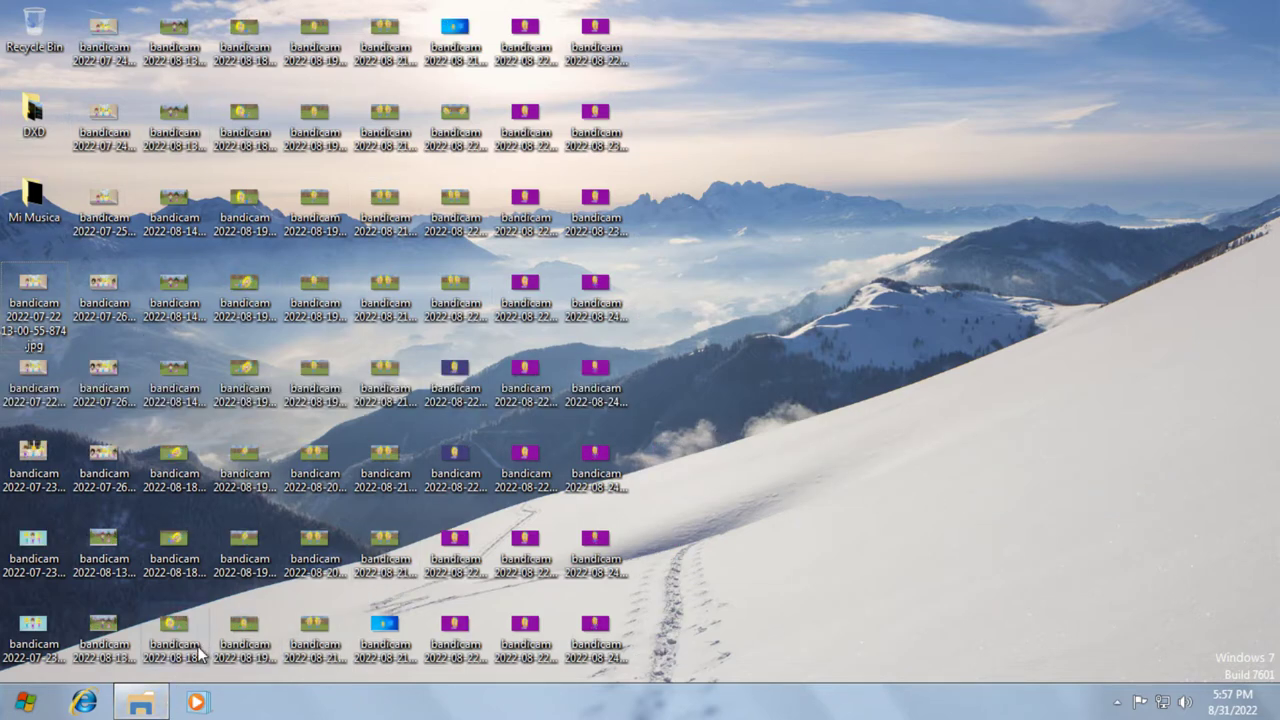
Play brings-me-back-when-windows-classic-remix-old.mp3 from the Mi Musica folder, and minimize both the folder window and the player.
click(161, 697)
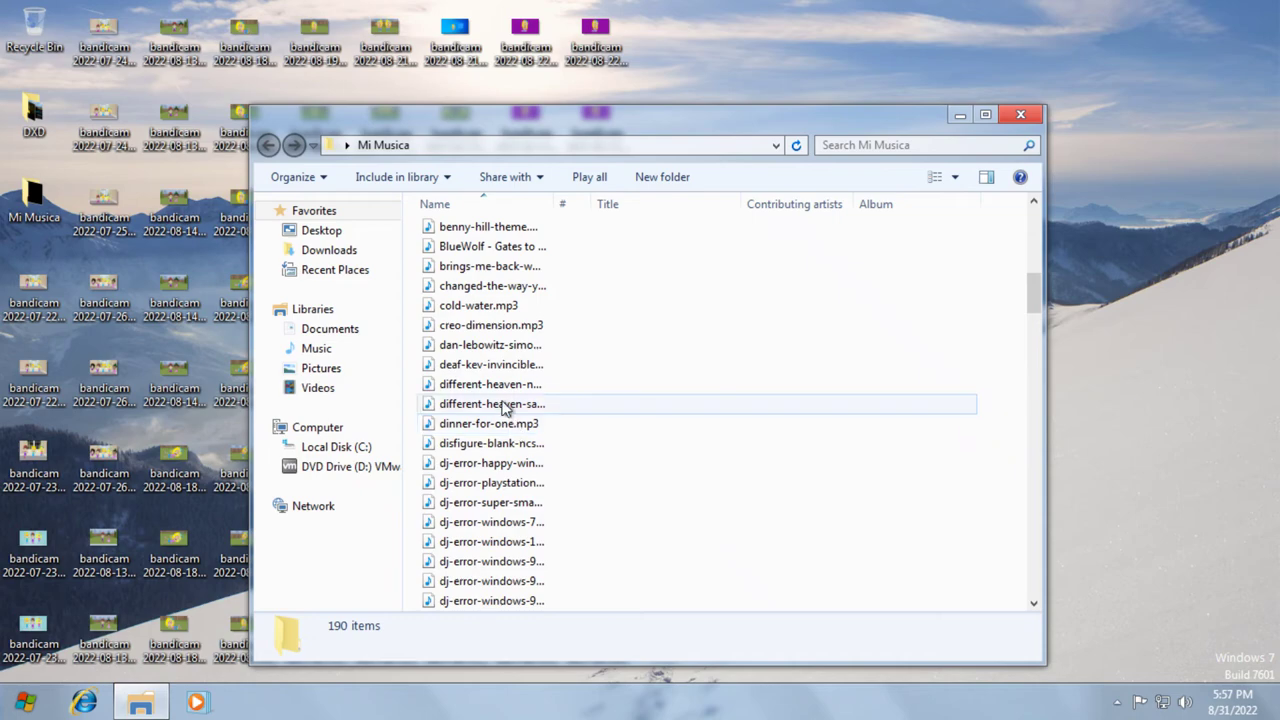
click(447, 272)
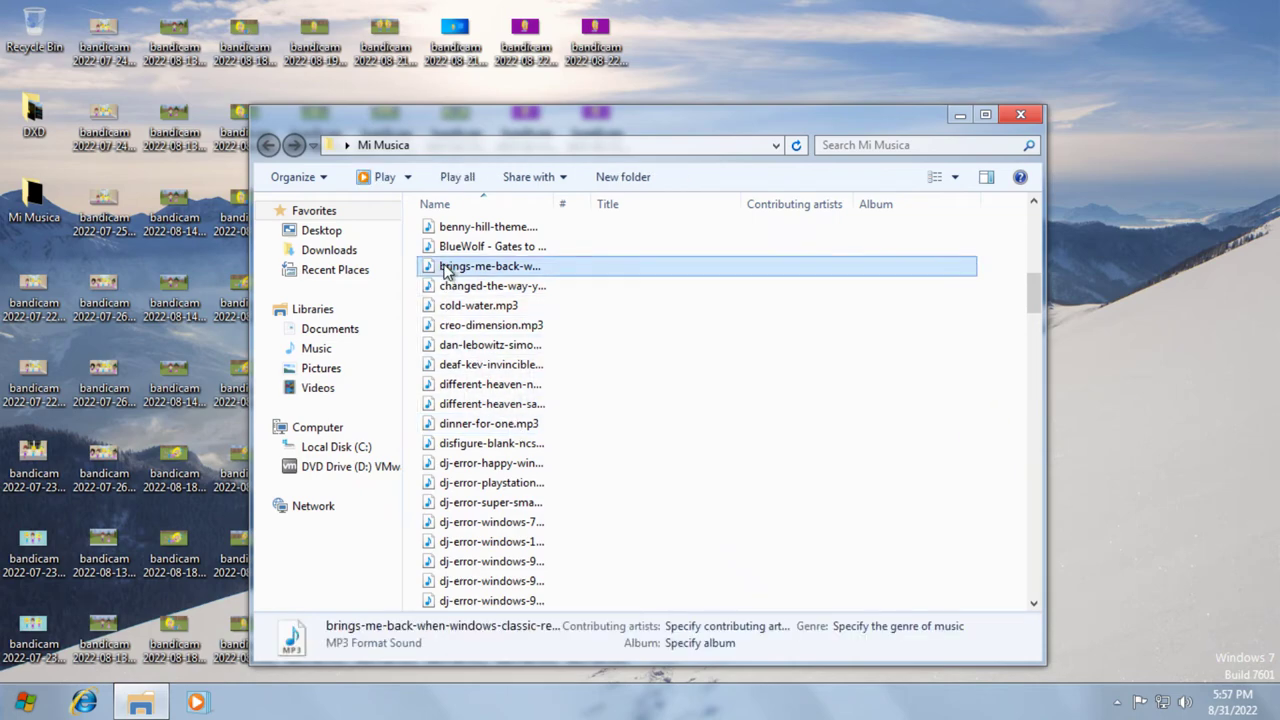
click(961, 114)
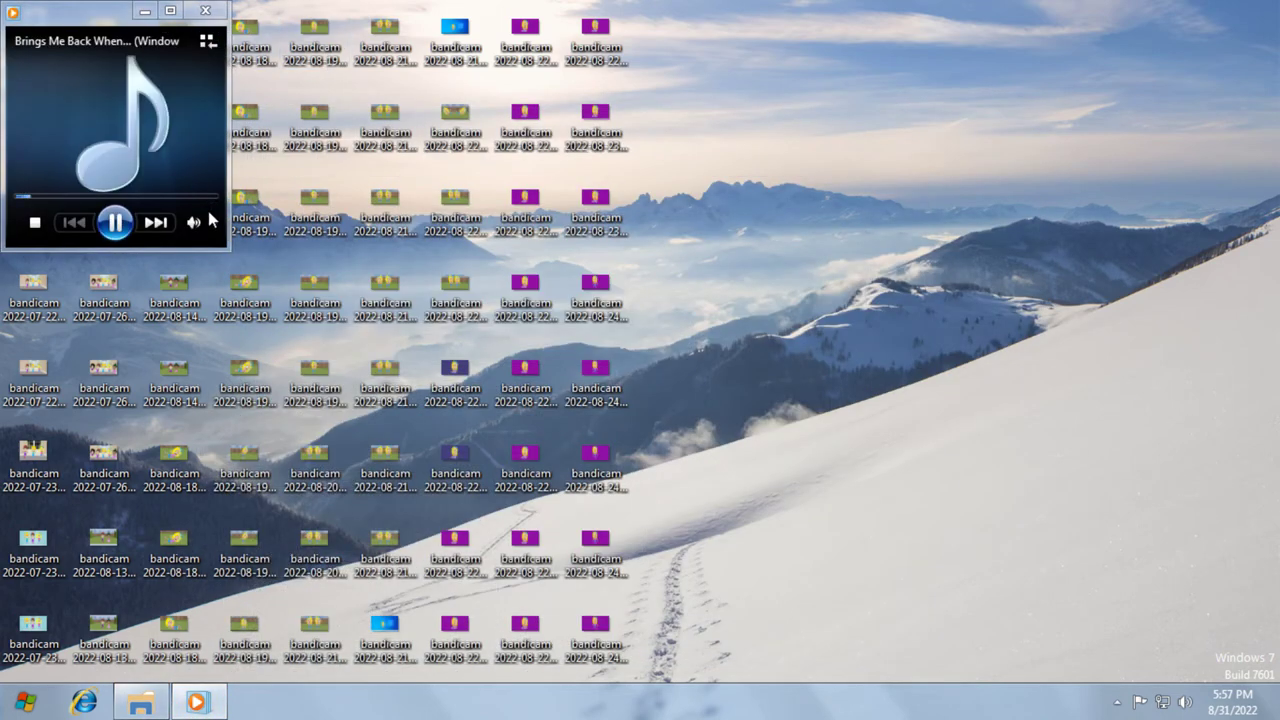
mouse_move(193, 222)
click(145, 12)
double_click(33, 280)
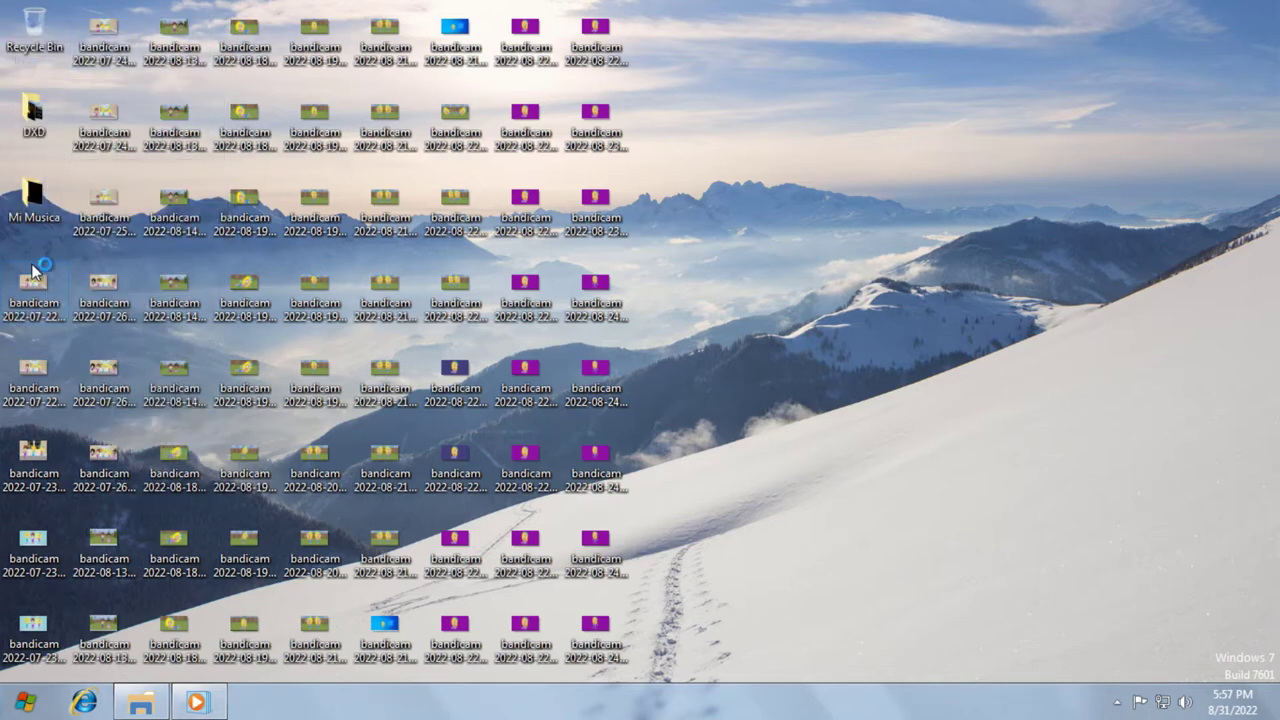
double_click(600, 76)
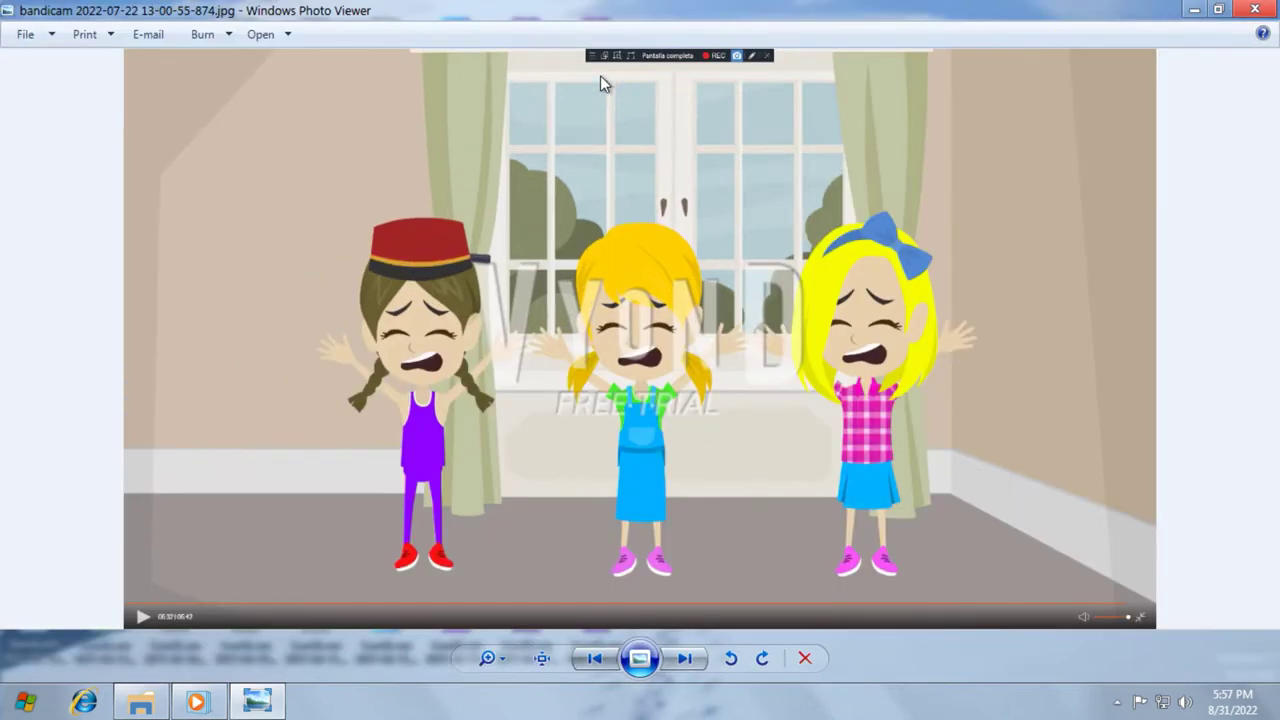
key(Right)
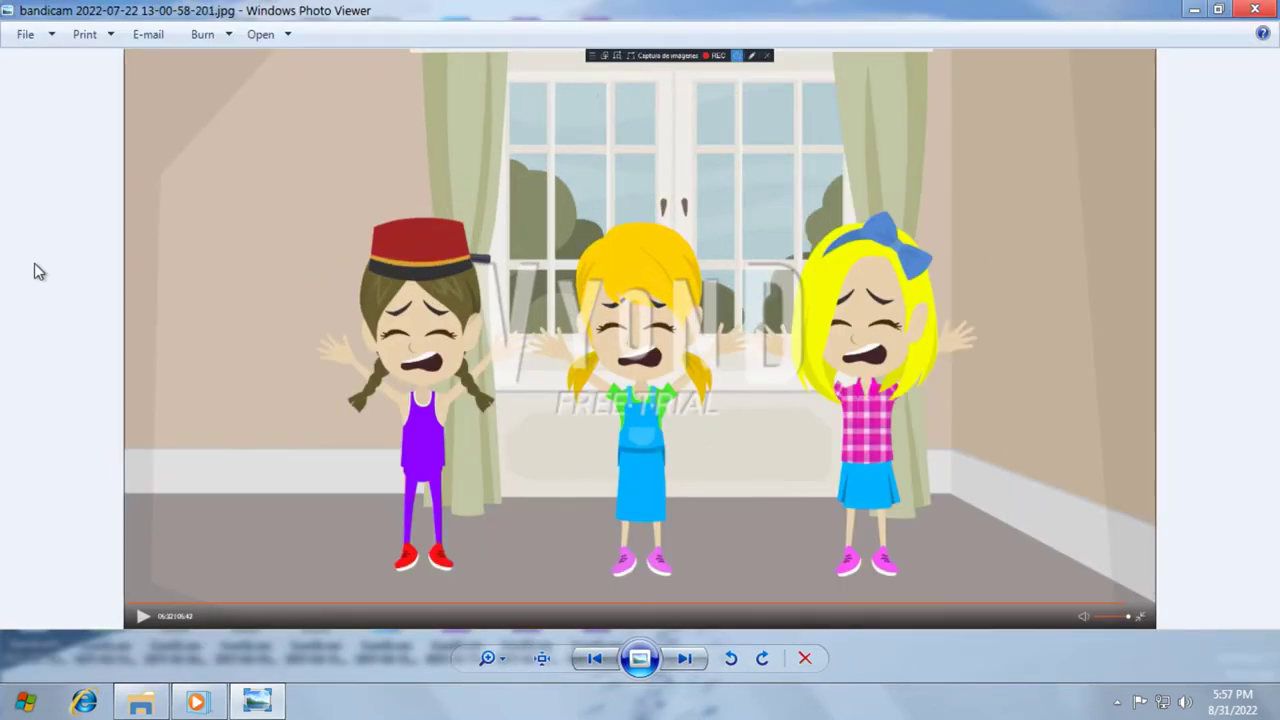
key(Right)
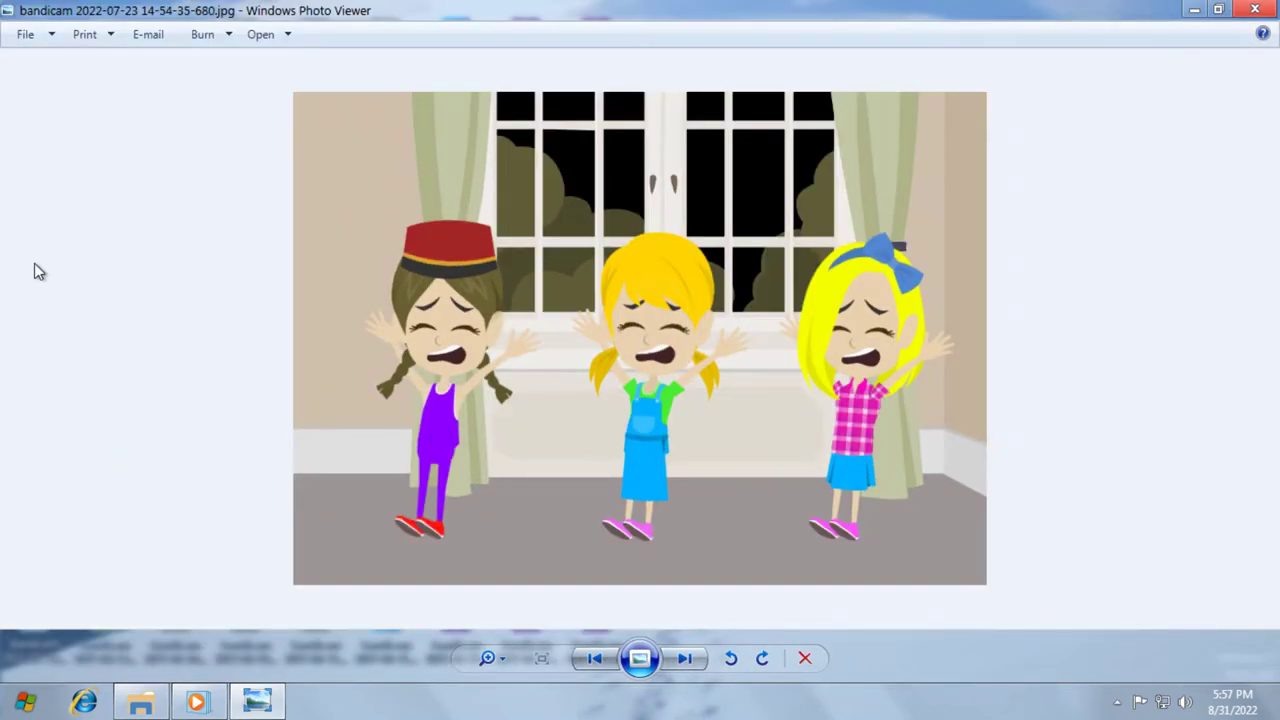
key(Right)
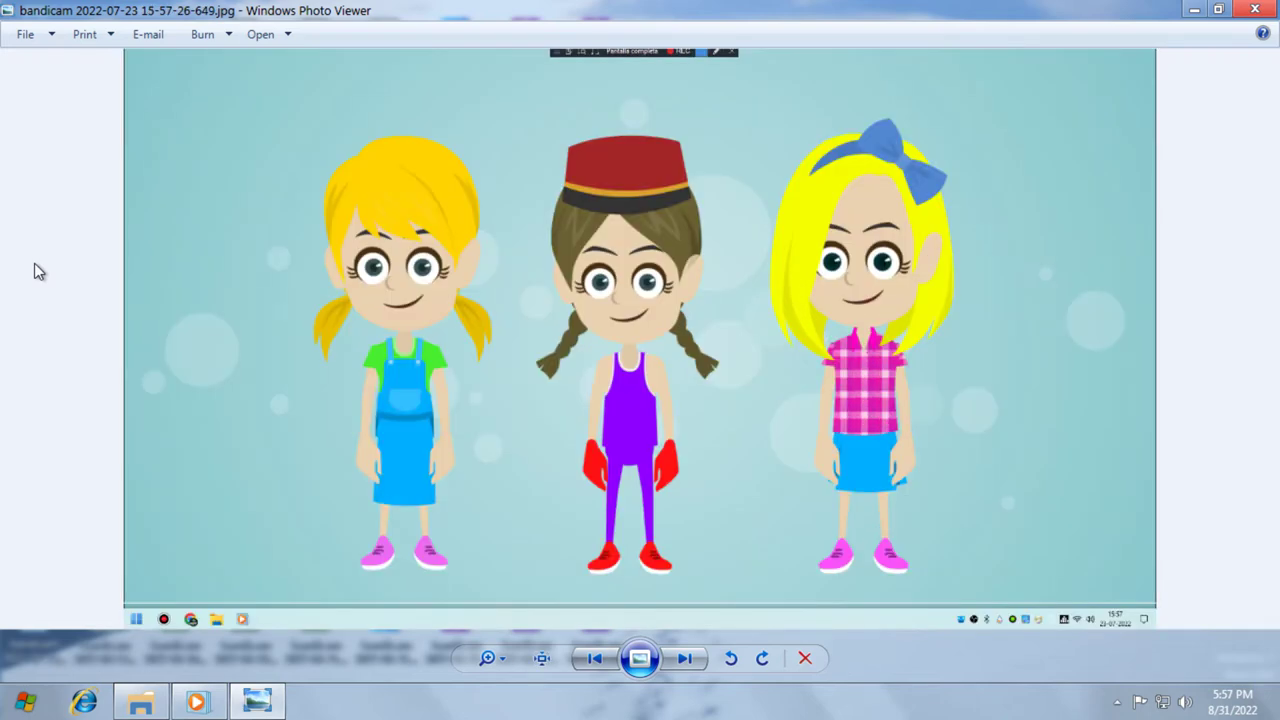
key(Right)
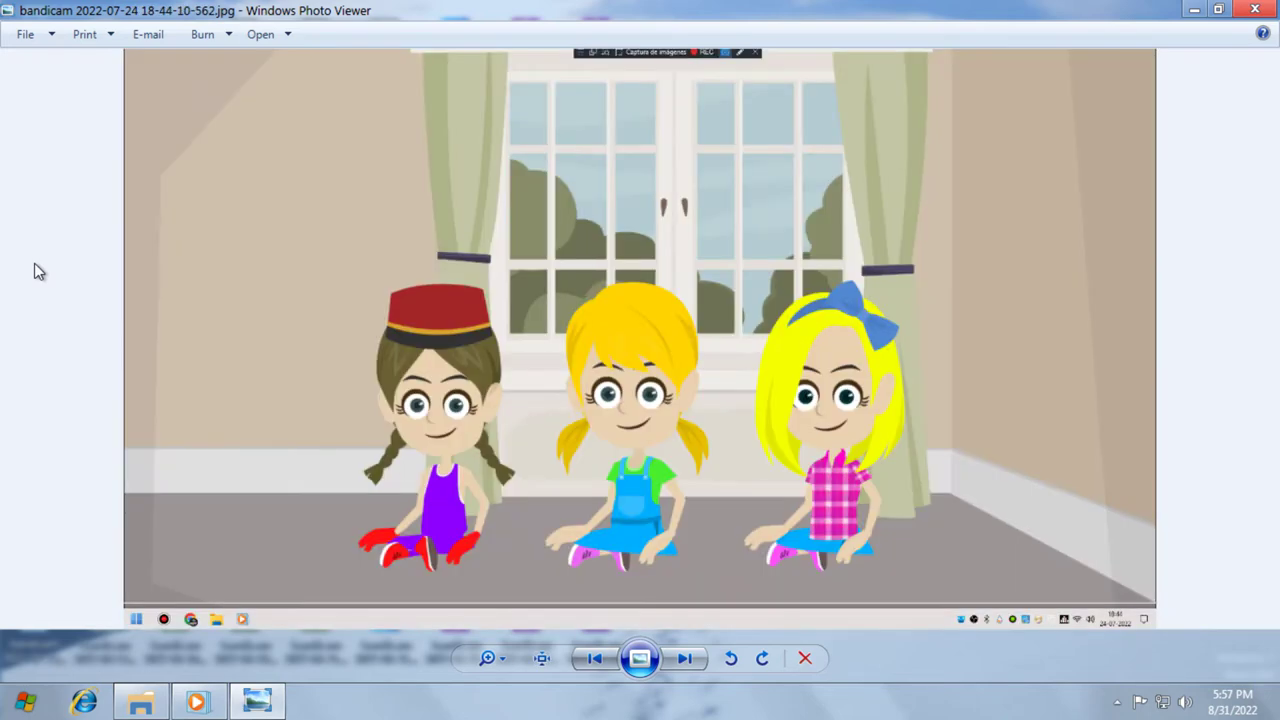
key(Right)
key(Right)
key(Right)
key(Right)
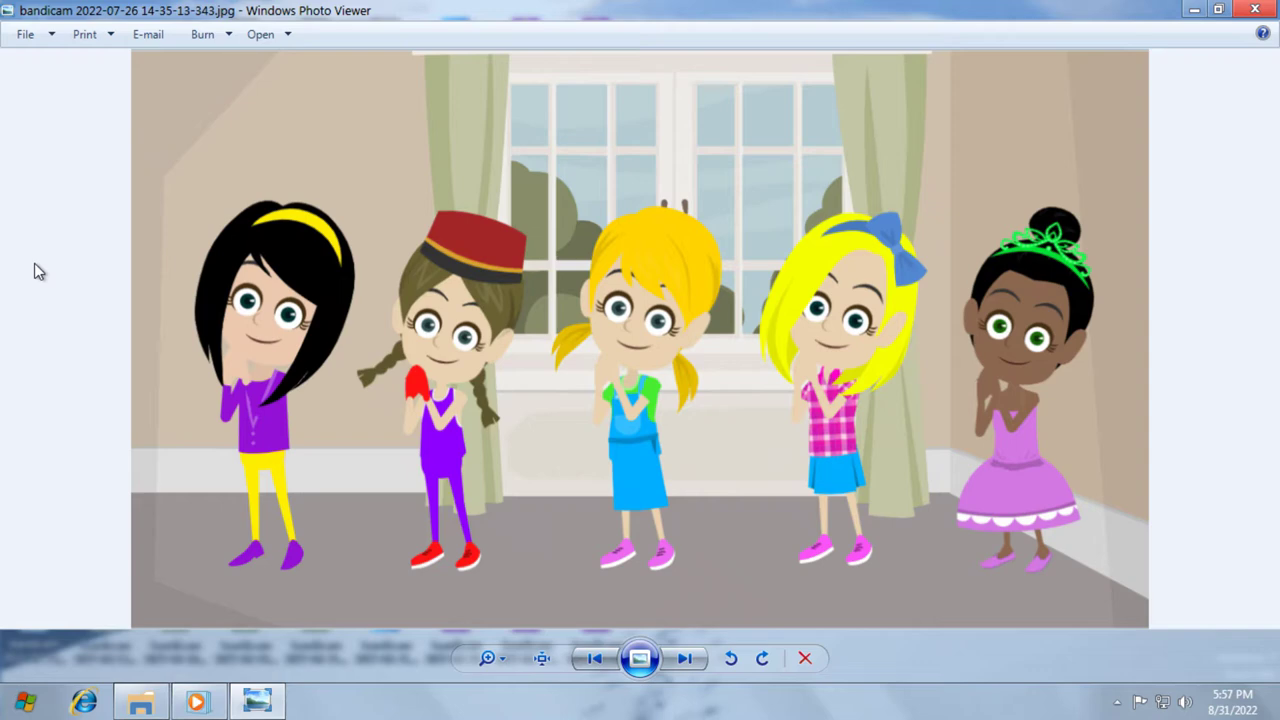
key(Right)
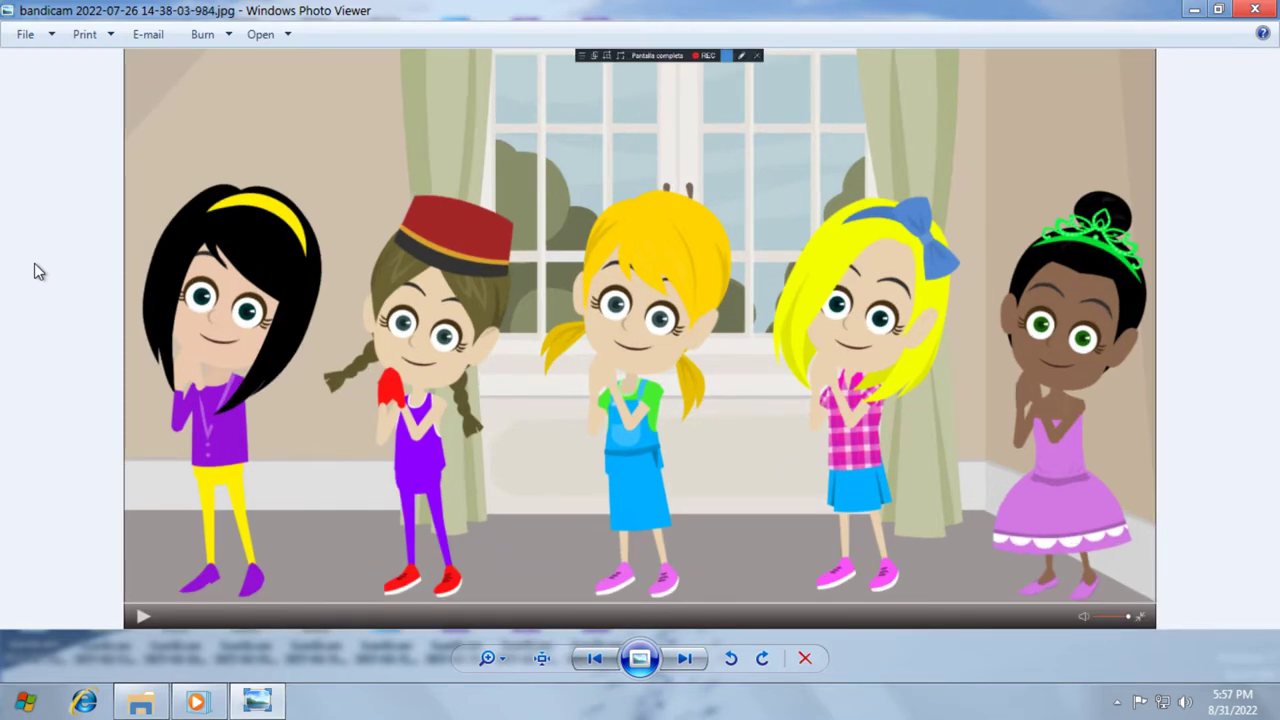
key(Right)
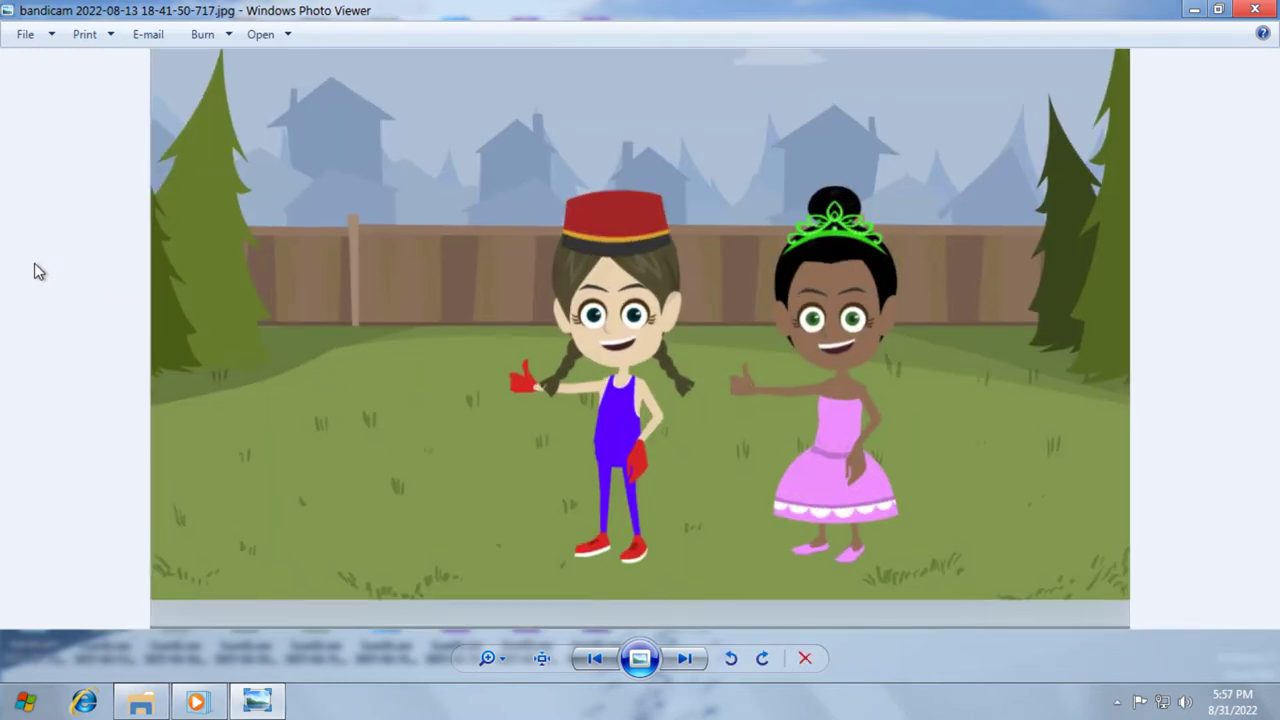
key(Right)
key(Right)
key(Right)
key(Right)
key(Right)
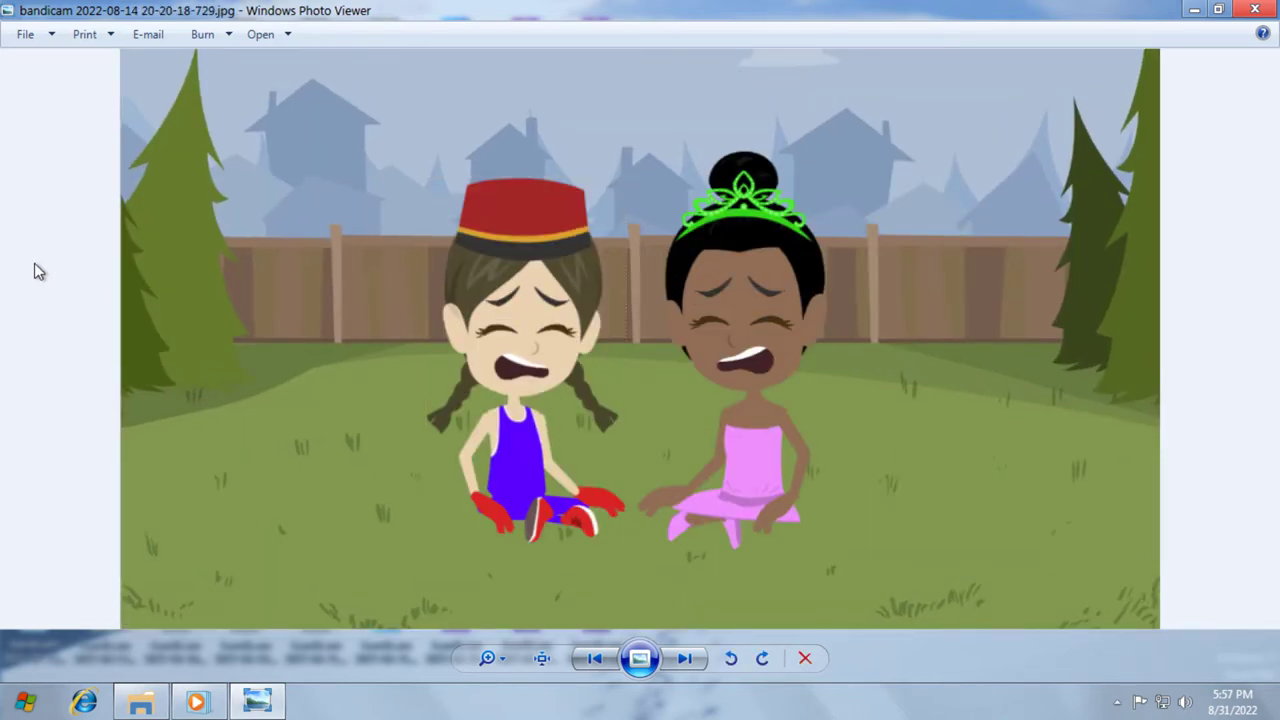
key(Left)
key(Left)
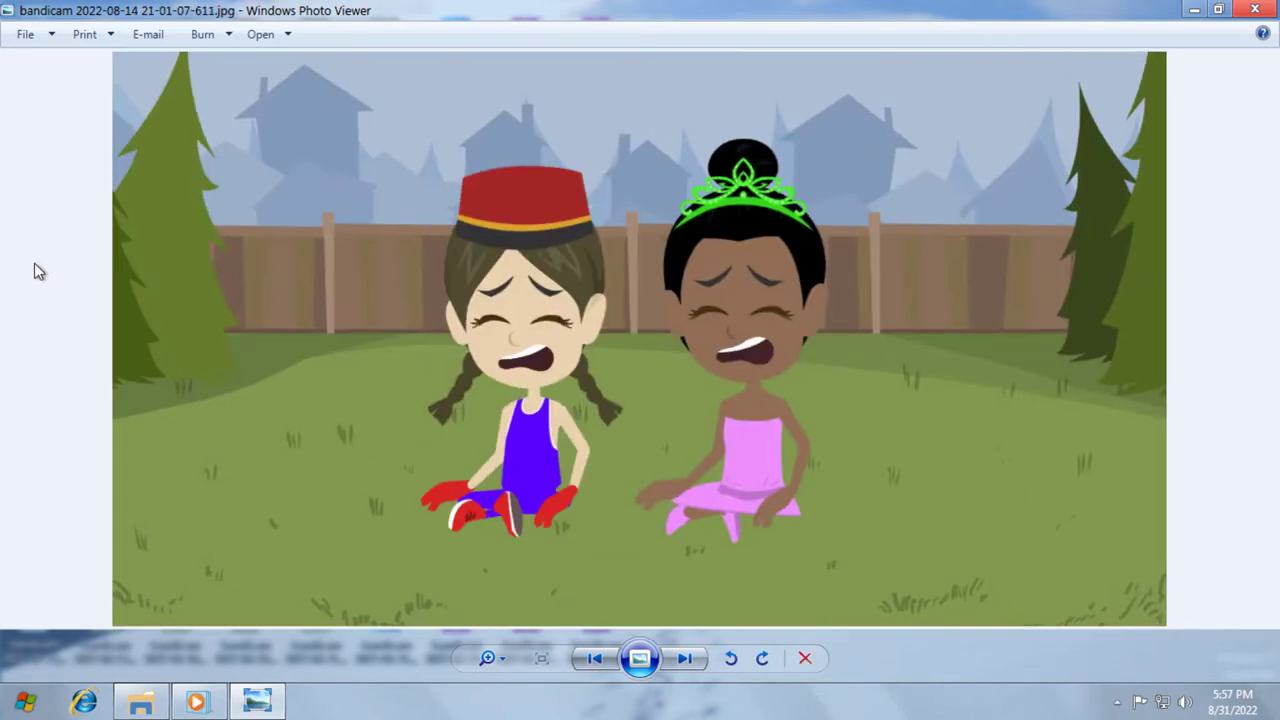
key(Right)
key(Right)
key(Right)
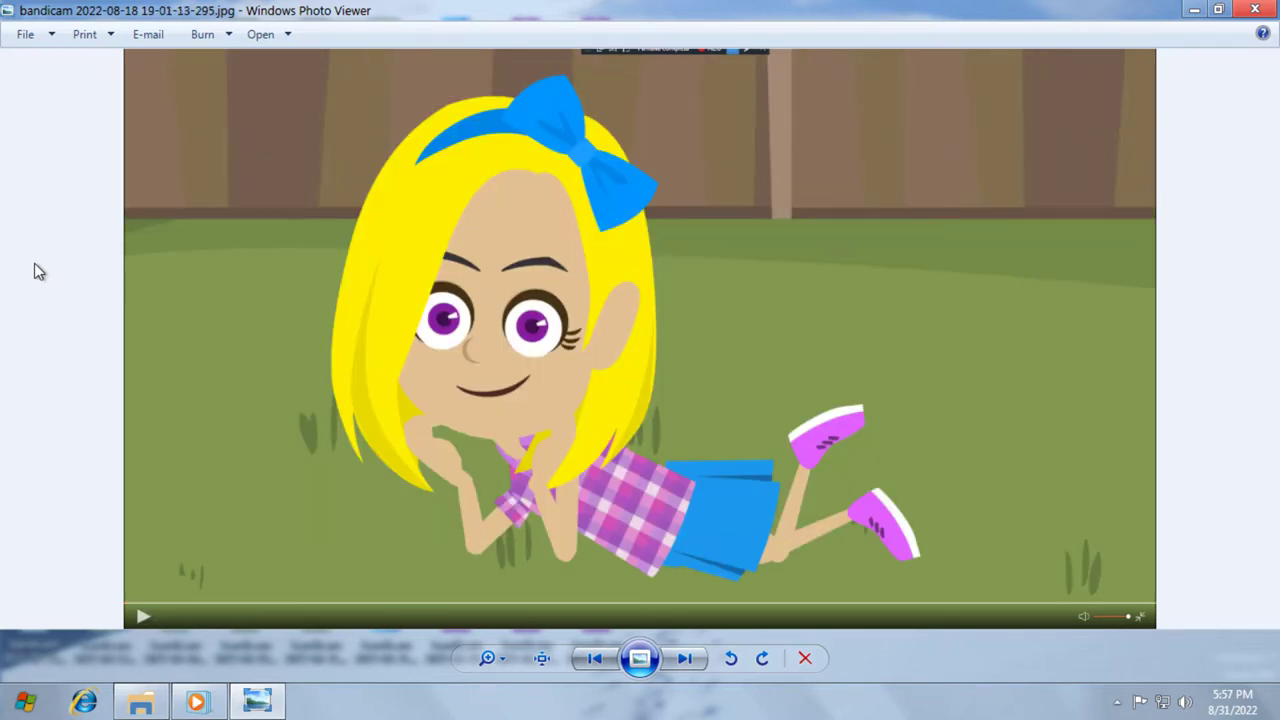
key(Right)
key(Right)
key(Left)
key(Right)
key(Right)
key(Right)
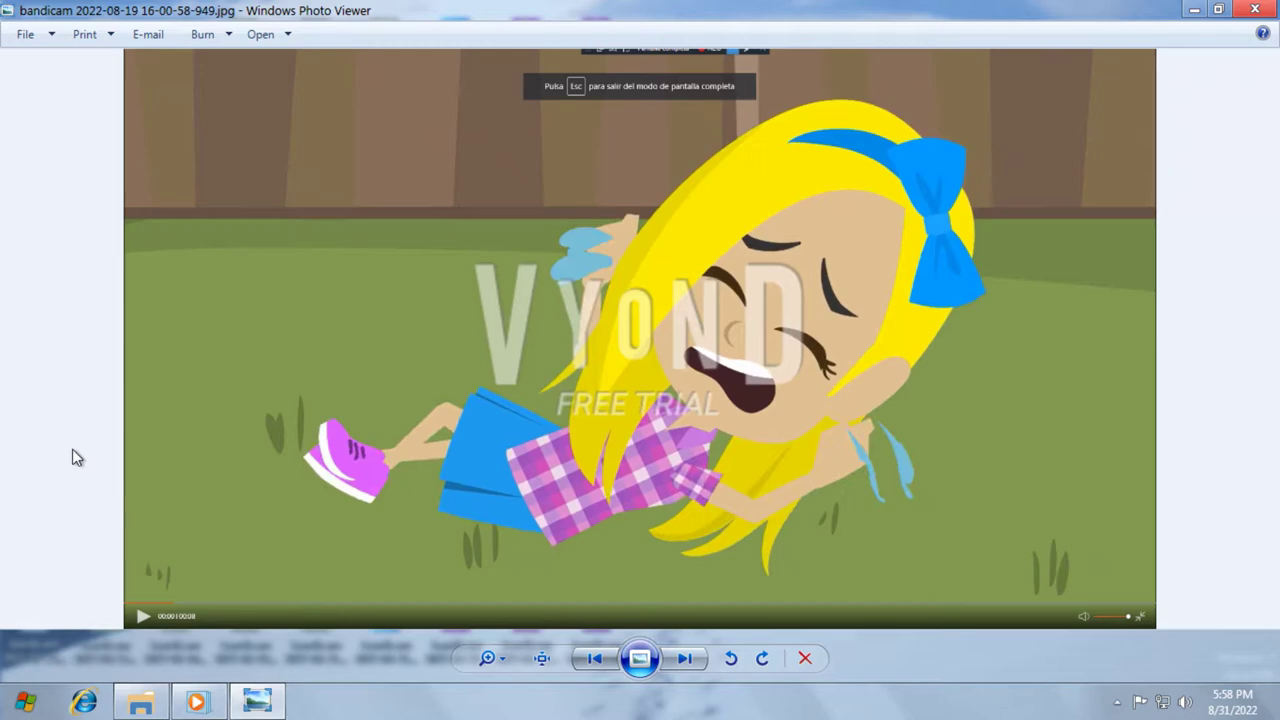
key(Right)
key(Right)
key(Right)
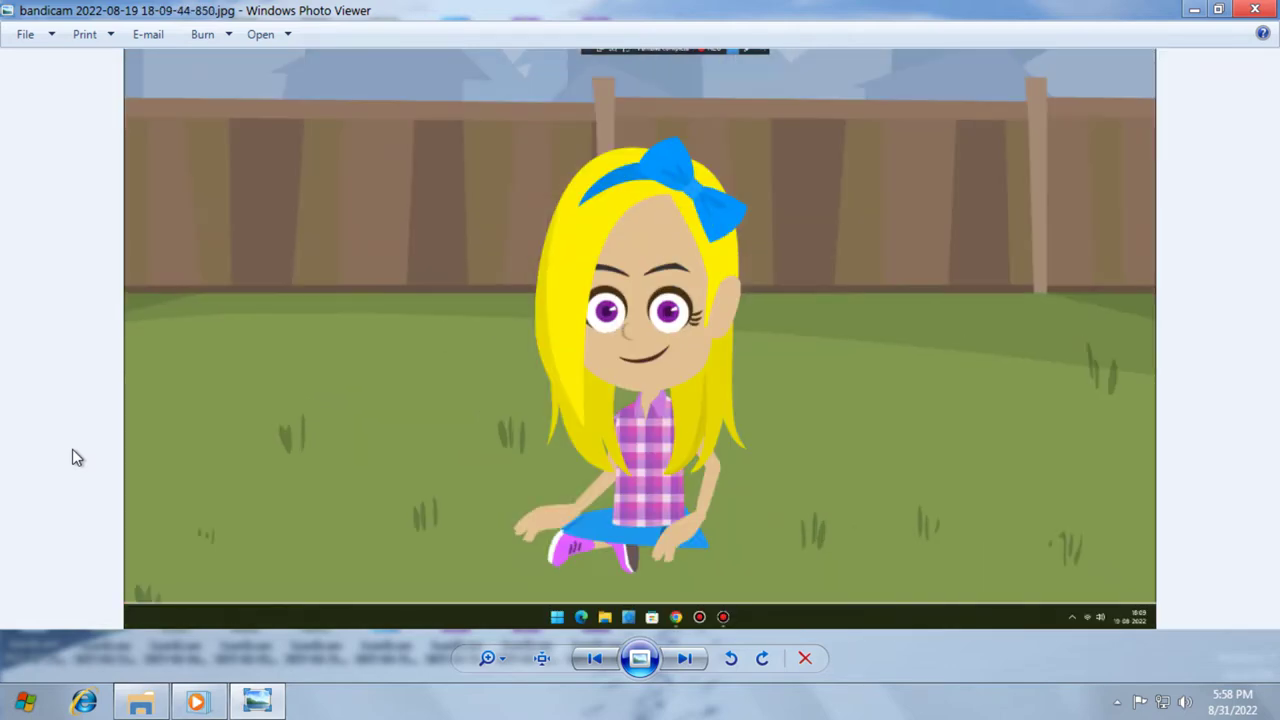
key(Right)
key(Right)
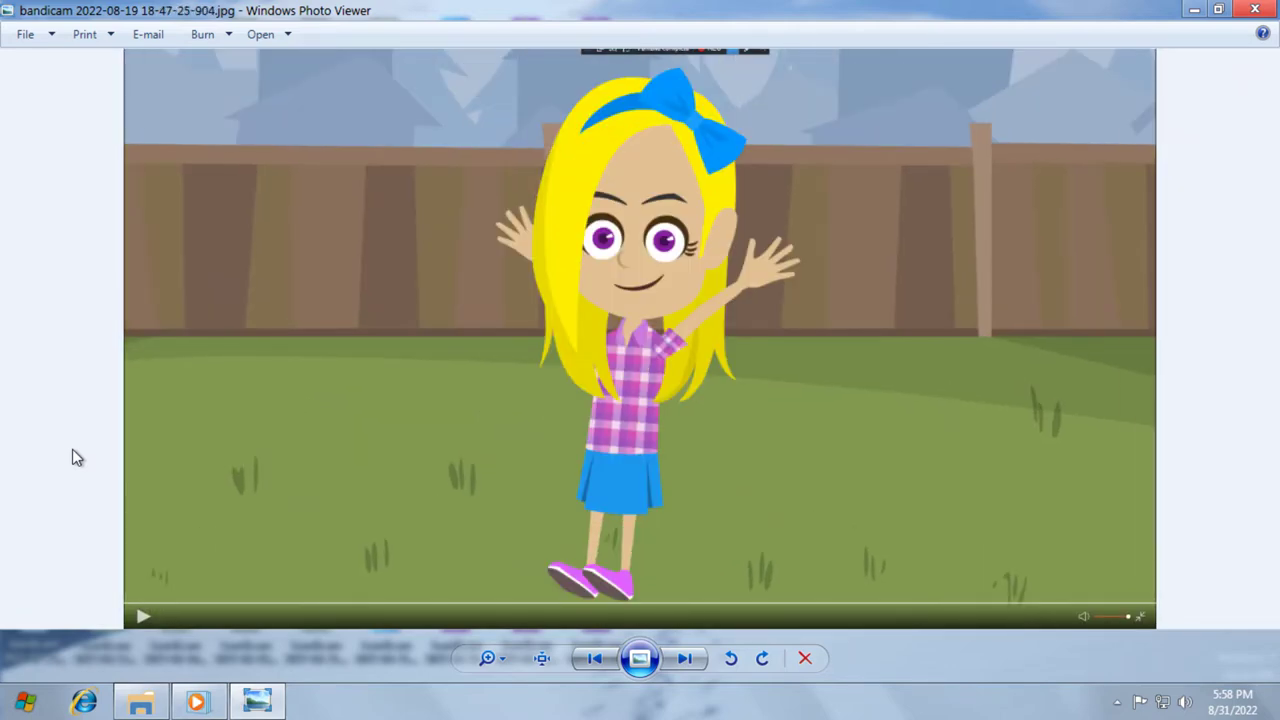
key(Right)
key(Right)
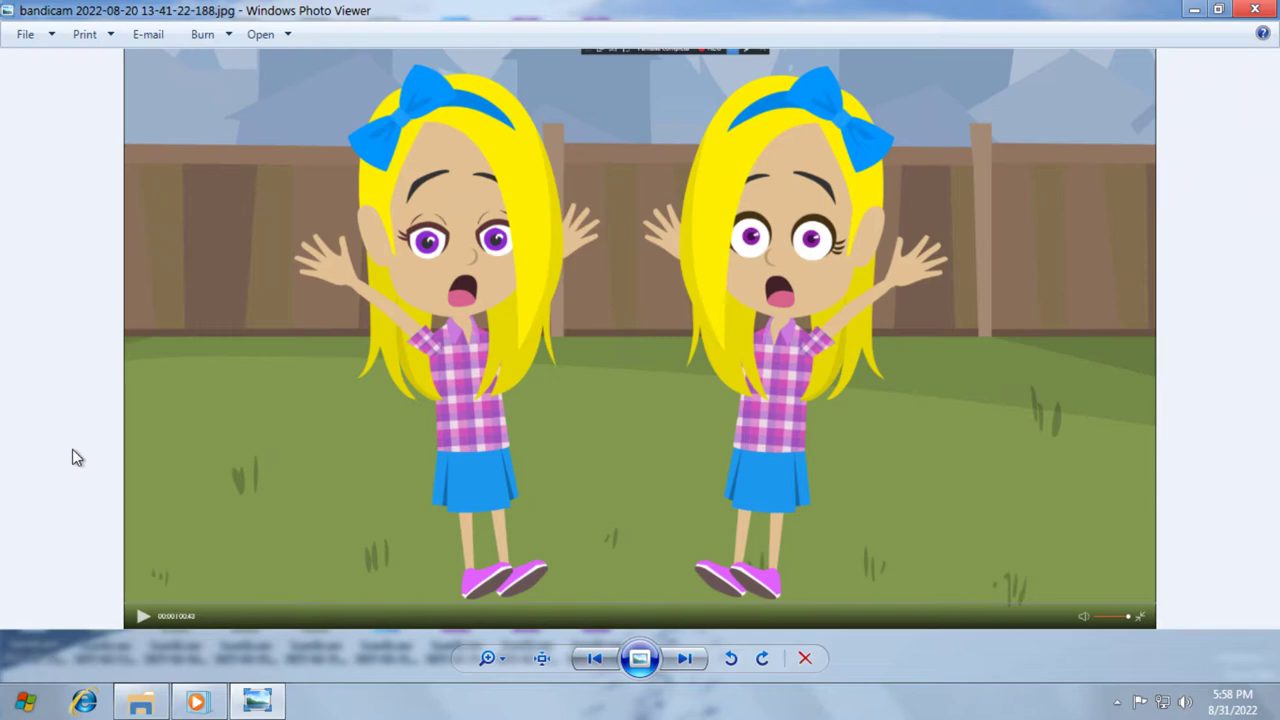
key(Right)
key(Right)
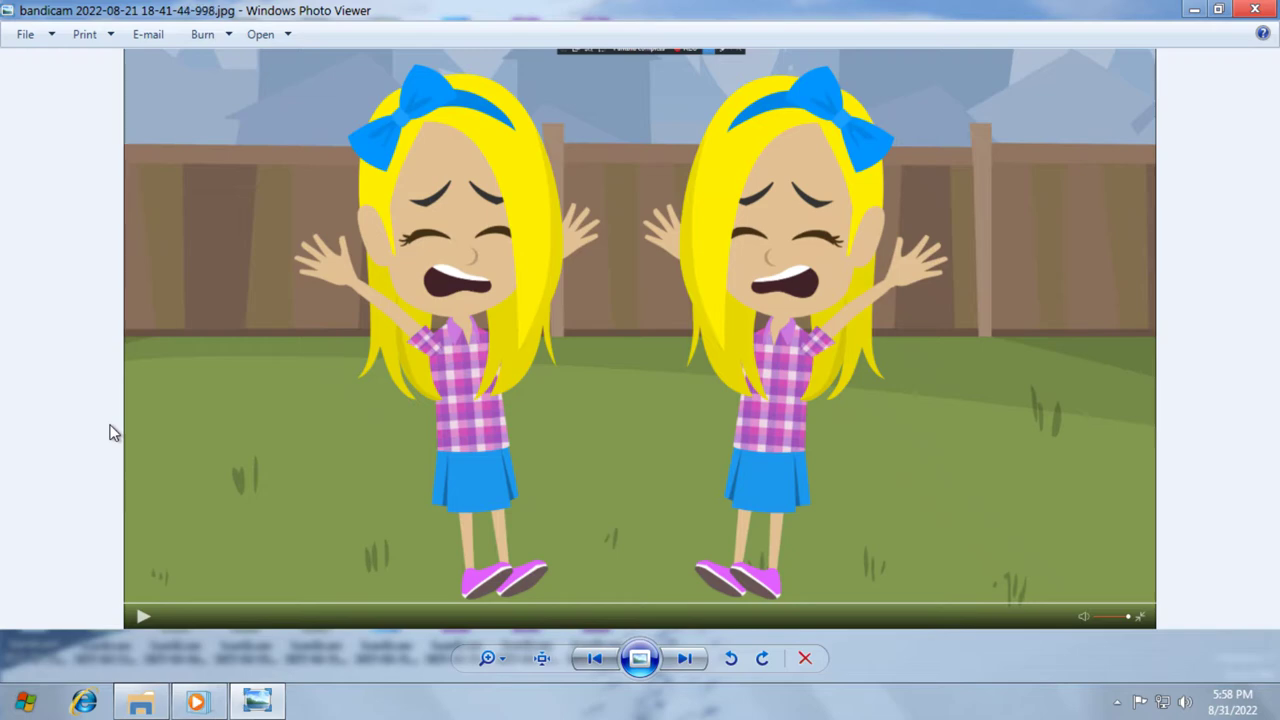
key(Right)
key(Right)
key(Right)
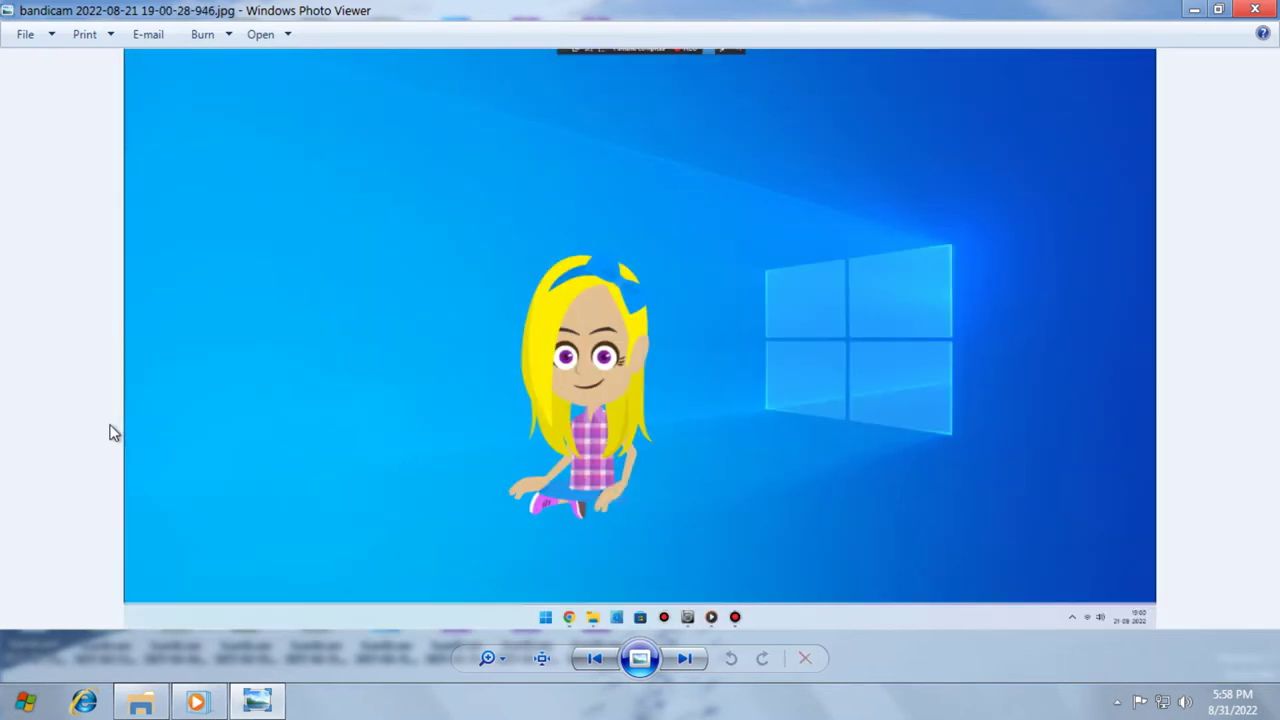
key(Right)
key(Right)
key(Right)
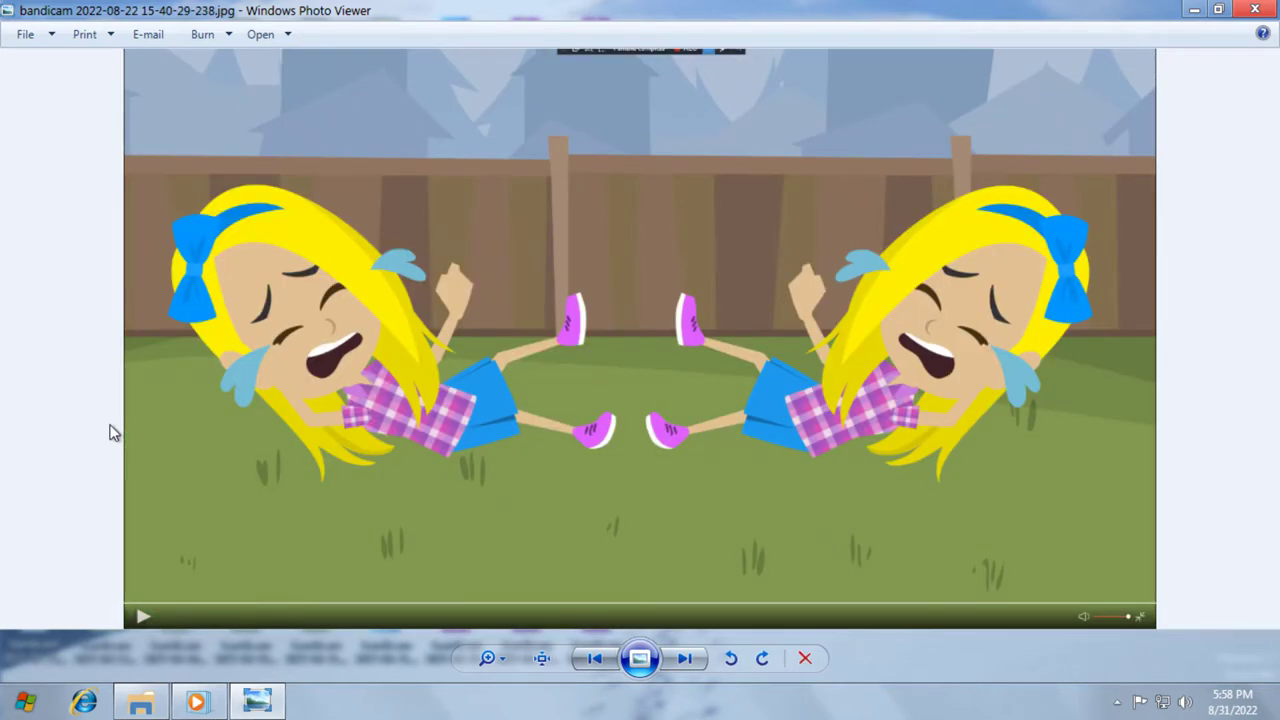
key(Right)
key(Right)
key(Right)
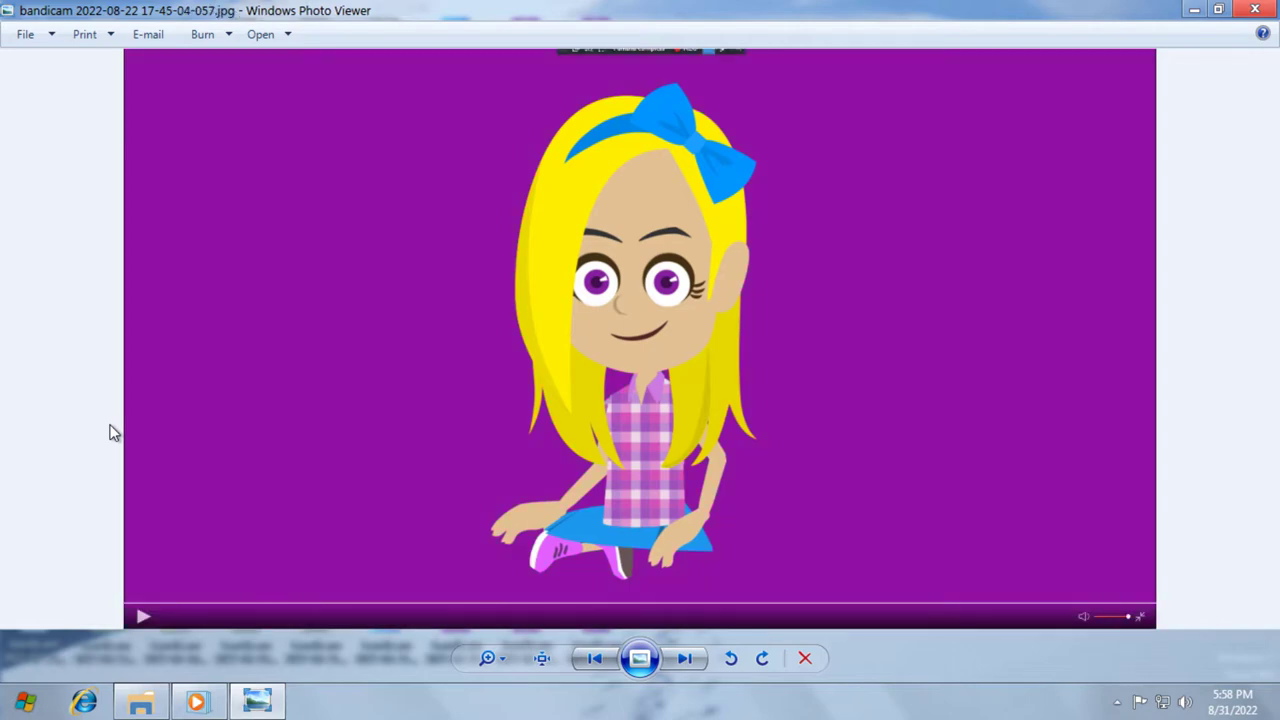
key(Right)
key(Right)
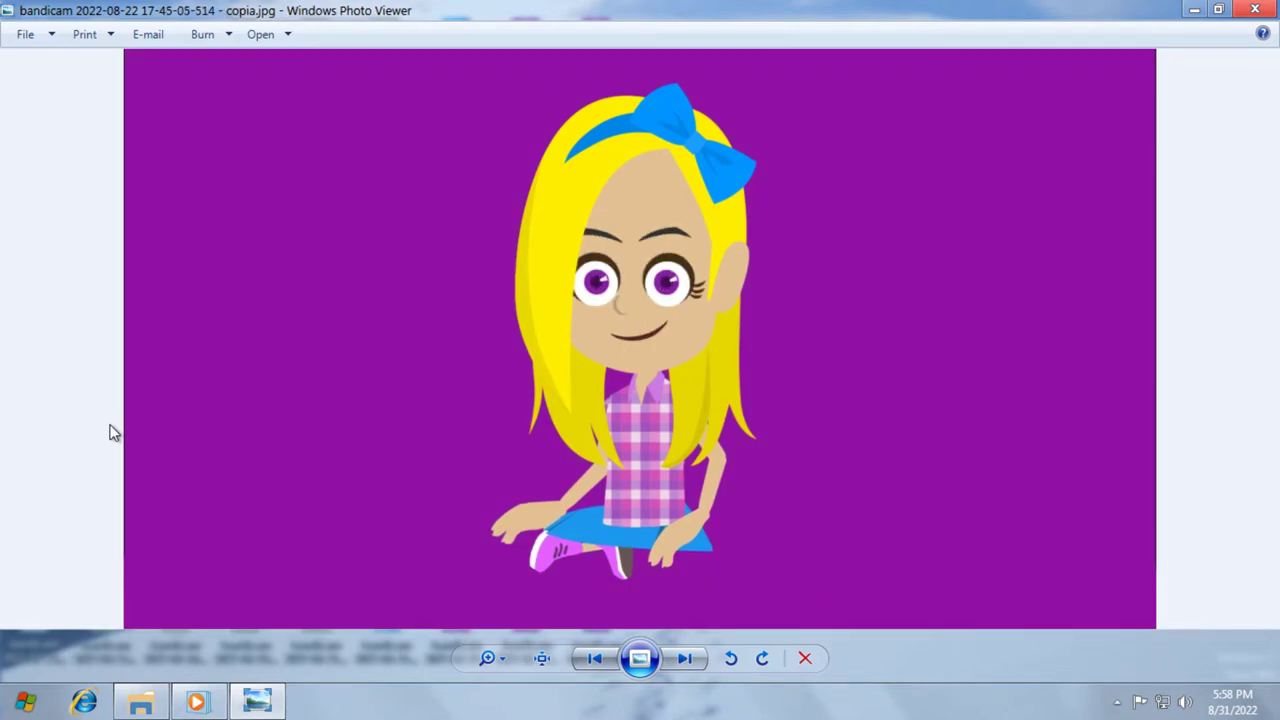
key(Left)
right_click(248, 298)
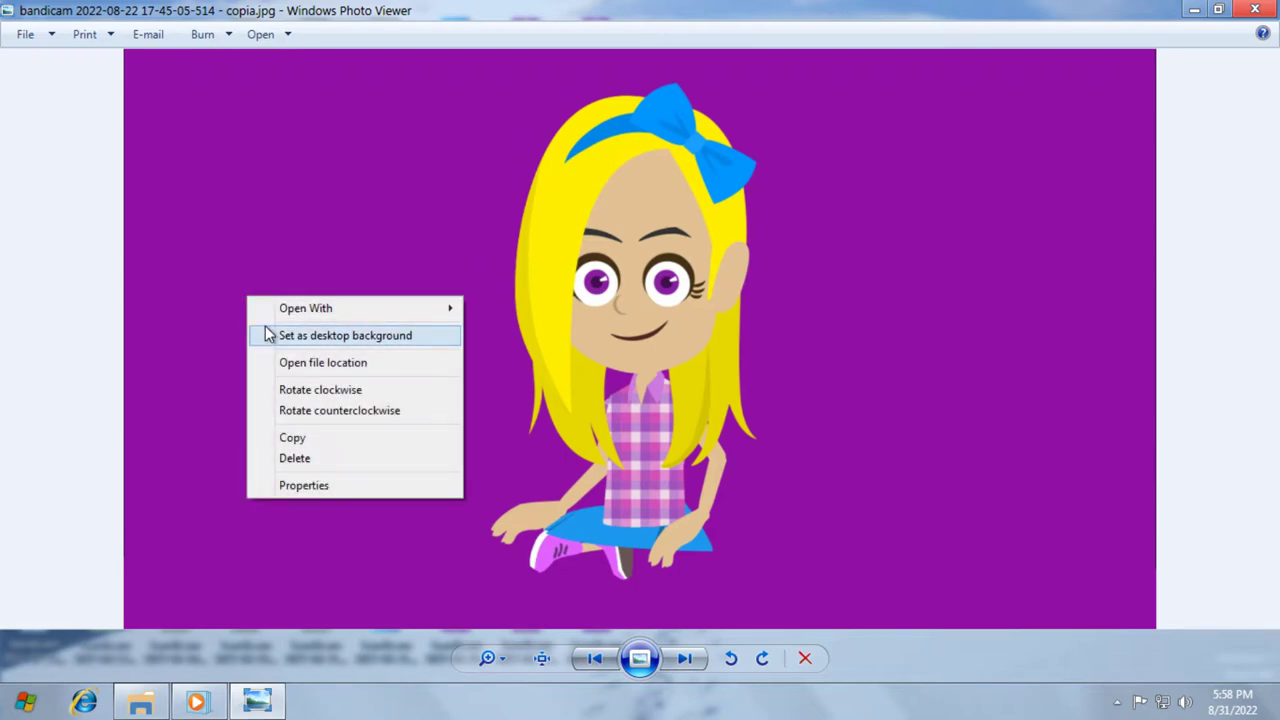
click(263, 334)
click(1255, 9)
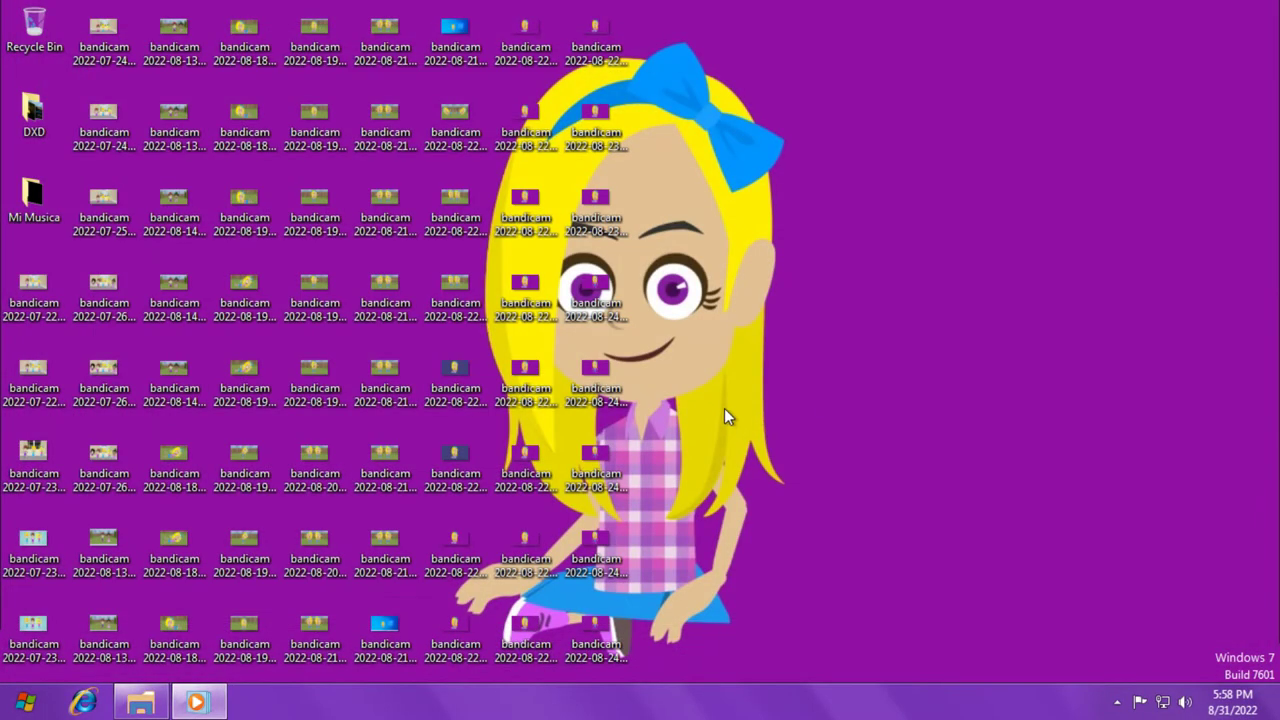
right_click(731, 330)
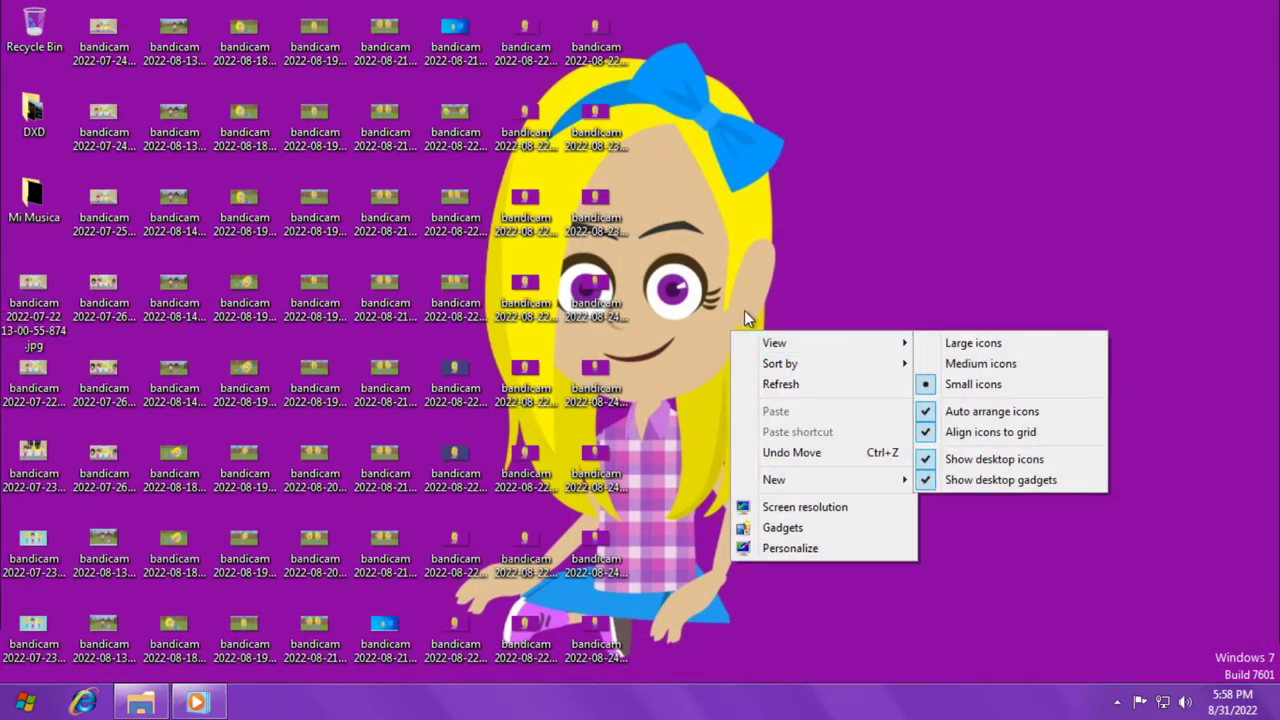
click(723, 421)
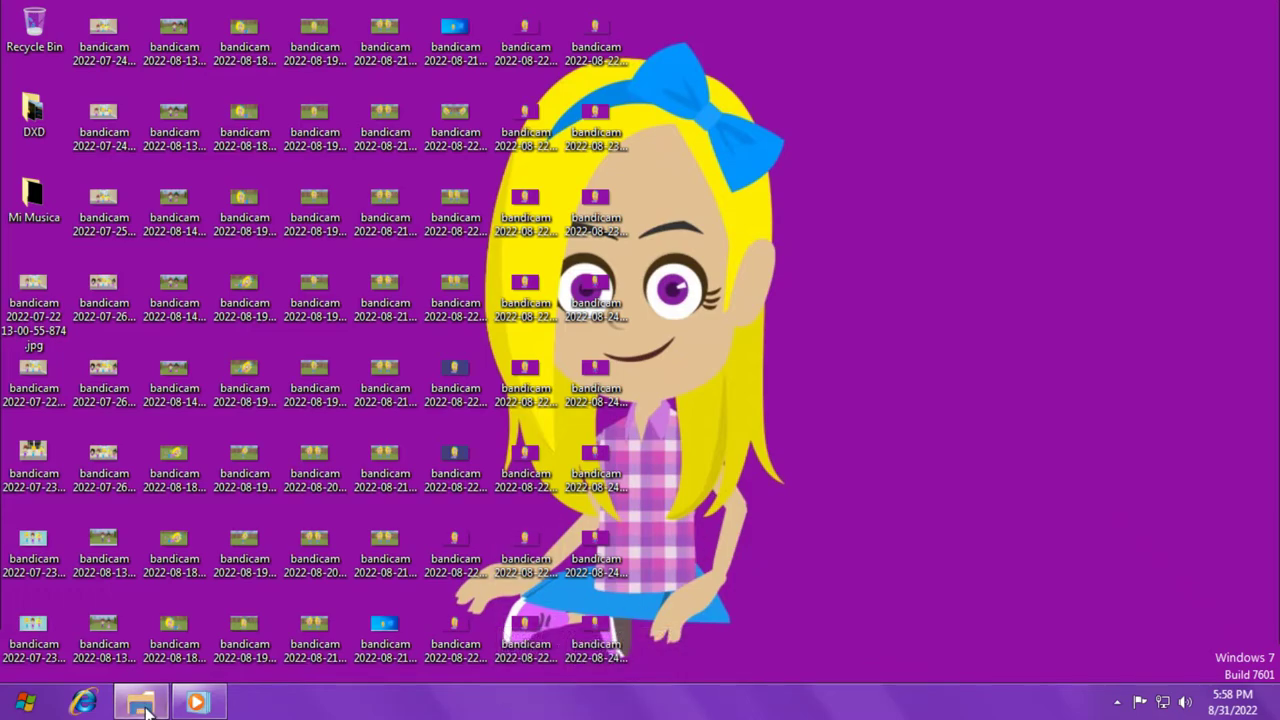
mouse_move(142, 703)
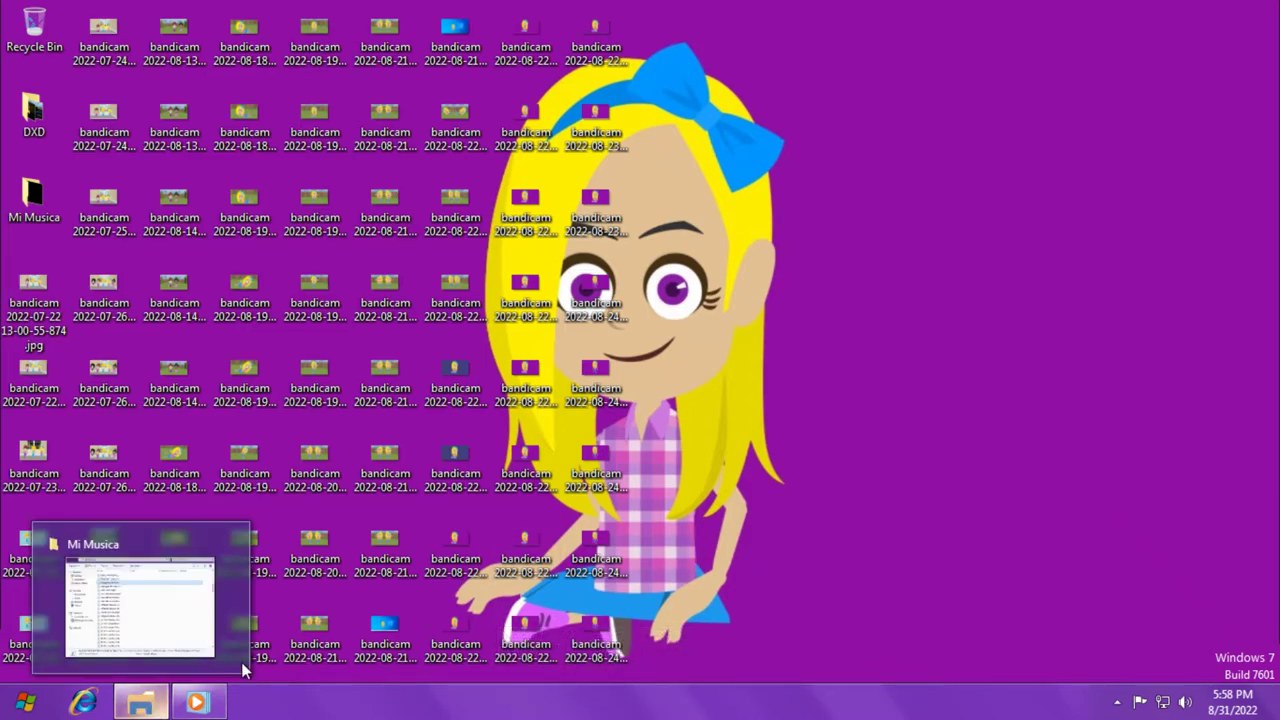
right_click(742, 441)
mouse_move(754, 452)
click(756, 405)
Create a new folder named Windows on the desktop.
right_click(756, 405)
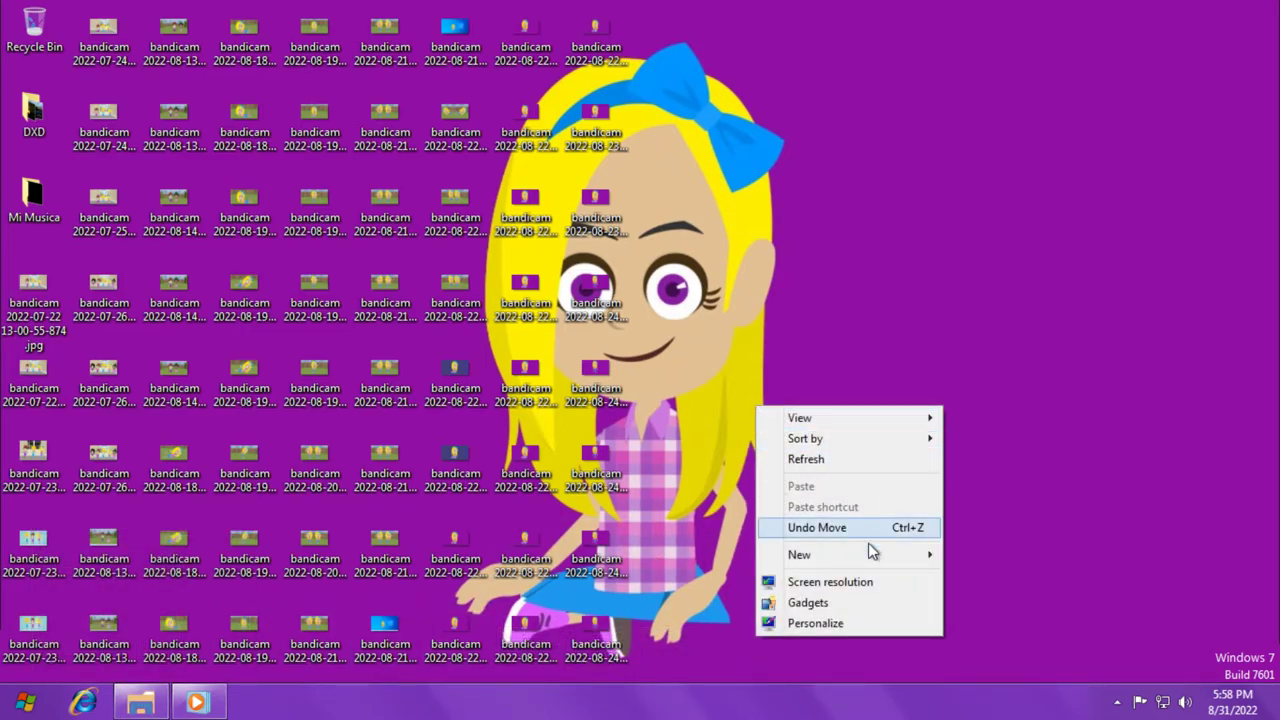
mouse_move(906, 554)
click(975, 383)
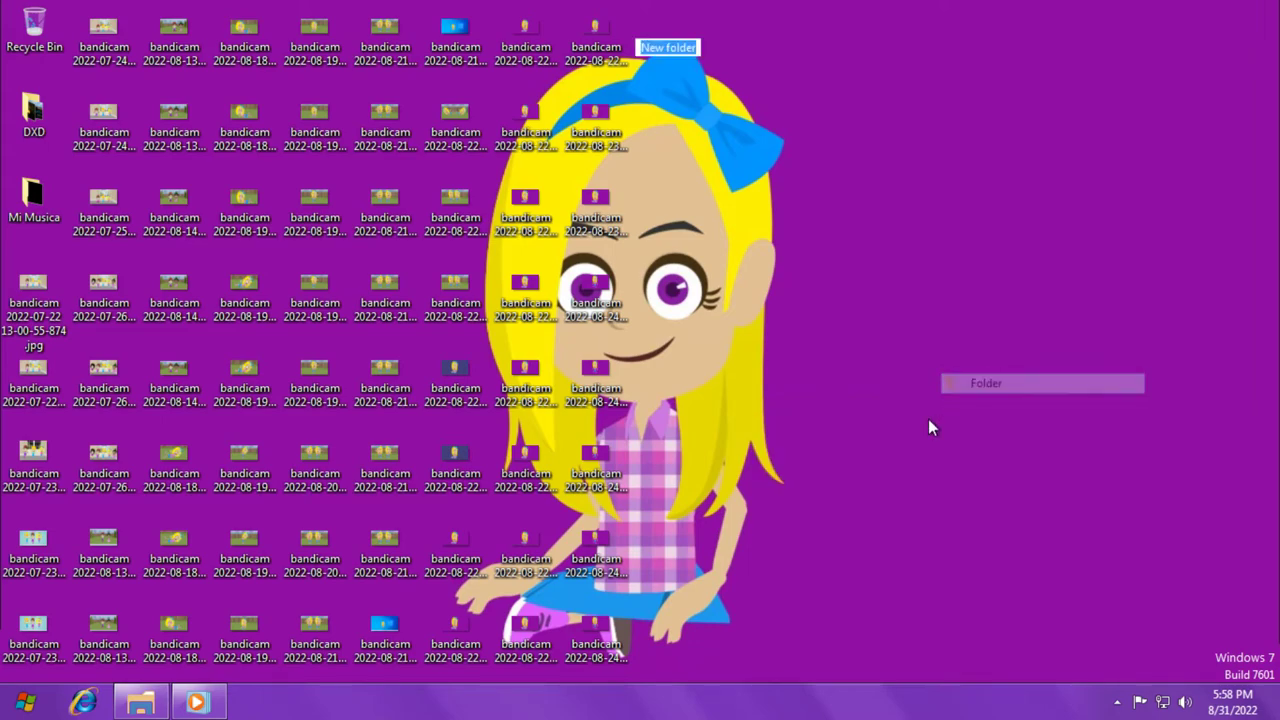
key(BackSpace)
text(wIN)
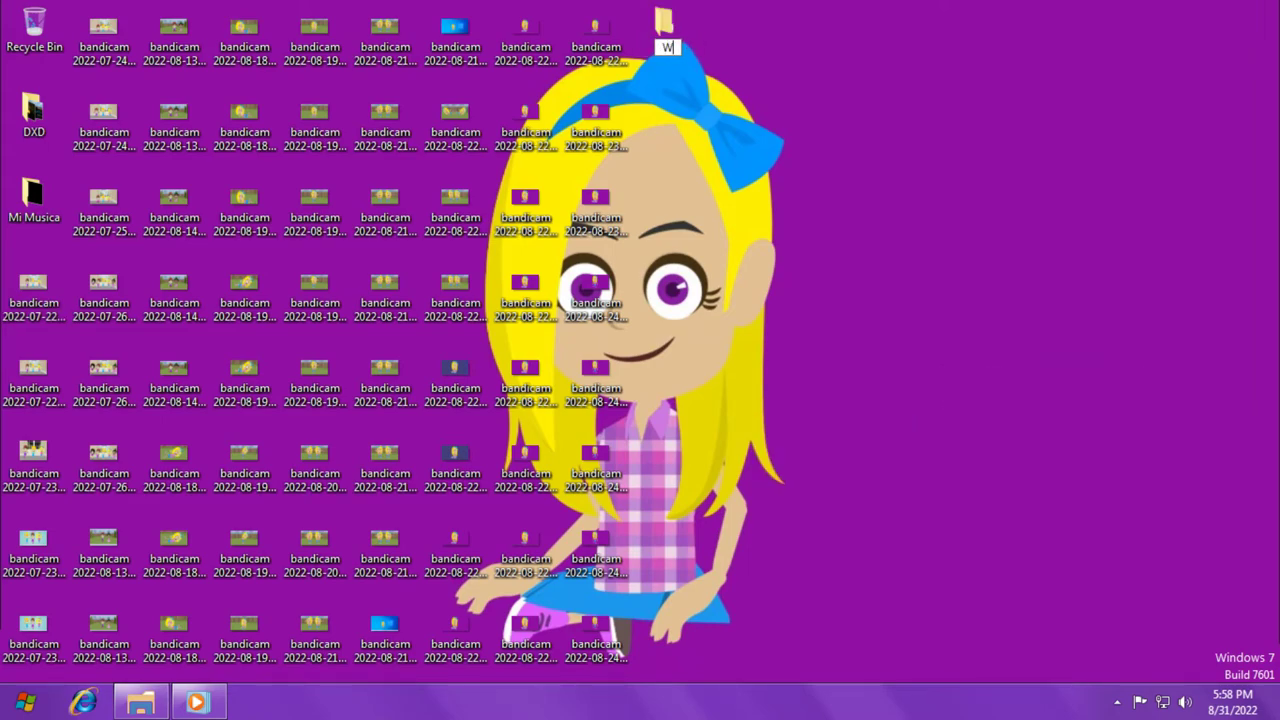
text(dows)
key(Return)
Select all the bandicam pictures on the desktop and try to move them into the Windows folder.
drag(668, 632, 32, 297)
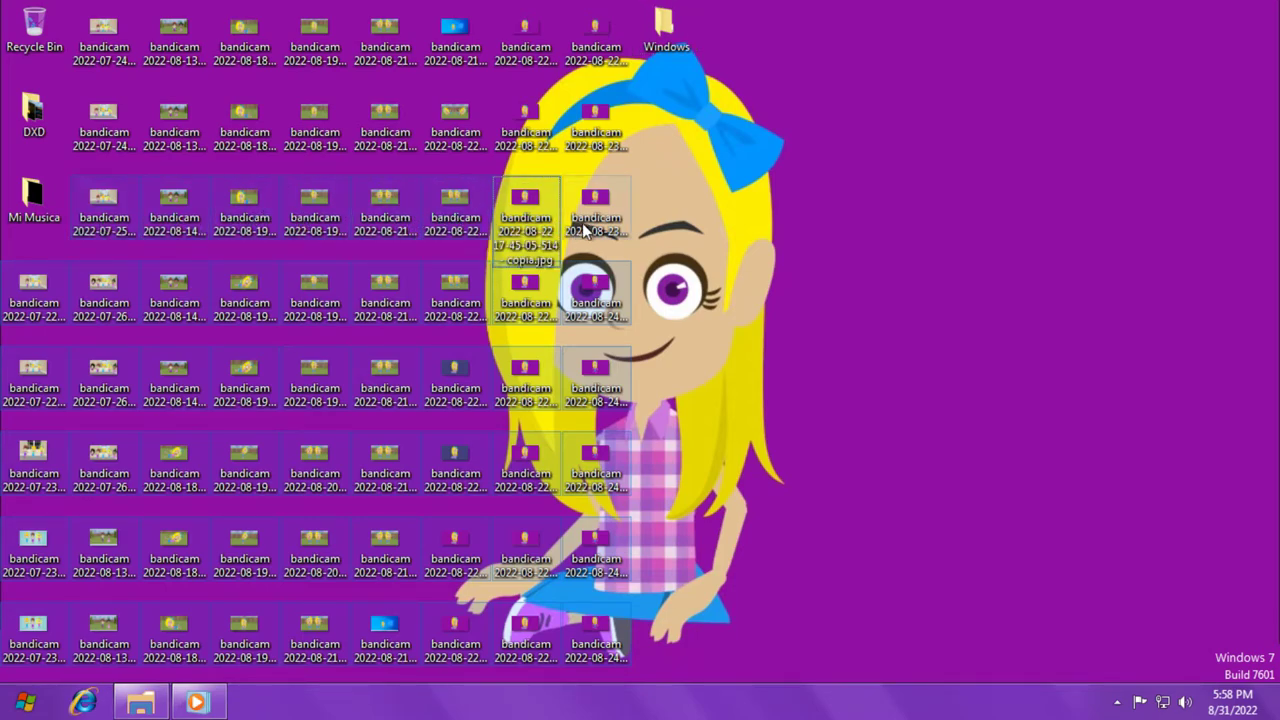
drag(643, 139, 91, 134)
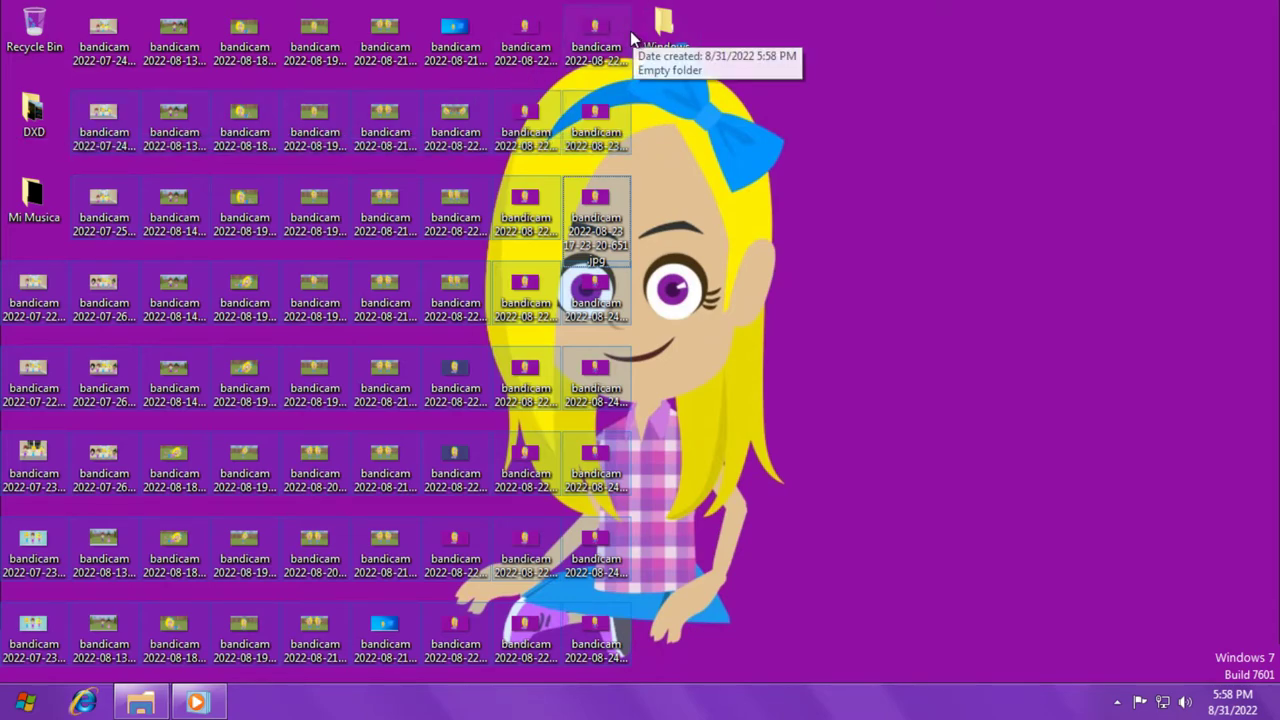
mouse_move(630, 32)
mouse_down()
mouse_move(583, 36)
mouse_move(621, 42)
mouse_up()
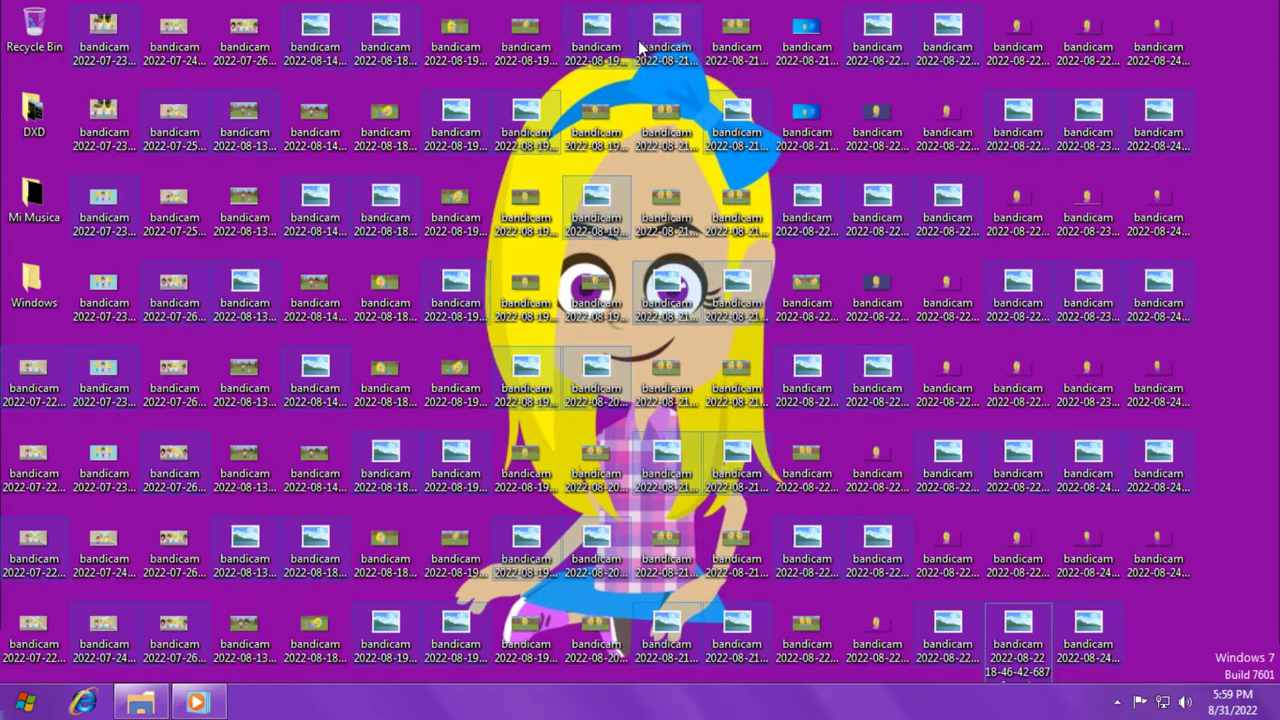
Undo the accidental copy of the desktop pictures and permanently delete the duplicates.
right_click(1266, 180)
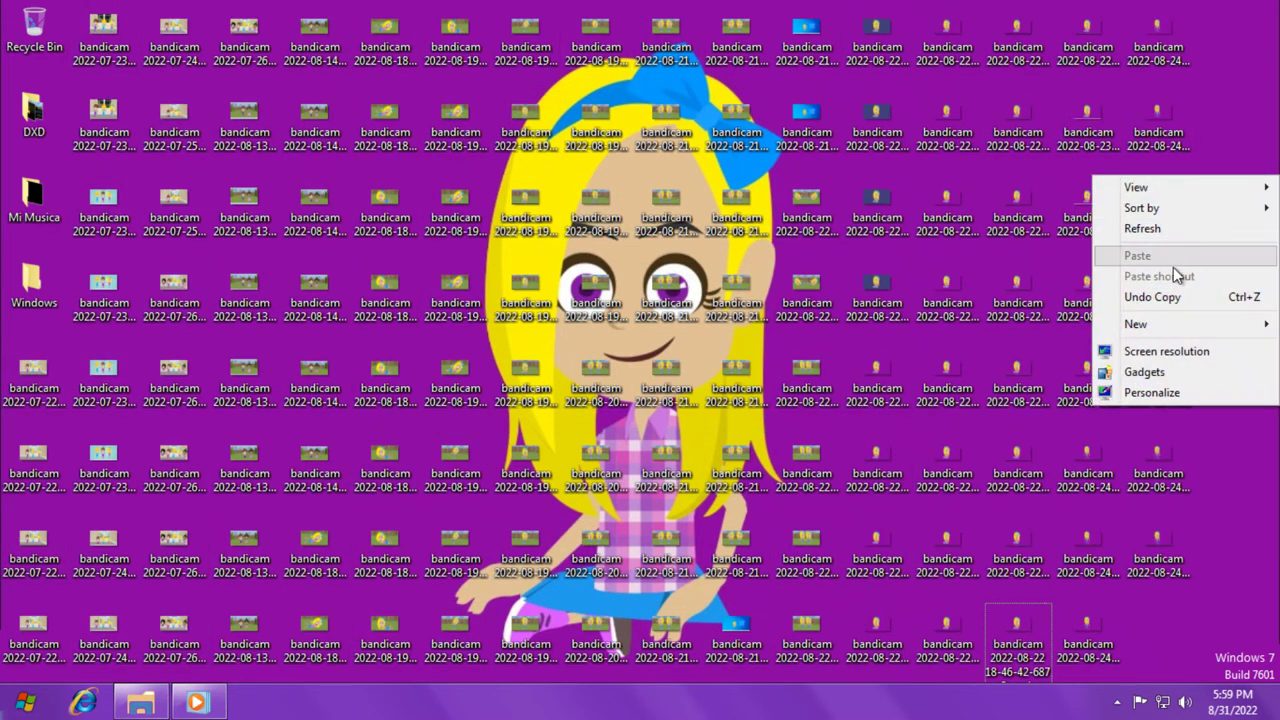
click(1162, 299)
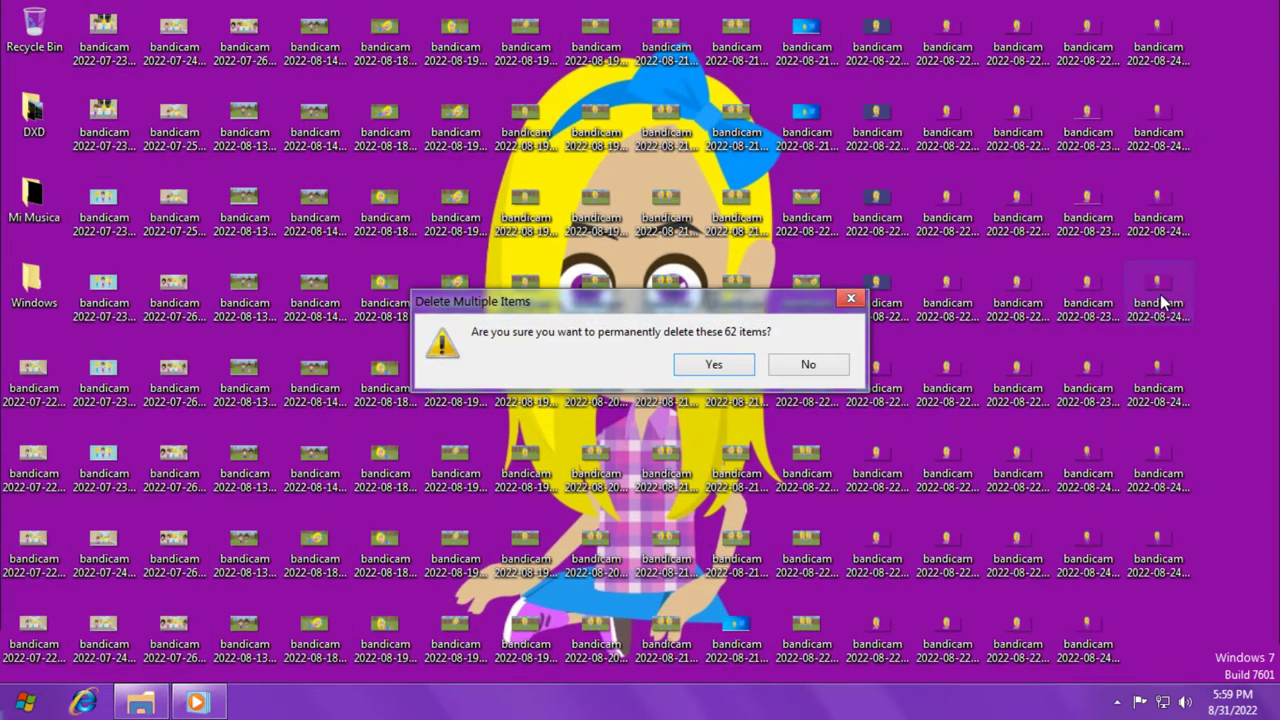
click(718, 370)
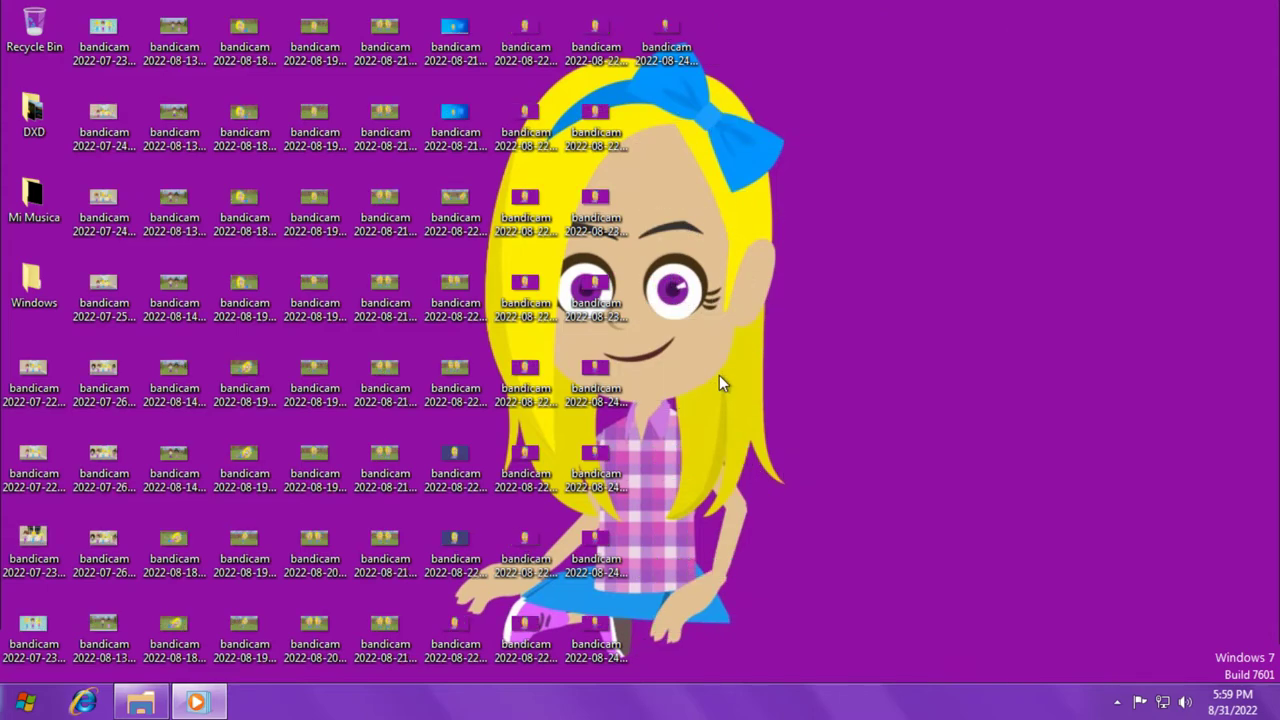
Select all the bandicam pictures on the desktop and move them into the Windows folder.
drag(750, 52, 20, 618)
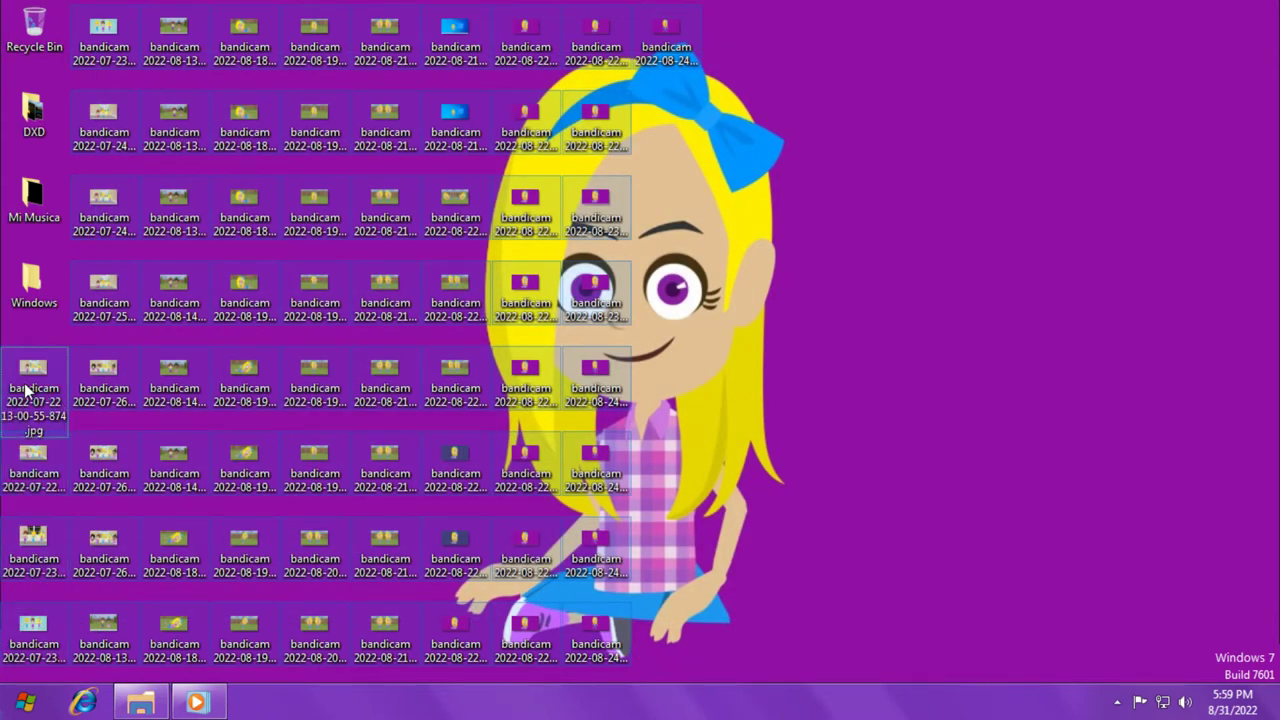
drag(40, 375, 24, 292)
View the desktop background options in the Personalization settings, then close the window without changing them.
right_click(135, 294)
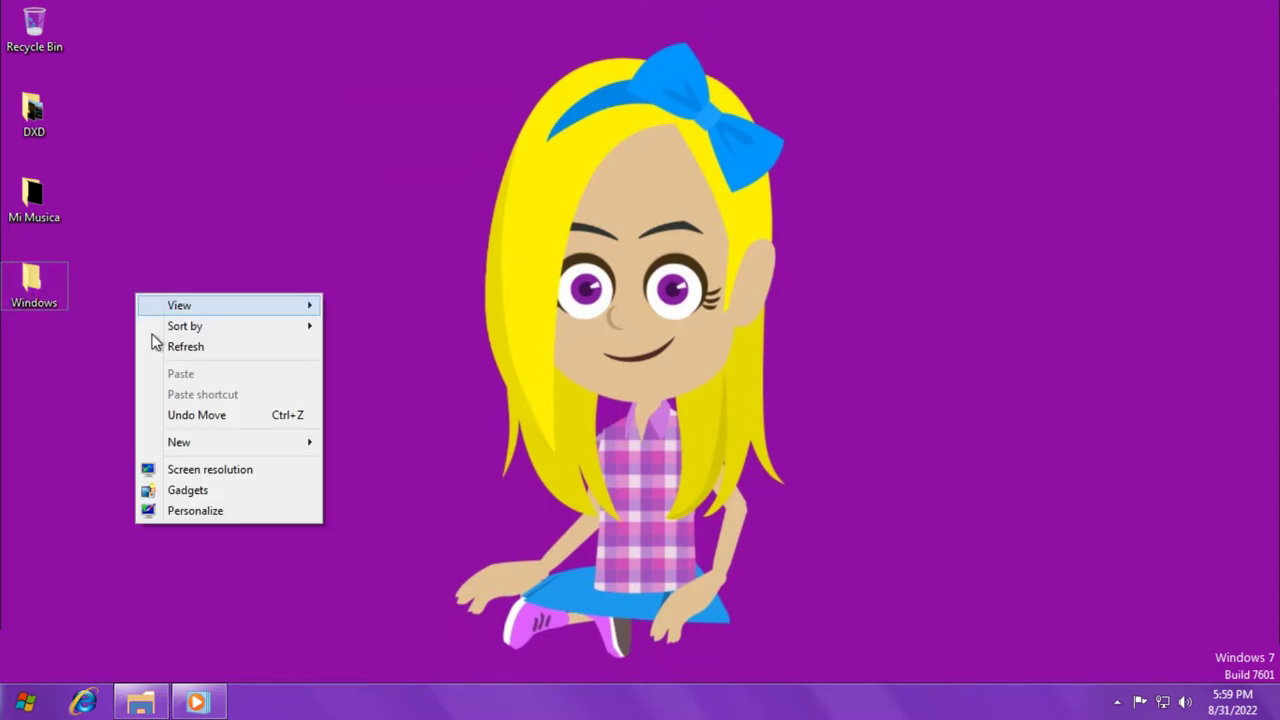
click(165, 512)
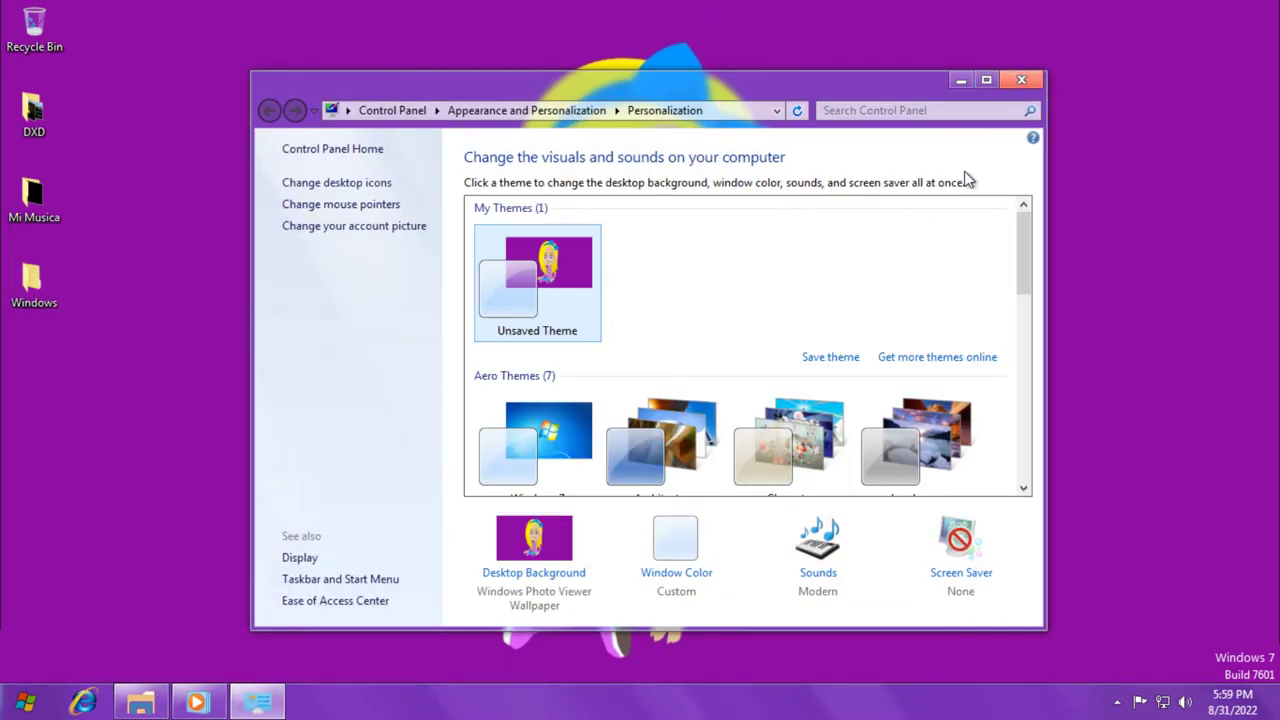
click(521, 587)
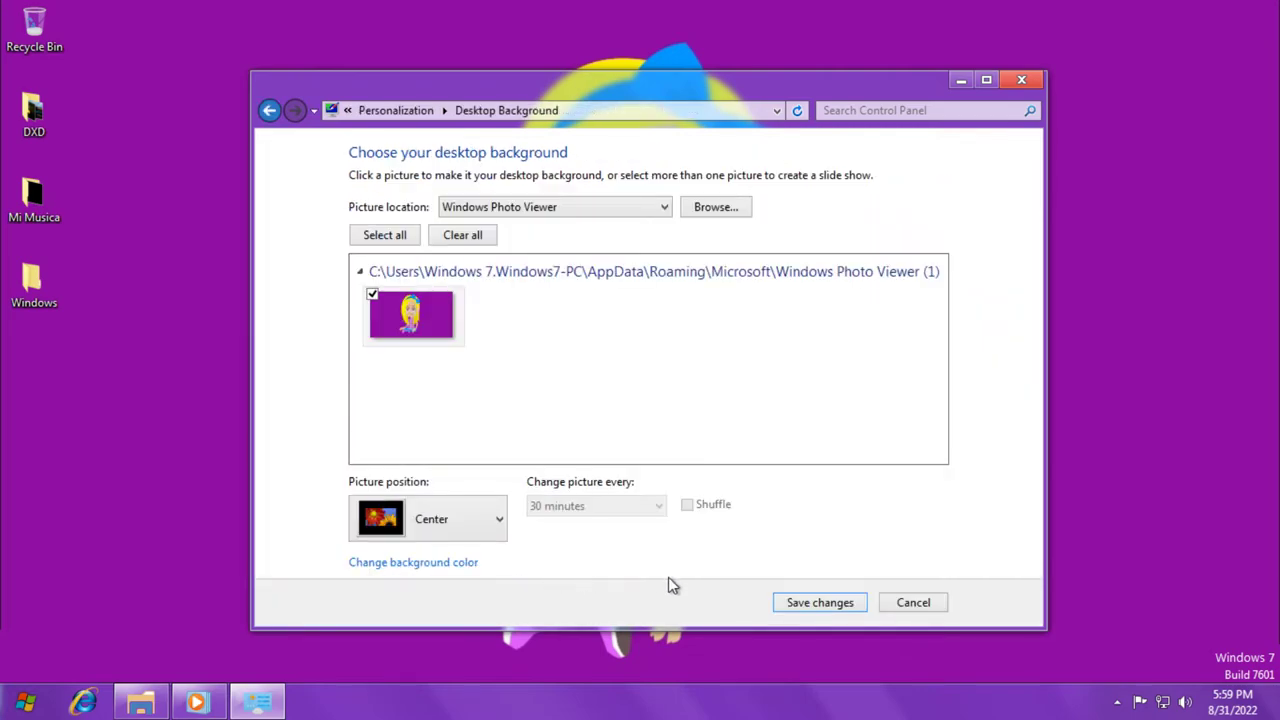
click(1019, 82)
Open the Windows folder on the desktop, look through the moved pictures, and close it.
double_click(34, 285)
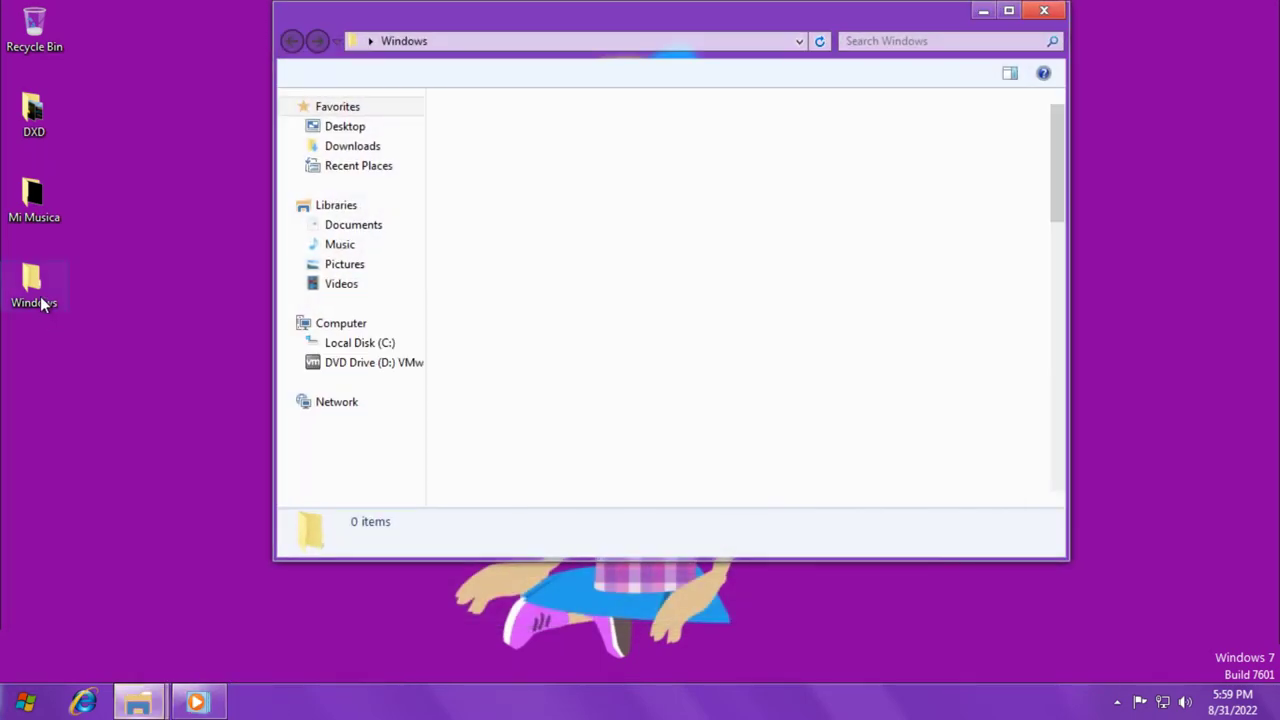
scroll(570, 326, down, 5)
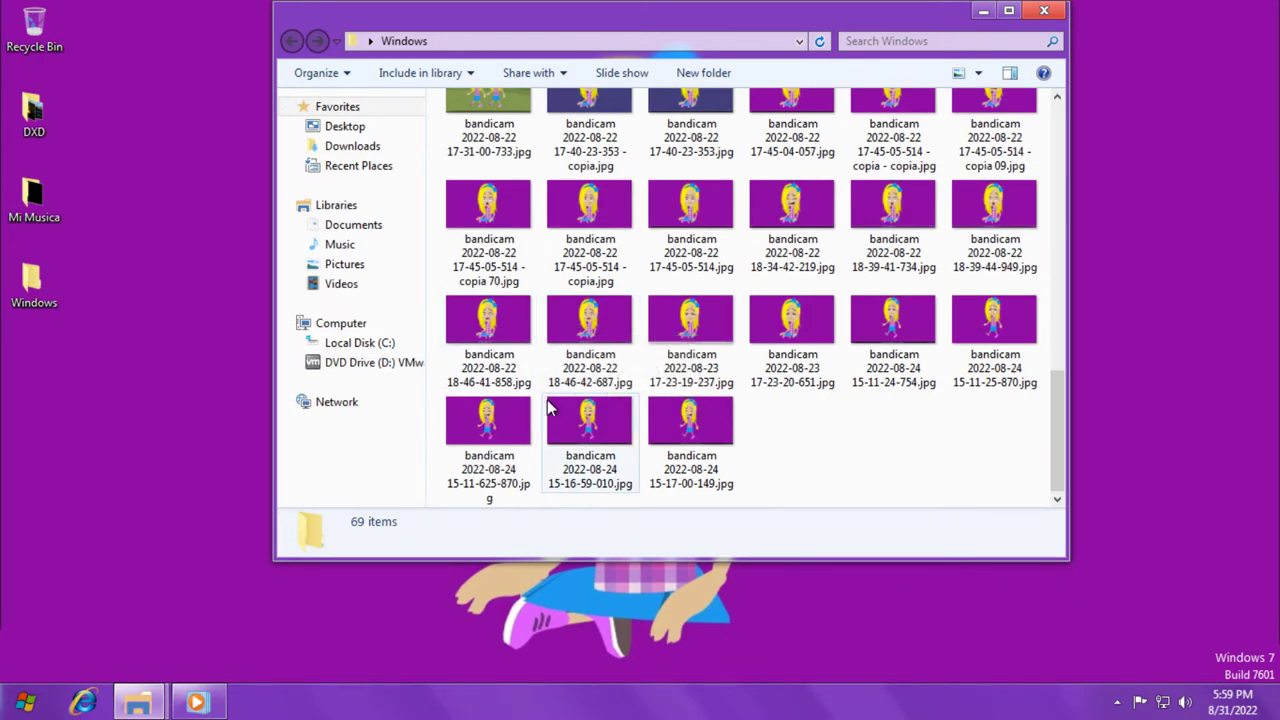
click(1044, 10)
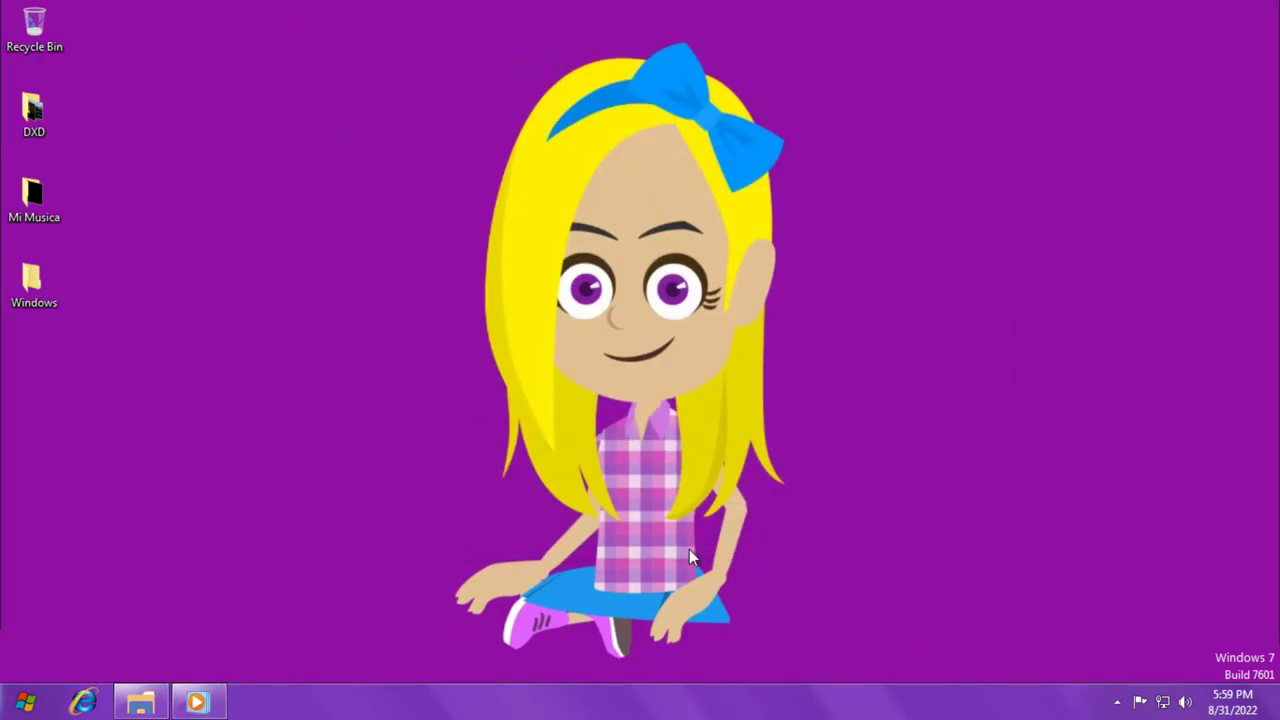
Run winver to view the About Windows information, move its window around the desktop, and close it.
key(super+r)
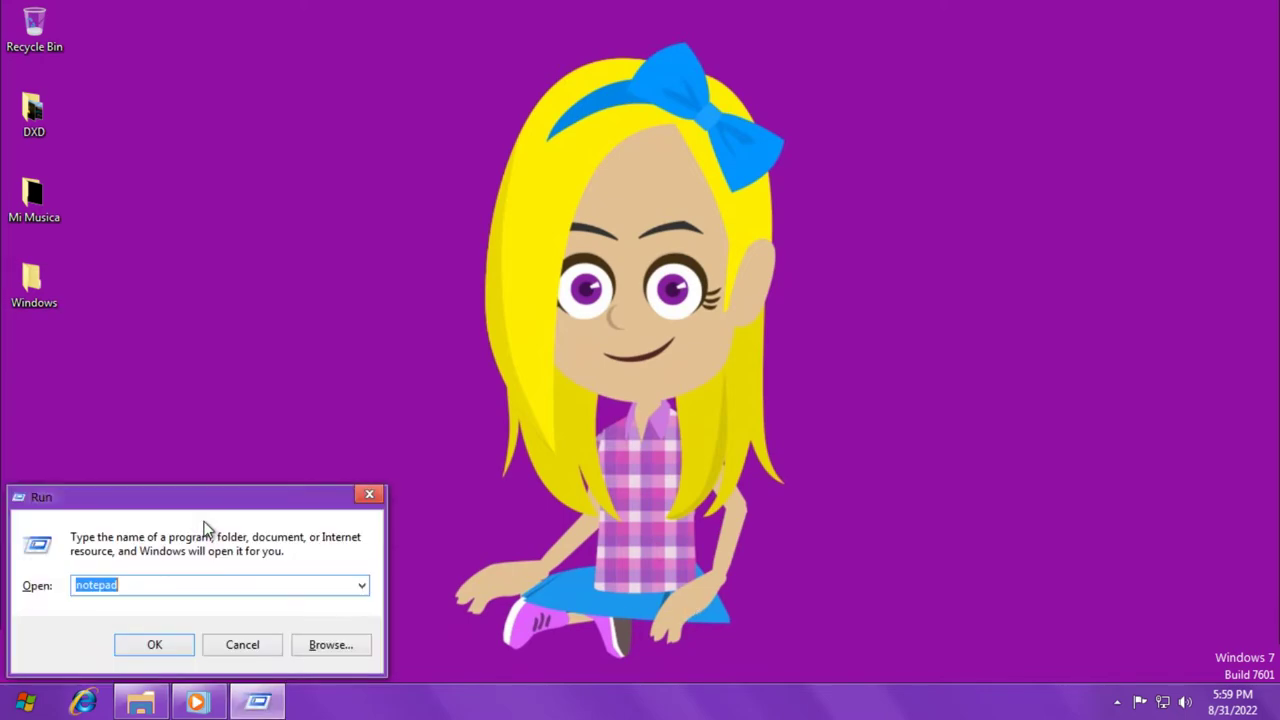
text(winver)
key(Return)
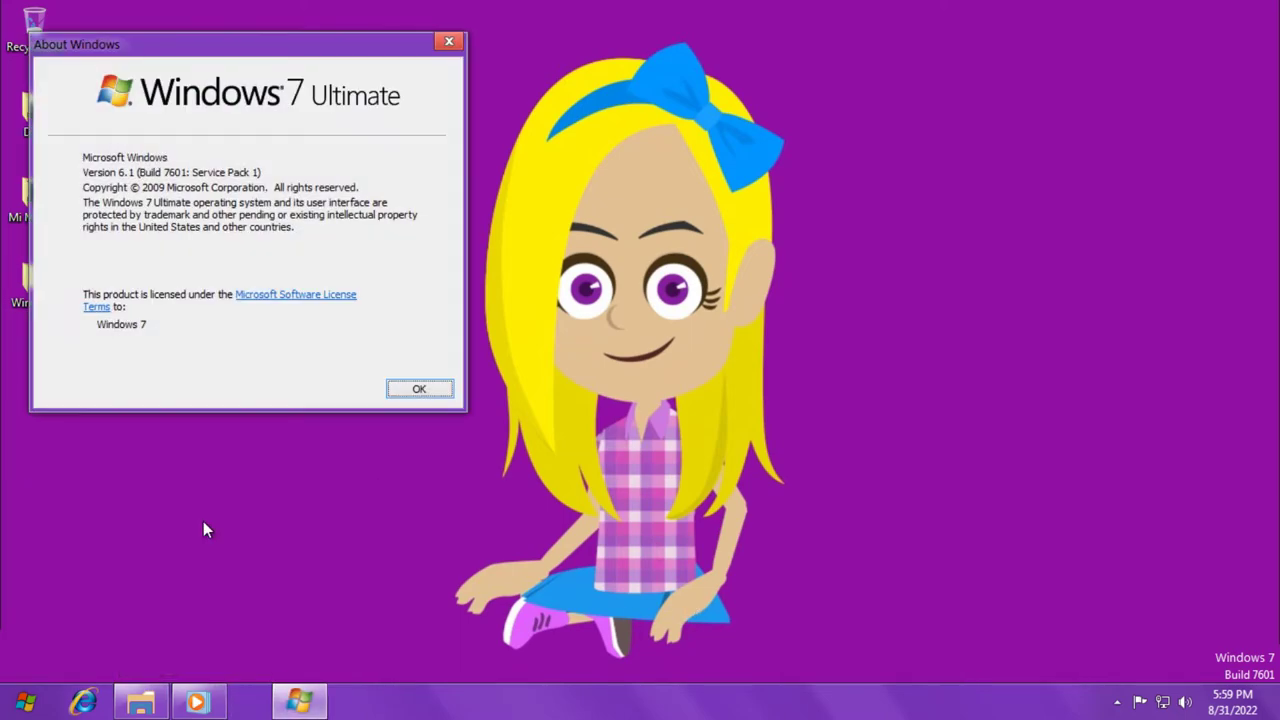
drag(150, 62, 4, 150)
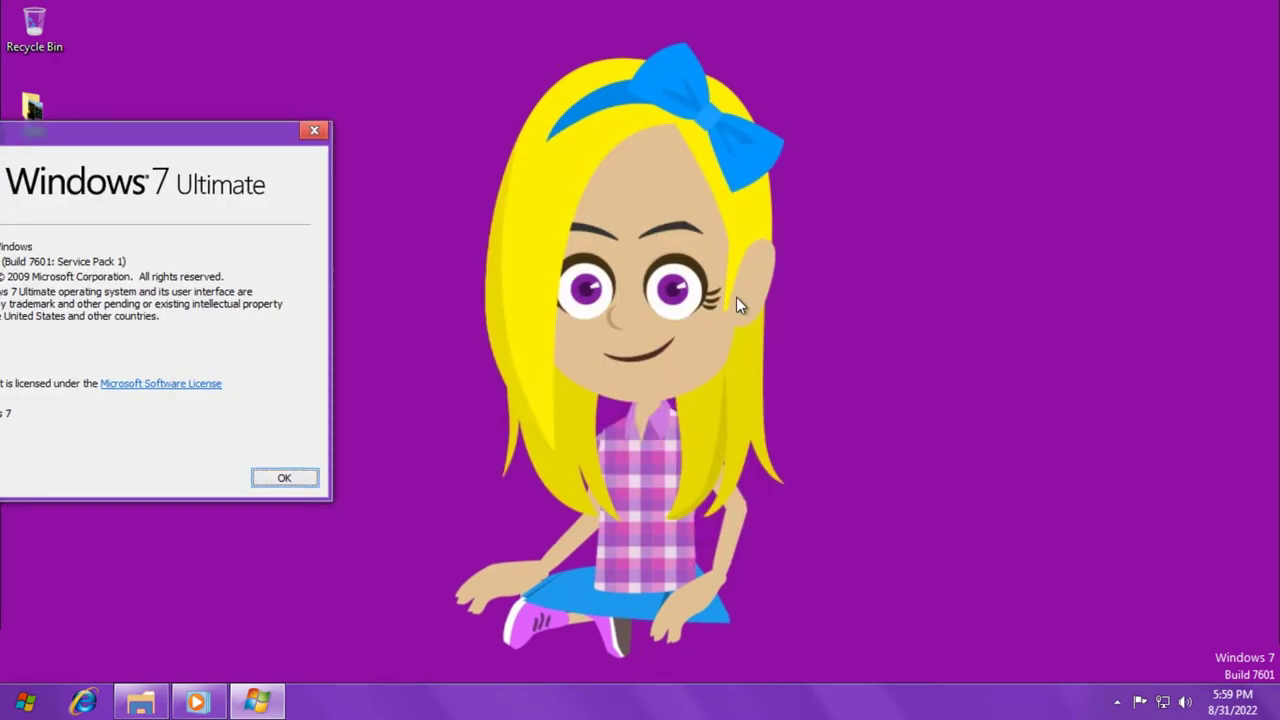
drag(210, 160, 375, 138)
click(491, 123)
Open the Window Color settings in Personalization and choose a pink color with the color intensity at its minimum.
right_click(342, 155)
click(408, 372)
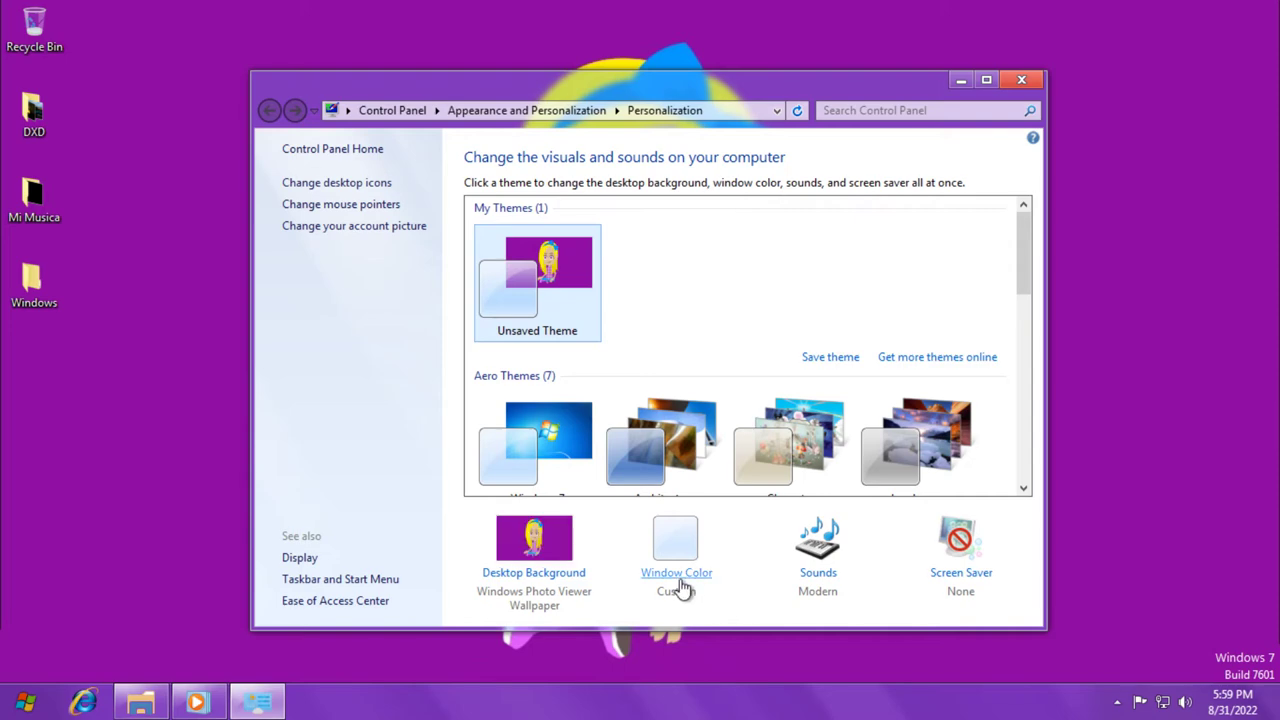
click(680, 587)
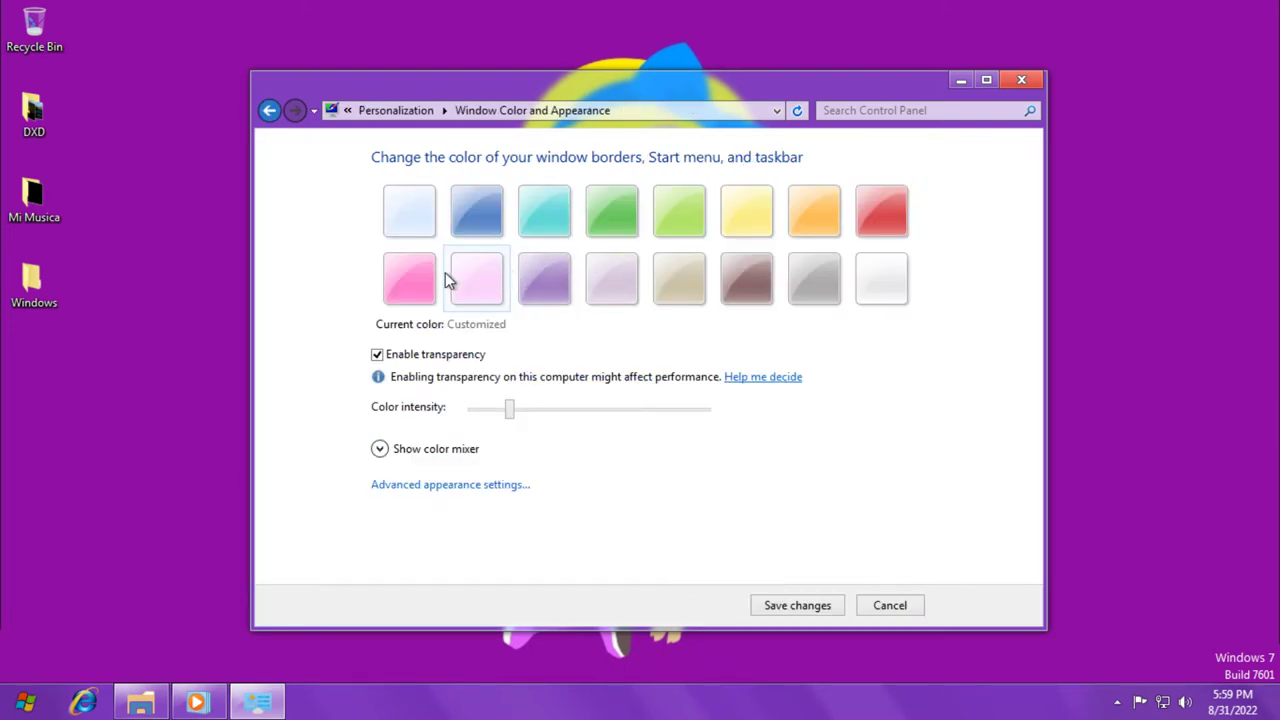
click(462, 280)
drag(580, 408, 436, 453)
Reduce the window color's saturation to about half in the color mixer, save the changes, and close Personalization.
click(436, 452)
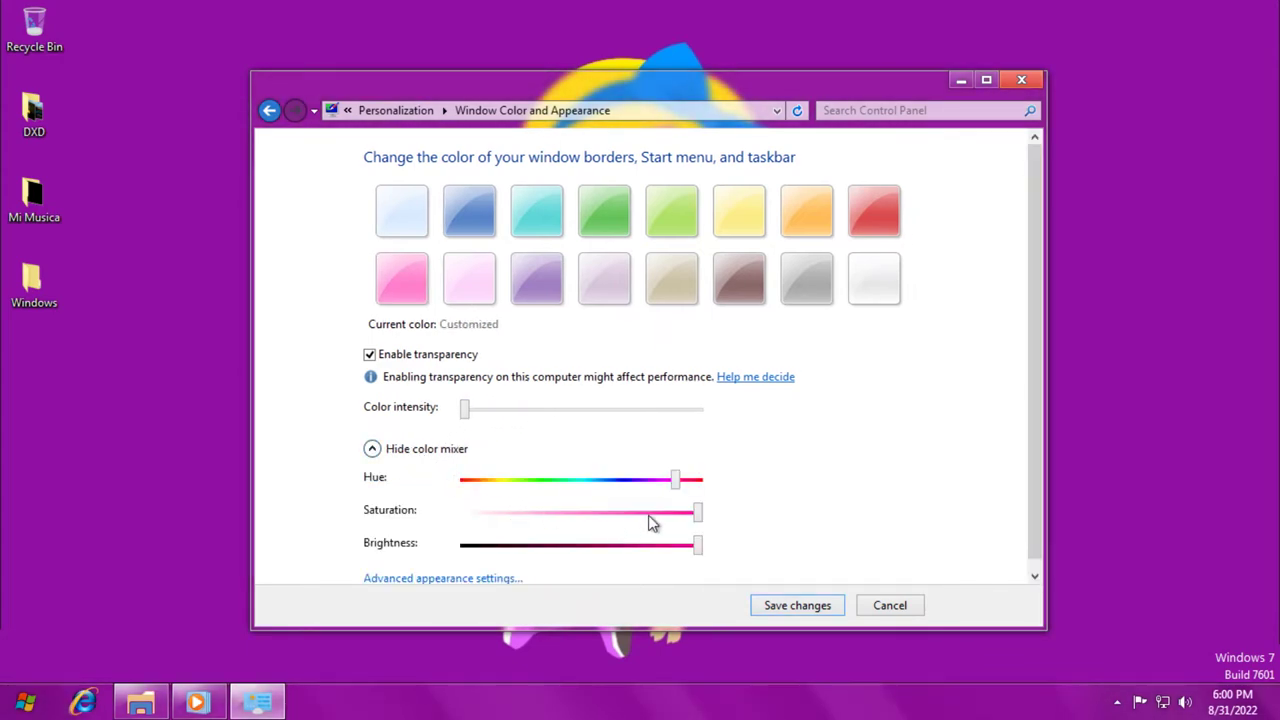
drag(696, 518, 612, 531)
drag(665, 80, 588, 57)
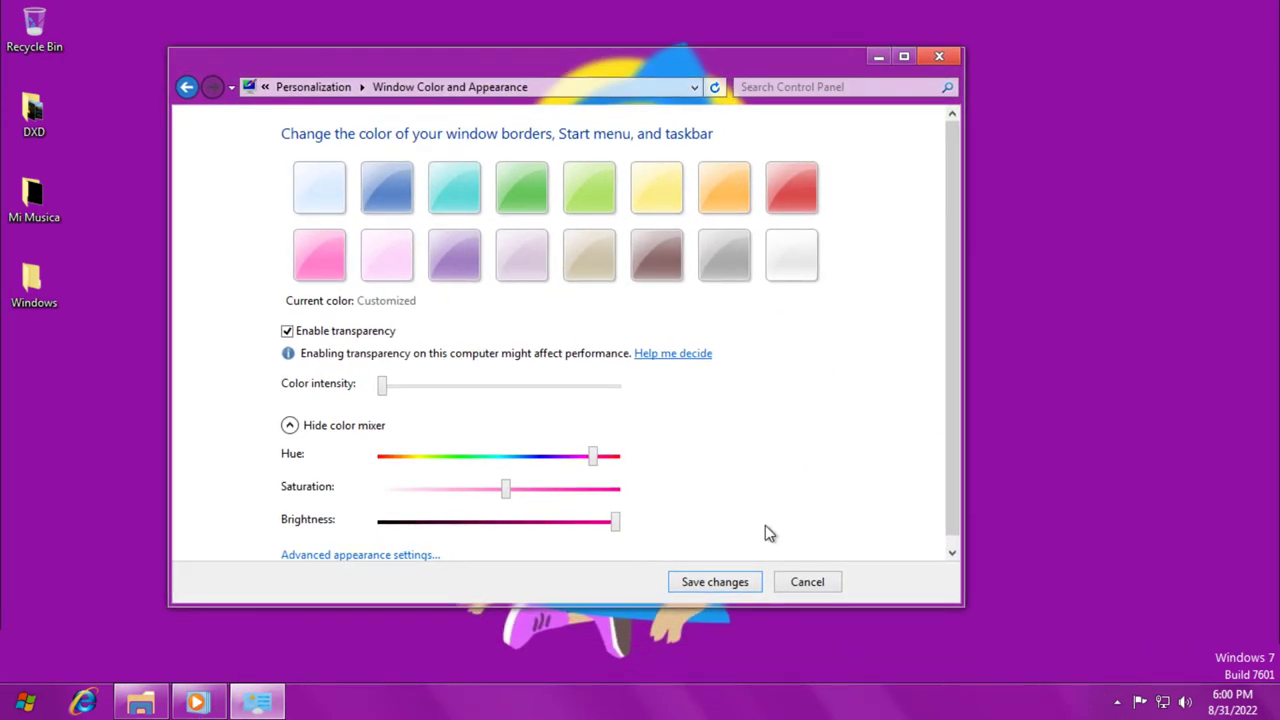
click(735, 578)
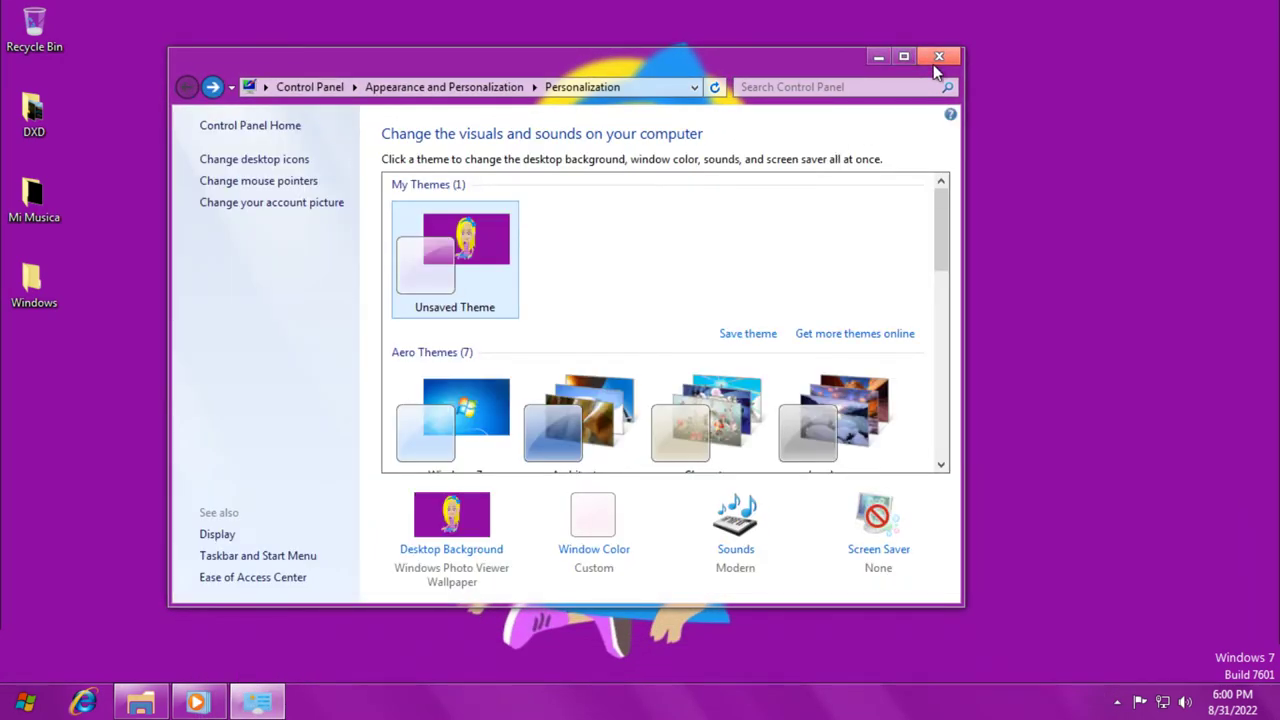
click(936, 60)
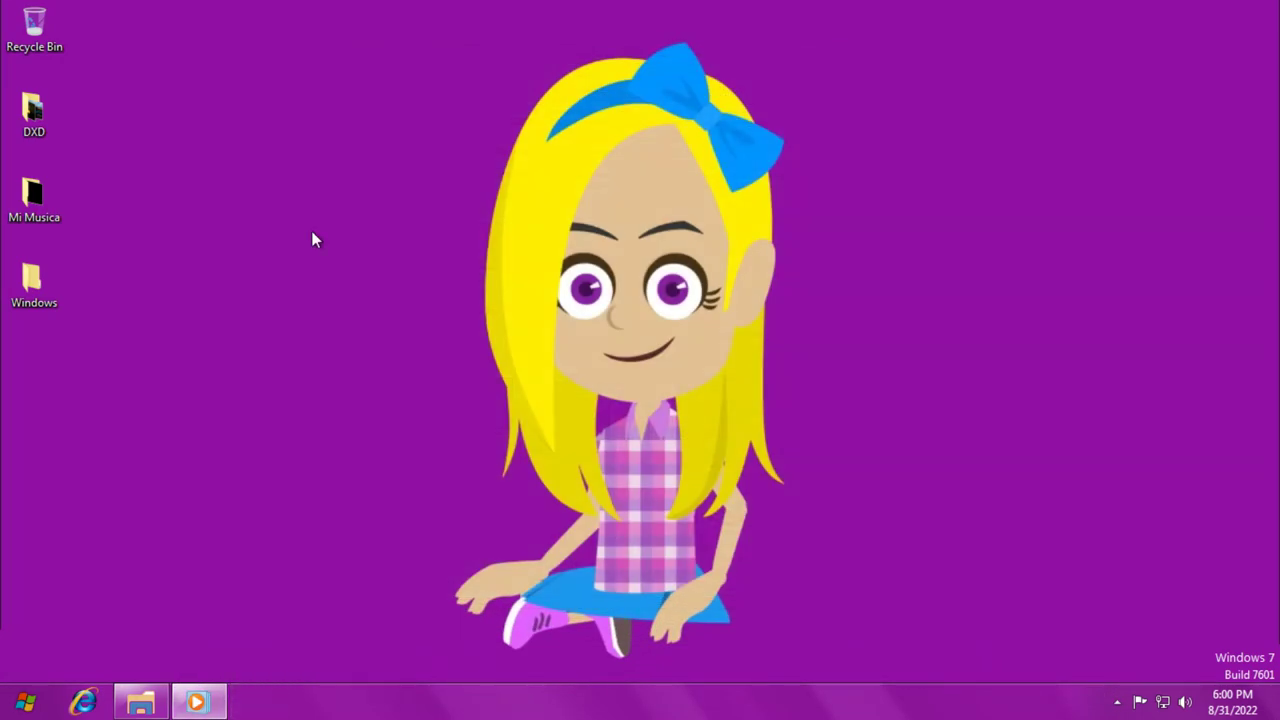
Open the Mi Musica folder on the desktop, play 096 - Orange A.mp3, and minimize the media player.
double_click(33, 196)
scroll(447, 400, down, 11)
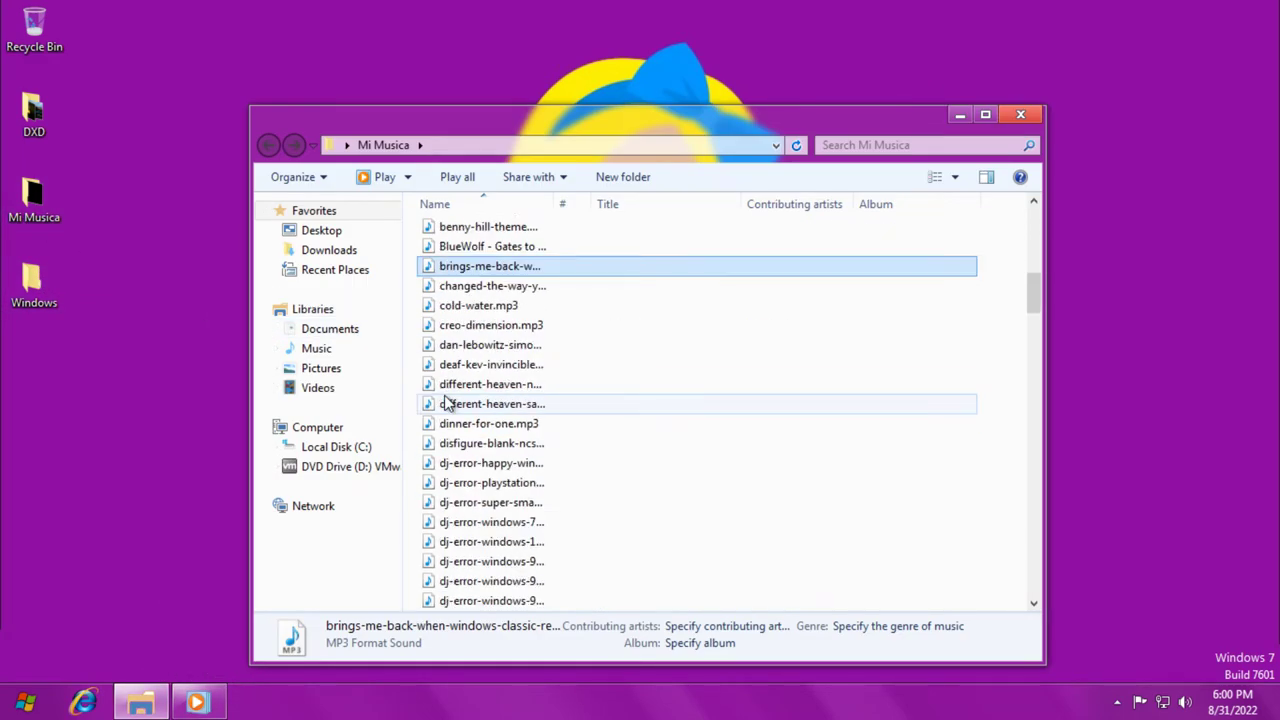
scroll(447, 400, up, 4)
scroll(447, 402, up, 5)
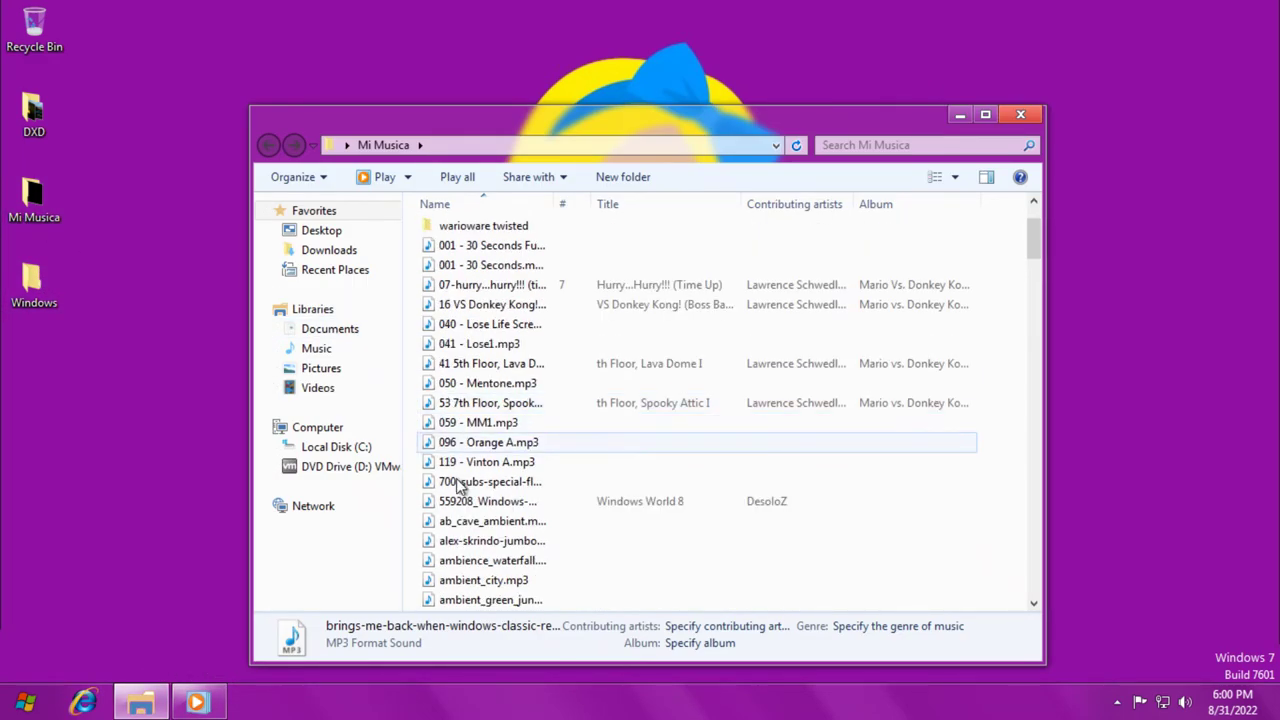
double_click(447, 442)
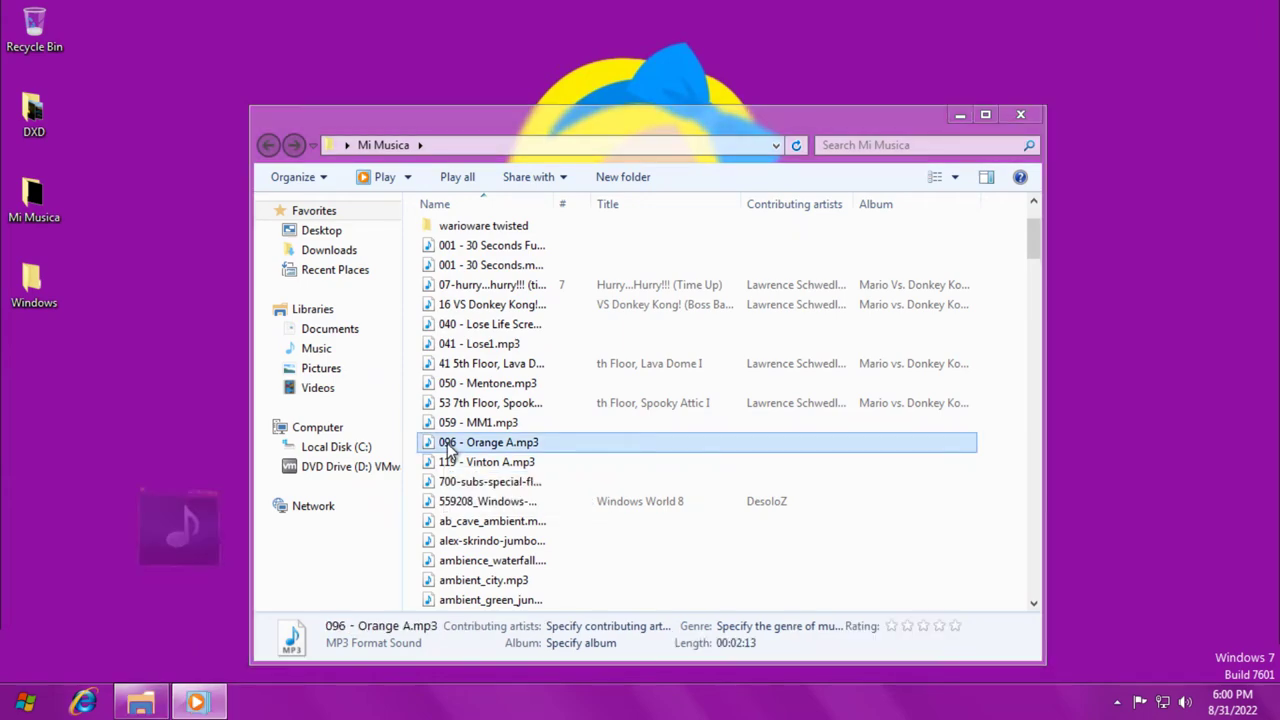
click(146, 12)
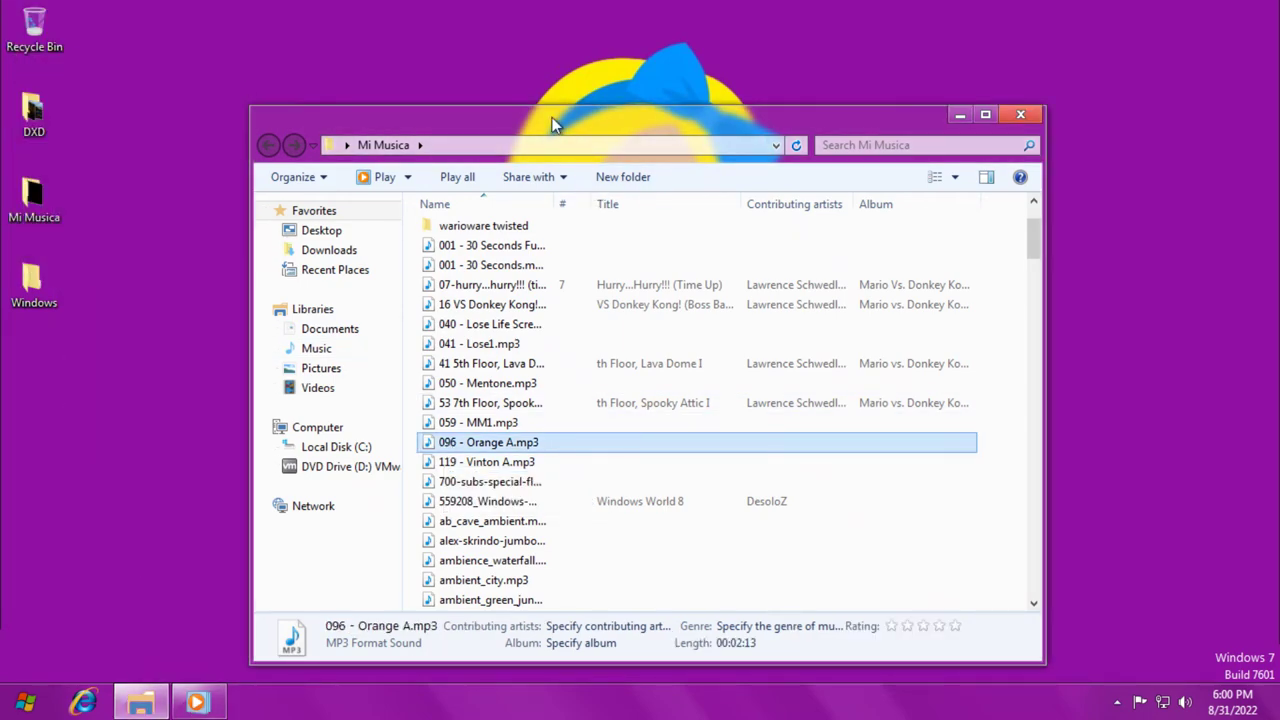
Maximize the Mi Musica window, look through its music files down to the Windows remixes, and minimize it.
drag(552, 117, 480, 75)
double_click(479, 75)
scroll(466, 247, down, 20)
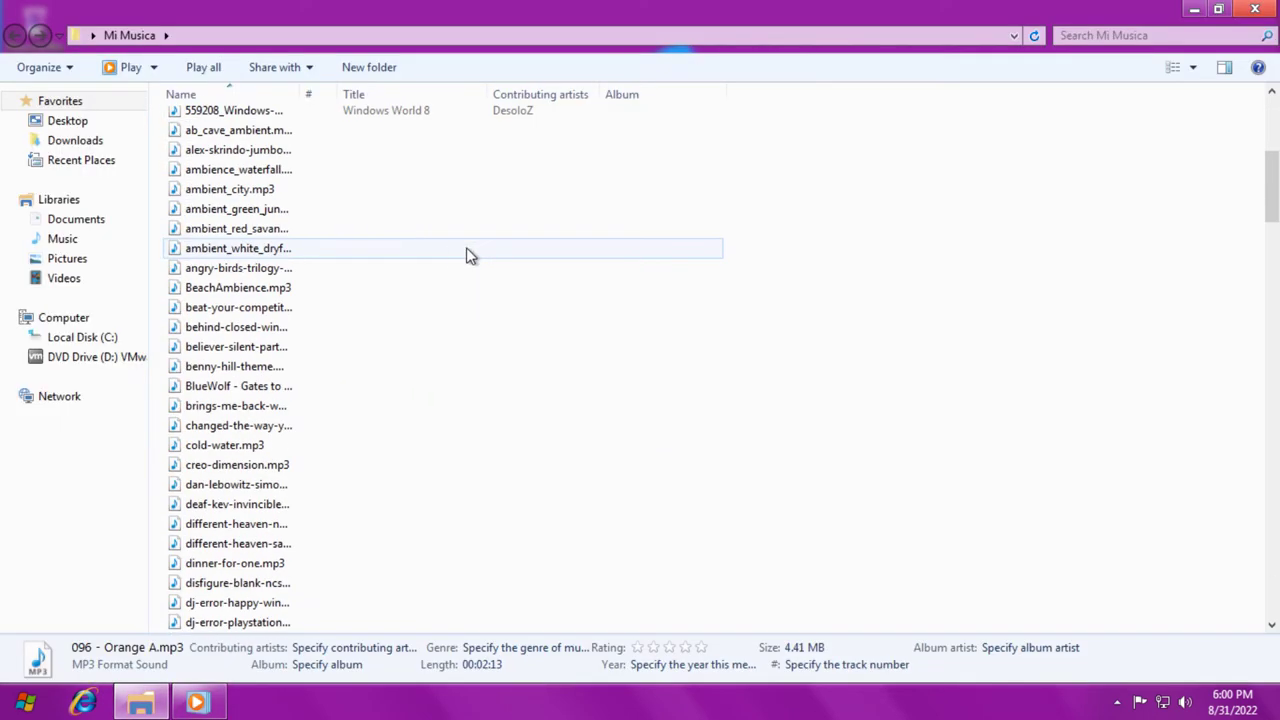
scroll(466, 247, down, 20)
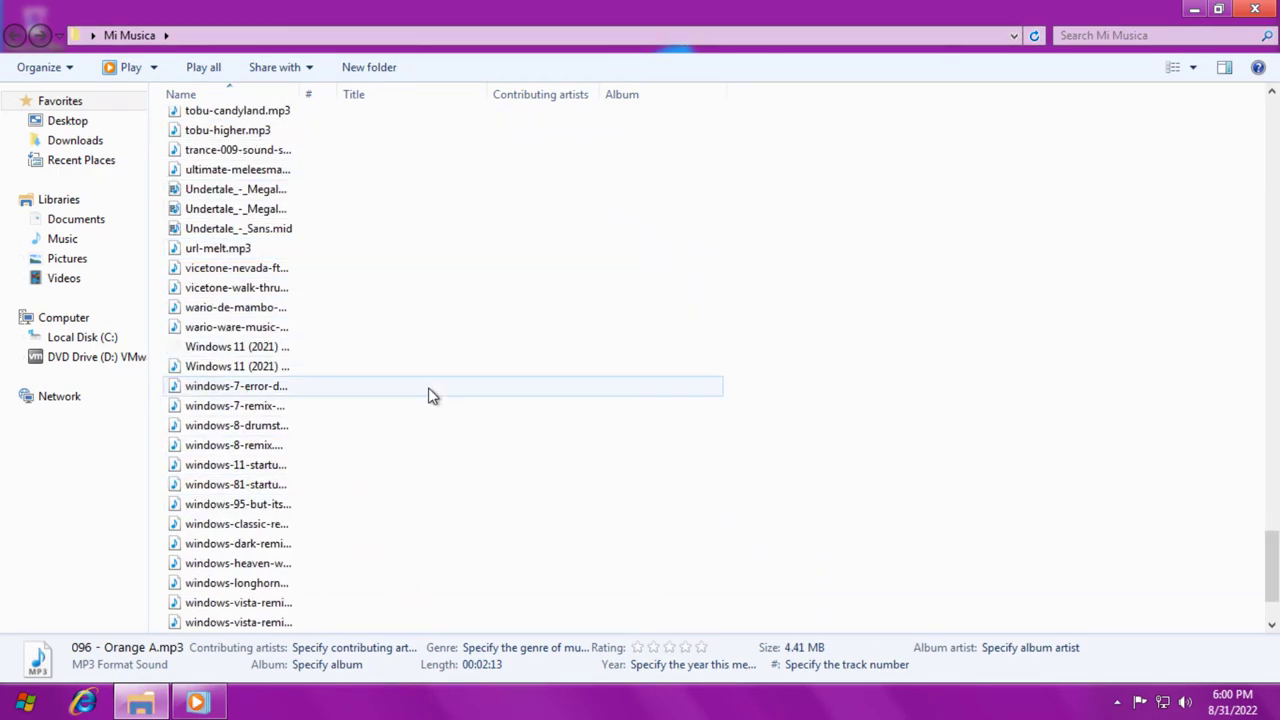
click(1203, 12)
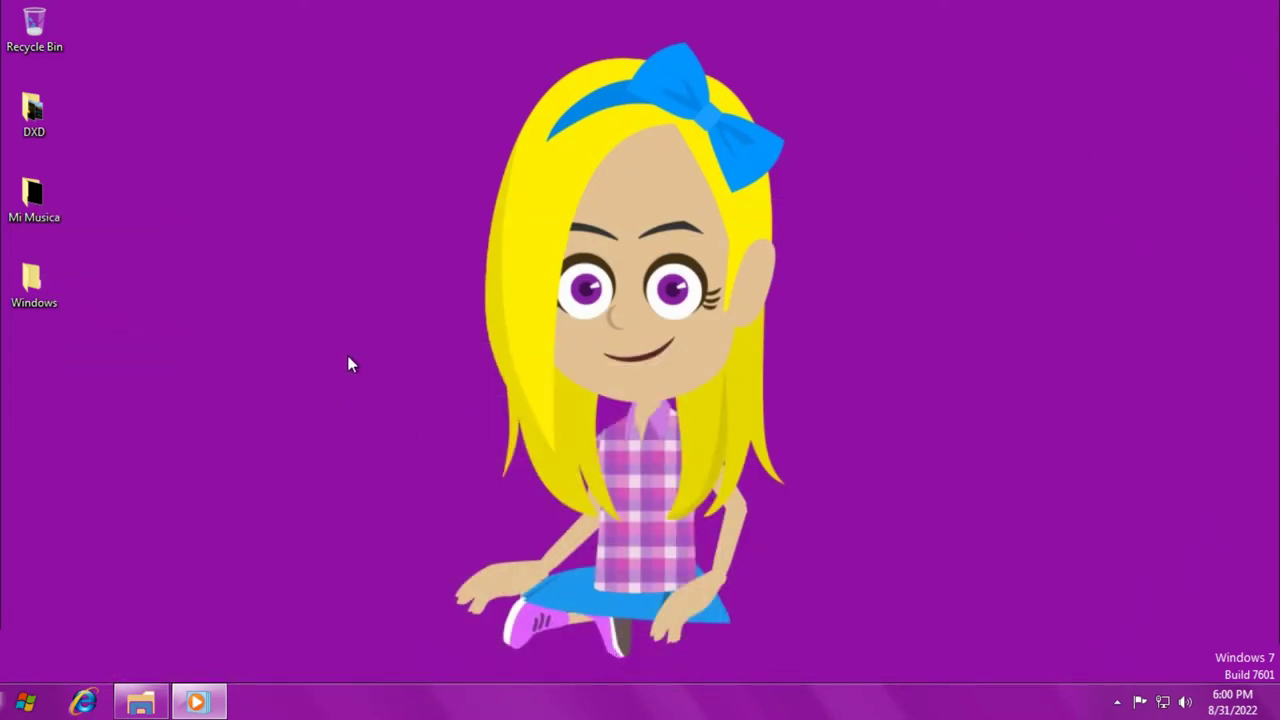
Run winver again to view the About Windows information, then dismiss it.
key(super+r)
key(Return)
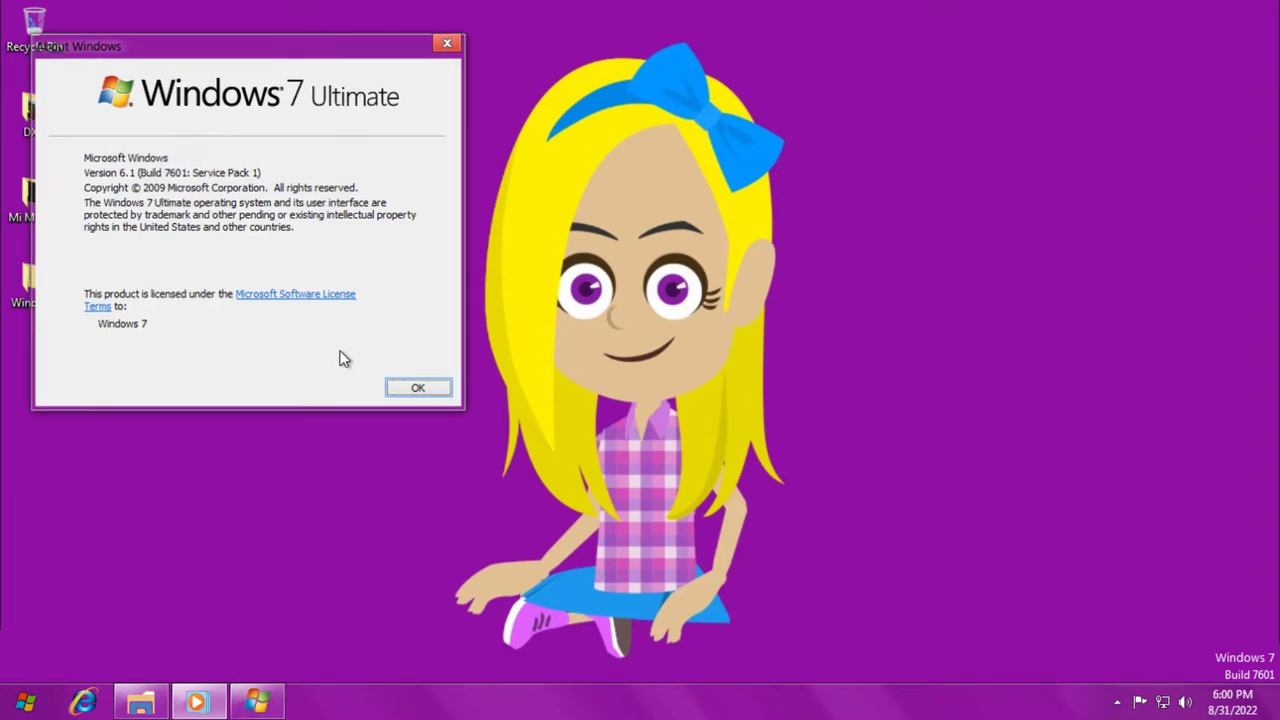
key(Return)
Set the sound scheme to Windows Default in the Personalization settings and close the window.
right_click(339, 351)
click(390, 561)
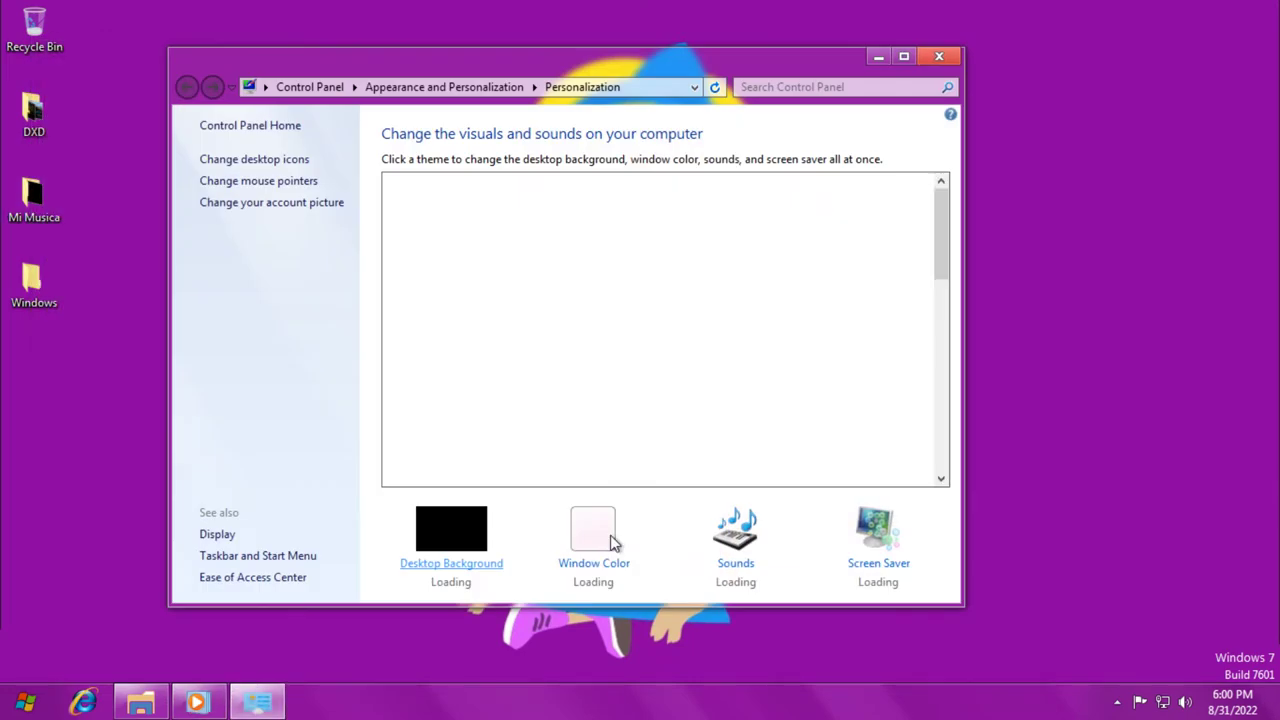
click(740, 553)
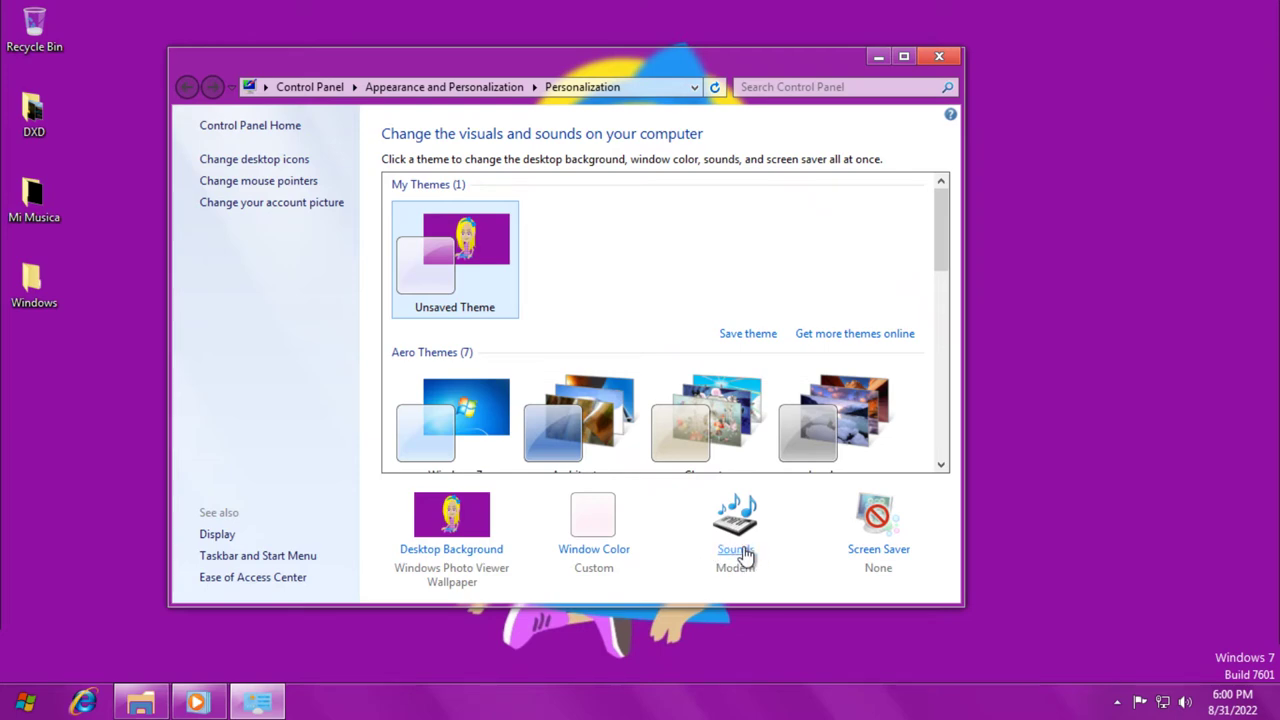
click(220, 251)
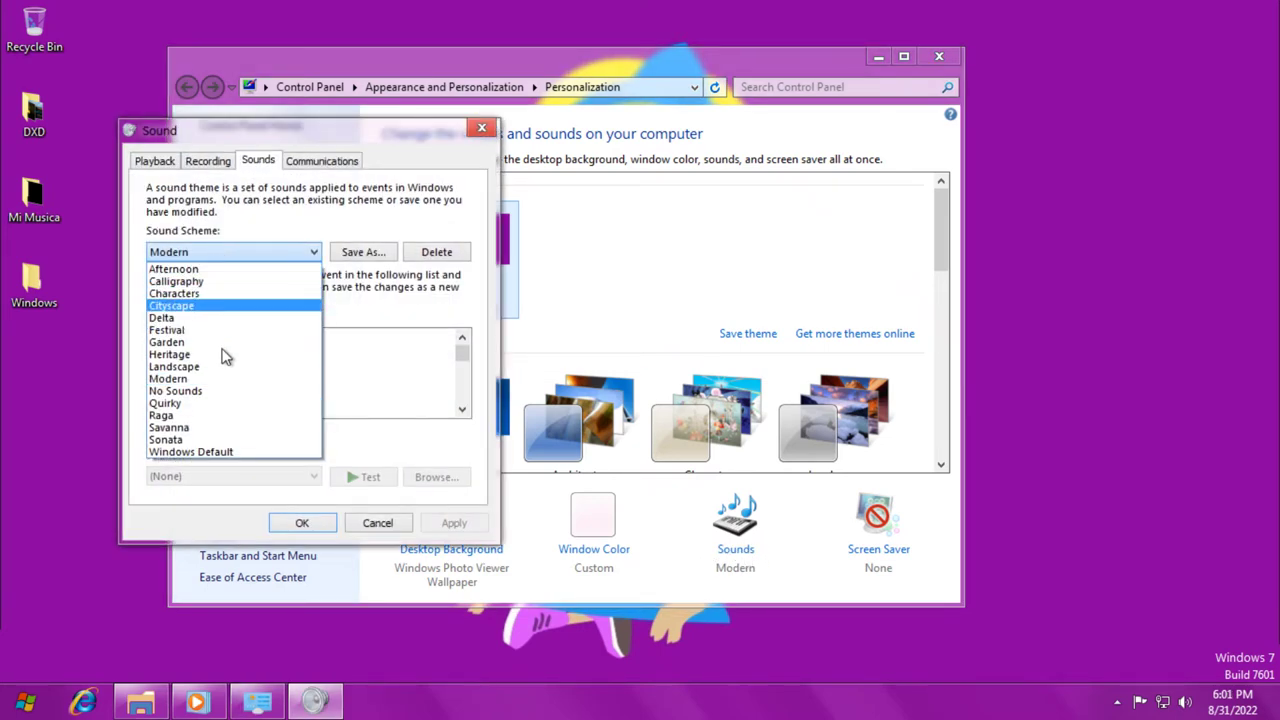
click(215, 451)
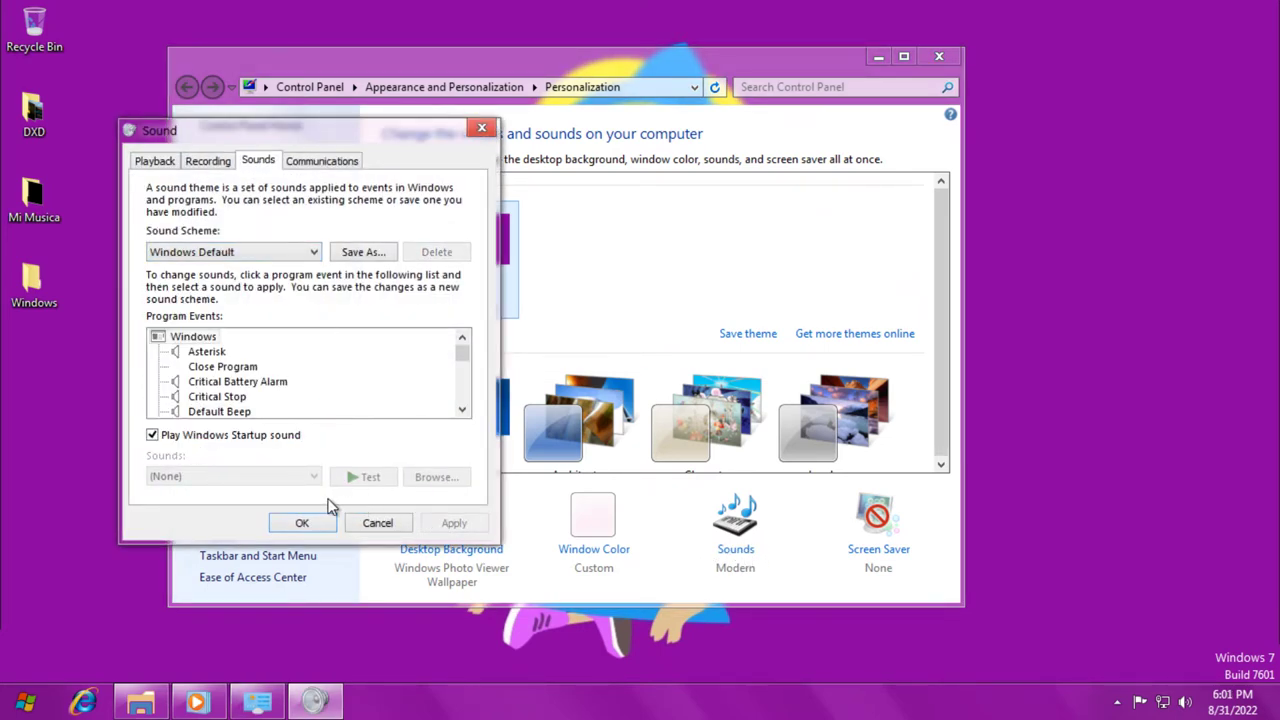
click(302, 523)
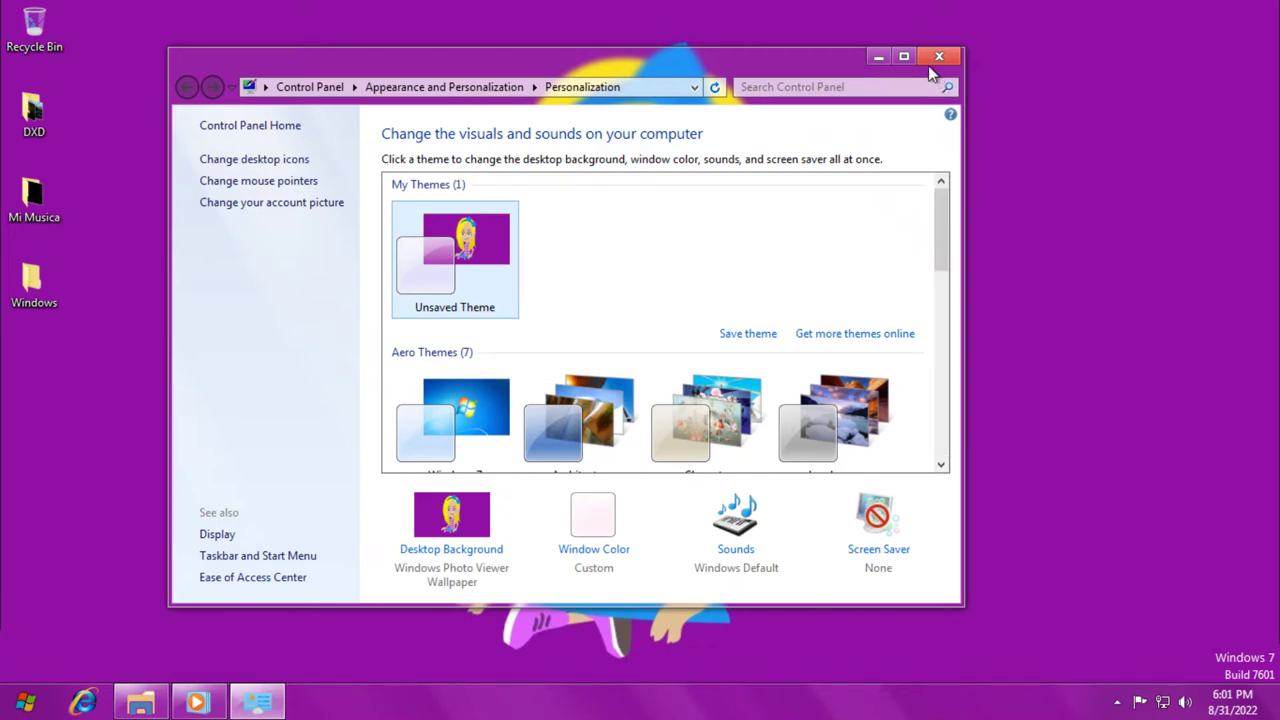
click(936, 57)
Open About Windows through winver once more with the new sound scheme active, then dismiss it.
key(super+r)
key(Return)
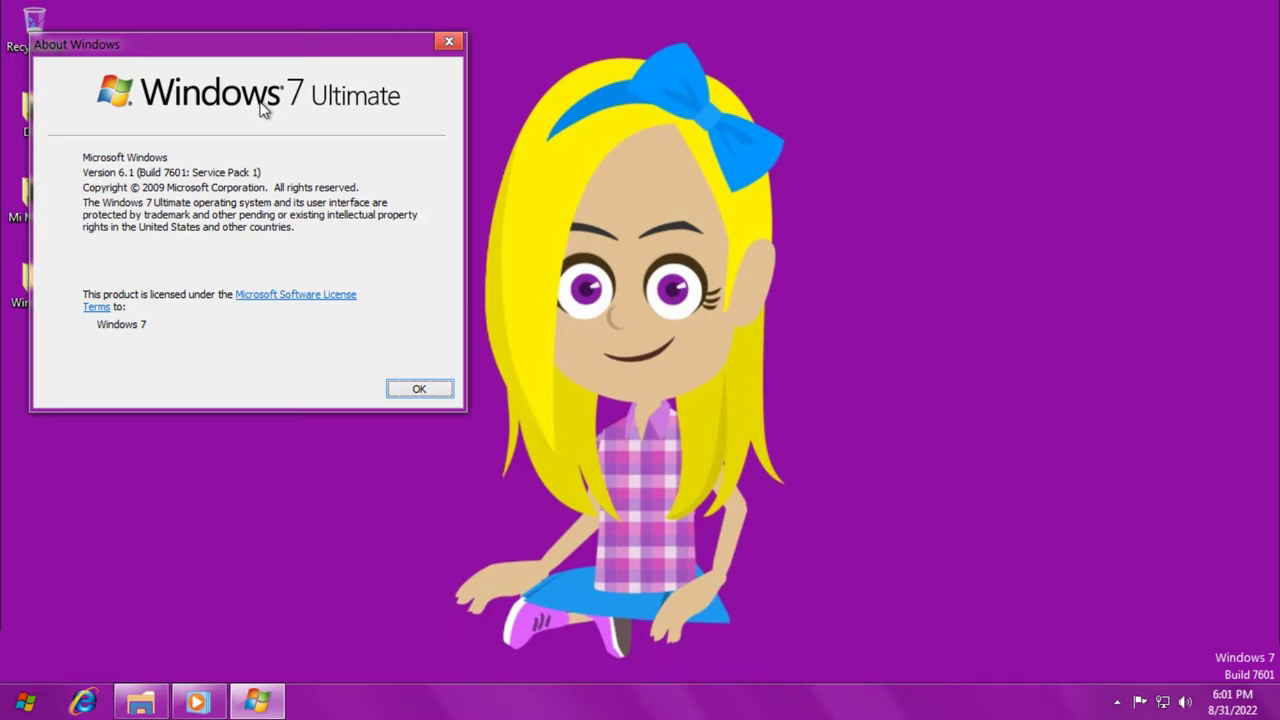
key(Return)
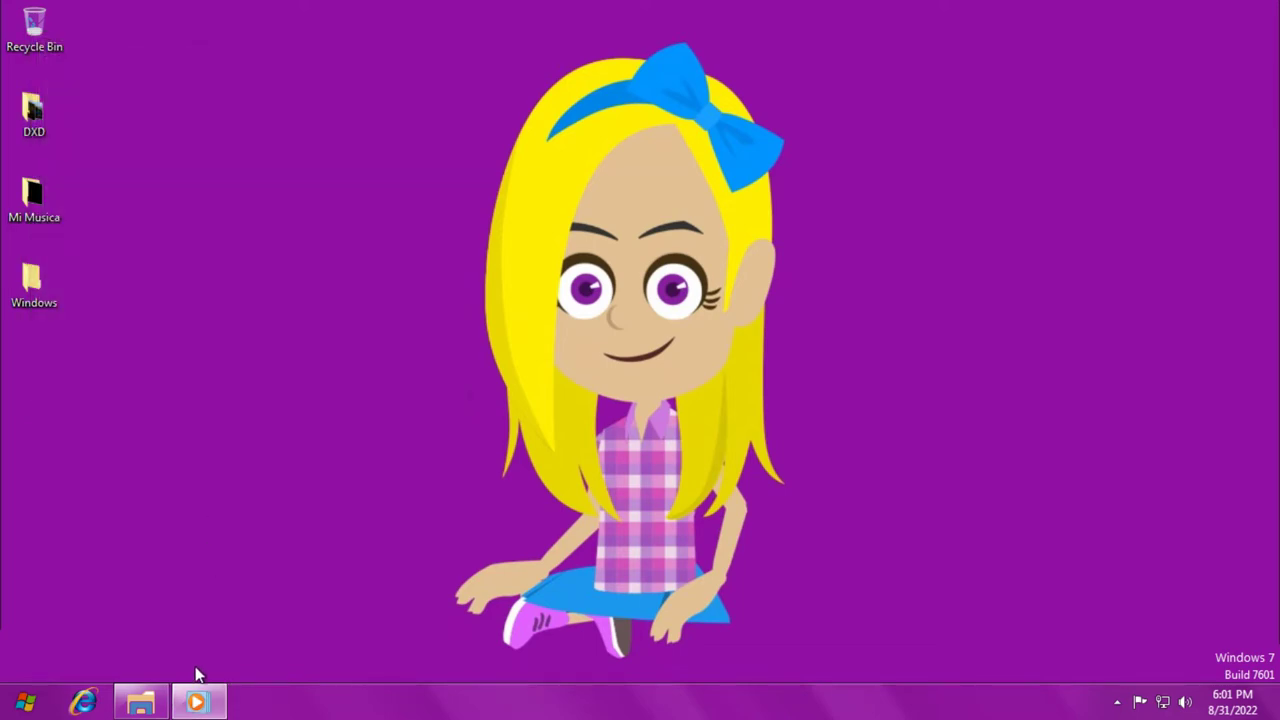
Restore the media player window, move it slightly away from the desktop corner, and check the system volume control.
click(197, 701)
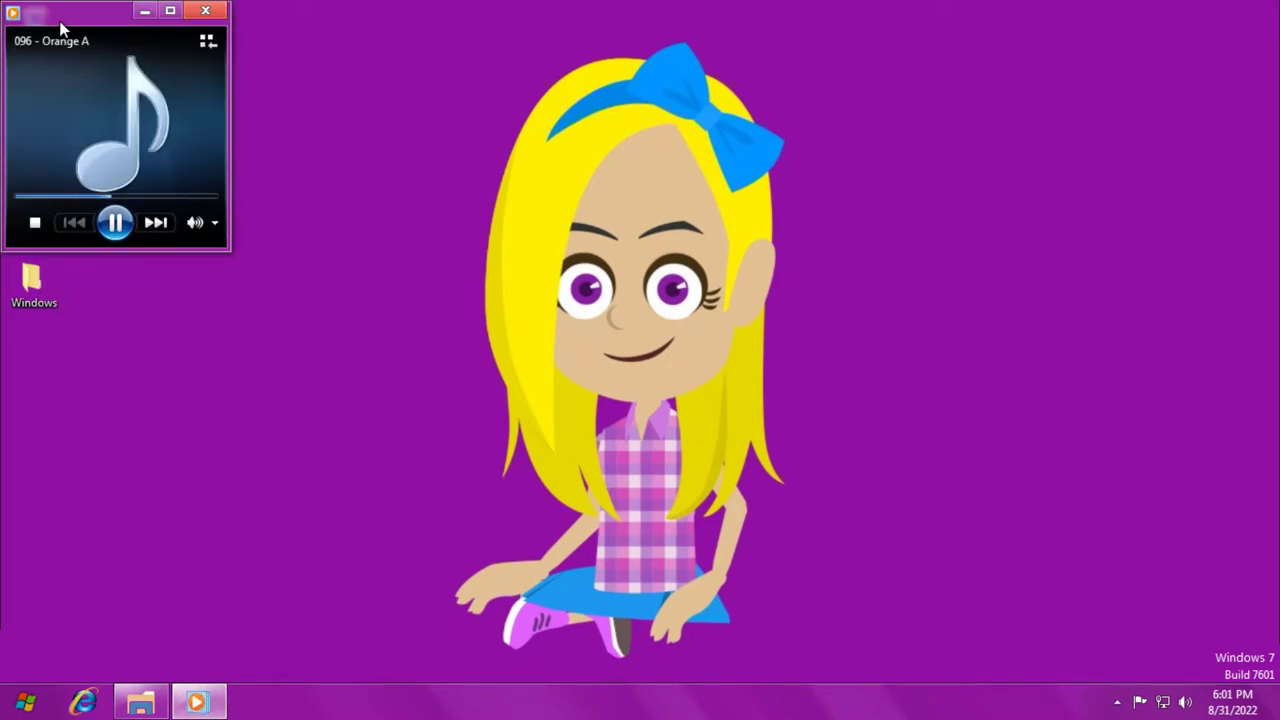
drag(60, 28, 112, 62)
click(122, 255)
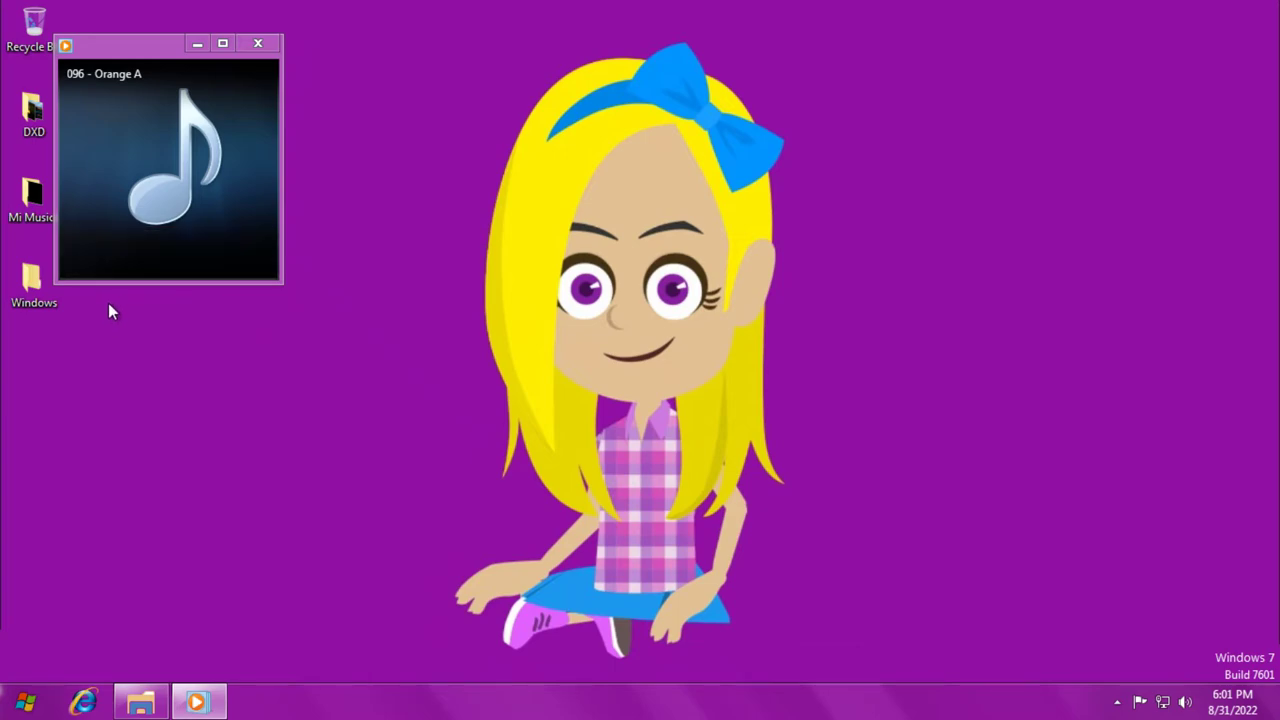
click(1162, 703)
click(1185, 703)
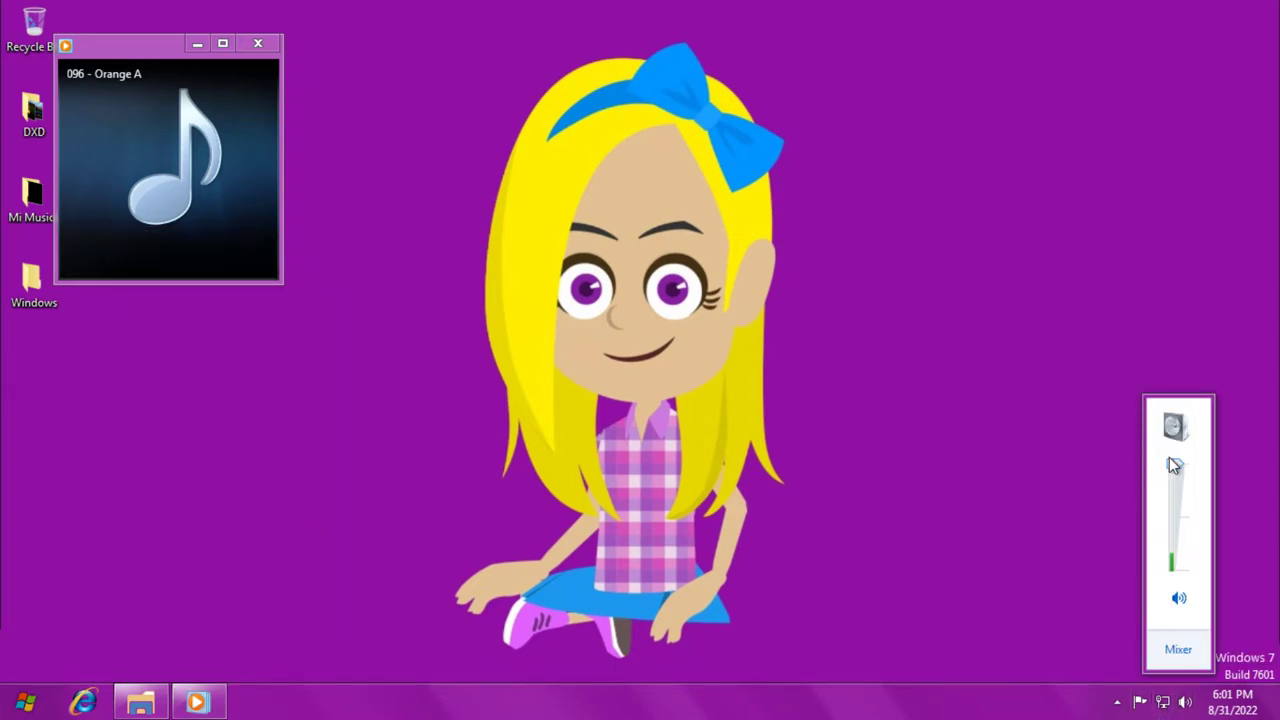
mouse_move(1172, 463)
Maximize the media player, return it to its small size, and close it.
click(224, 44)
double_click(197, 8)
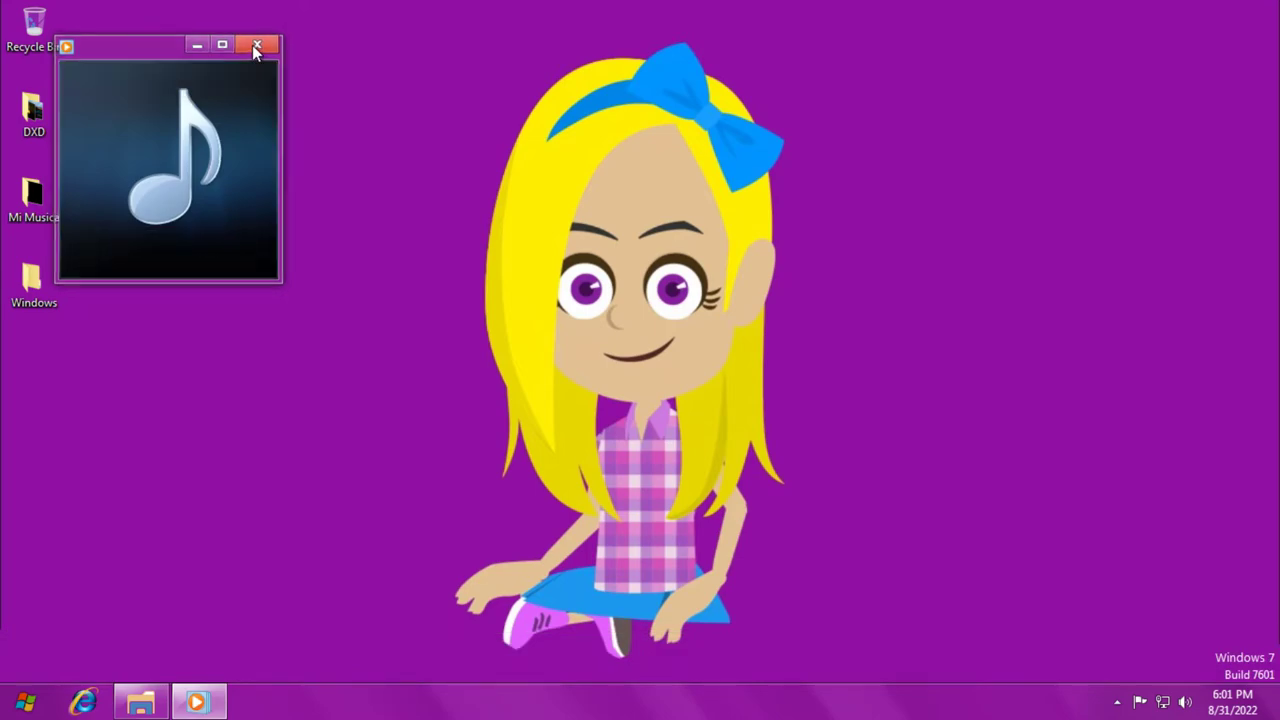
click(256, 46)
Reopen the Mi Musica folder, play 001 - 30 Seconds.mp3, and minimize both the player and the folder window.
double_click(25, 202)
scroll(440, 408, down, 5)
scroll(440, 408, up, 5)
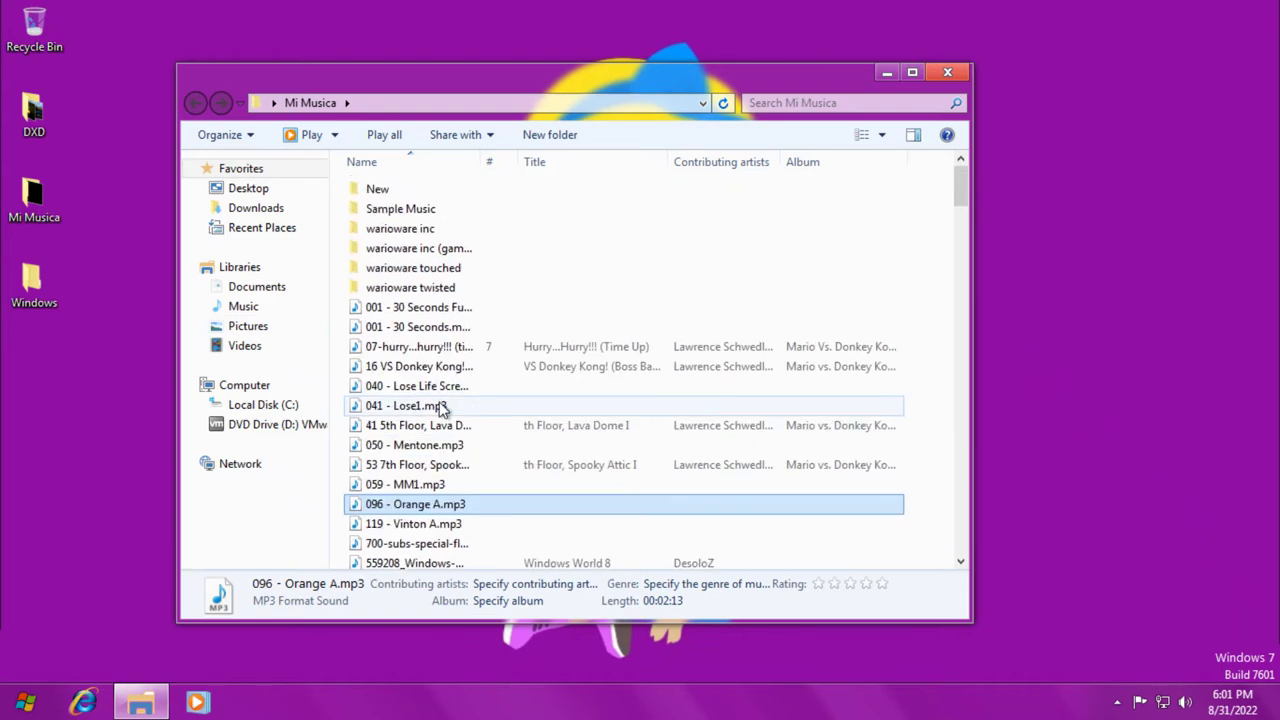
double_click(386, 330)
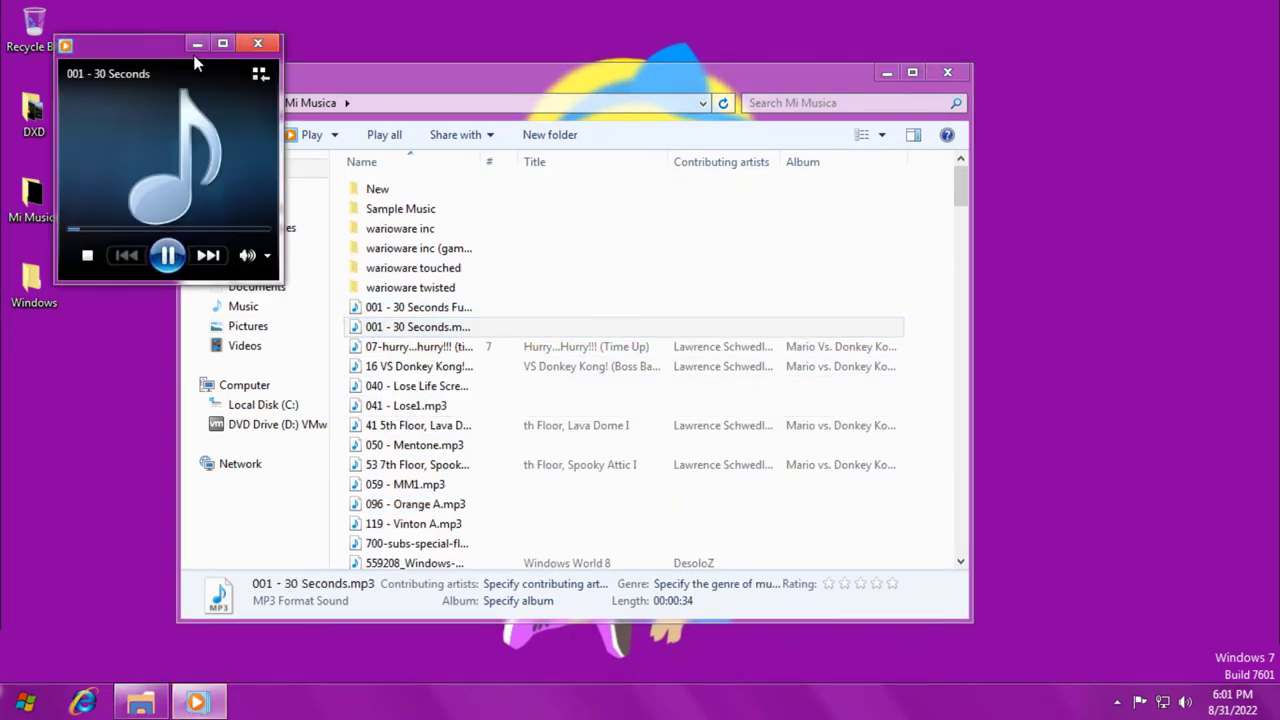
click(197, 44)
click(886, 74)
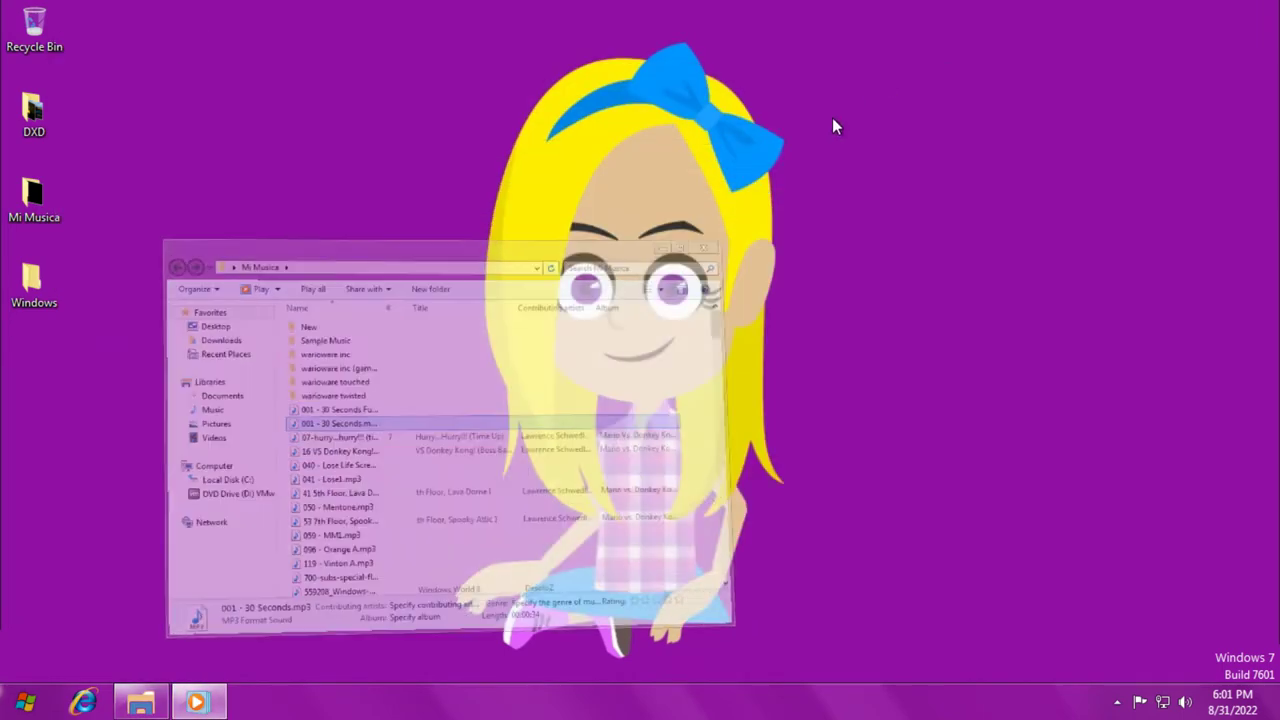
click(28, 700)
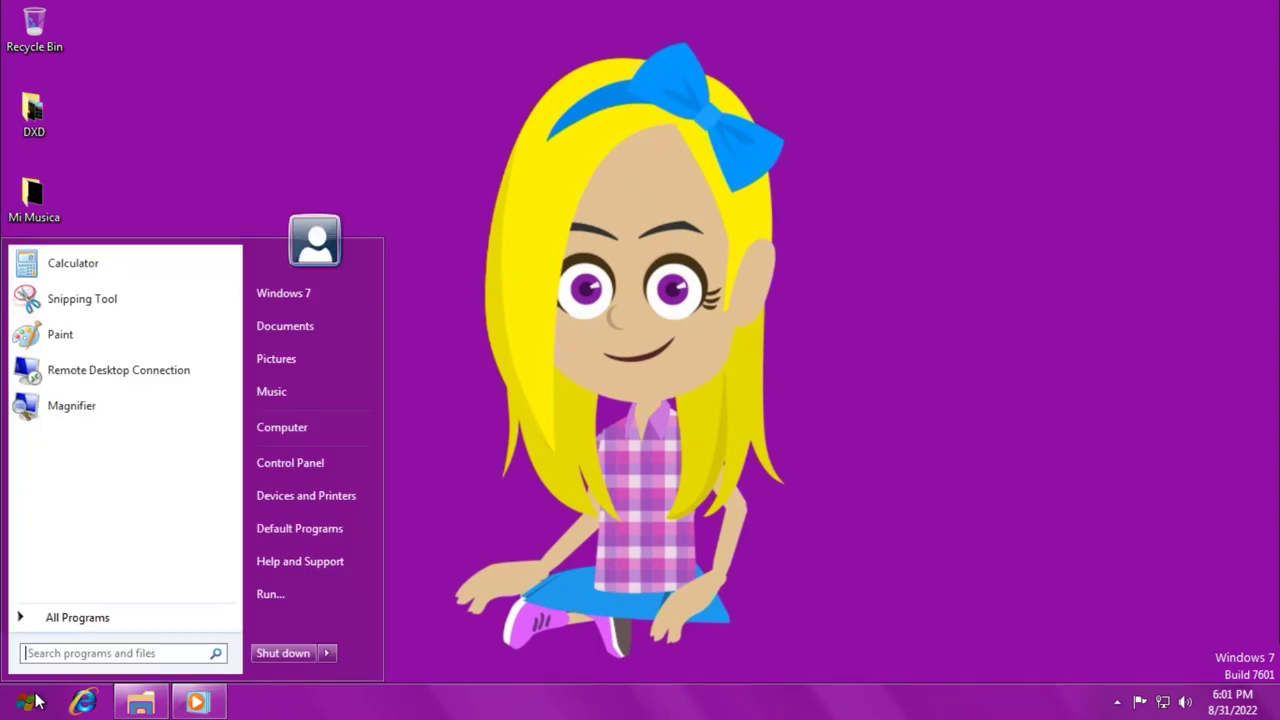
click(40, 622)
click(26, 700)
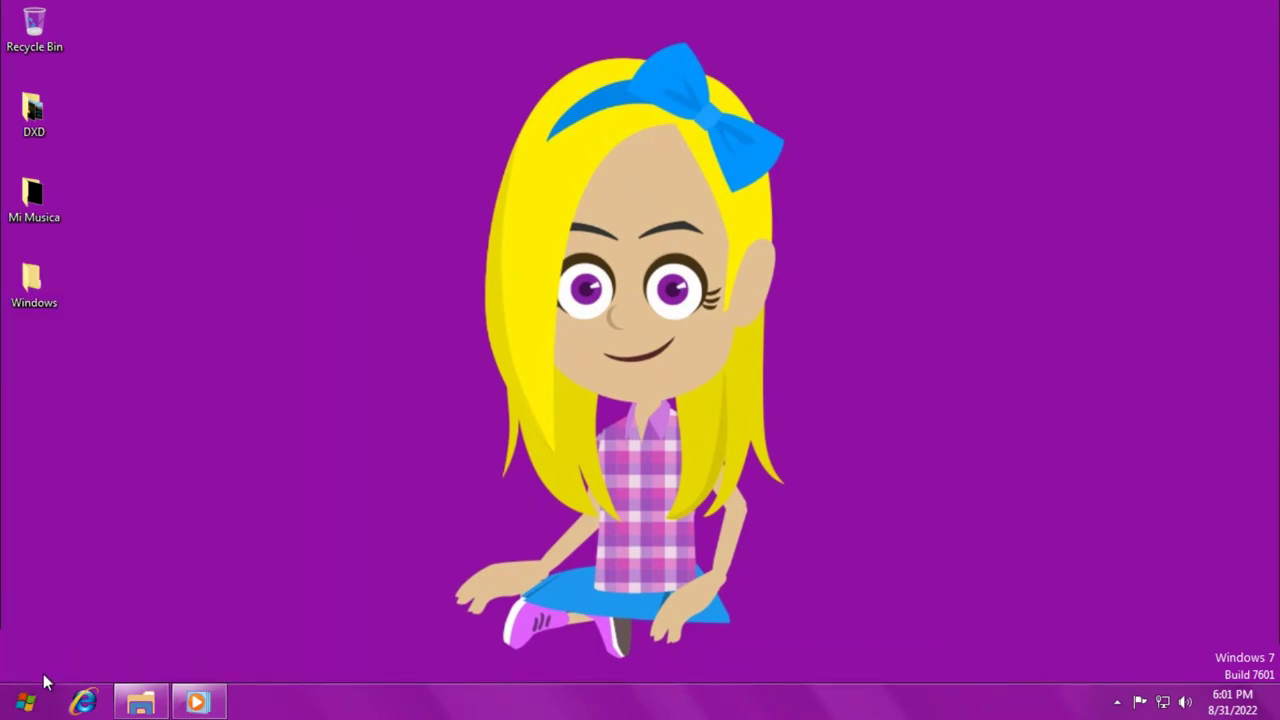
click(28, 700)
click(30, 700)
Run winver to display the About Windows information while the music plays.
key(super+r)
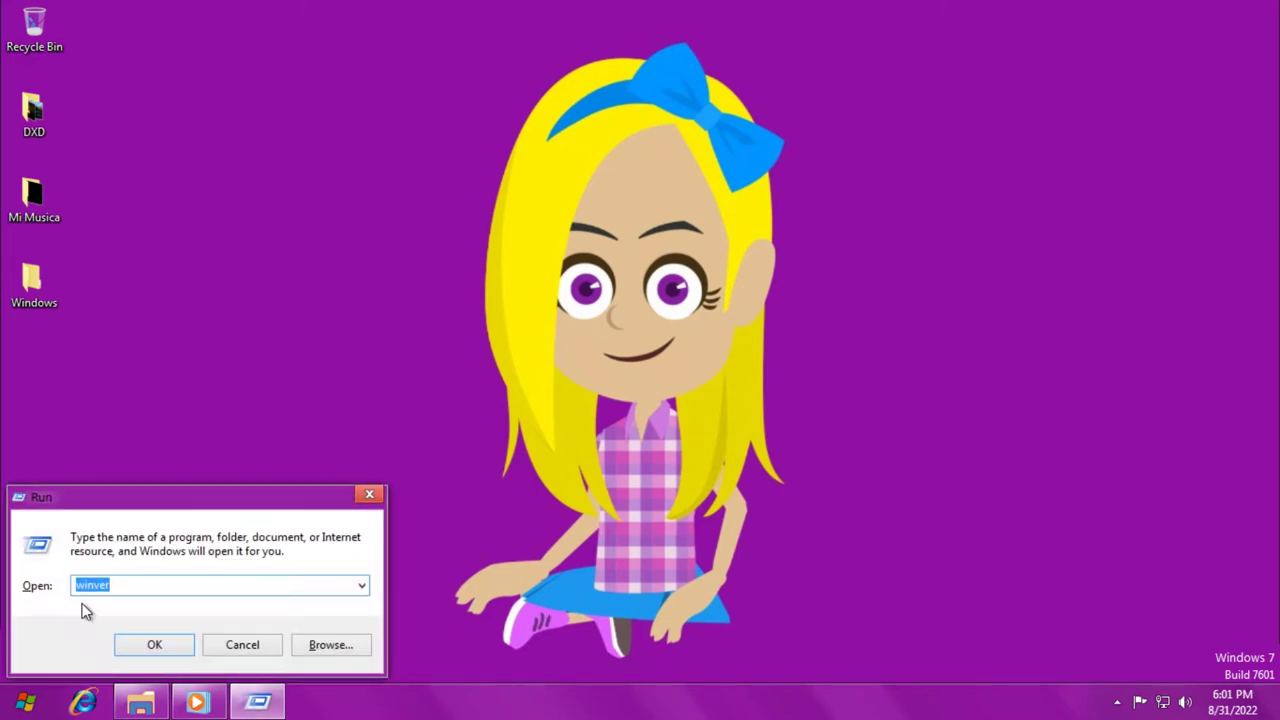
key(Return)
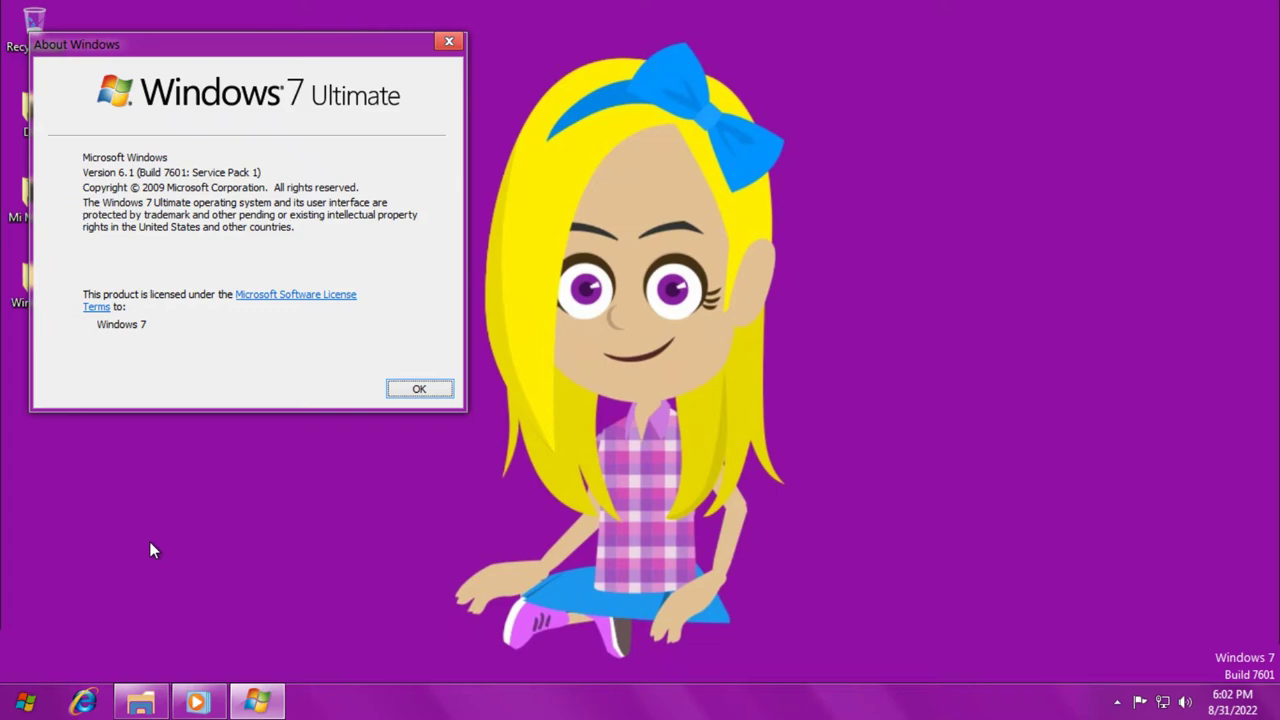
Close the About Windows dialog, play 001 - 30 Seconds Future.mp3 from Mi Musica, and minimize the player and folder windows.
key(Return)
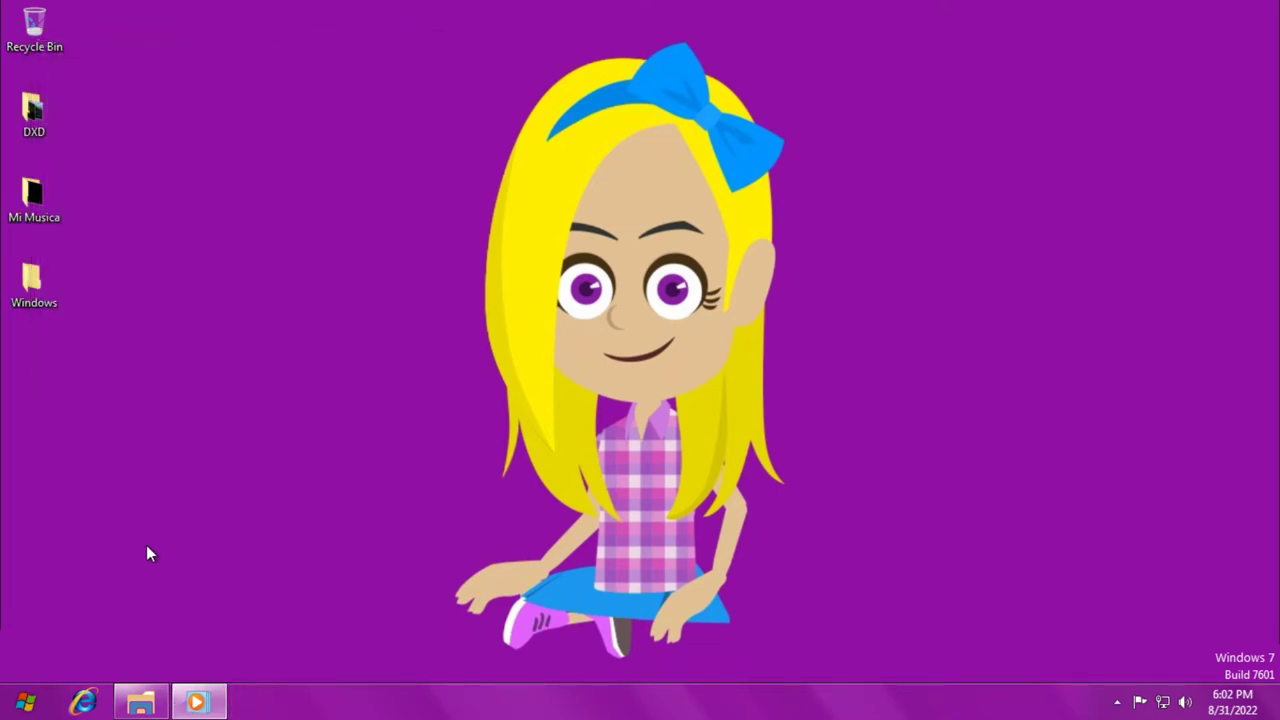
click(152, 702)
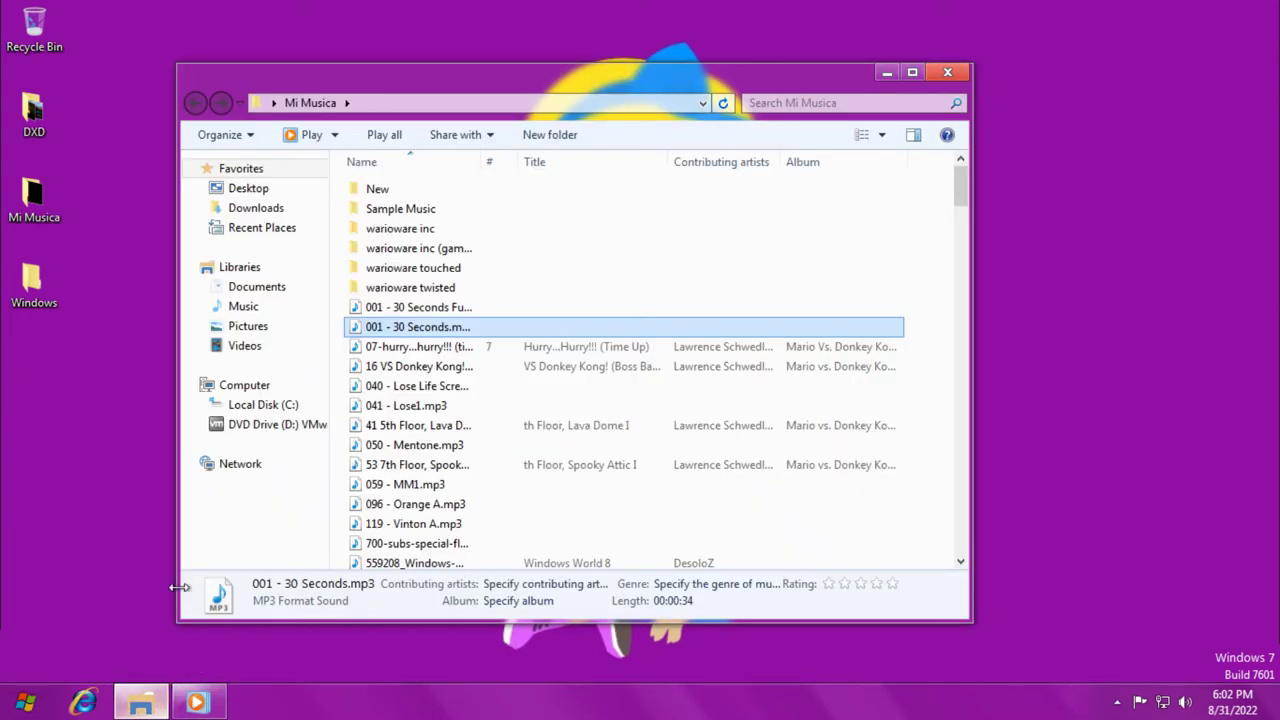
double_click(419, 304)
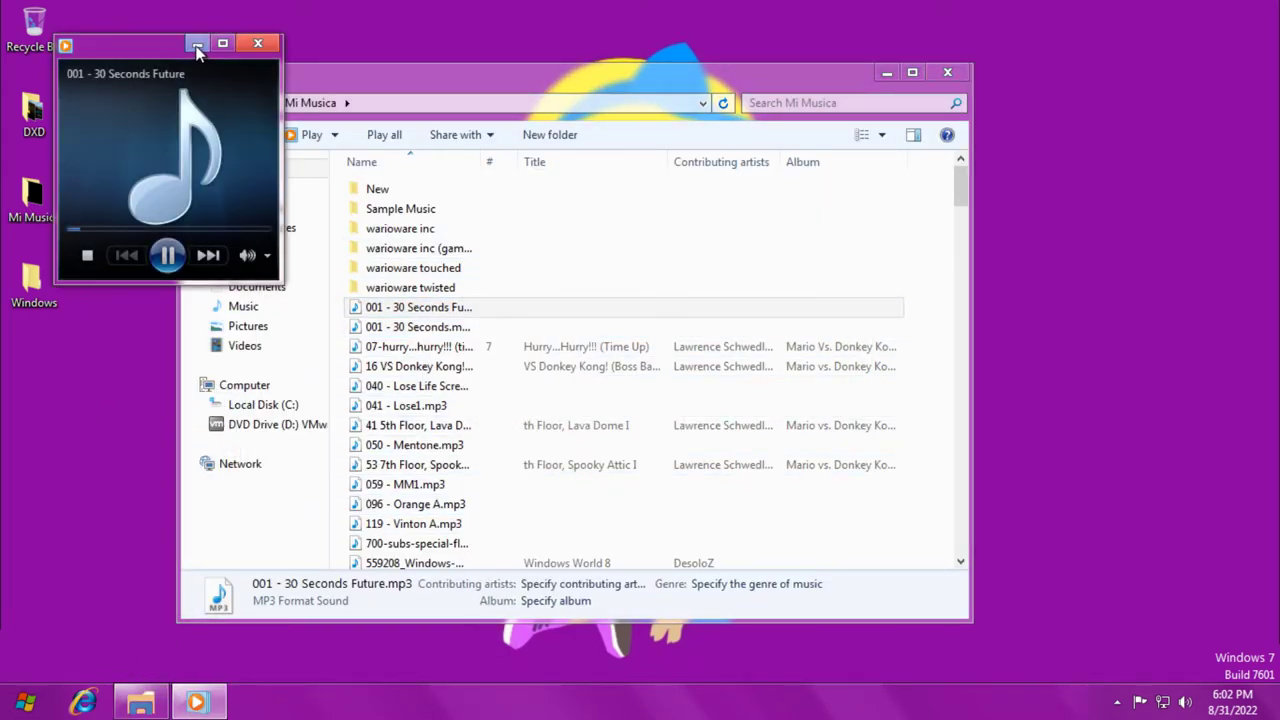
click(214, 37)
click(887, 73)
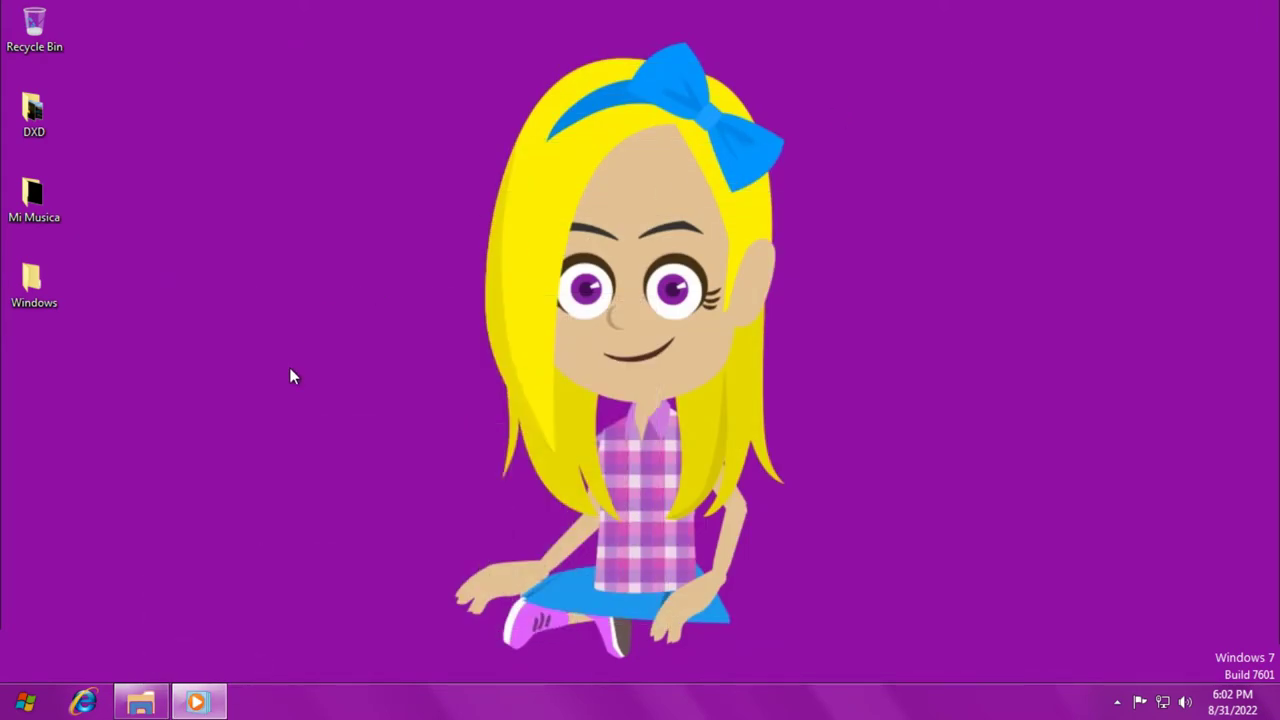
Look through the installed programs and their Accessories folder, and check the hidden notification icons.
click(35, 700)
click(52, 620)
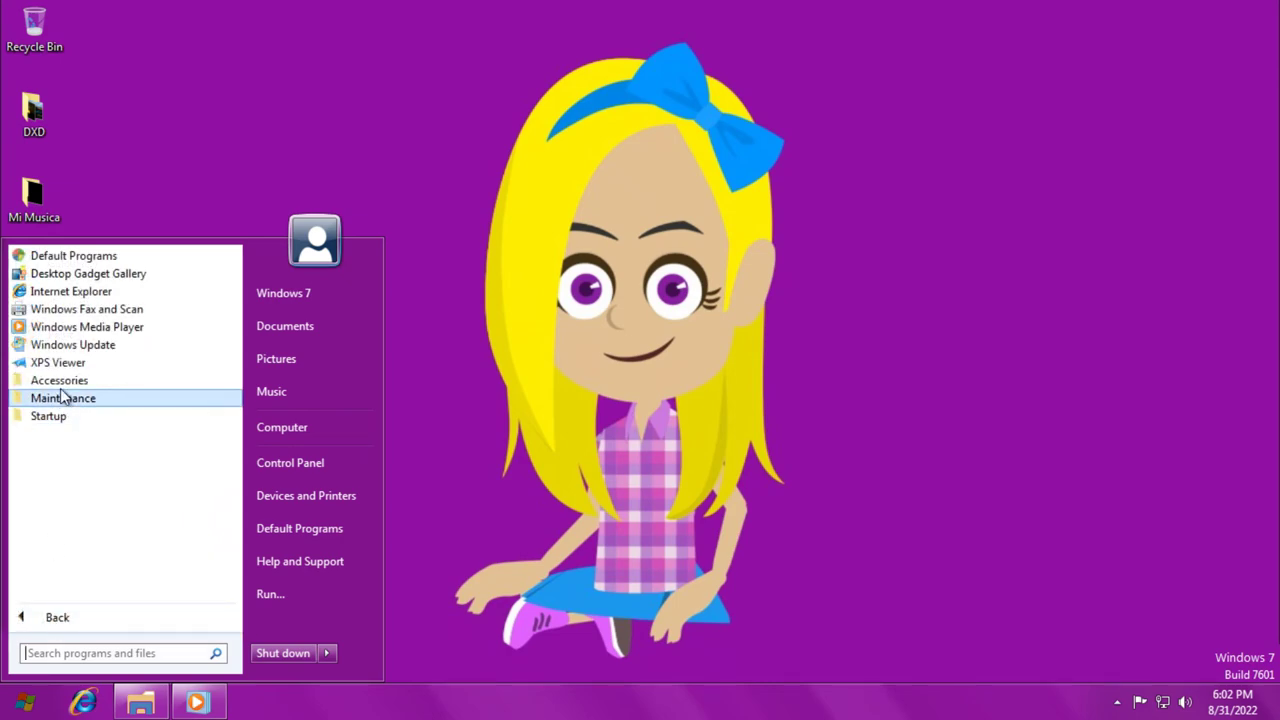
click(62, 381)
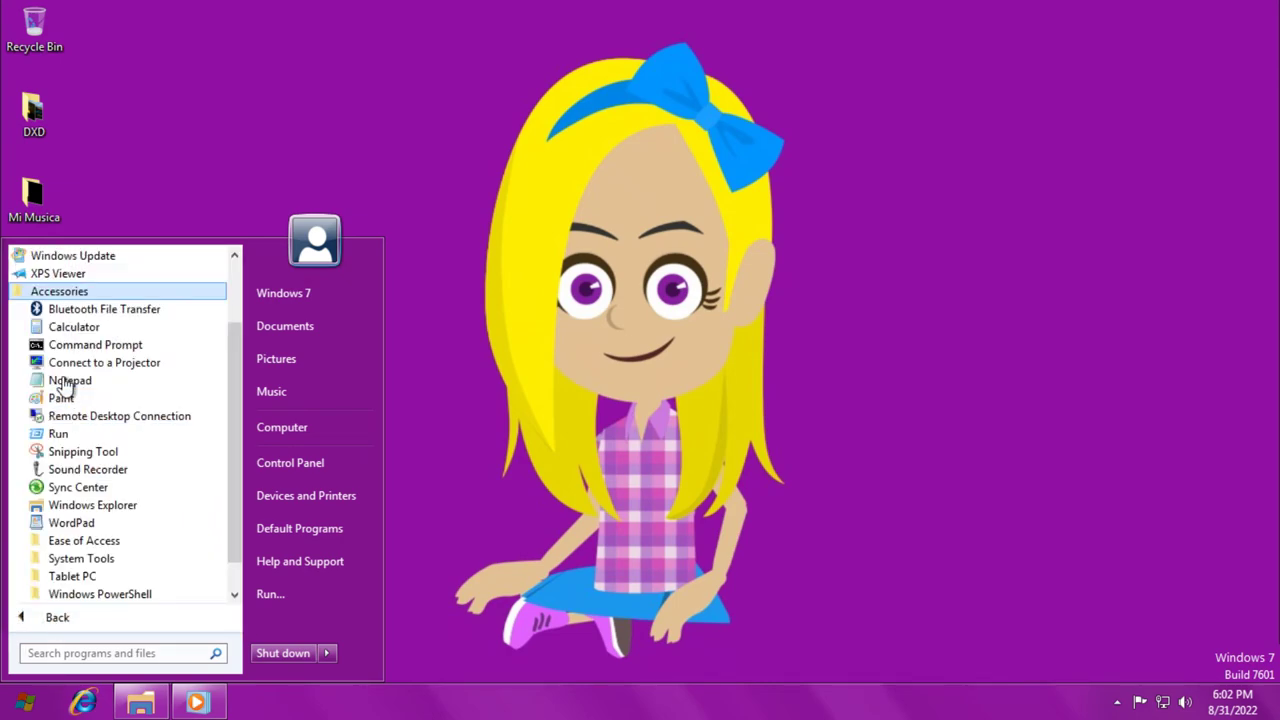
click(78, 291)
click(163, 148)
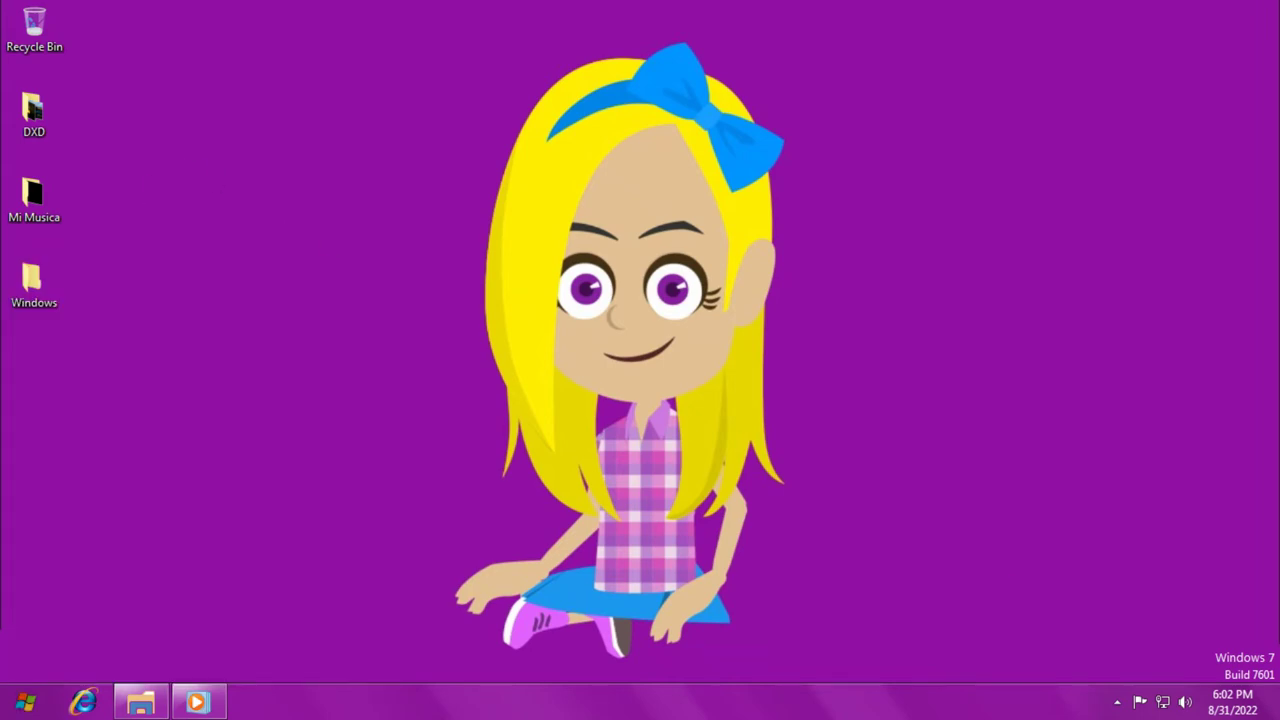
click(1117, 702)
click(1003, 657)
Display the About Windows version information again and close it.
key(super+r)
key(Return)
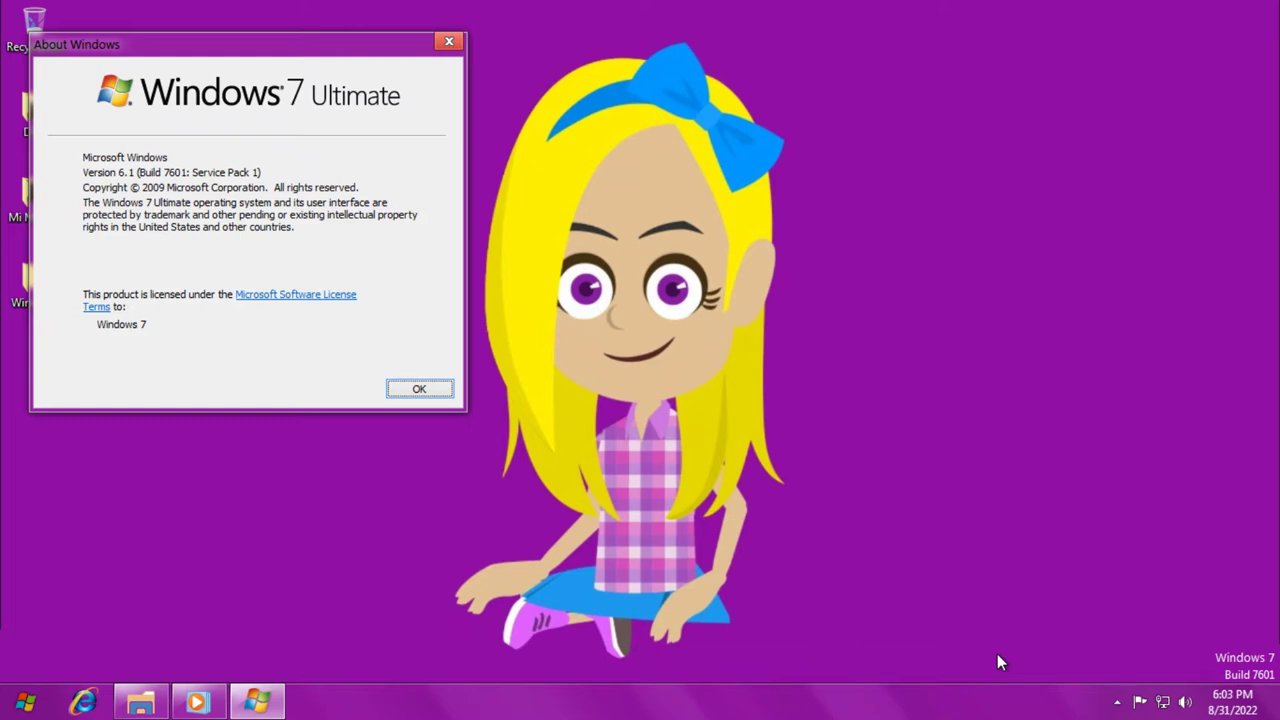
key(Return)
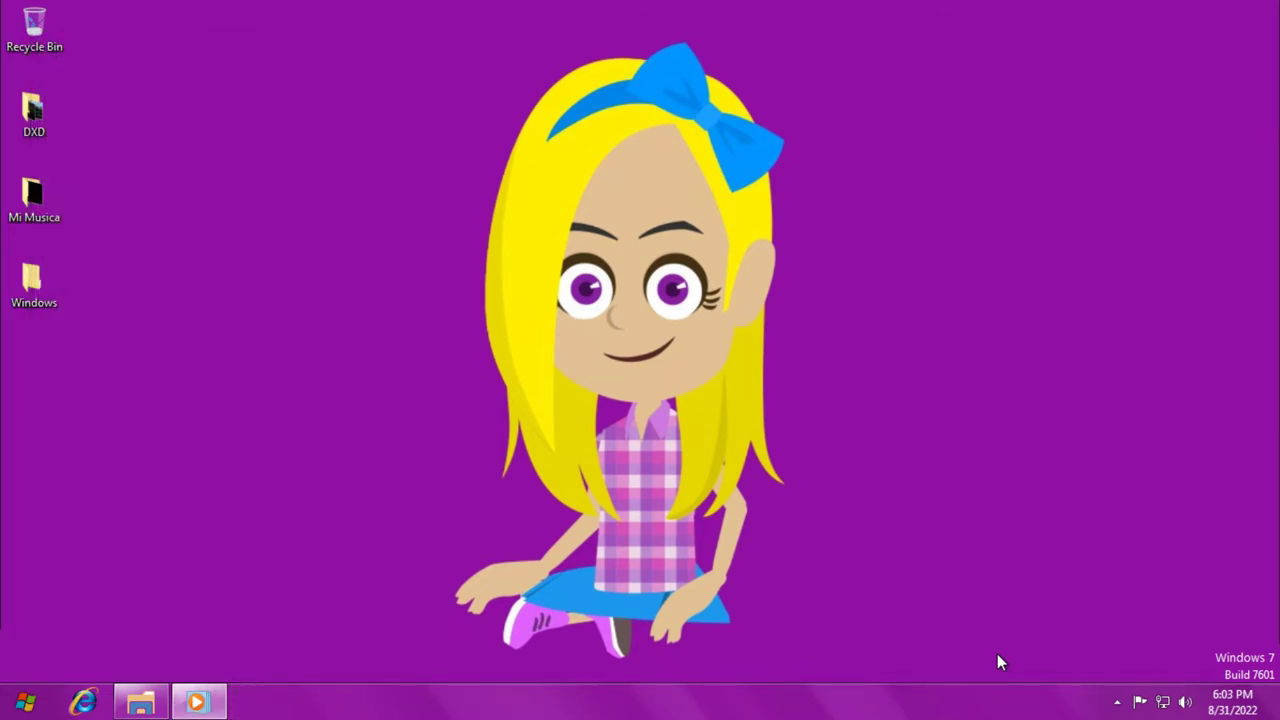
Play BlueWolf - Gates to Hell.mp3 from the Mi Musica folder and minimize both the player and the folder window.
click(140, 702)
scroll(445, 449, down, 5)
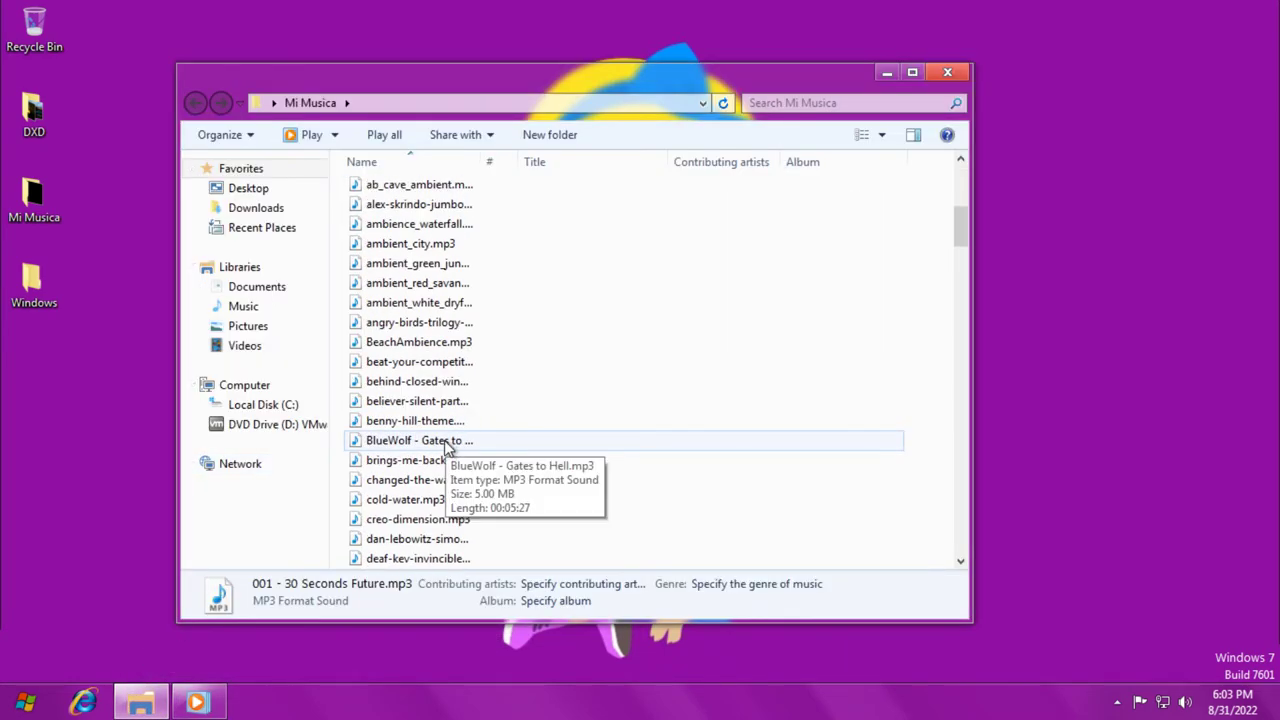
click(445, 443)
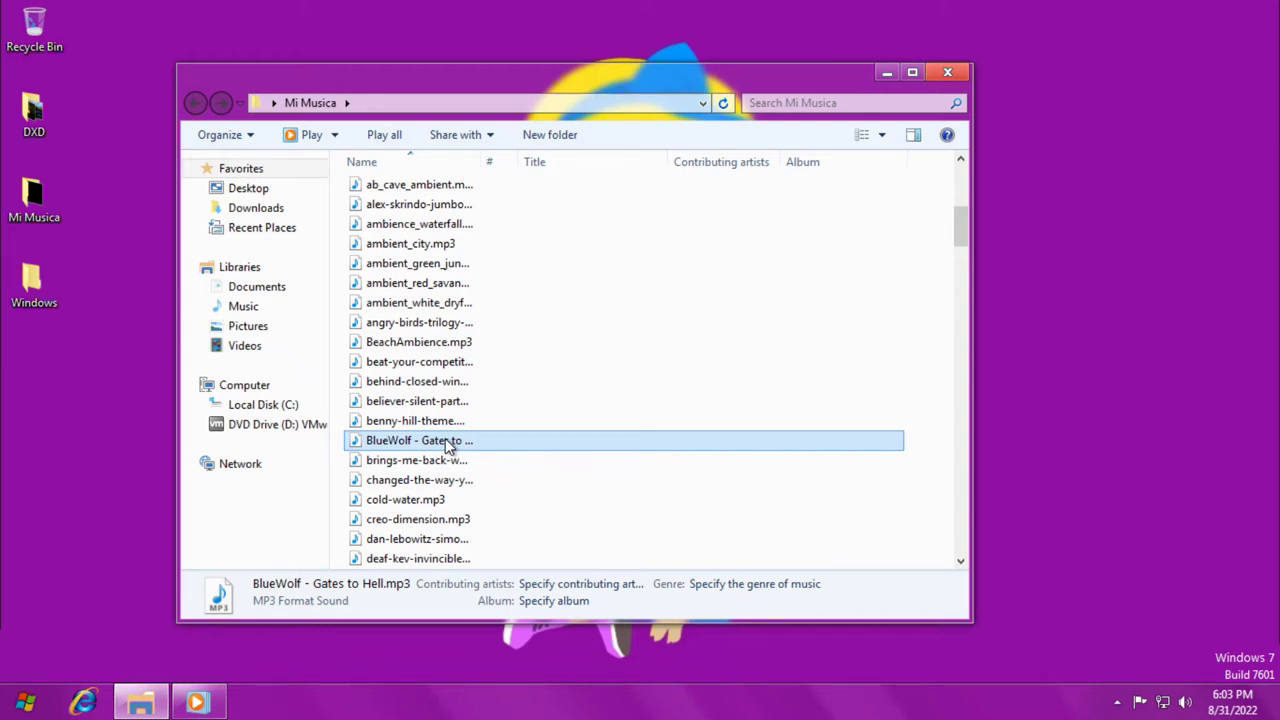
double_click(447, 445)
click(198, 47)
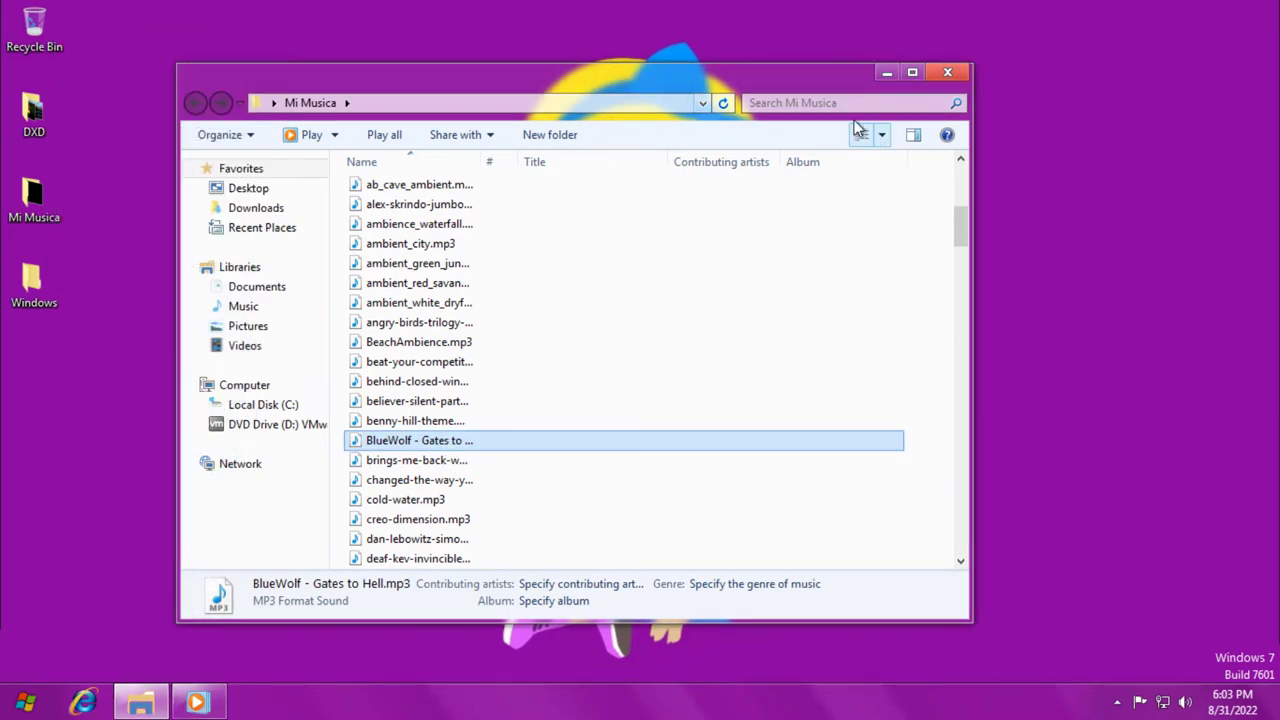
click(886, 74)
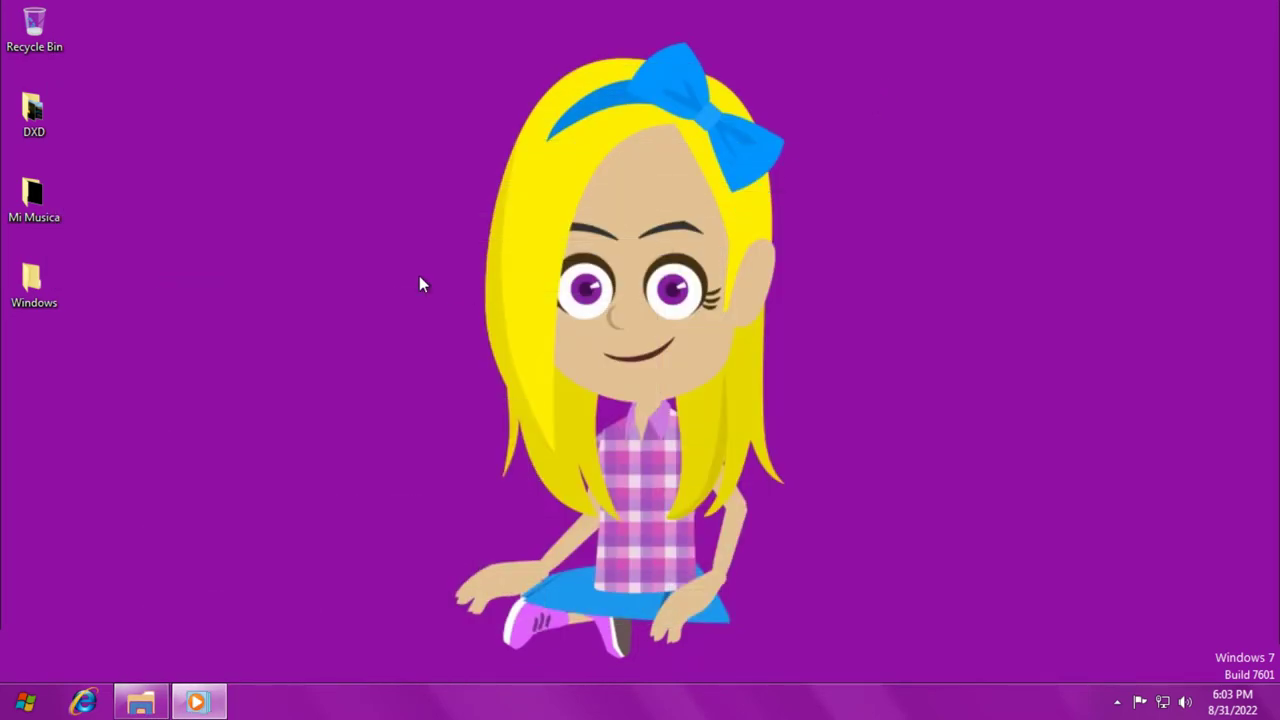
drag(383, 404, 398, 480)
Reopen the About Windows information, try moving its dialog across the desktop, and close it.
key(super+r)
key(Return)
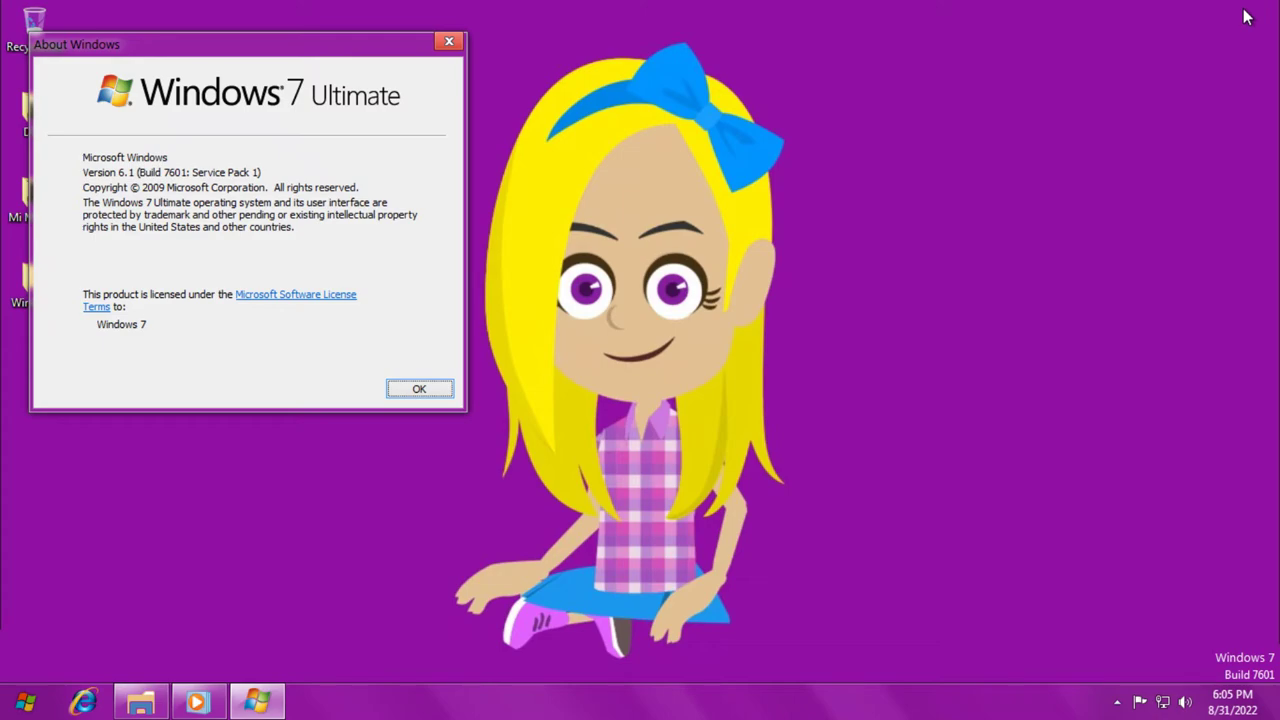
drag(312, 50, 364, 163)
key(Escape)
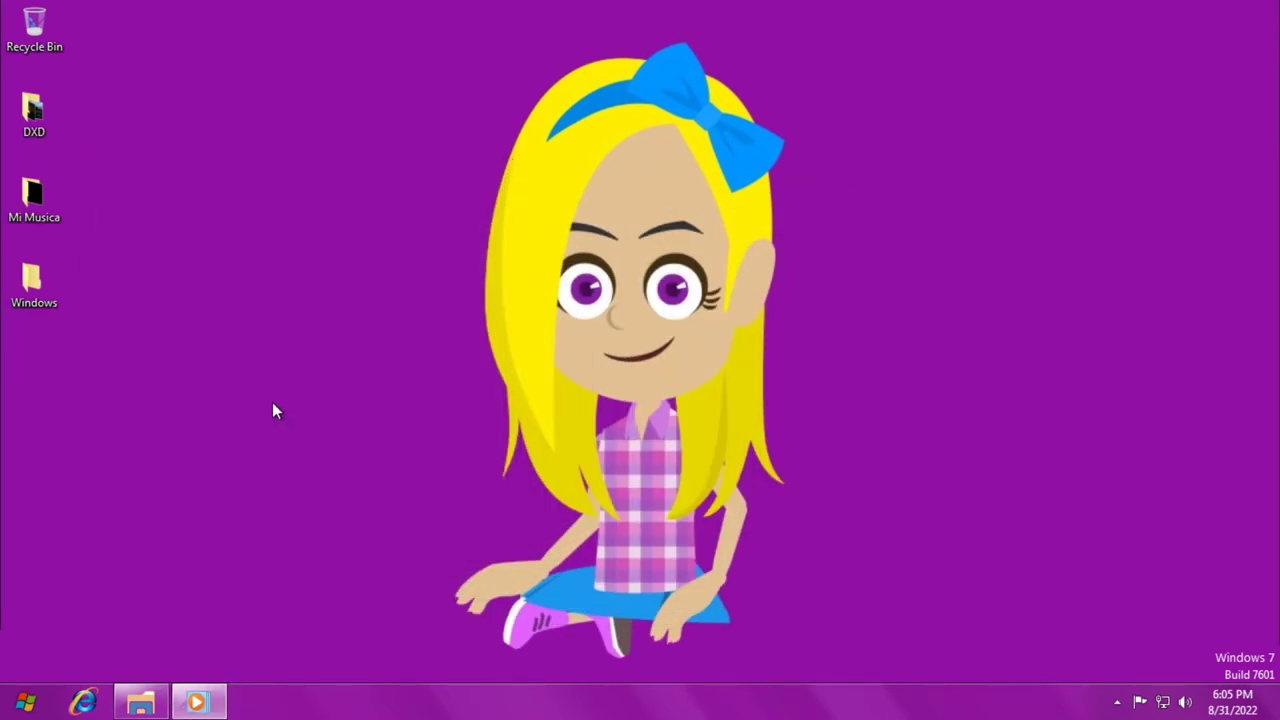
Open System and Security in Control Panel, review the Action Center messages, and return to the category page.
click(25, 703)
click(52, 616)
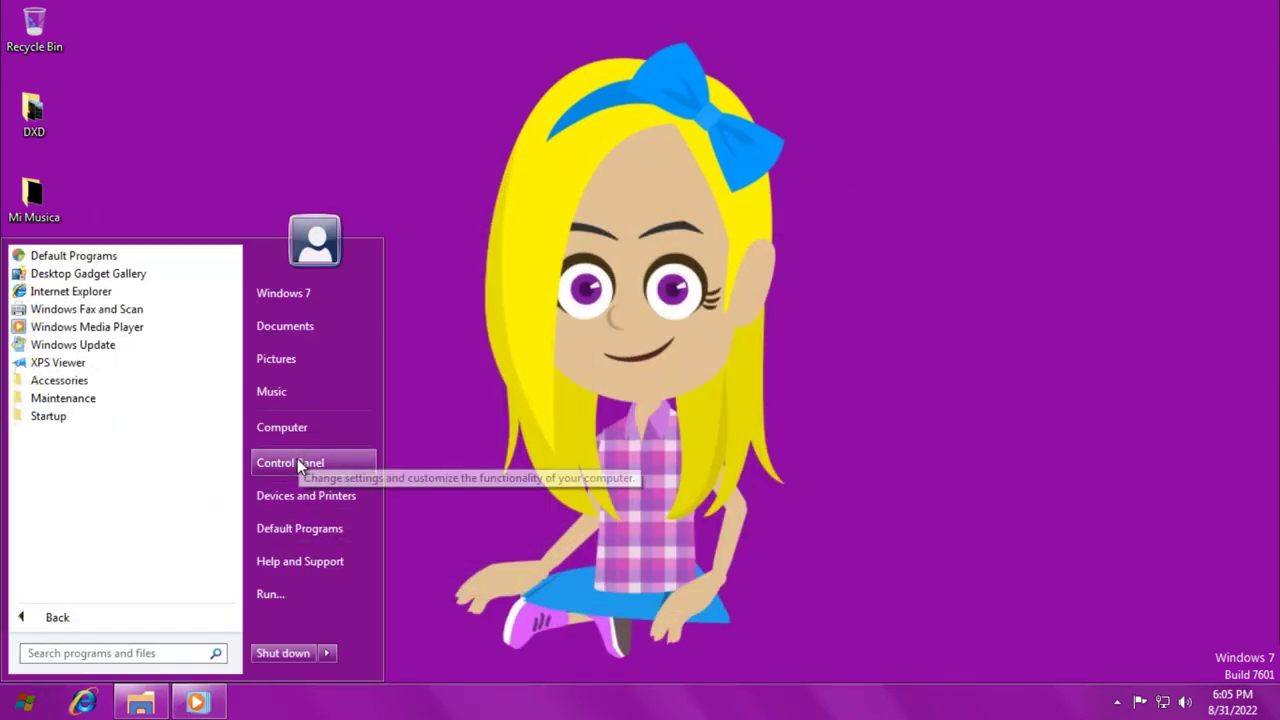
click(292, 462)
click(371, 194)
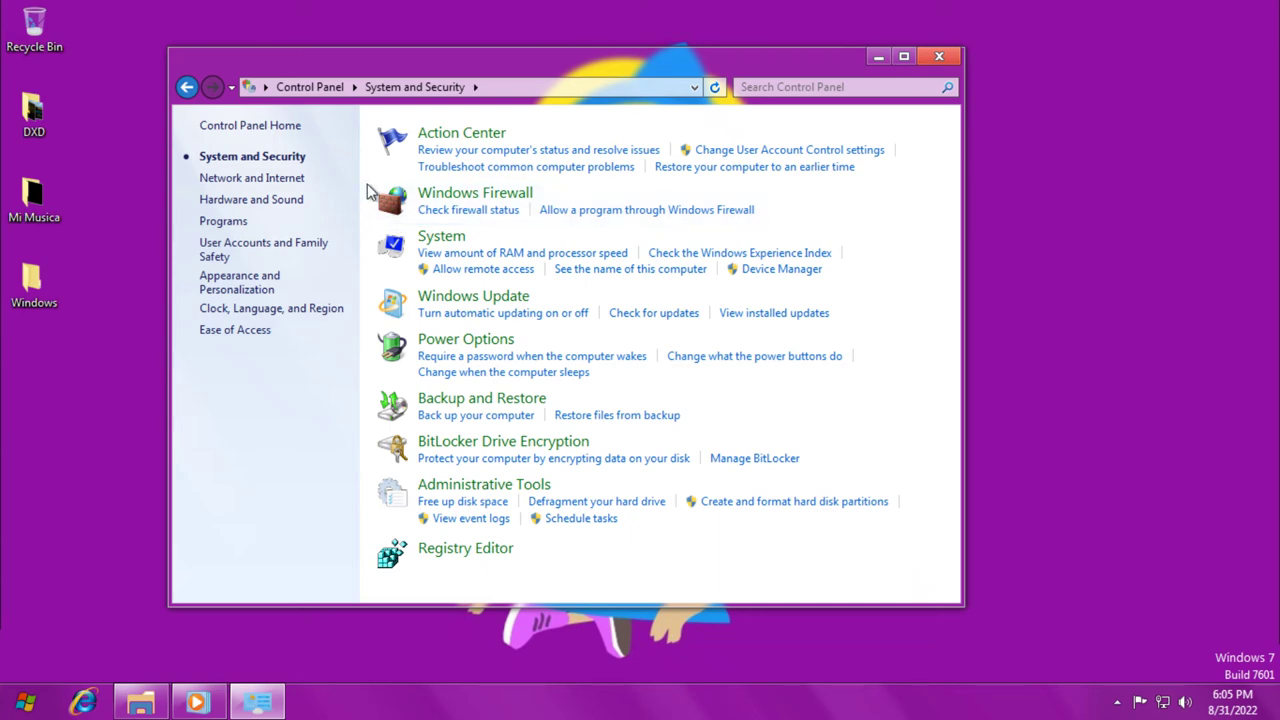
click(431, 146)
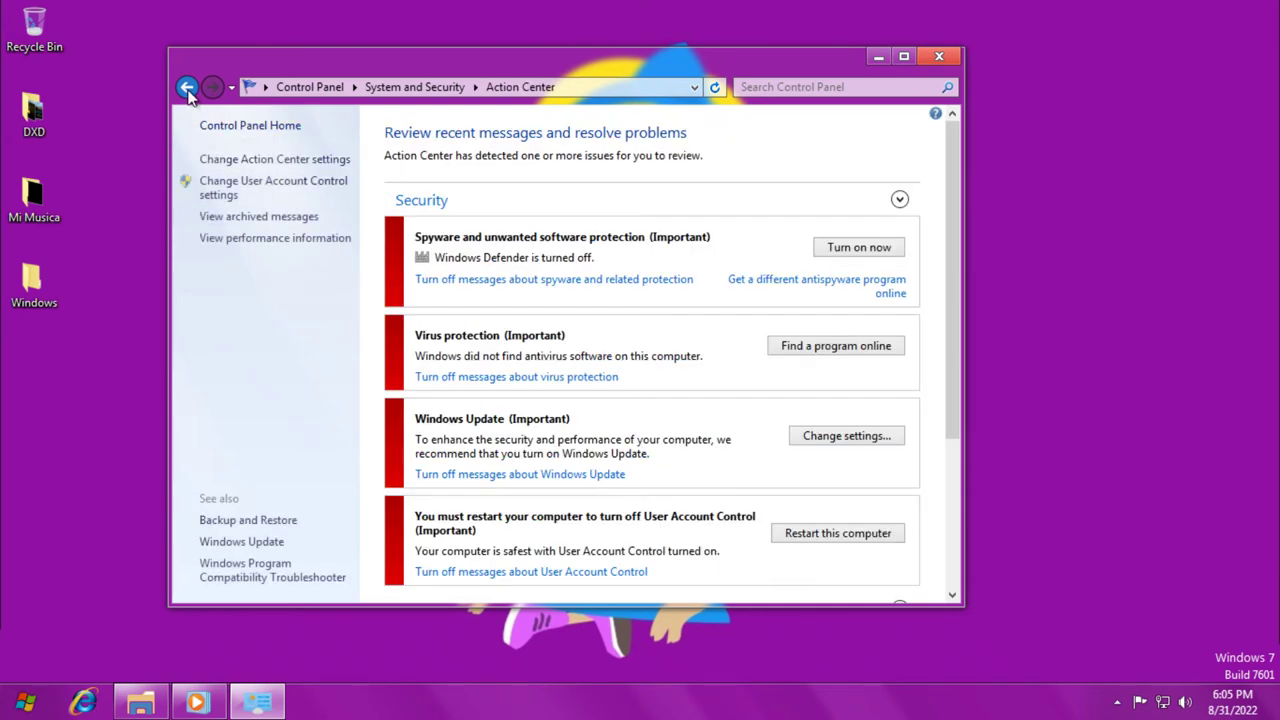
click(186, 87)
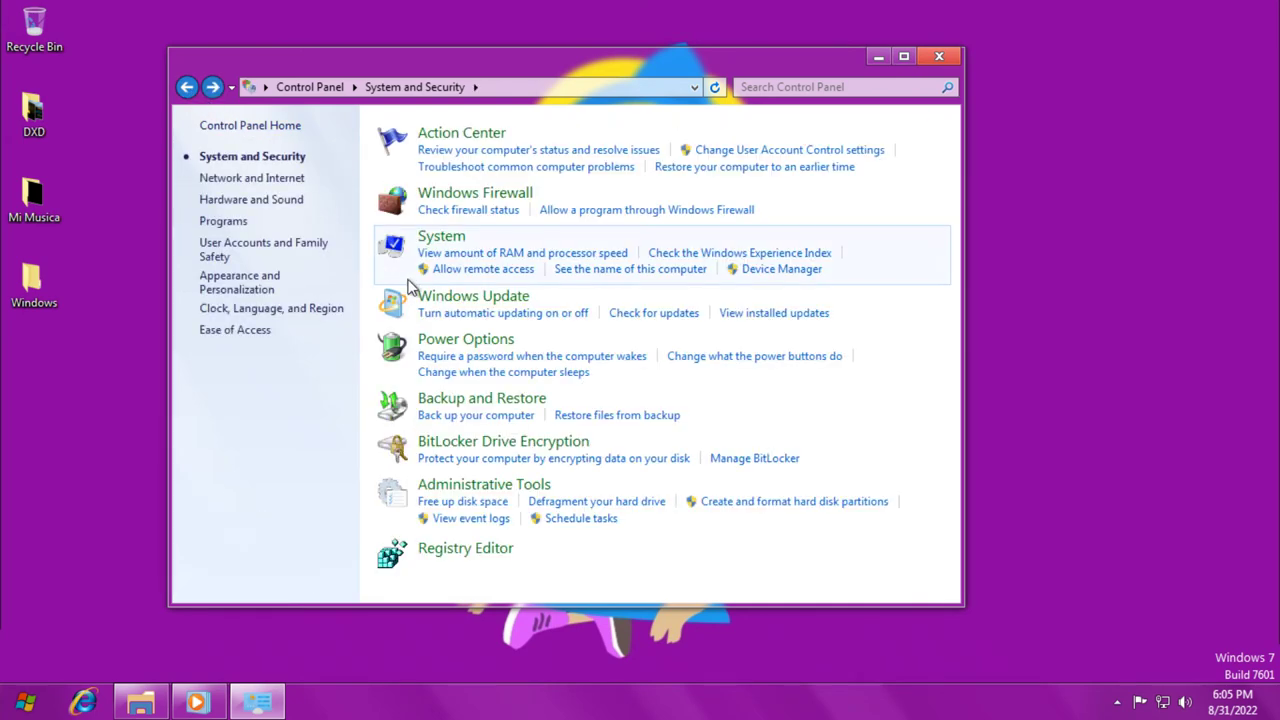
View the computer's basic System information, open its performance rating page, and shift the window slightly.
click(446, 239)
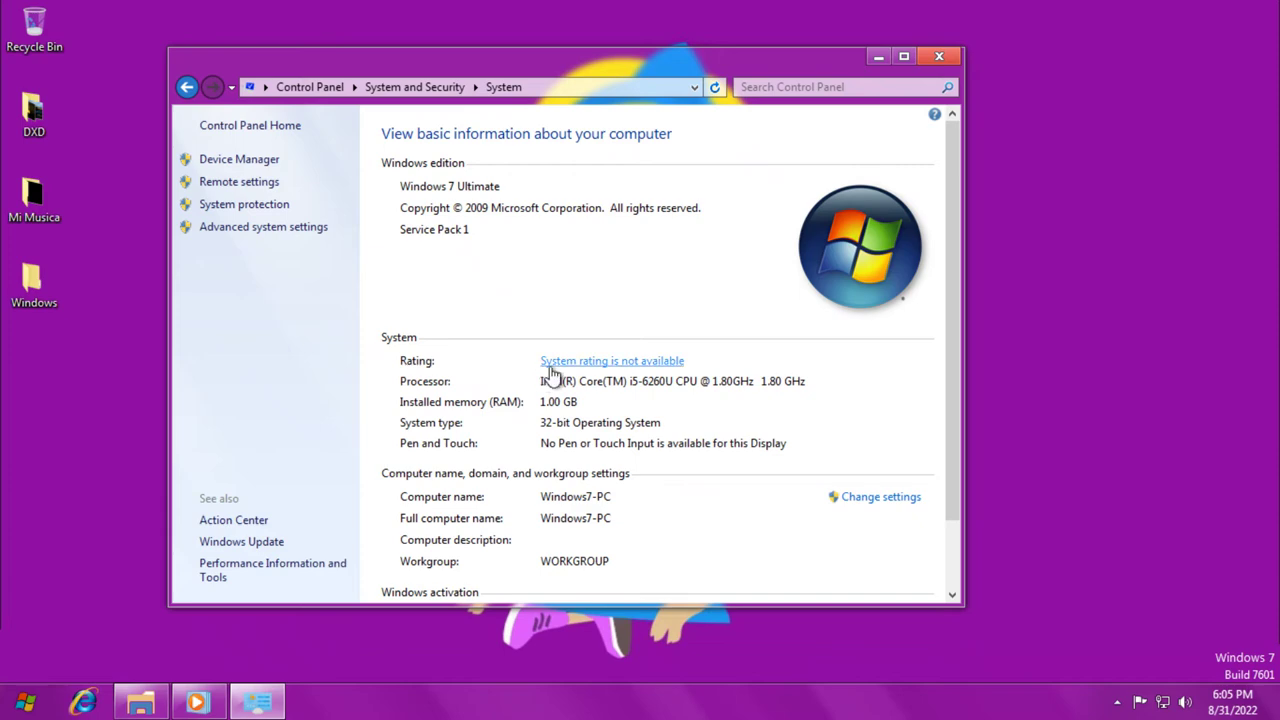
click(552, 362)
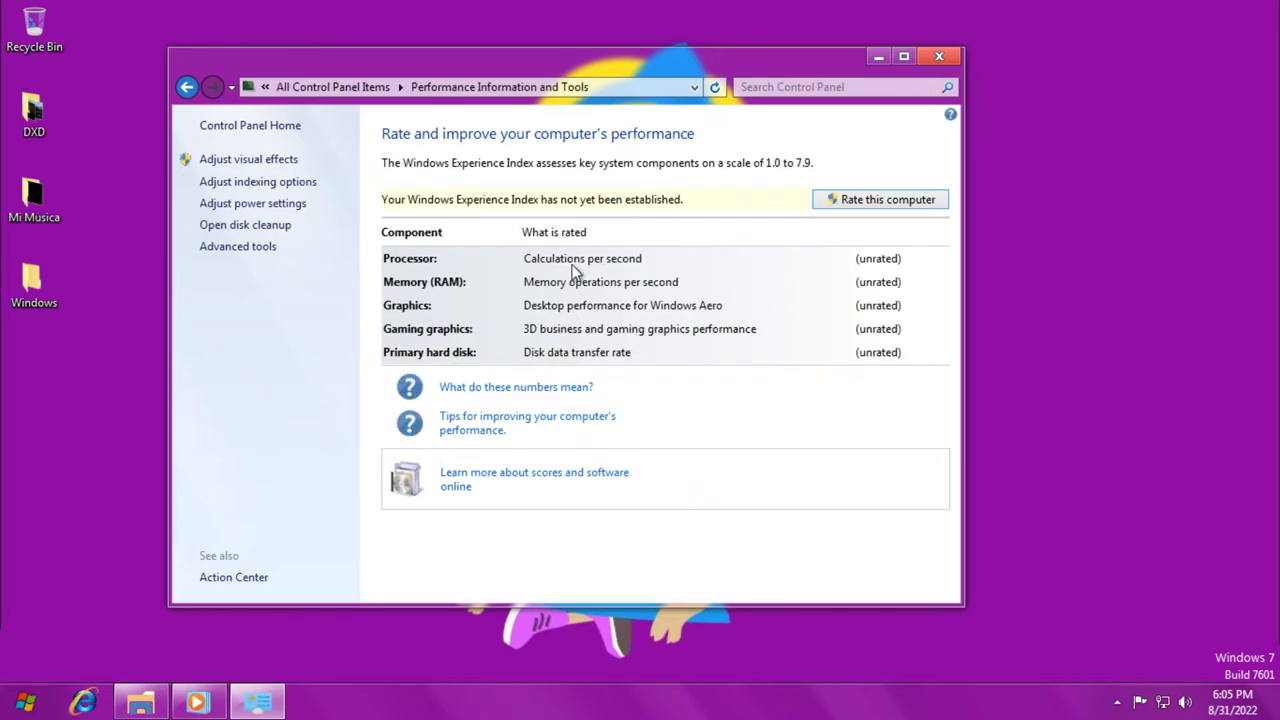
drag(646, 67, 695, 73)
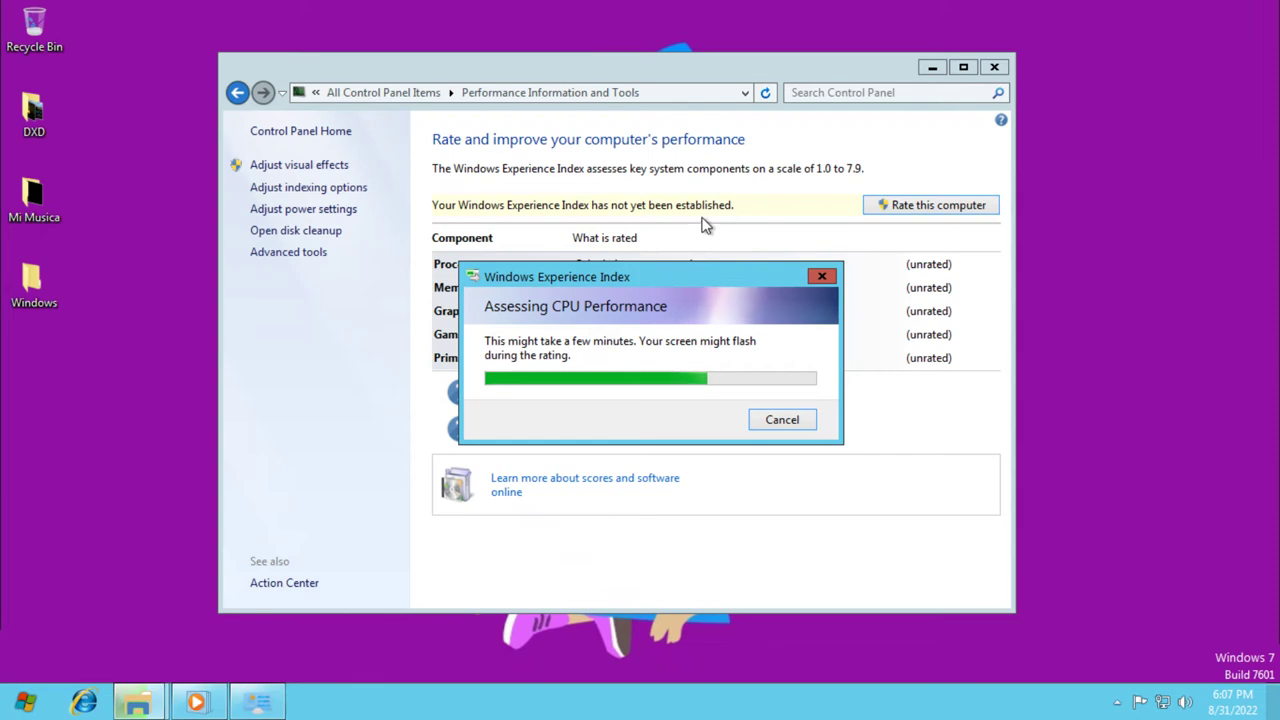
Rate the computer's performance and move the Windows Experience Index progress dialog slightly upward while the assessment runs.
mouse_move(615, 268)
mouse_down()
mouse_move(634, 279)
mouse_move(600, 322)
mouse_move(649, 241)
mouse_move(623, 242)
mouse_move(642, 272)
mouse_move(662, 255)
mouse_move(623, 260)
mouse_up()
click(627, 259)
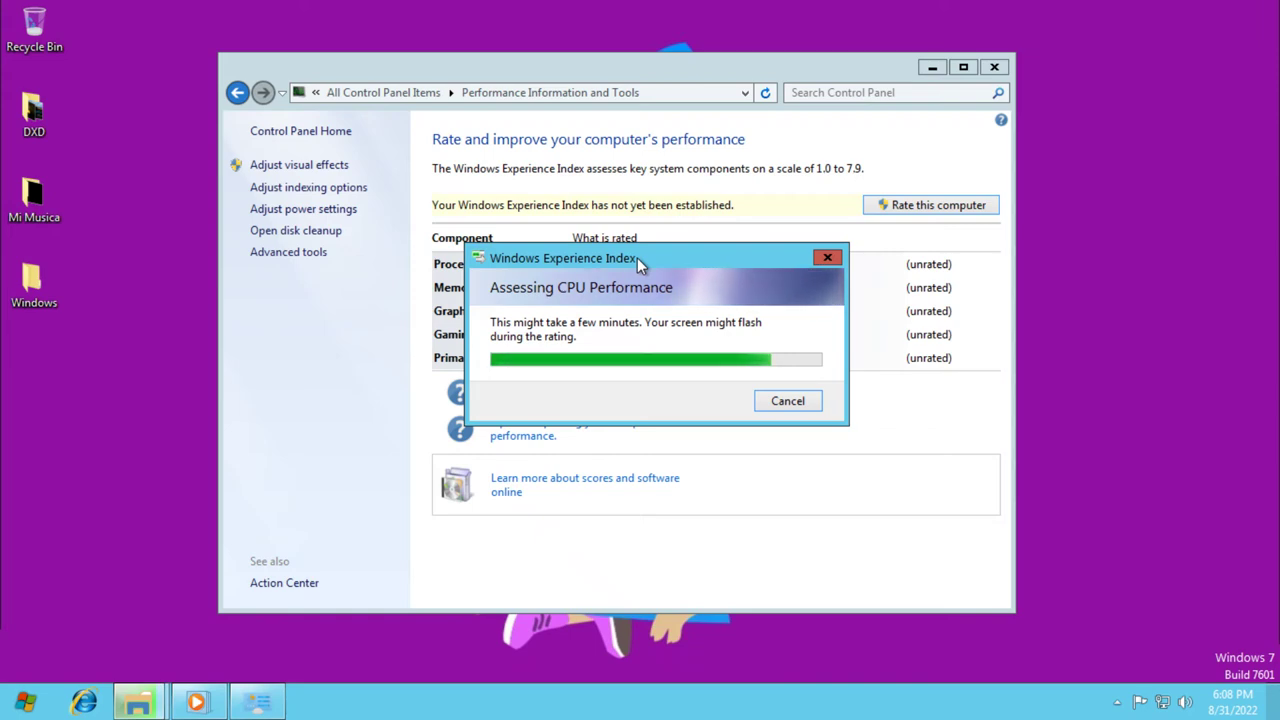
drag(650, 261, 672, 241)
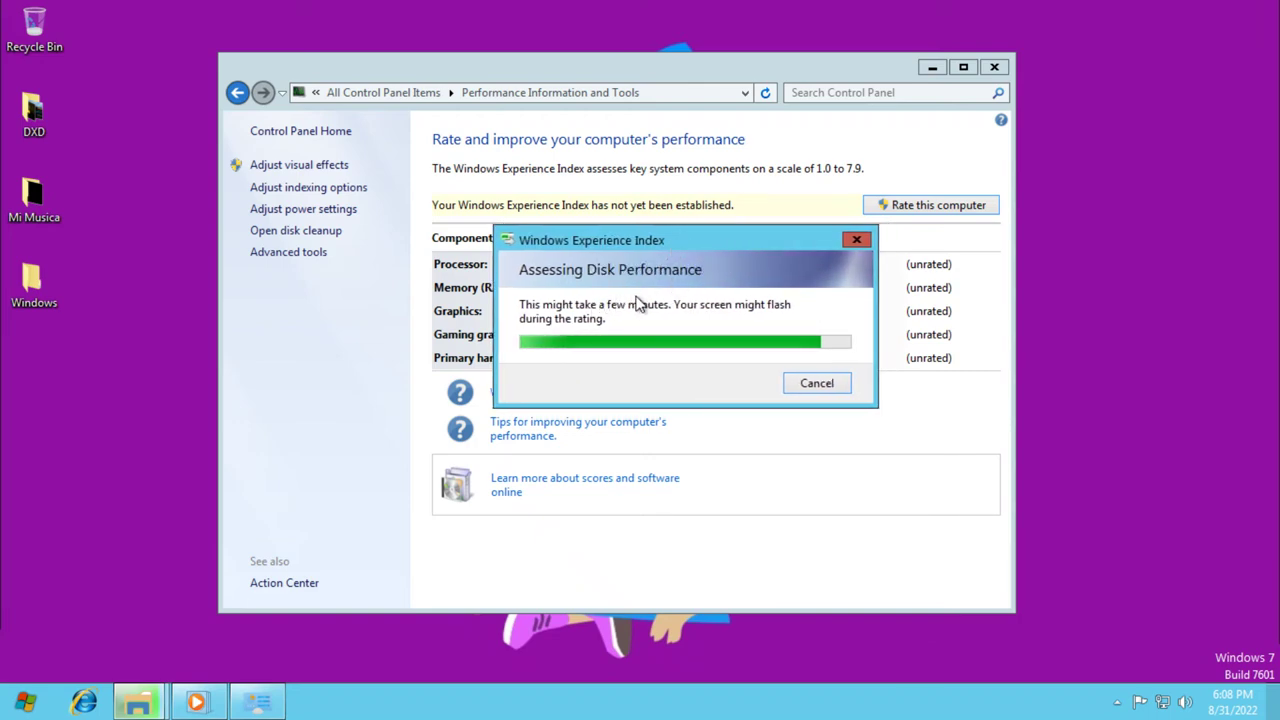
mouse_move(676, 241)
mouse_down()
mouse_move(653, 238)
mouse_move(666, 245)
mouse_up()
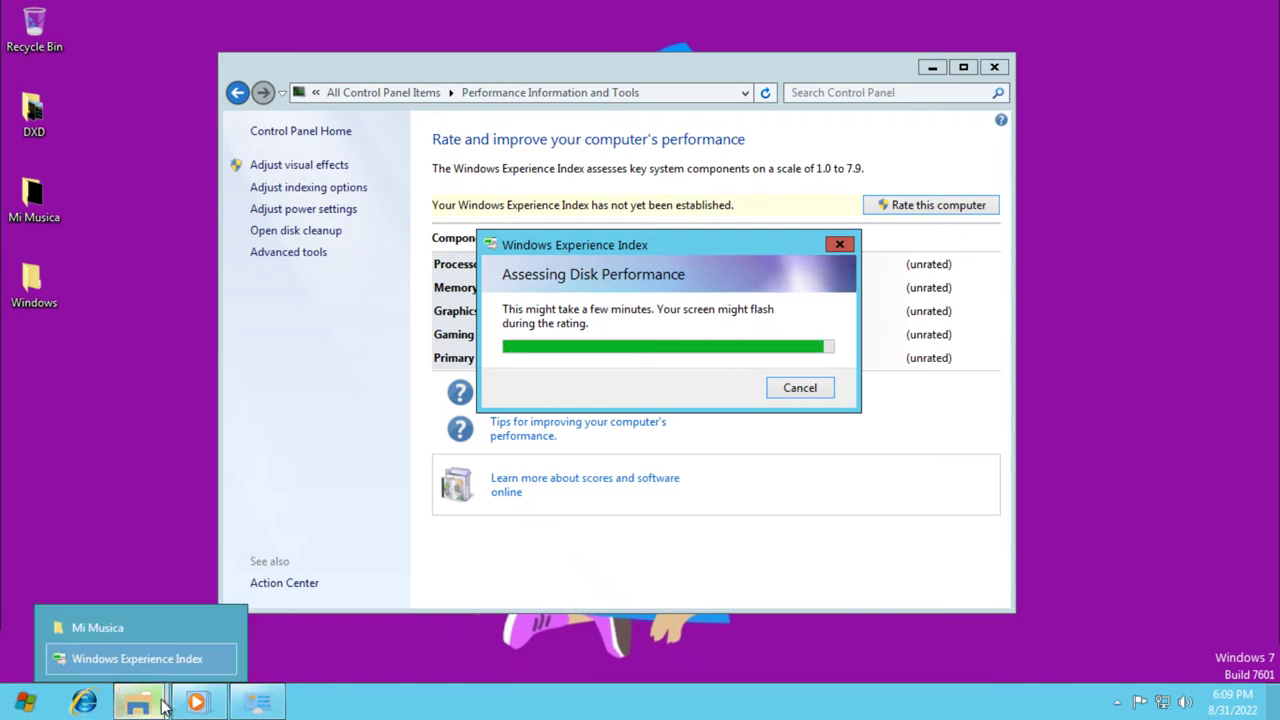
mouse_move(185, 707)
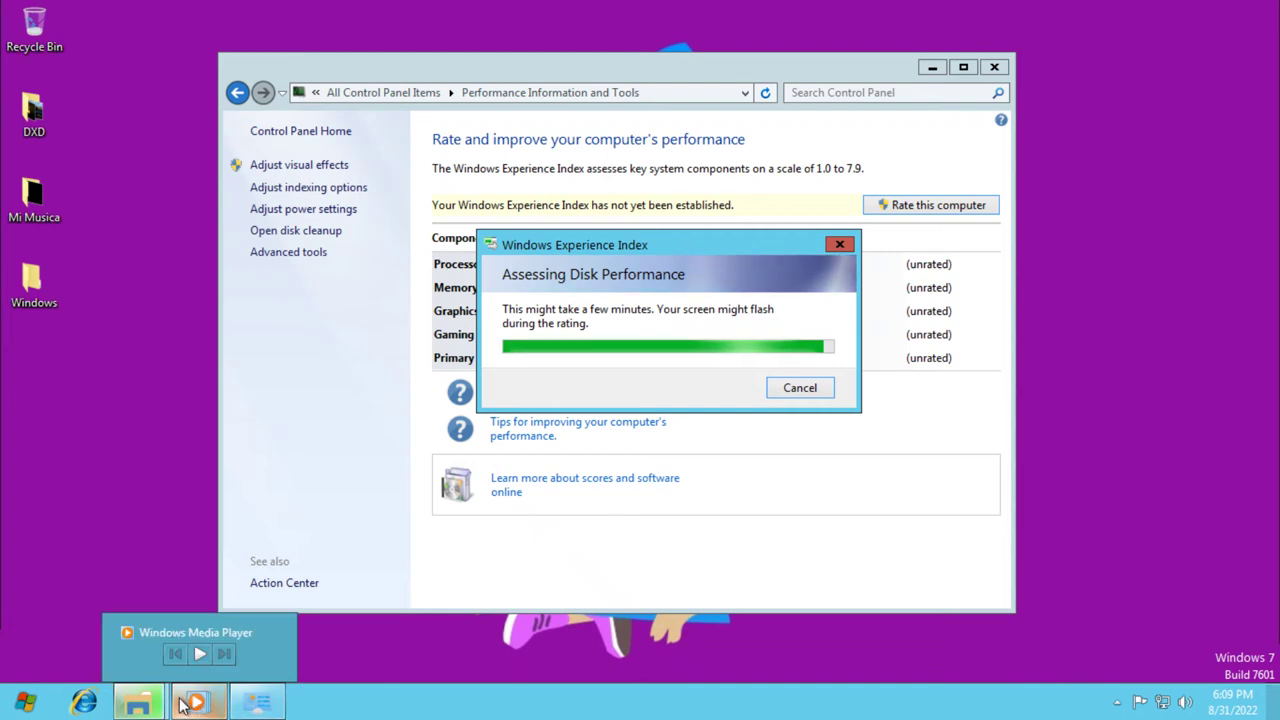
mouse_move(138, 697)
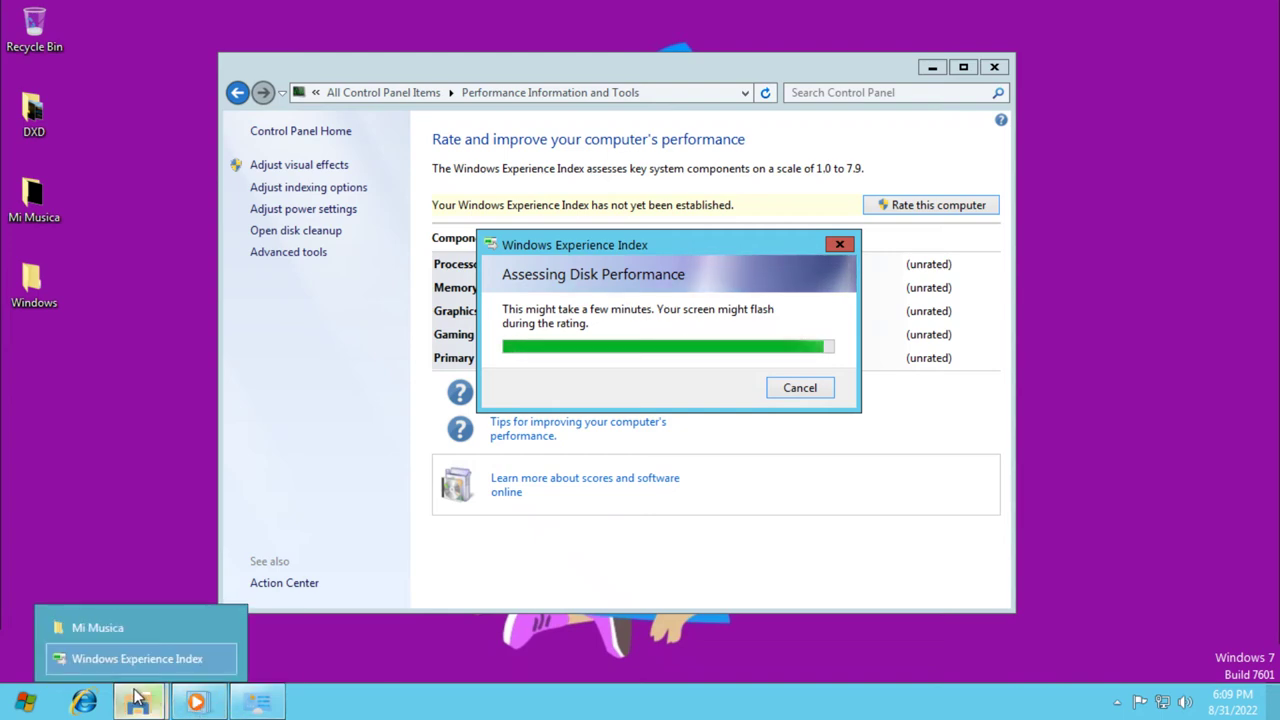
click(24, 697)
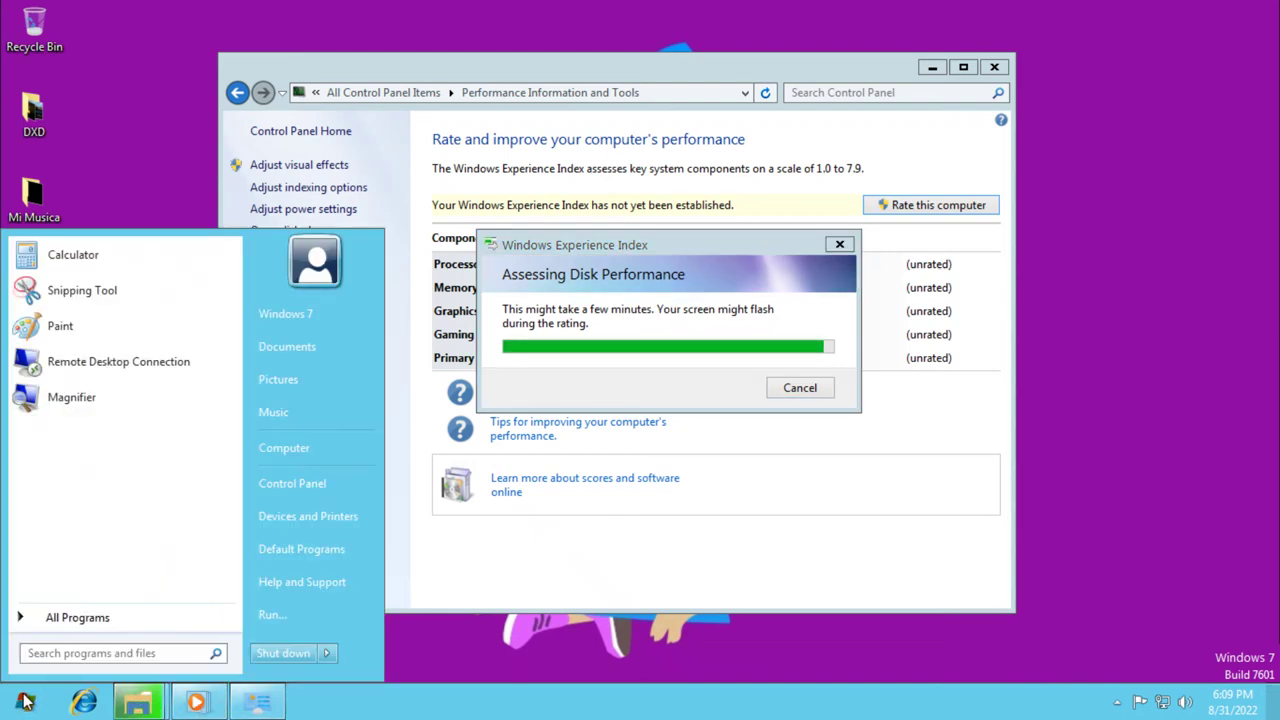
click(24, 699)
click(24, 699)
click(24, 699)
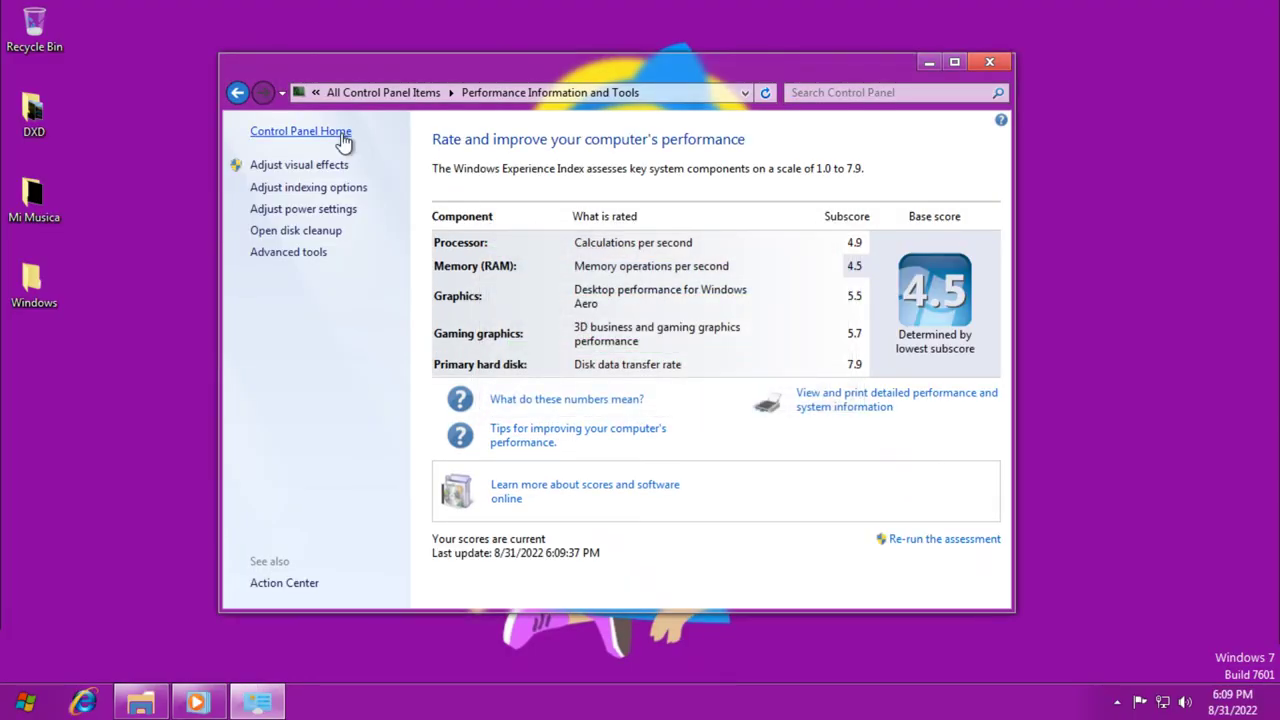
Return to the System information page to check the computer's new rating, and close Control Panel.
click(341, 133)
click(245, 96)
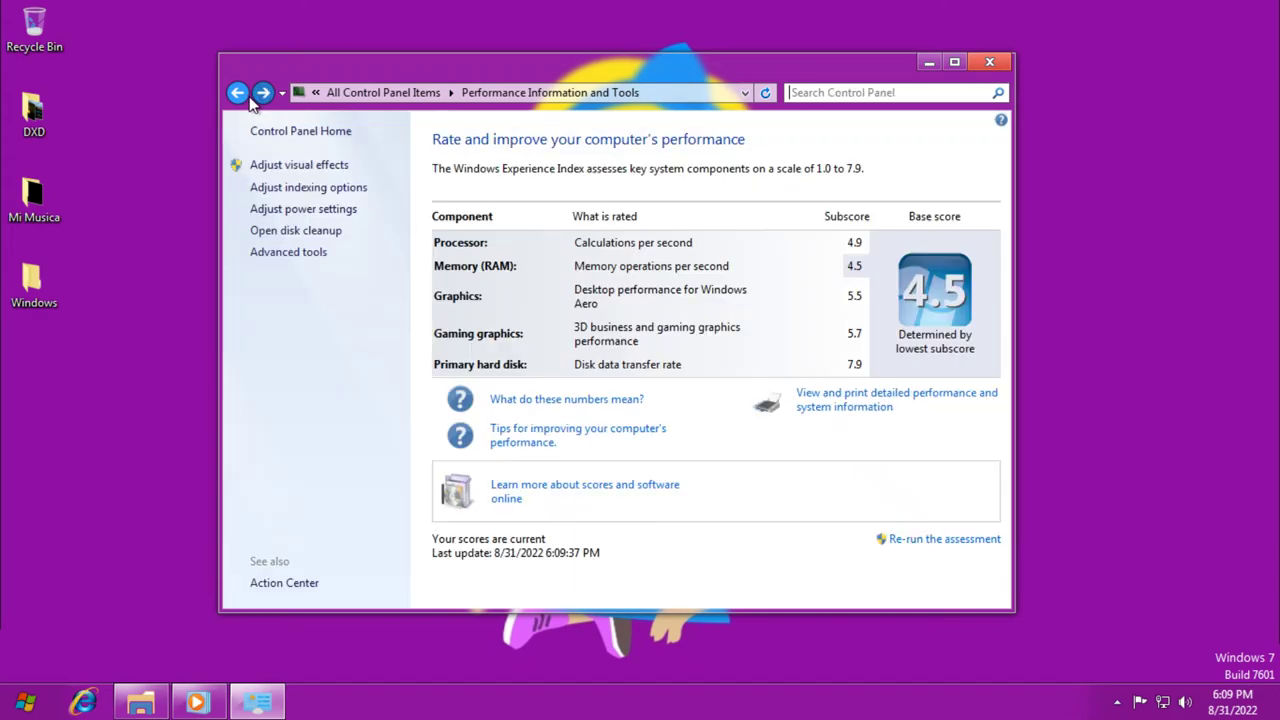
click(240, 94)
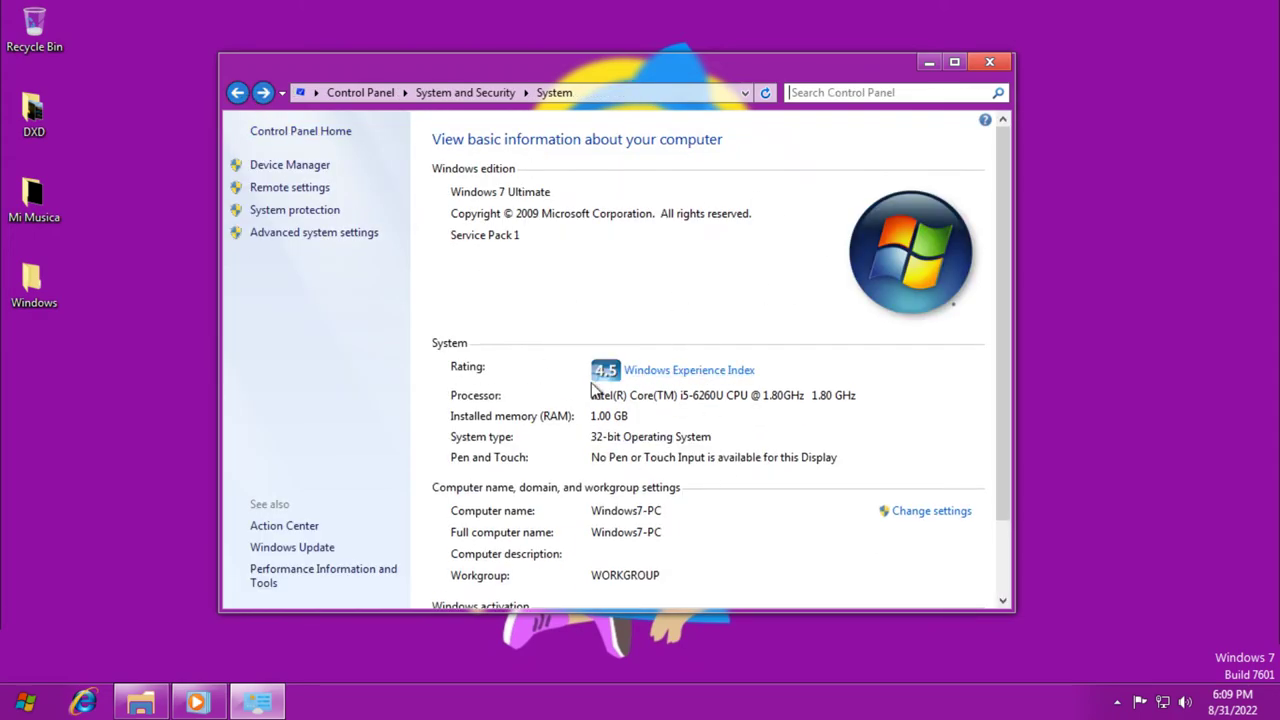
click(989, 62)
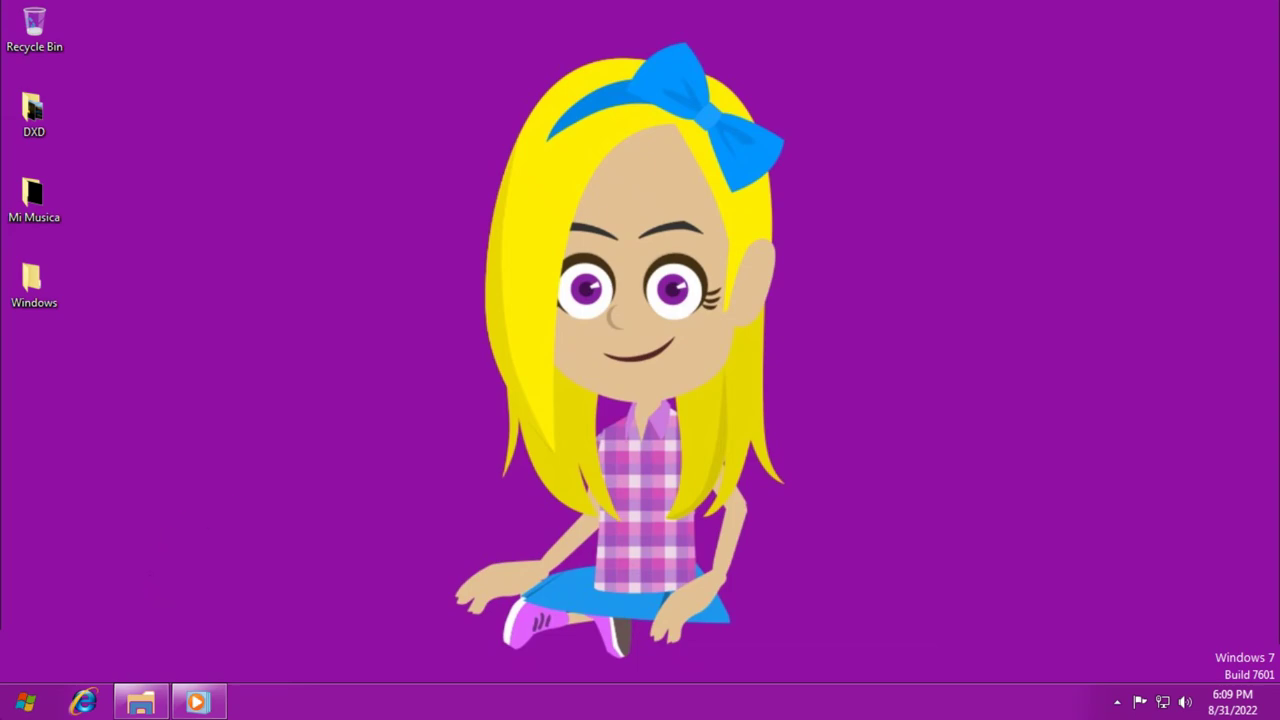
Search the installed programs for "windo" and dismiss the search.
click(25, 702)
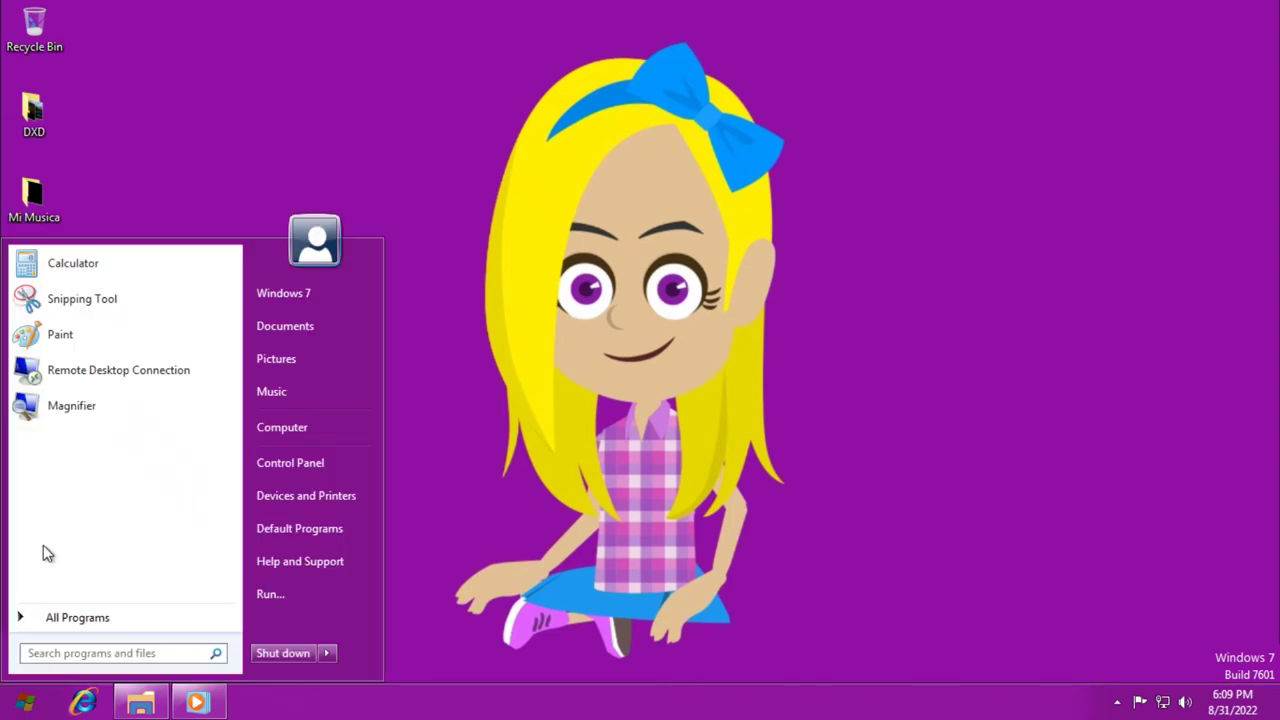
text(window)
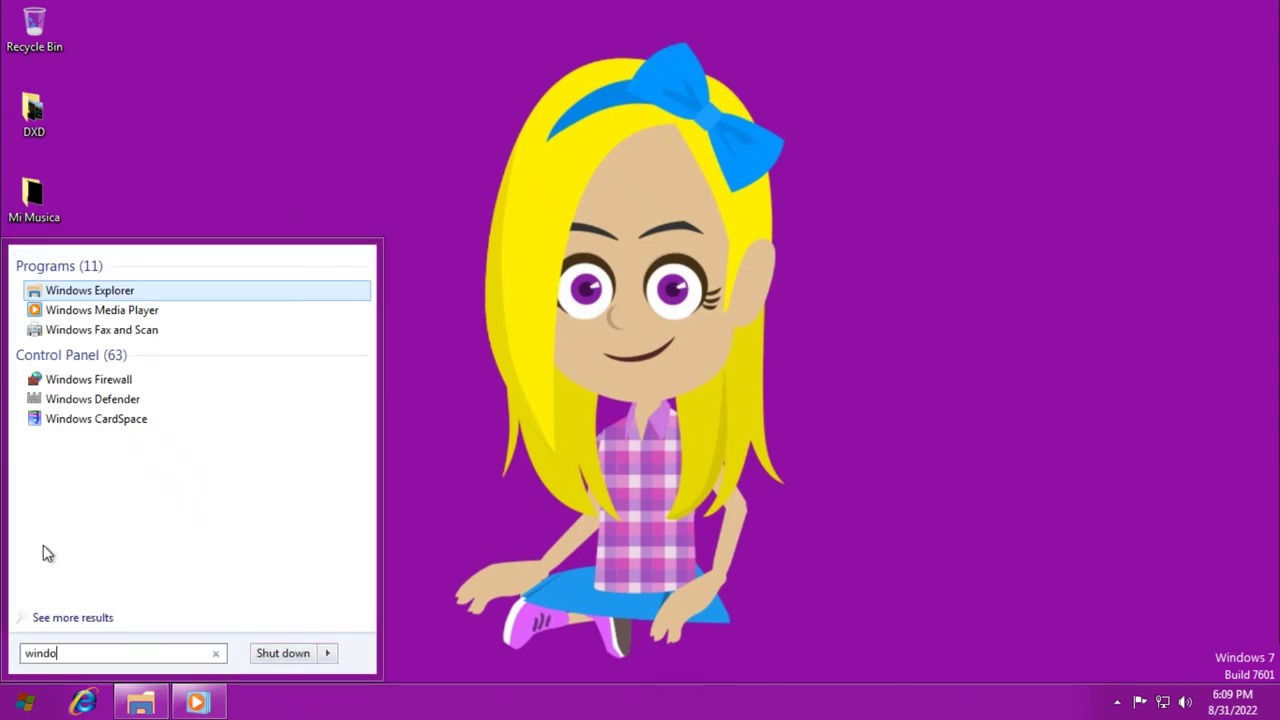
click(428, 8)
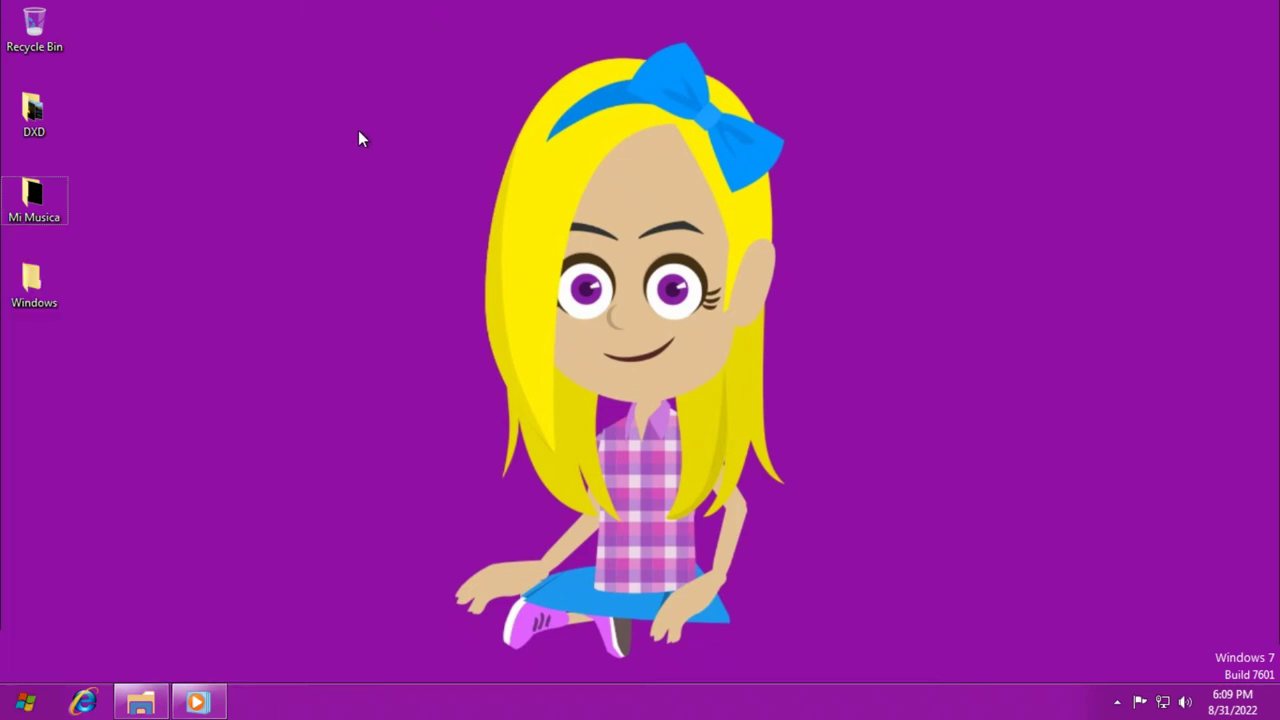
Extend the desktop onto a second display, and briefly open and close the Ease of Access Center.
key(super+p)
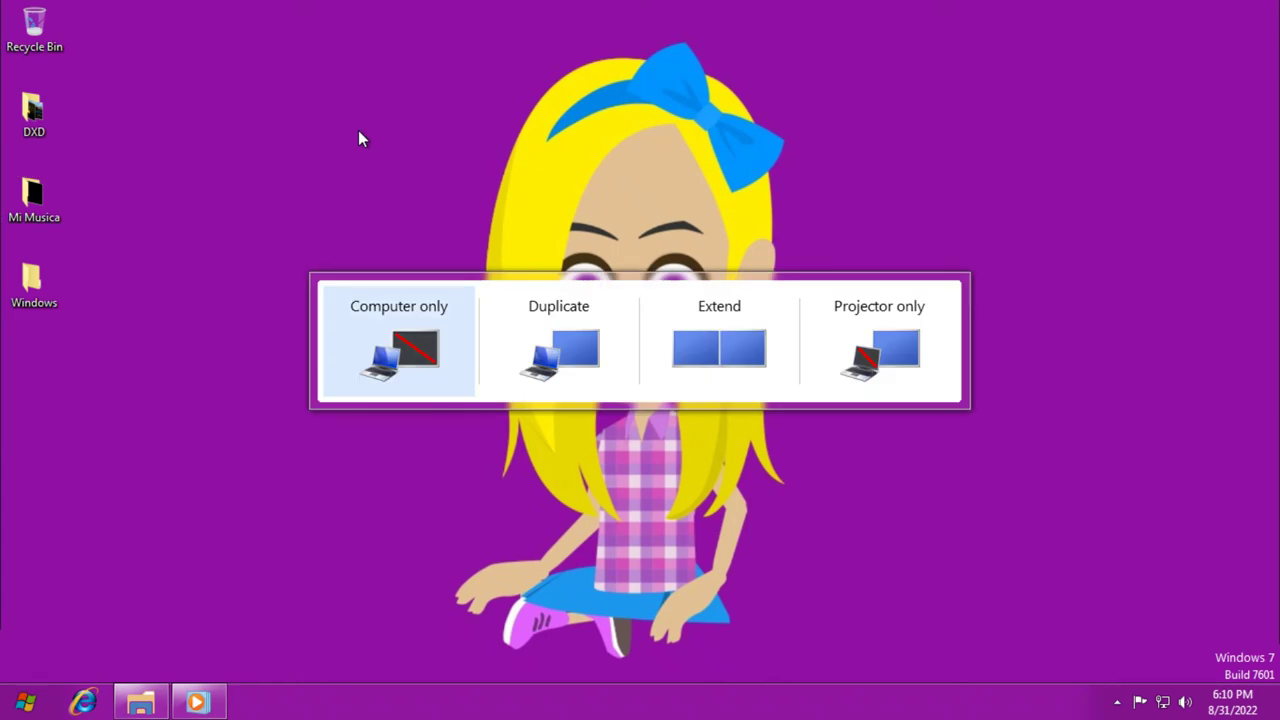
click(680, 324)
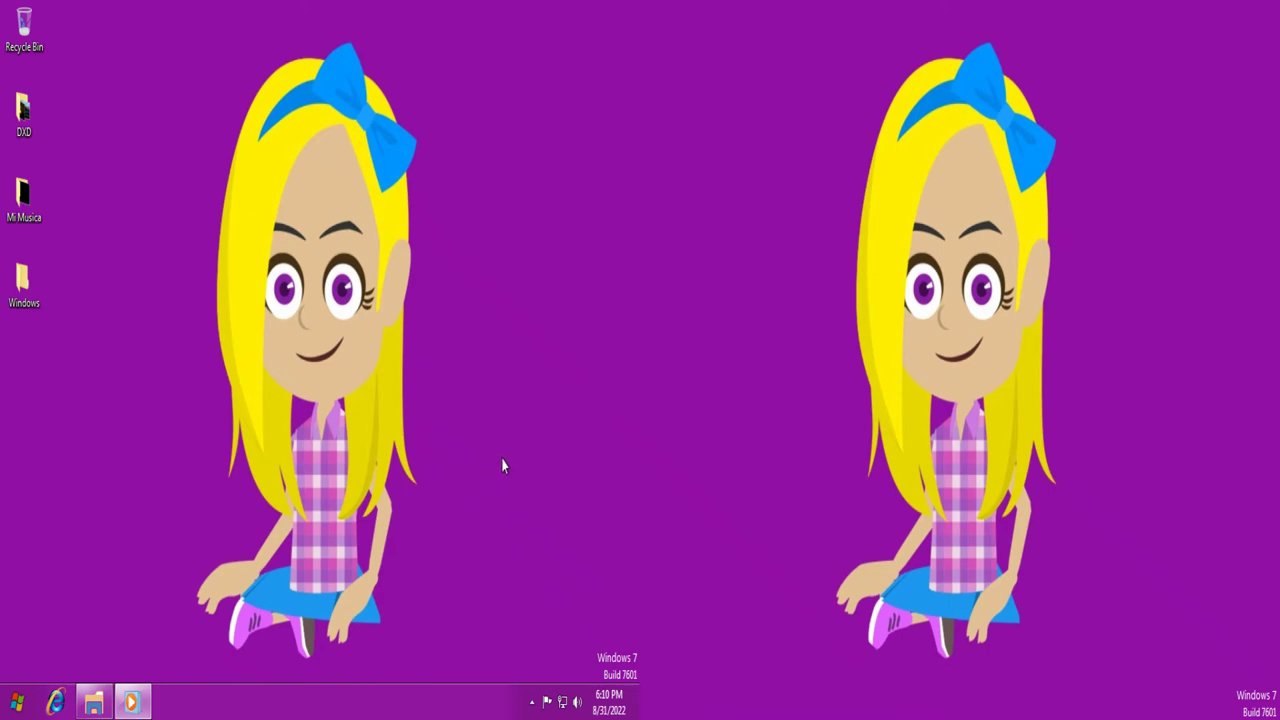
right_click(623, 372)
click(600, 355)
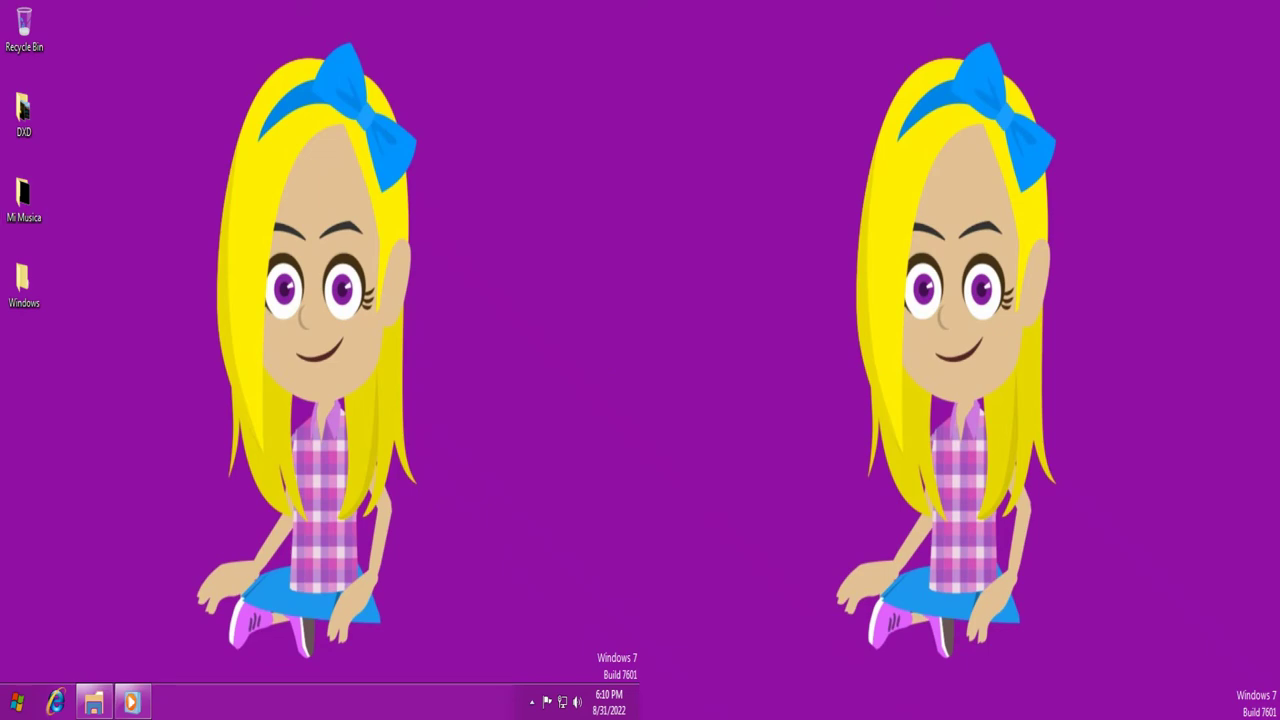
key(super+u)
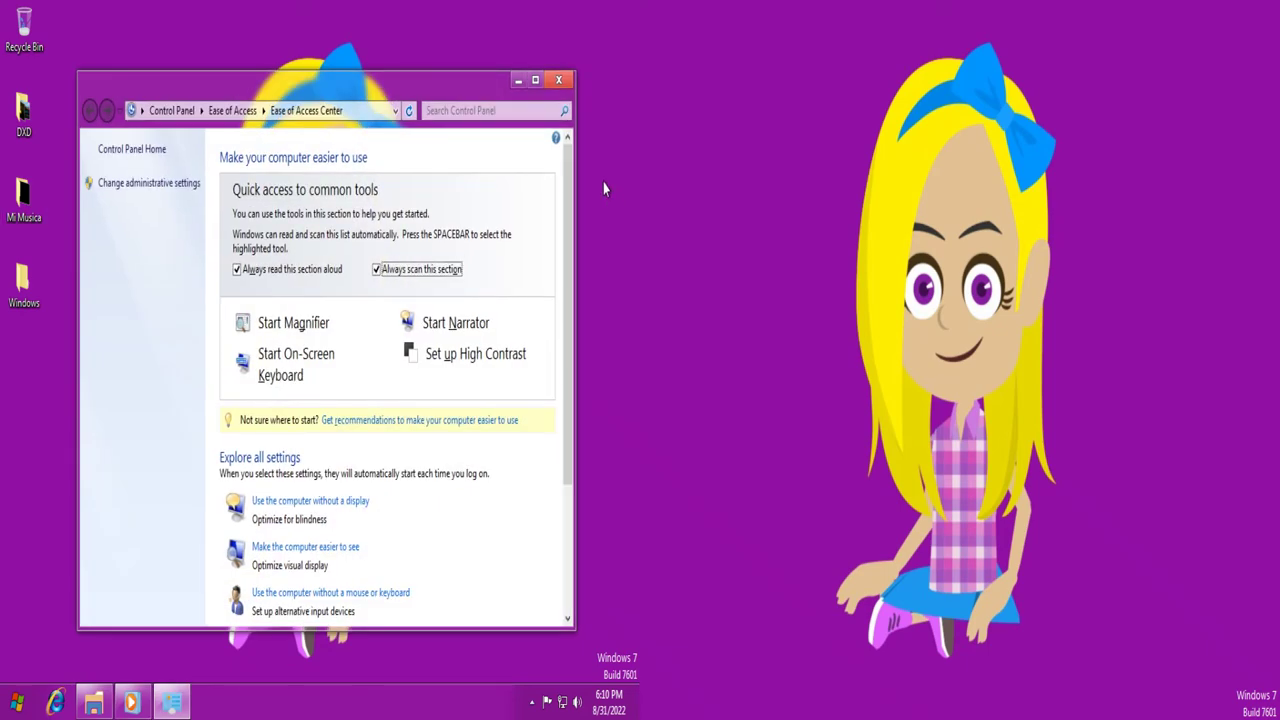
click(559, 81)
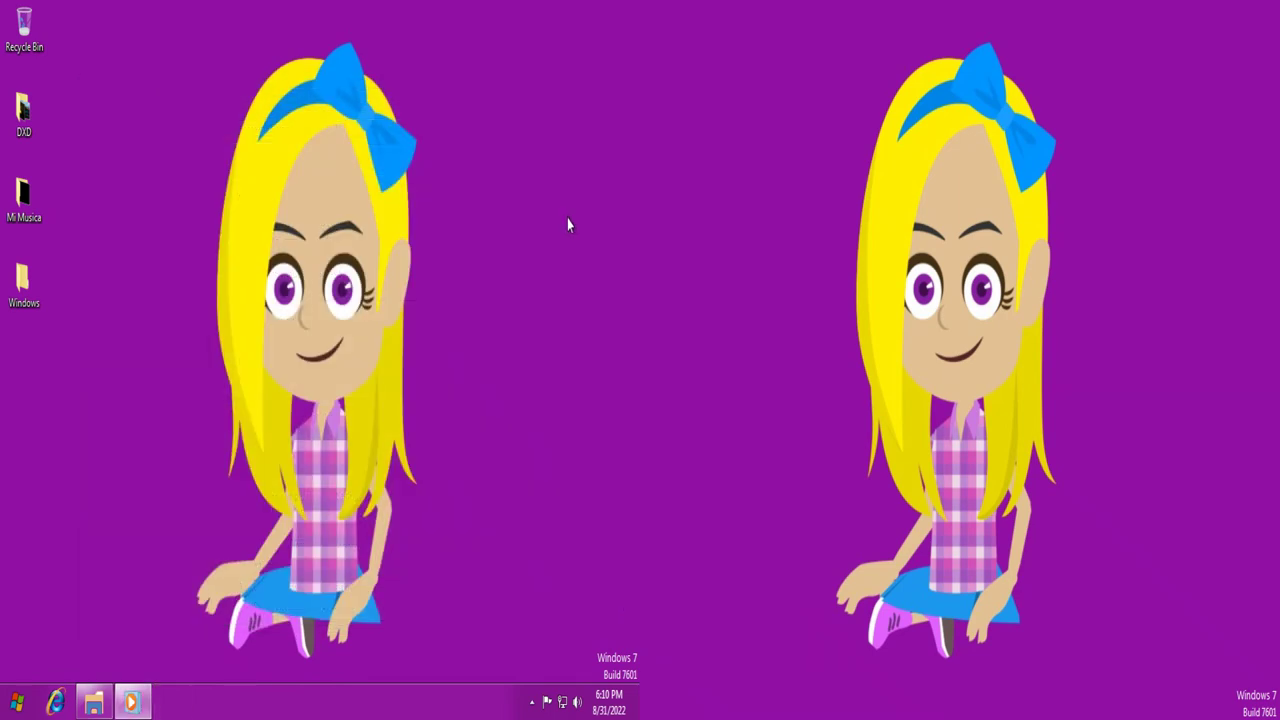
Switch the display projection mode to Duplicate, and briefly open and dismiss the Start menu.
key(super+p)
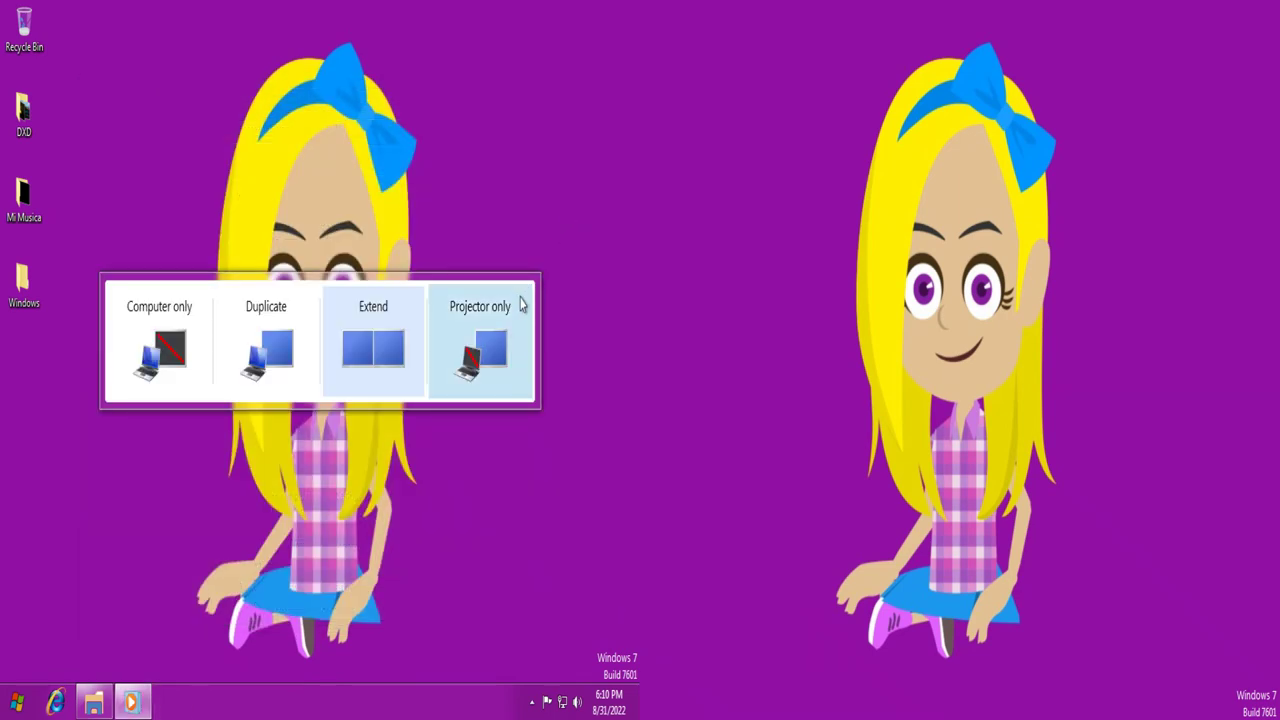
click(225, 350)
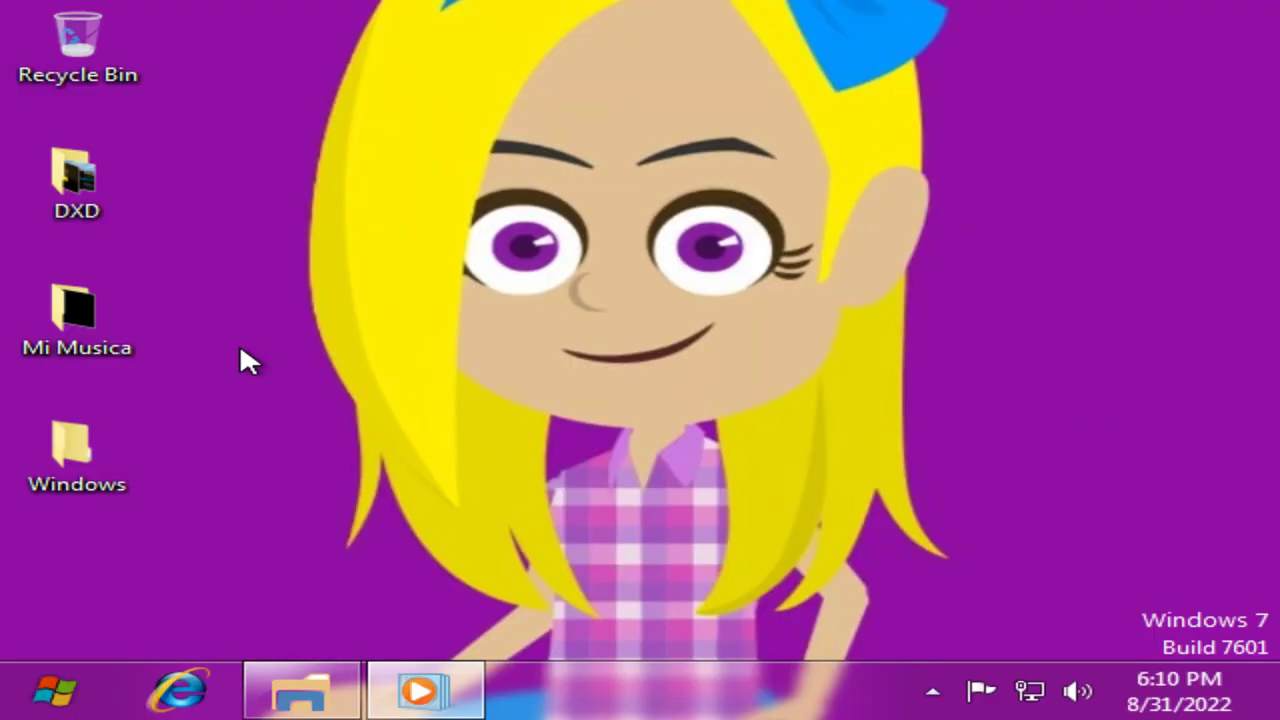
click(58, 690)
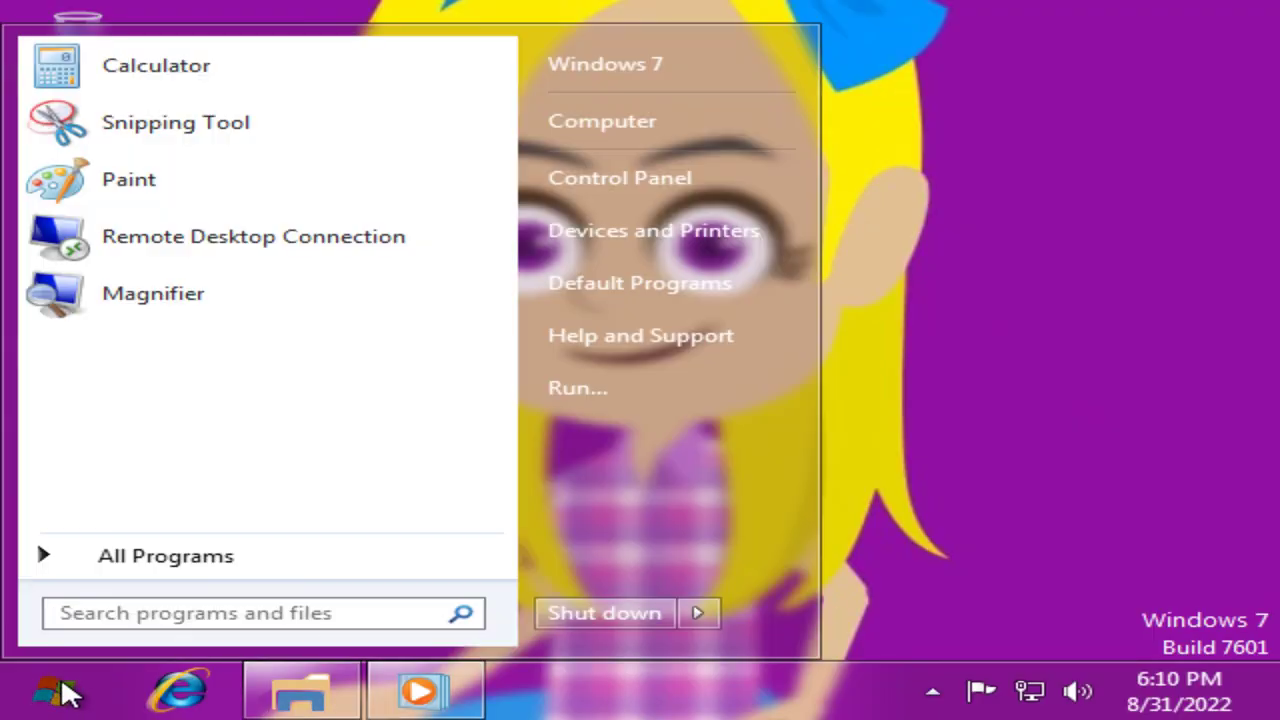
click(63, 688)
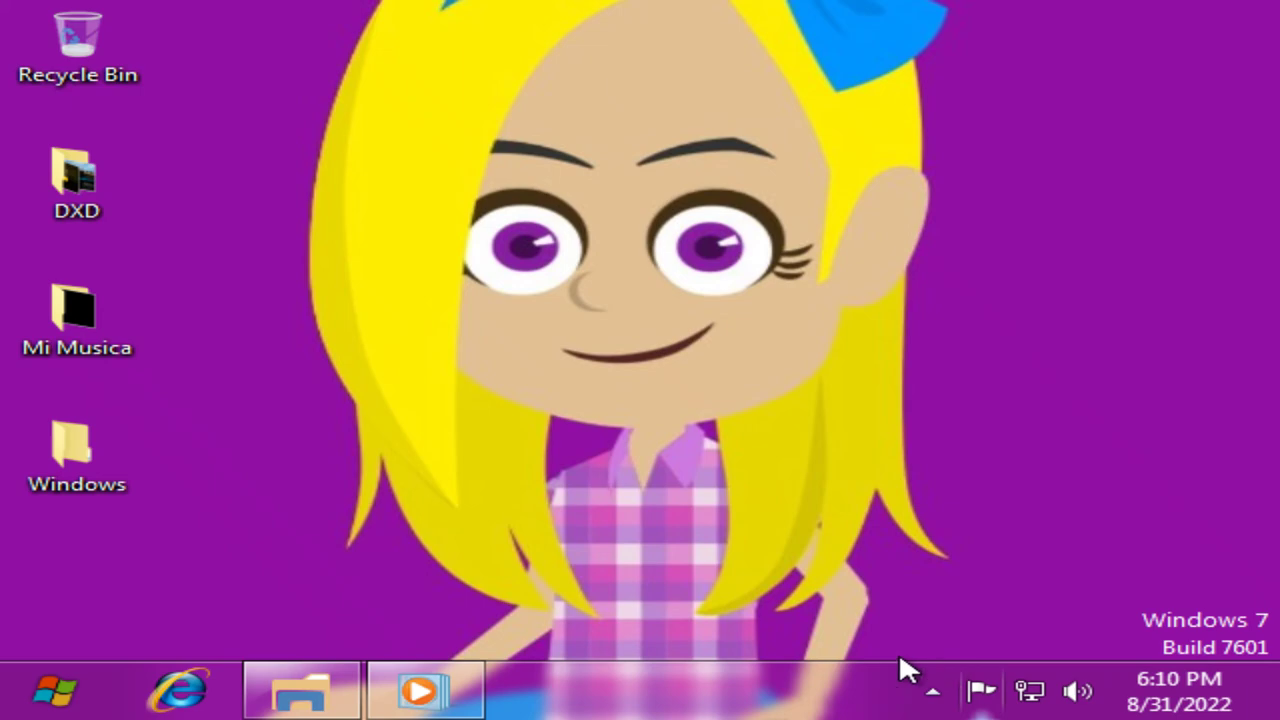
Set the screen resolution to 1366 × 768, keep the change, and close the display settings.
right_click(358, 348)
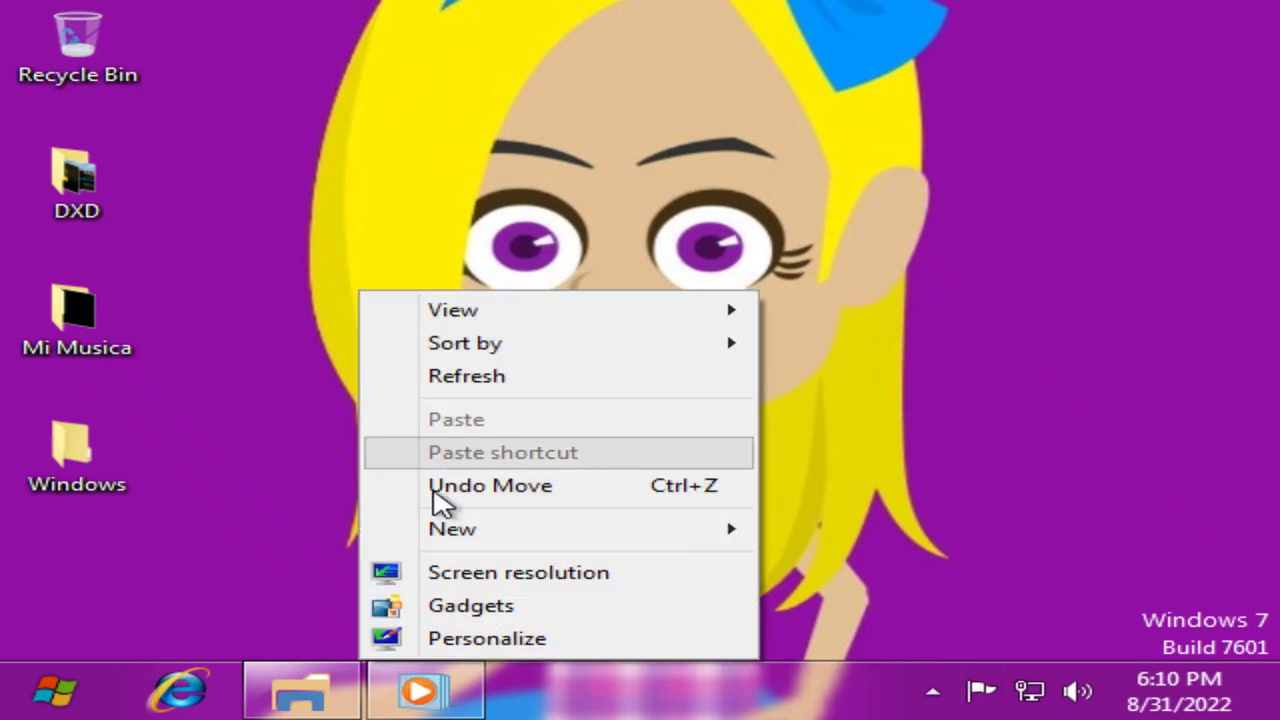
click(450, 572)
click(455, 426)
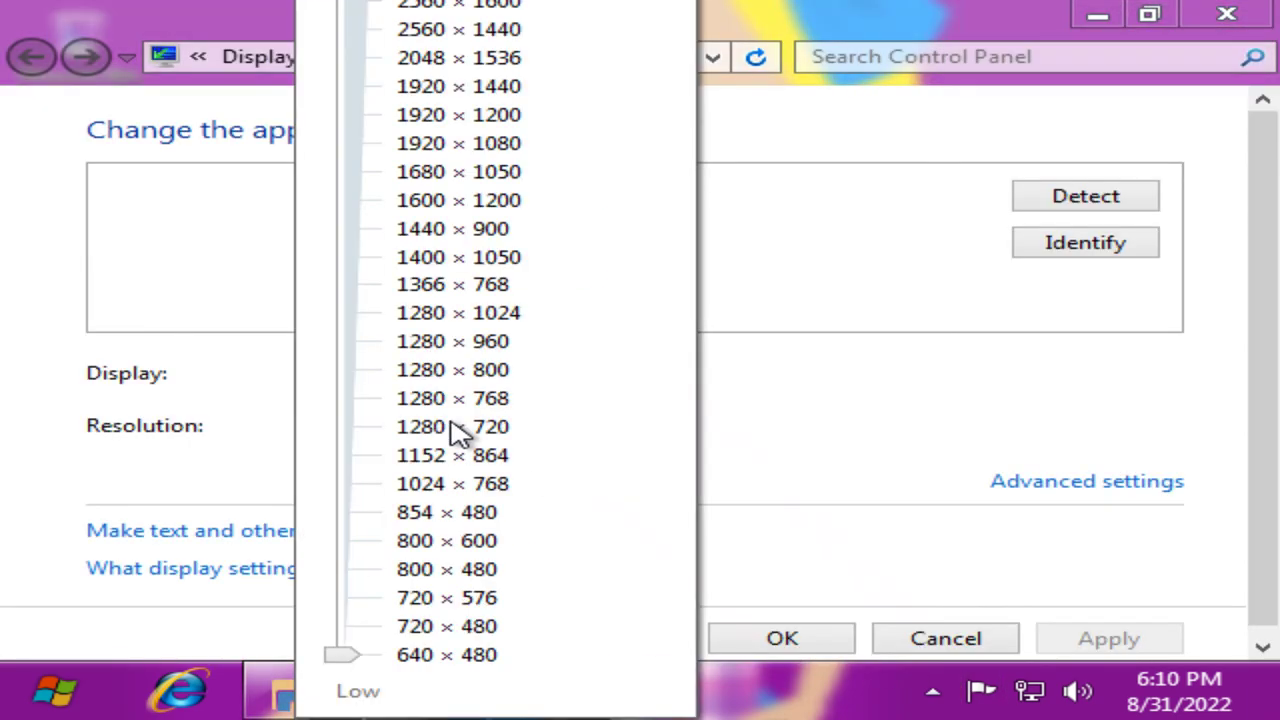
drag(358, 652, 415, 285)
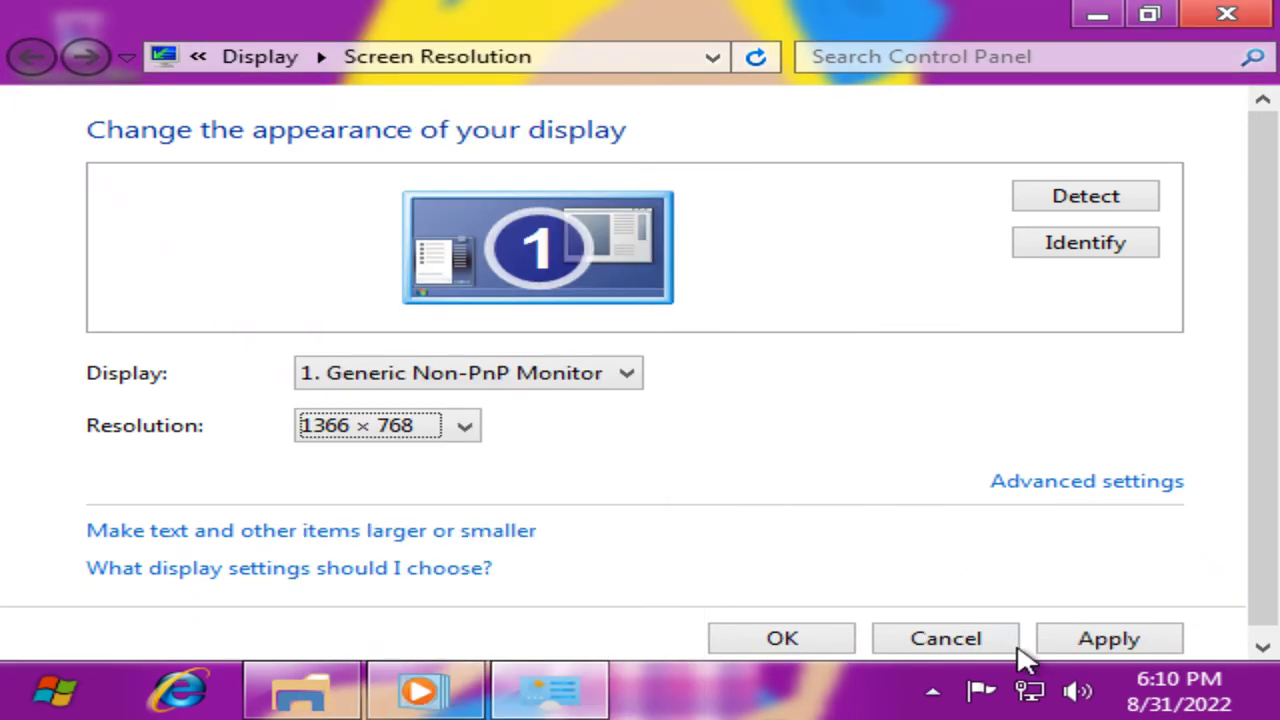
click(1097, 640)
click(672, 338)
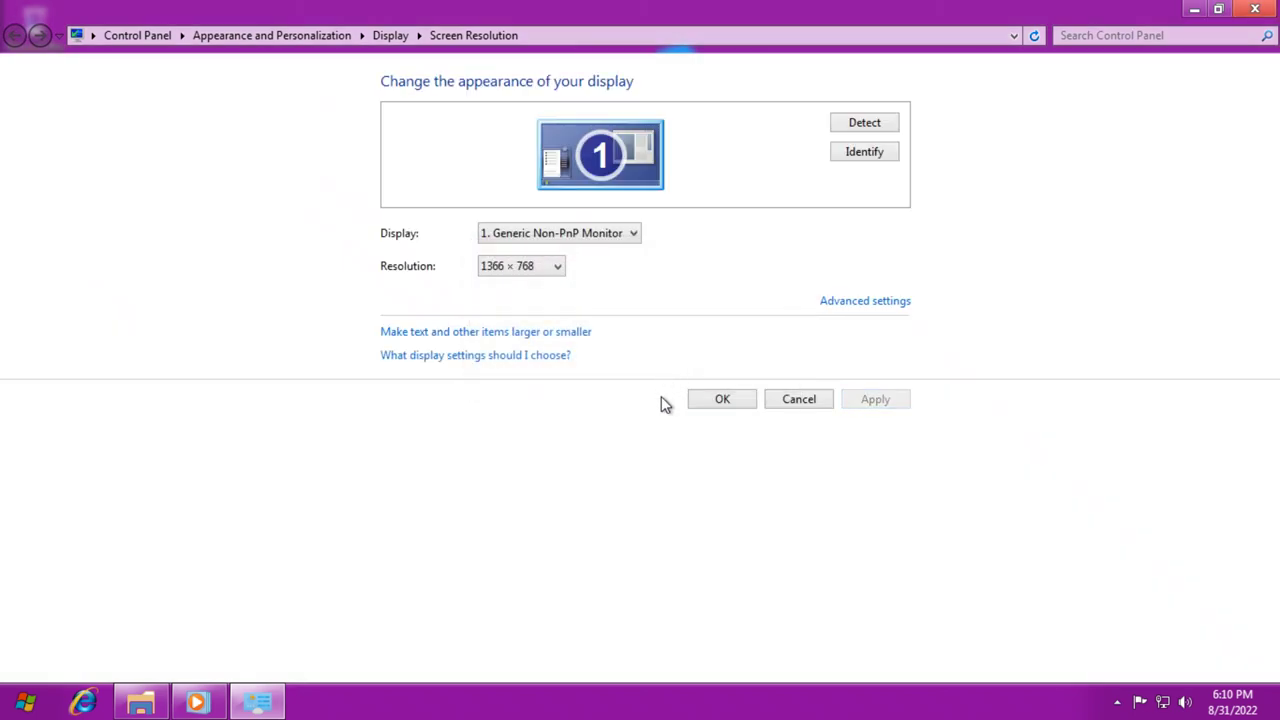
click(720, 399)
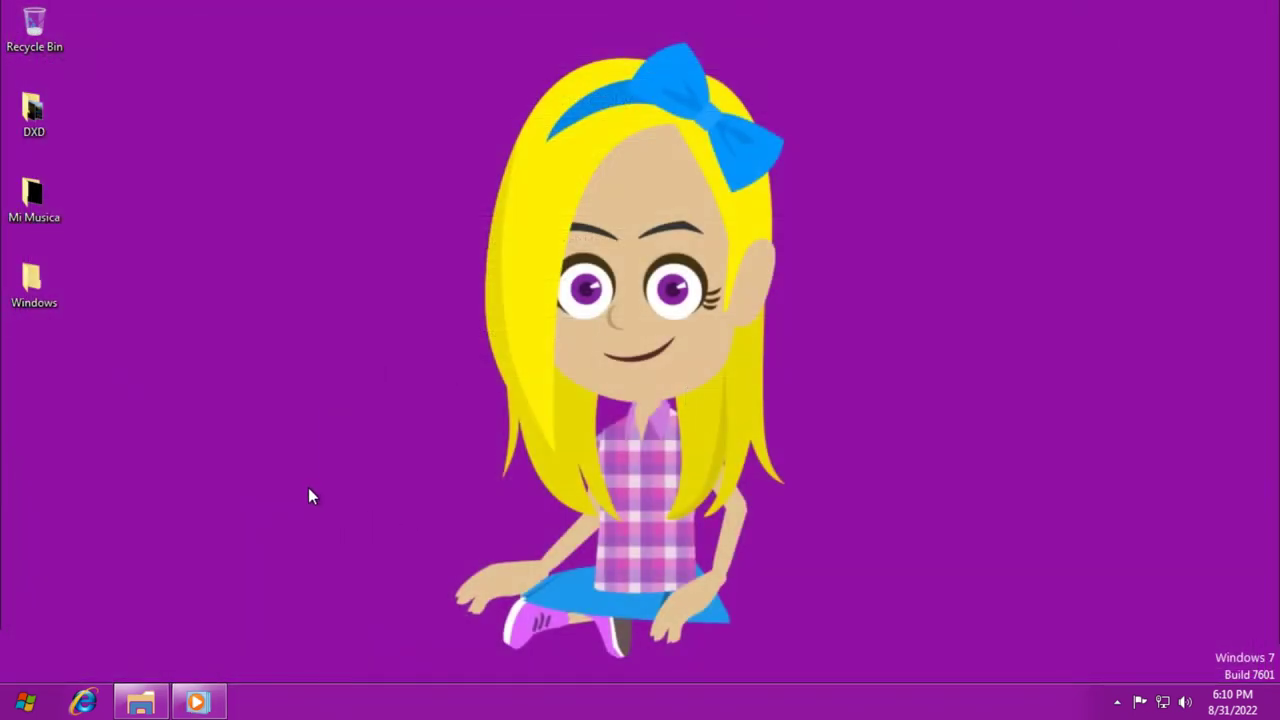